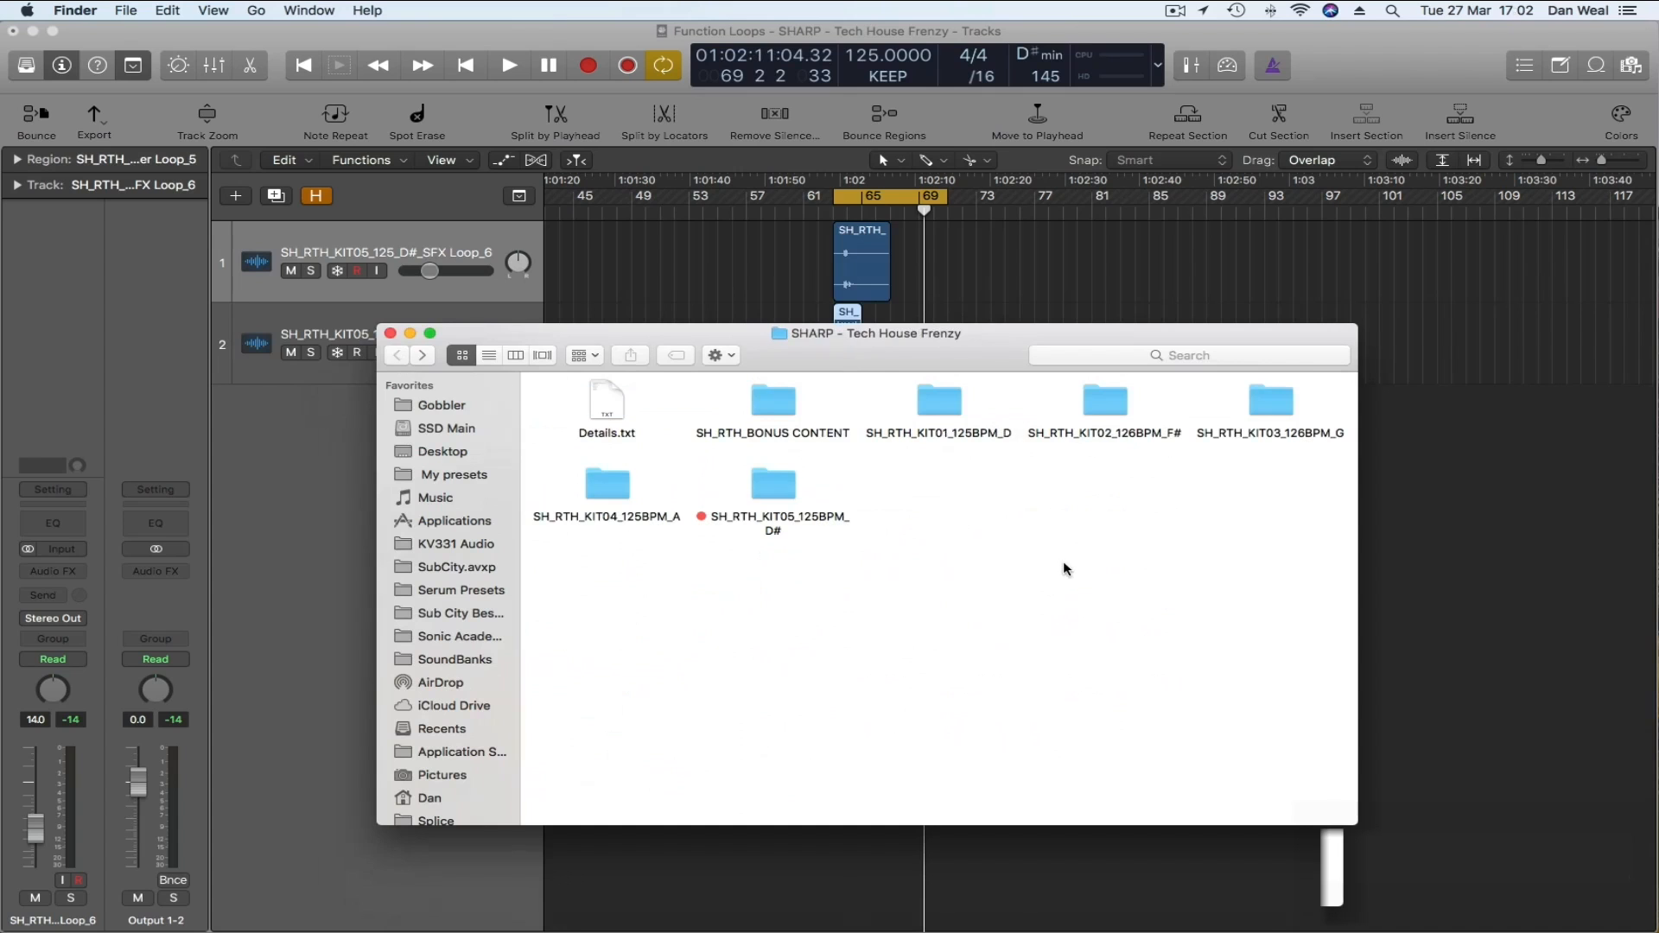
- Import SH_RTH_Kick.wav from the SH_RTH_KIT01_ONE SHOTS folder into the arrangement on a new audio track
double_click(943, 409)
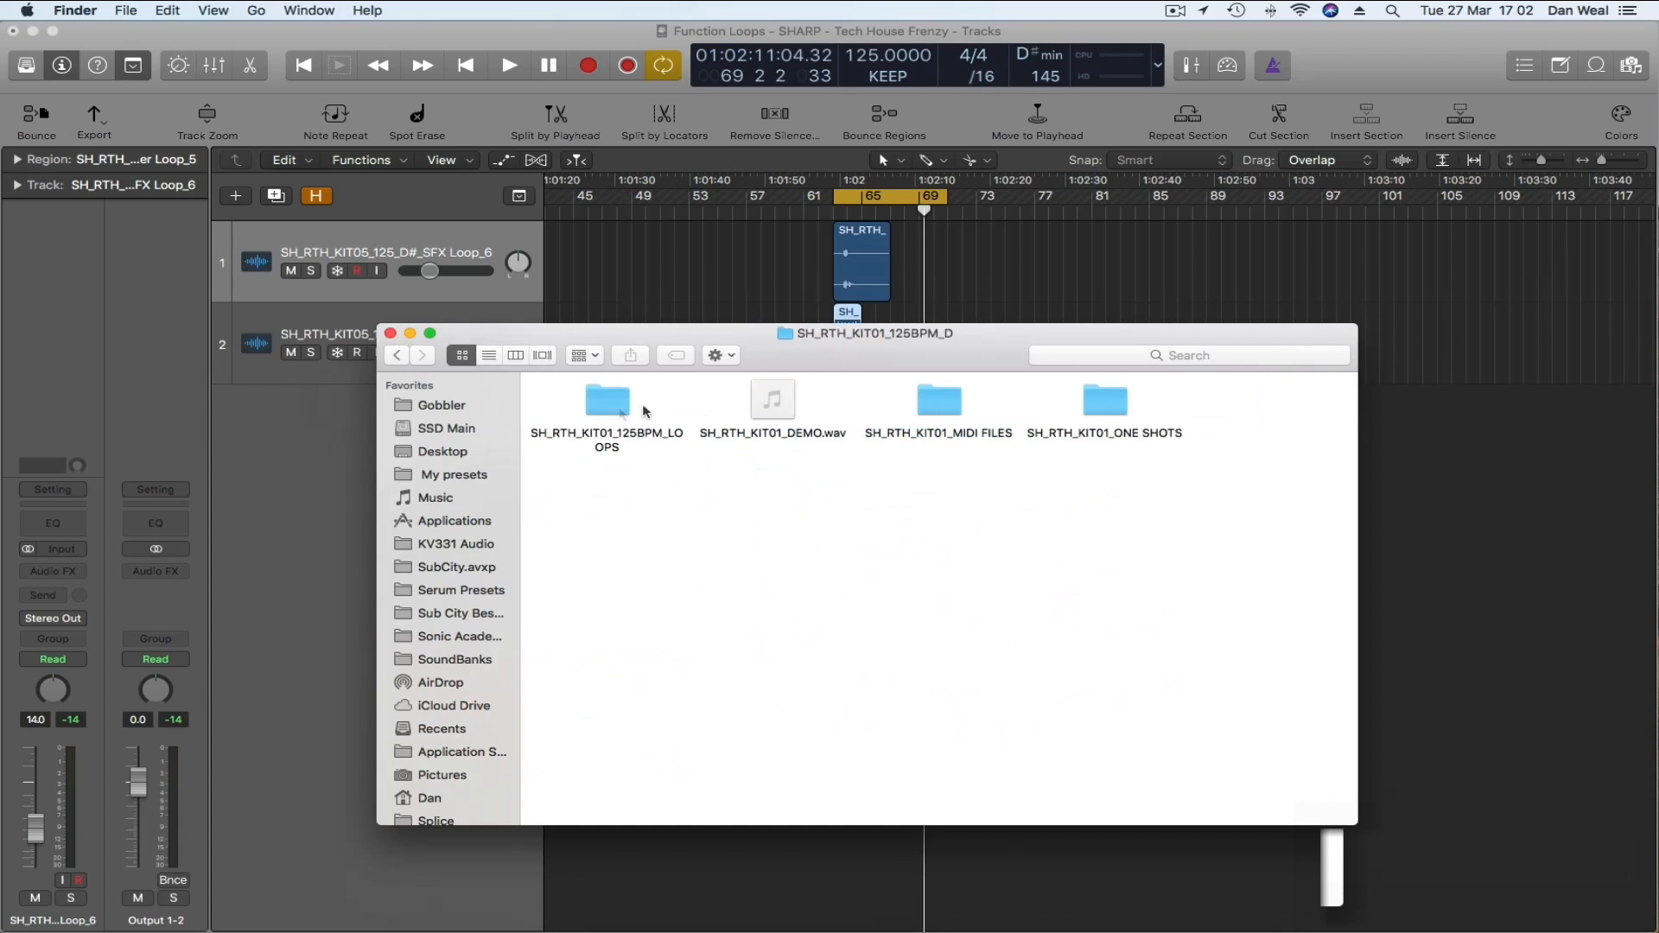
double_click(1095, 409)
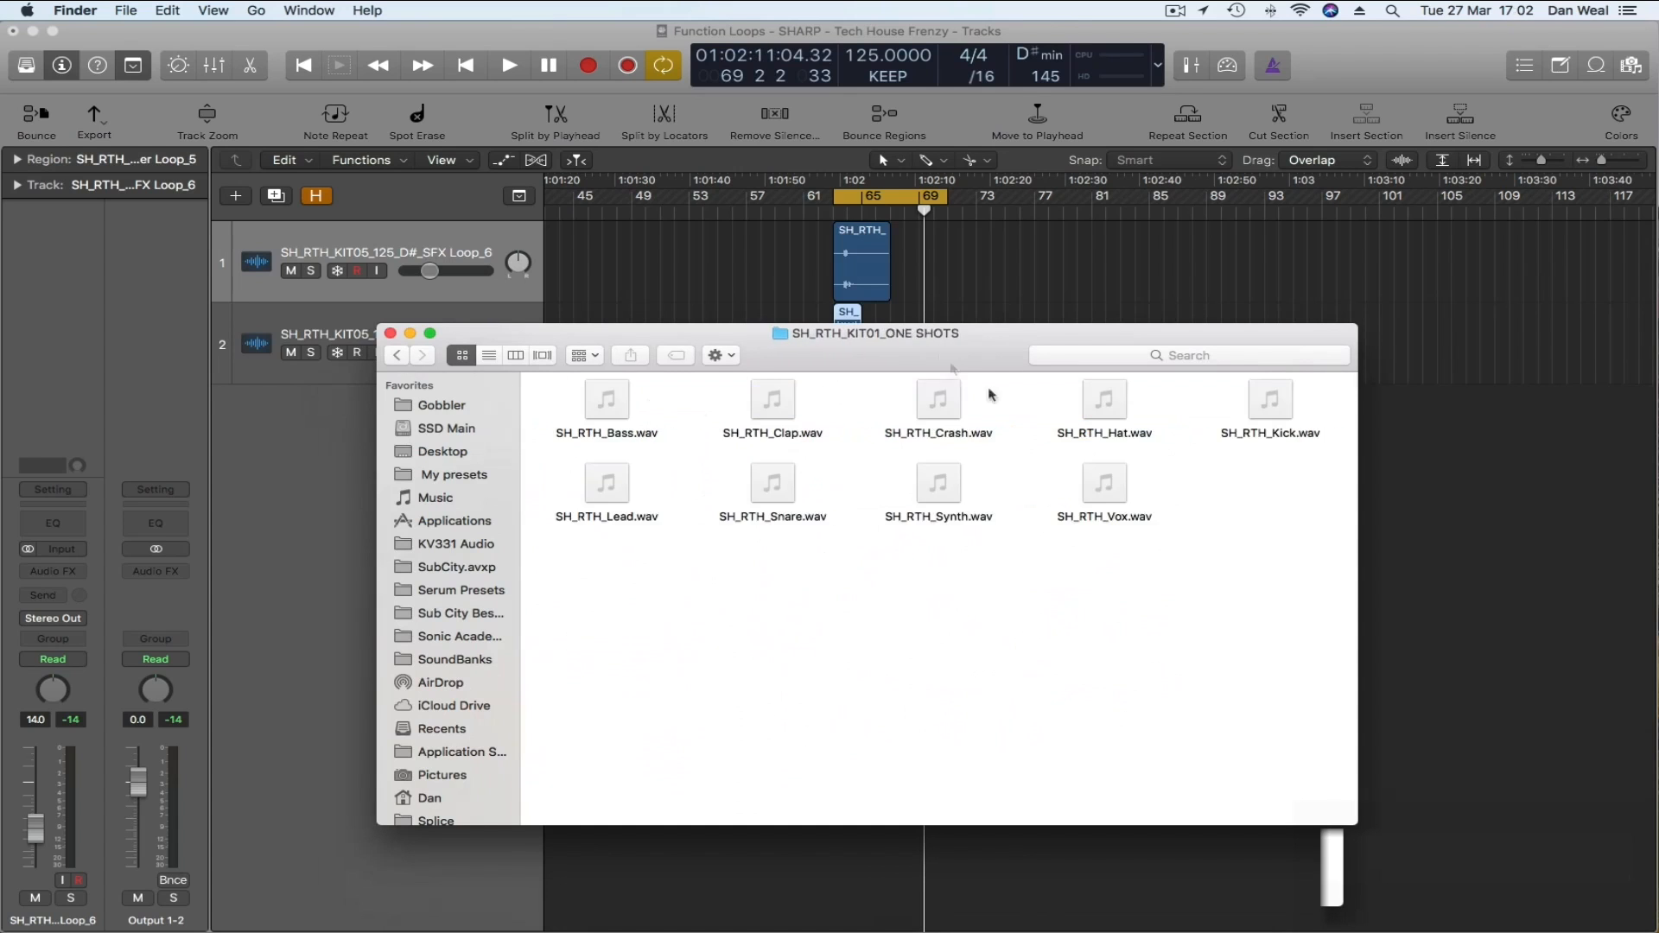
drag(929, 350, 851, 453)
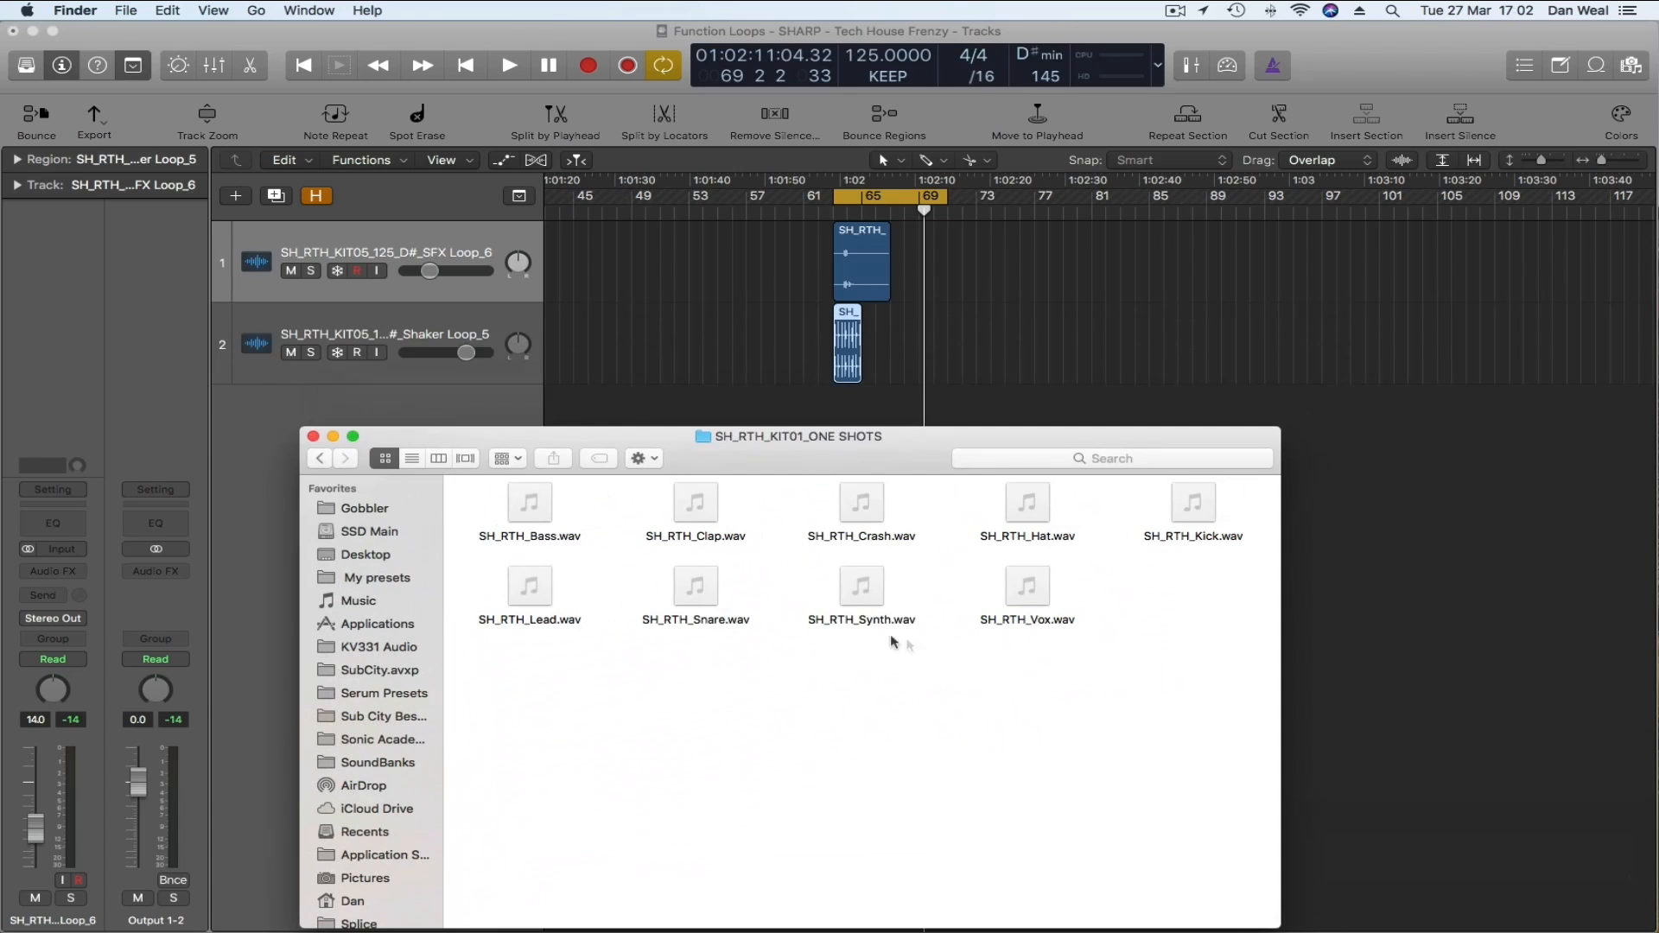
drag(1215, 517, 858, 289)
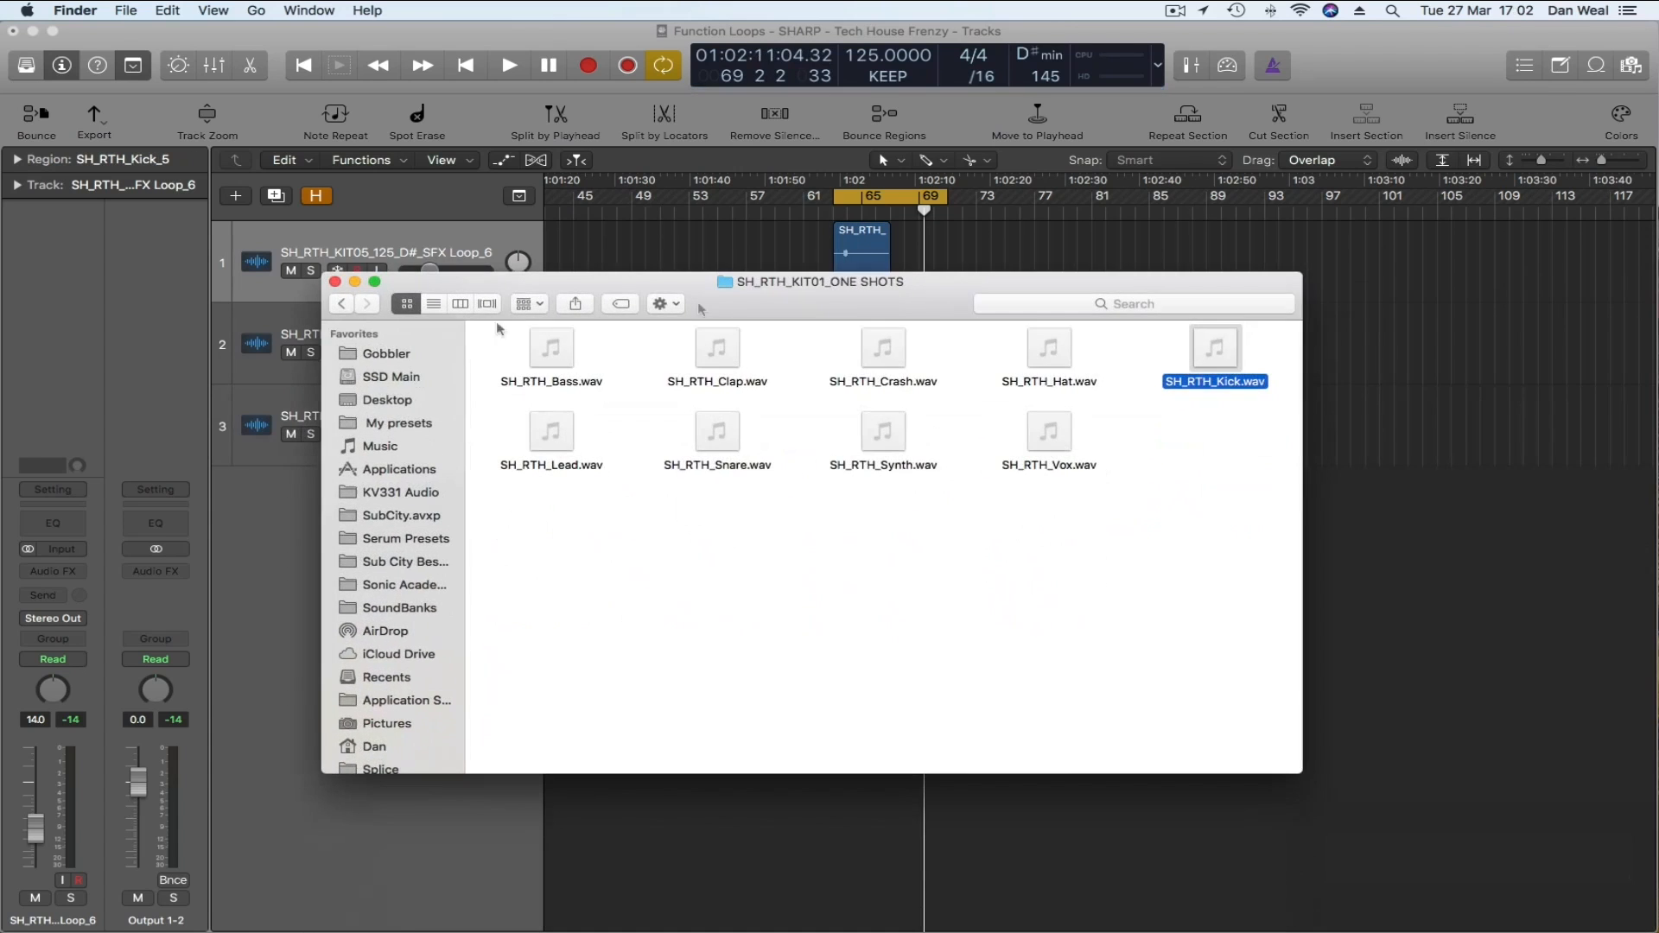
- Place SH_RTH_KIT01_D_Bass.mid on the SH_SGS_KIT04_Sub Bass track at bar 63 and trim the region to end at bar 65
click(342, 303)
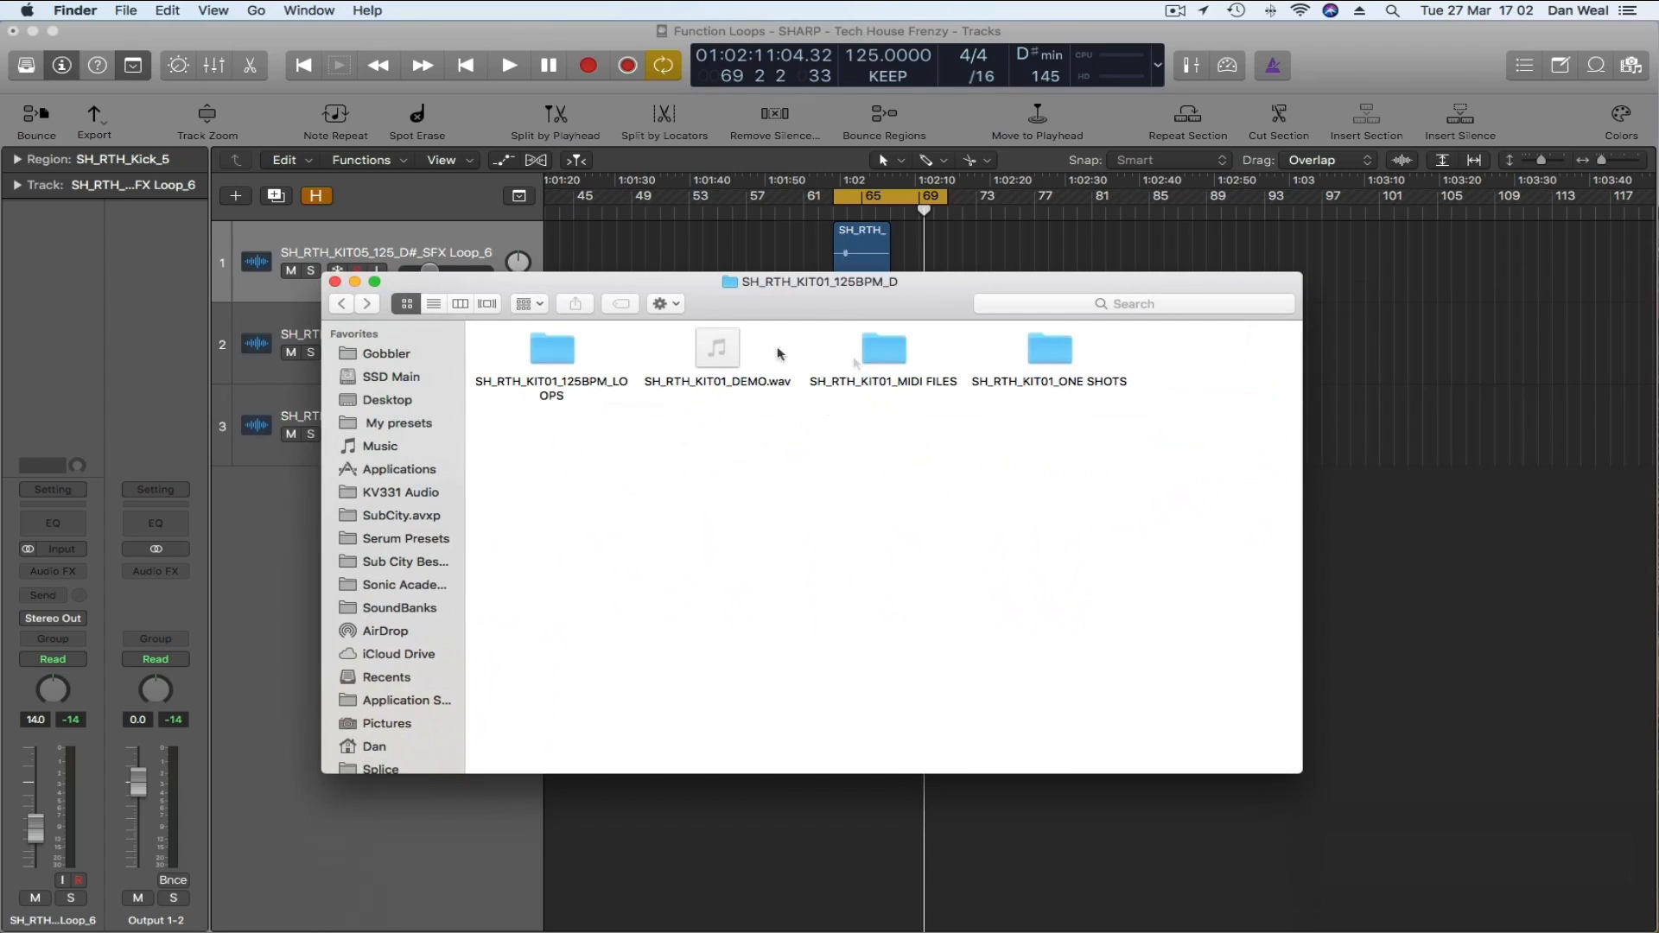
click(879, 356)
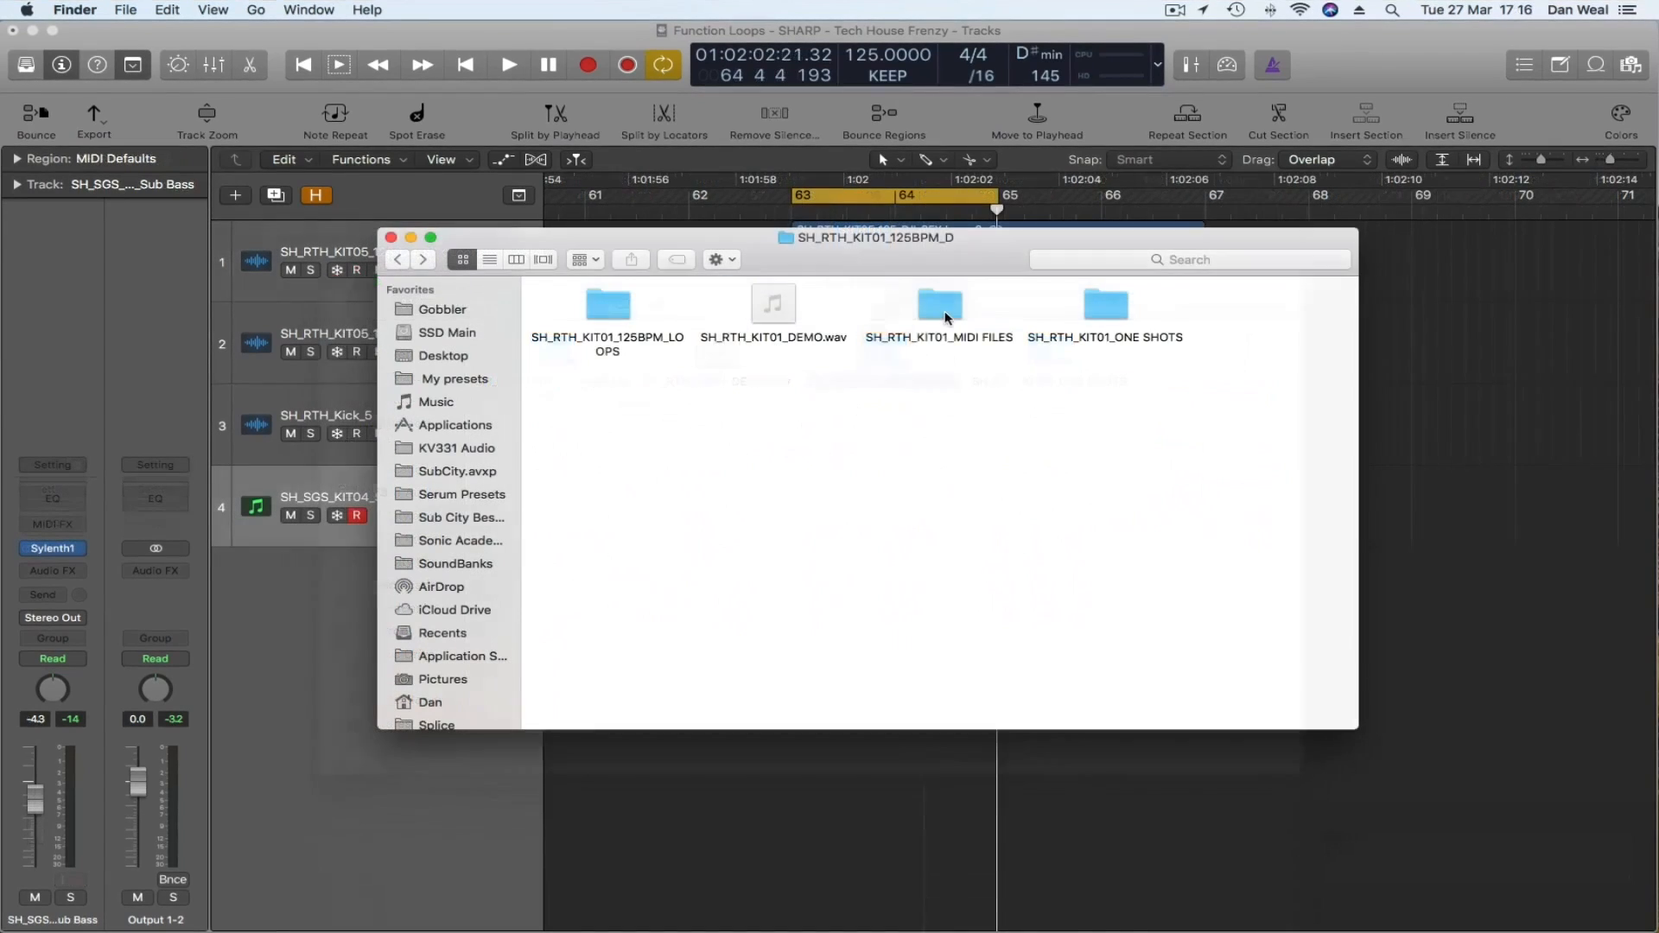
double_click(921, 299)
drag(905, 247, 901, 639)
drag(599, 706, 799, 484)
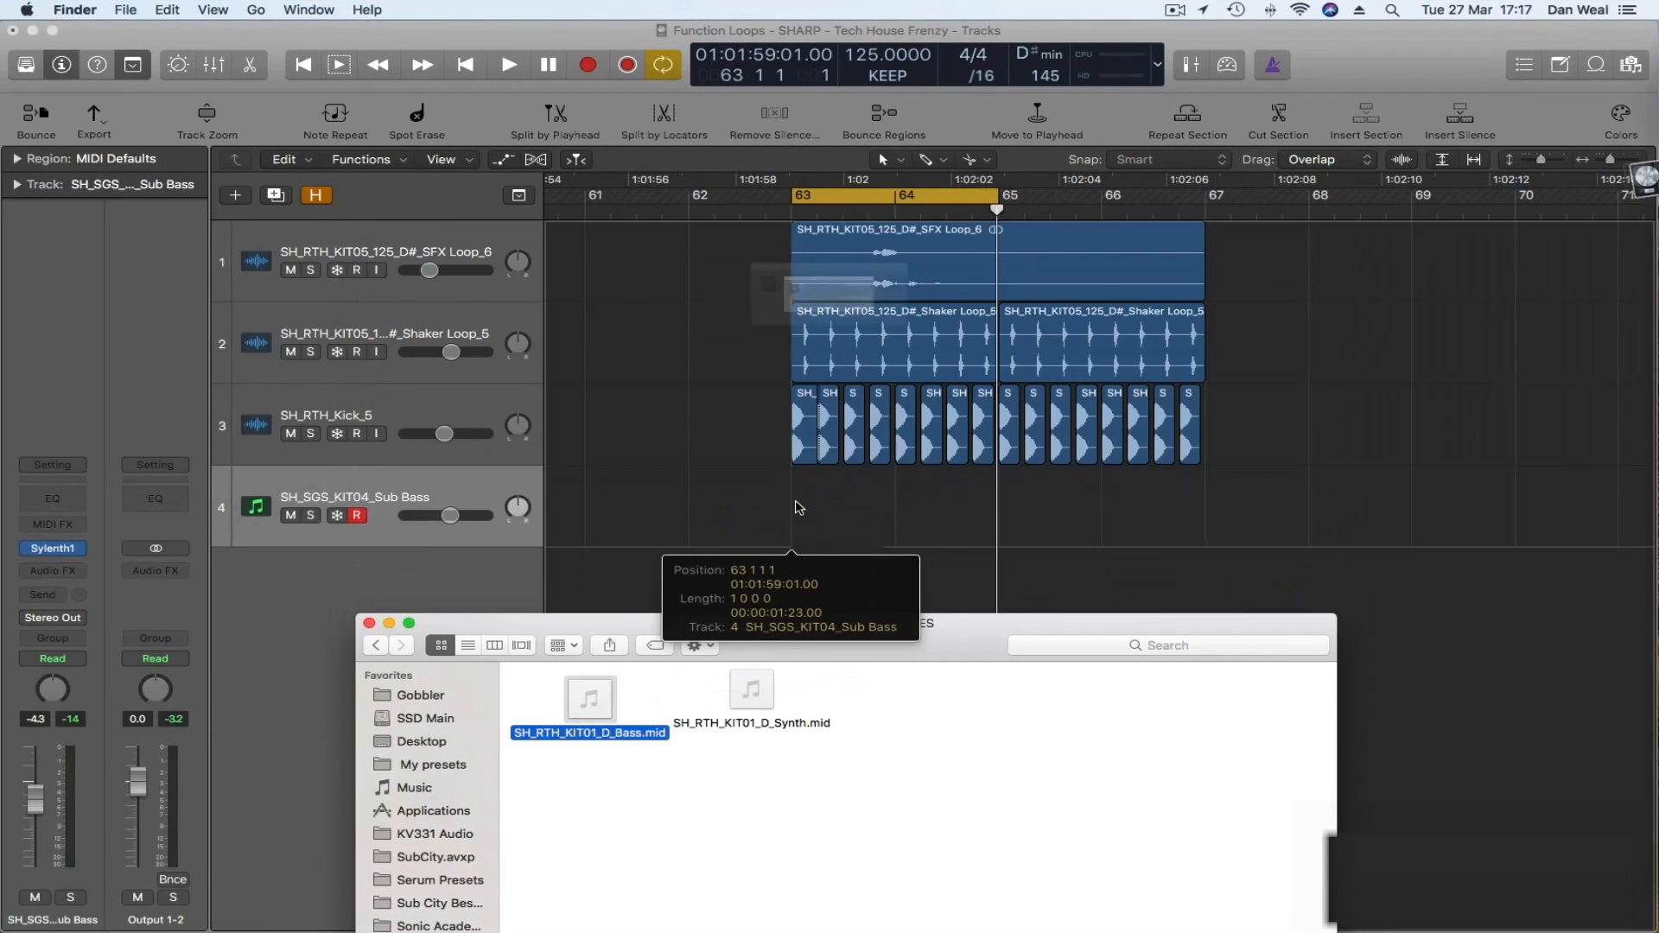
click(999, 355)
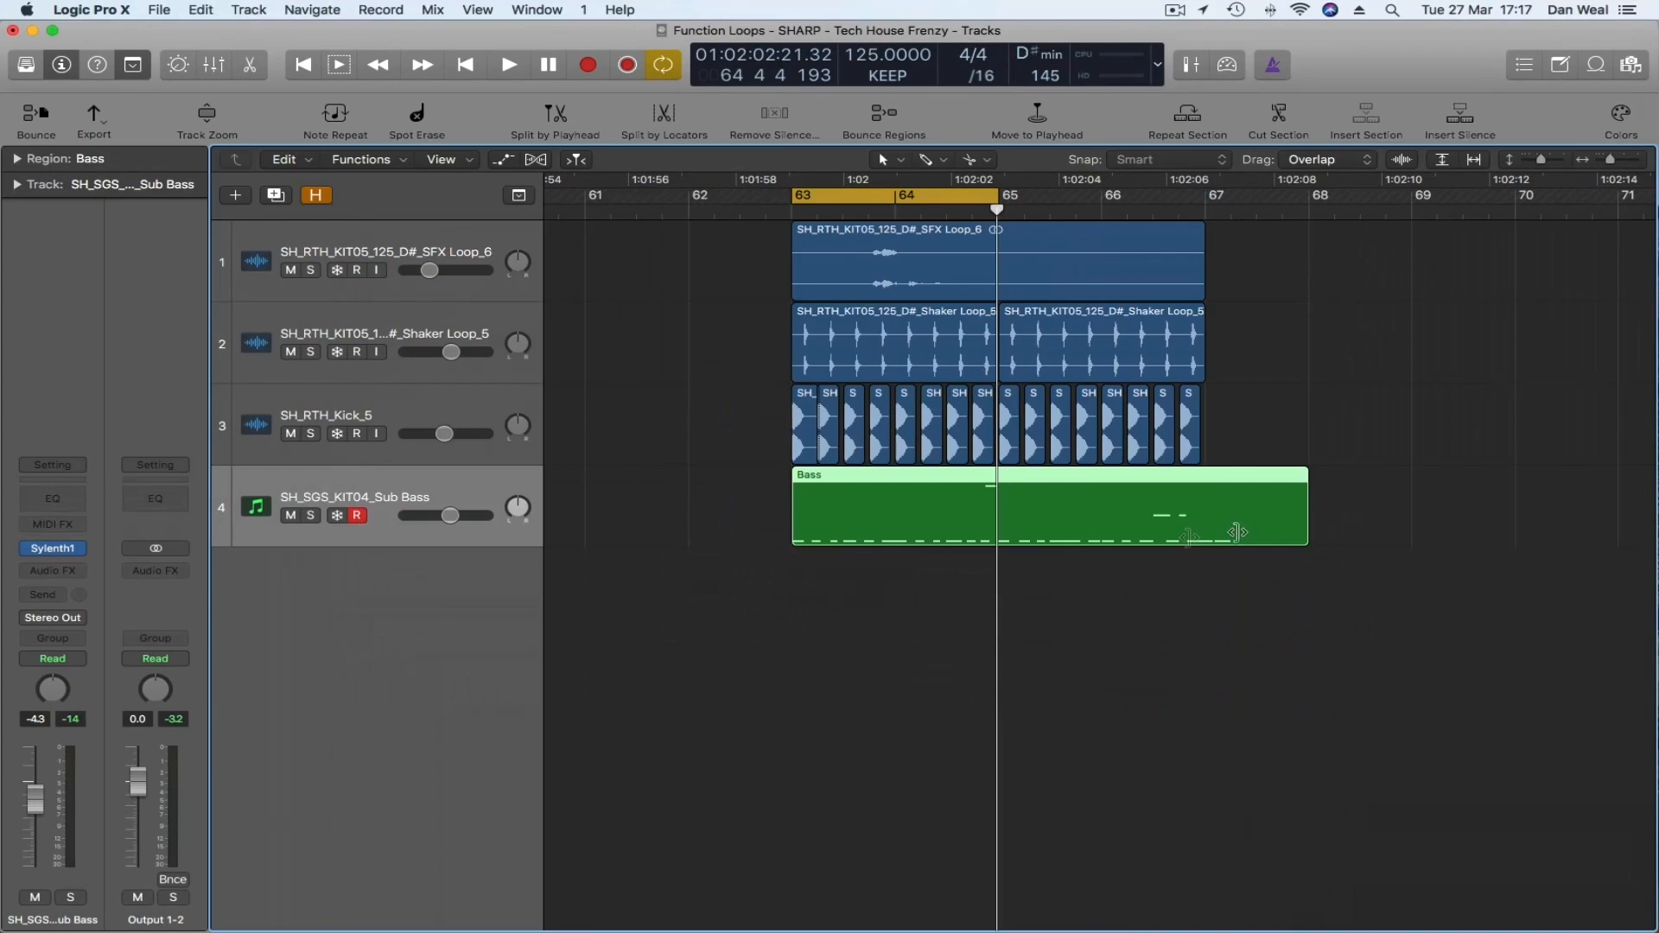
drag(1237, 532, 996, 534)
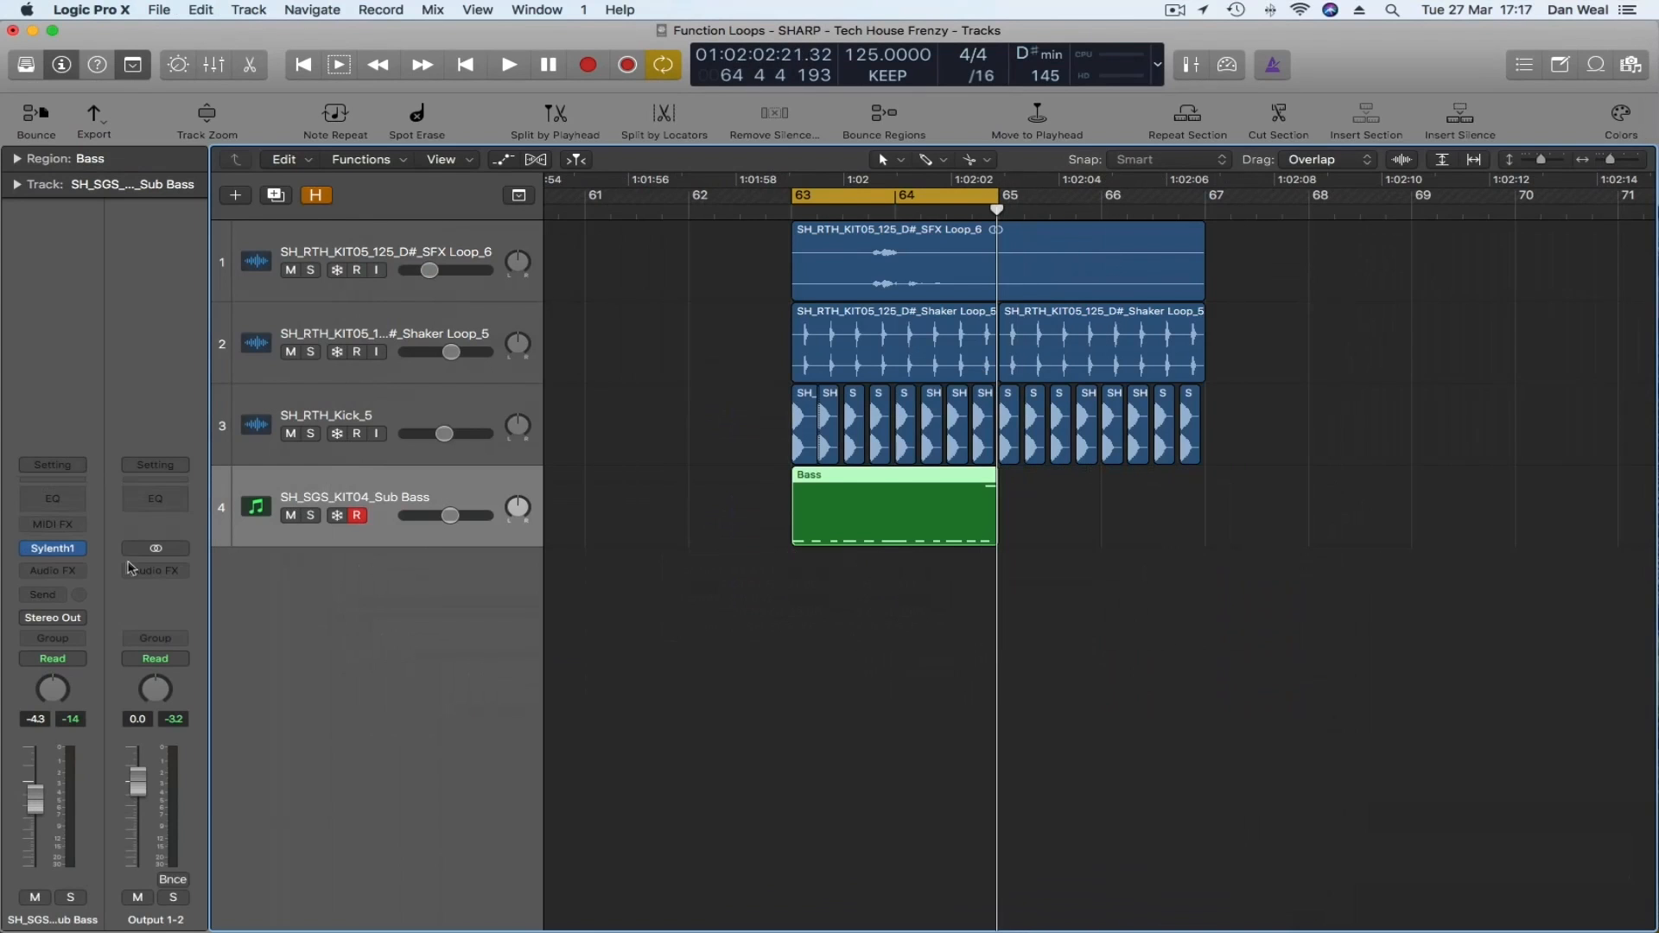
- View the Sub Bass track's Sylenth1 patch and play the cycled loop to hear the bassline
click(53, 549)
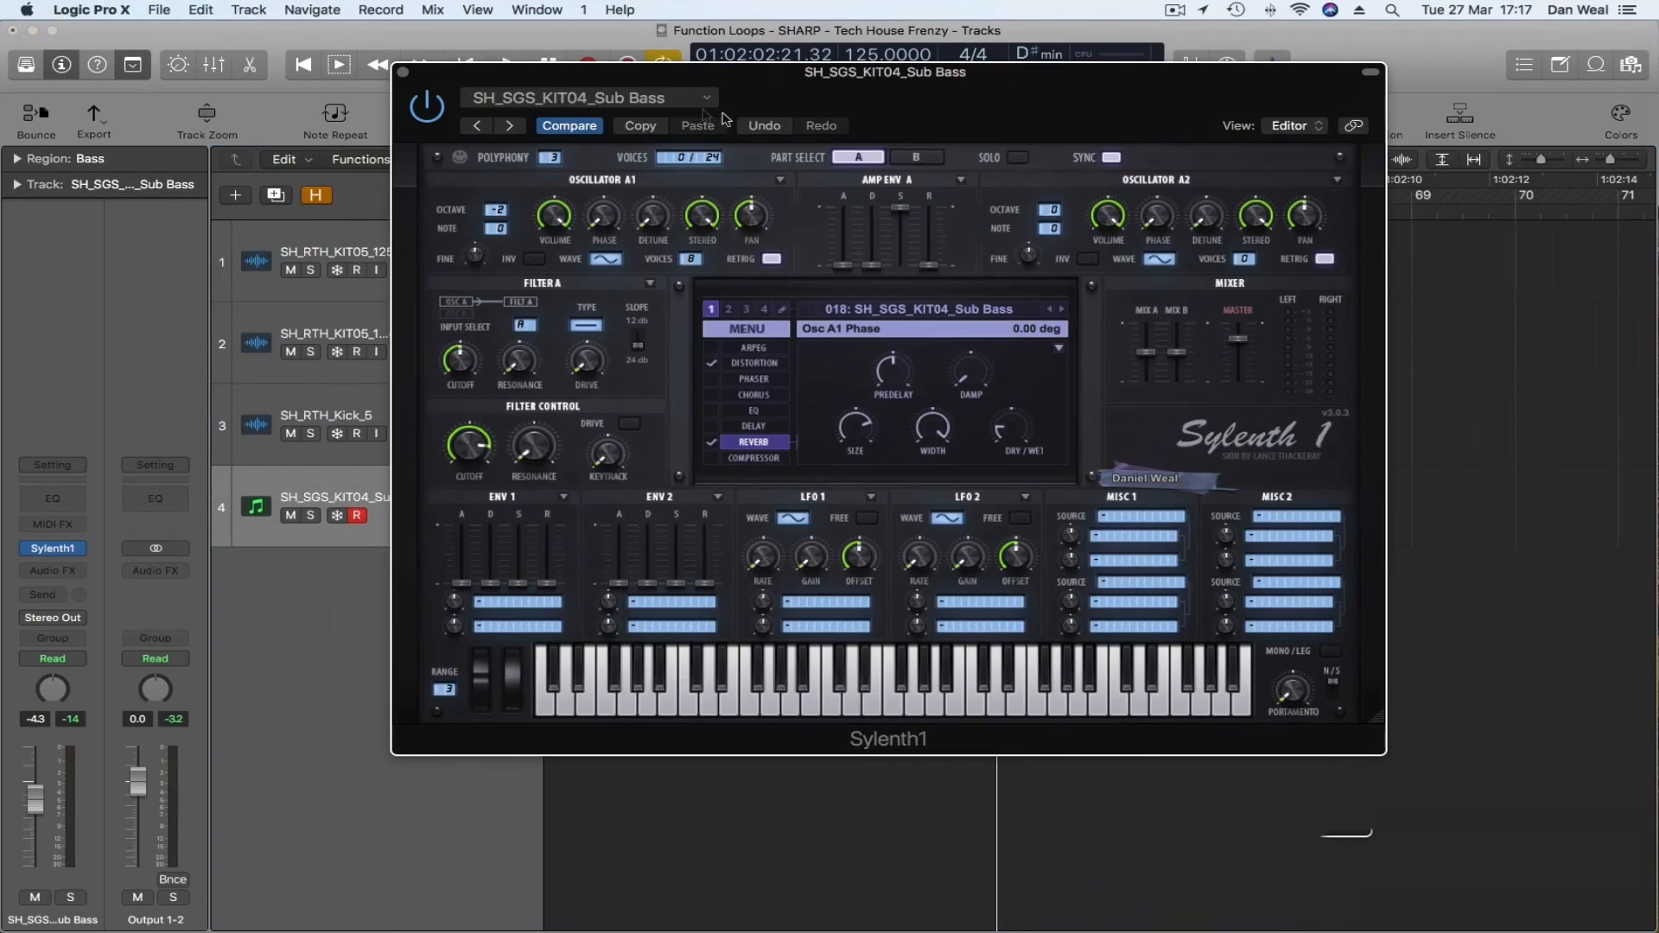
click(403, 74)
click(737, 520)
key(space)
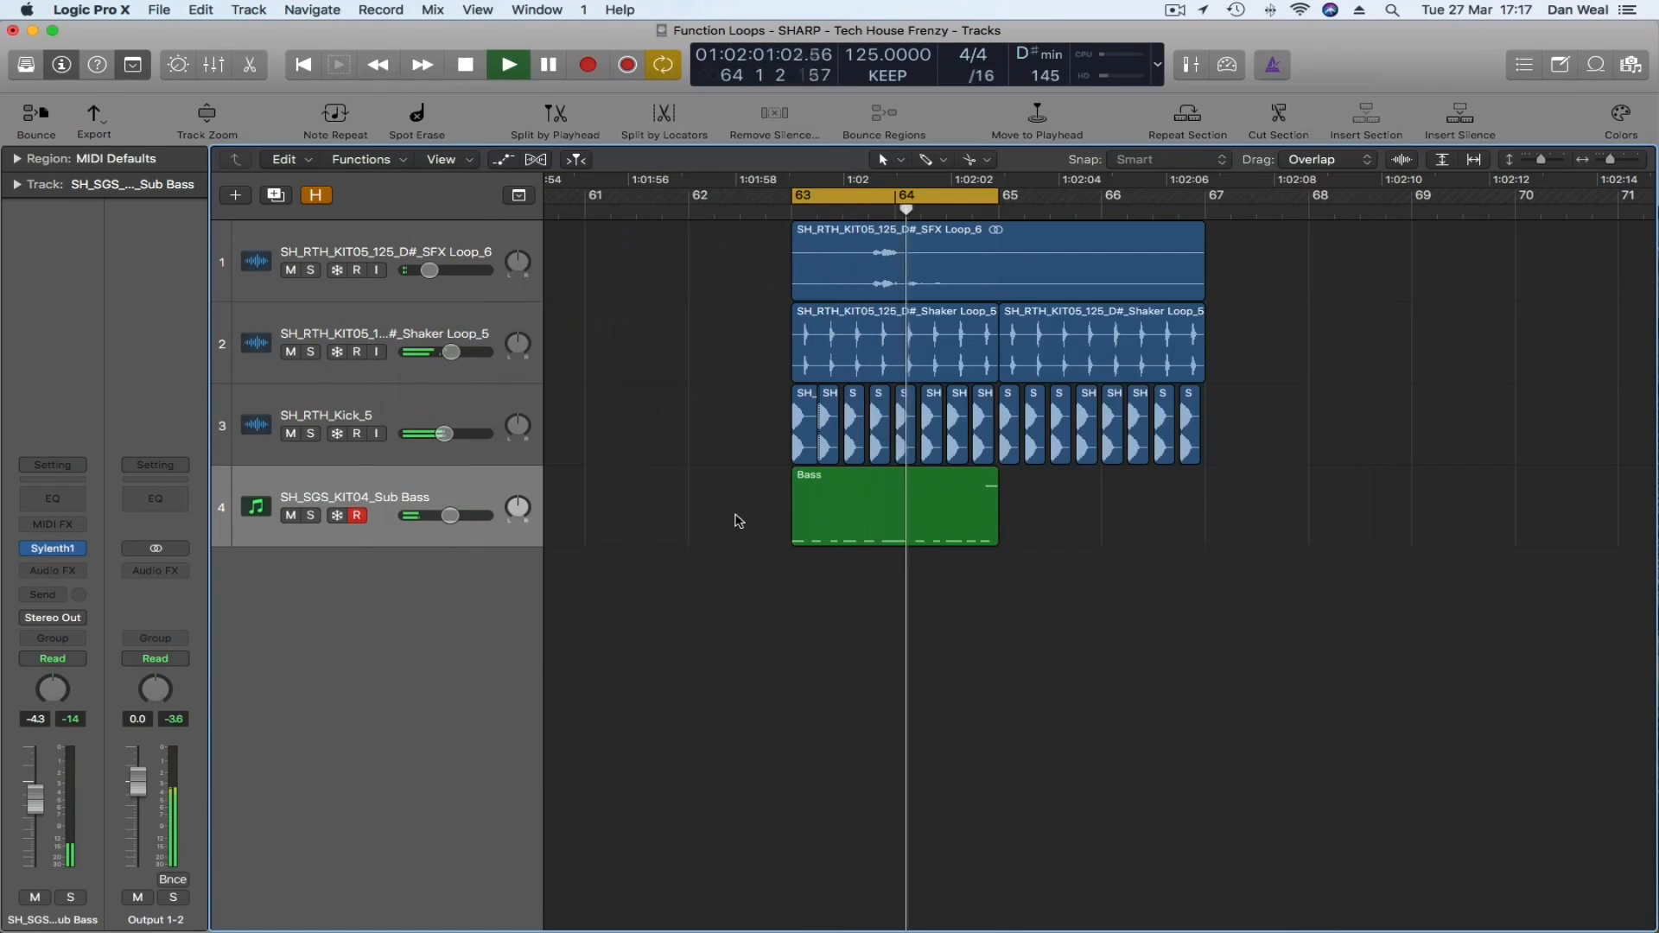
key(space)
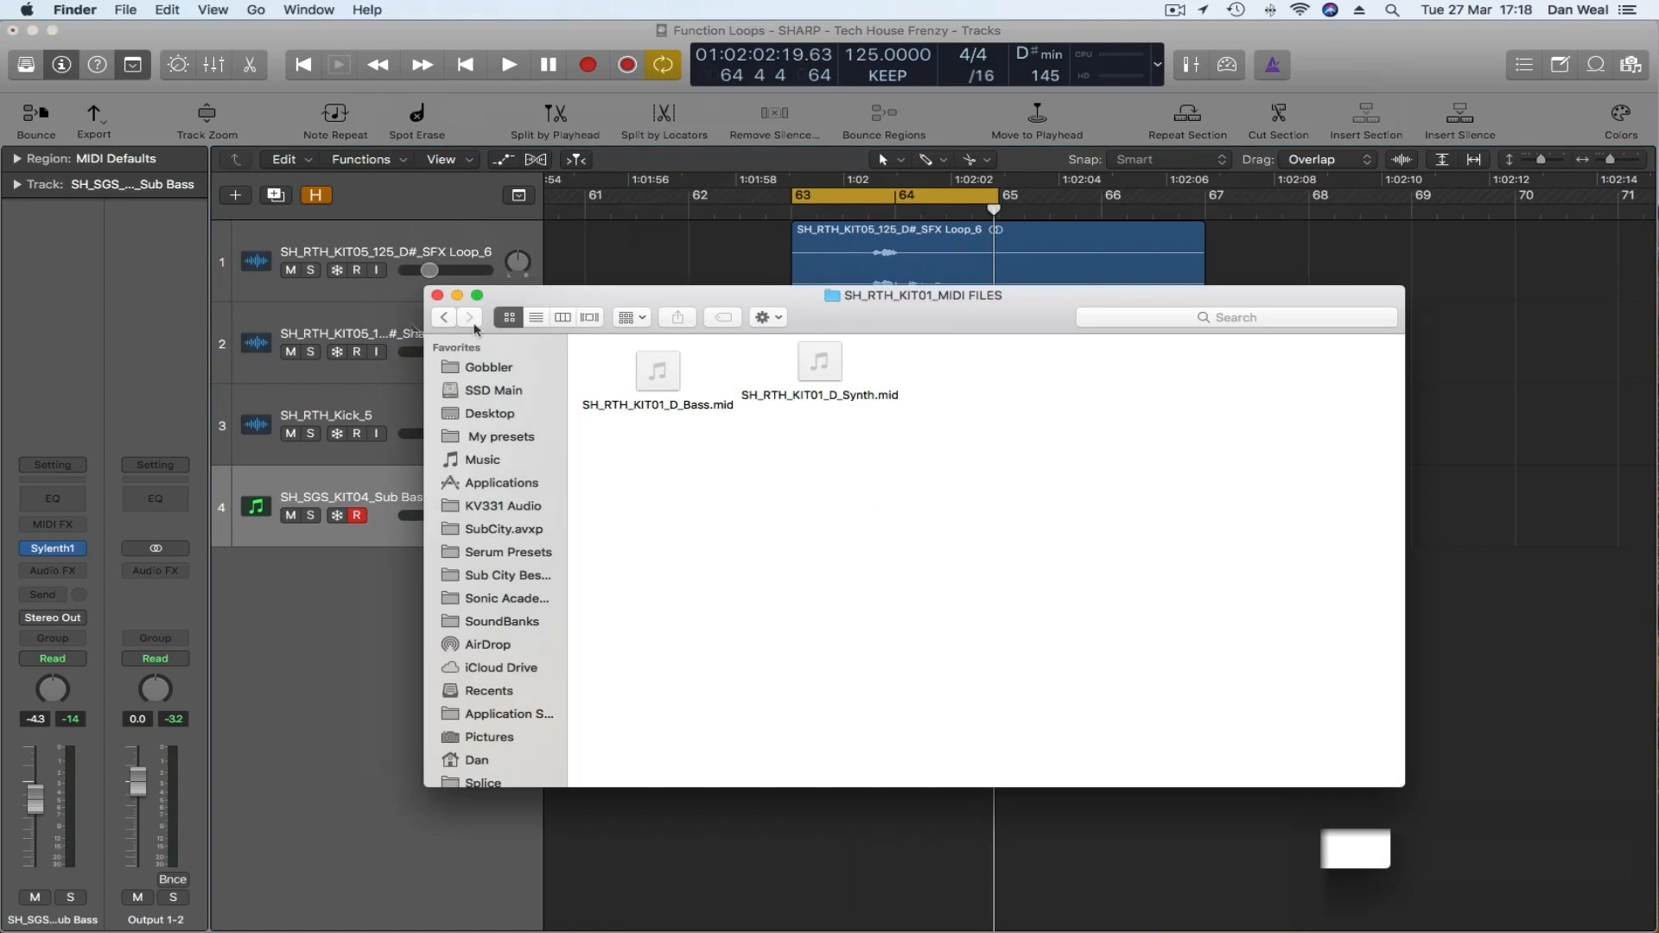
- Import the bass MIDI from the SH_RTH_KIT05_MIDI FILES folder onto the Sub Bass track within bars 63 to 65 and play it
click(445, 318)
click(451, 318)
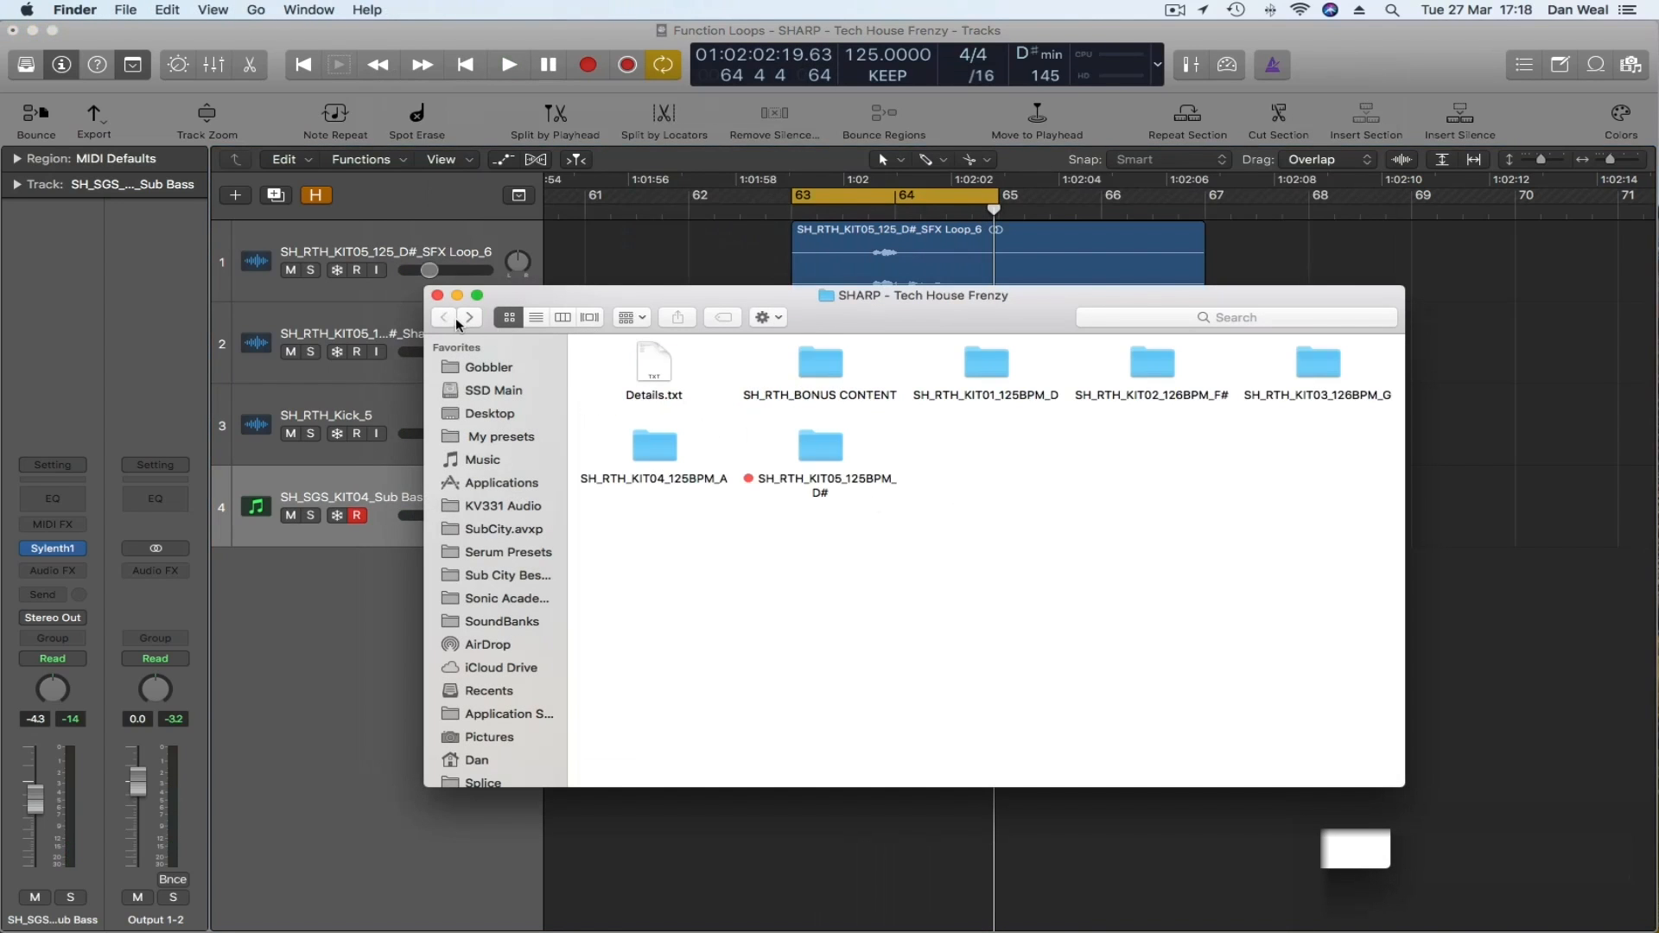
double_click(821, 450)
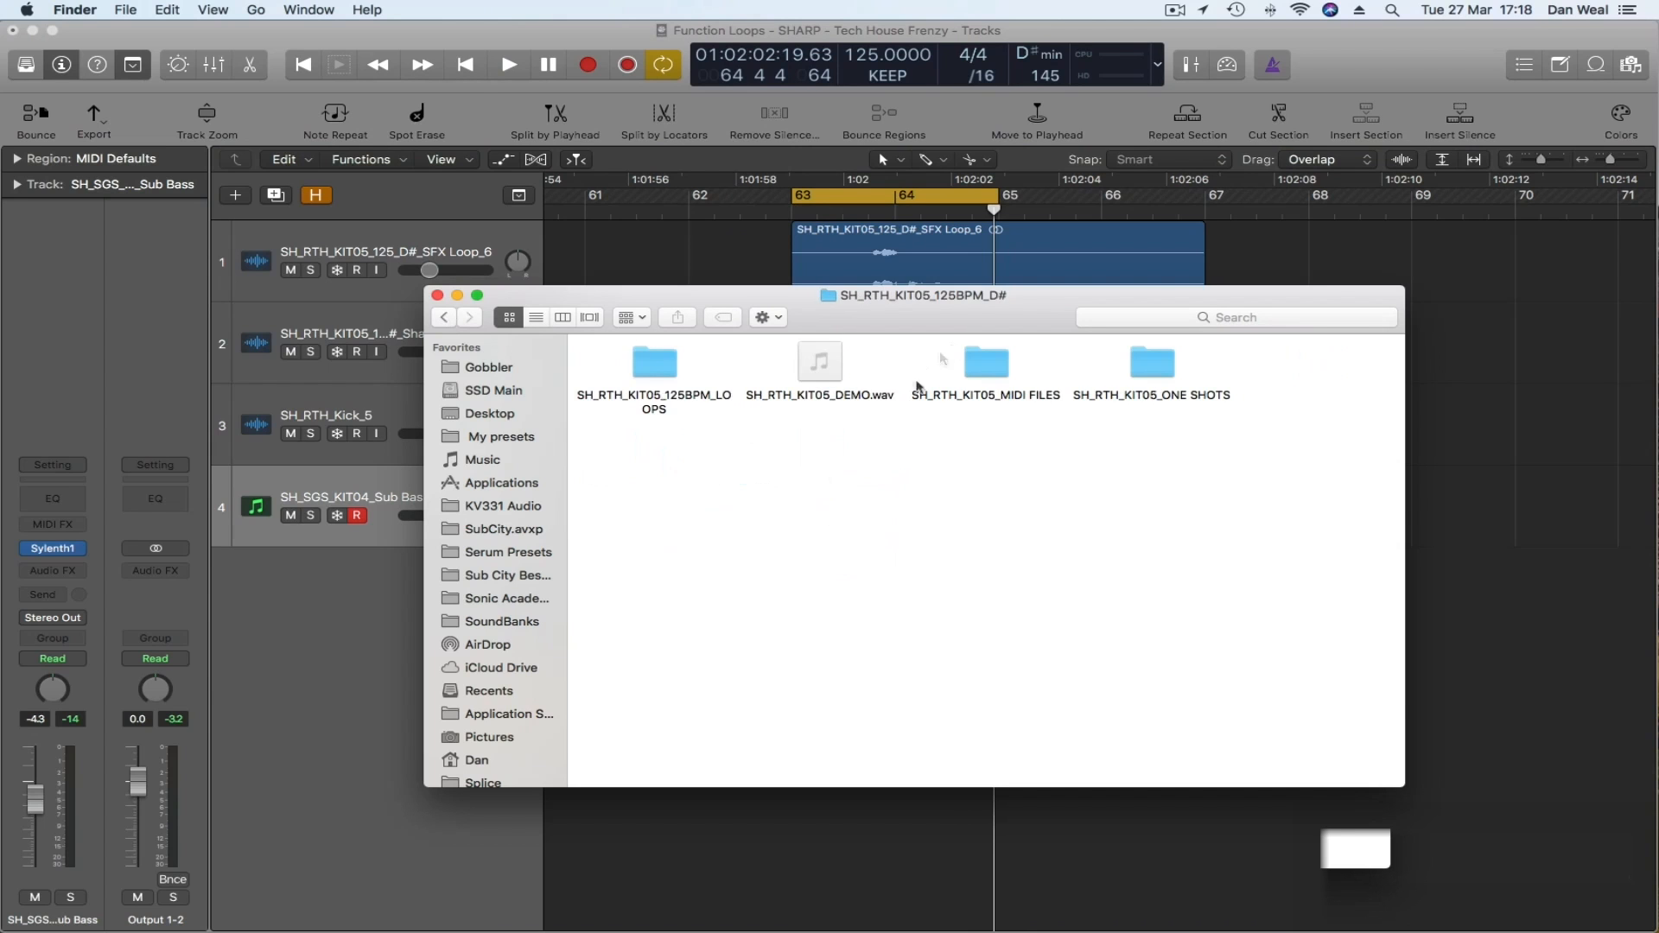
double_click(980, 367)
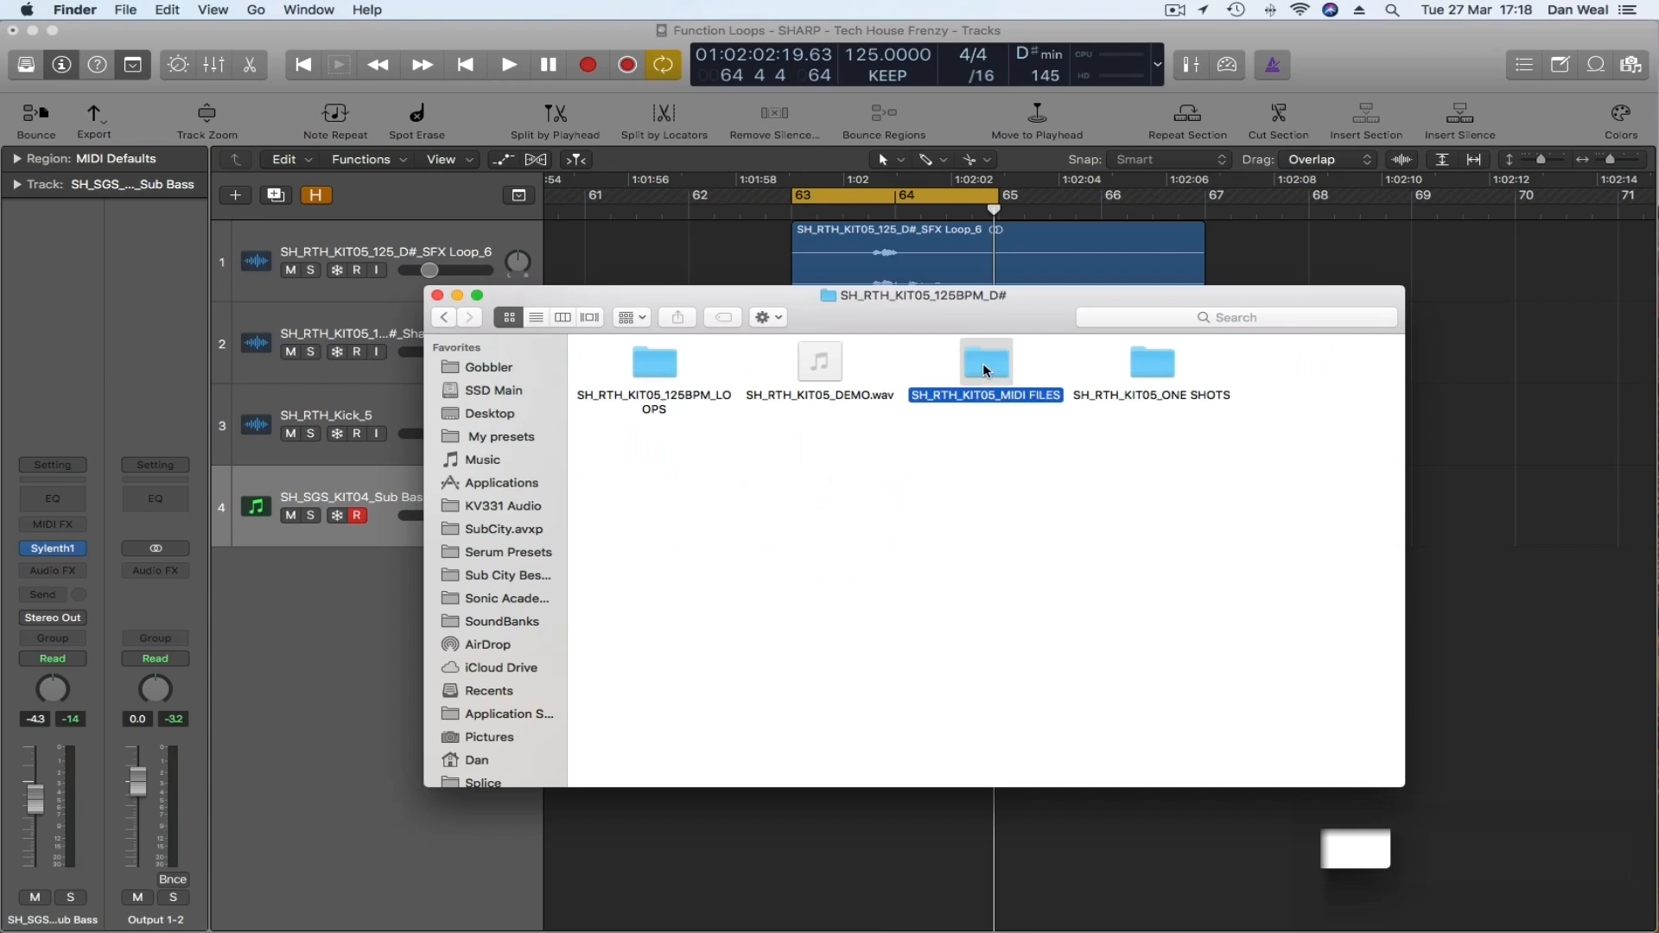
drag(937, 302, 1153, 631)
drag(854, 693, 998, 519)
click(1017, 359)
key(space)
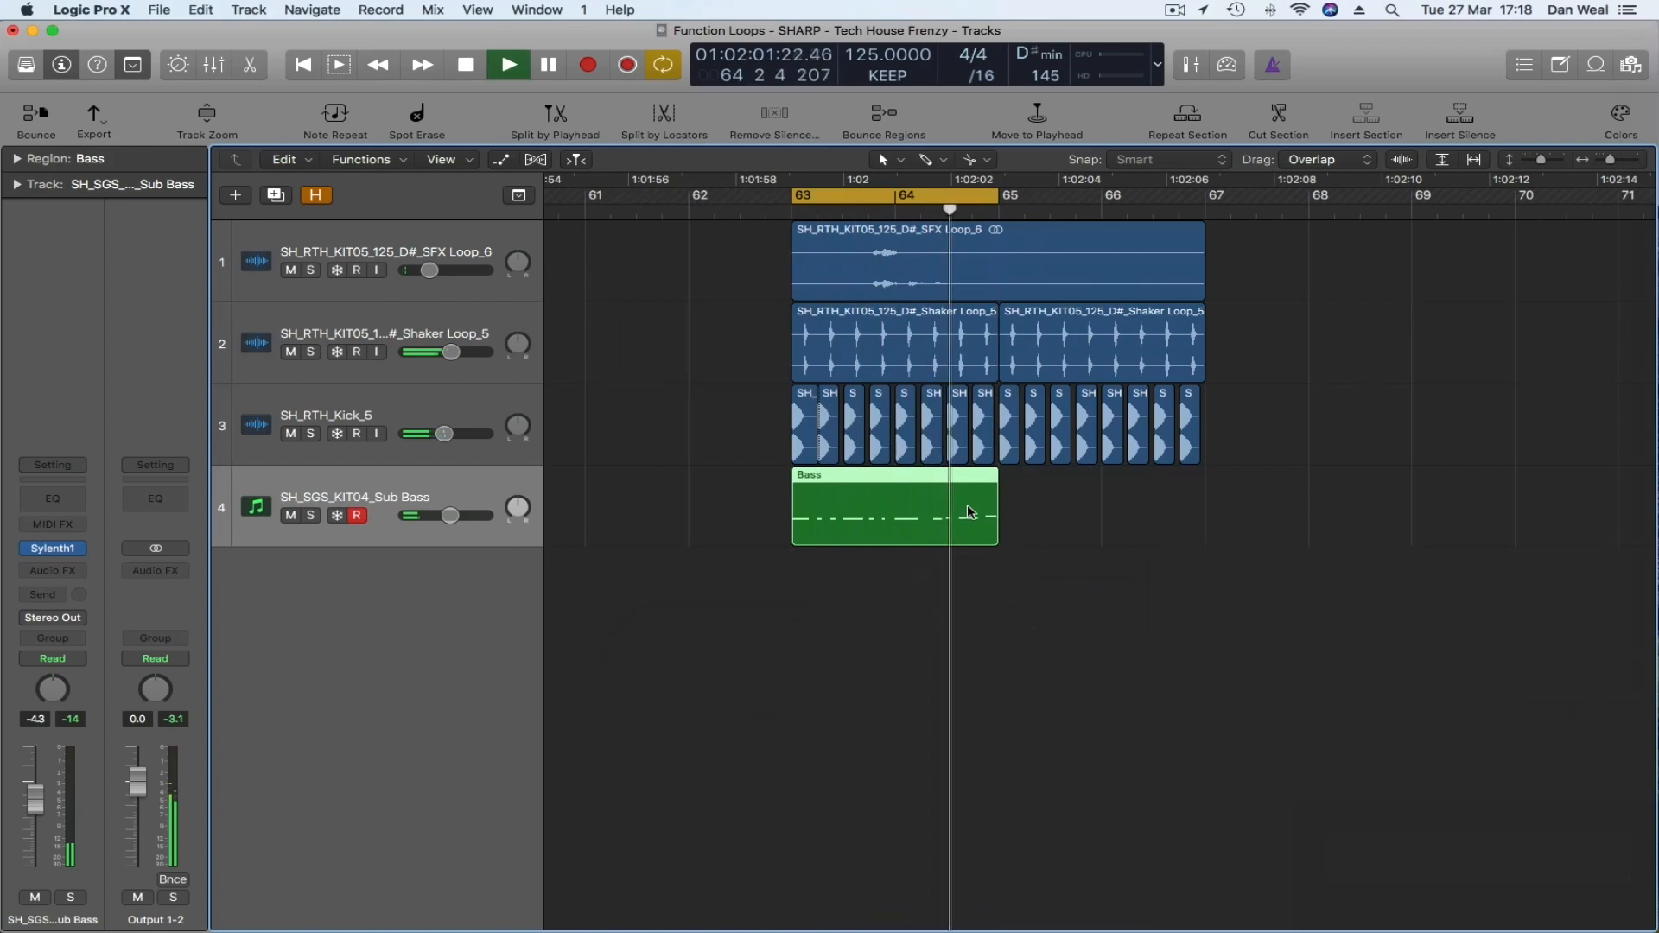
- In the Bass region's Piano Roll, raise the two short notes just before bar 64 to F2 and raise the long F2 note near the end
double_click(951, 512)
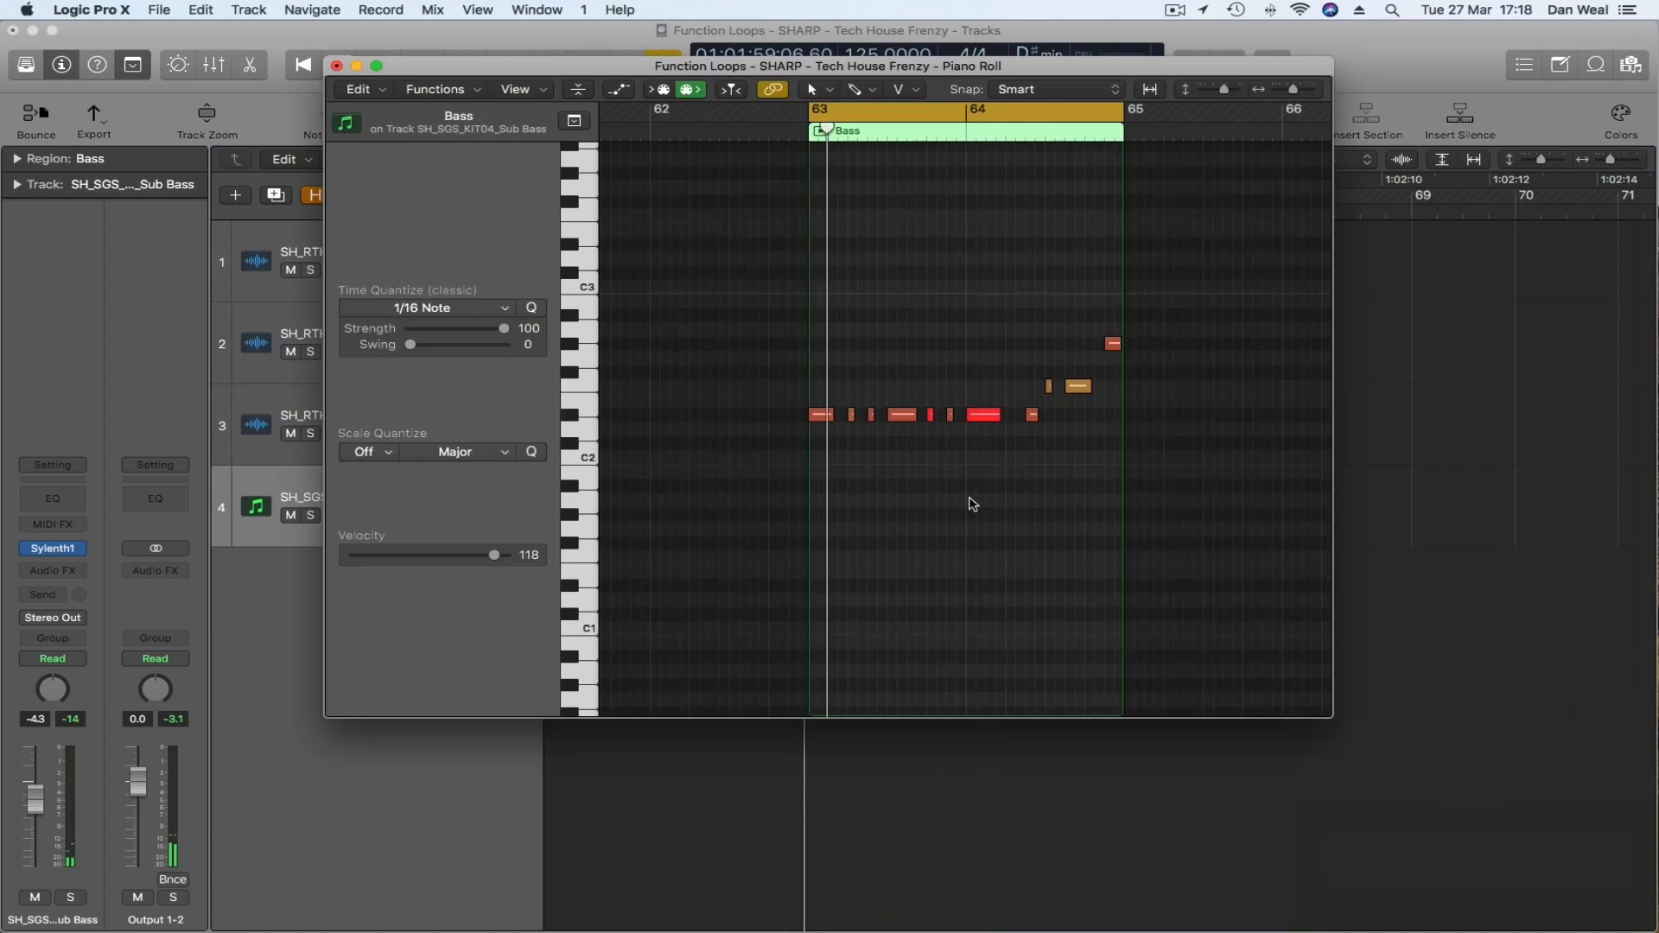
key(super+Right)
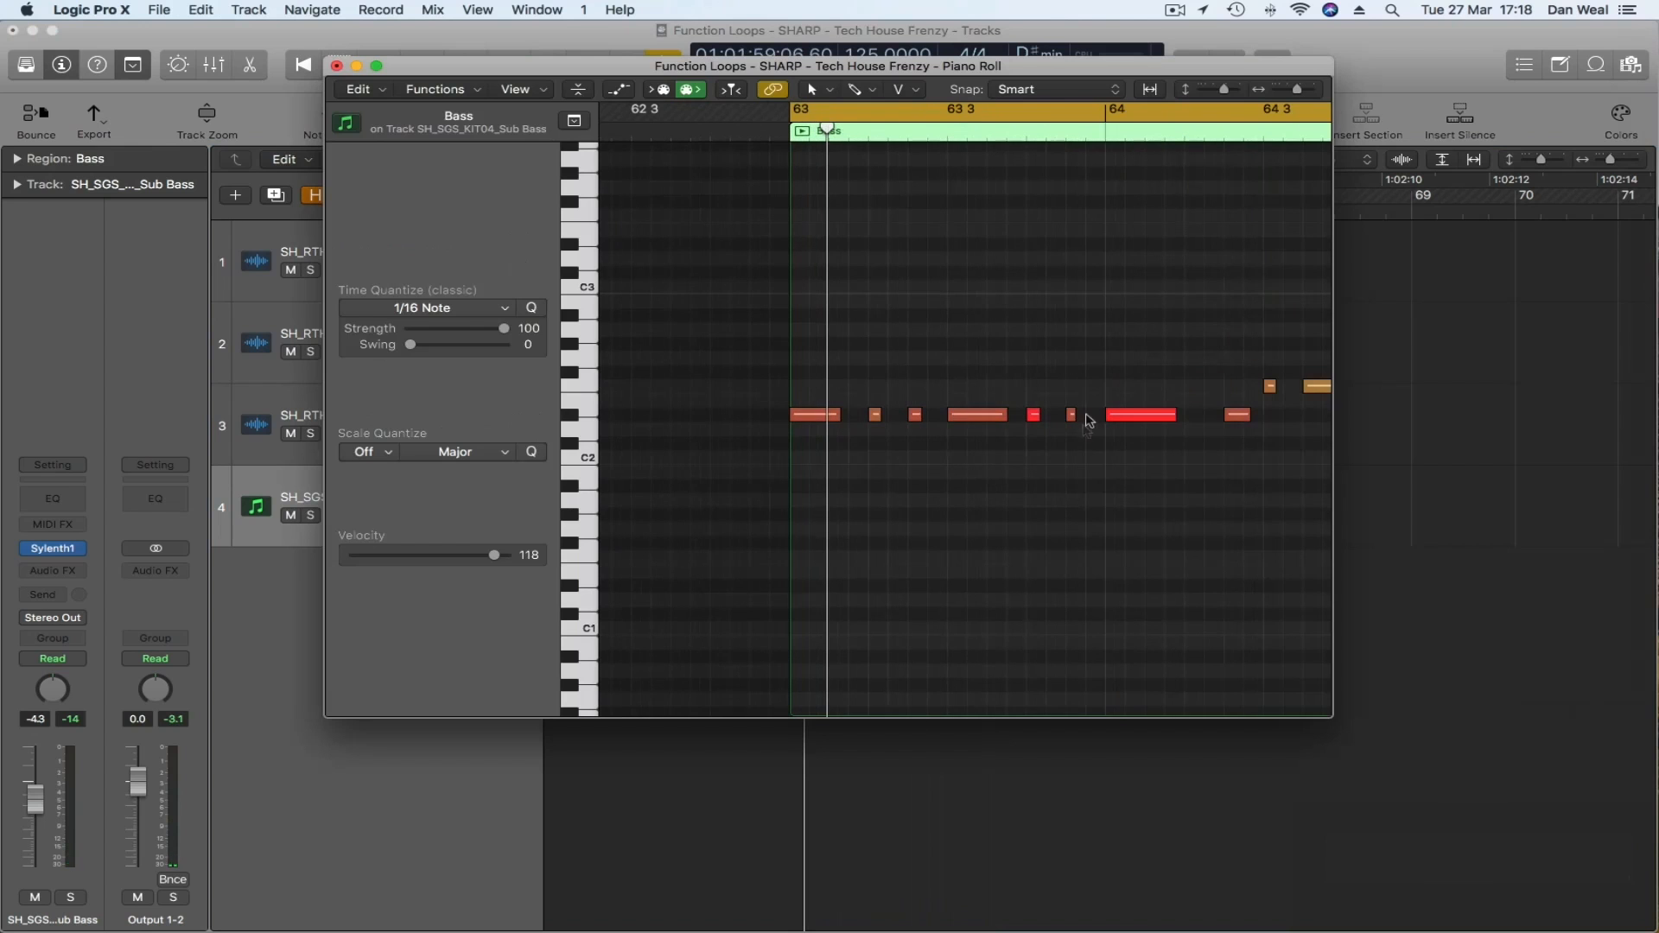
drag(1031, 421, 1033, 391)
scroll(1199, 416, right, 3)
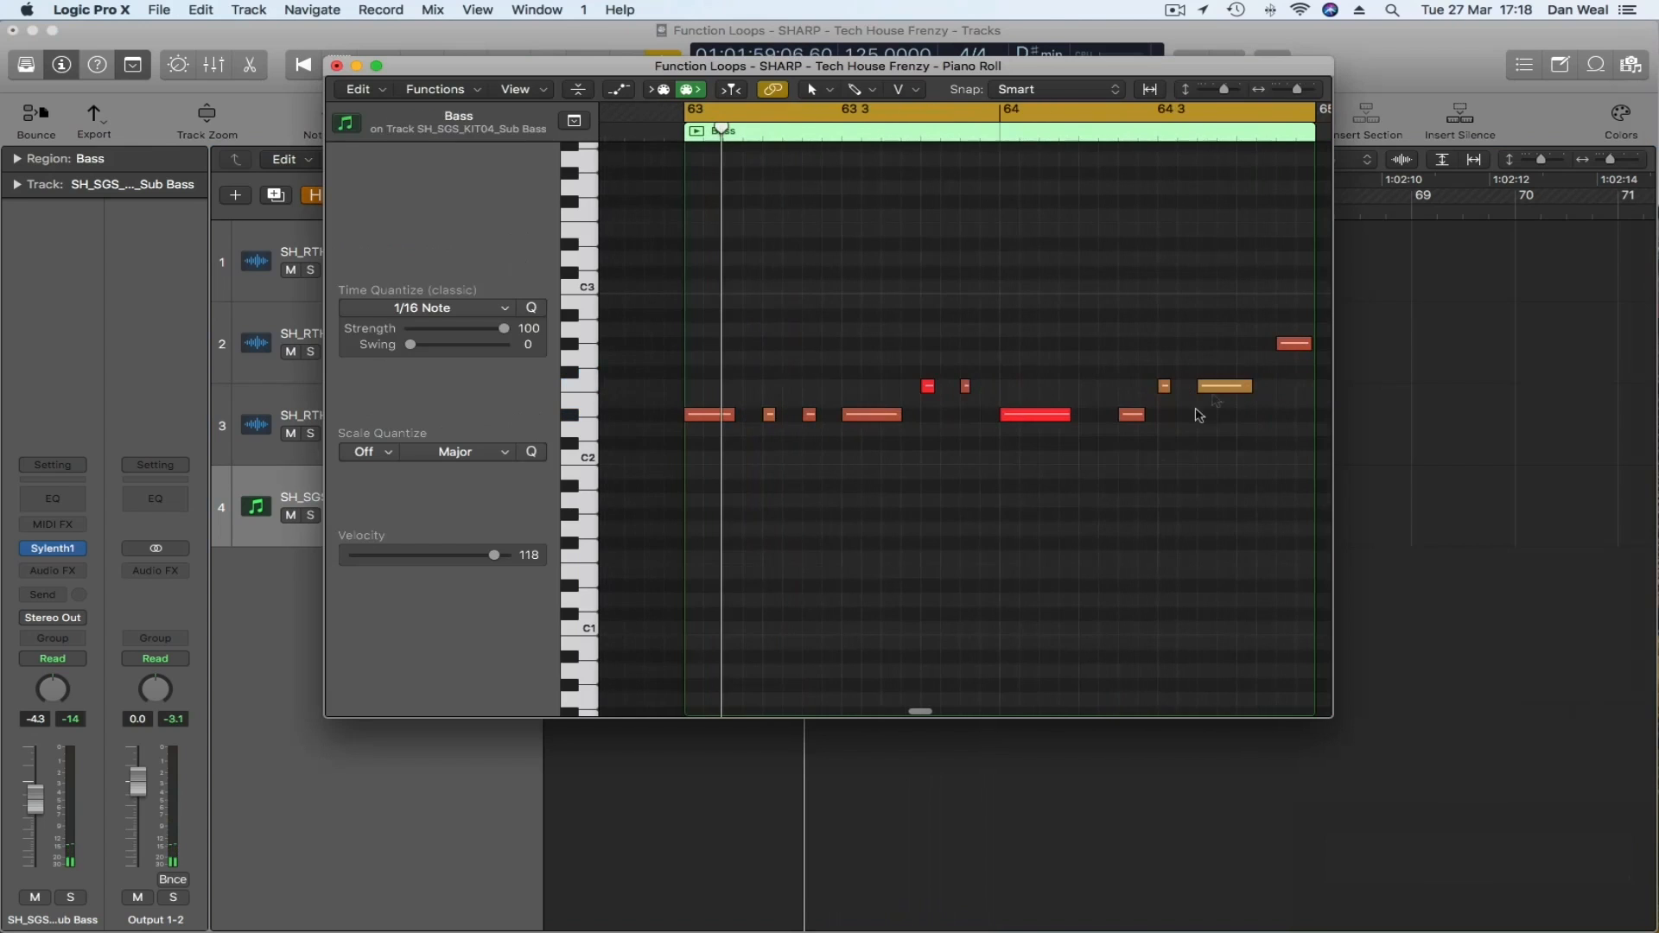
drag(1223, 383, 1223, 355)
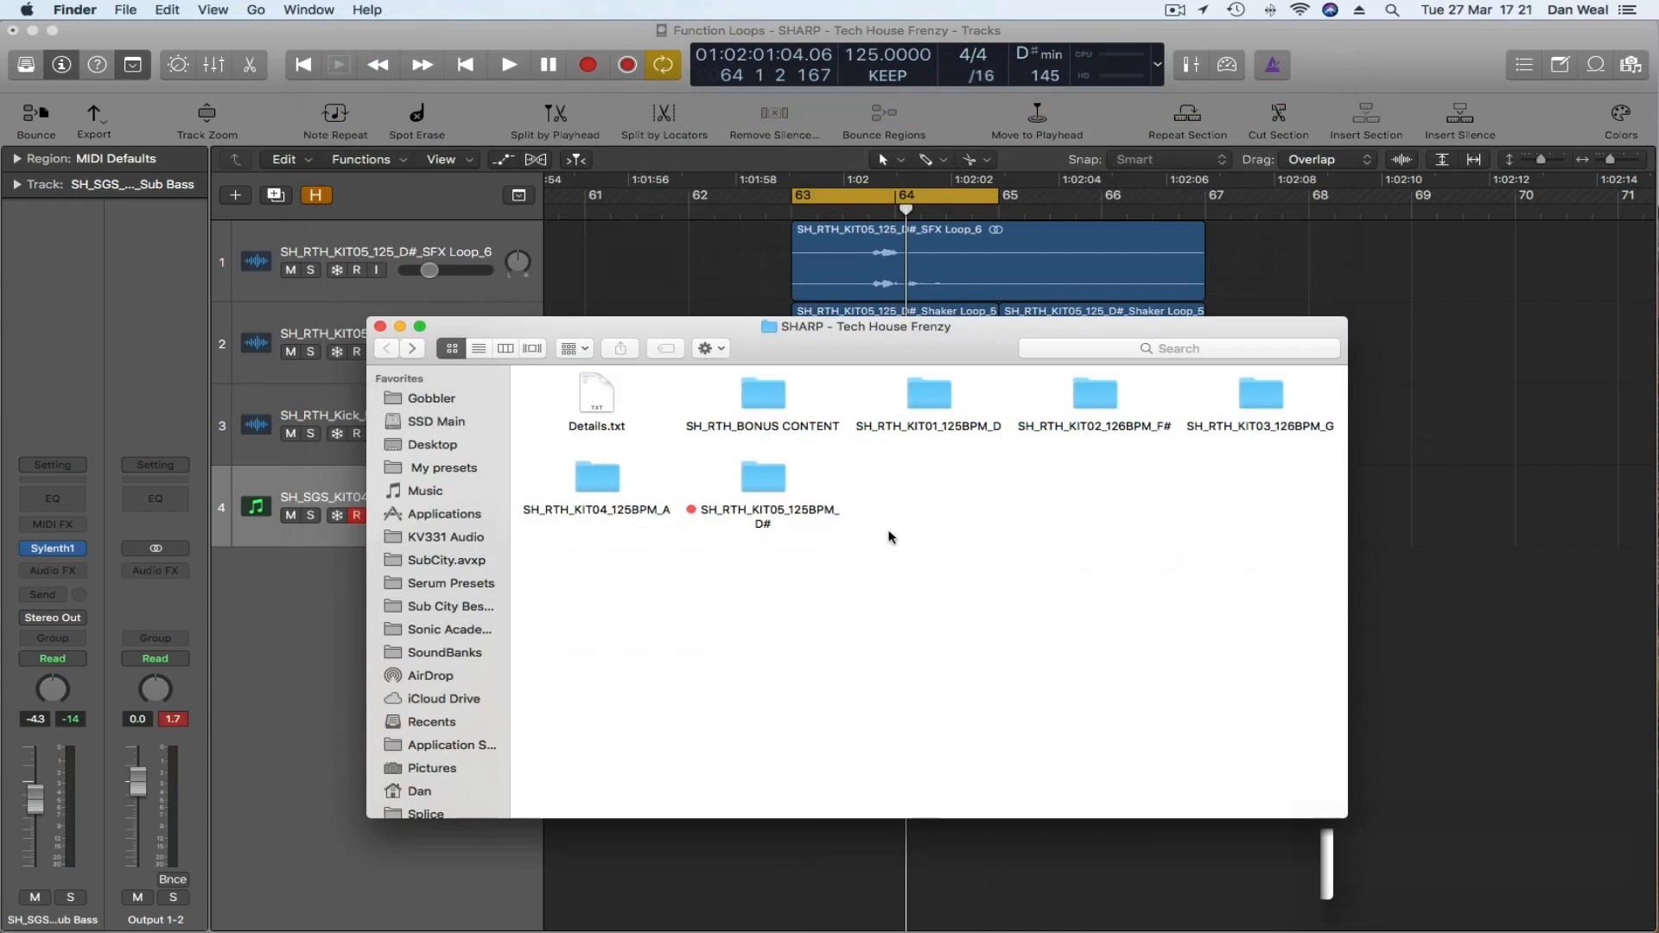
- Add SH_RTH_KIT04_125_A_Clap Loop.wav from the KIT04 loops folder on a new track at bar 63, lower its volume and play the loop
double_click(582, 474)
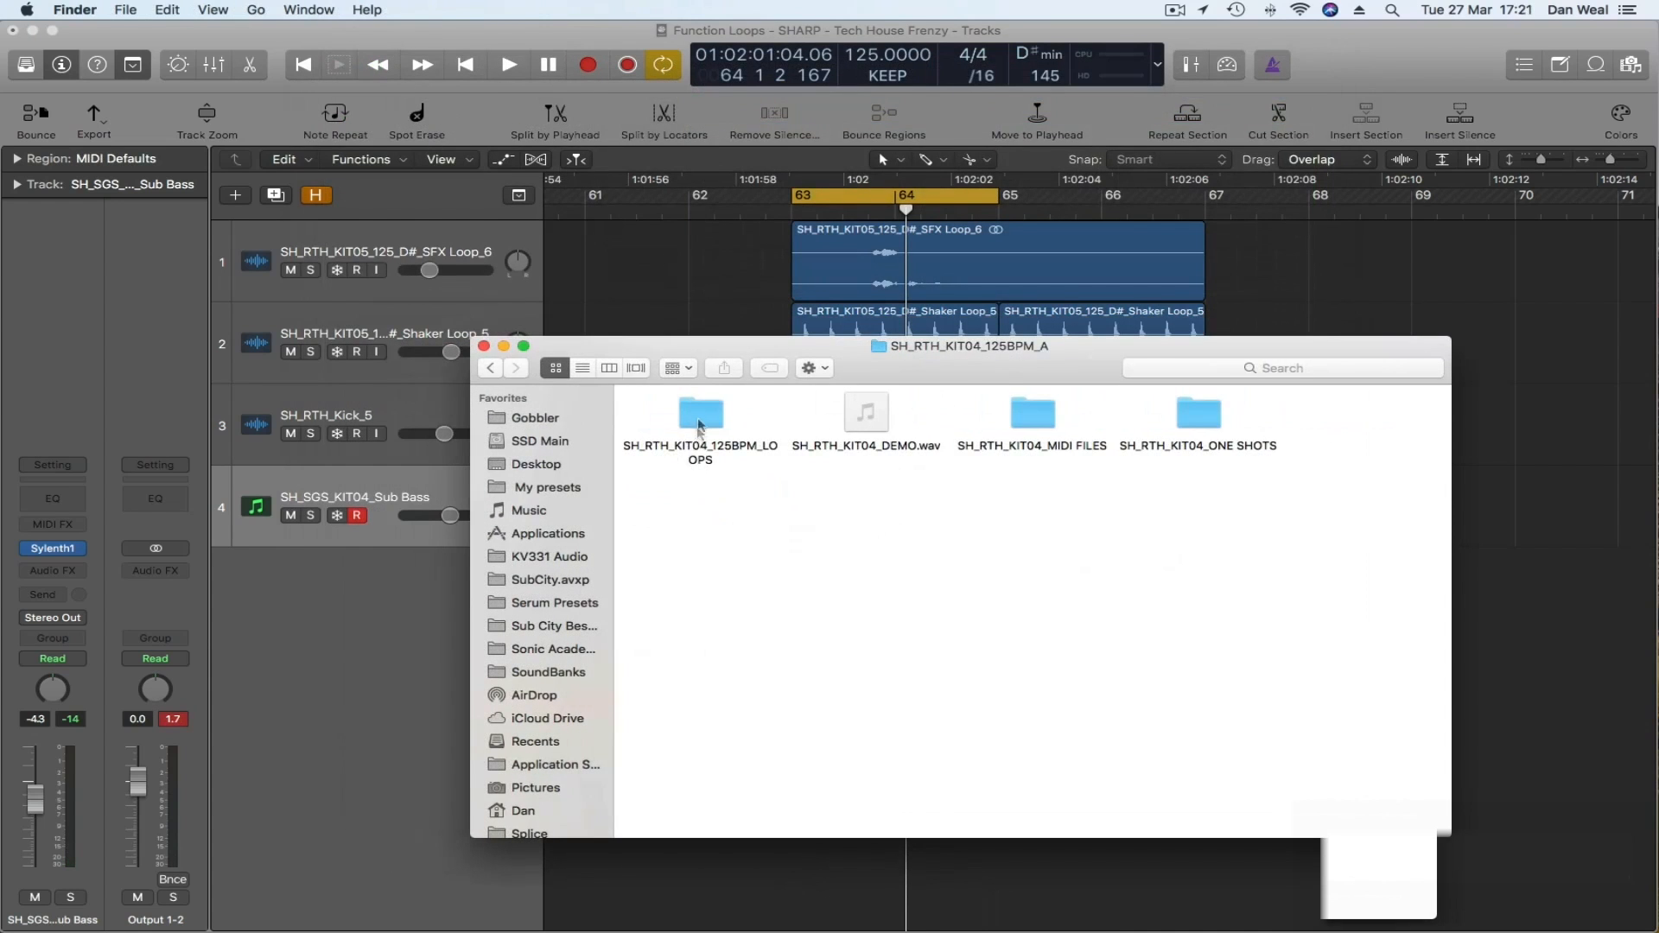
double_click(700, 423)
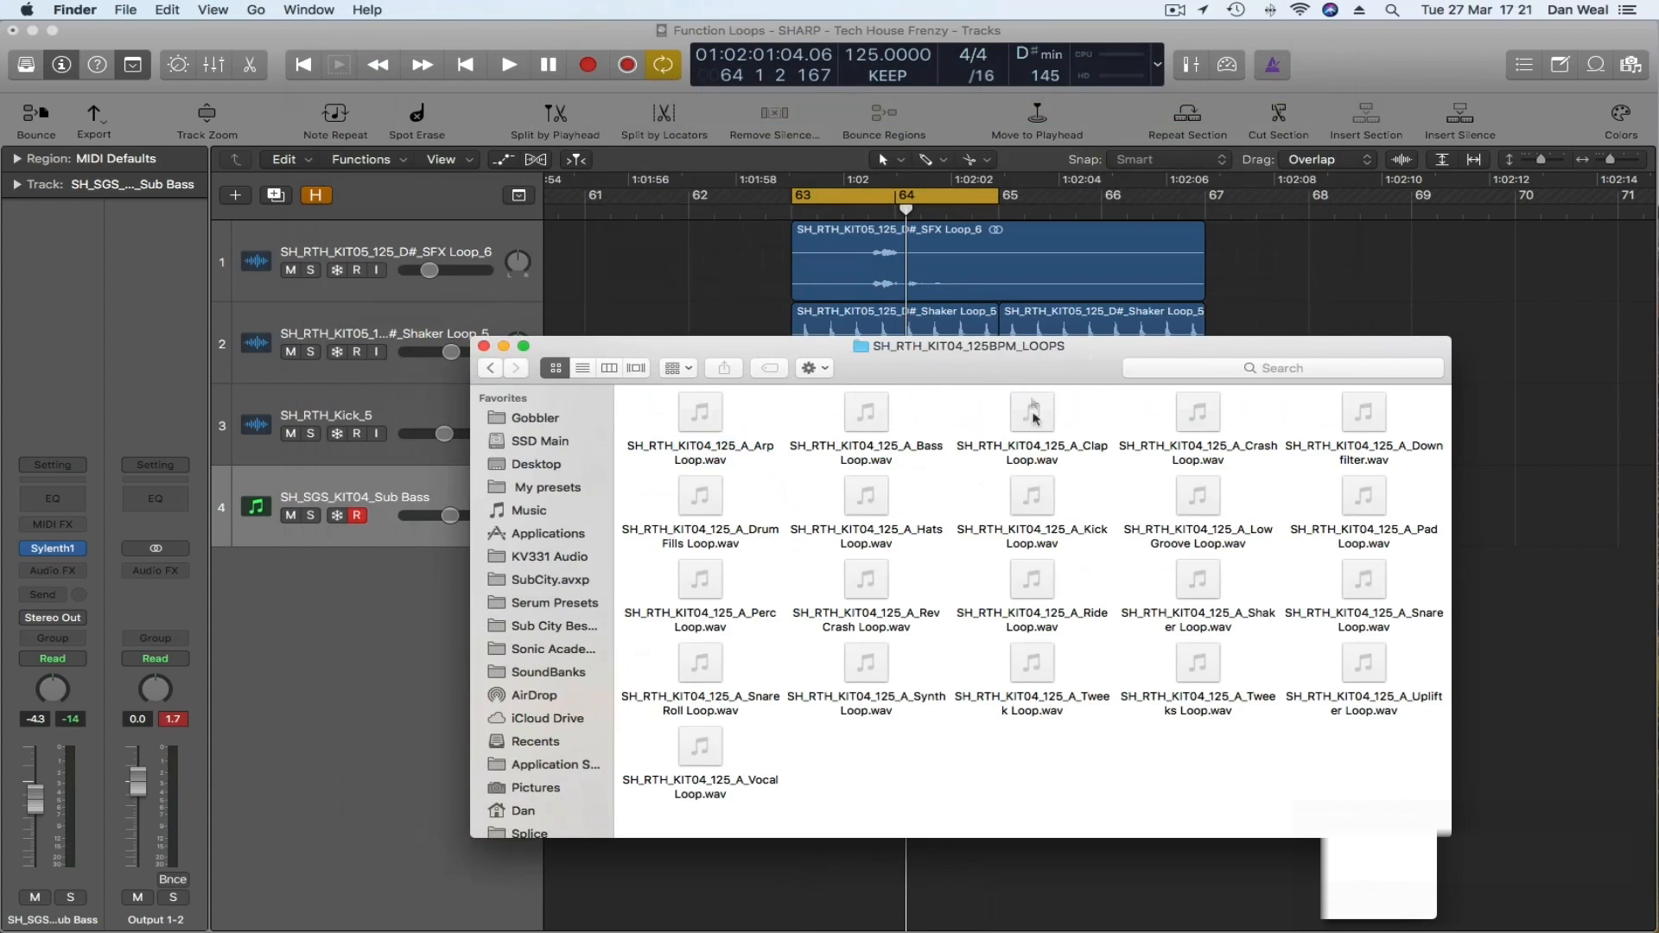
drag(1021, 375, 977, 612)
drag(977, 676, 798, 570)
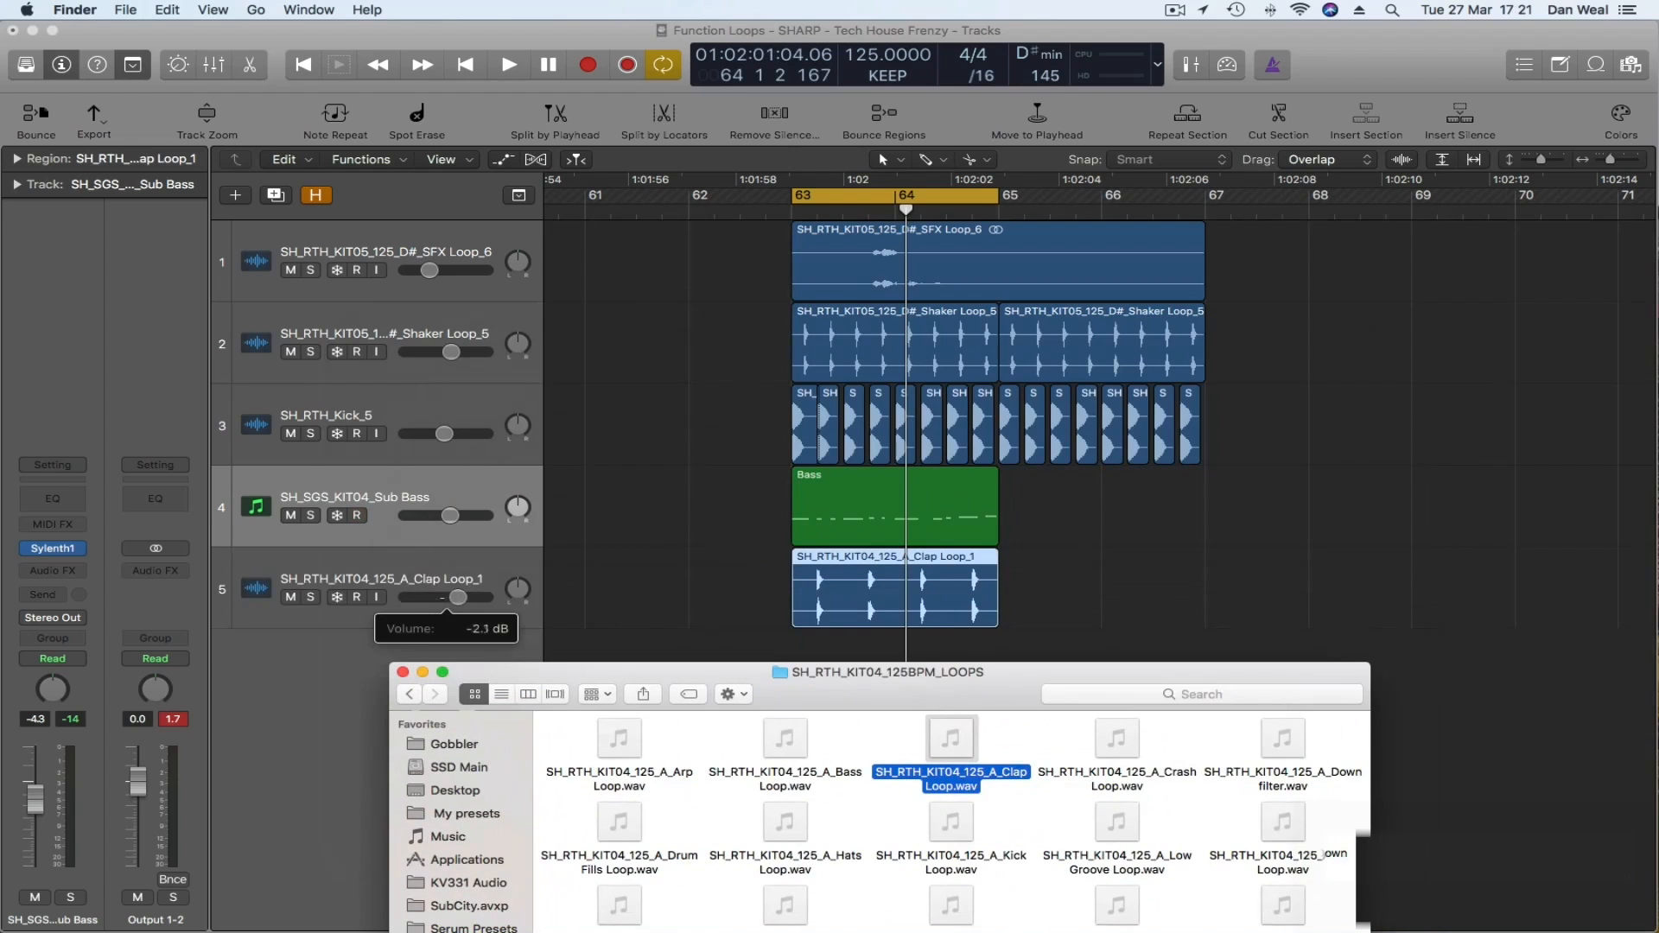
drag(458, 597, 441, 597)
key(space)
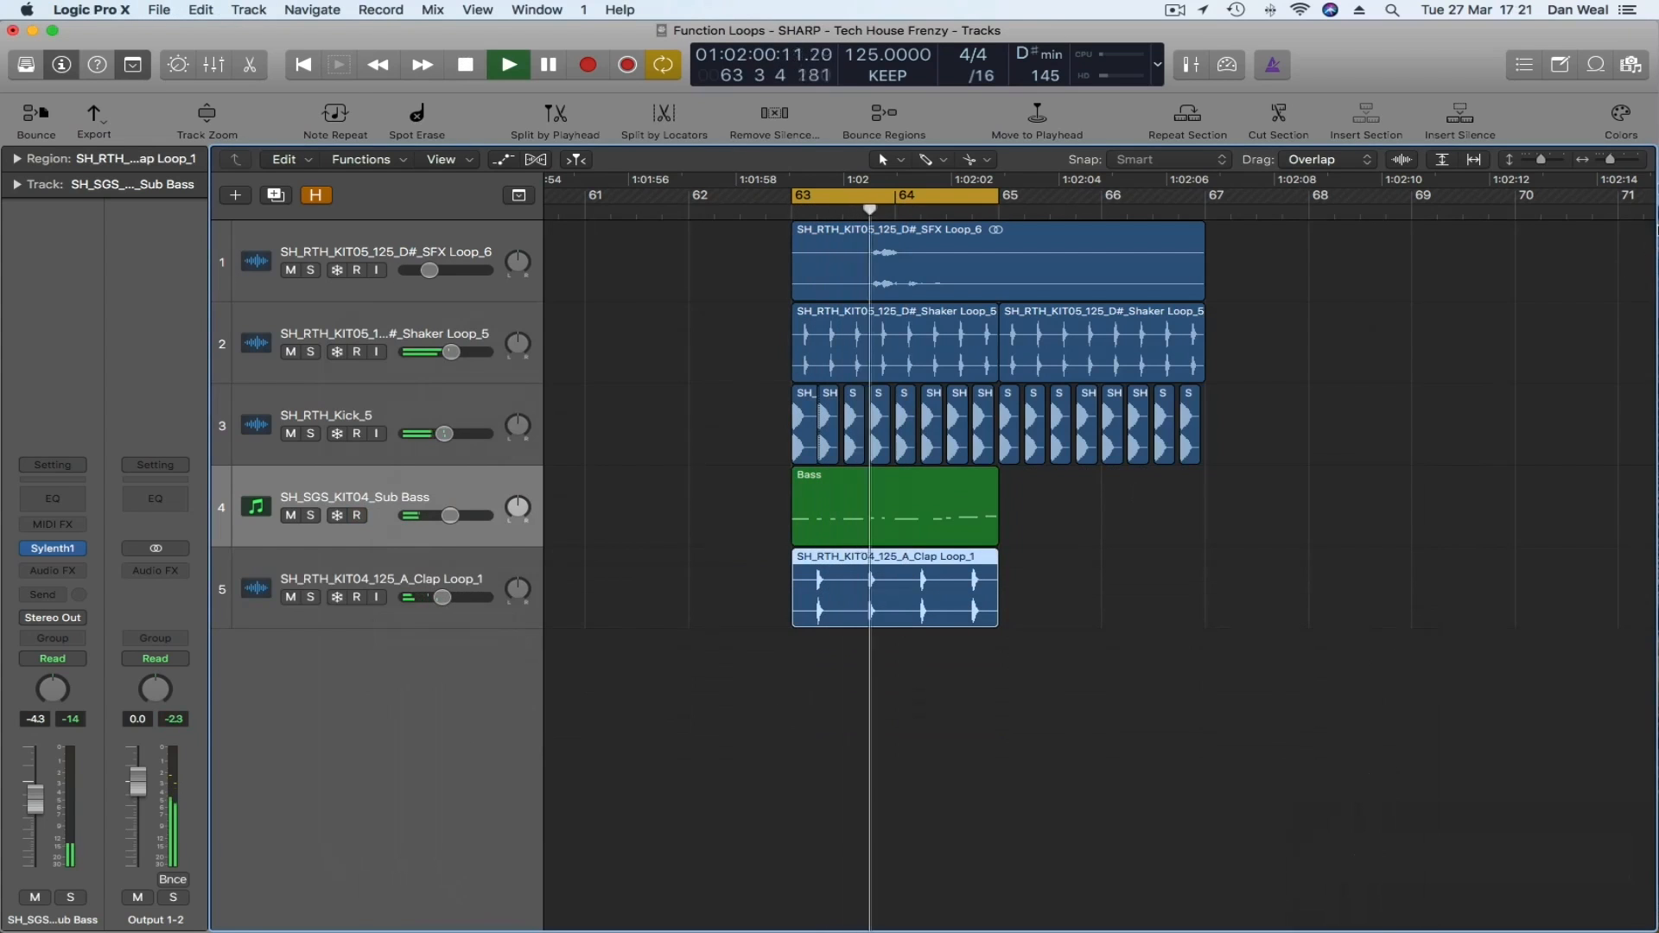
- Add SH_RTH_KIT04_125_A_Hats Loop.wav from the KIT04 loops folder on a new track at bar 63 and lower its volume
mouse_move(1657, 226)
click(1596, 77)
drag(949, 669, 498, 220)
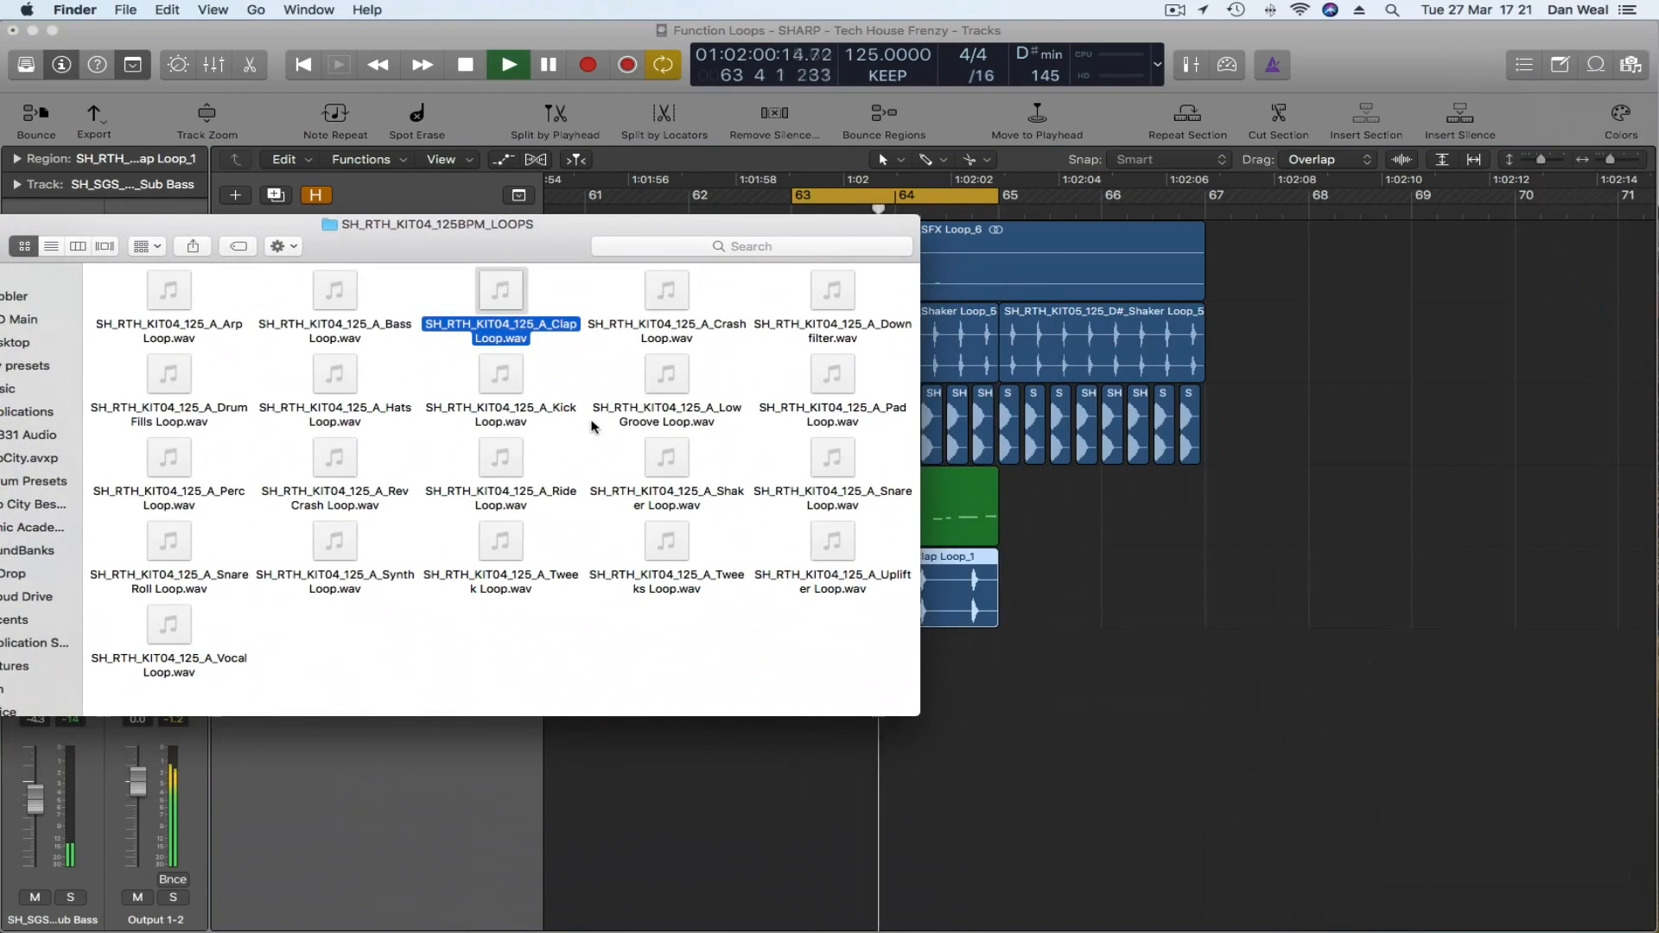
drag(335, 380, 861, 689)
drag(466, 679, 433, 680)
click(634, 415)
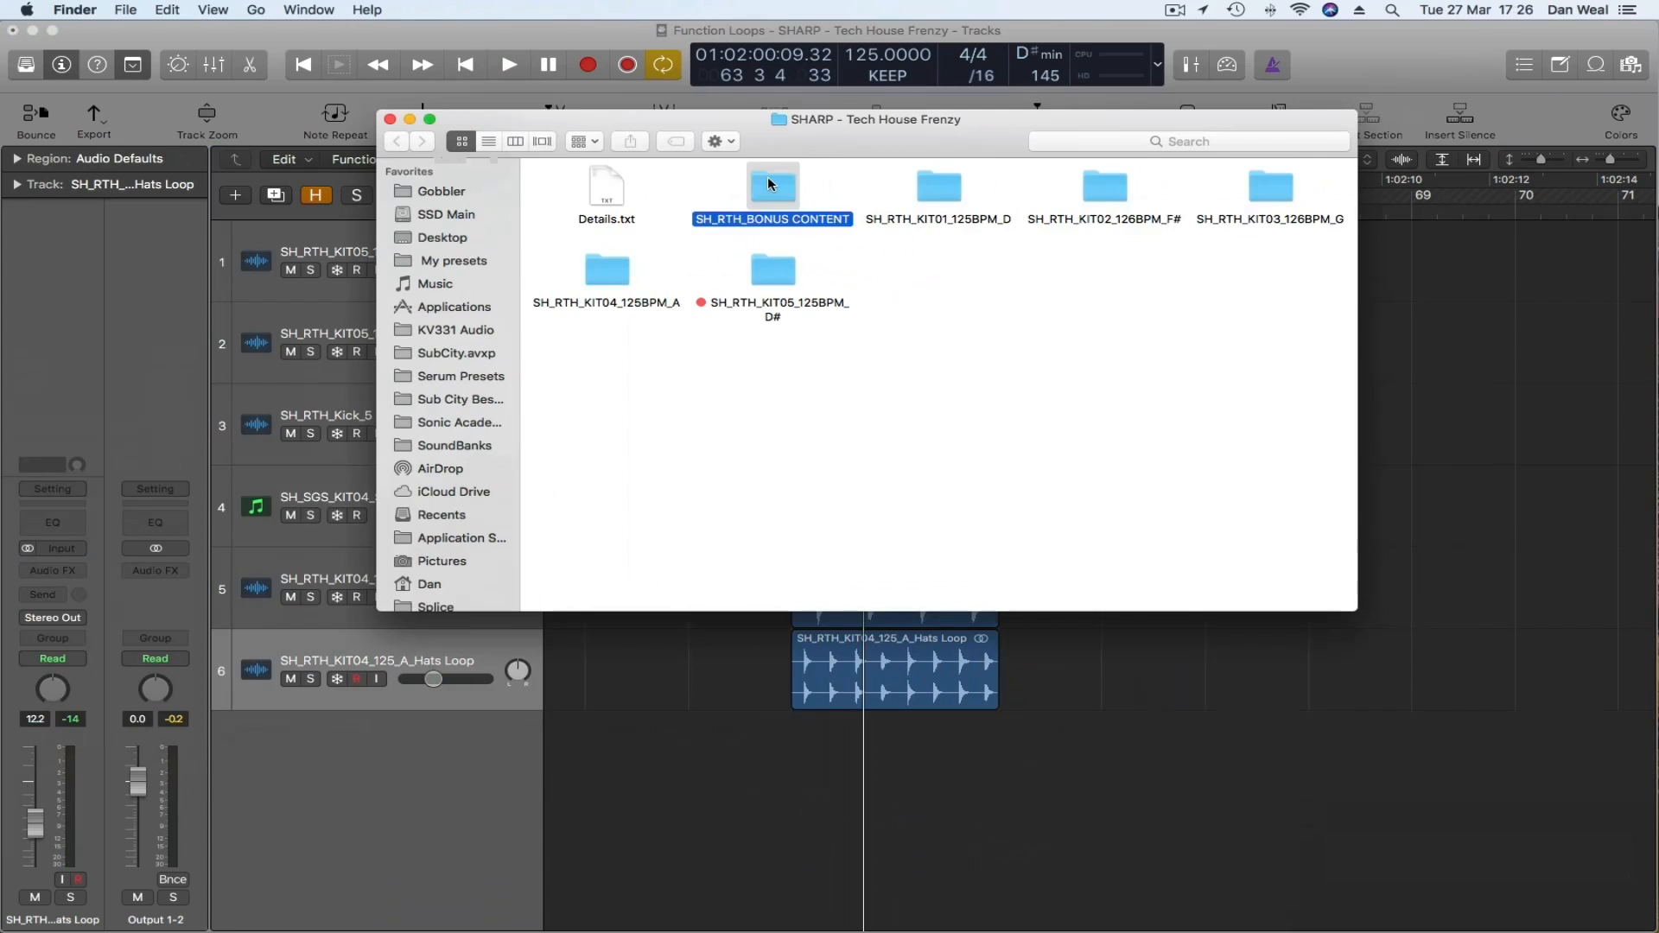
- Add SH_RTH_02_125BPM_Bass Loop_B.wav from the bonus content's SH_RTH_BASS LOOPS folder on a new track at bar 63
double_click(769, 184)
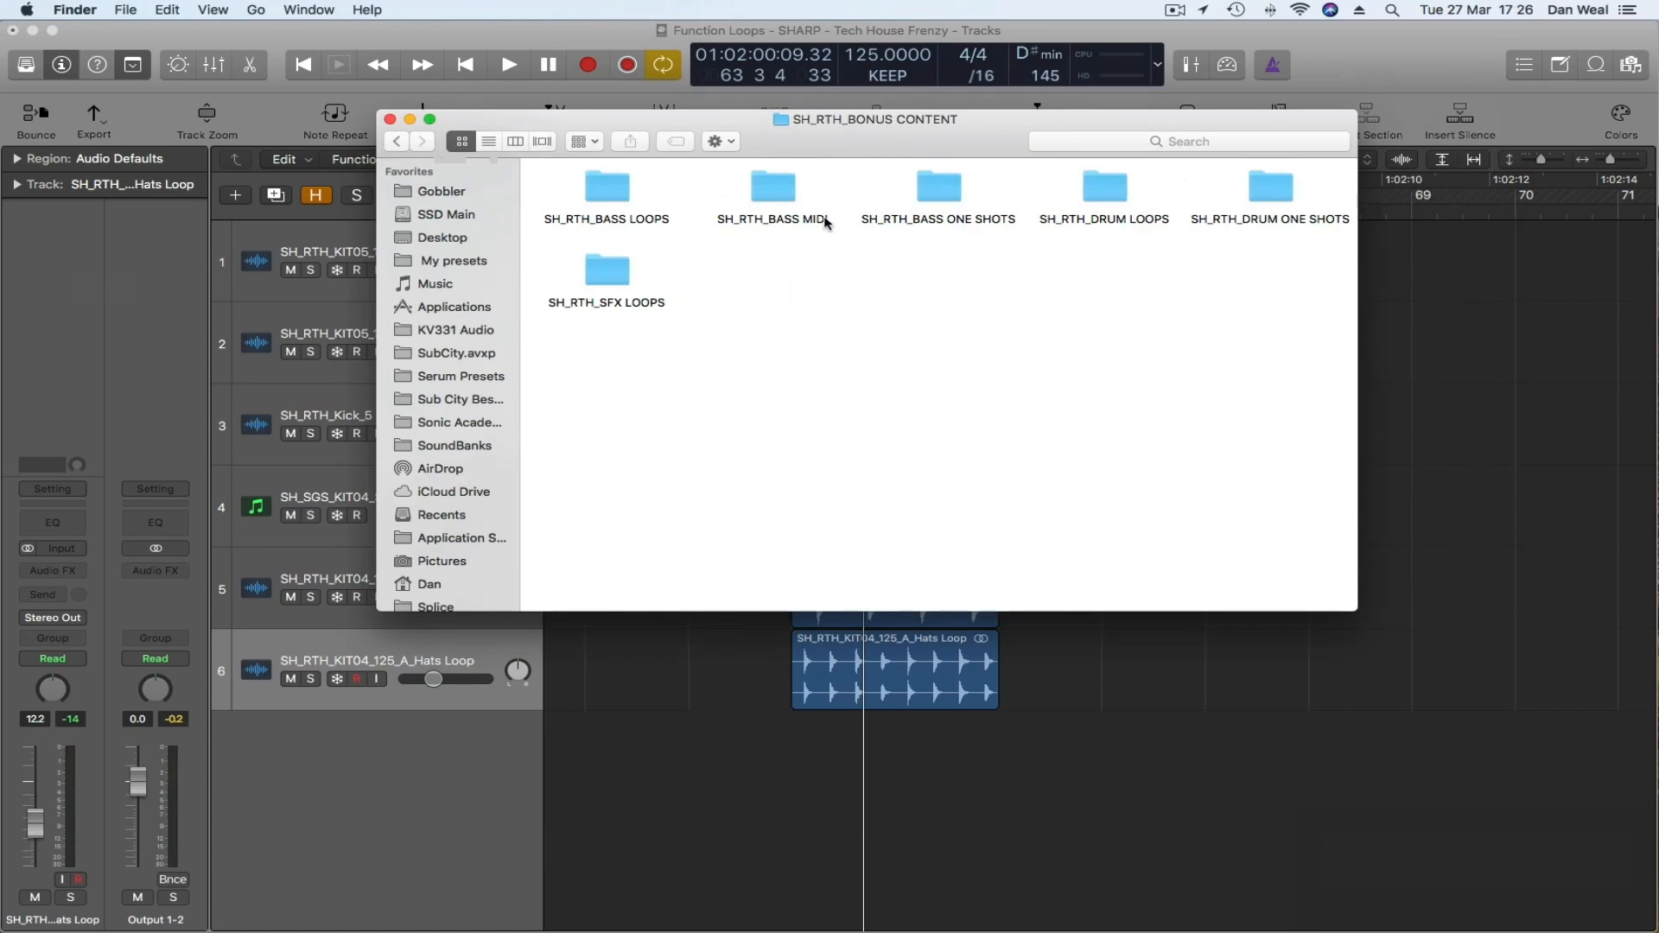
drag(872, 130, 899, 87)
double_click(626, 154)
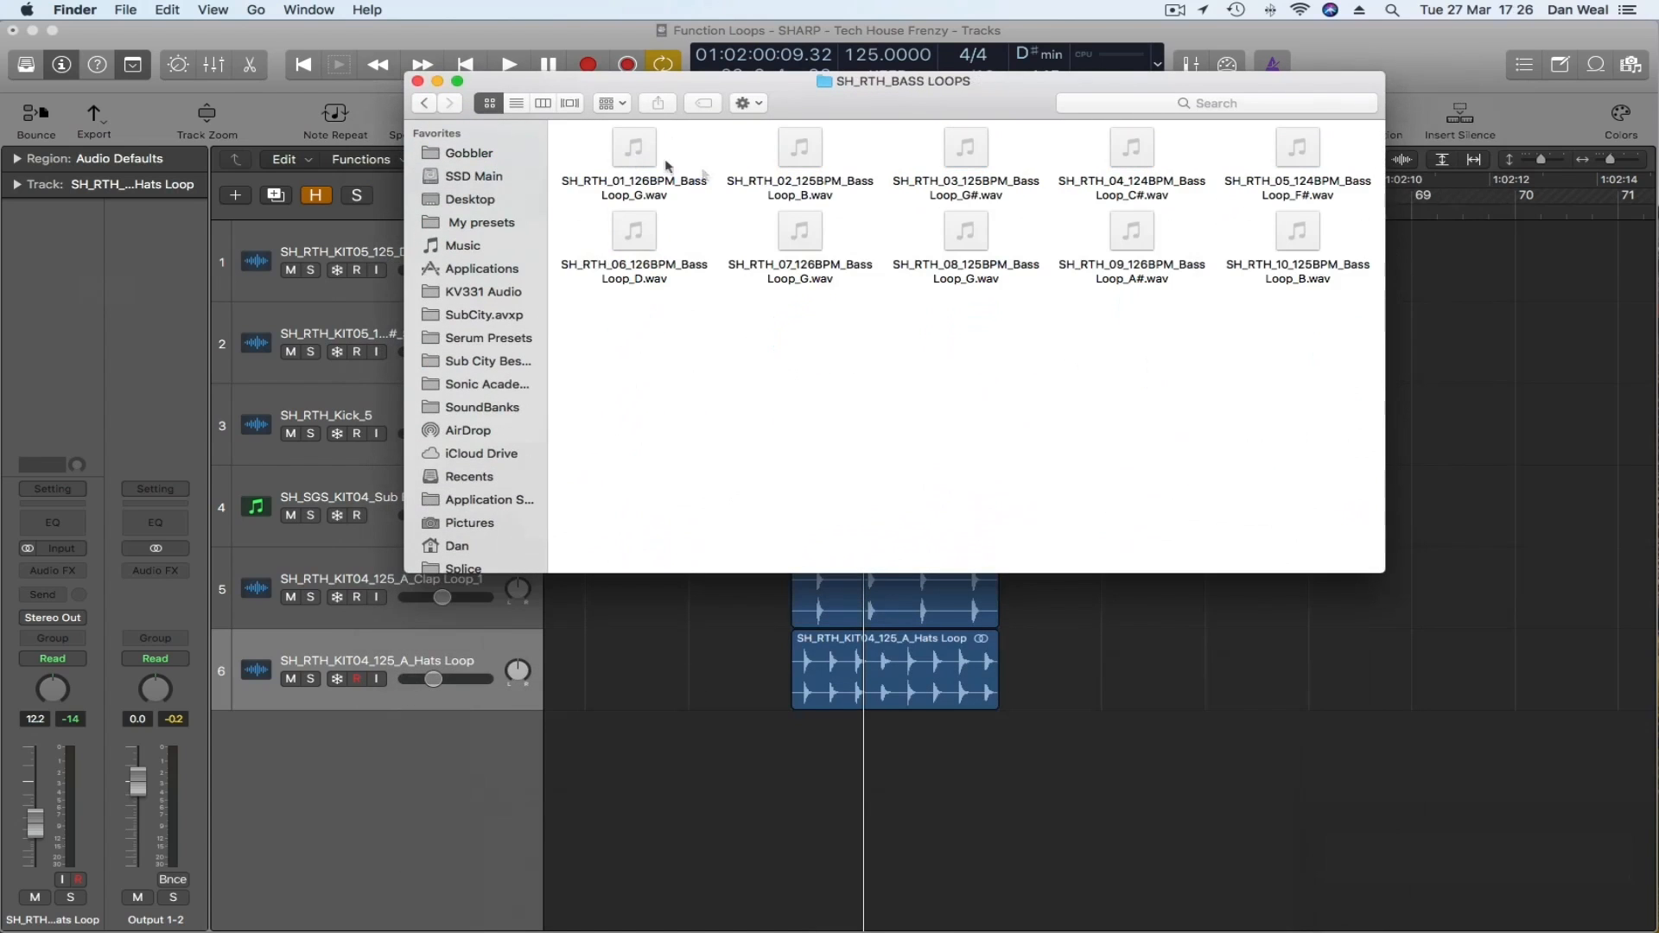
drag(801, 165, 803, 755)
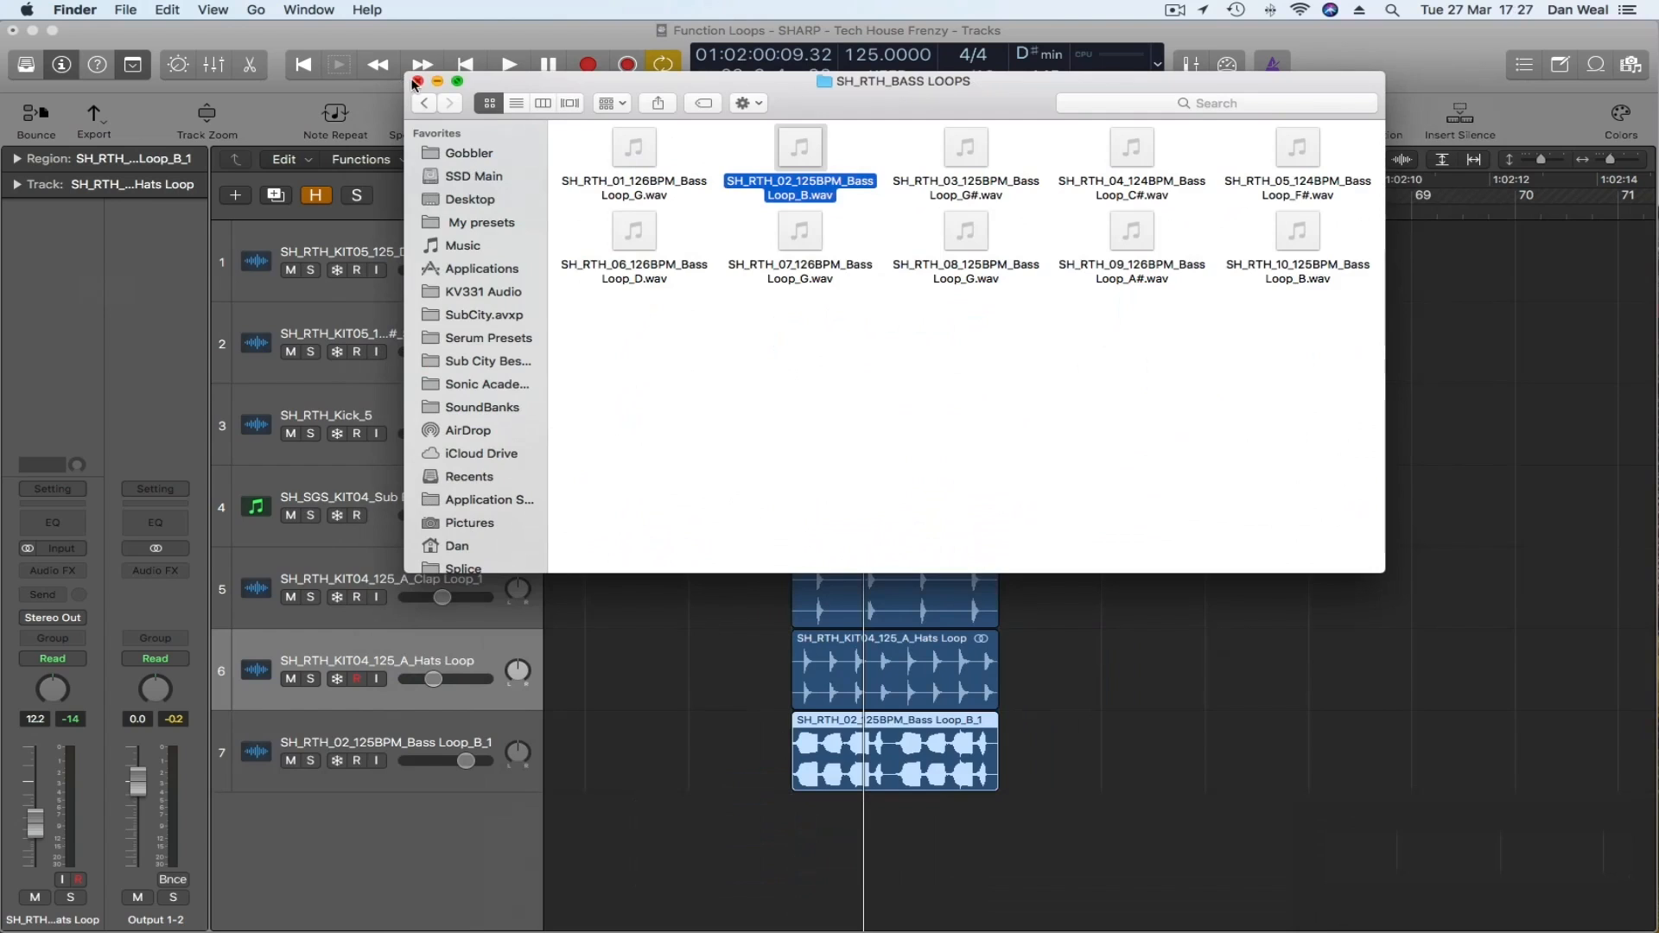
click(416, 82)
- Mute the Sub Bass track, lower the bass loop track's volume and play the arrangement to check the mix
click(291, 515)
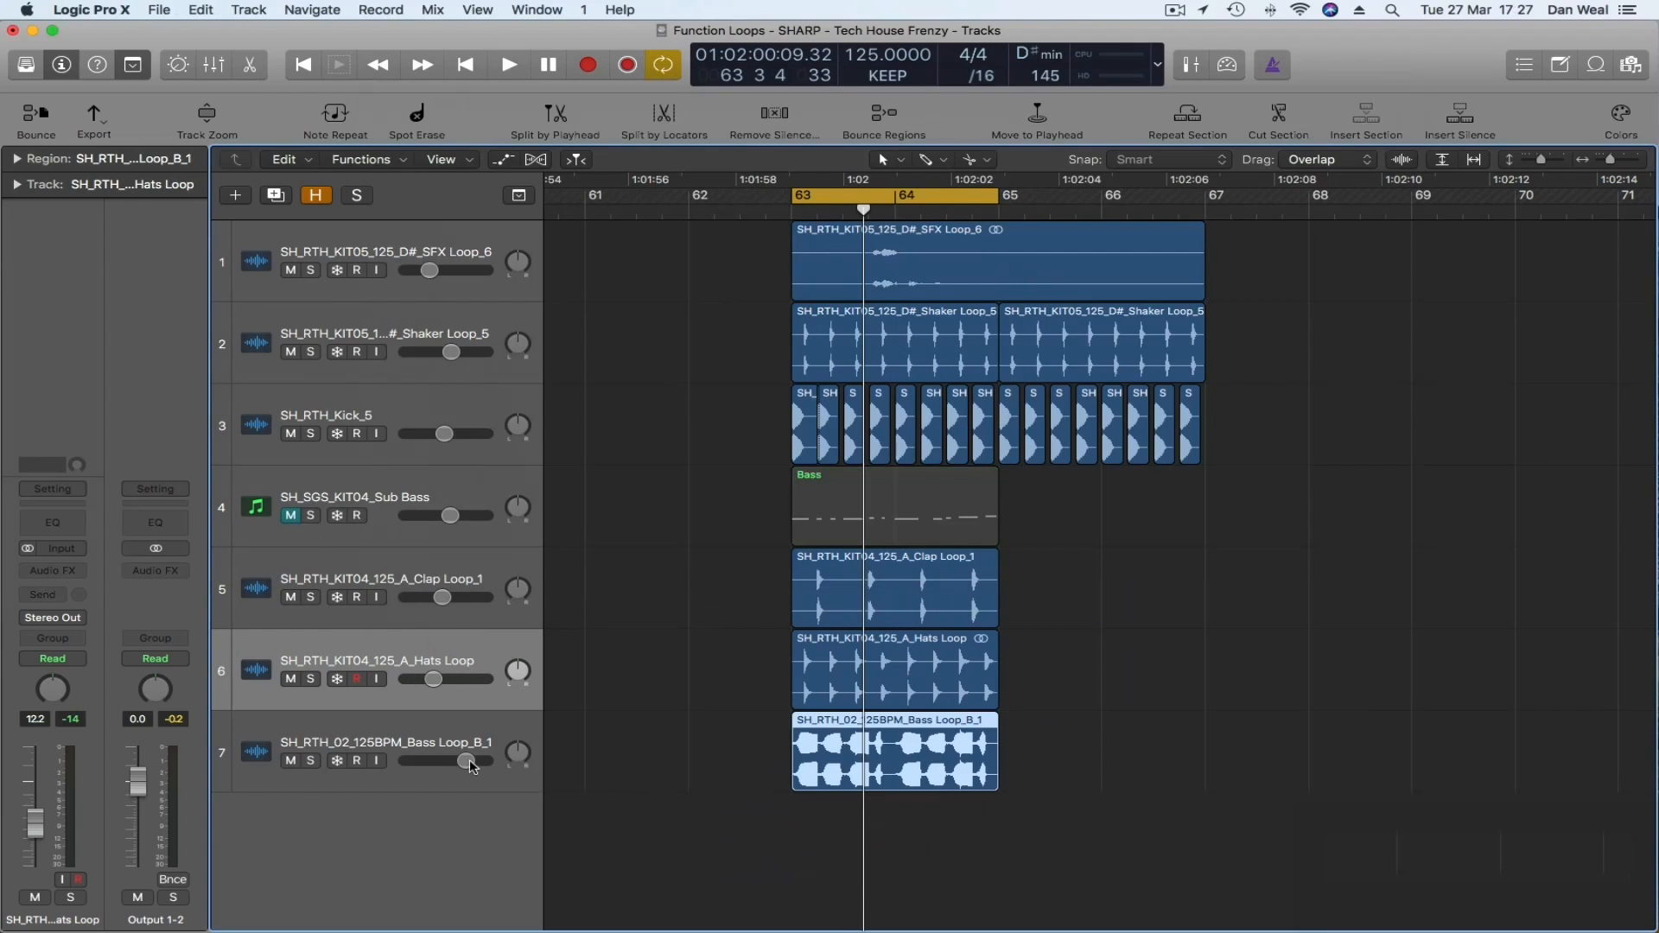
drag(466, 761, 429, 766)
key(space)
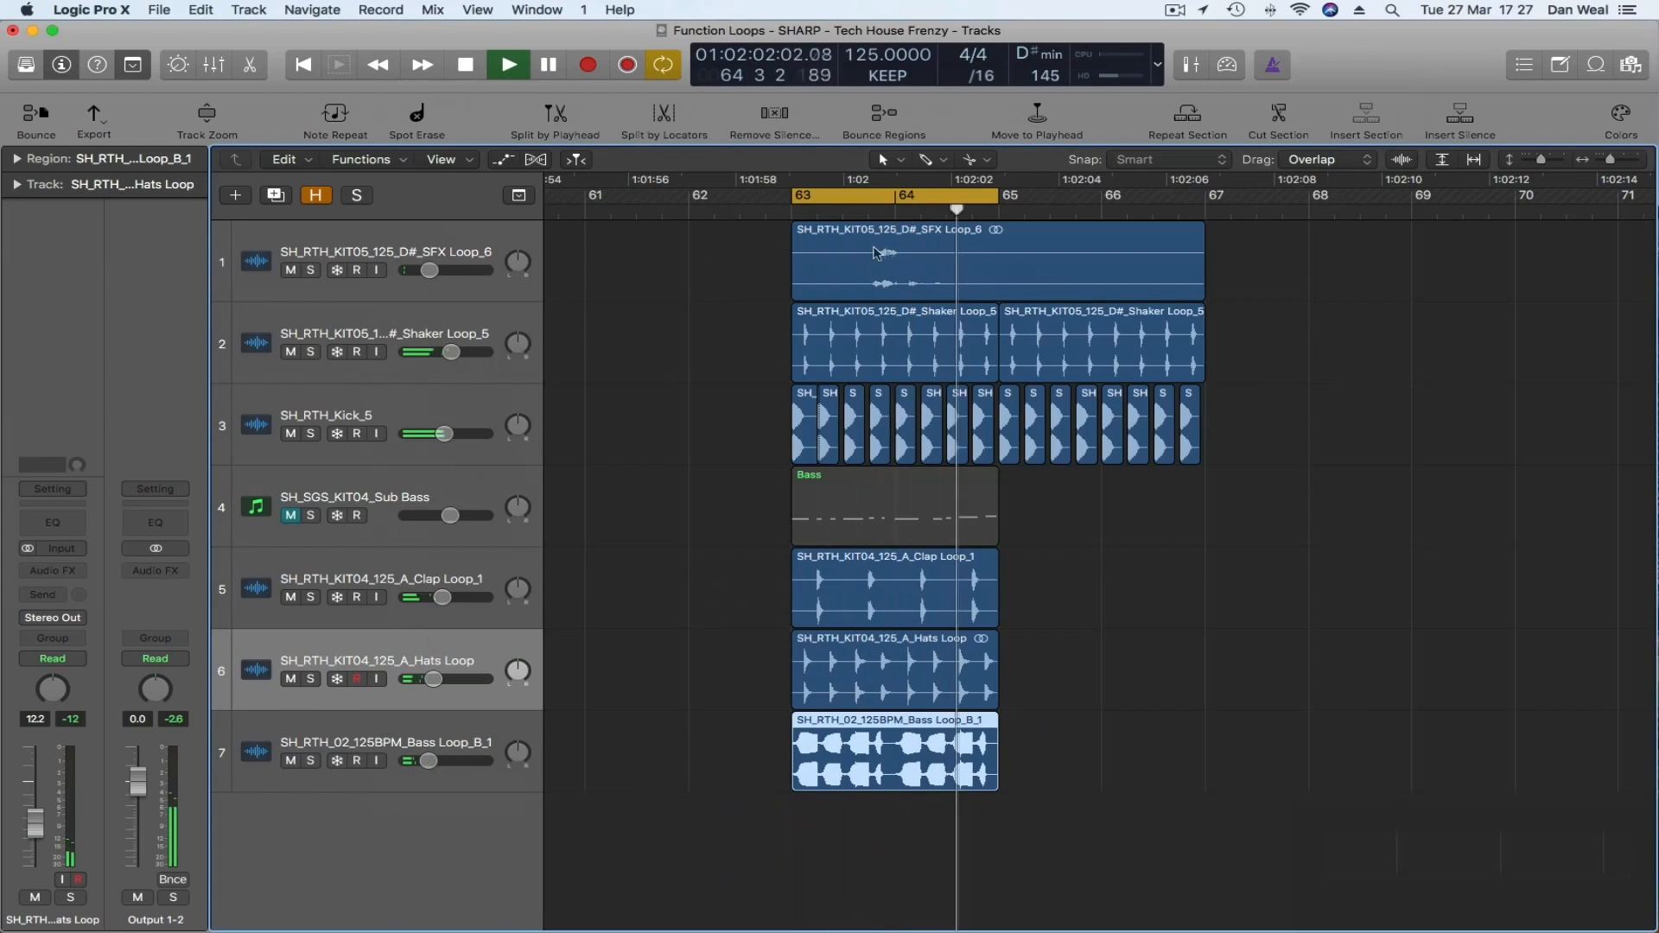
key(space)
- Switch to Finder, add SH_RTH_09_125BPM_Stripped Loop.wav from SH_RTH_DRUM LOOPS on a new track at bar 63 and set its volume to about -5.2 dB
key(super+Tab)
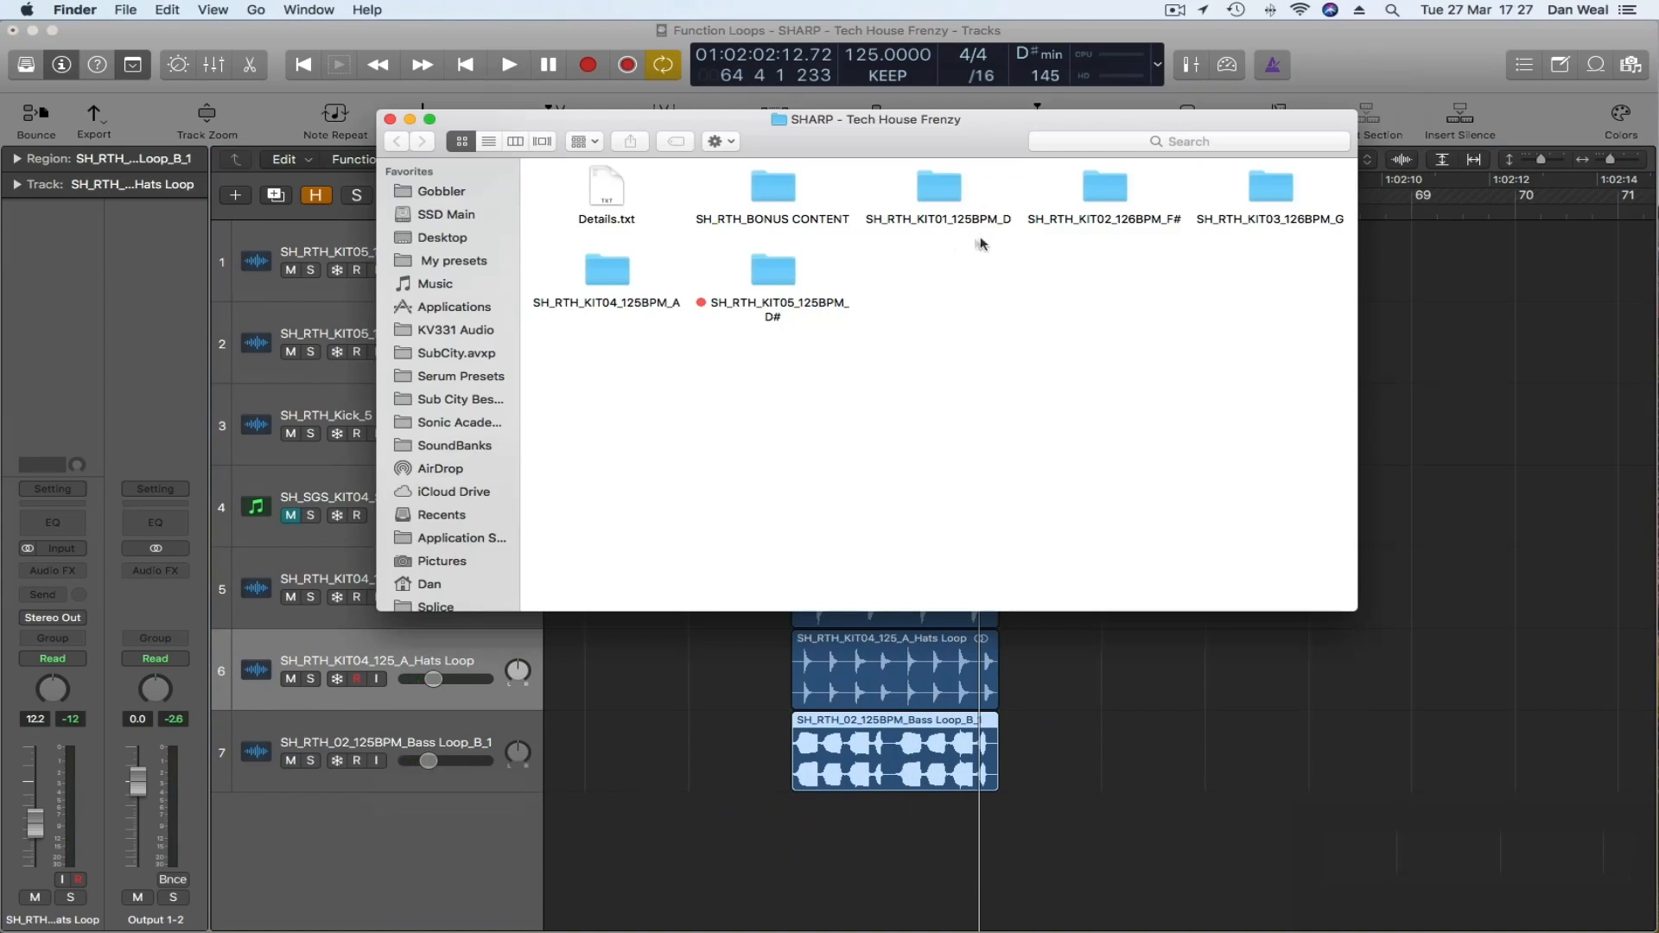
double_click(764, 197)
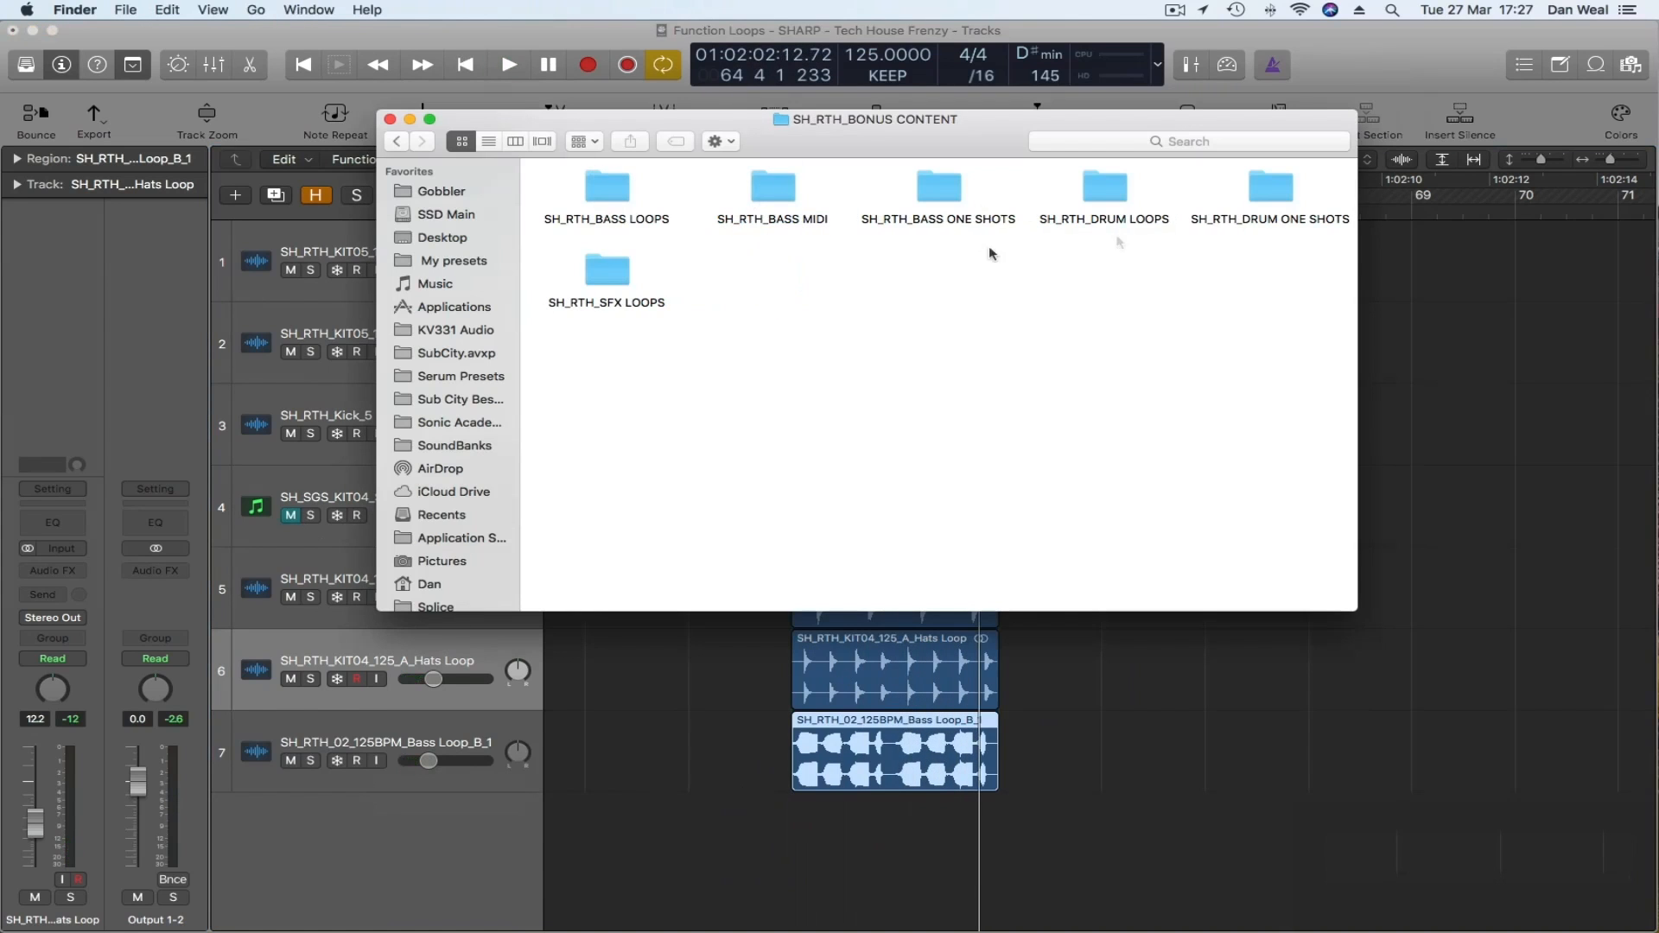
double_click(1106, 186)
drag(1287, 388, 799, 842)
click(390, 119)
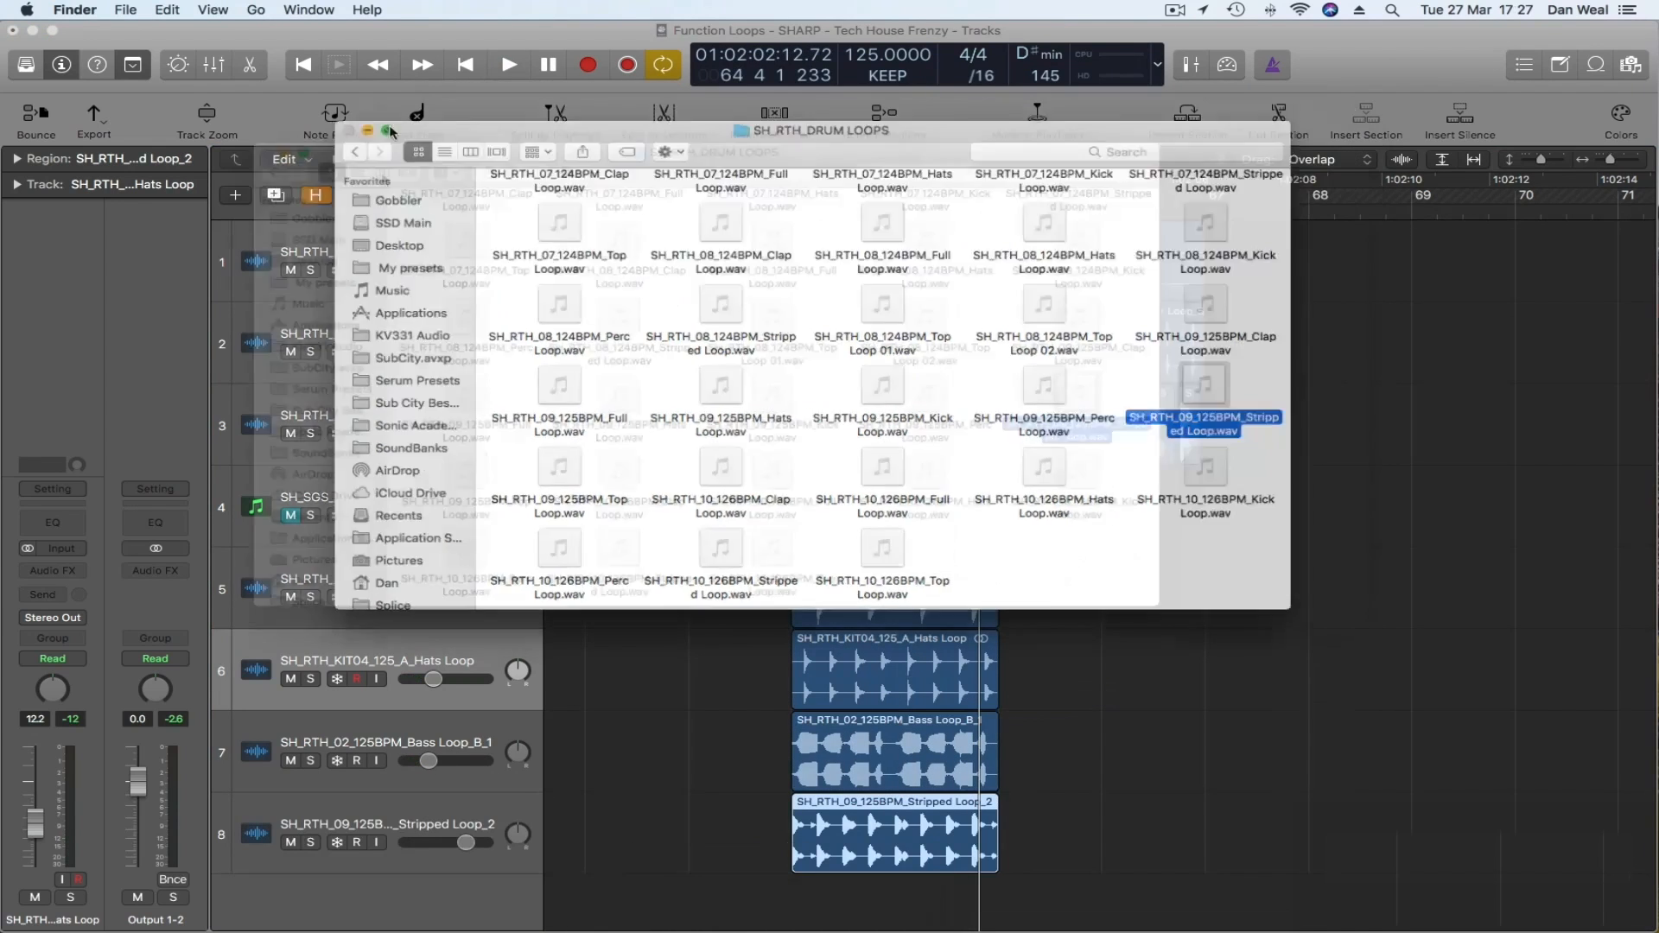
drag(463, 844, 440, 843)
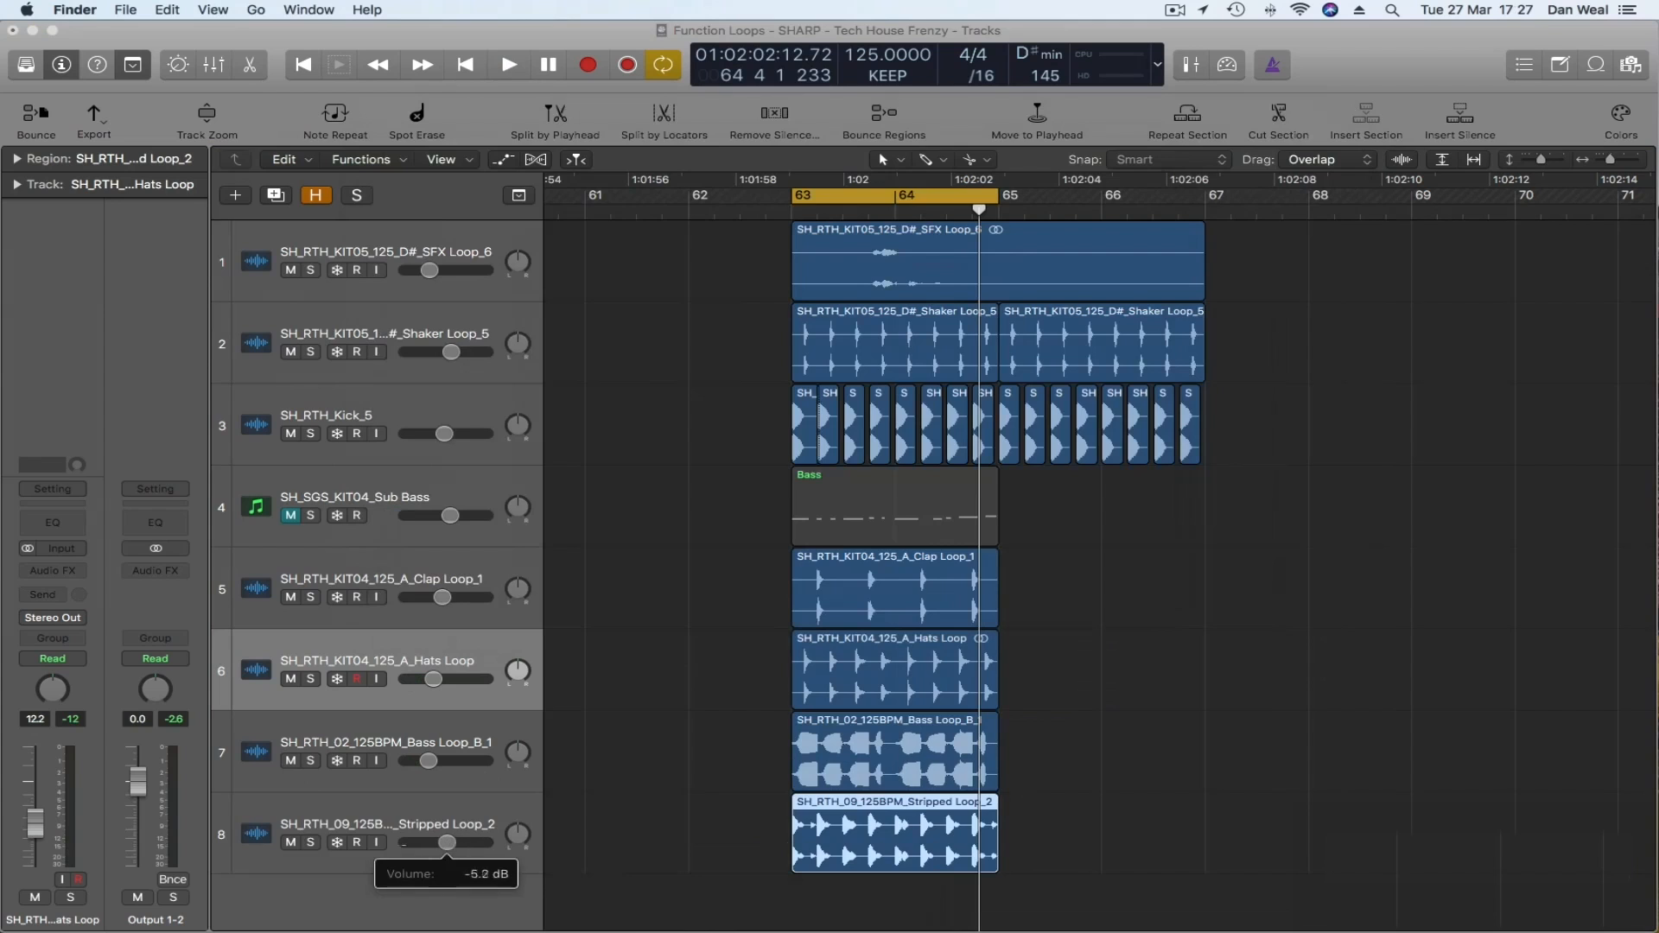
- Mute tracks 1 to 7 and play the Stripped Loop on its own, restoring the muted tracks at the end
drag(292, 764, 290, 270)
key(space)
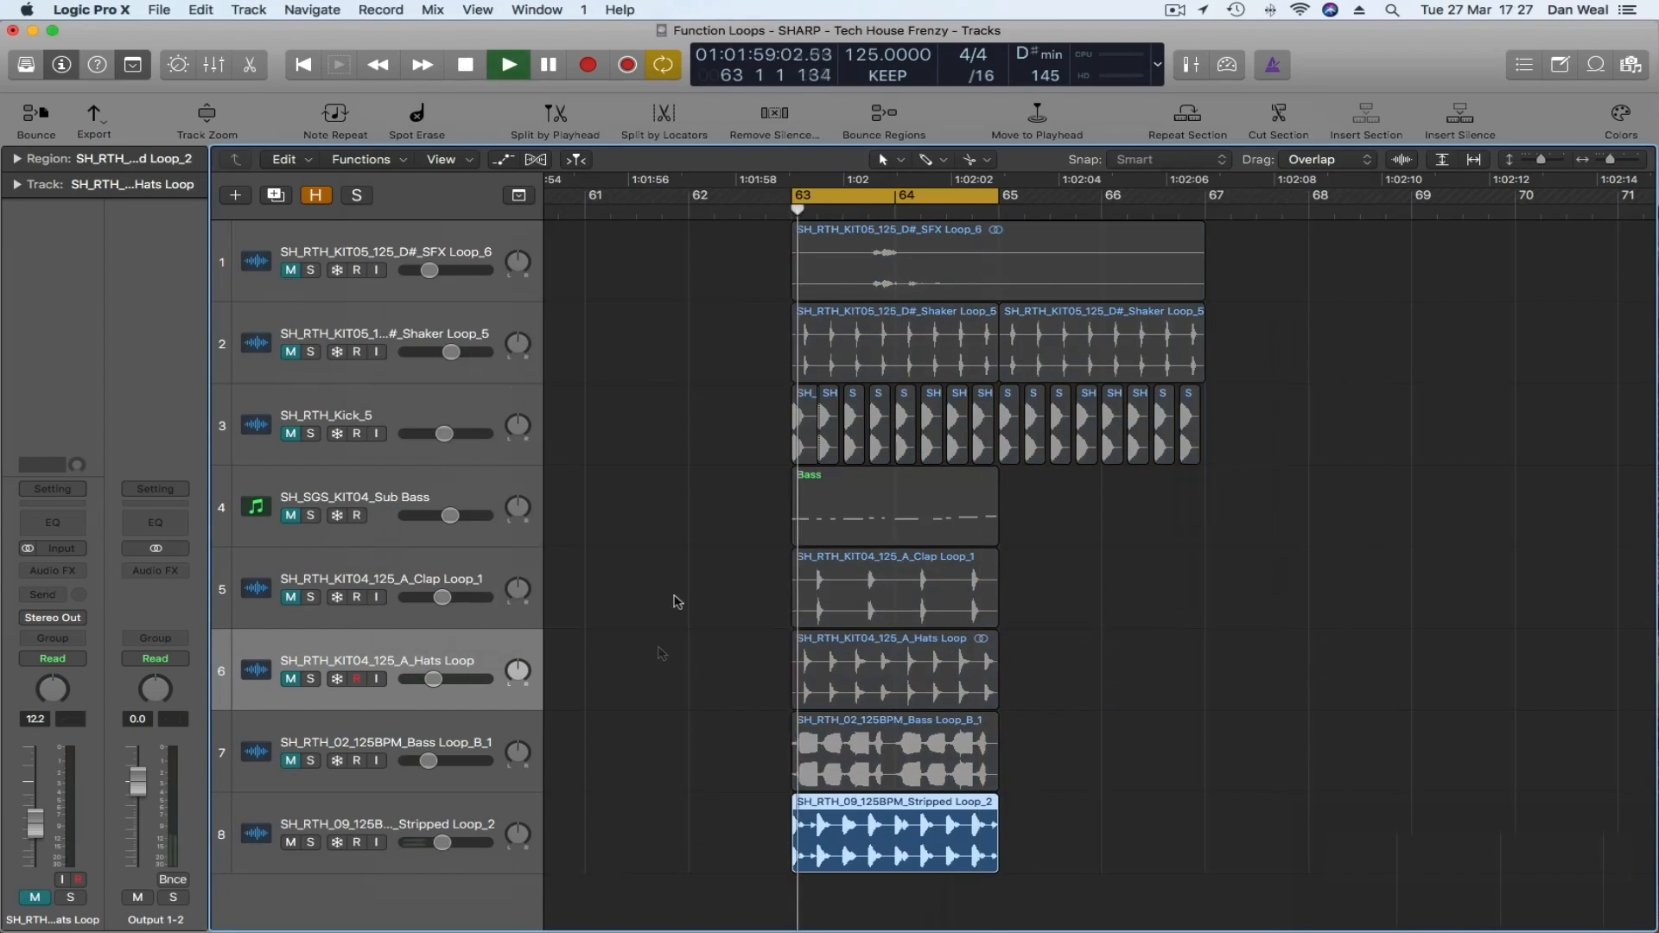
click(294, 764)
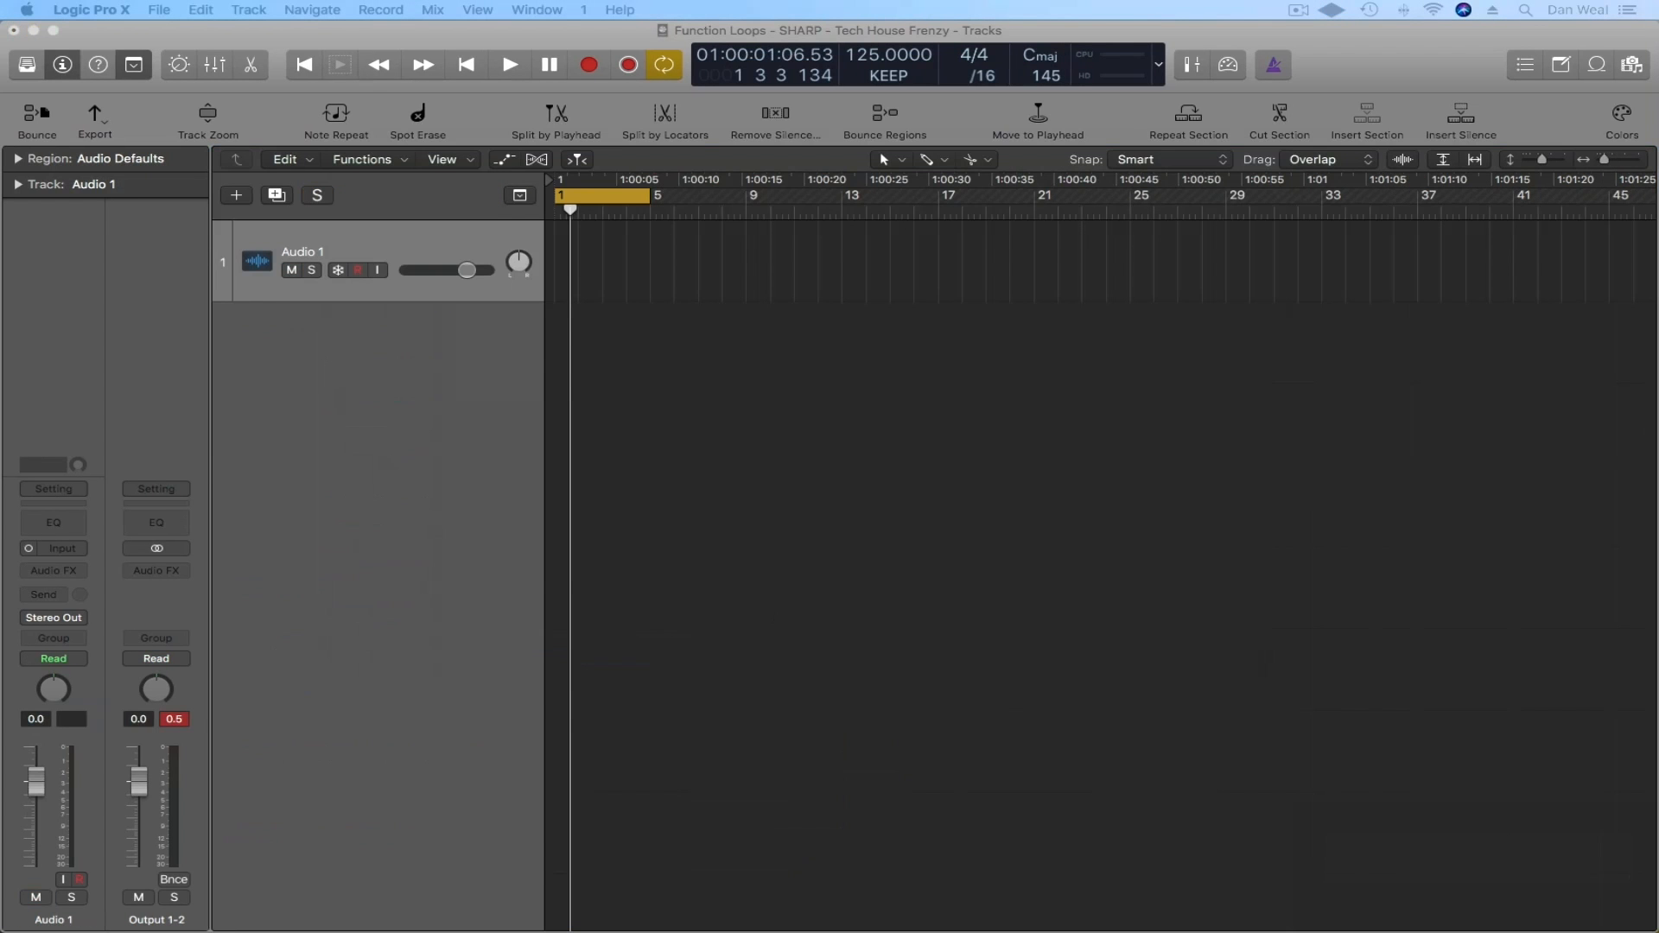
- Add the KIT05 D# clap, kick, kick mid, SFX and snare loops at bar 1 on new tracks and delete the empty Audio 1 track
drag(548, 260, 554, 273)
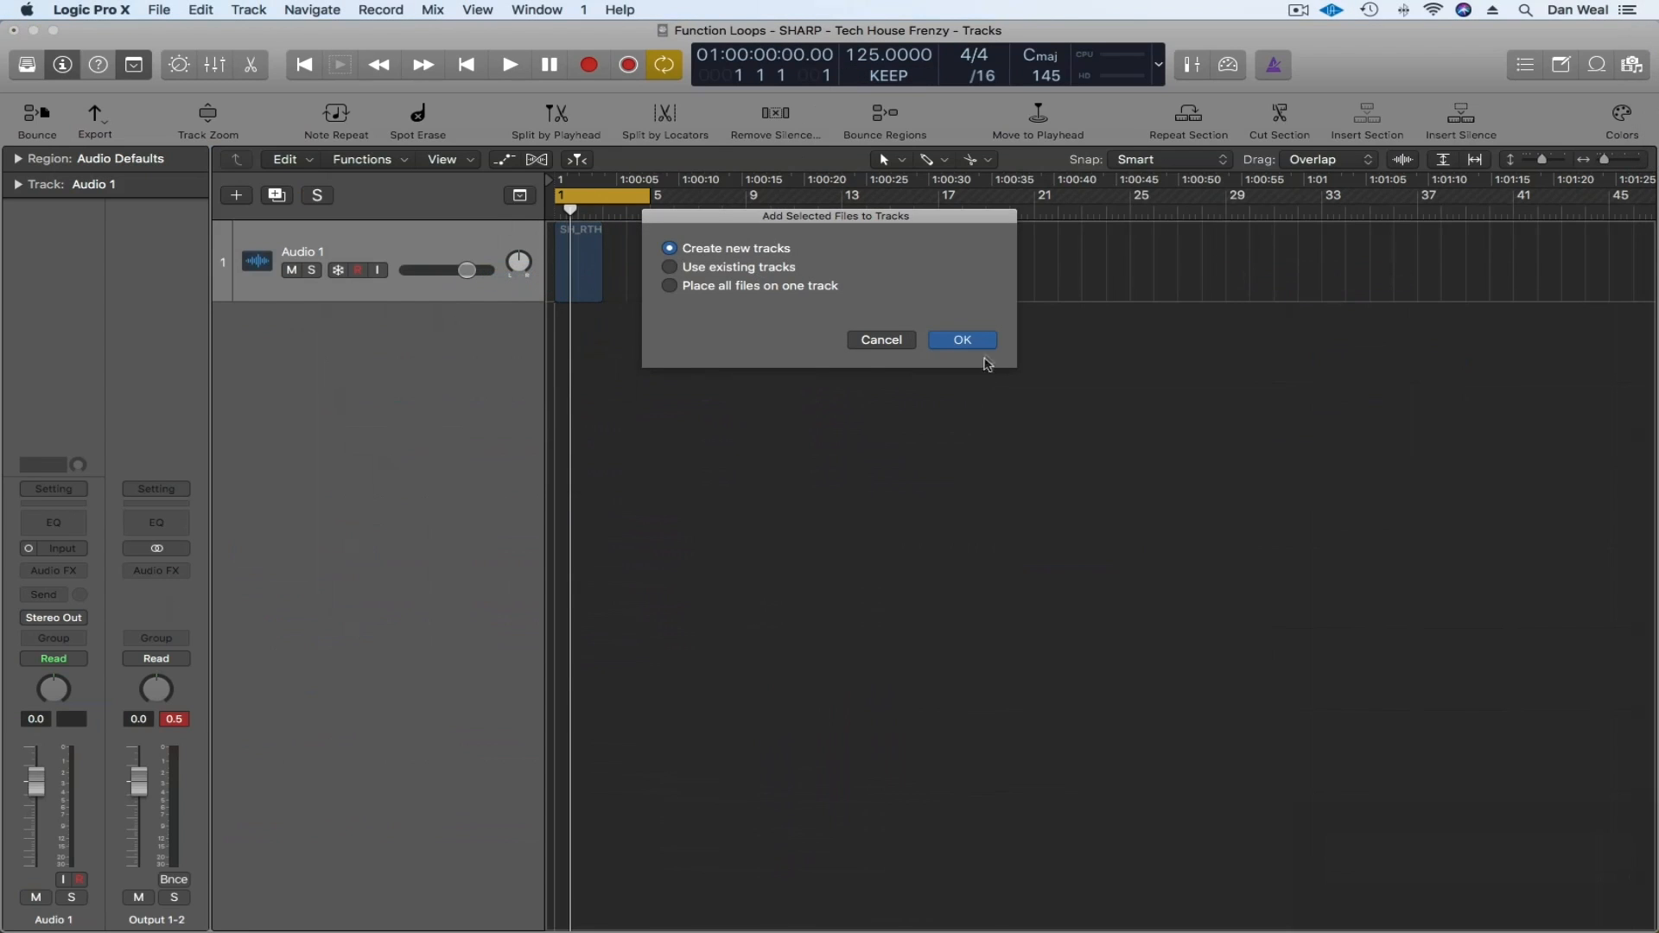
click(975, 341)
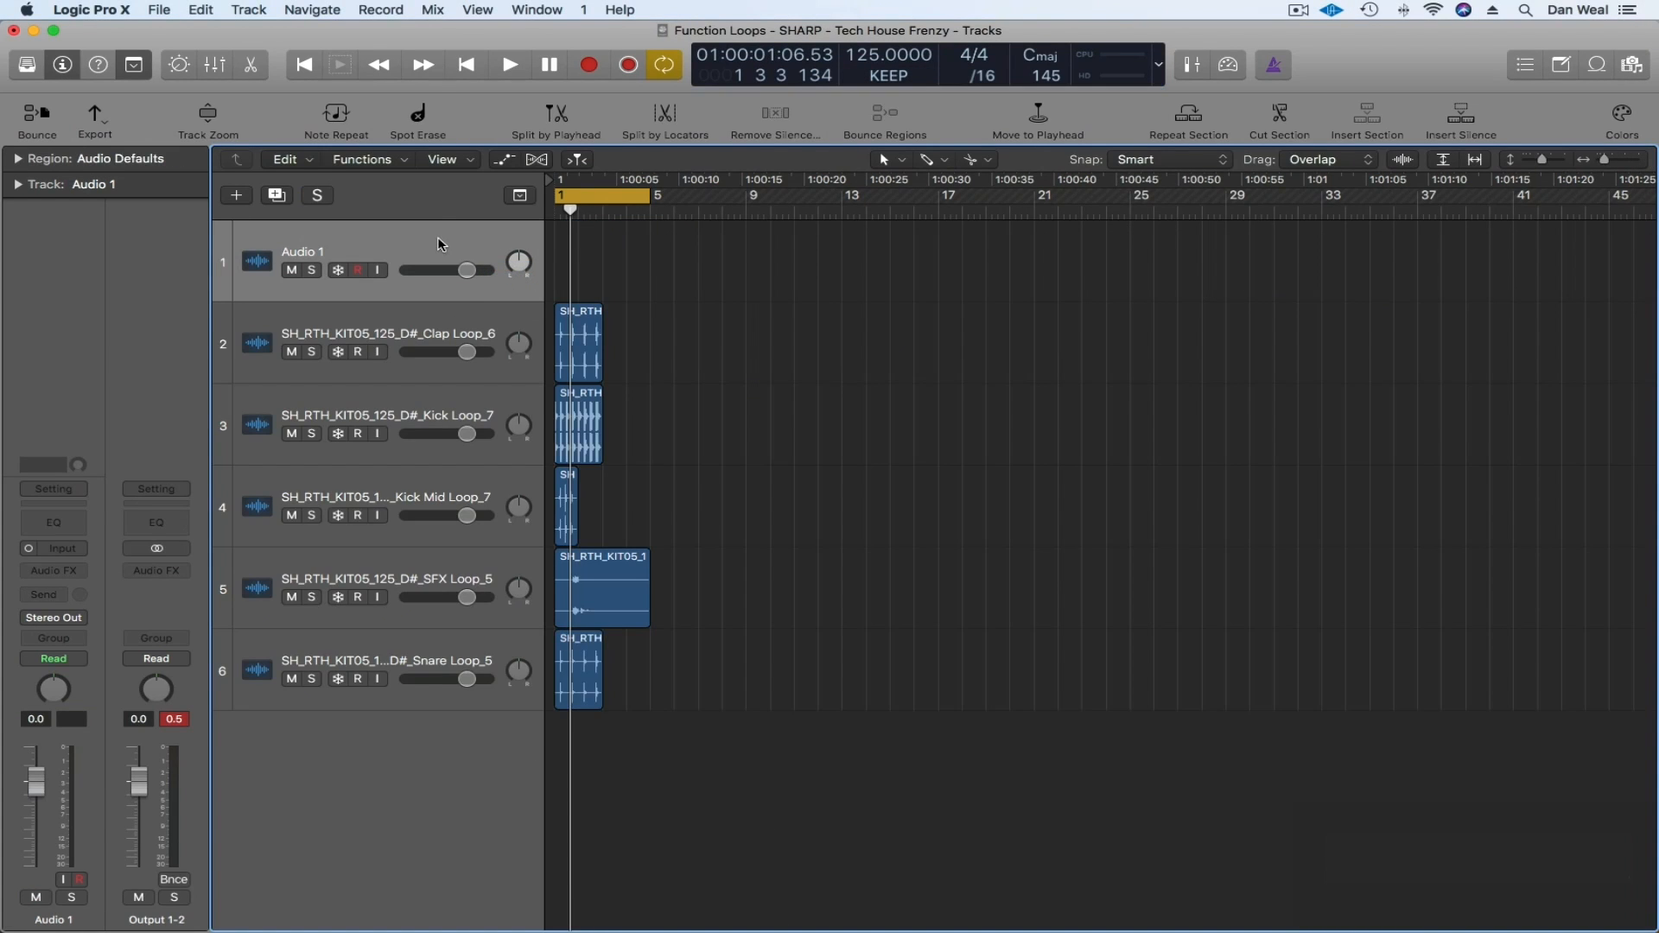
key(super+BackSpace)
- Lower the volume of all five KIT05 loop tracks together to about -11.6 dB and play the loops
shift+click(399, 581)
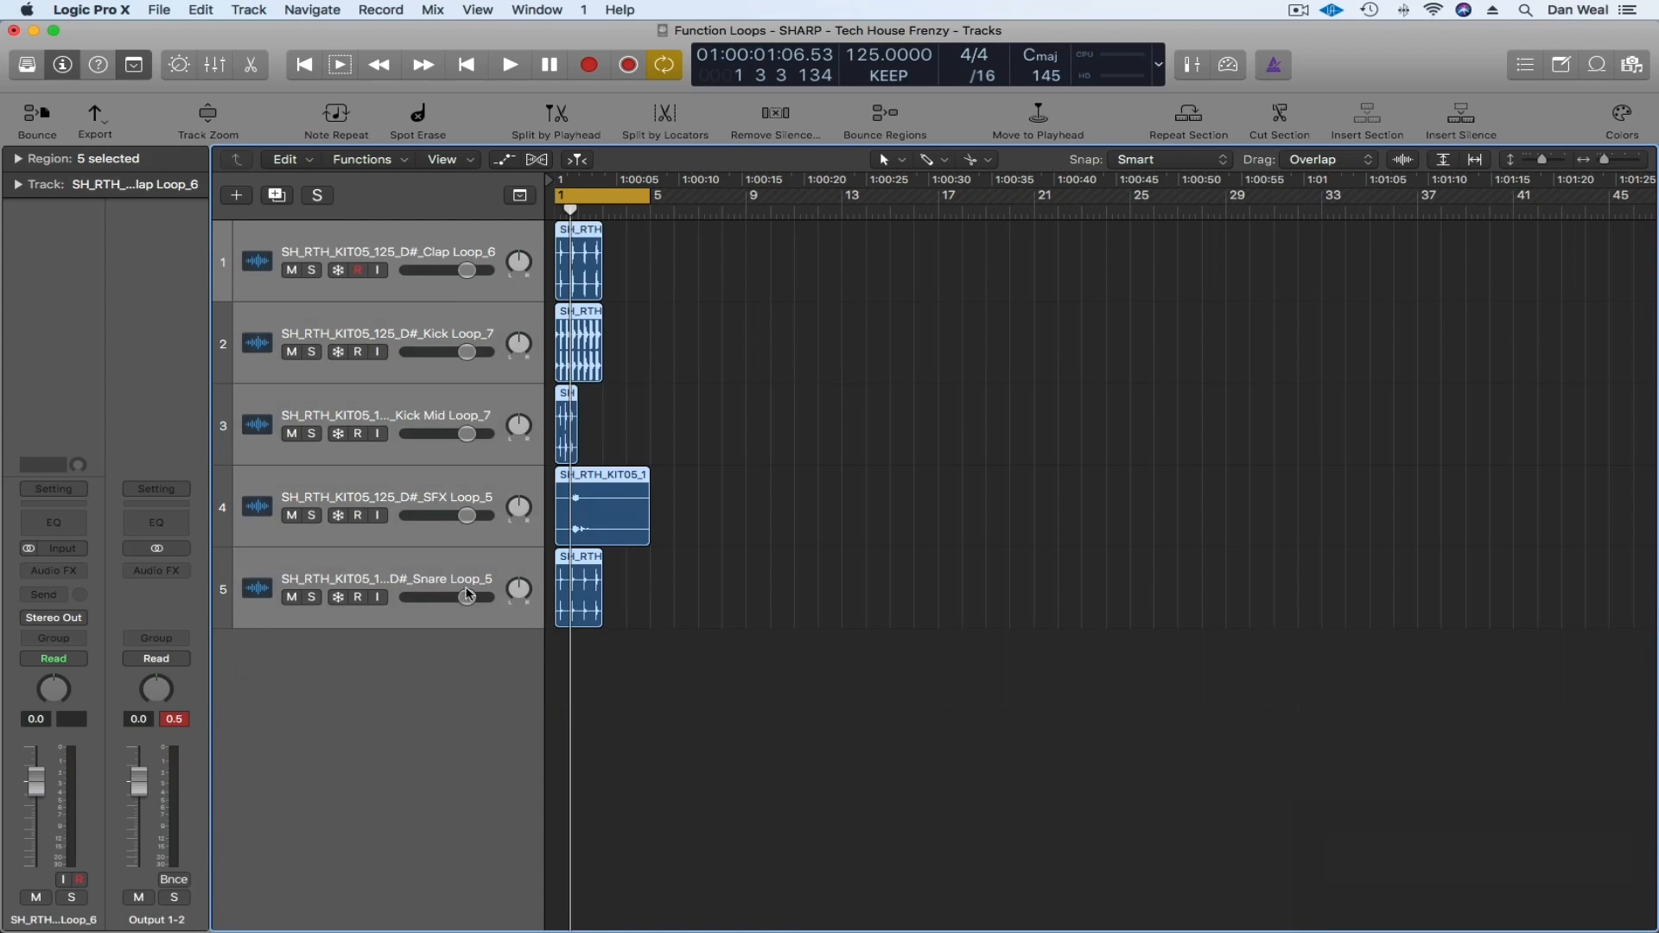
drag(466, 597, 445, 597)
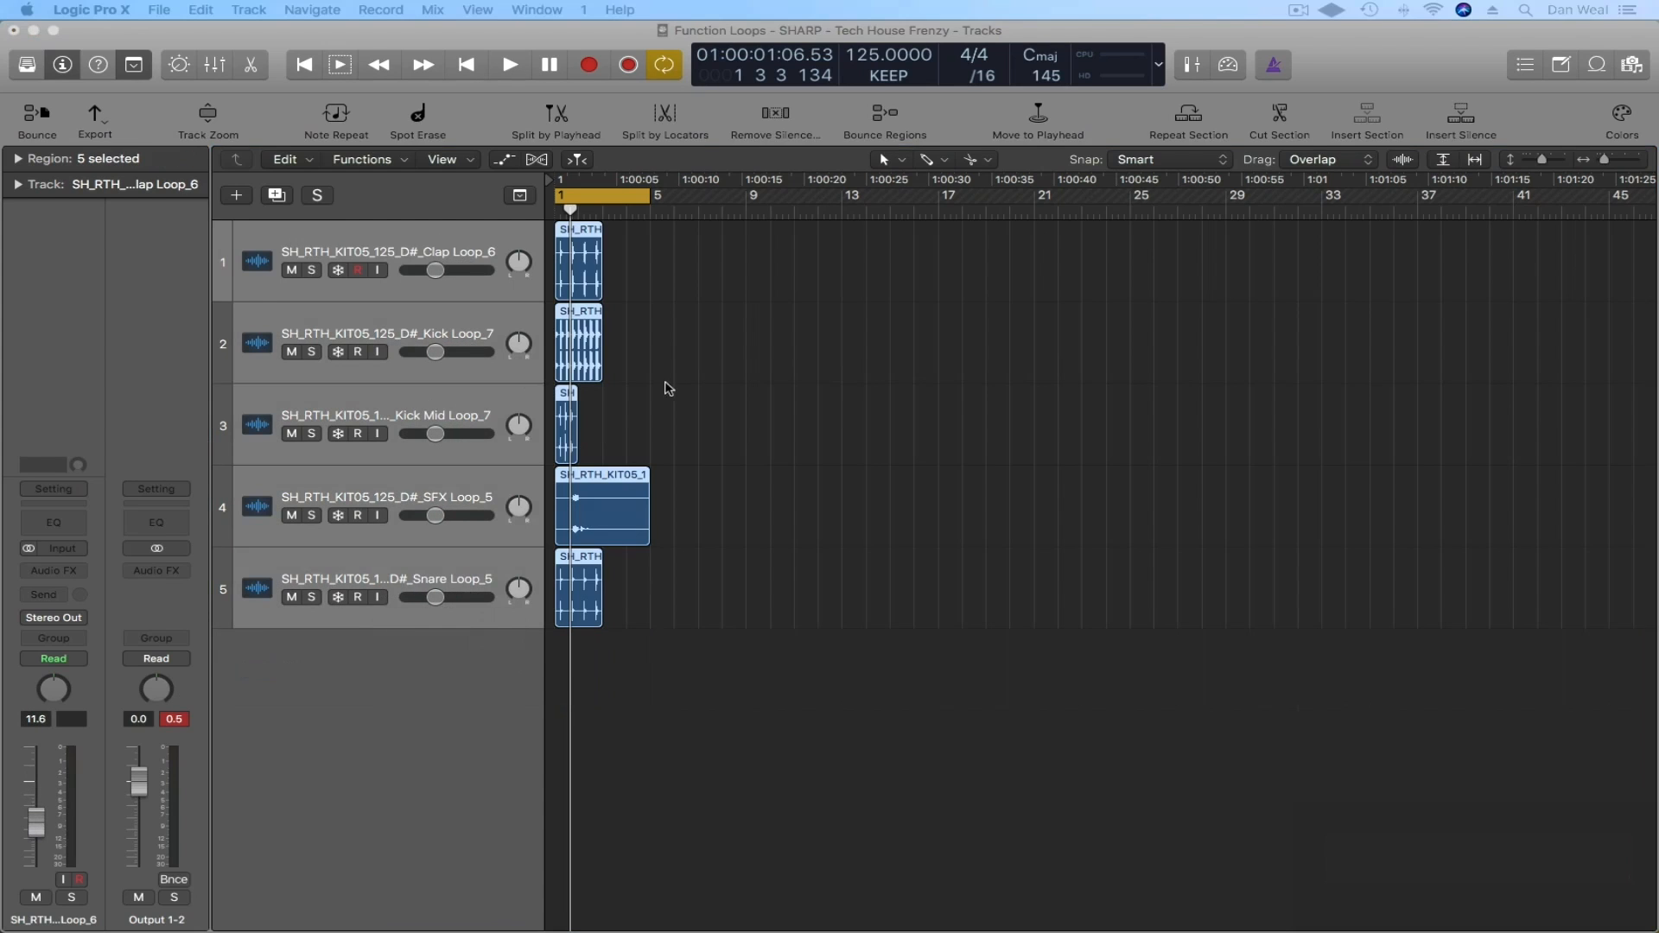
click(668, 388)
key(space)
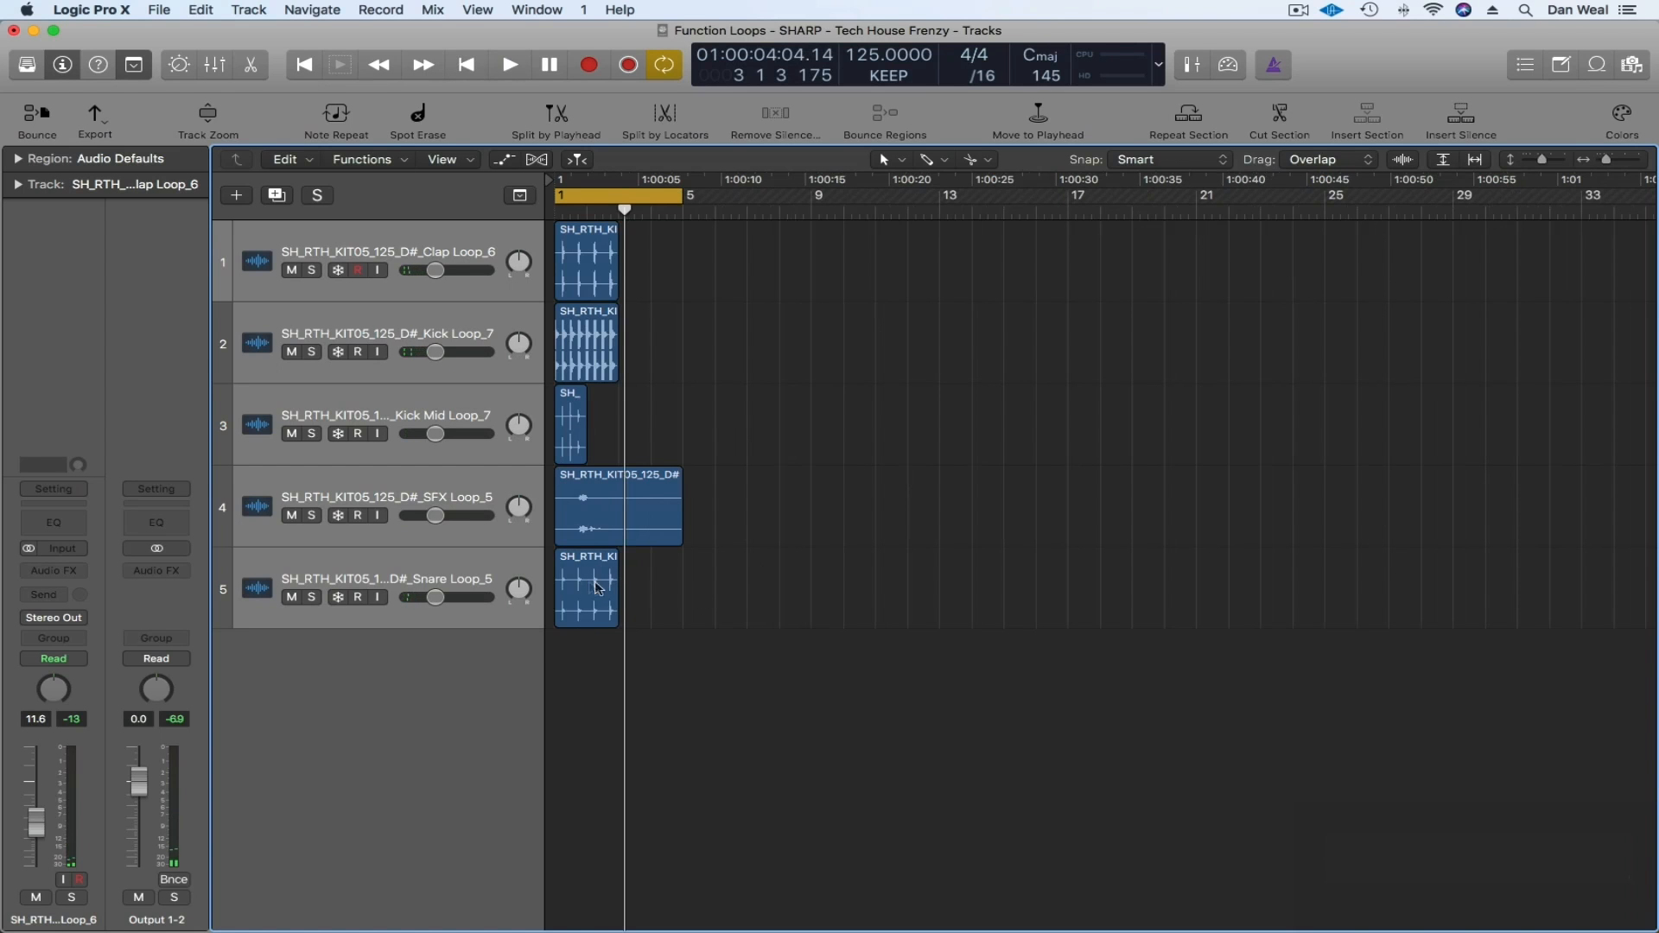
- Copy the clap, kick, kick mid and snare loops until they fill bars 1 to 4, and extend the cycle range to bar 9
drag(625, 577, 687, 588)
drag(691, 425, 650, 270)
drag(680, 198, 810, 198)
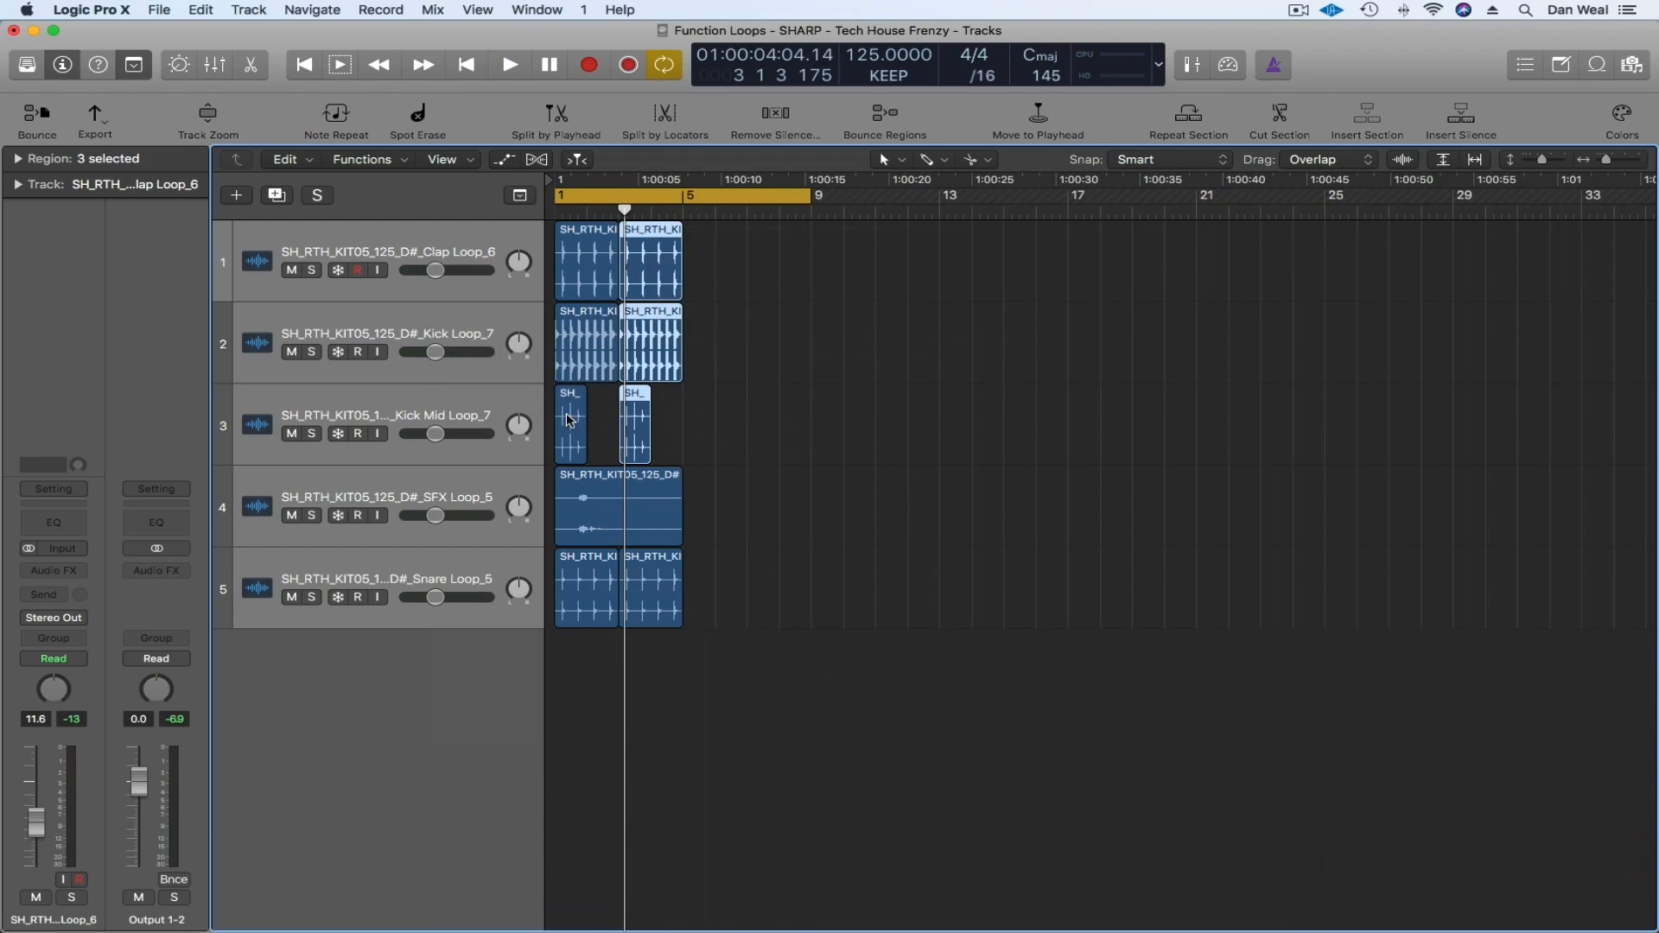
drag(570, 423, 668, 426)
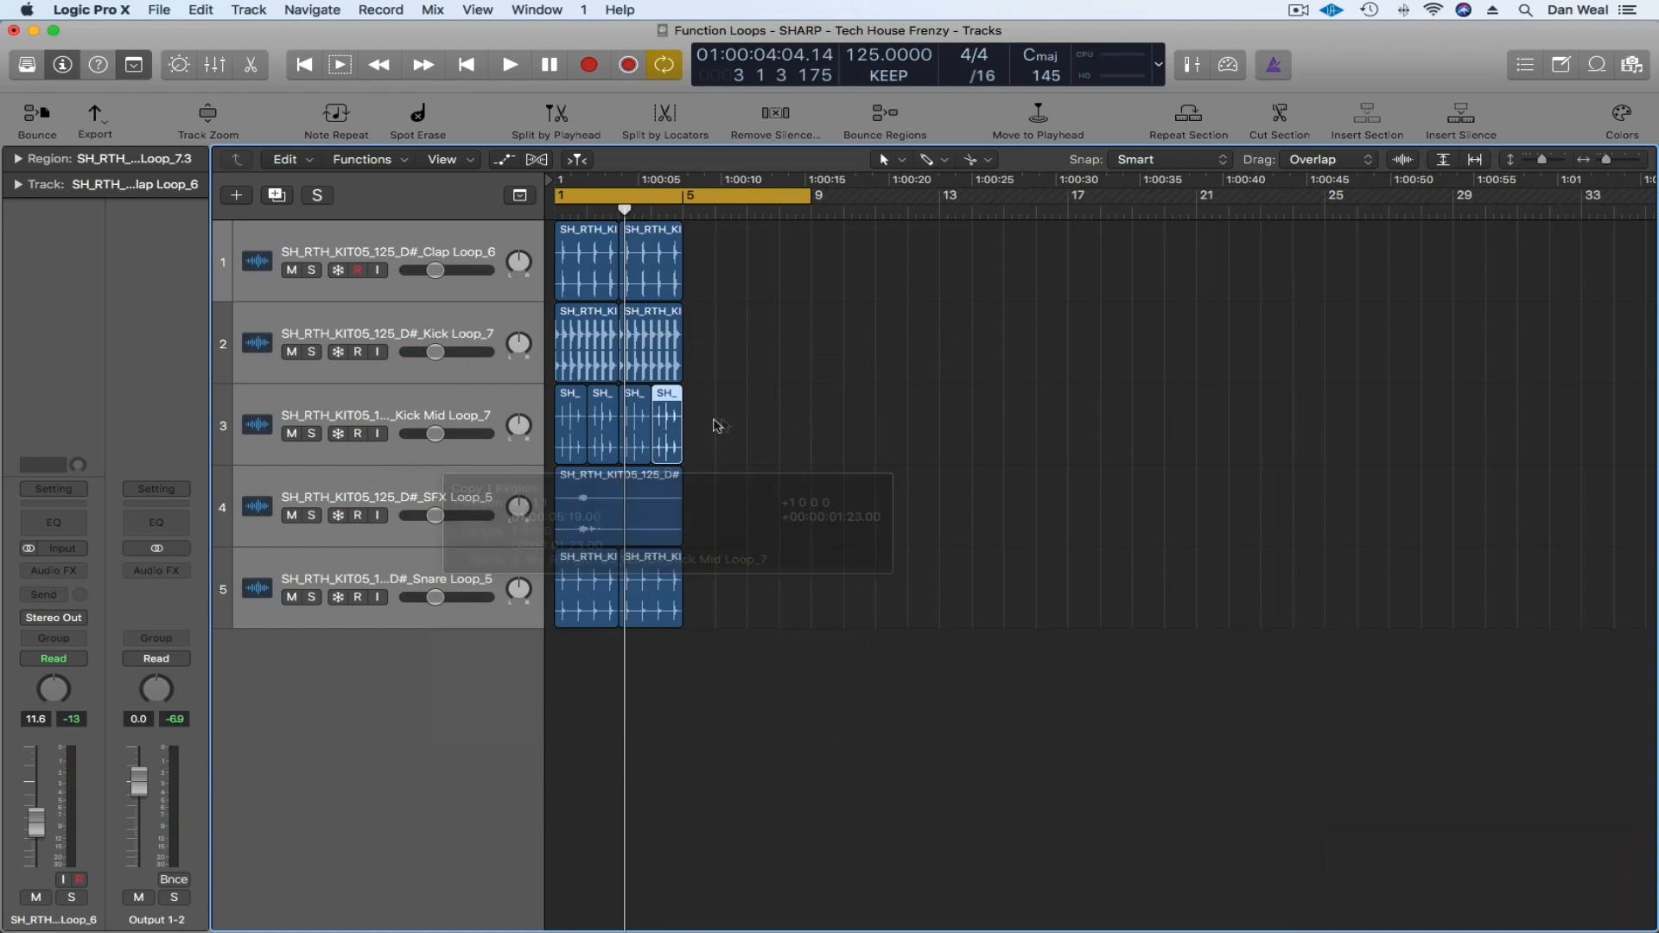
- Repeat the four-bar section on the first five tracks up to bar 21 and play from bar 16 into the hats and shaker entry
drag(744, 600, 547, 194)
drag(579, 251, 1095, 275)
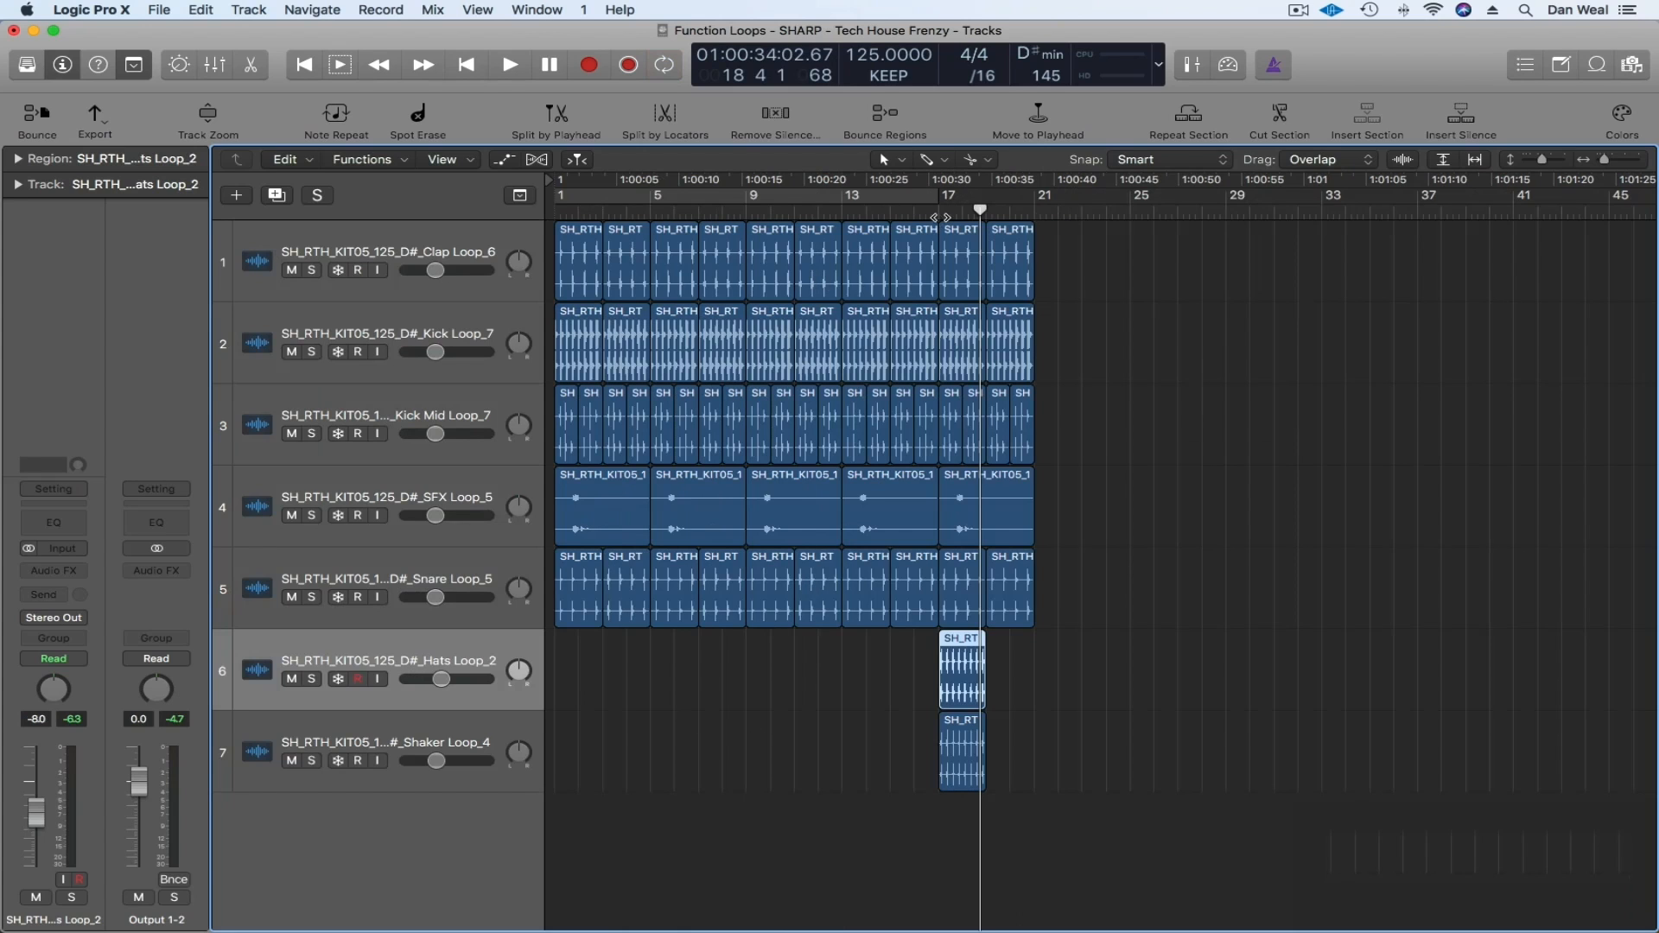
double_click(914, 213)
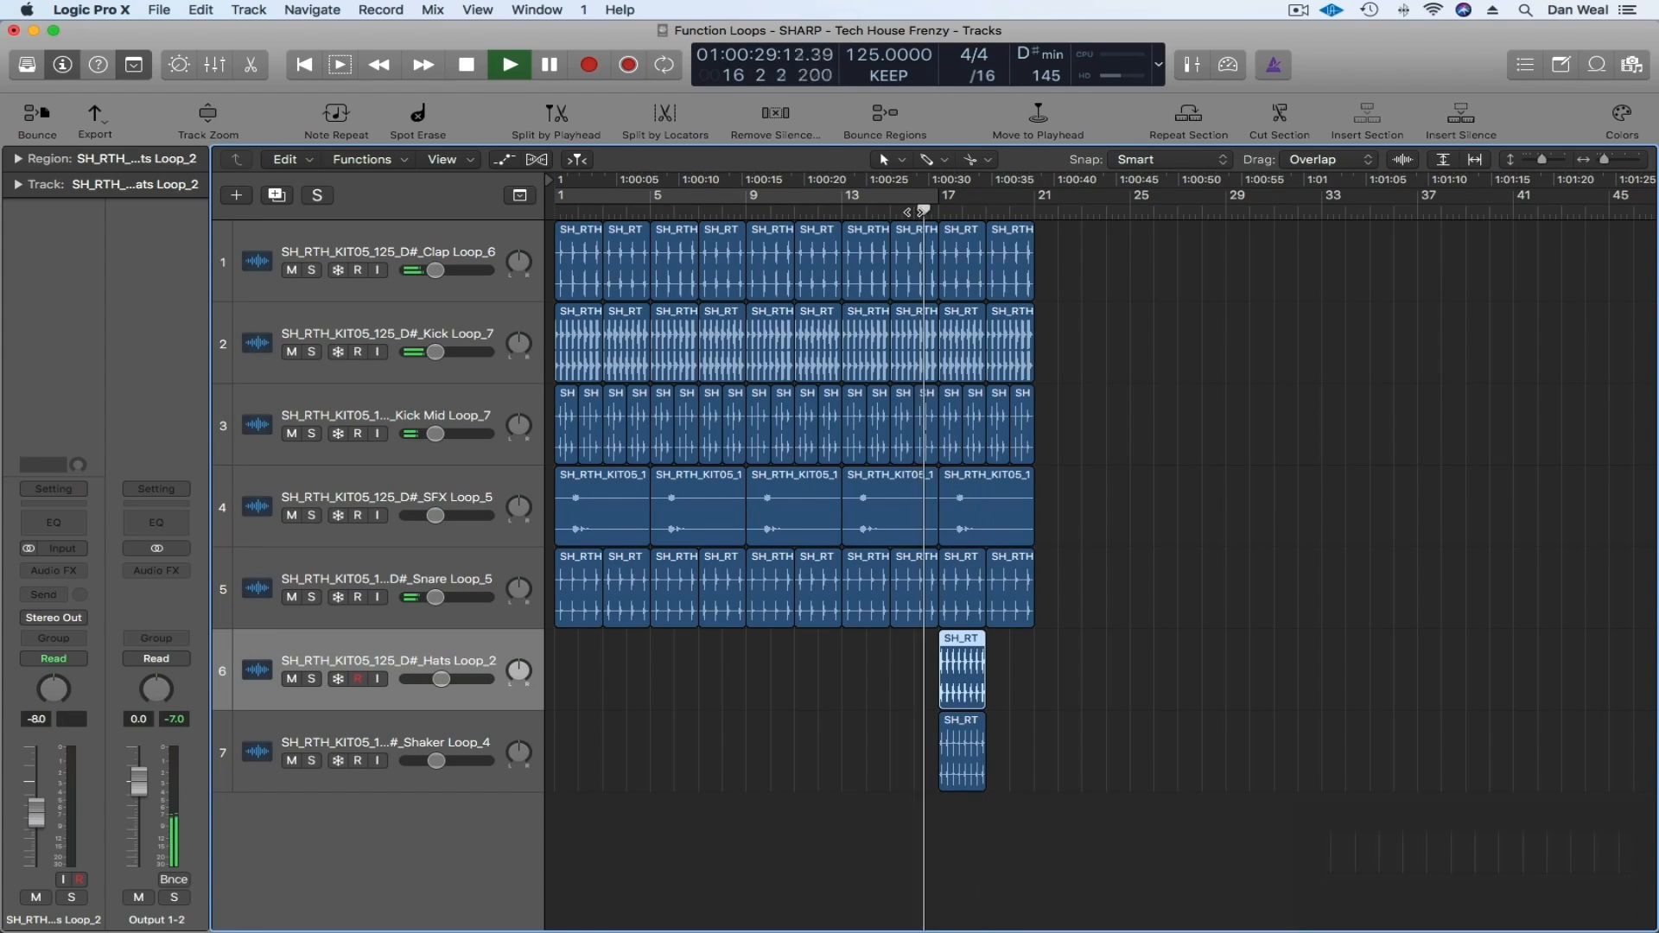
- Extend the Hats and Shaker loops and the five drum and SFX tracks to bar 33, and copy the last eight bars on to bar 41
drag(1037, 749, 1072, 683)
drag(1086, 593, 961, 284)
drag(961, 283, 1253, 279)
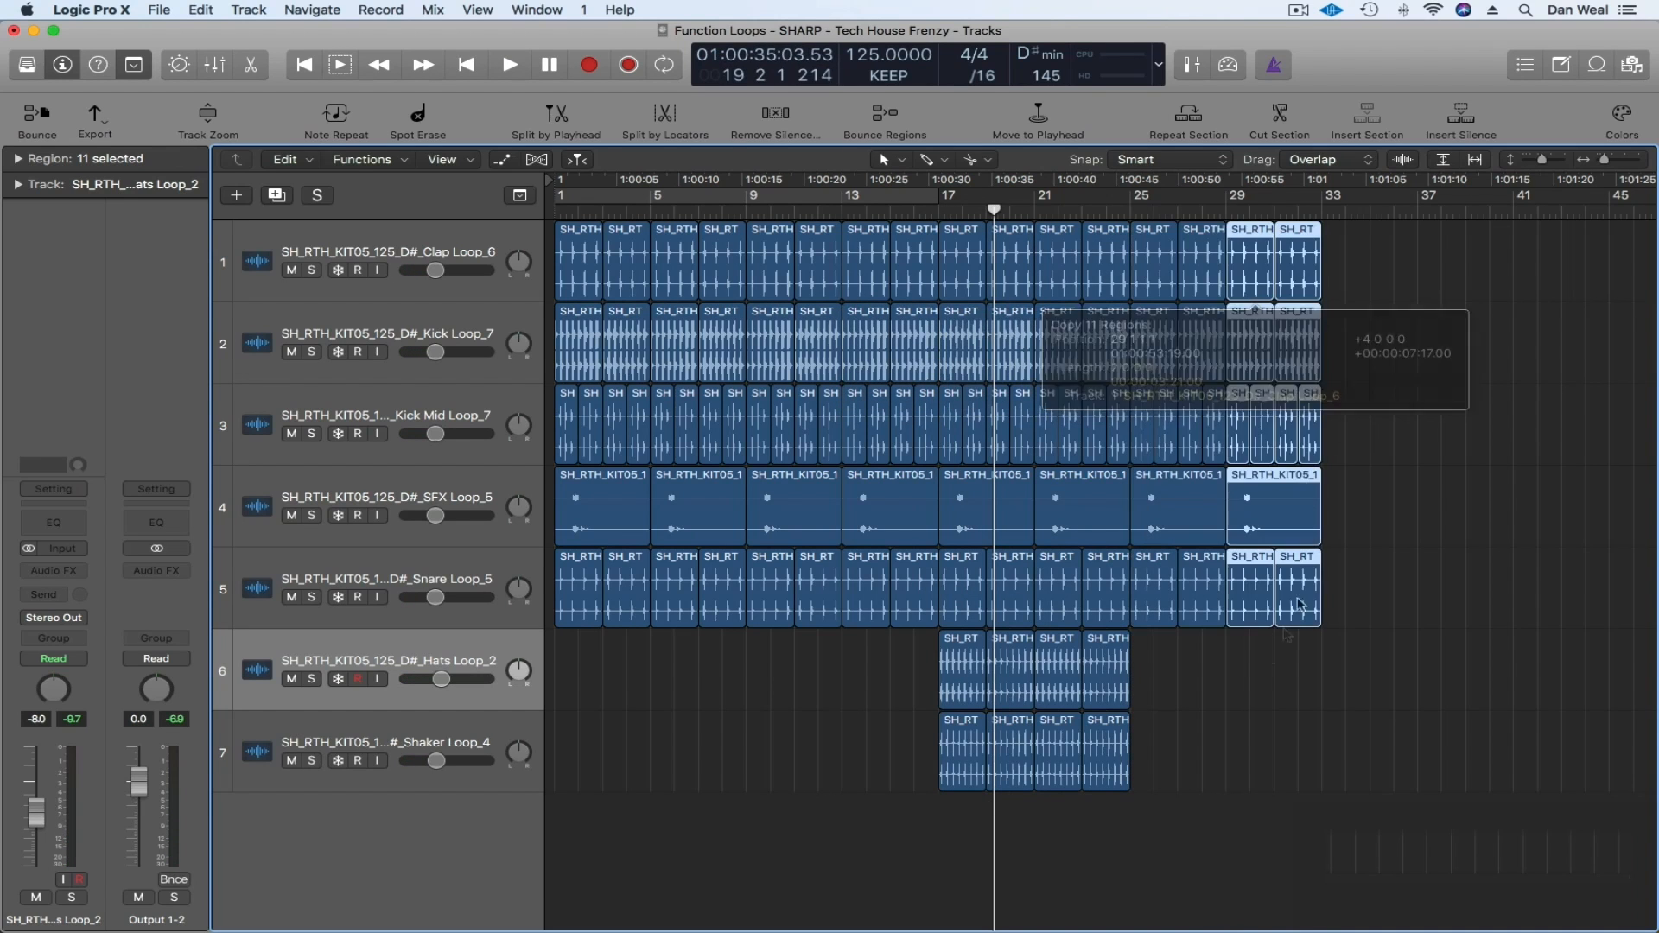
drag(1224, 725, 1155, 688)
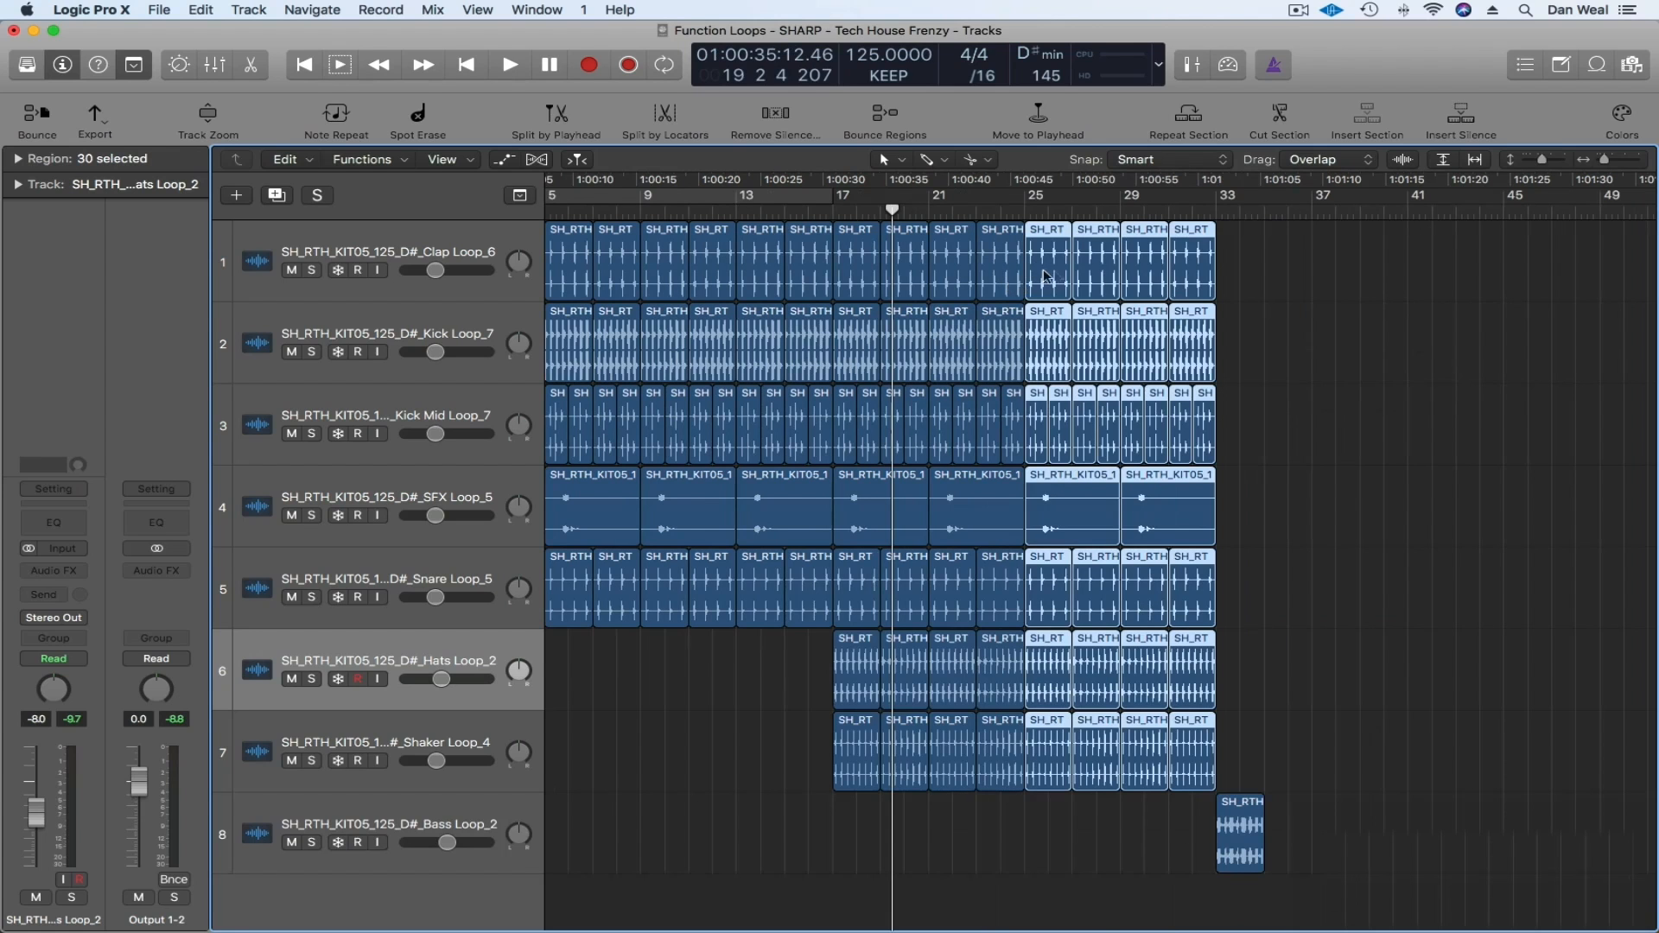
drag(1045, 277, 1237, 285)
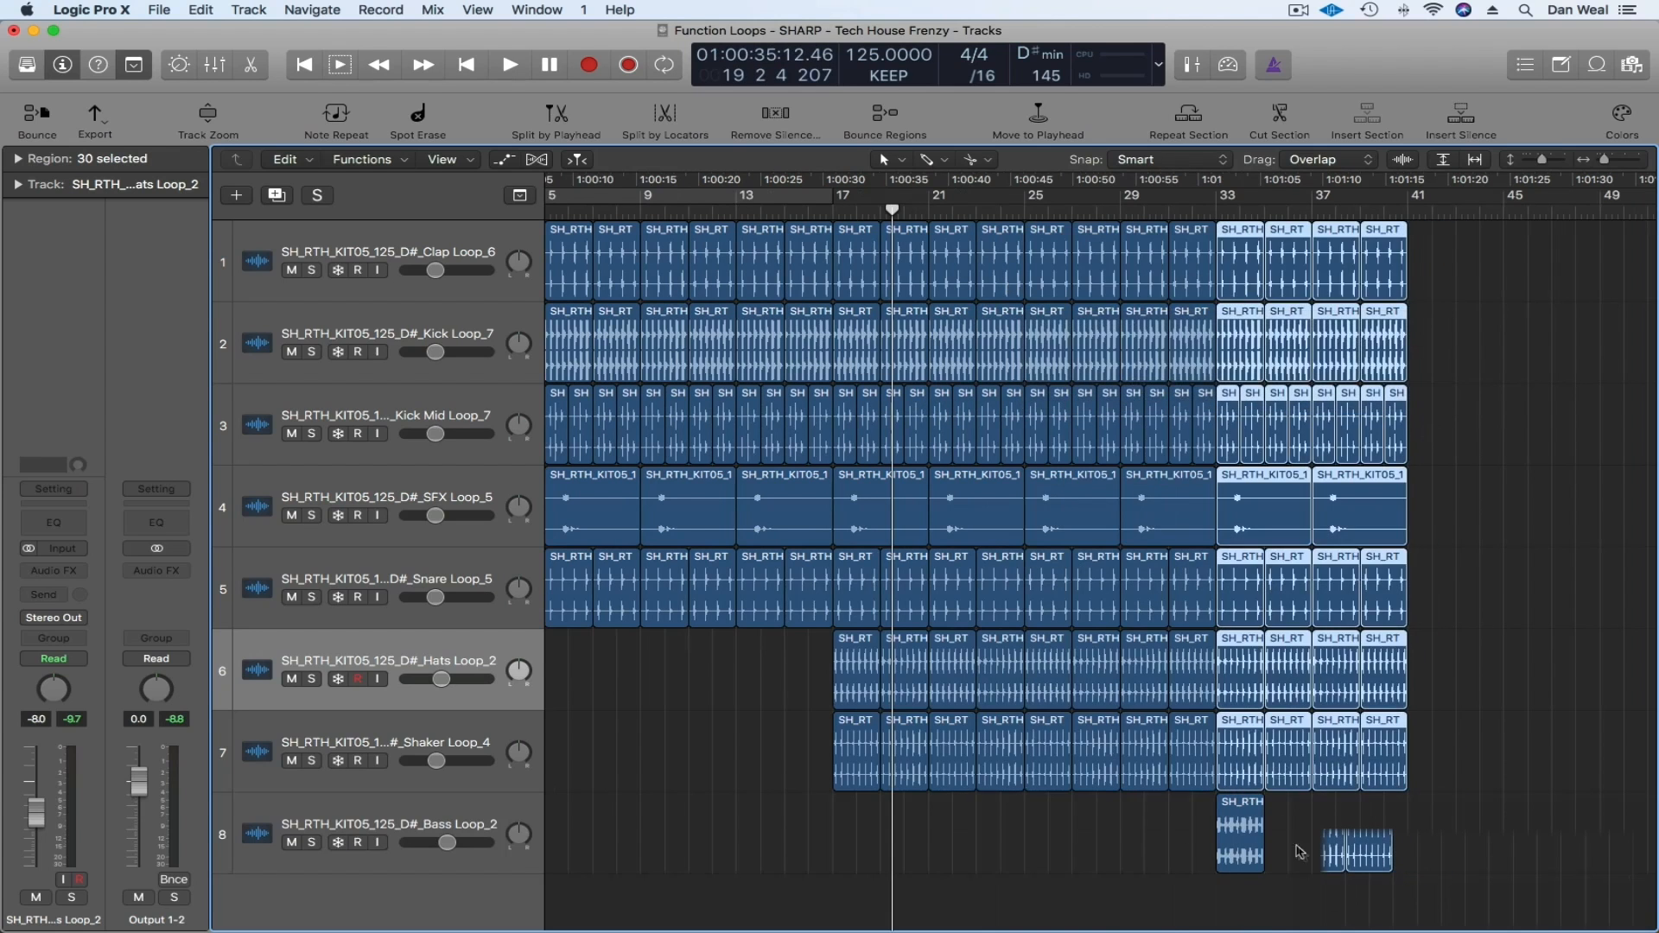
- Duplicate the Bass Loop region at bar 35, loop the copy until bar 41 and play the arrangement from bar 33
click(1301, 852)
drag(1237, 836, 1289, 832)
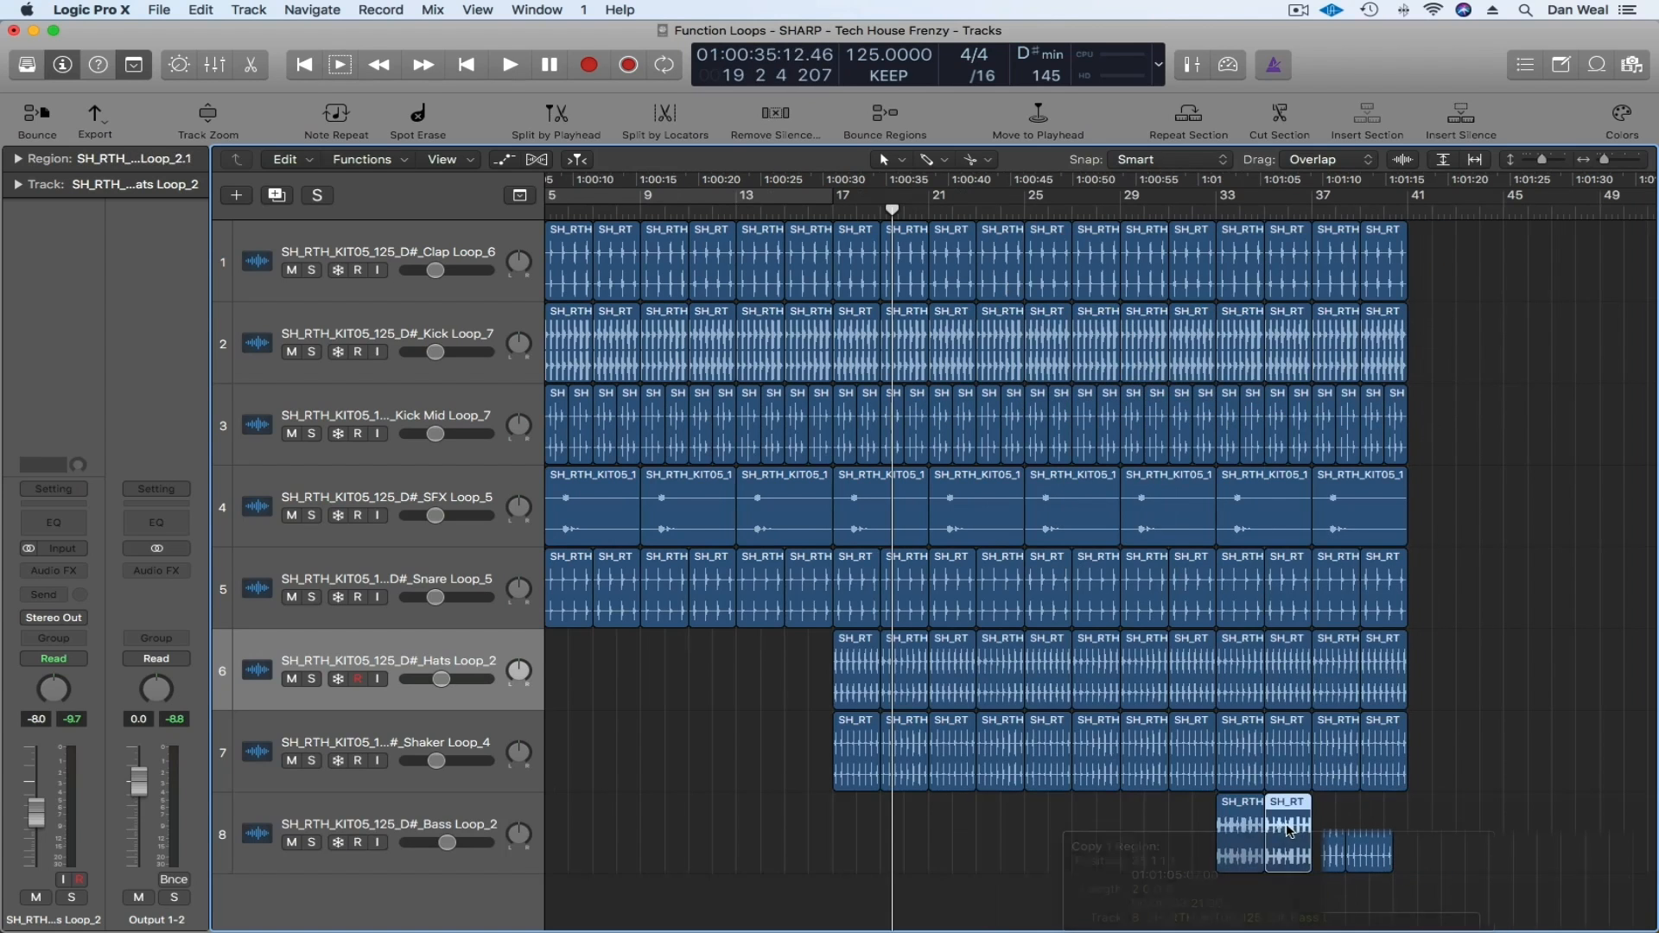
key(l)
click(1414, 806)
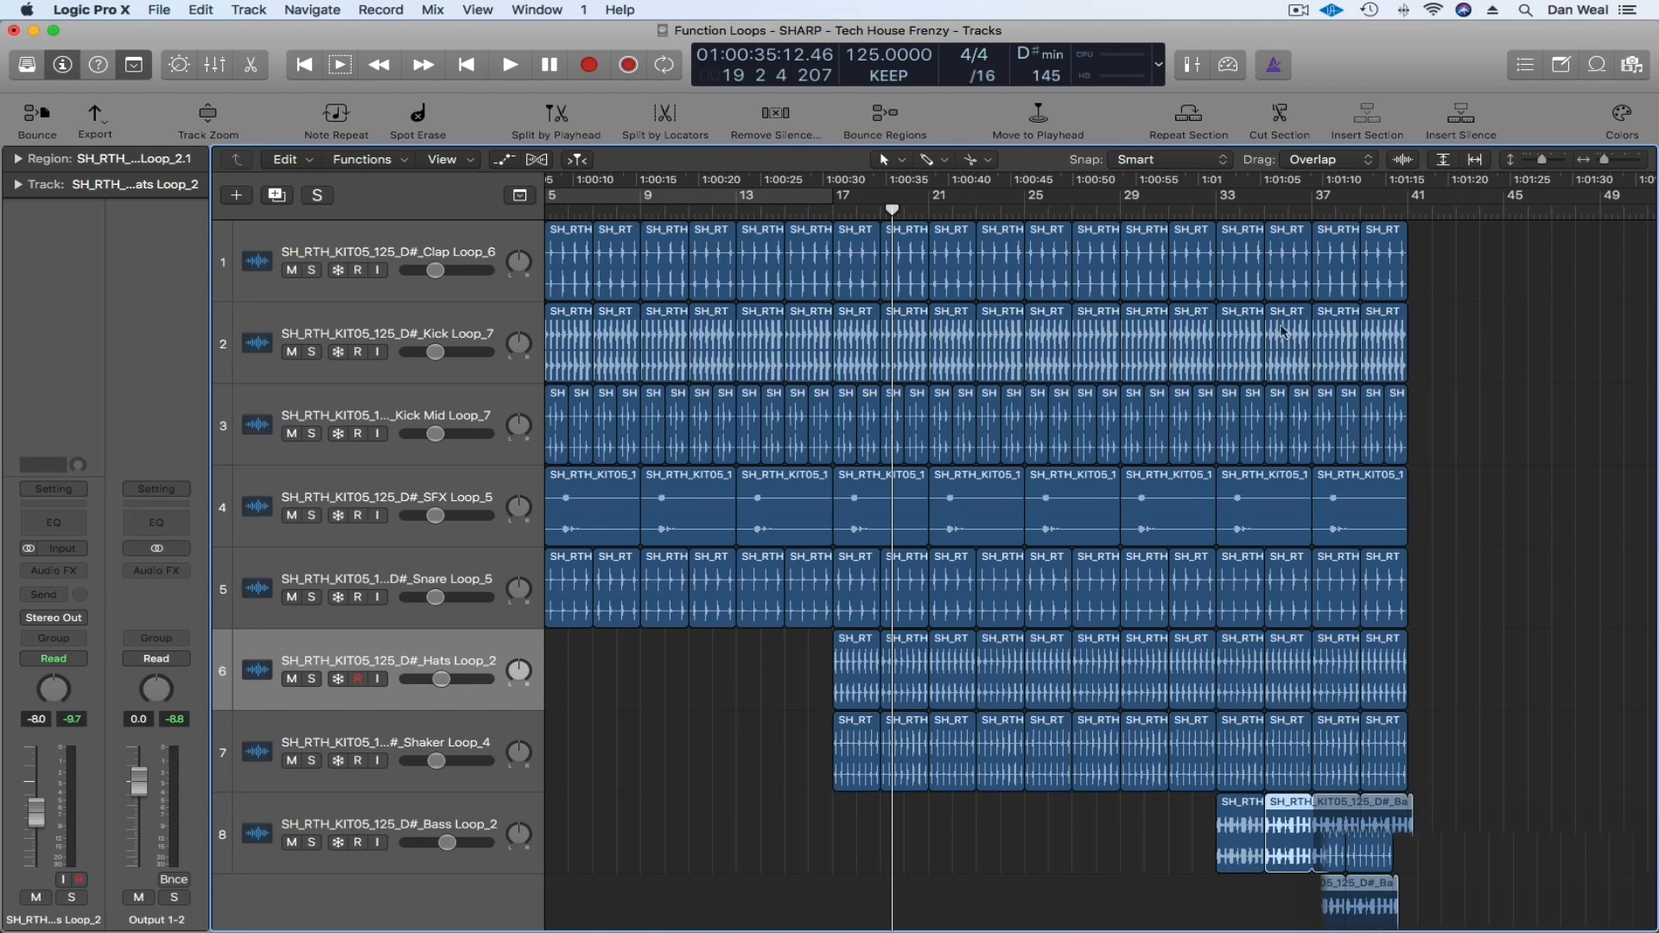
key(space)
click(1218, 212)
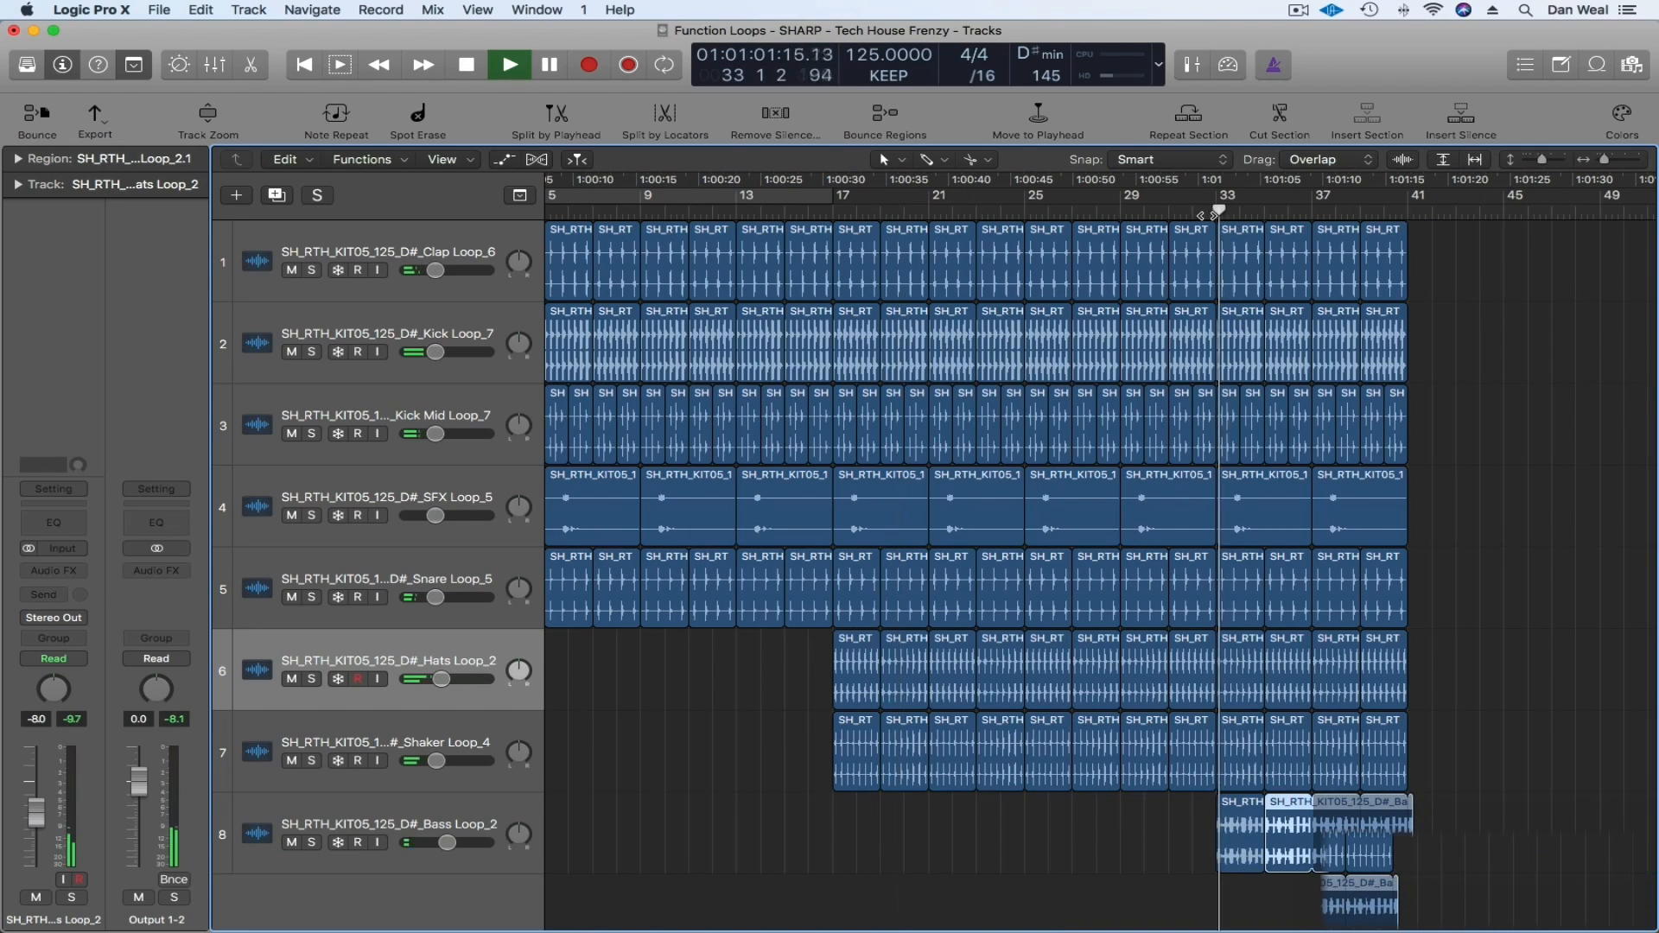
scroll(1127, 825, right, 5)
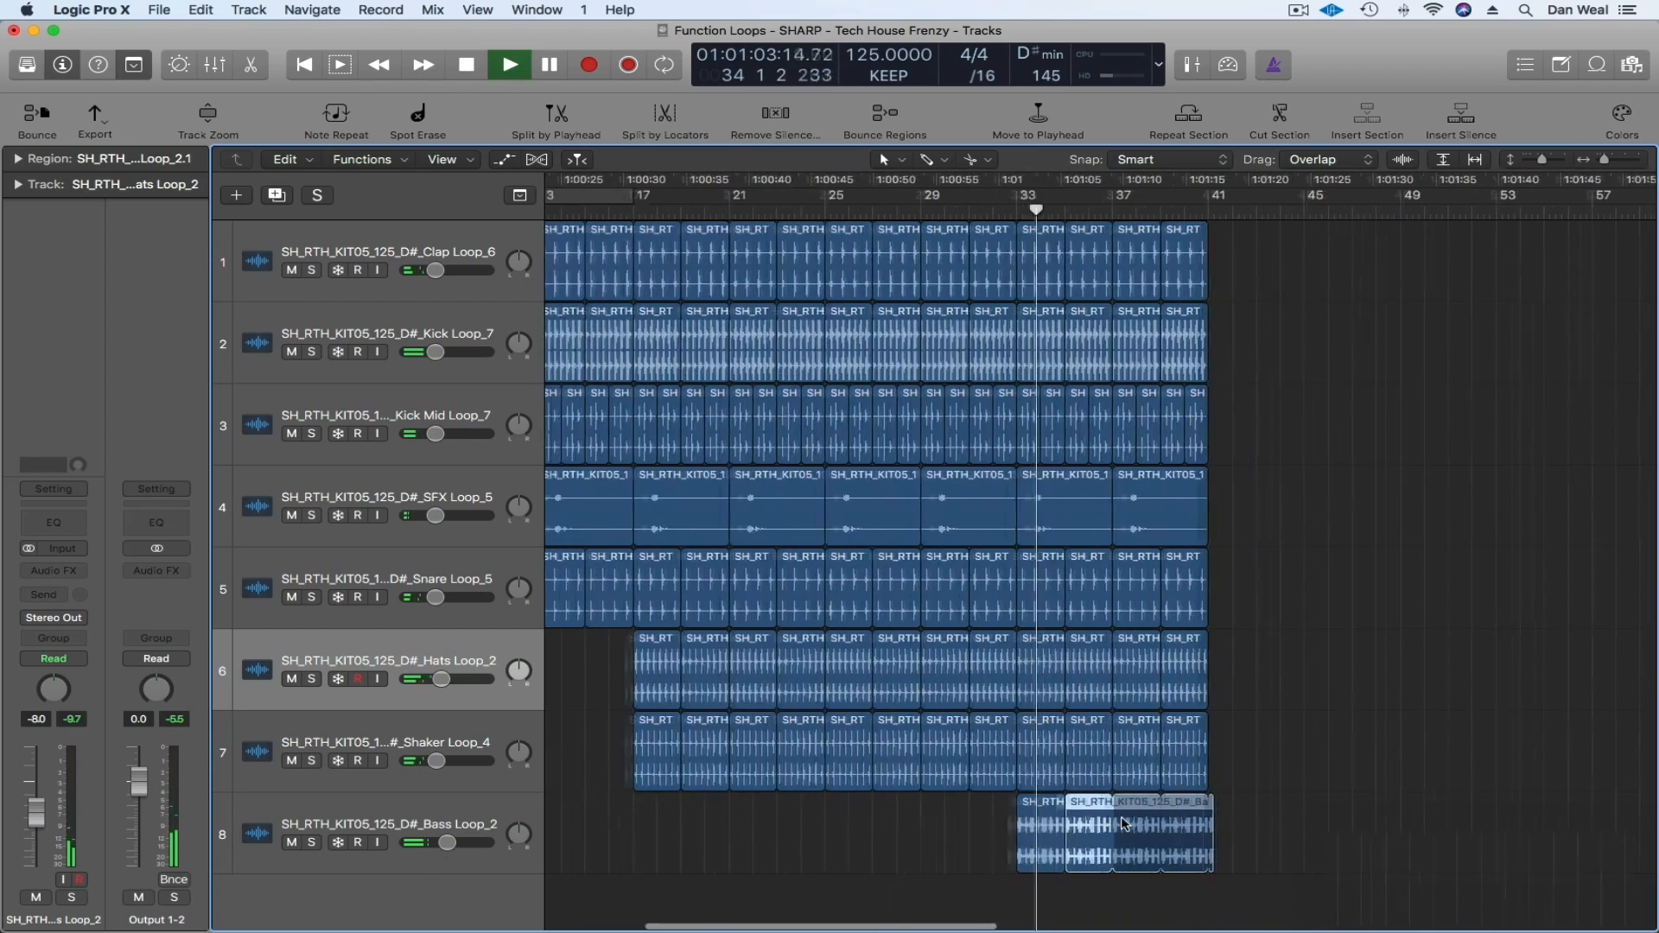
- Delete the SFX Loop regions from bar 33 onward
click(1339, 797)
drag(1255, 522, 1048, 522)
key(Delete)
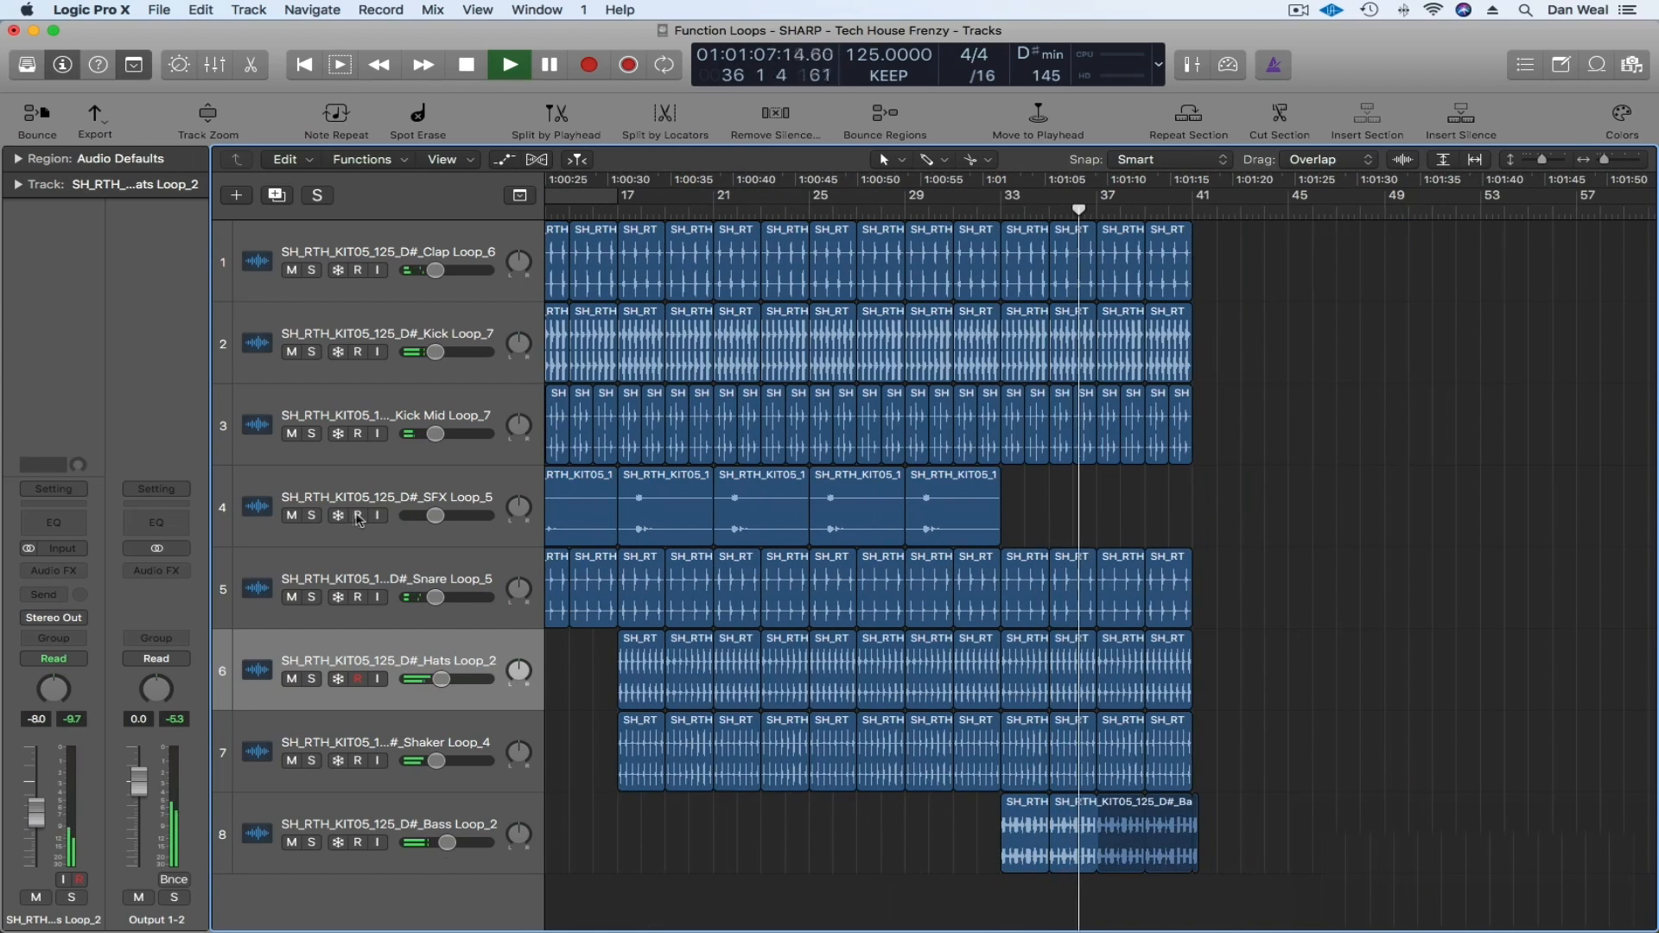
- Solo the SFX Loop track to listen from bar 29, clear the solo and play the full mix from bar 33
click(312, 516)
click(923, 212)
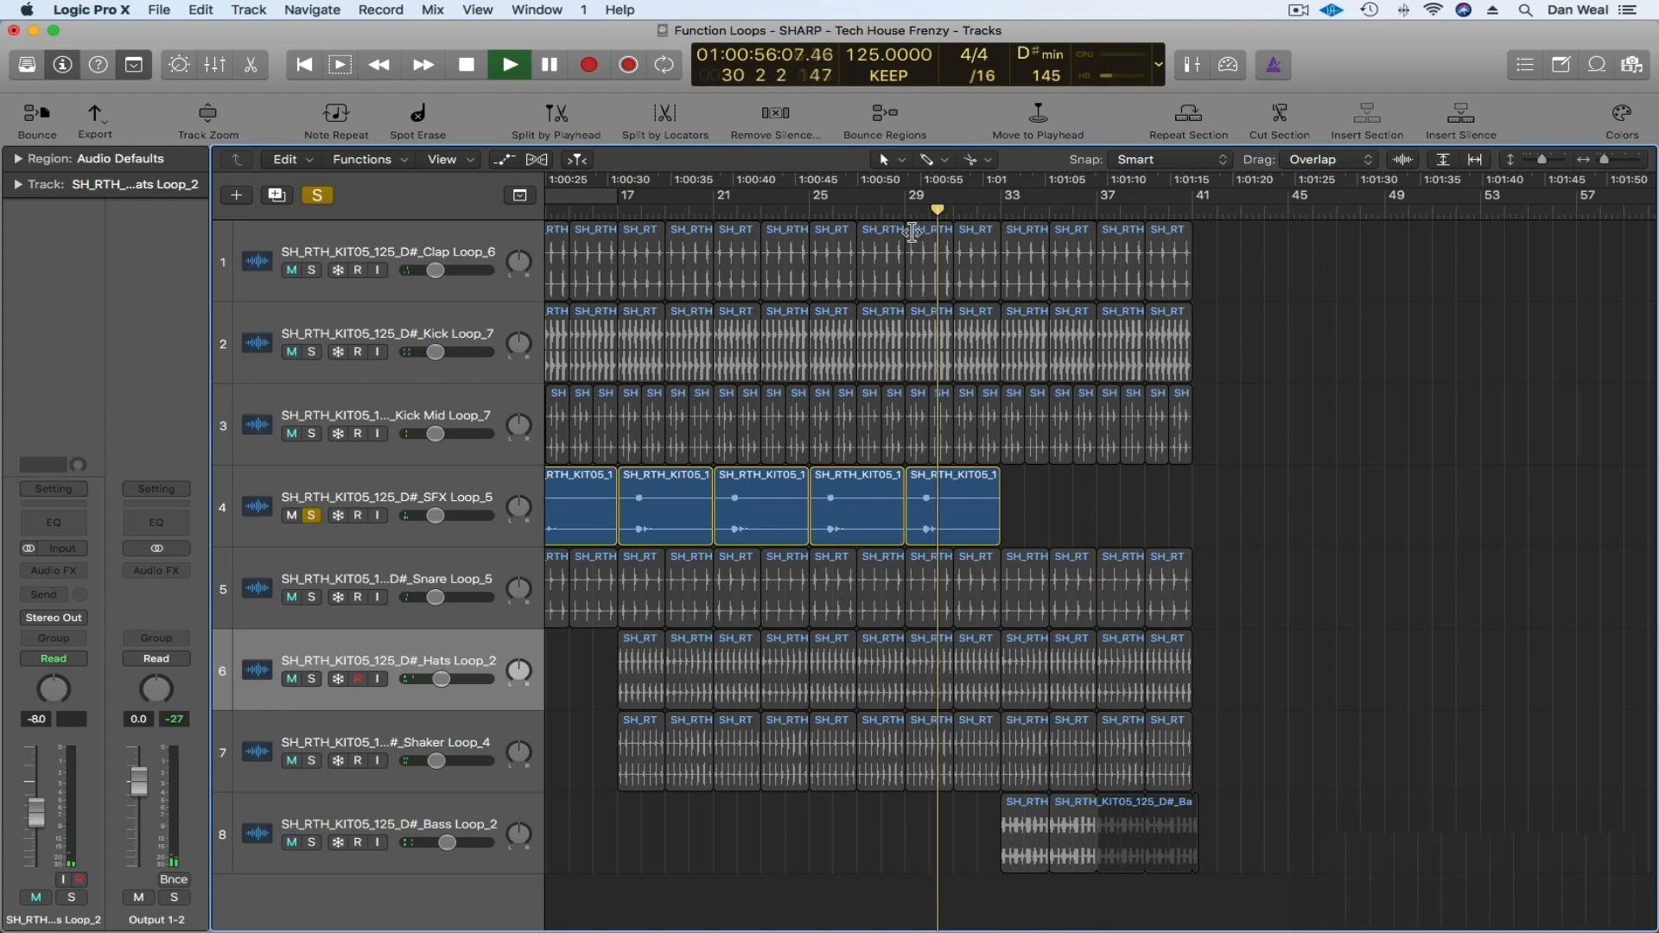
click(311, 516)
click(1022, 210)
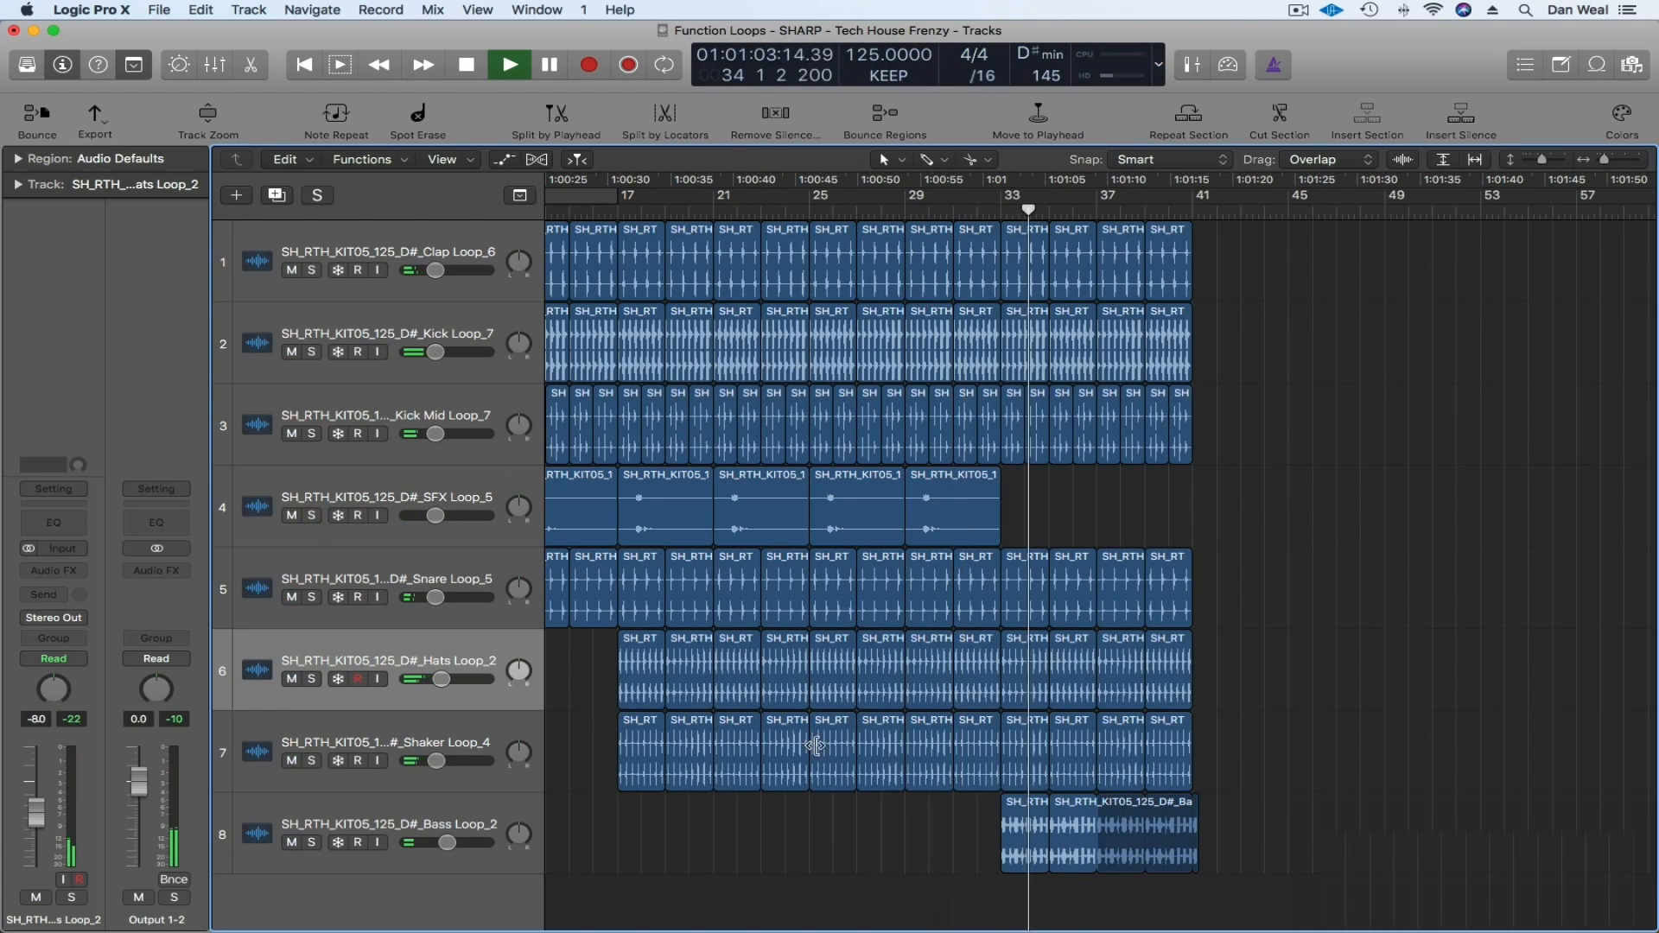
- Solo the bass, clap and kick tracks in turn to hear them together, clear all solos and replay from bar 32
click(311, 842)
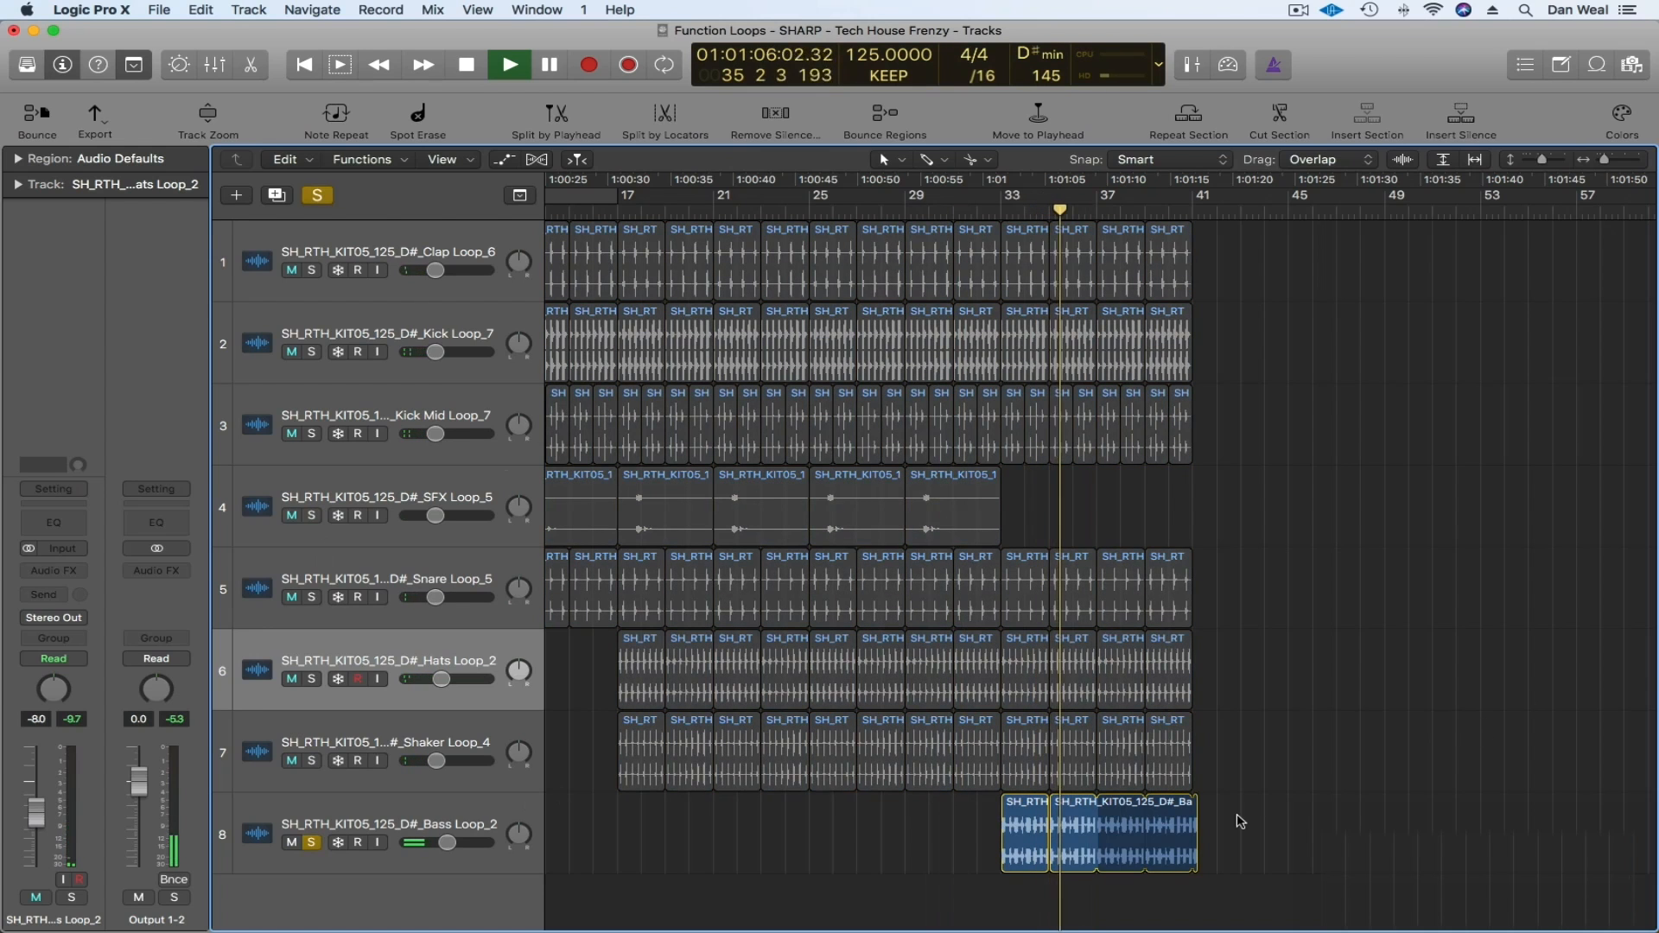
click(311, 269)
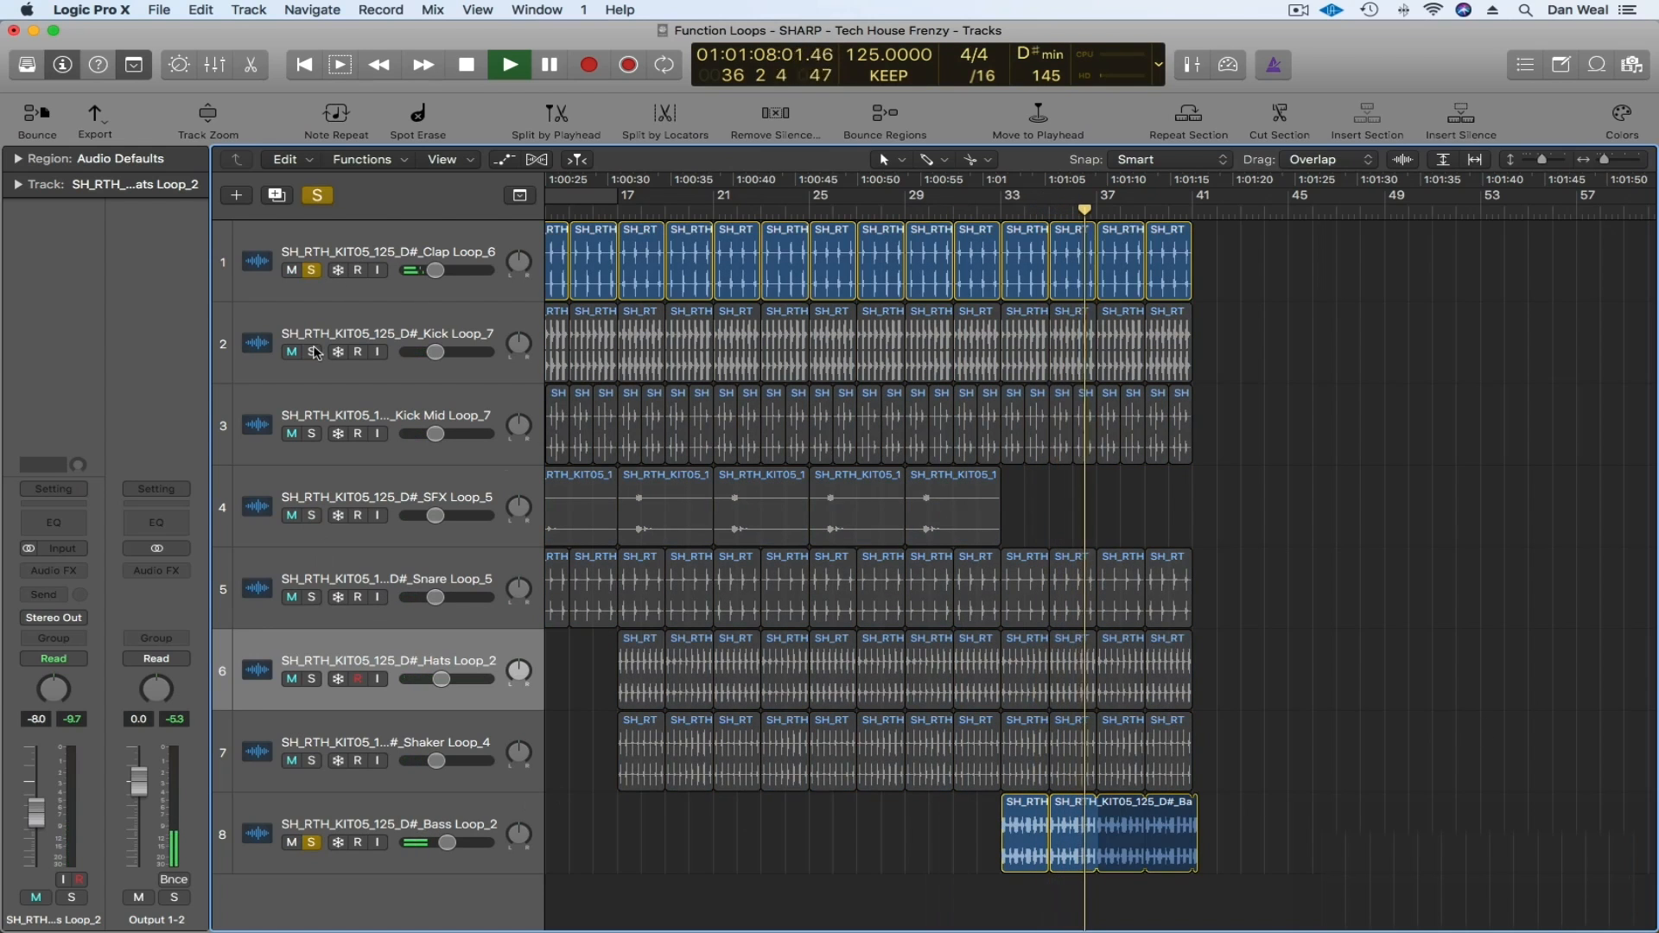
click(312, 352)
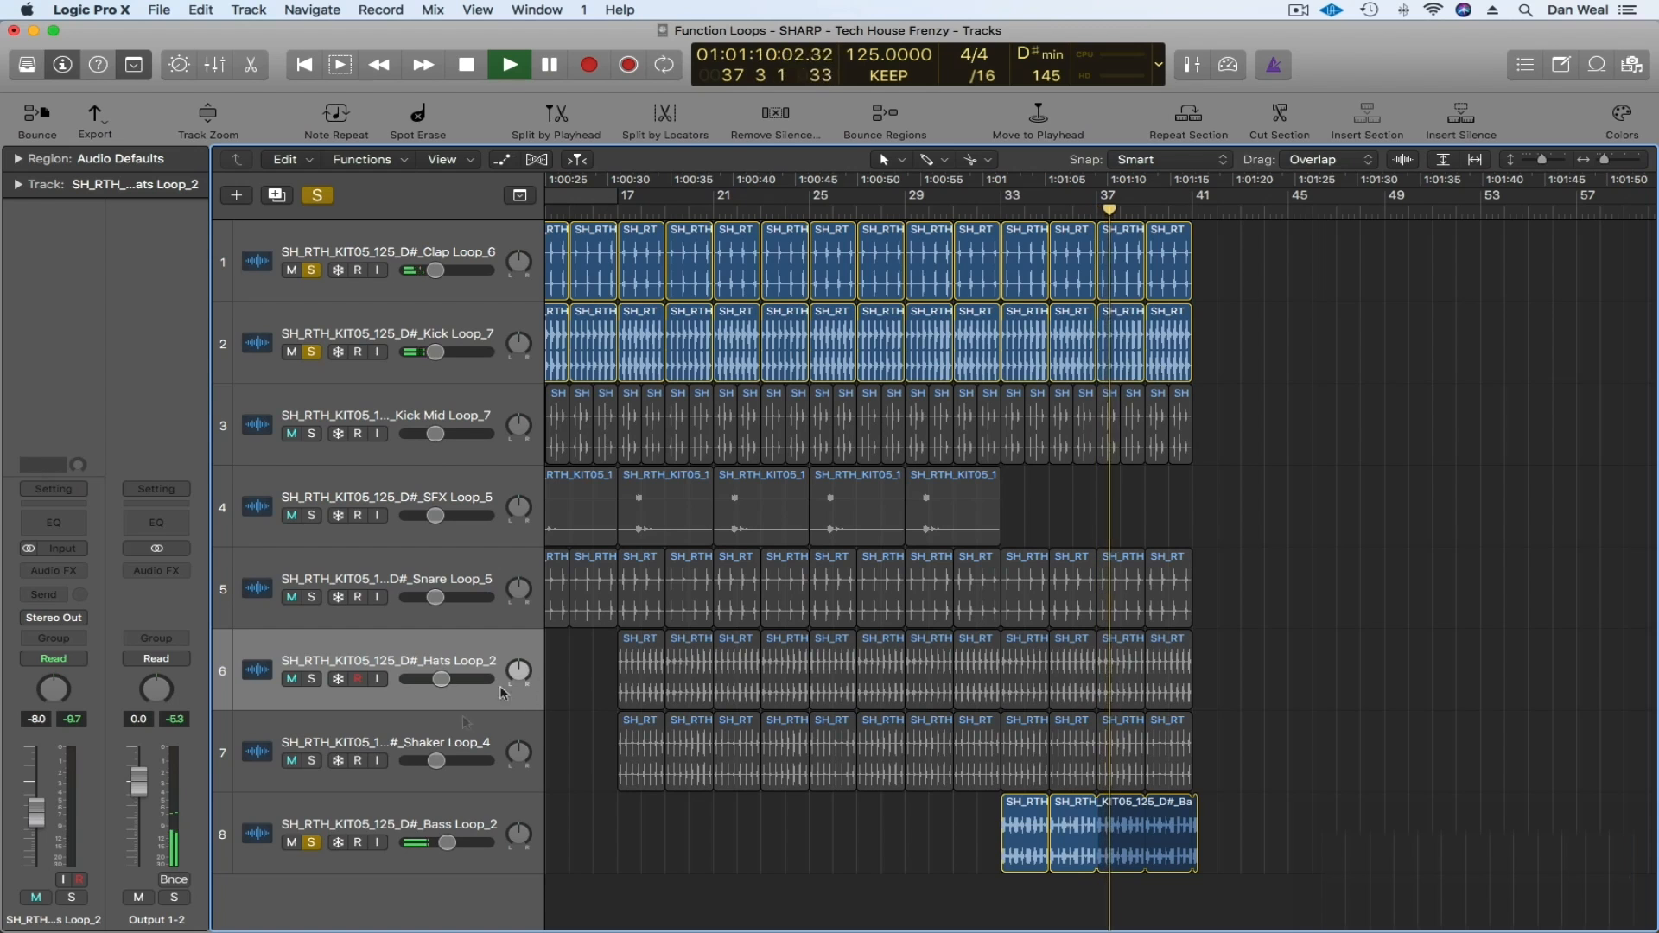
alt+click(315, 842)
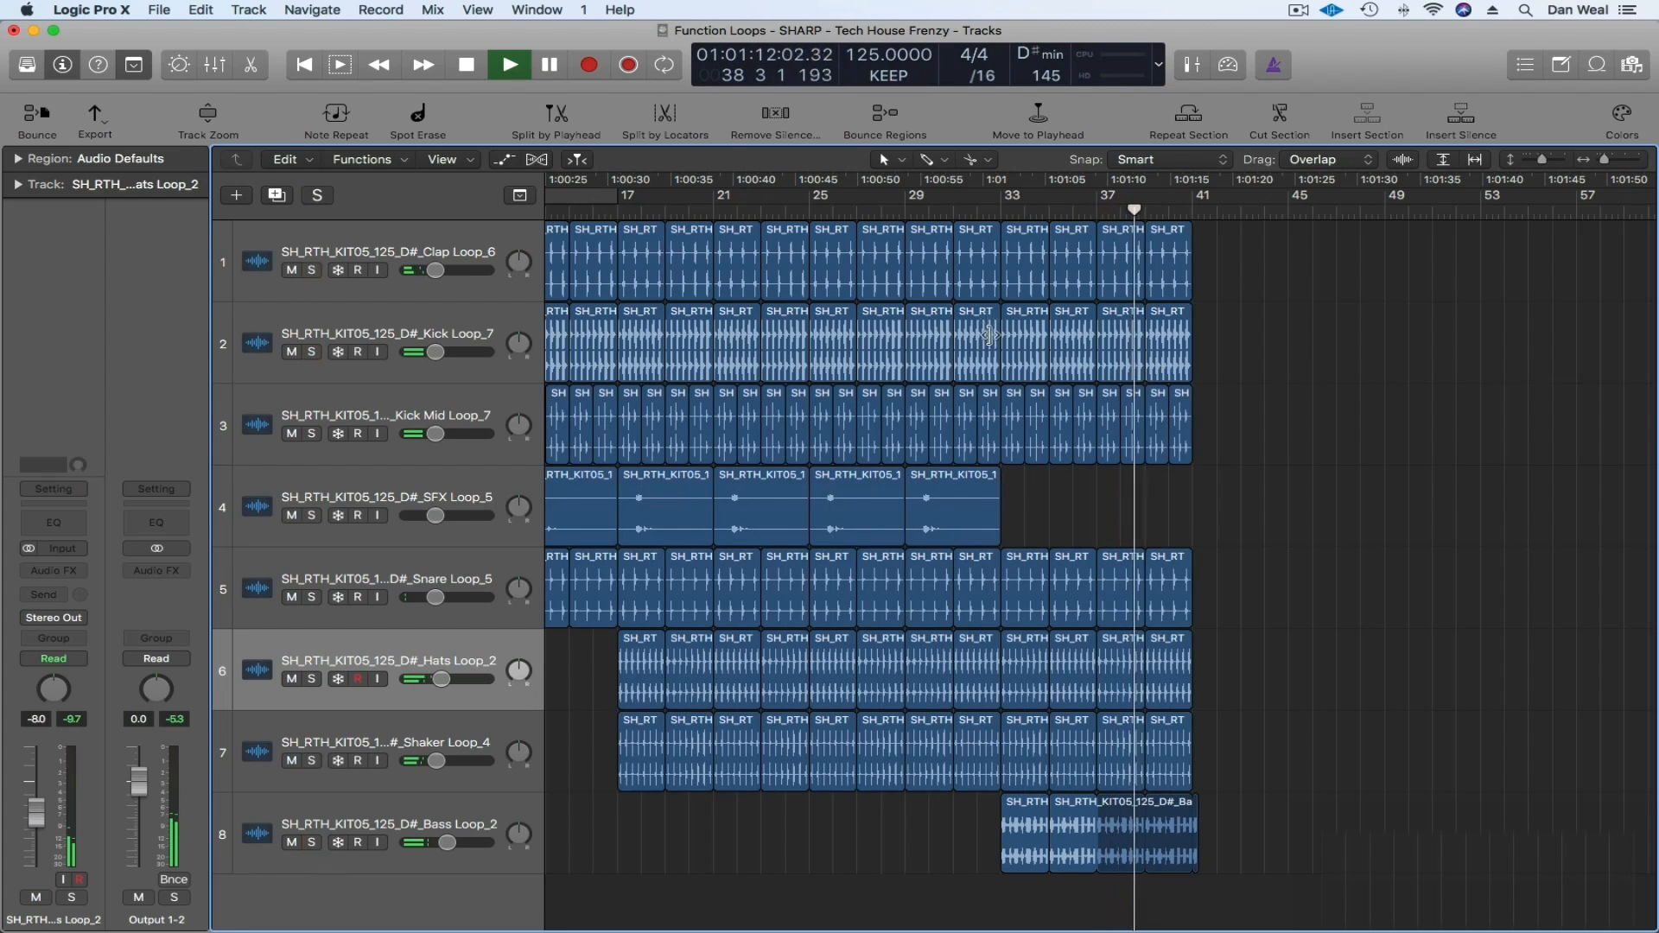
click(990, 207)
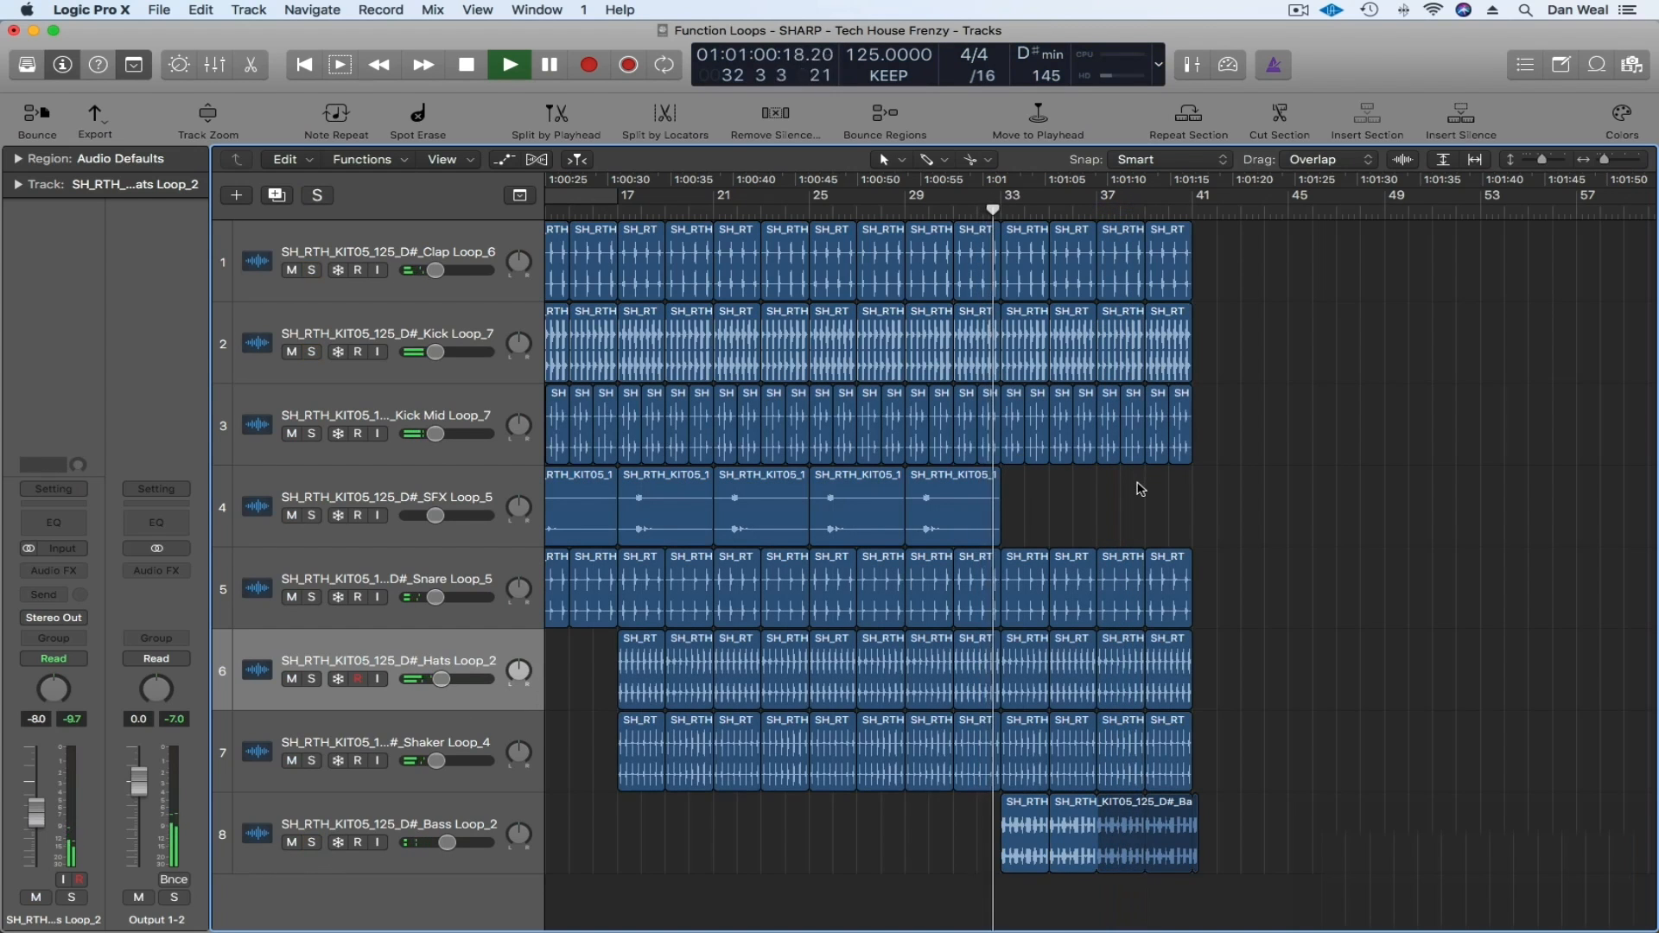
- Copy eight bars of the clap, kick, kick mid, snare, hats and shaker loops to bar 41 and continue the bass loop to bar 49
key(super+Left)
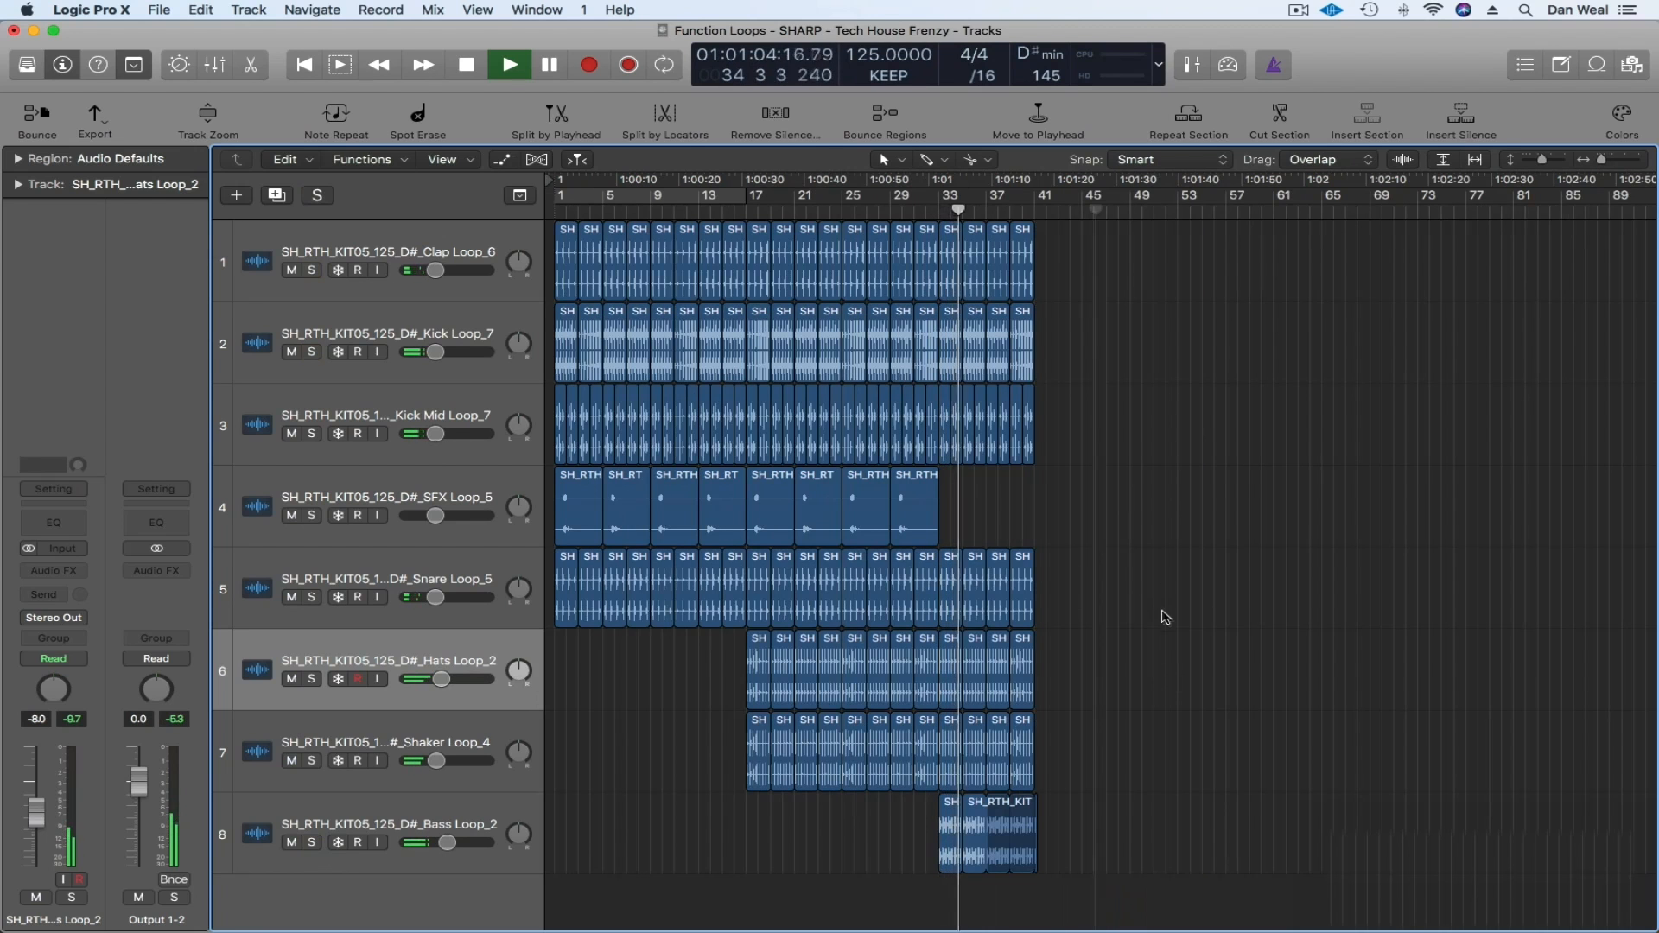
key(super+Right)
drag(1225, 740, 1149, 603)
drag(1190, 481, 1135, 259)
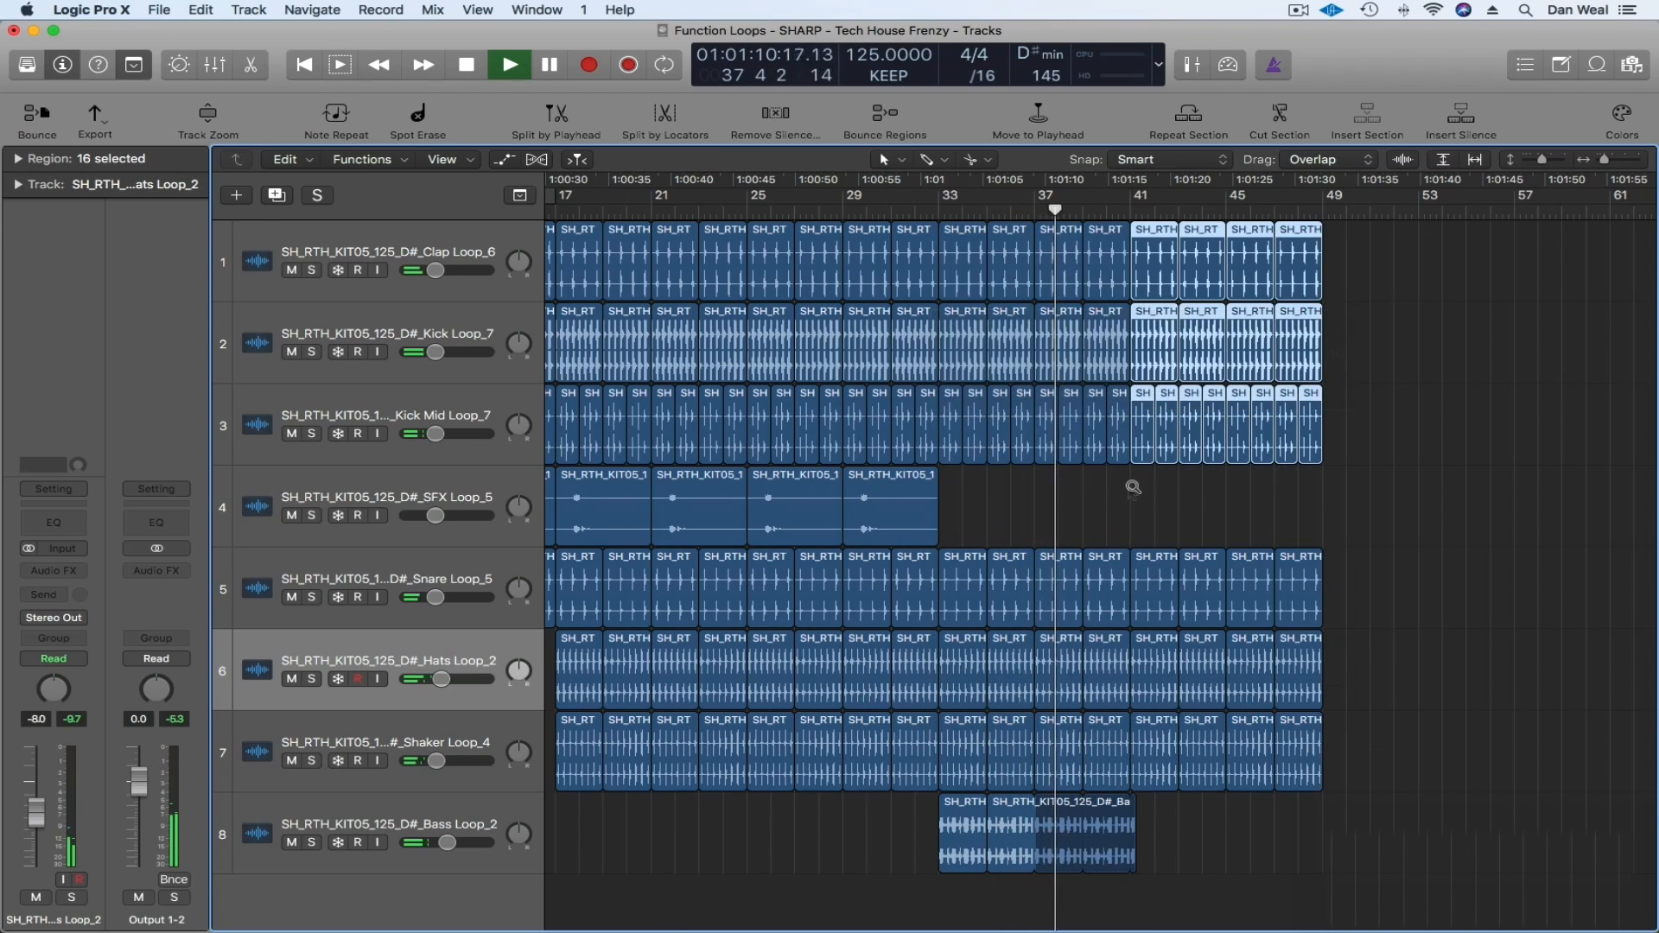
click(1141, 509)
drag(1110, 834, 1304, 826)
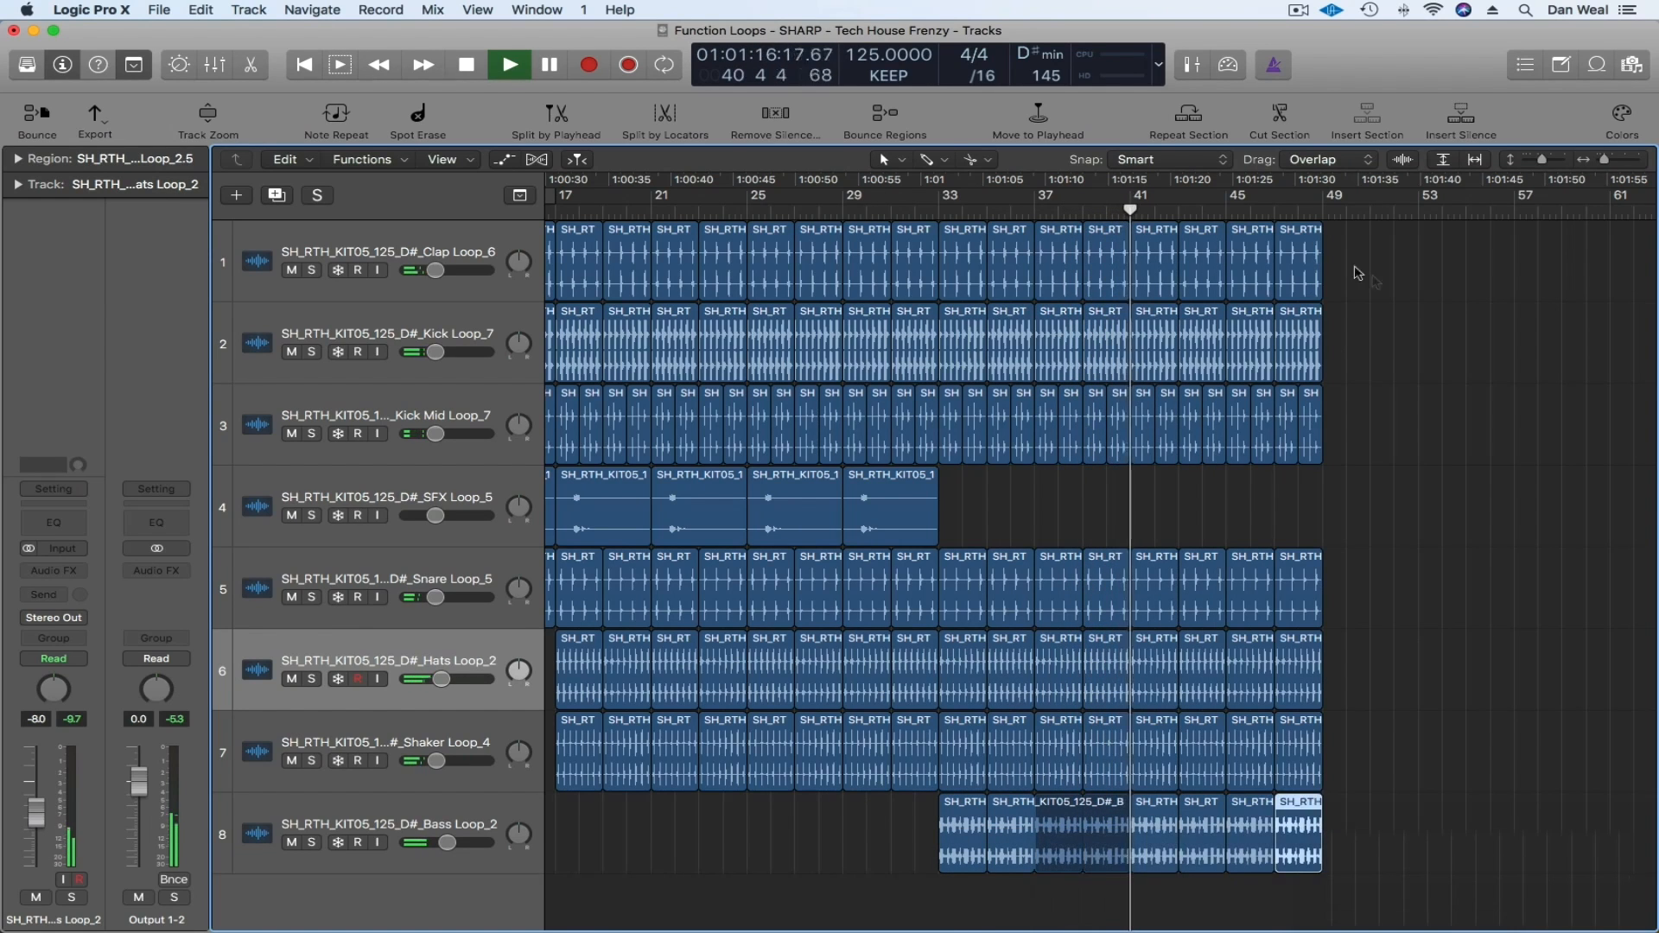
- Delete the clap, kick, hats and shaker regions between bars 45 and 49
drag(1378, 350, 1252, 285)
key(Delete)
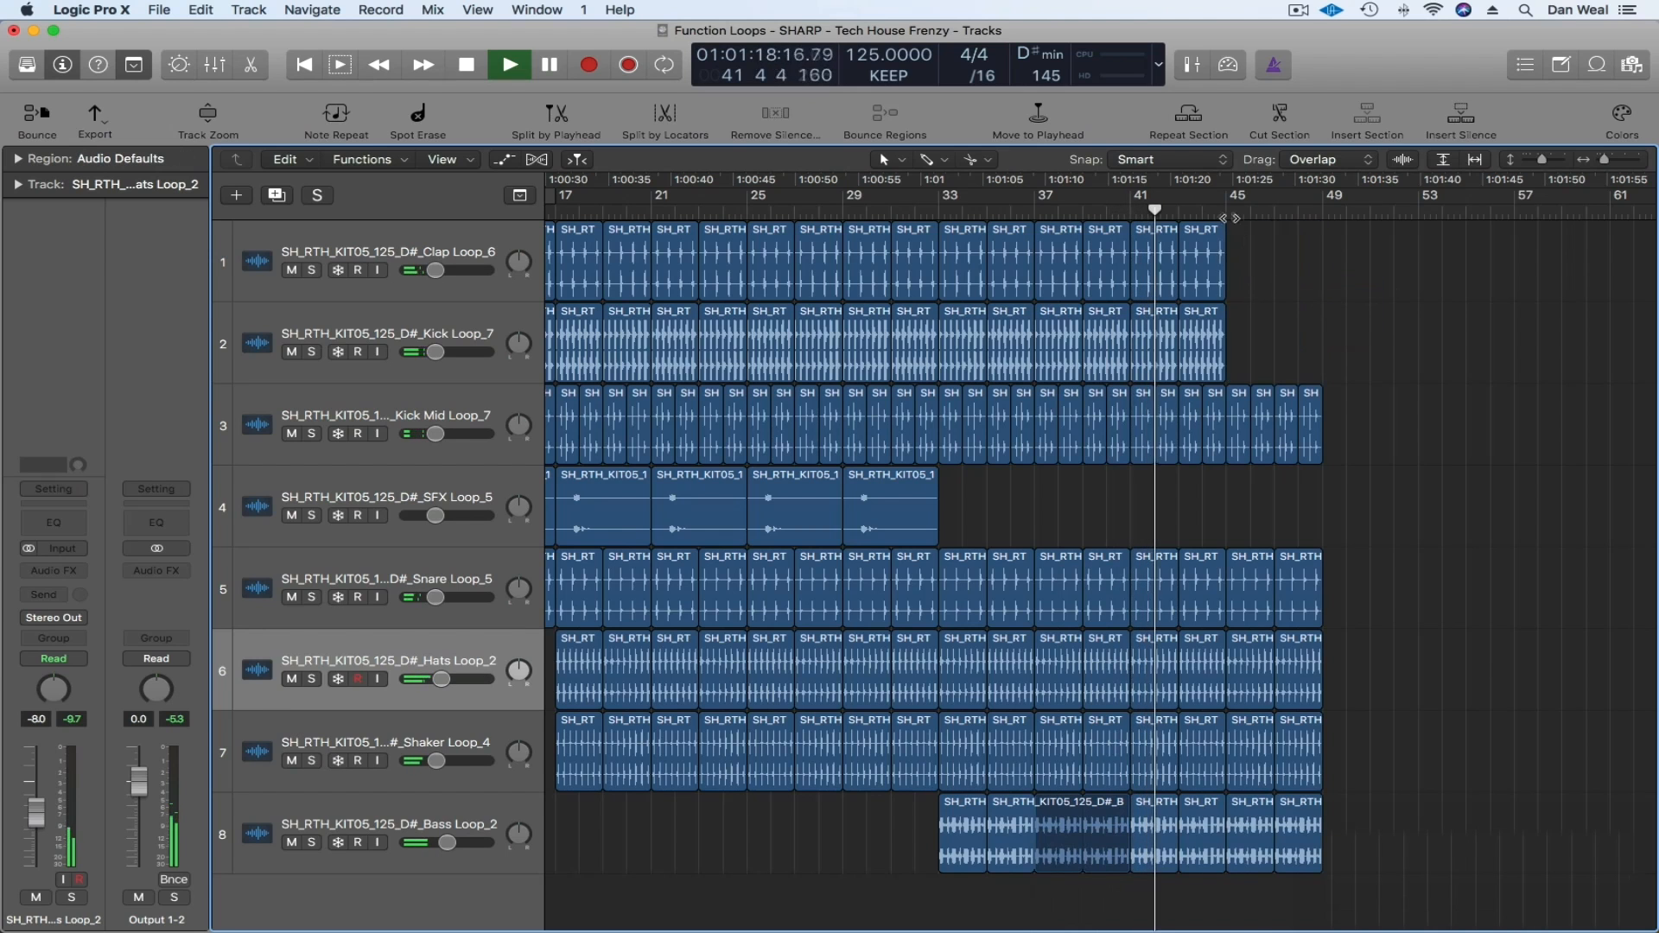
scroll(1341, 425, right, 2)
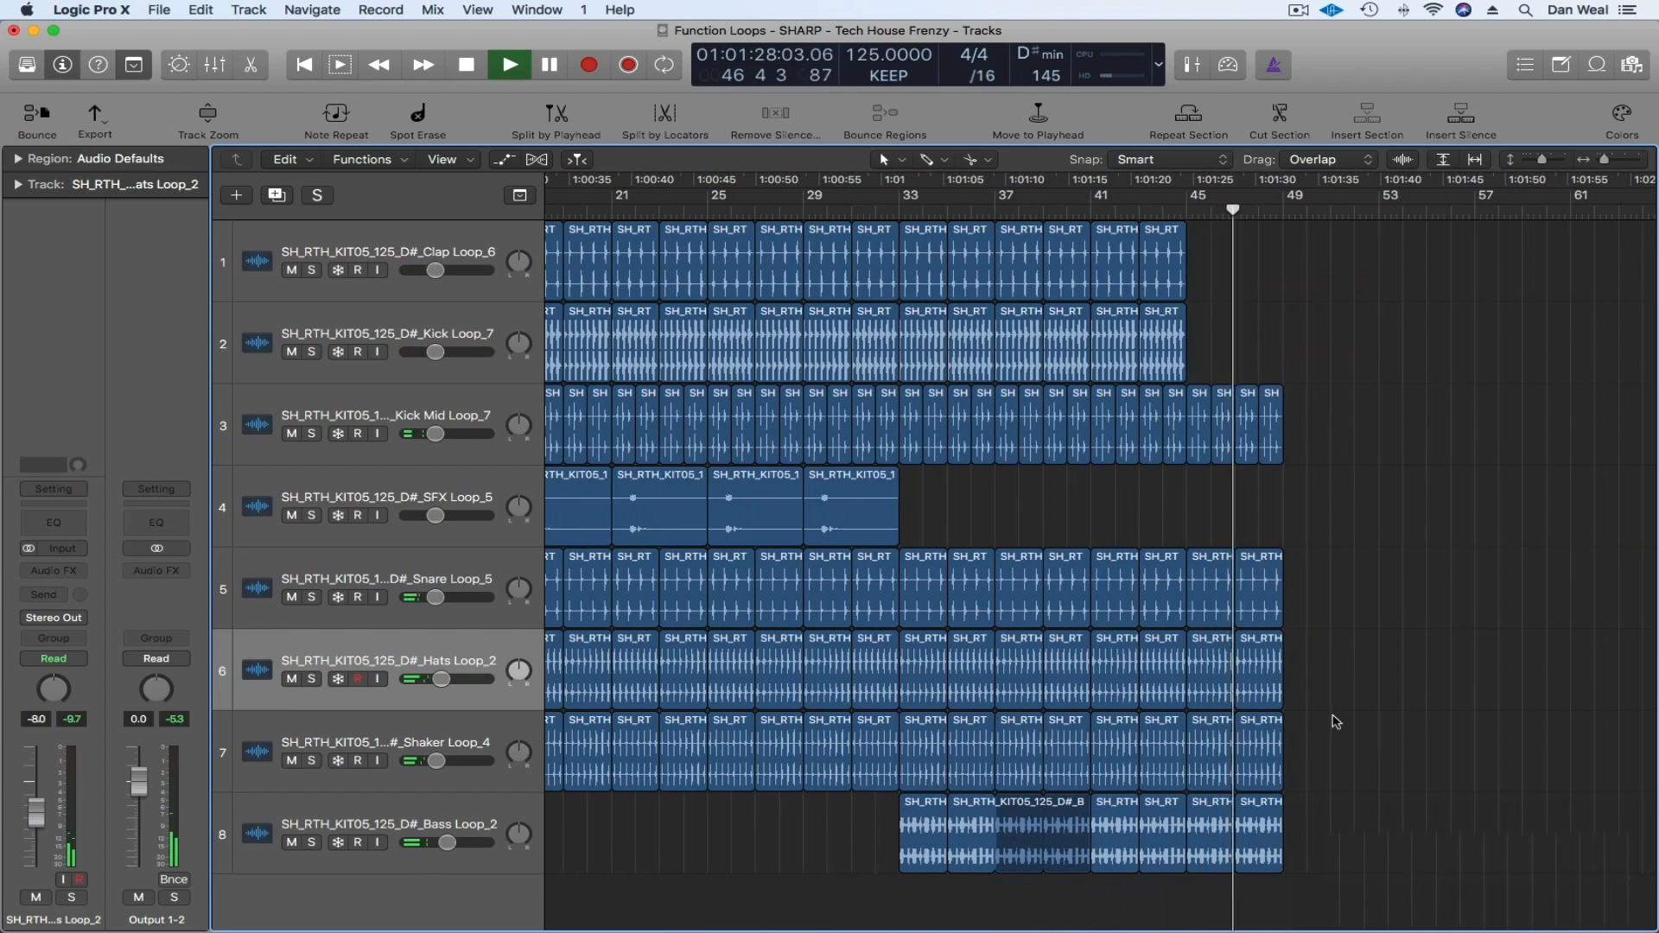
key(space)
drag(1325, 674, 1220, 690)
key(Delete)
drag(1297, 760, 1201, 743)
key(Delete)
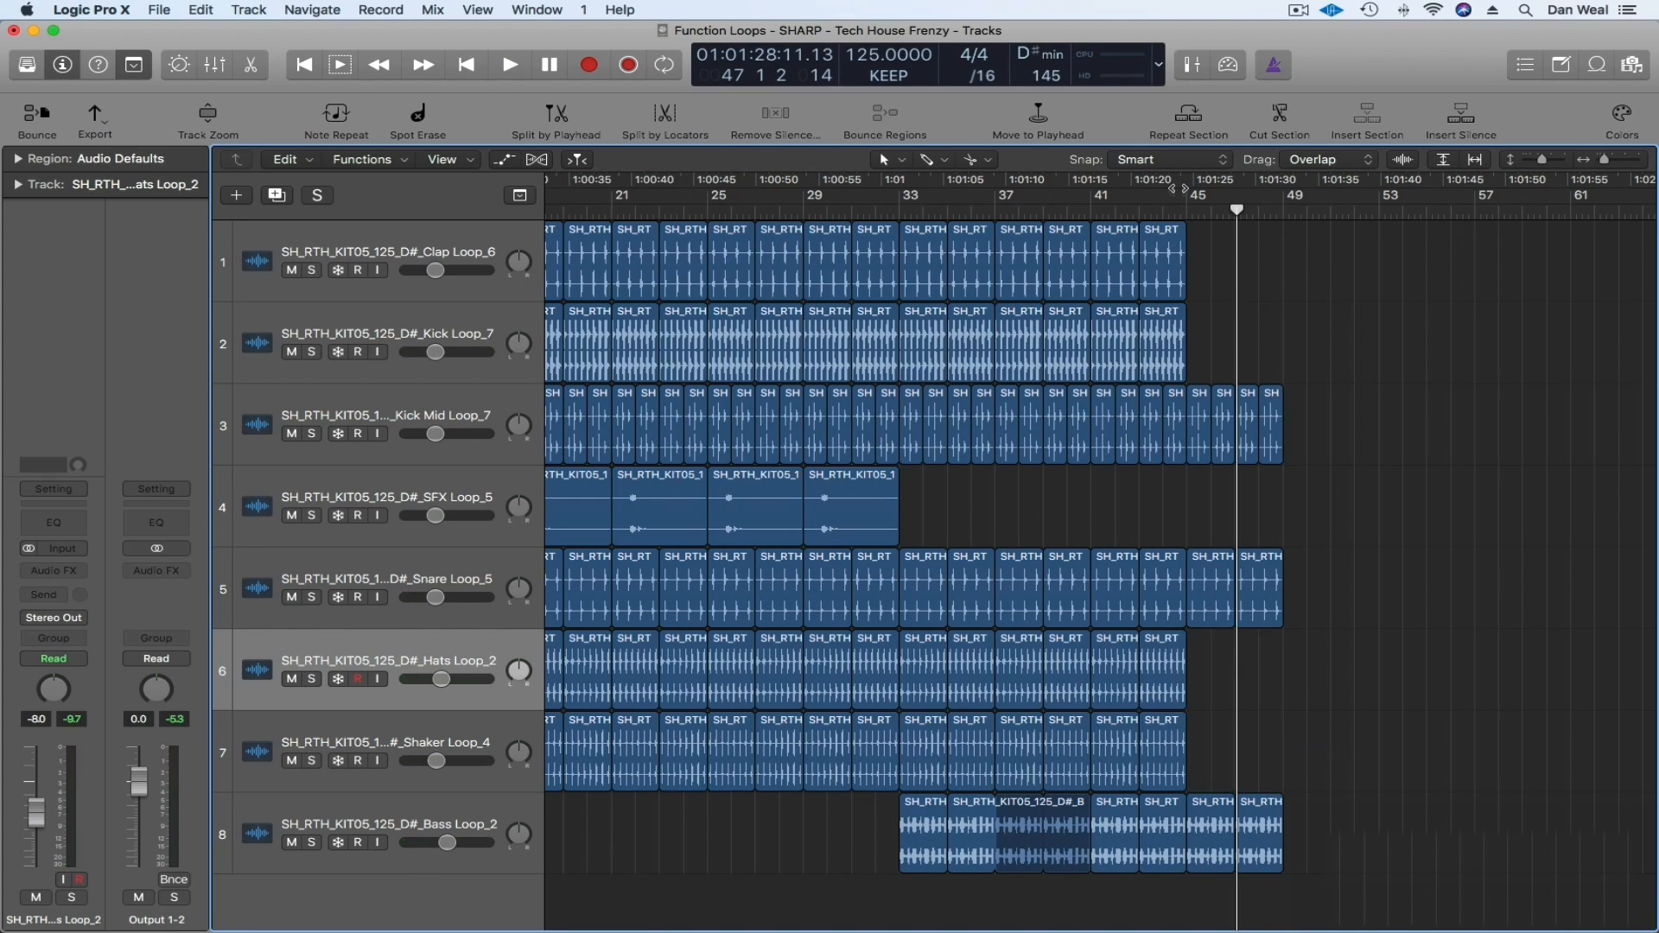
- Play the breakdown from bar 45 and copy the kick and bass loops into bars 49 to 53
key(space)
key(super+Left)
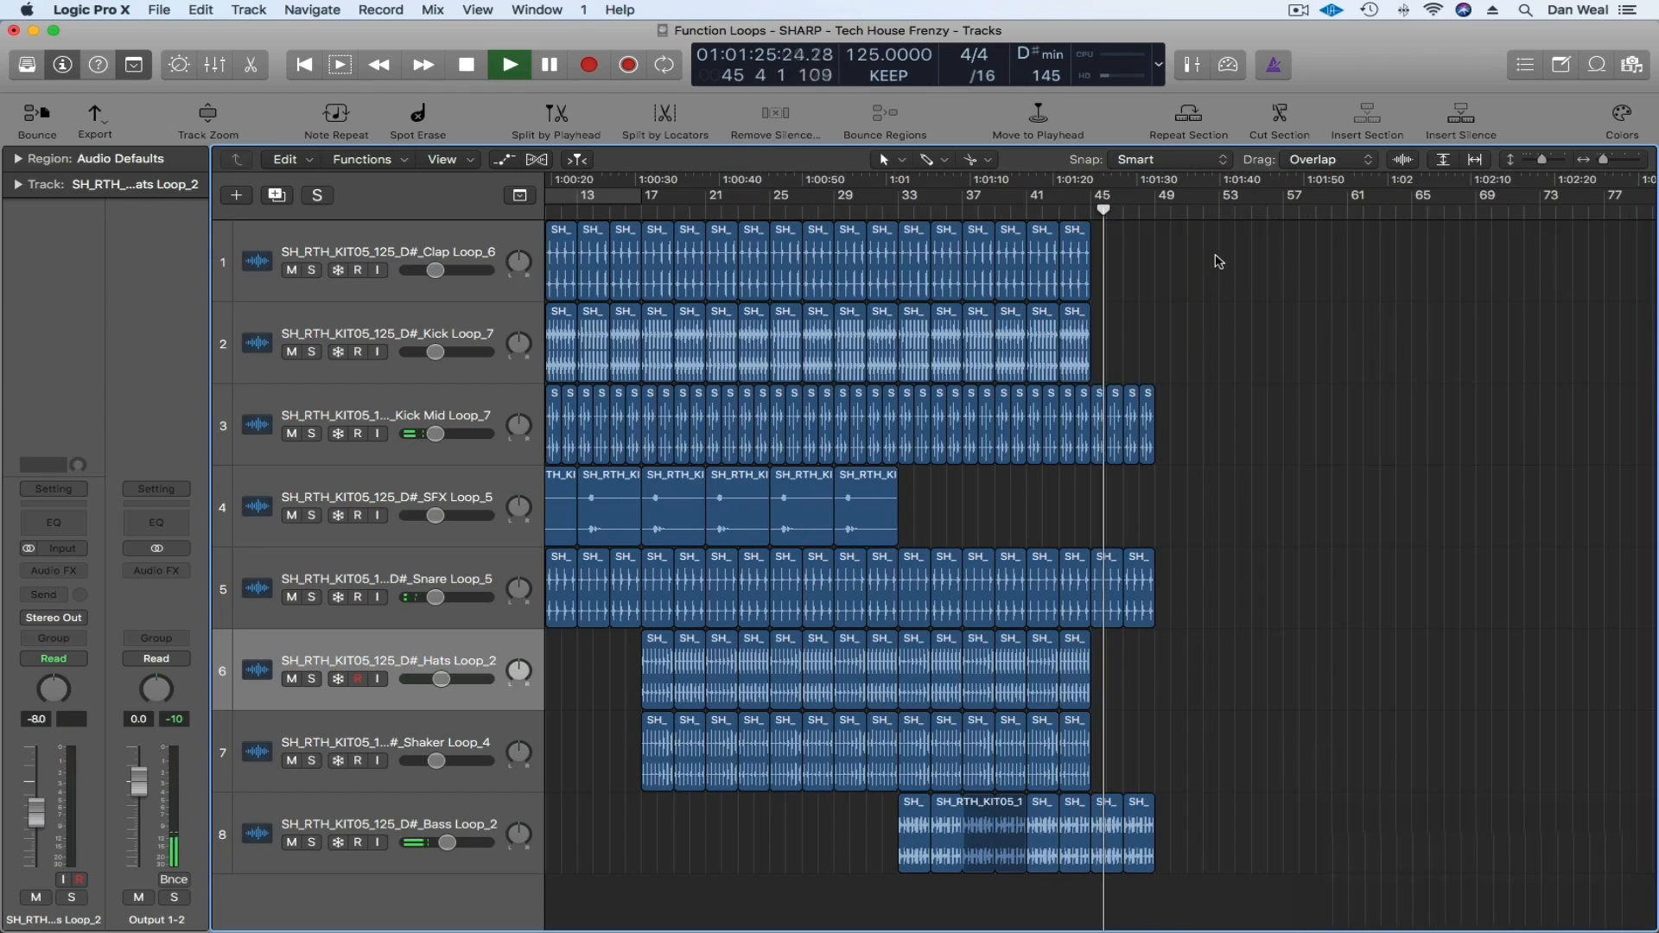
key(super+Right)
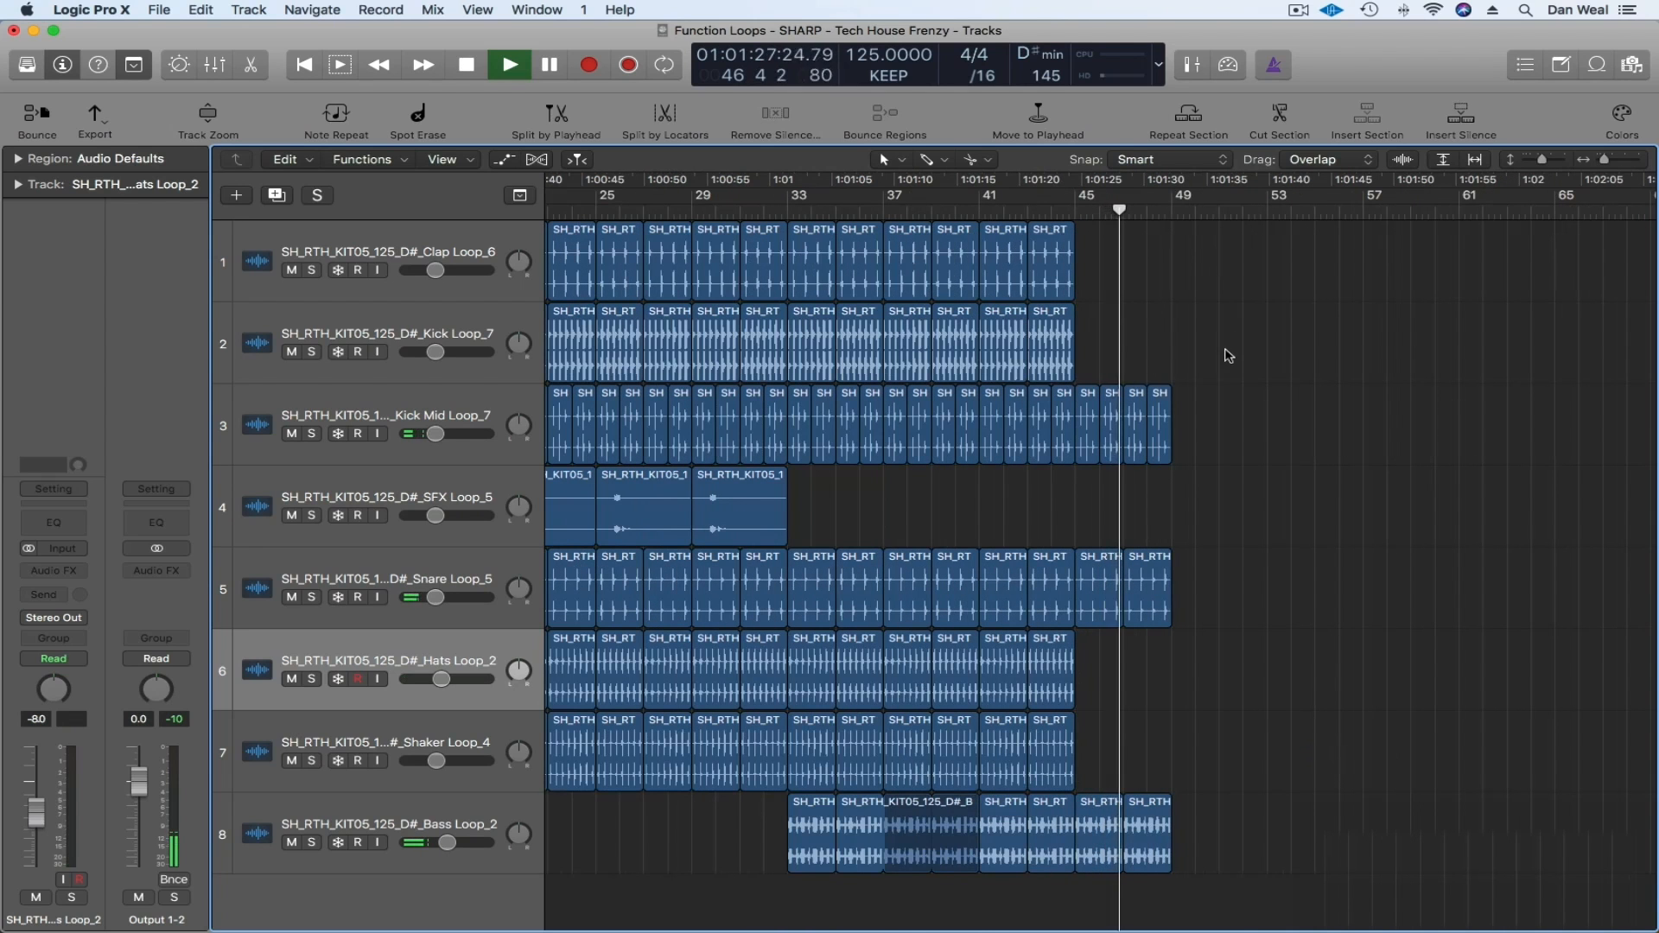
drag(1228, 355, 1205, 834)
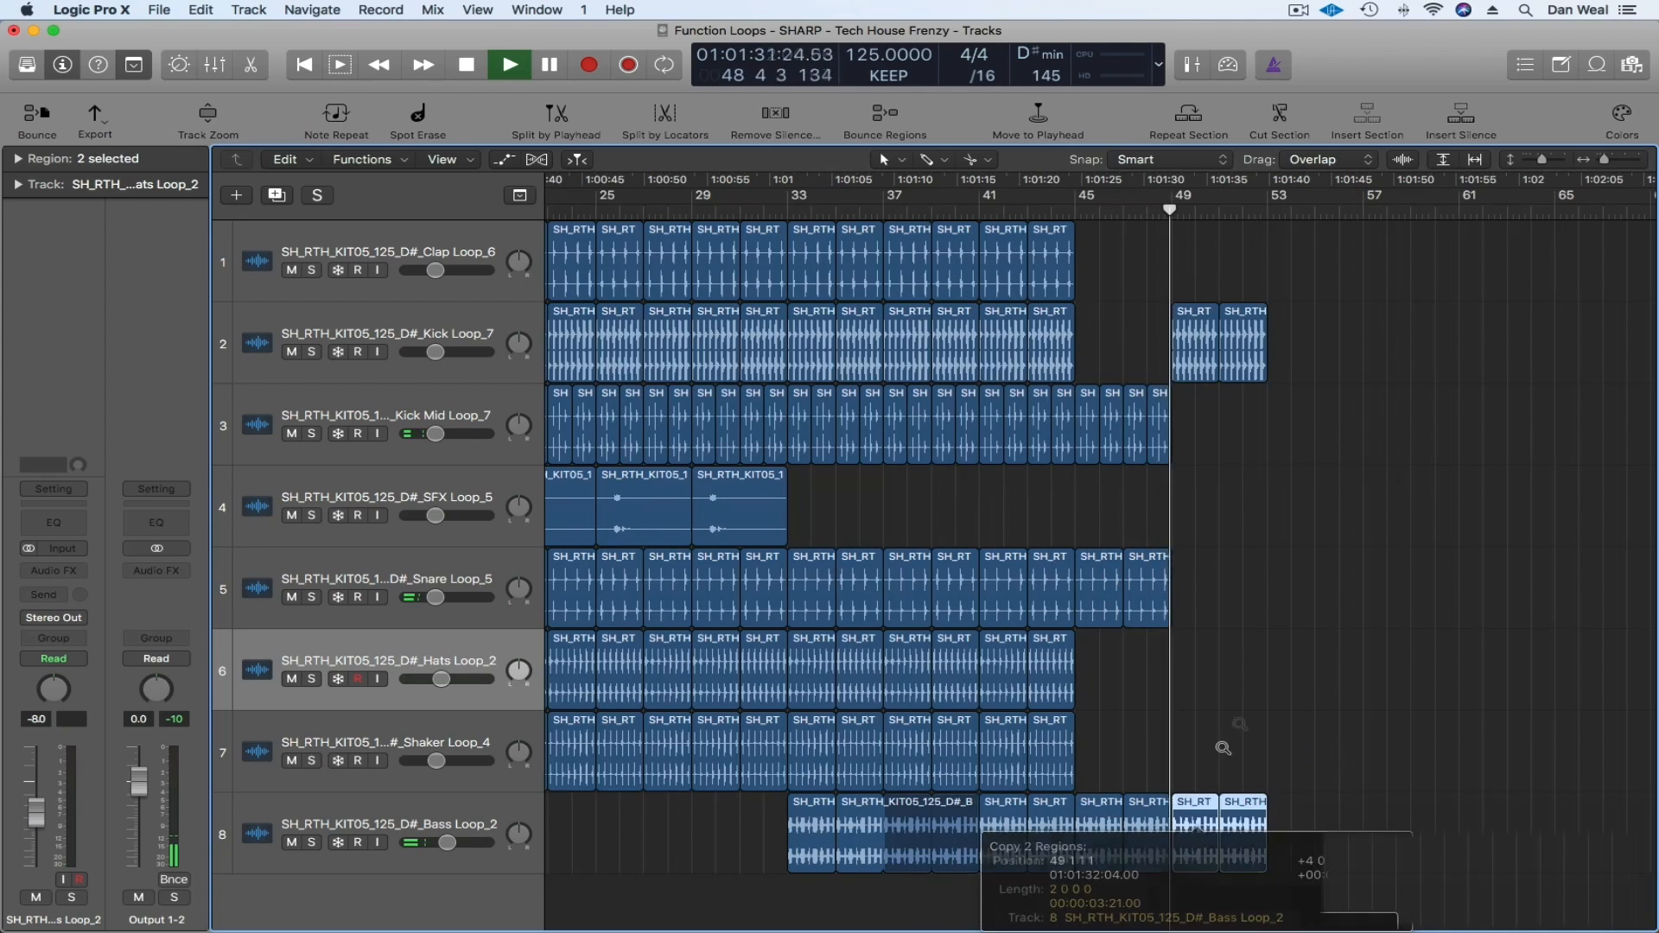
- Copy the clap and kick mid loops into bars 49 to 53
click(1344, 571)
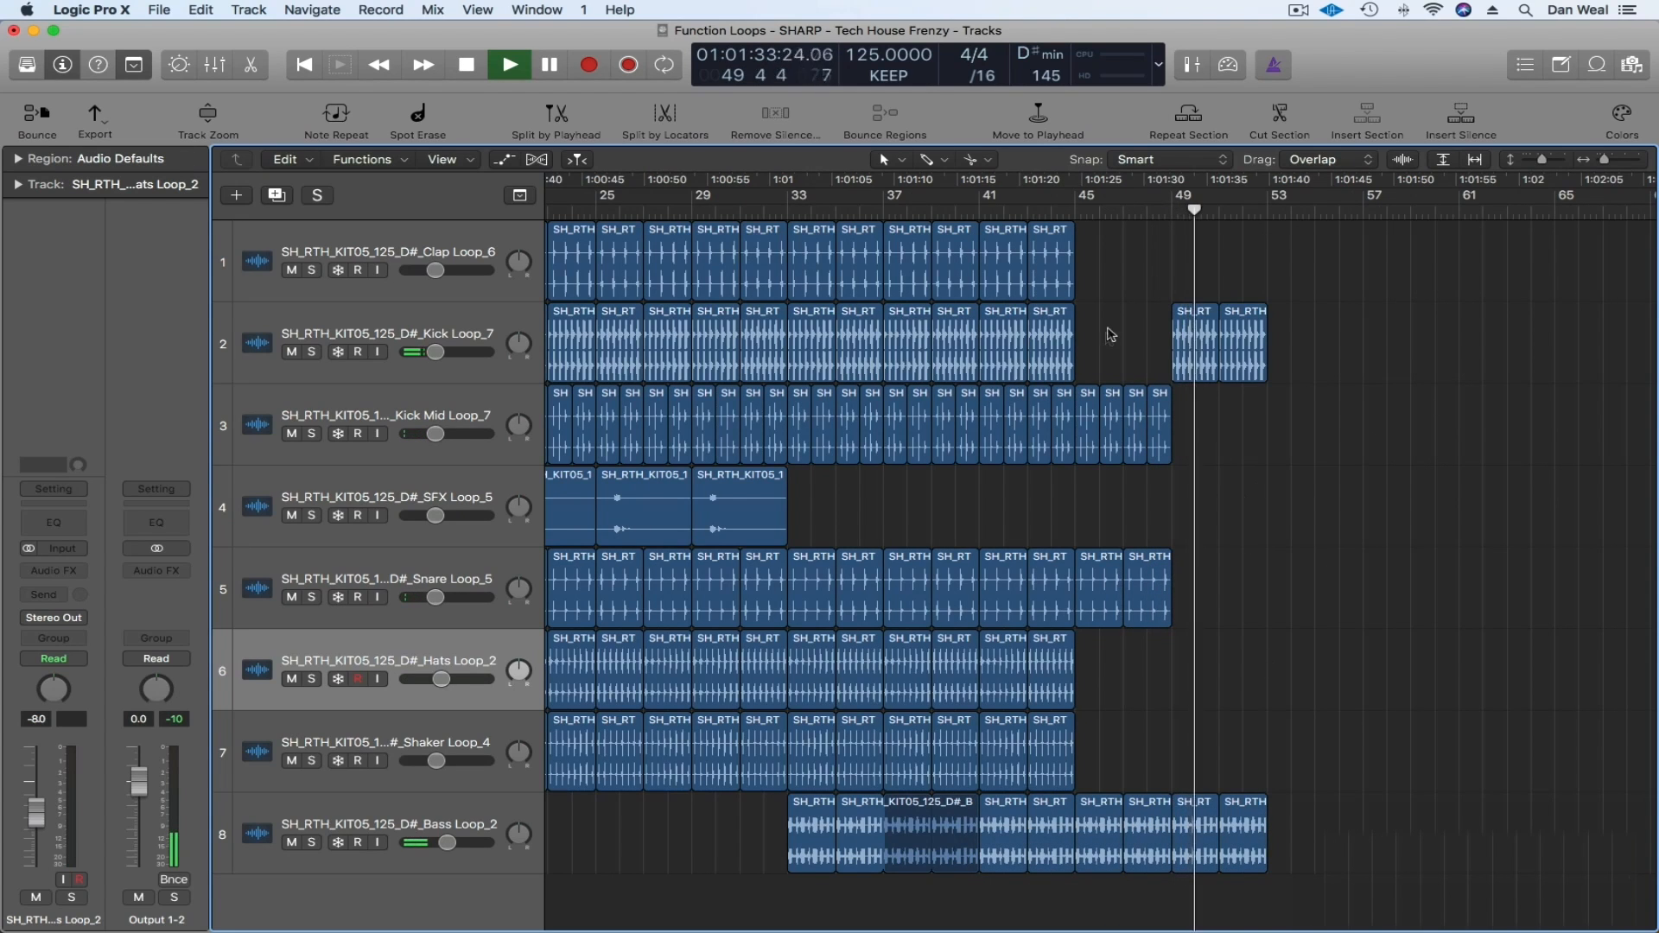
drag(1128, 298, 1197, 259)
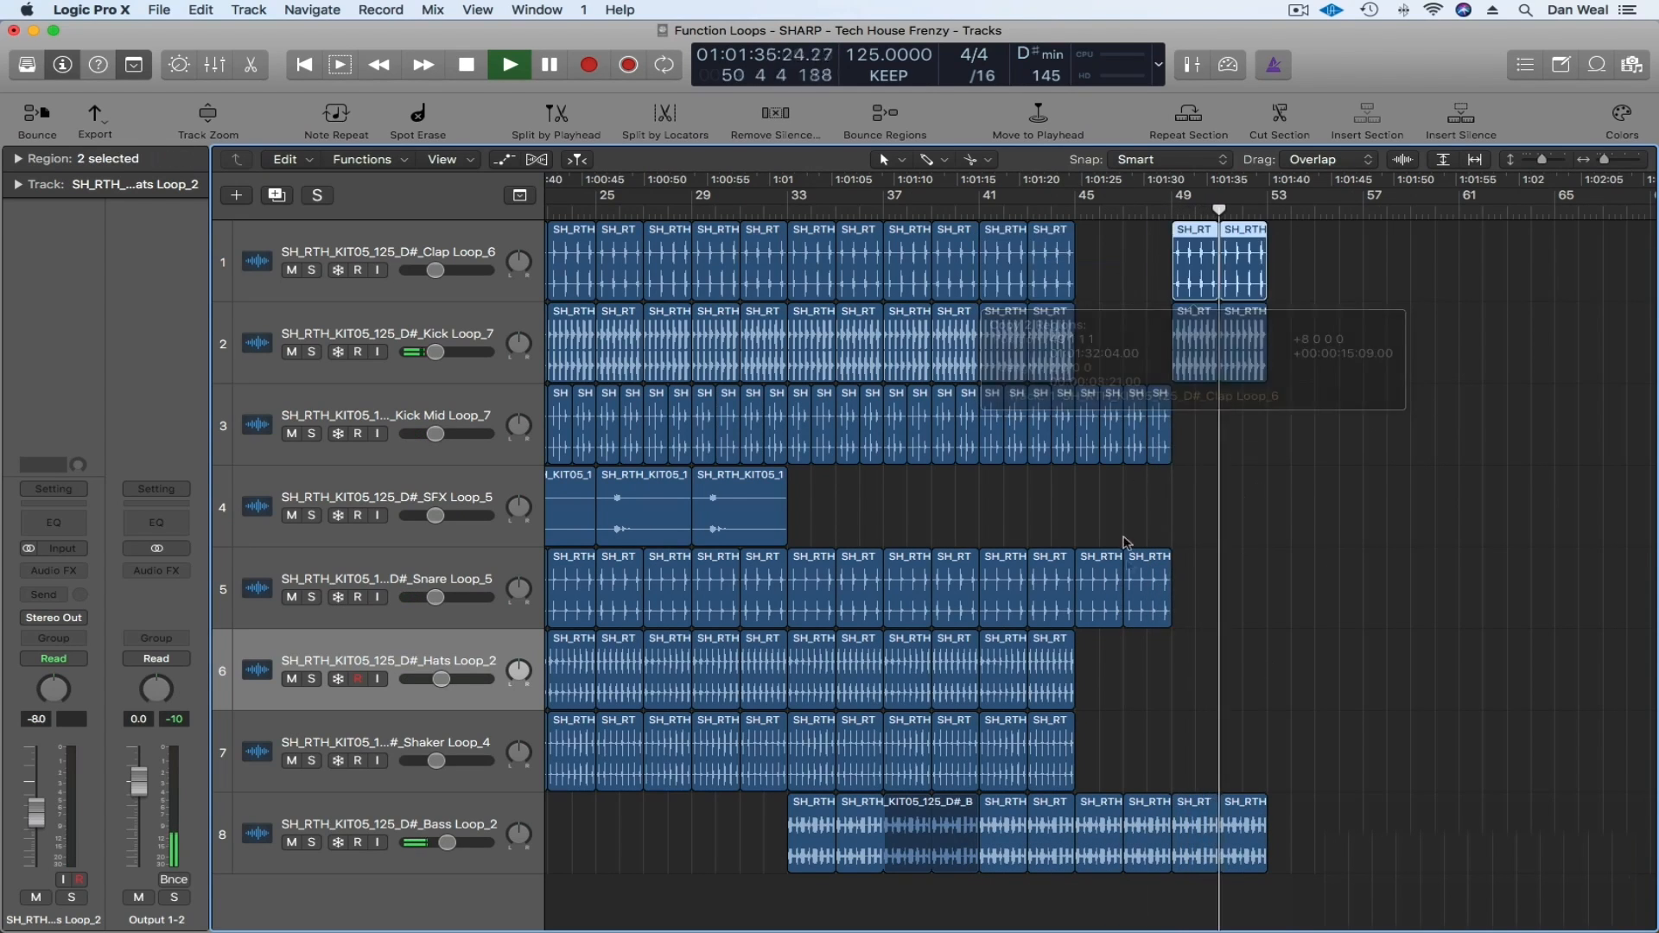
scroll(1269, 520, right, 3)
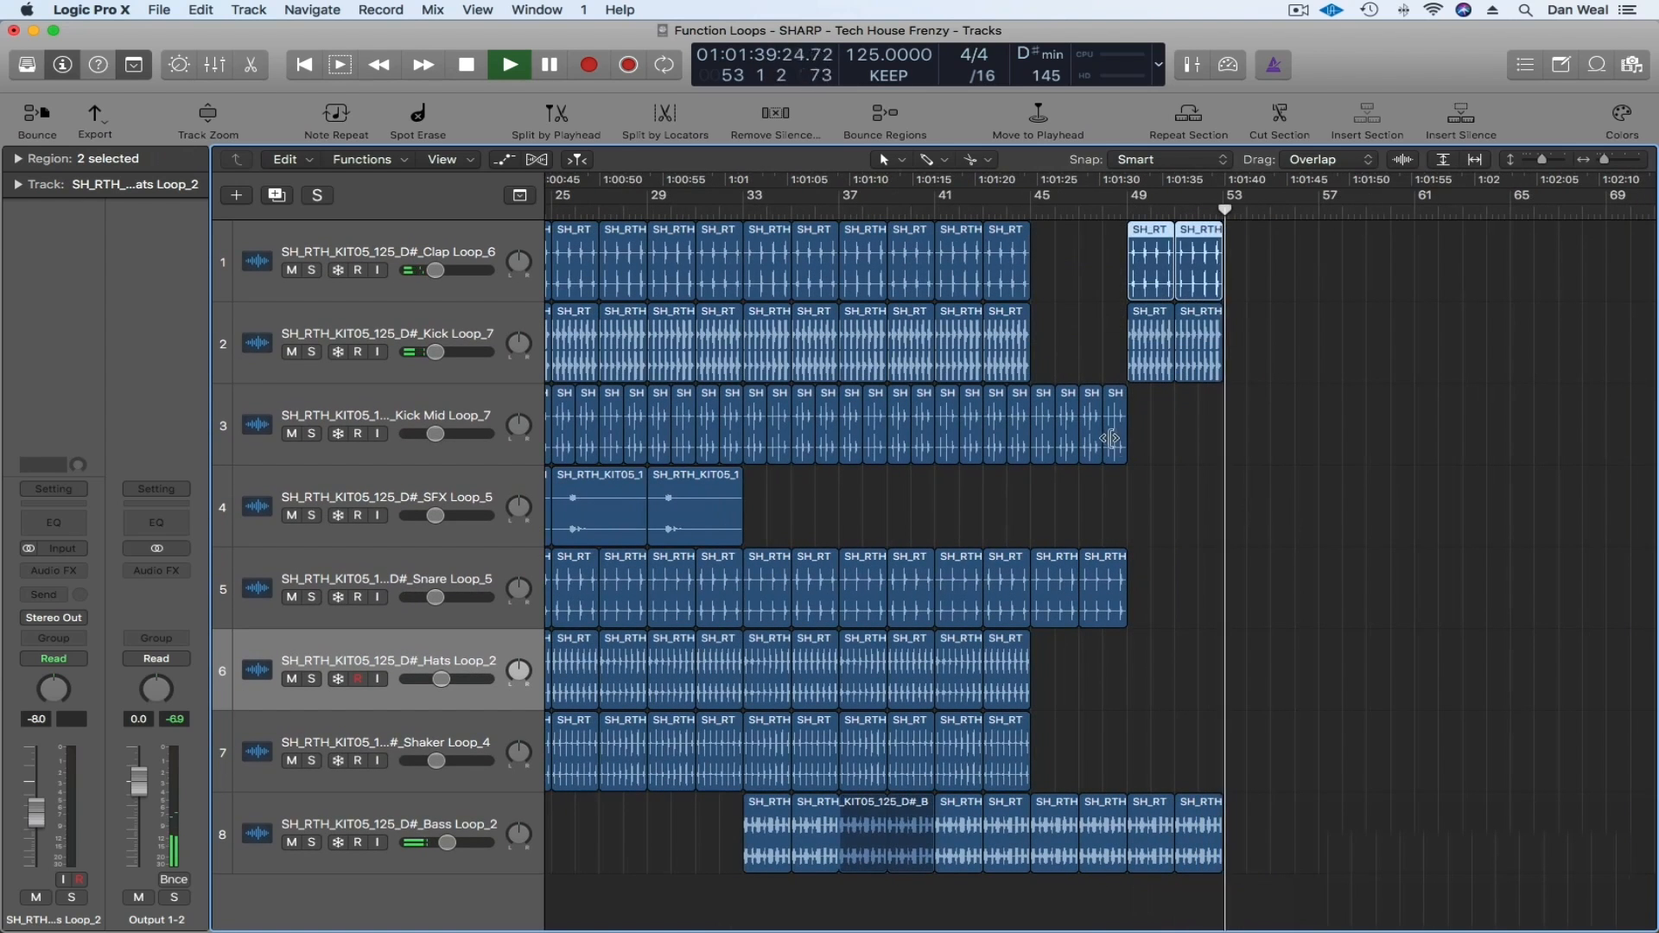
drag(1125, 468, 1199, 455)
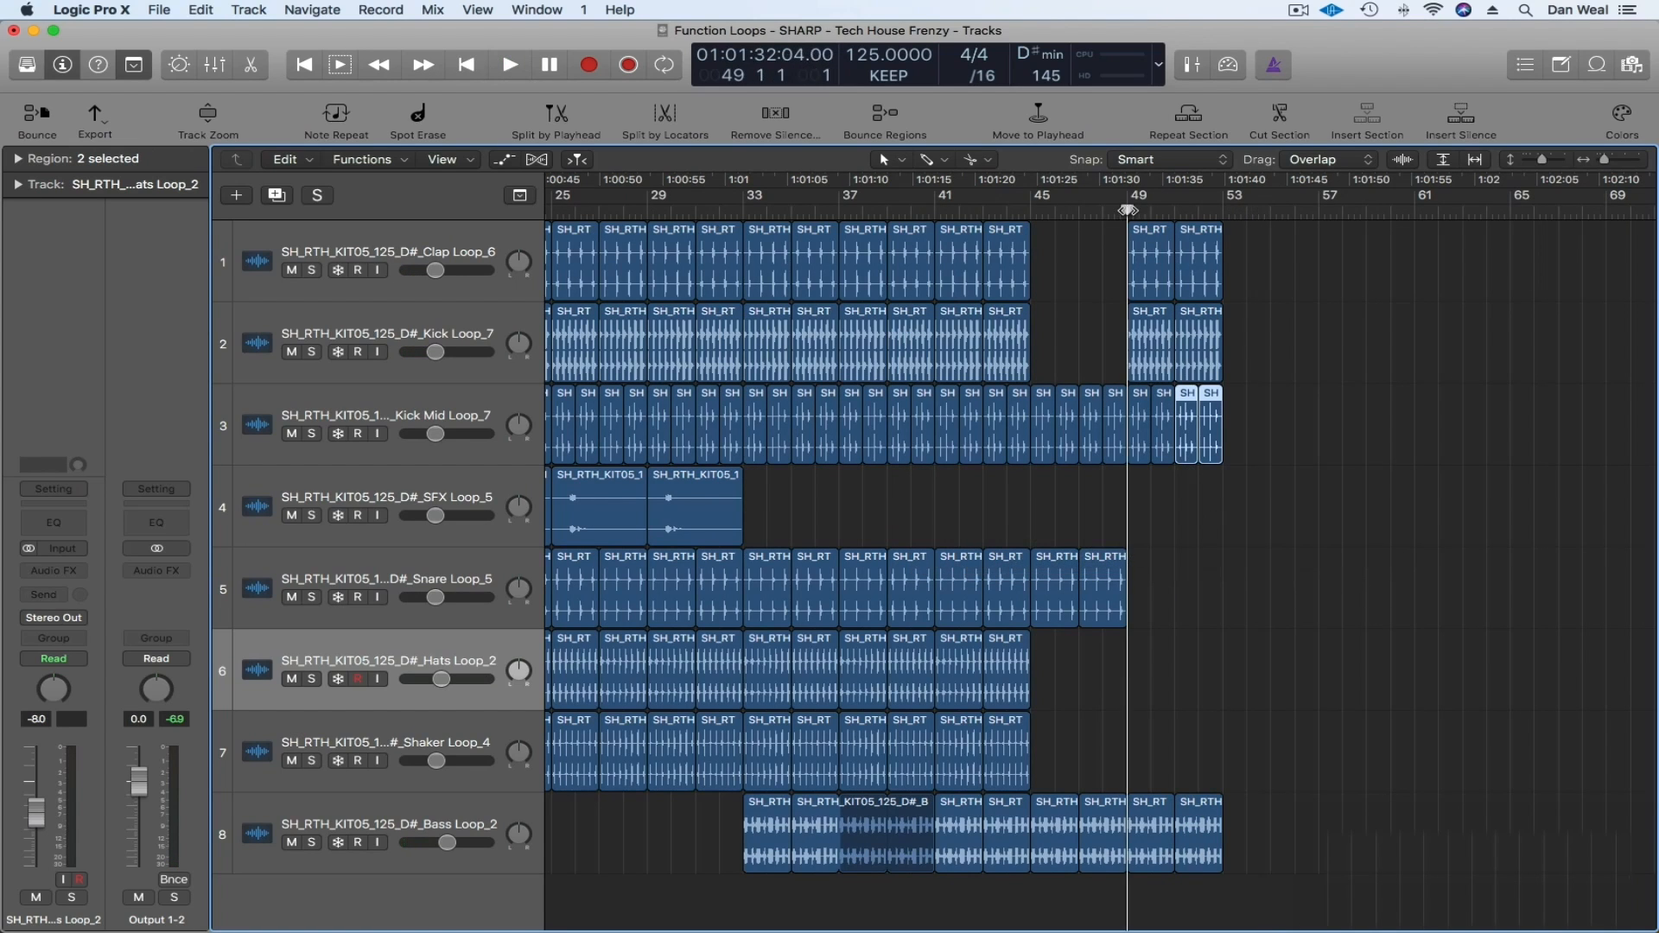
- Play the arrangement from bar 49 to check the newly copied clap, kick, kick mid and bass regions
key(space)
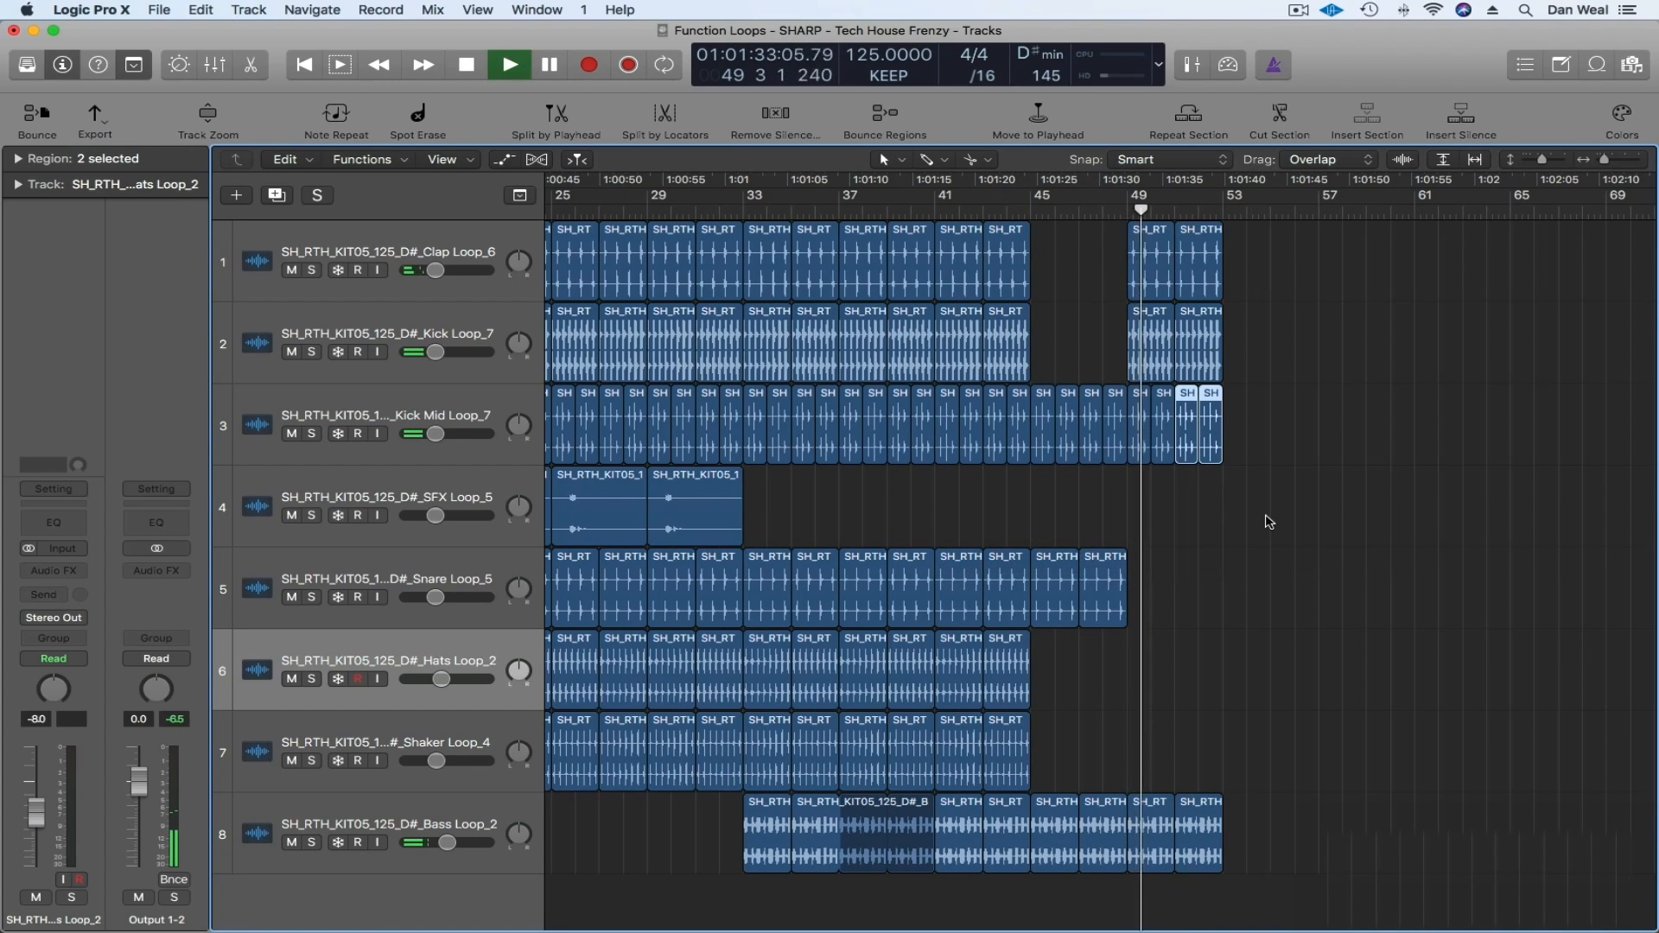
key(super+Left)
key(super+Left)
key(super+Left)
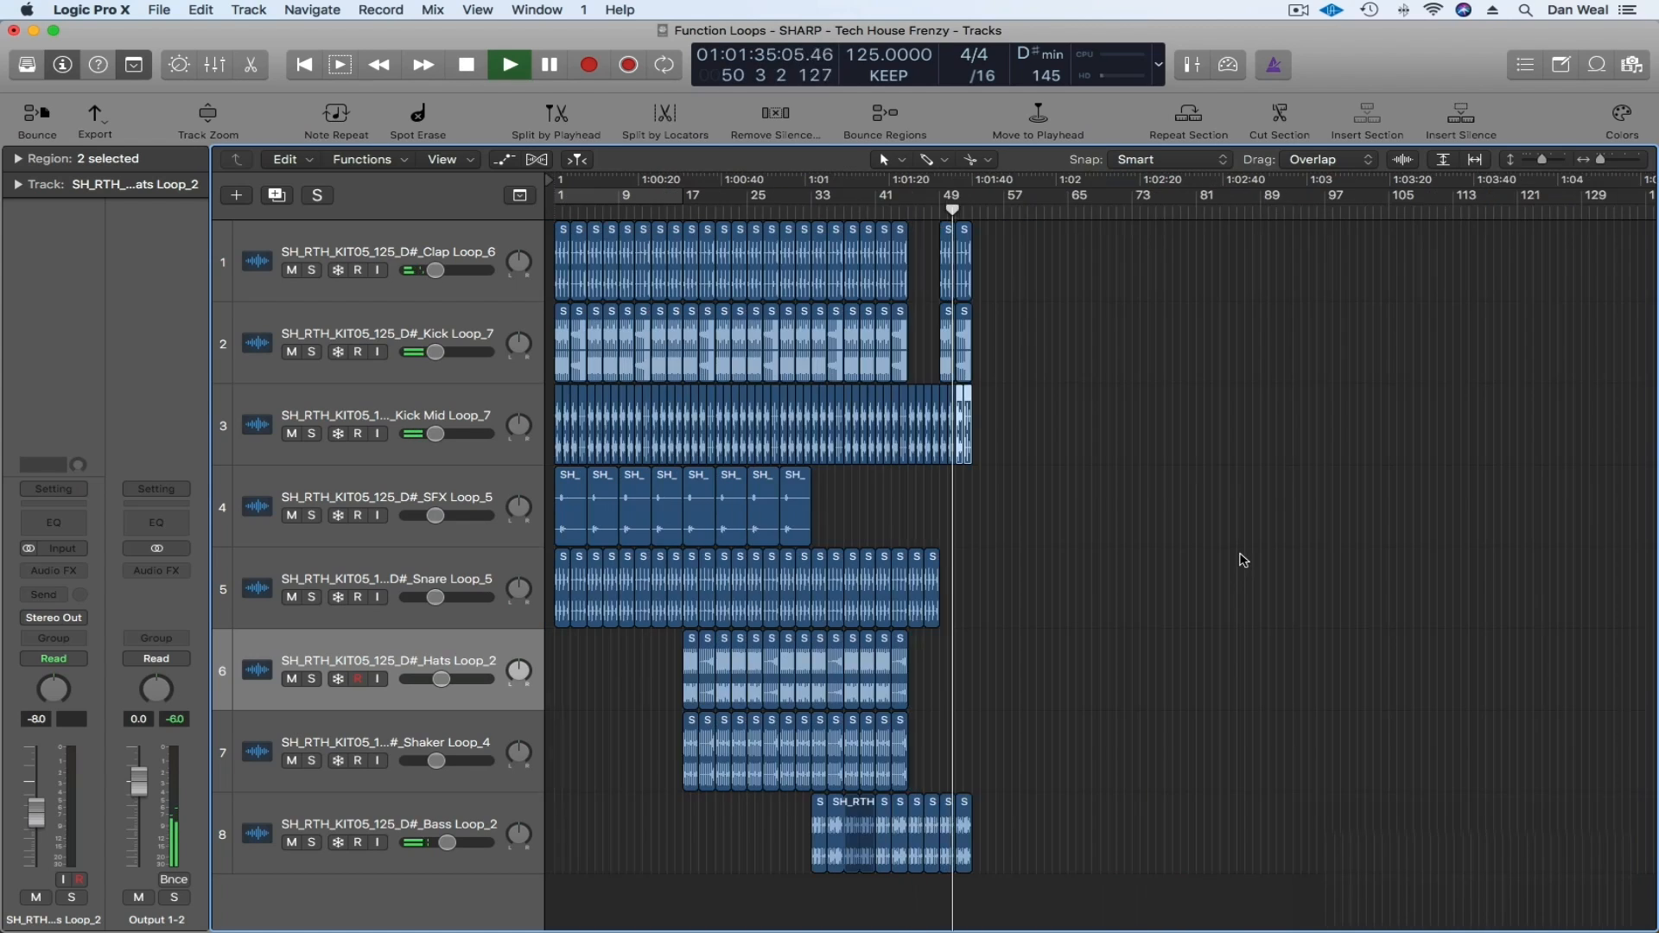
key(super+Right)
key(super+Right)
key(super+Right)
scroll(1279, 622, right, 4)
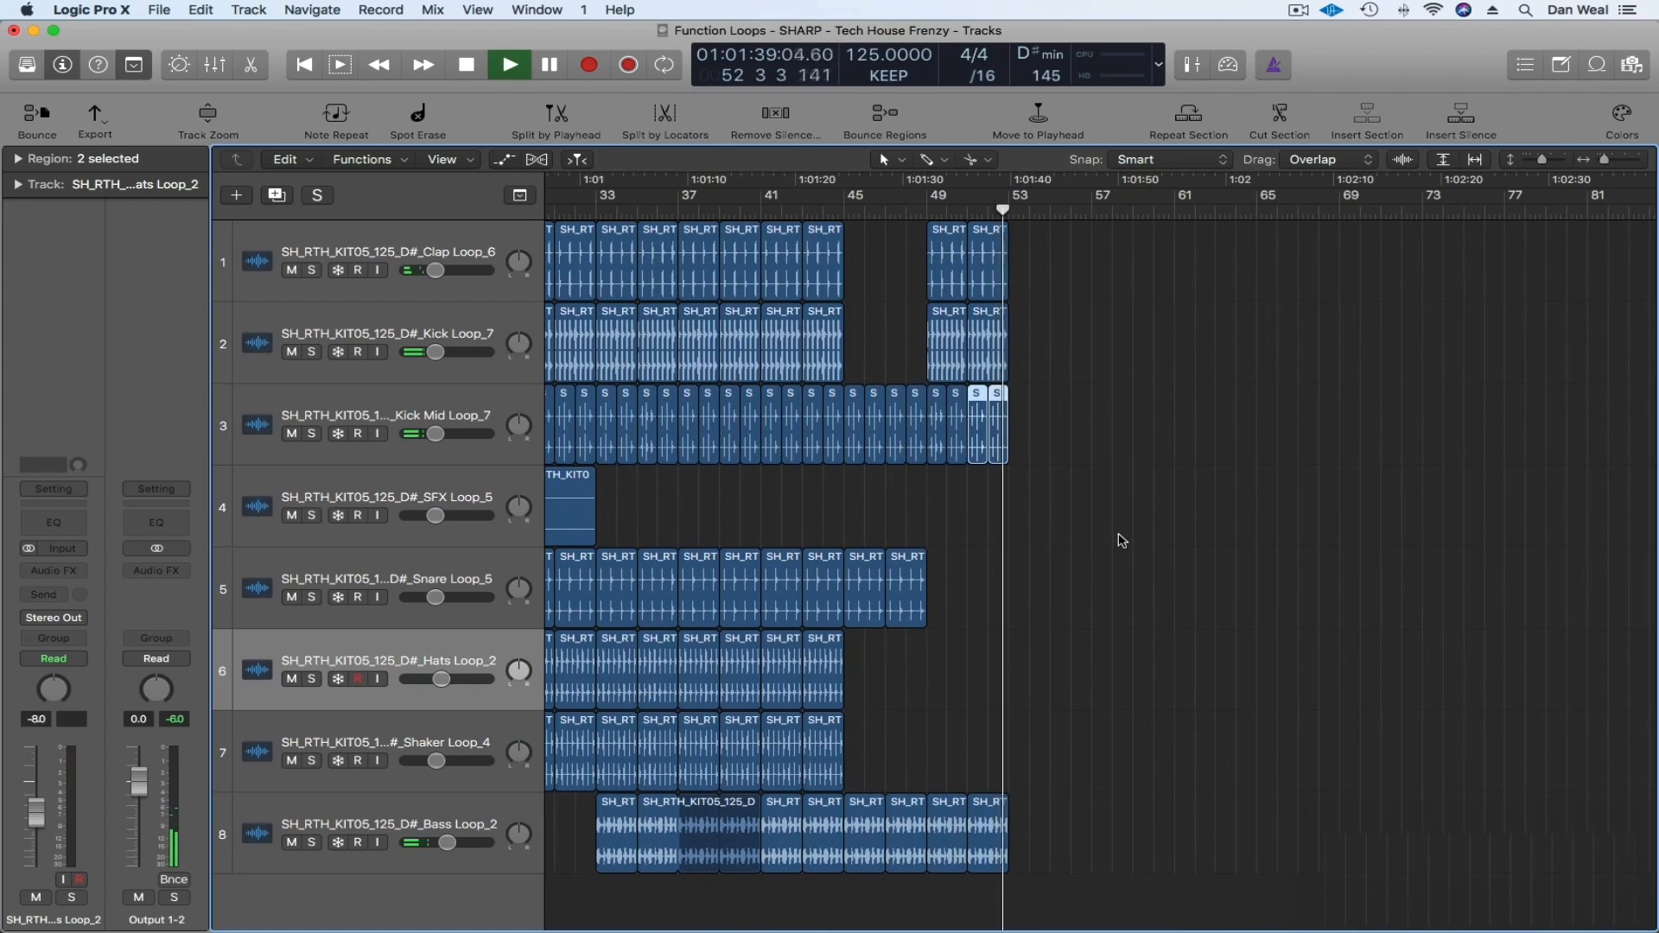
key(space)
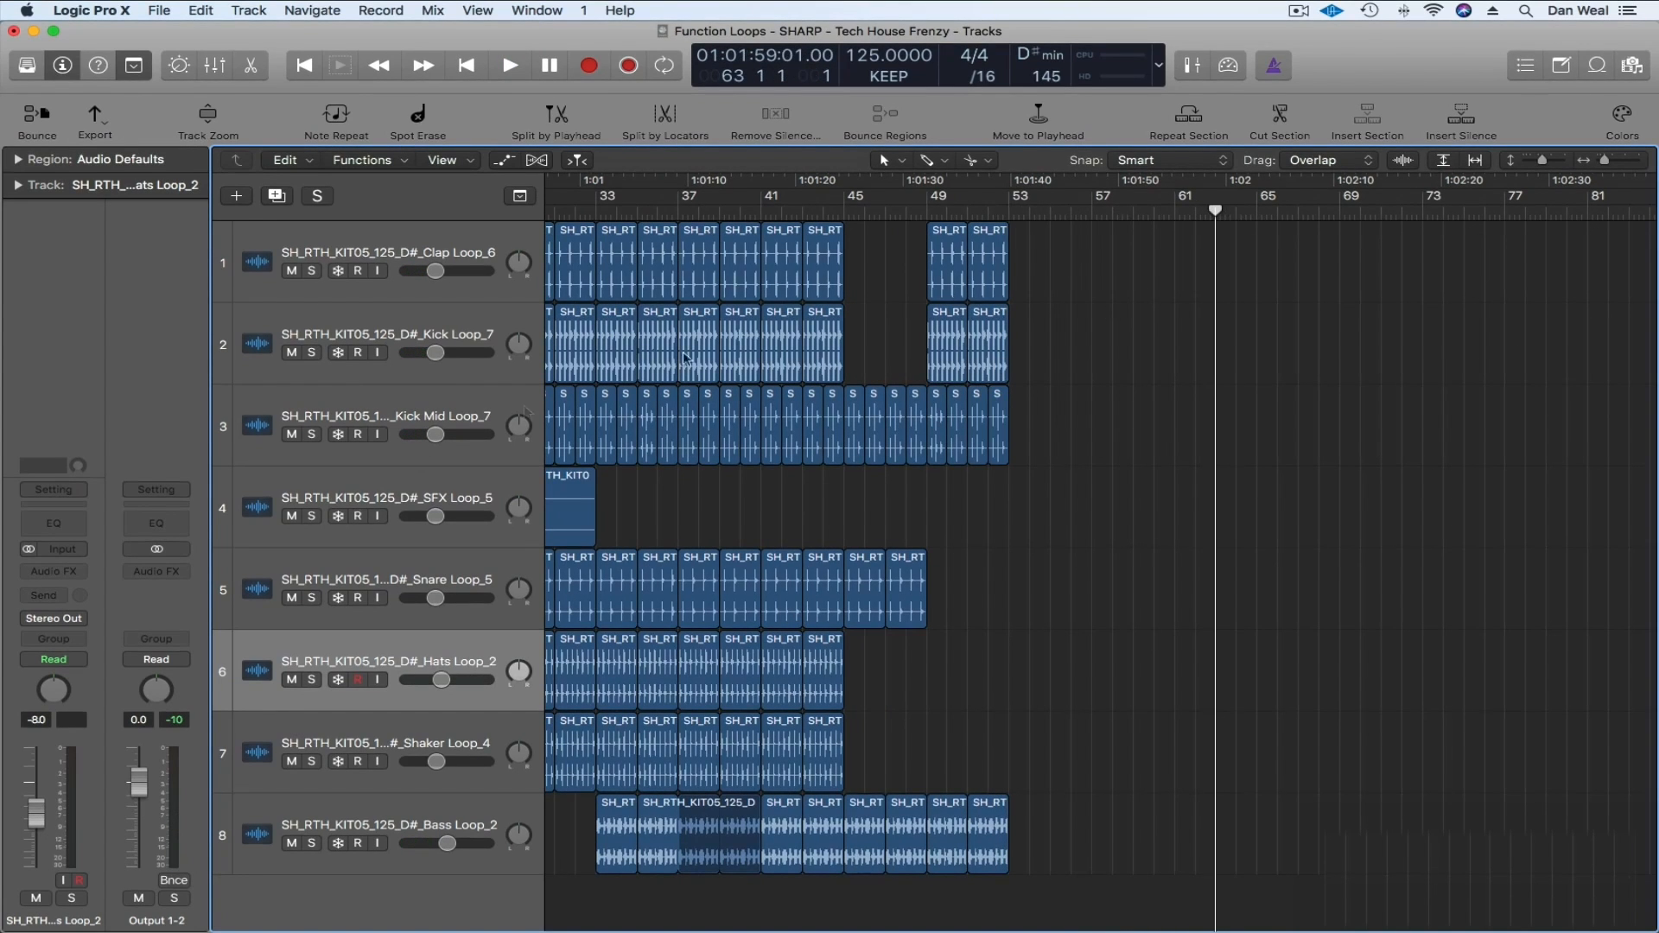
drag(1093, 864, 1032, 278)
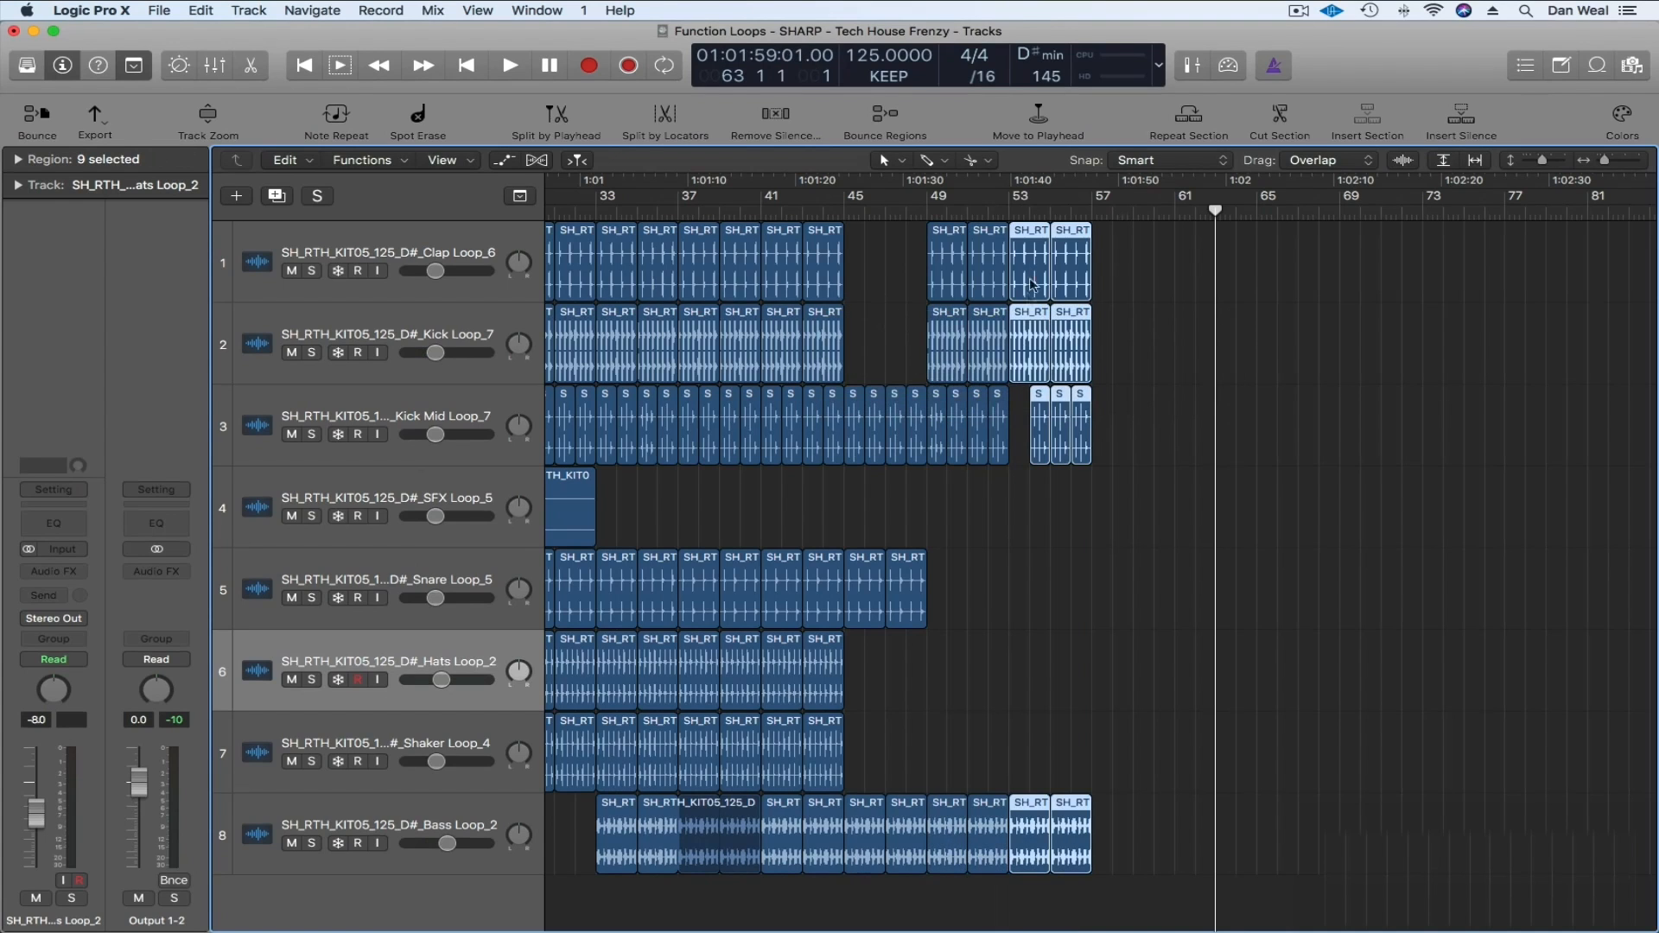
click(1026, 459)
key(super+z)
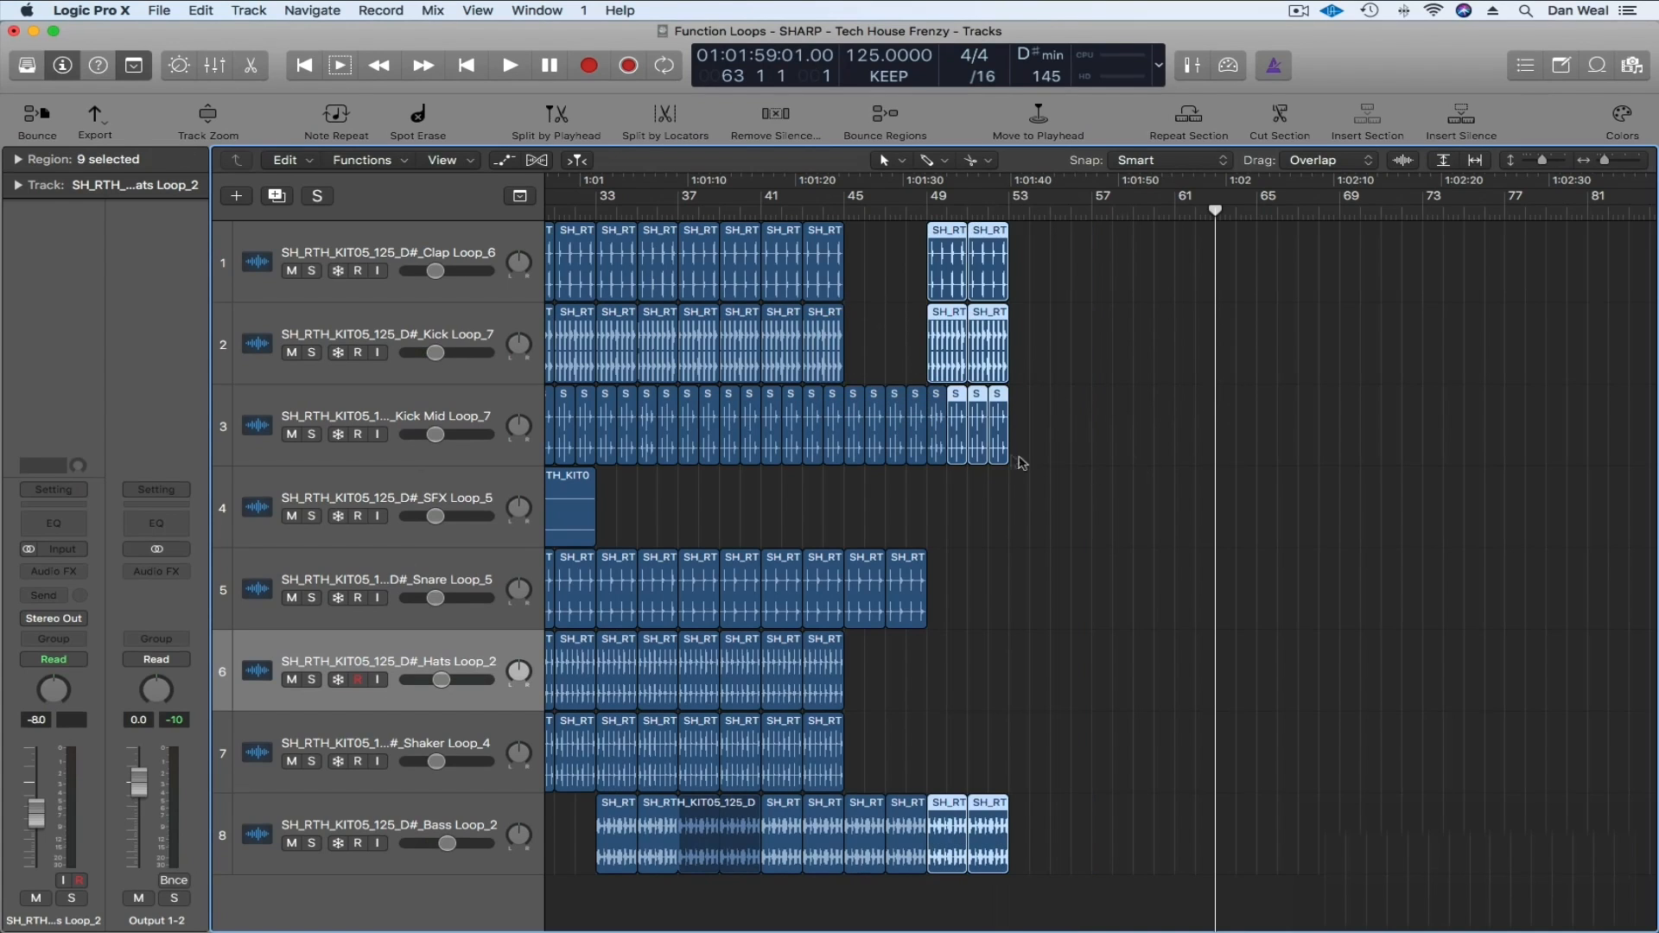
- Continue the clap, kick, kick mid and bass regions from bar 53 through to bar 65 with copies
drag(974, 277, 1191, 278)
click(992, 666)
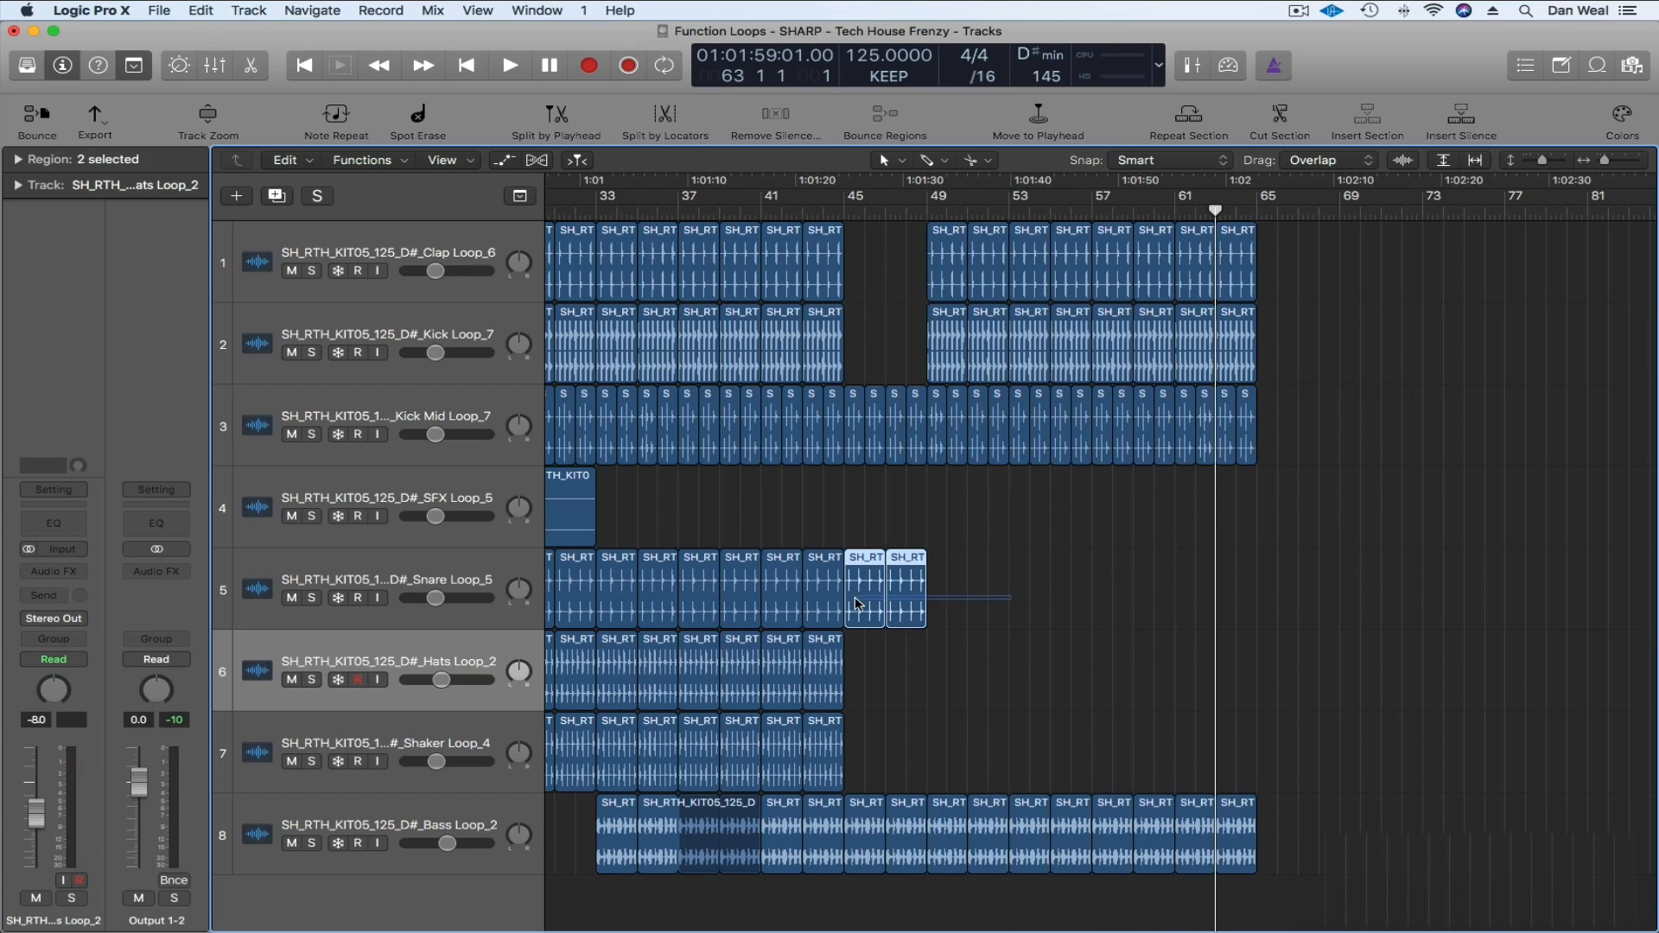
drag(854, 598, 855, 598)
mouse_move(864, 601)
mouse_down()
mouse_move(928, 602)
mouse_move(864, 602)
mouse_up()
key(l)
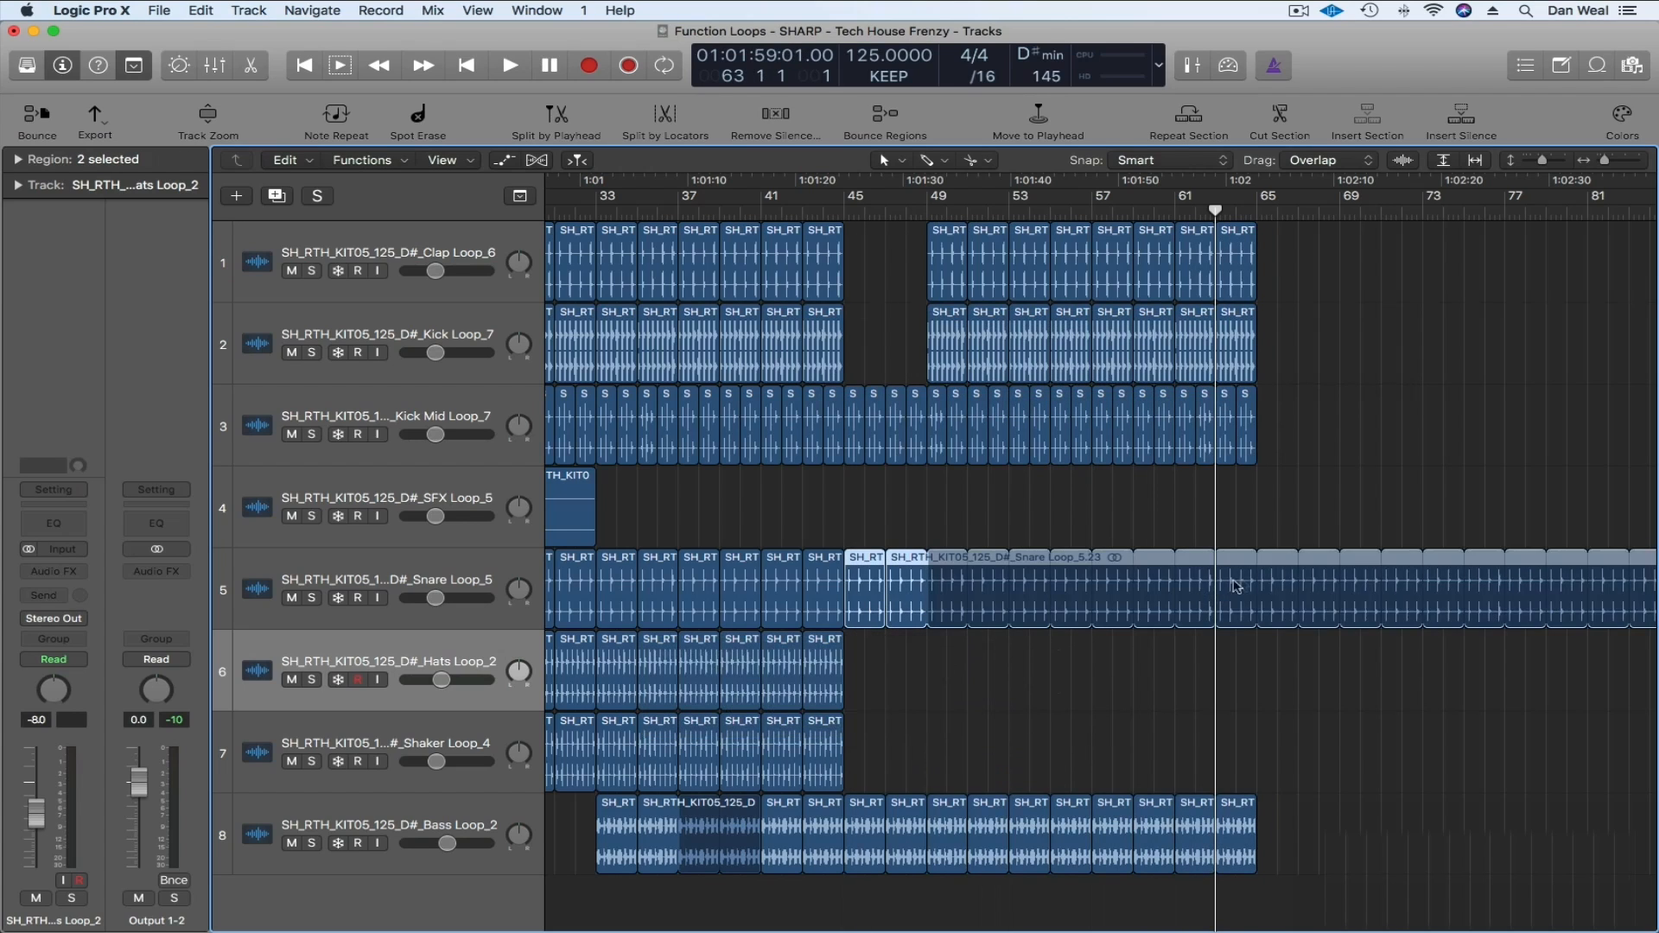
drag(1236, 587, 1257, 605)
click(880, 759)
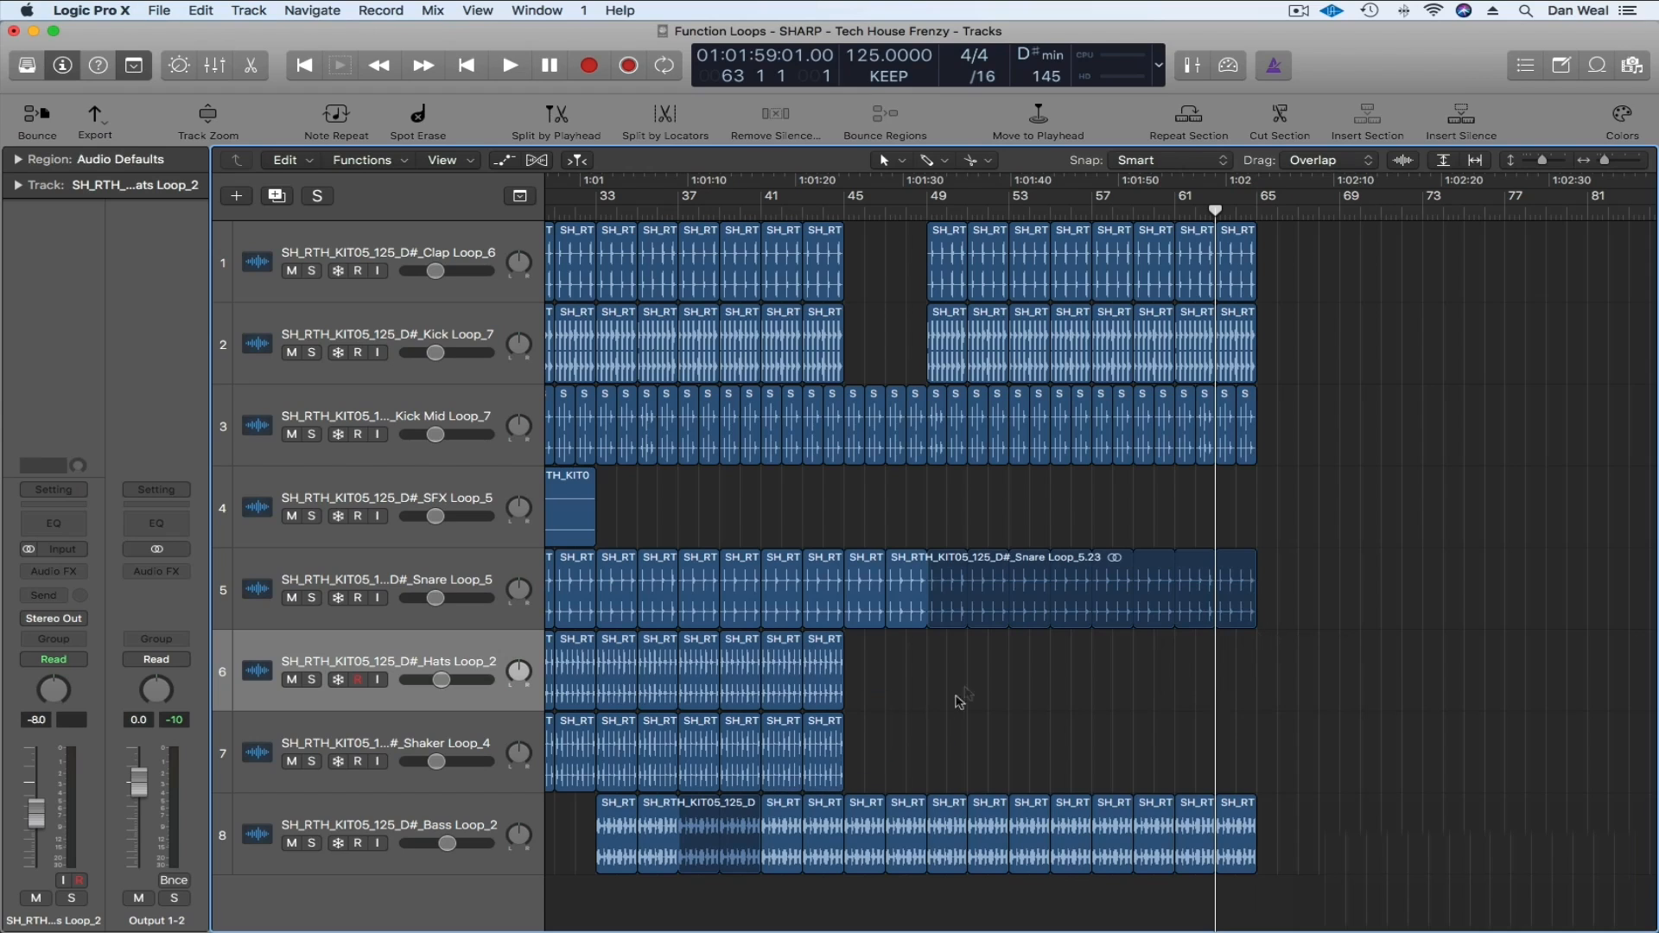
click(956, 626)
key(l)
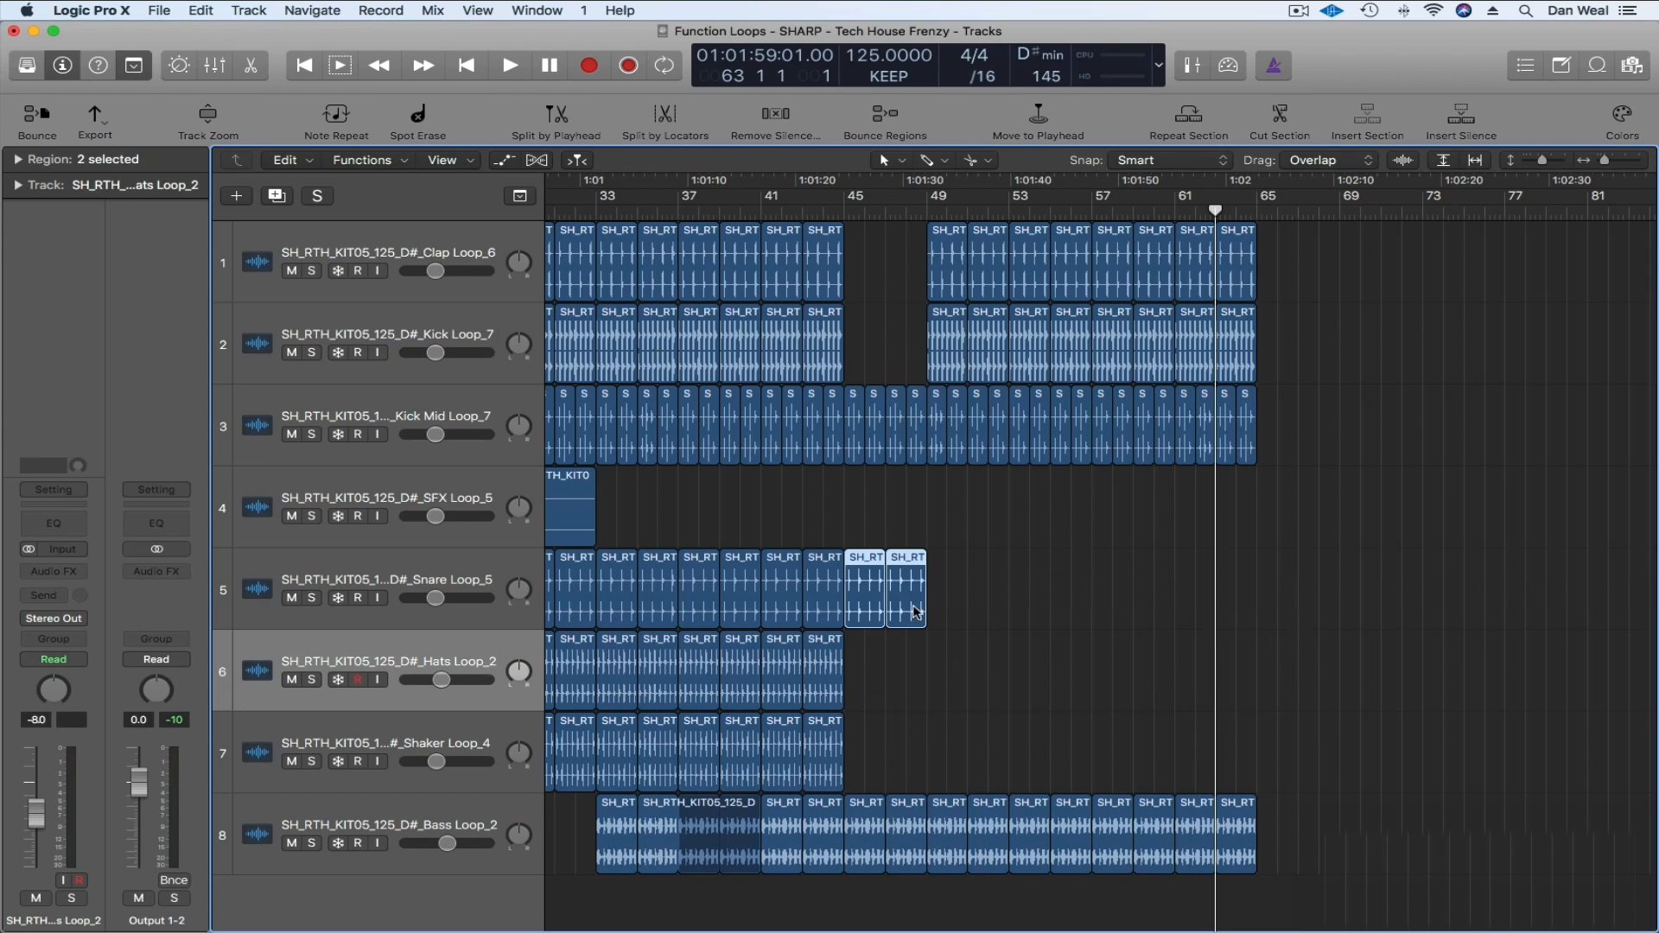
- Copy two snare regions to bar 57 and loop them to bar 65, and fill bars 57 to 65 with hats and shaker copies
drag(915, 611, 1163, 608)
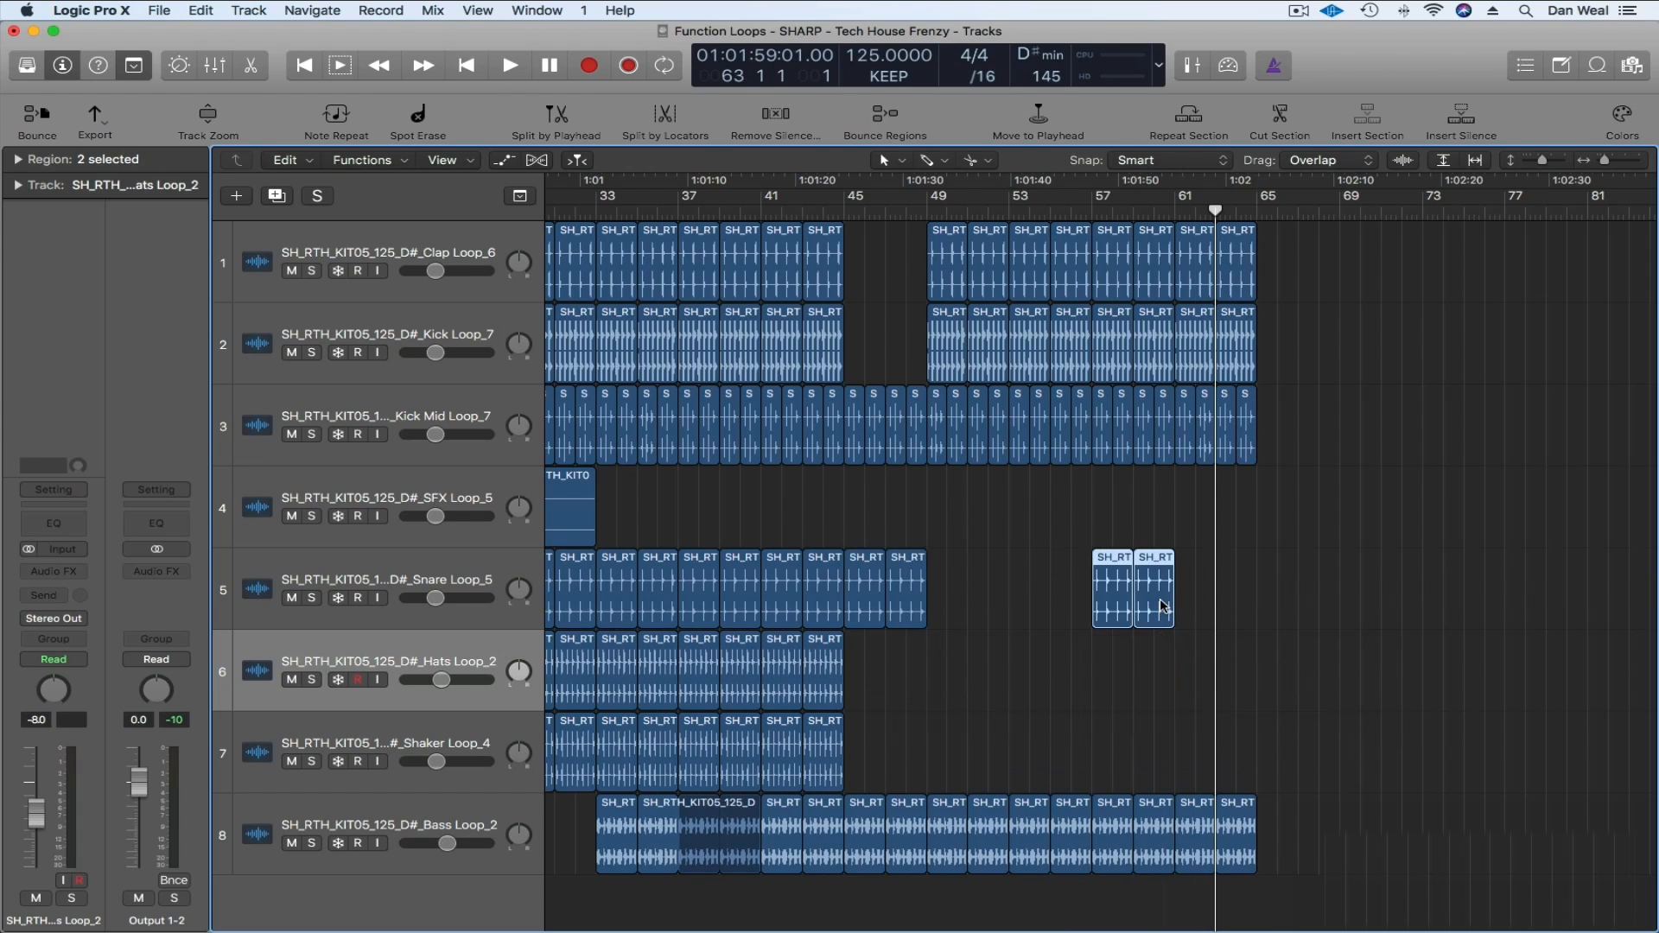
key(l)
drag(1287, 565, 1264, 570)
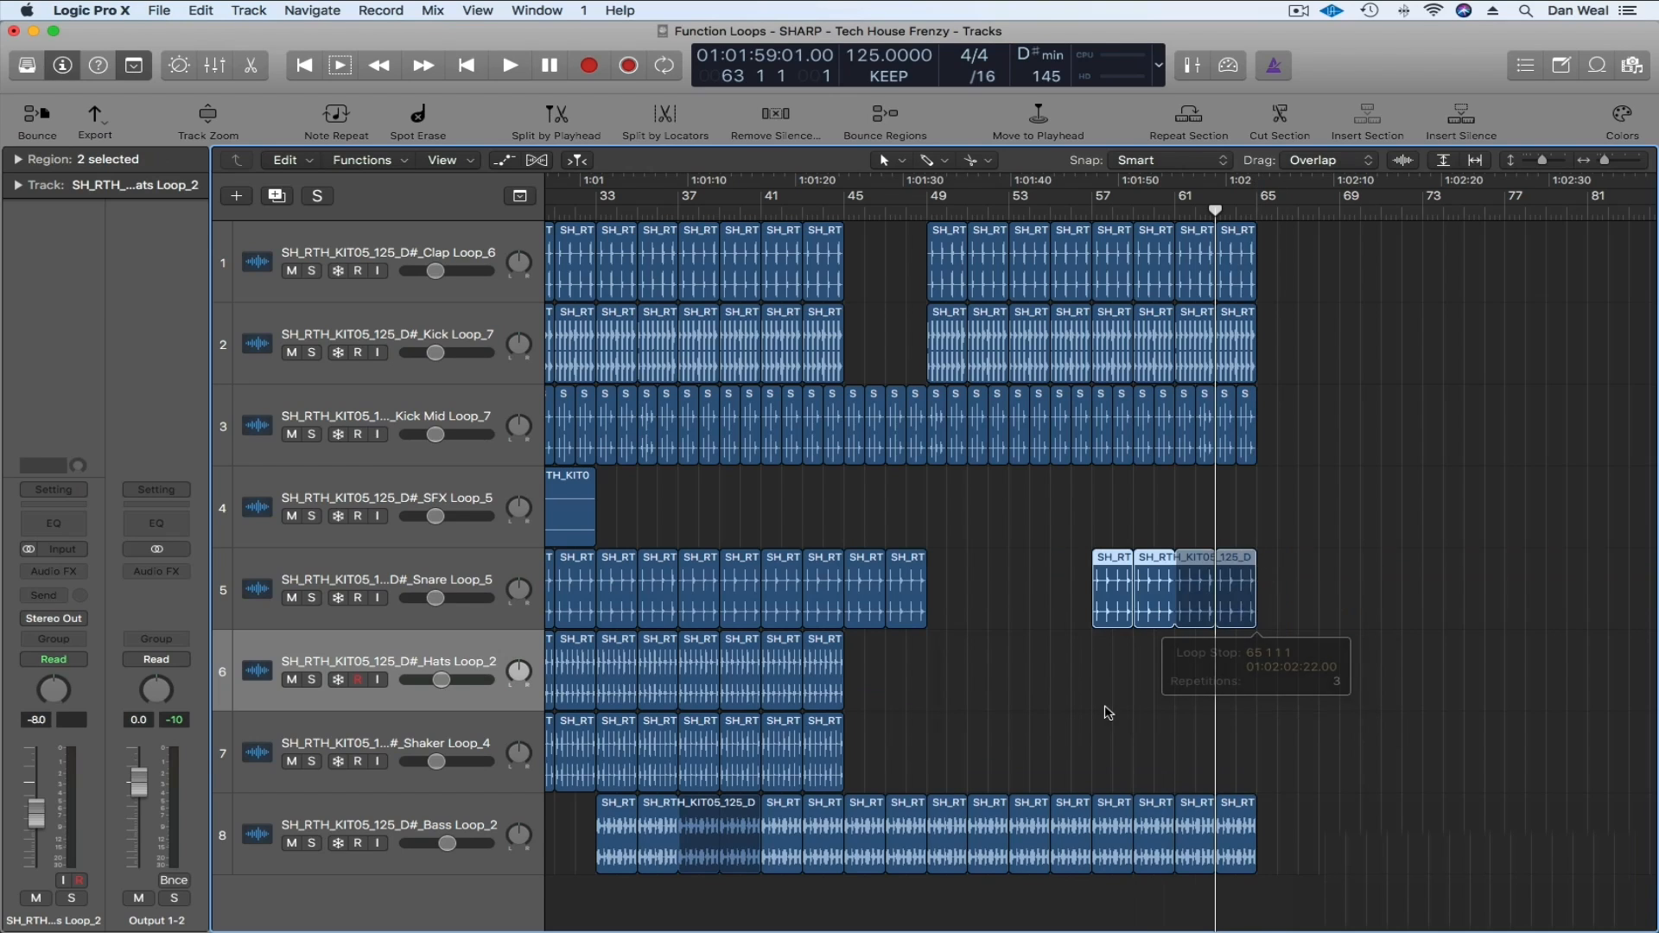
click(1106, 710)
drag(927, 766, 1116, 675)
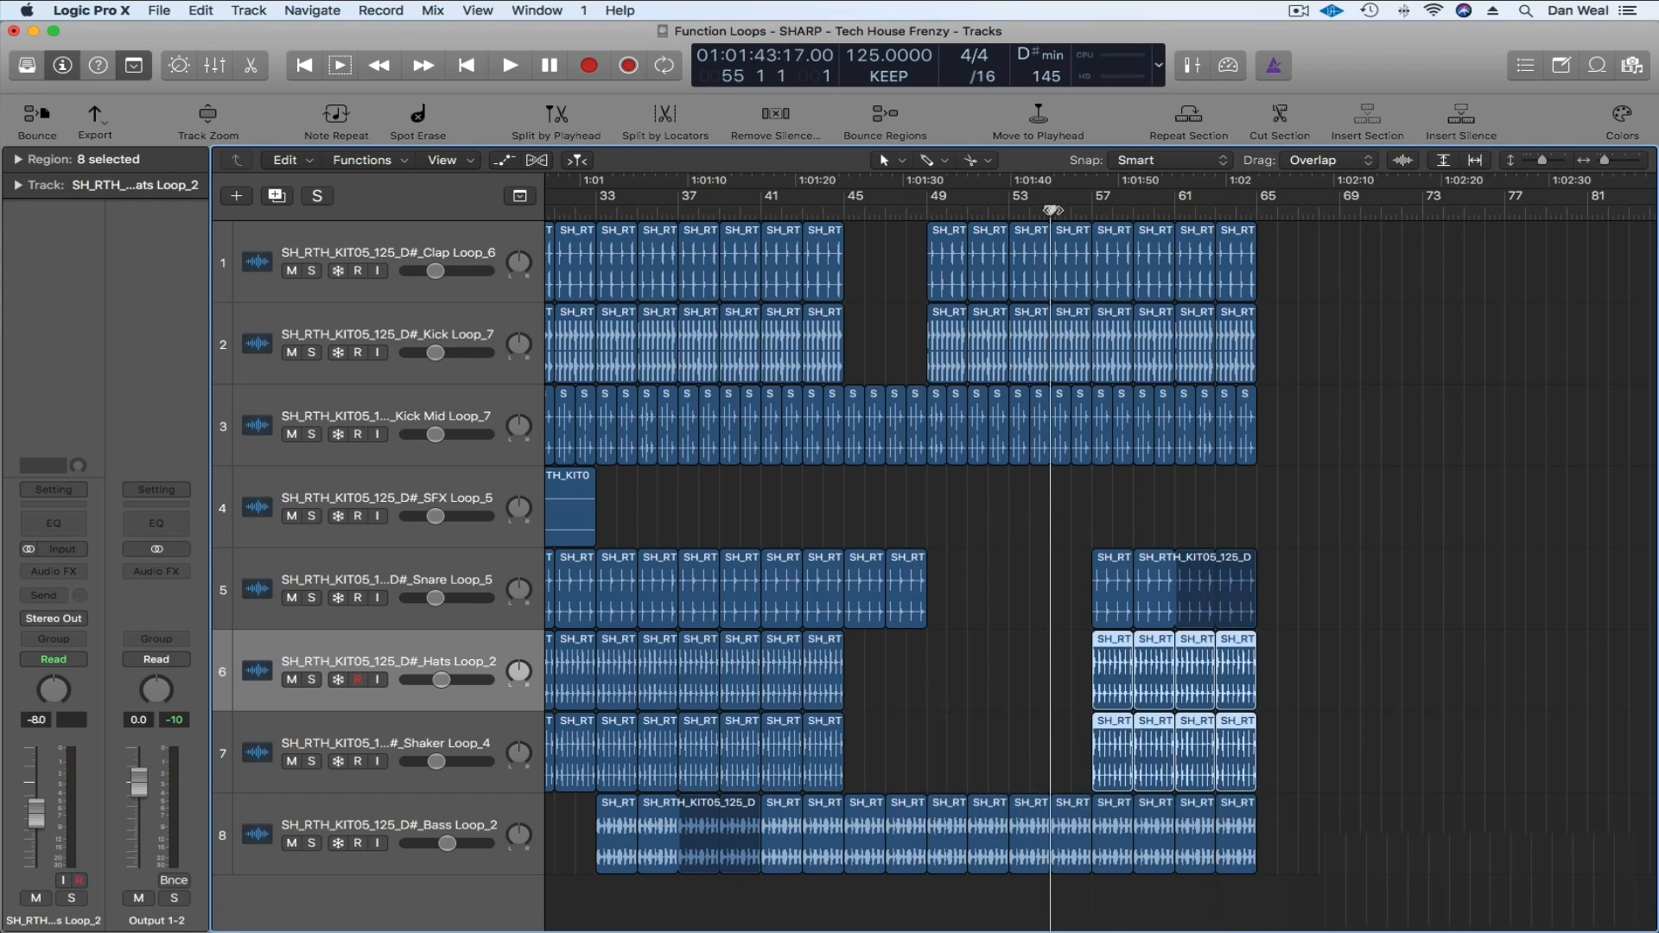
- Play from bar 55 to hear the snare, hats and shaker re-enter at bar 57
key(space)
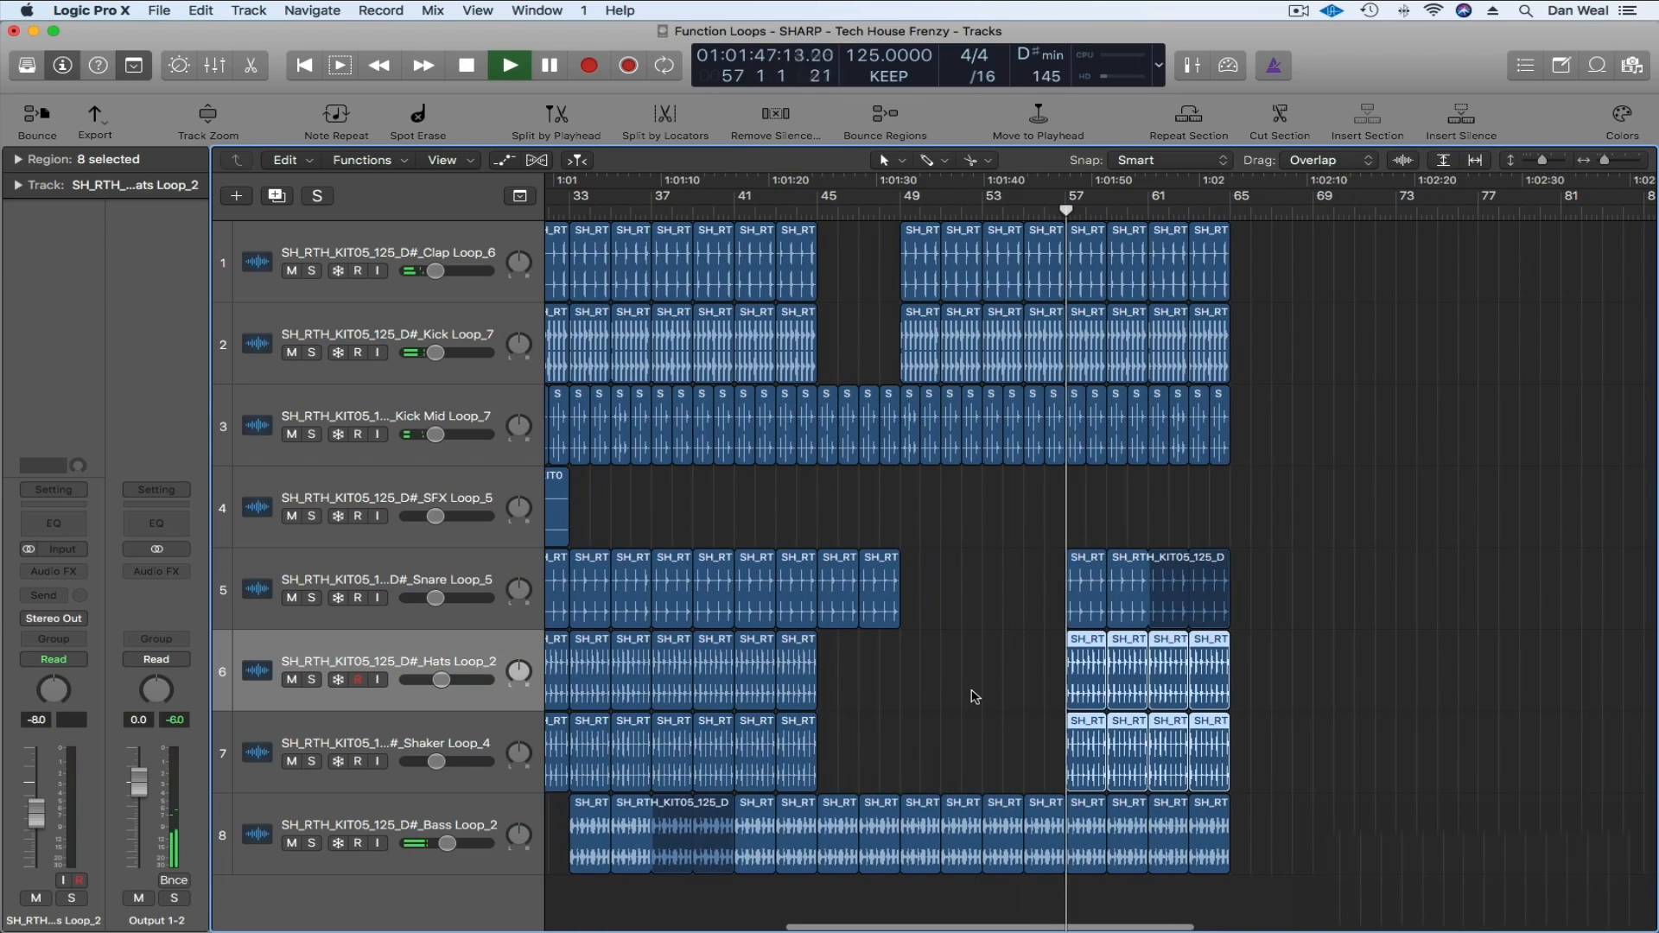
key(super+Left)
key(super+Left)
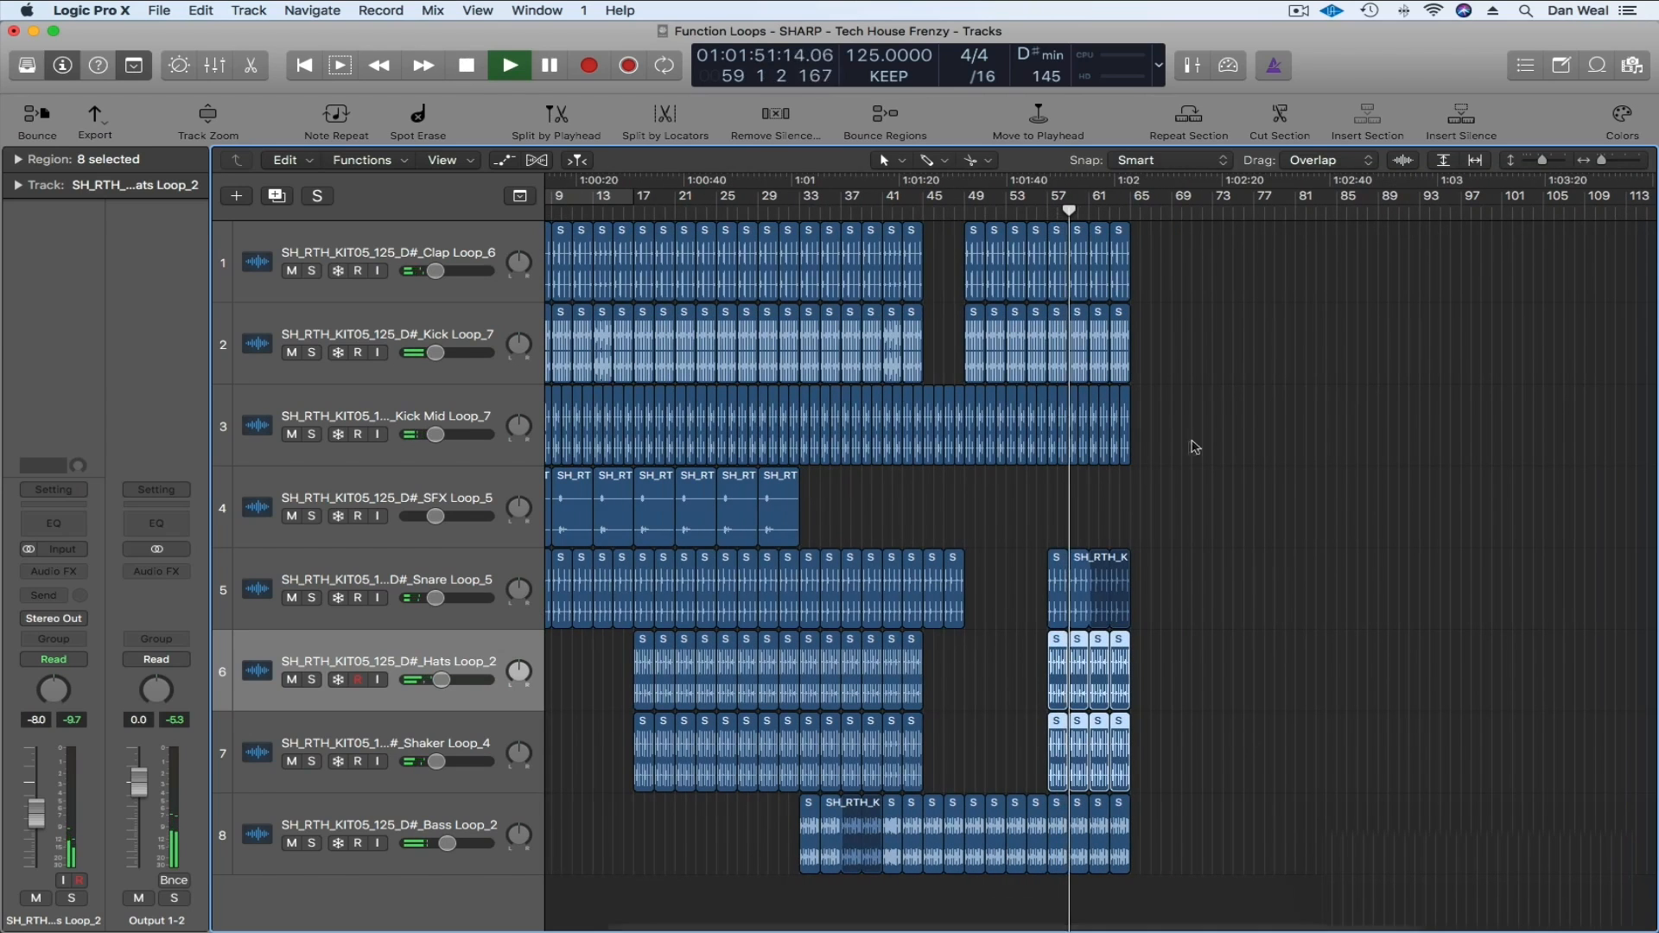
key(space)
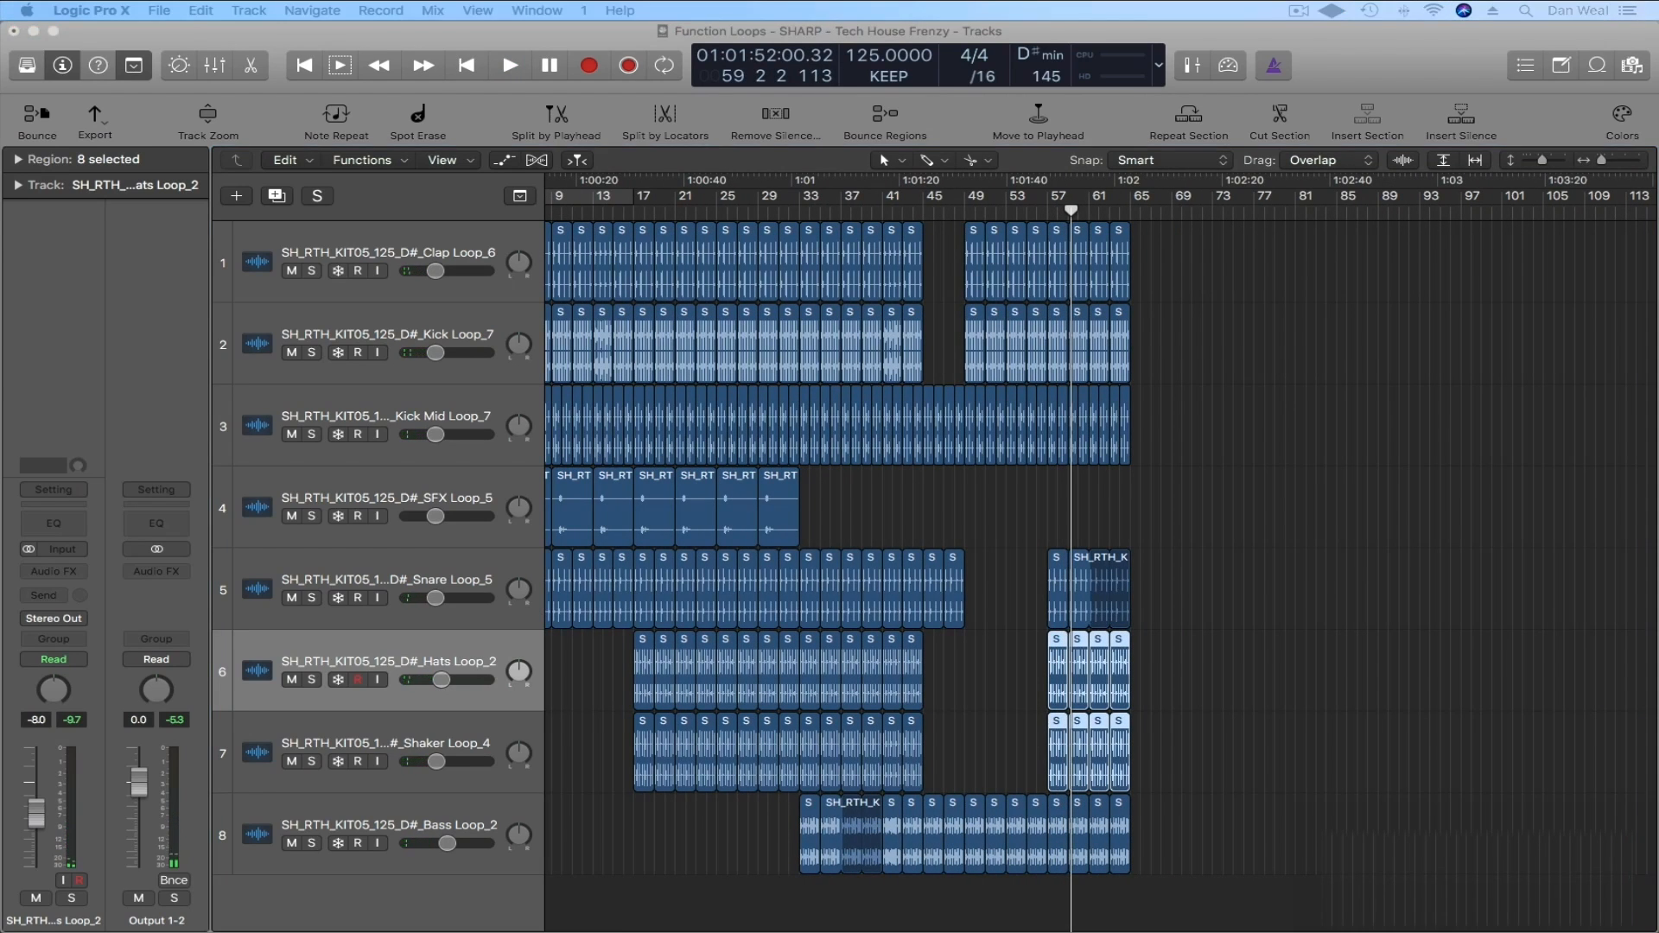
- Add the Snare Roll Loop_2 sample on a new track near bar 57 and lower its track volume
drag(603, 526, 1141, 909)
scroll(1148, 288, down, 1)
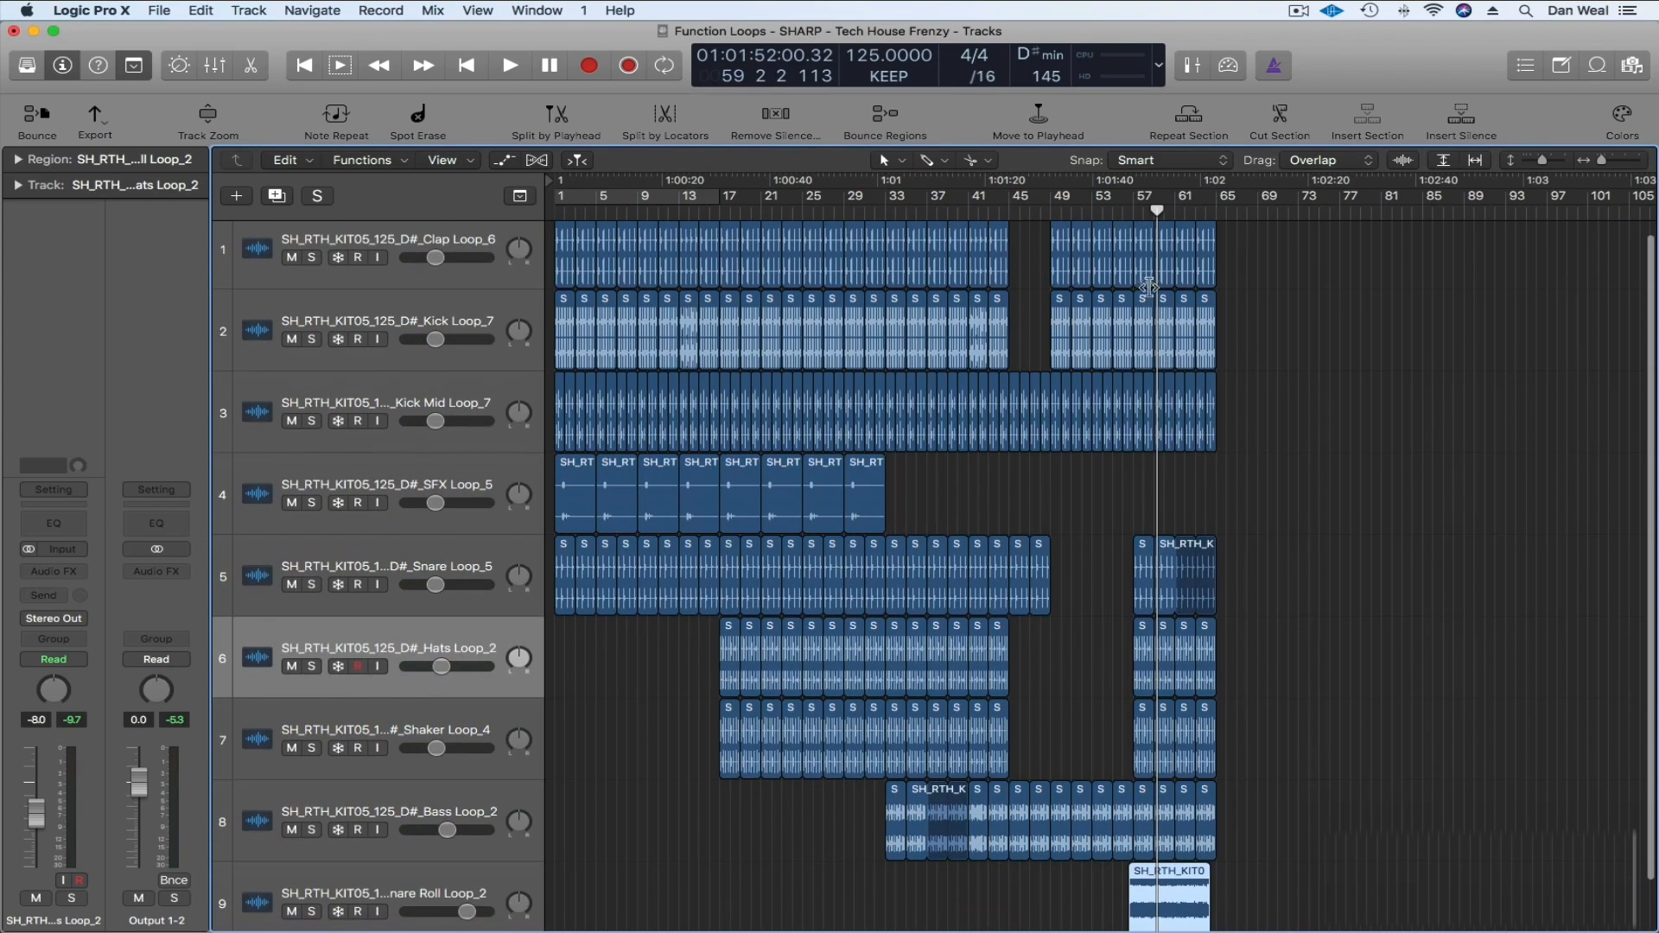
drag(469, 915, 441, 915)
- Play back the snare roll and align its region to start exactly at bar 57
key(space)
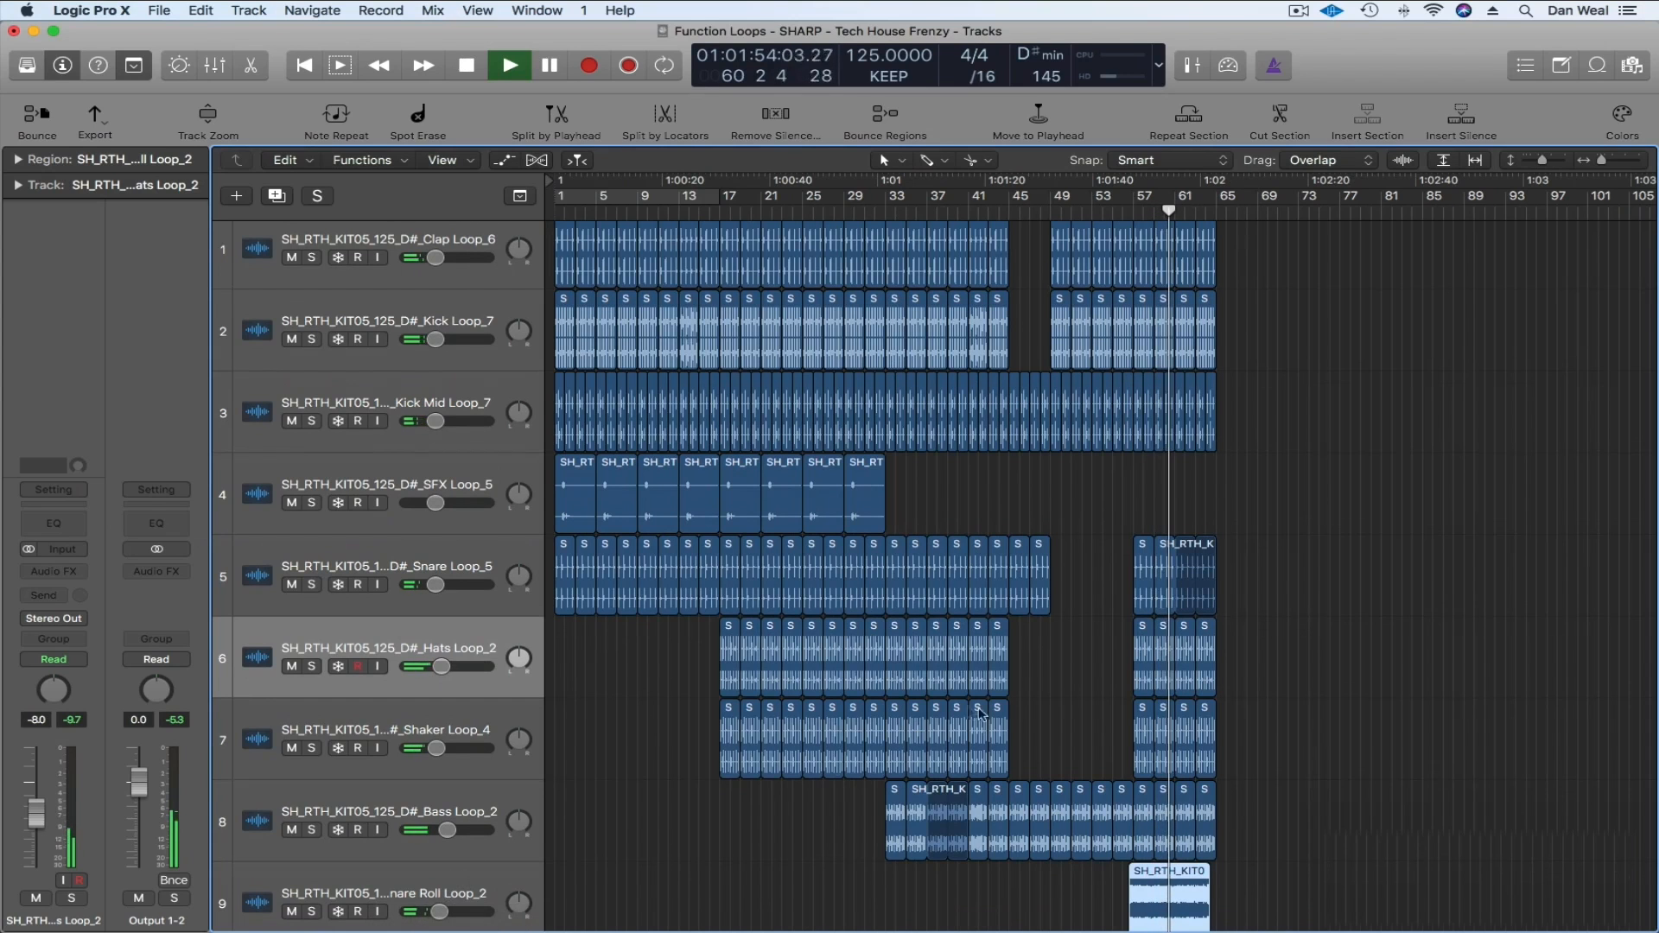
scroll(1391, 588, up, 3)
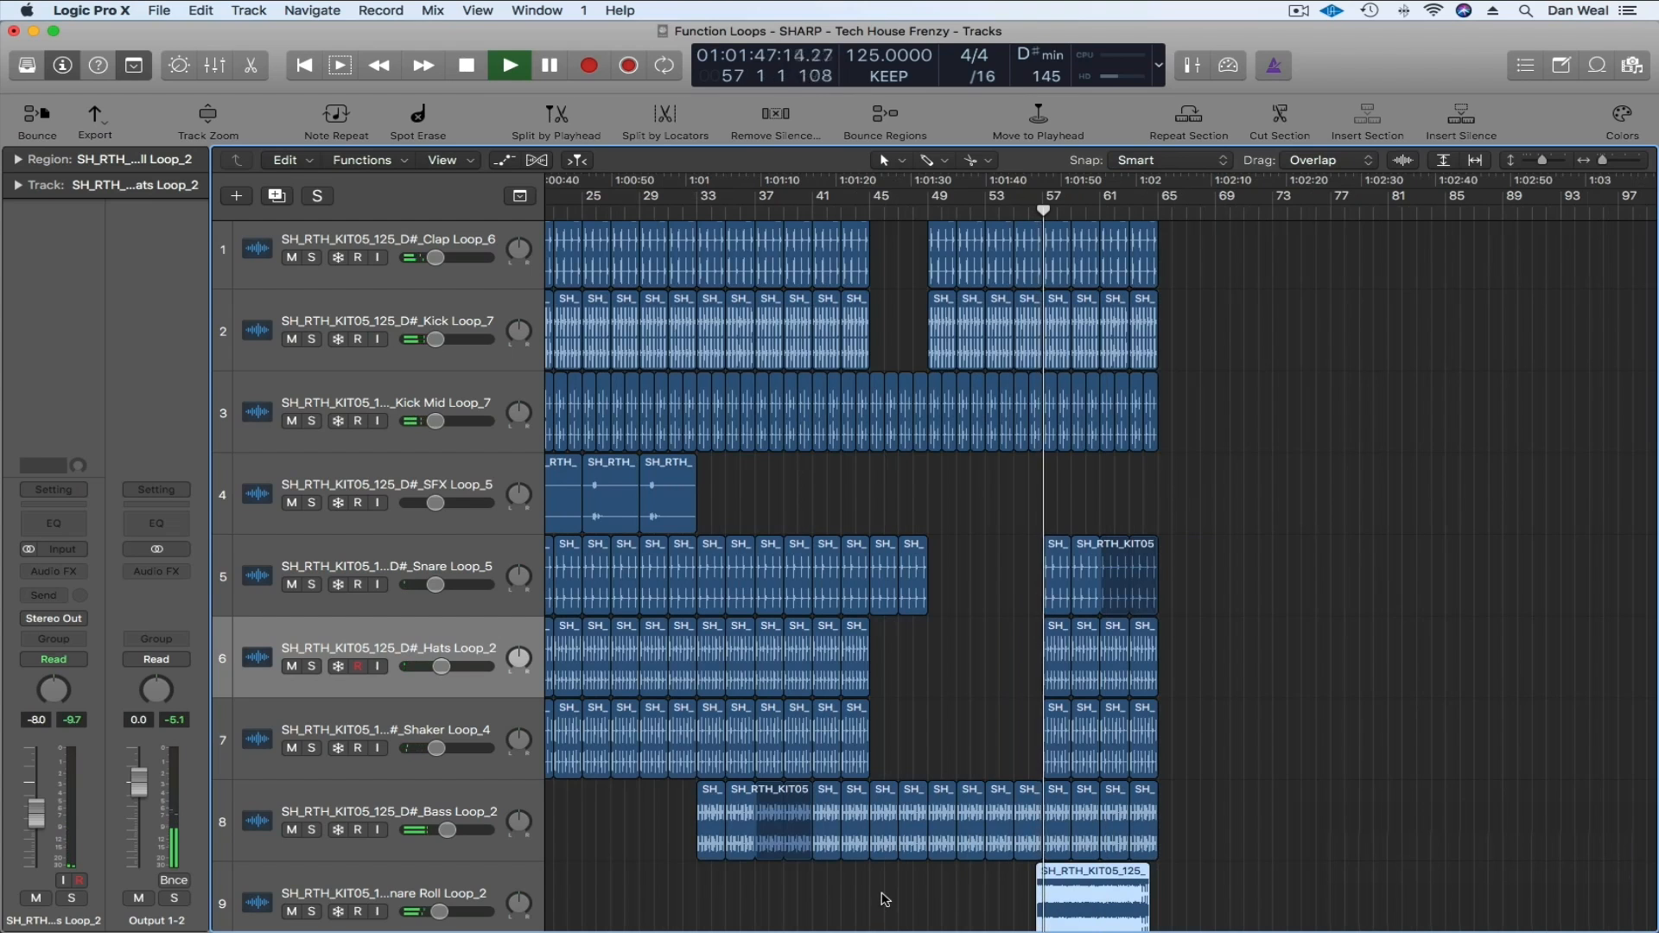
drag(1100, 894, 1107, 894)
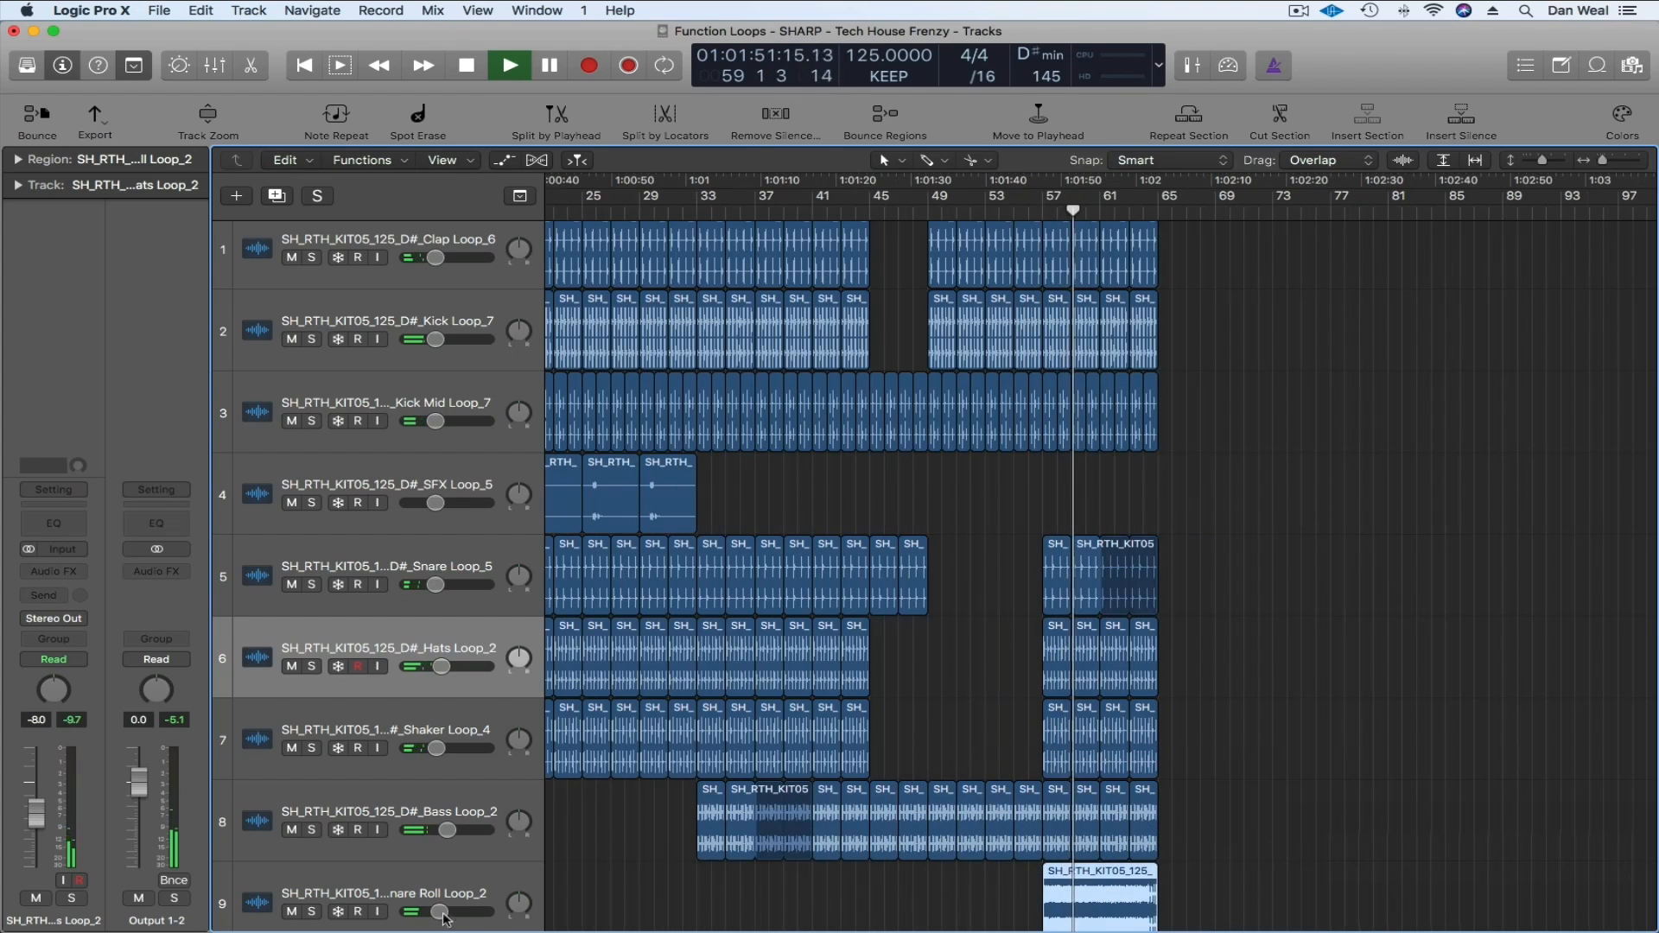
scroll(950, 804, right, 2)
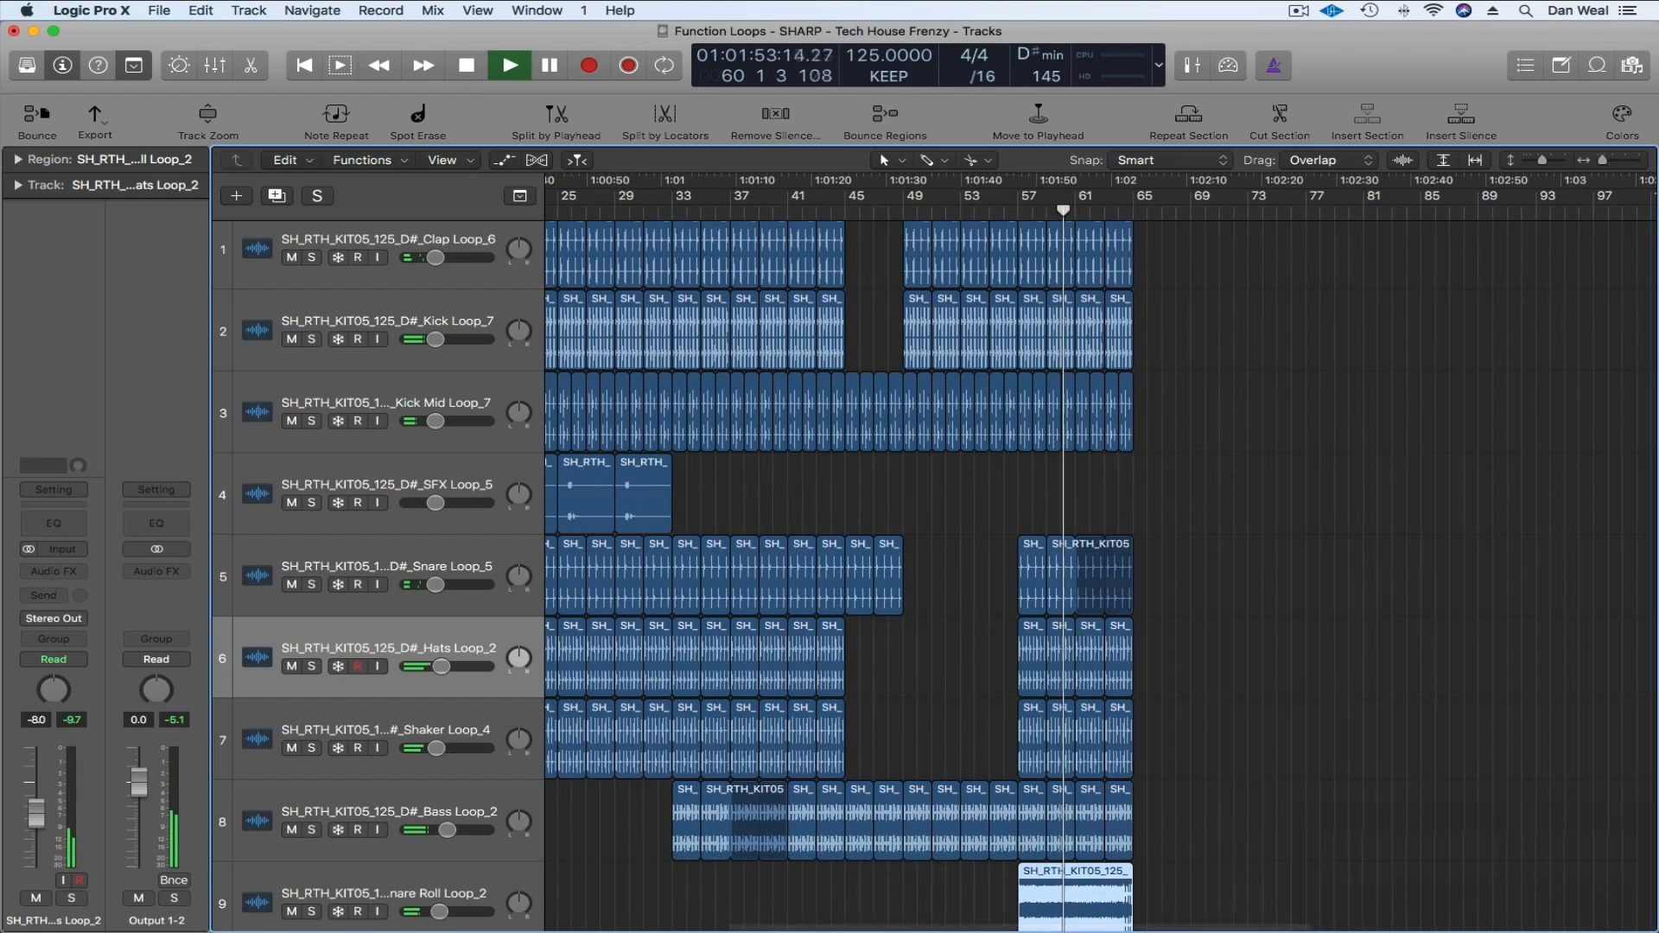
scroll(1131, 777, down, 1)
key(space)
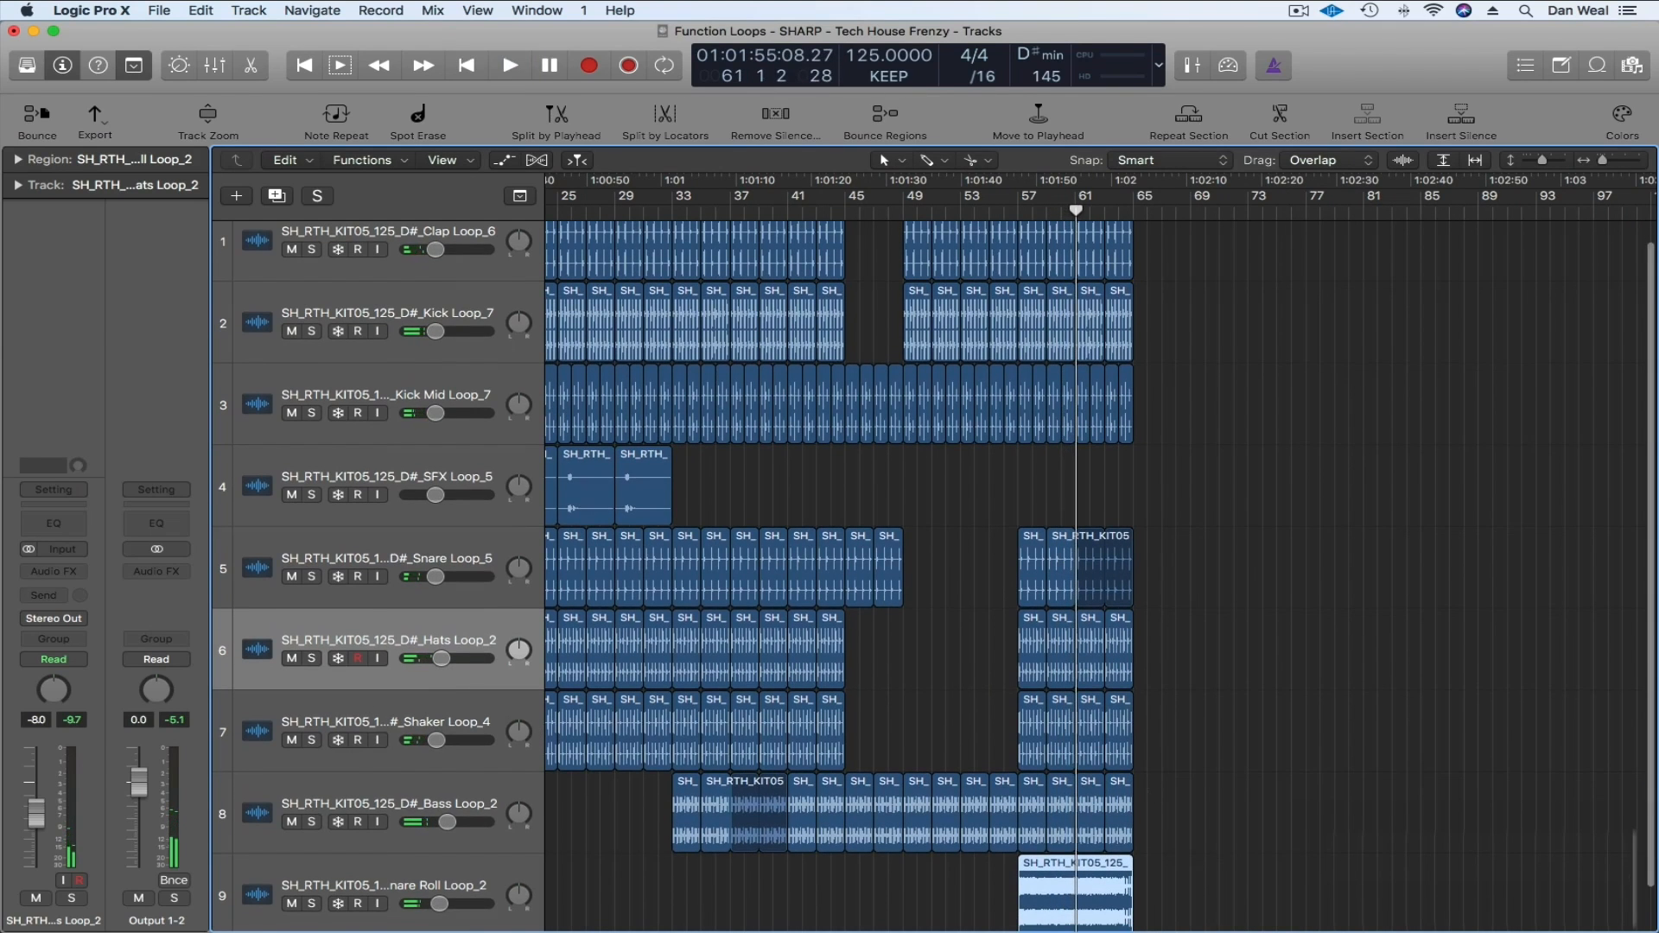
- Add the Vocals Loop_2 sample at bar 61 on a new track, lowering its volume, and play it in context
drag(85, 541, 1081, 916)
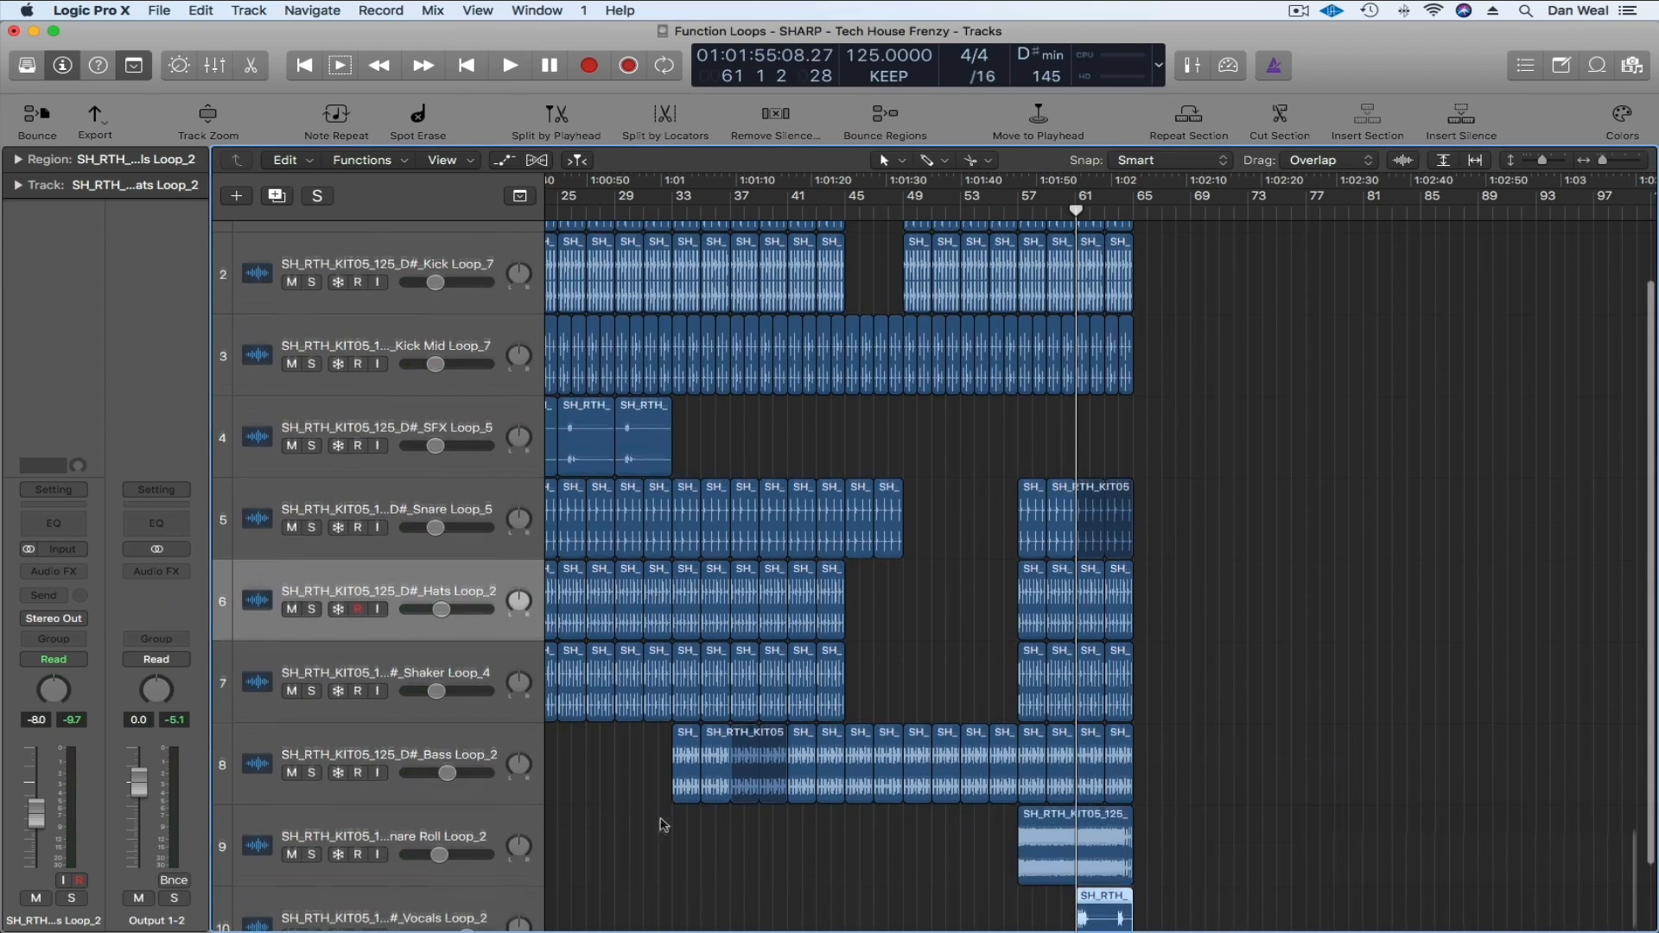
drag(467, 881, 442, 882)
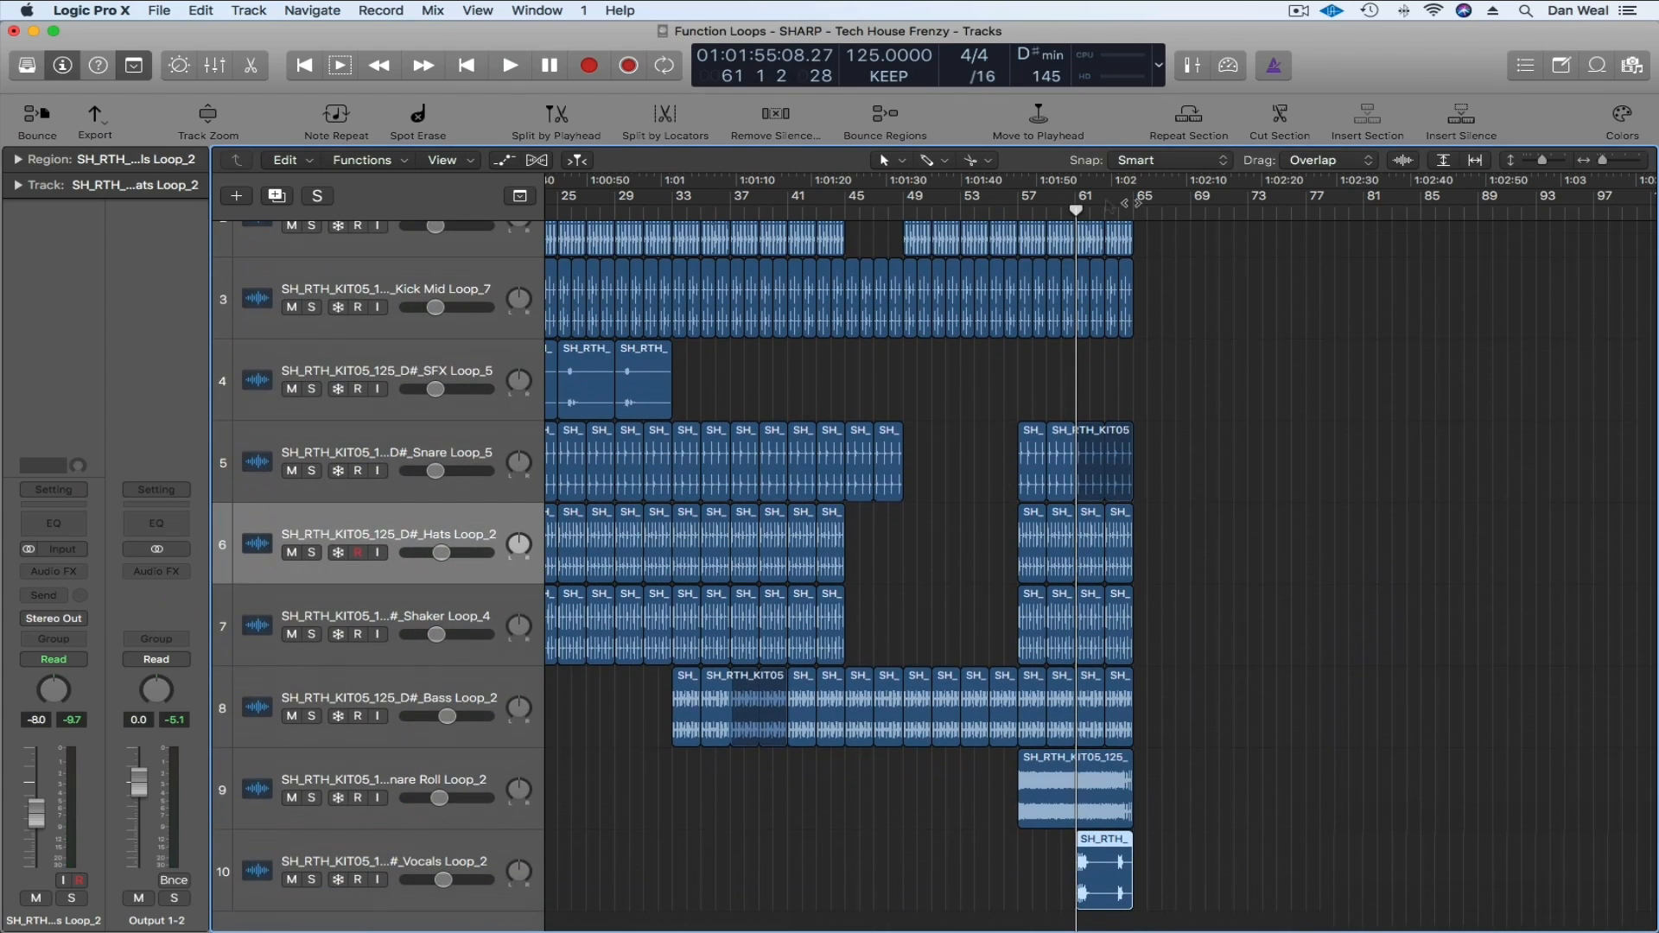
key(space)
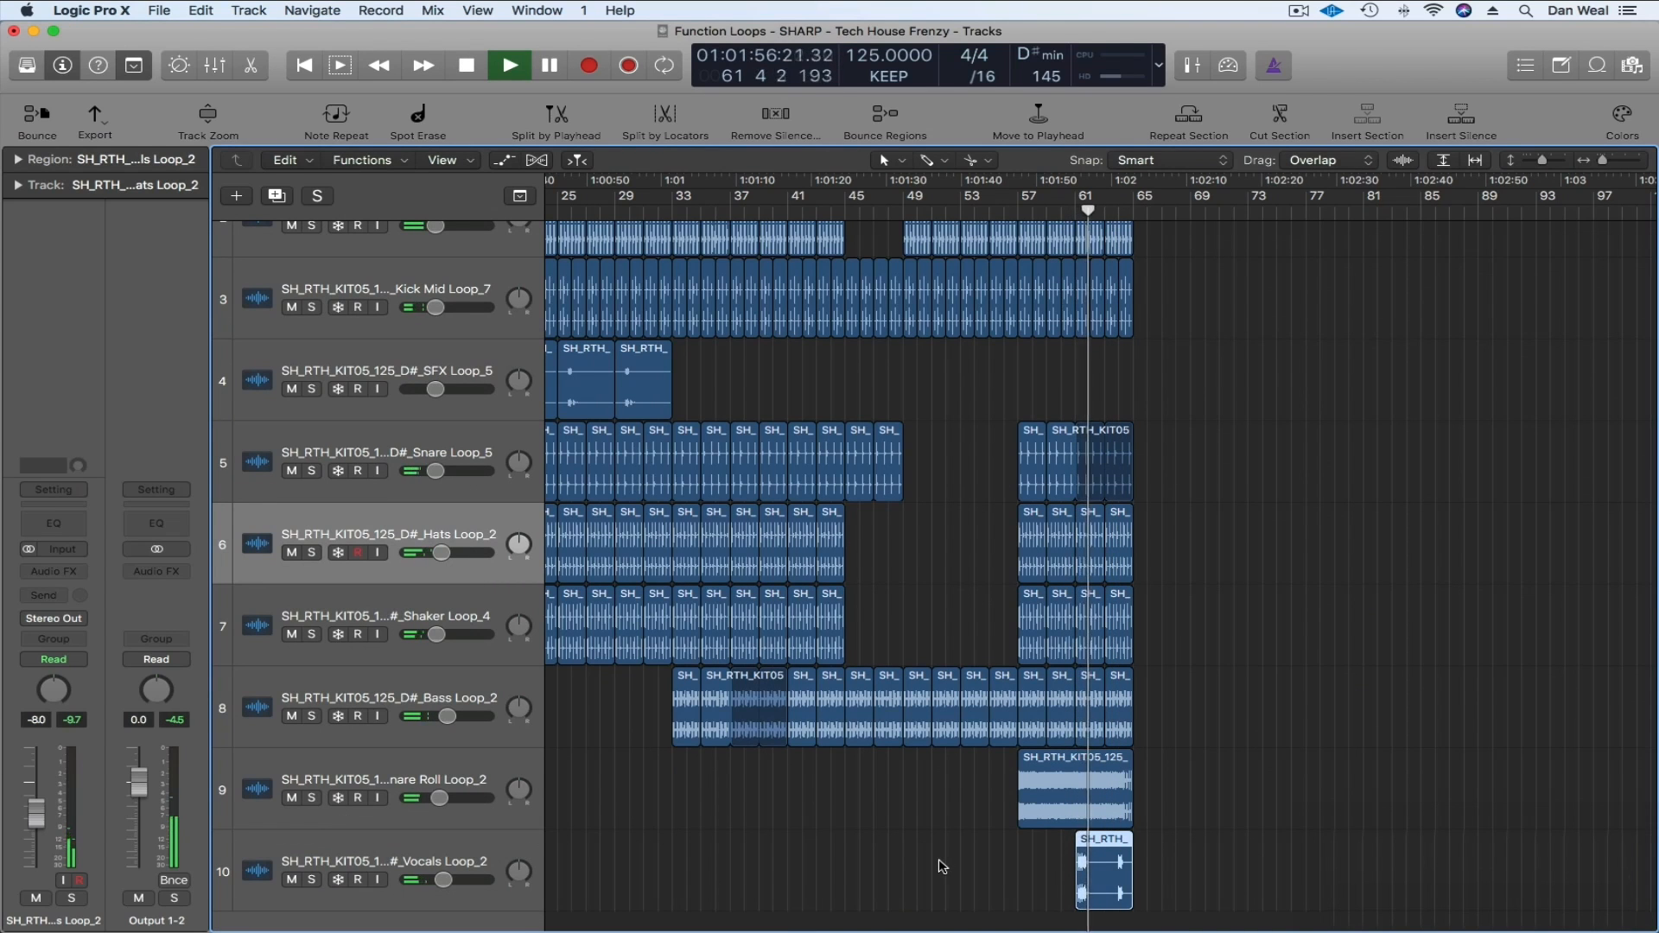
key(super+Right)
scroll(944, 873, right, 1)
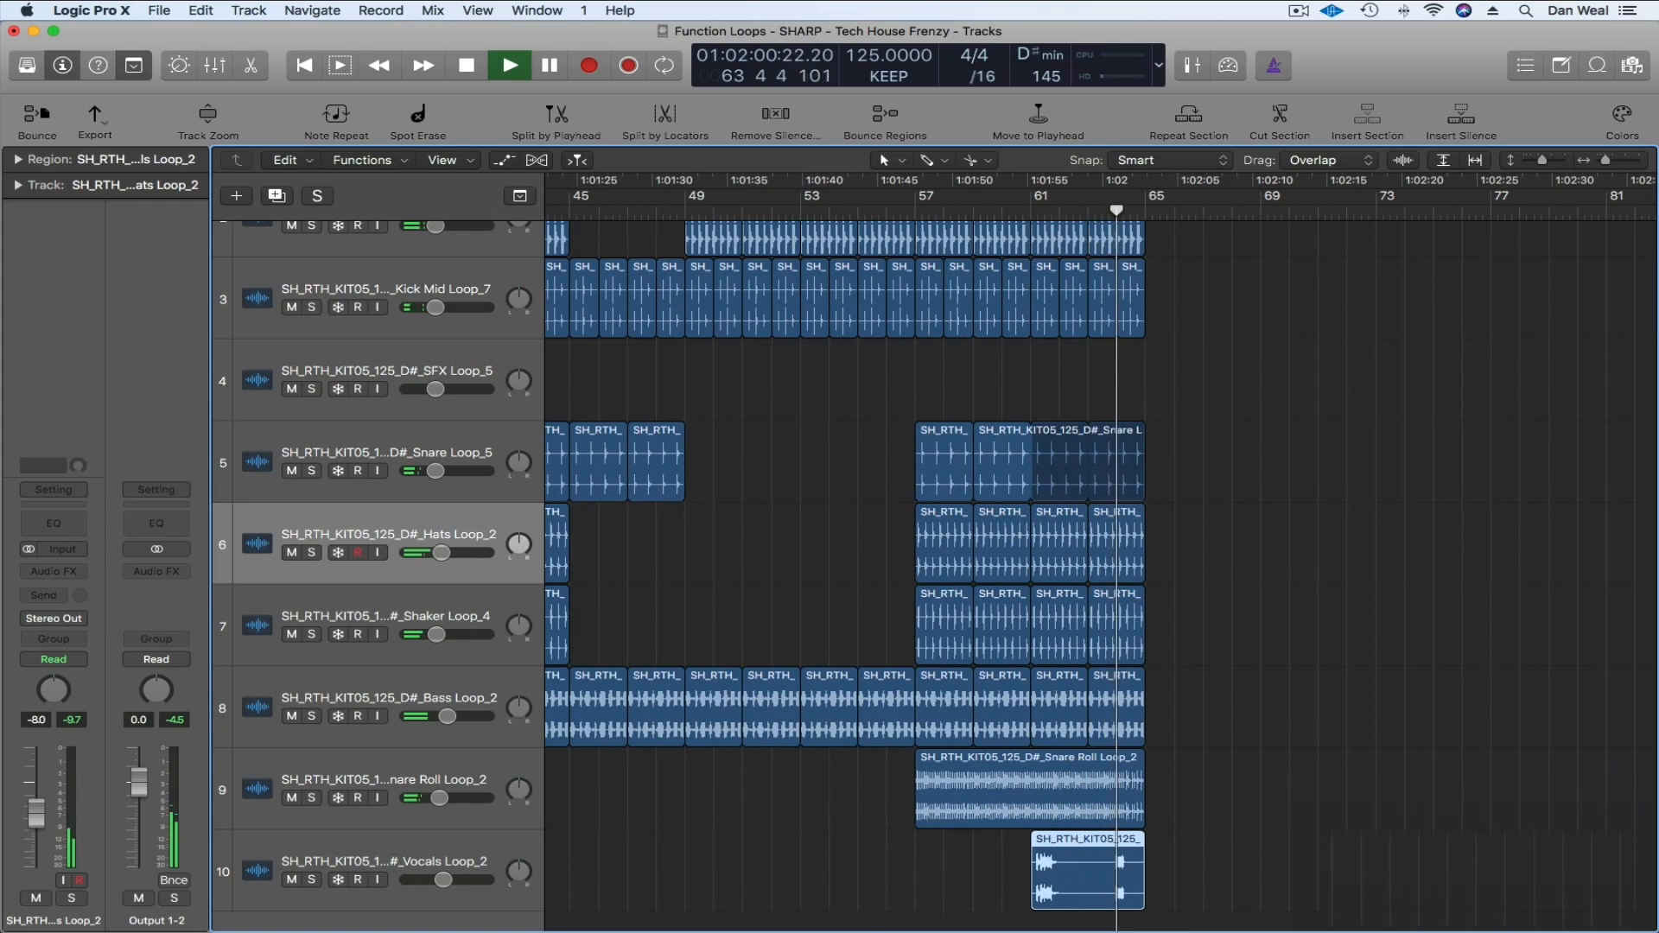
key(space)
- Add the tambourine loop on a new track at bar 57, loop it to bar 65 and play from bar 57
scroll(1008, 622, down, 1)
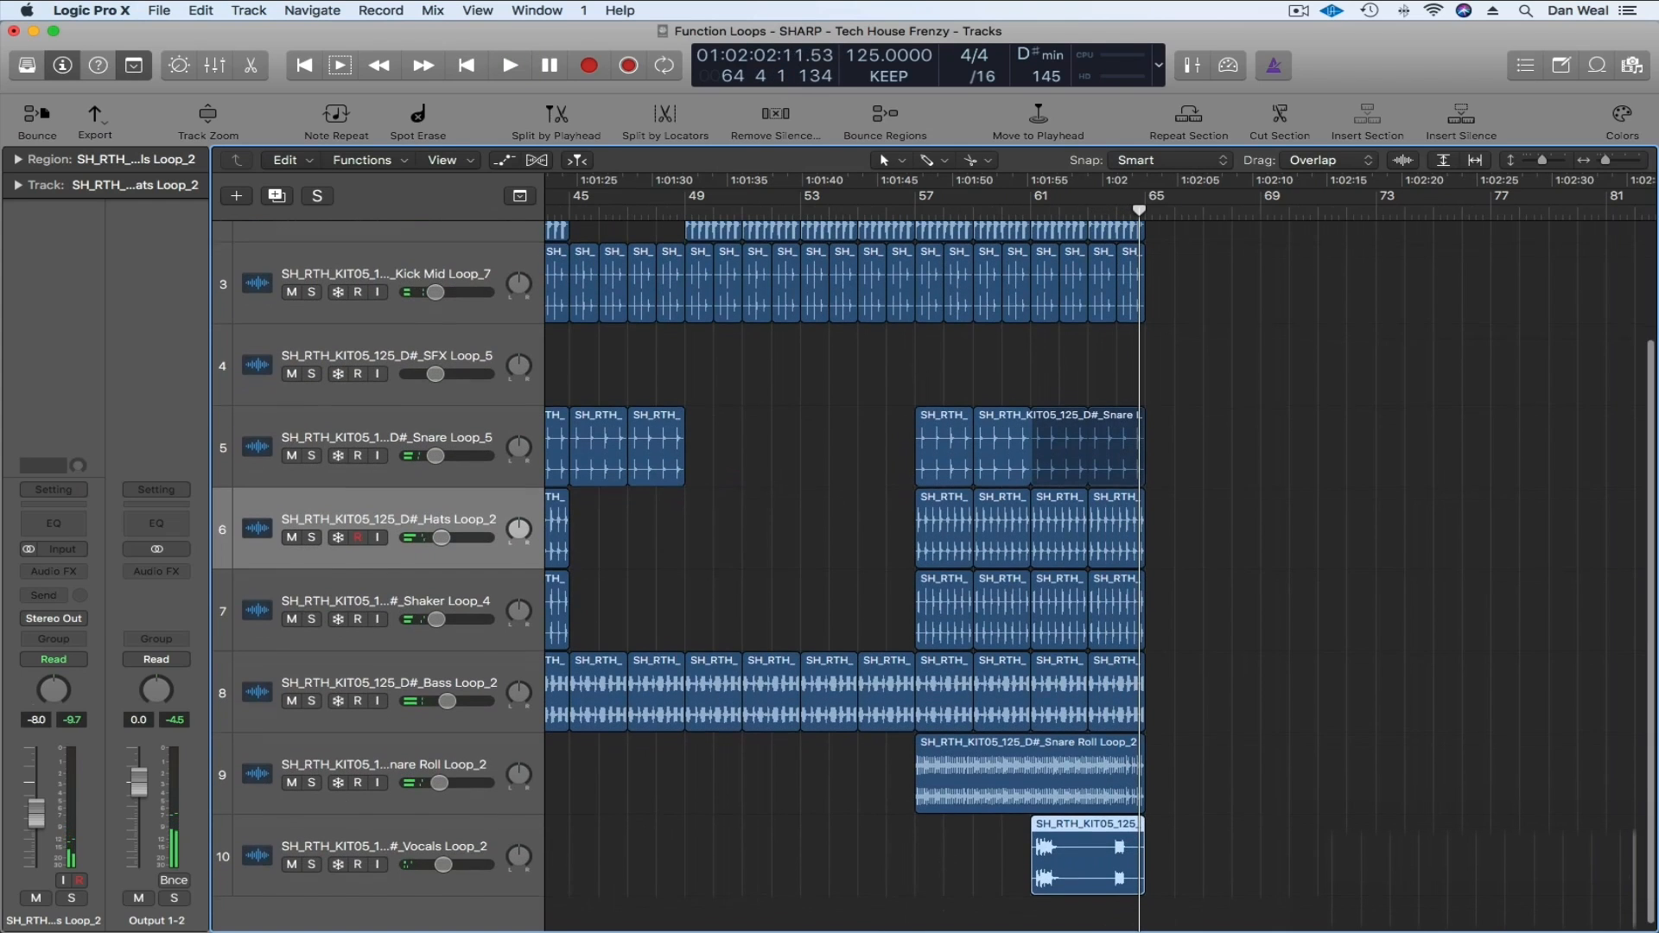
drag(1210, 930, 942, 917)
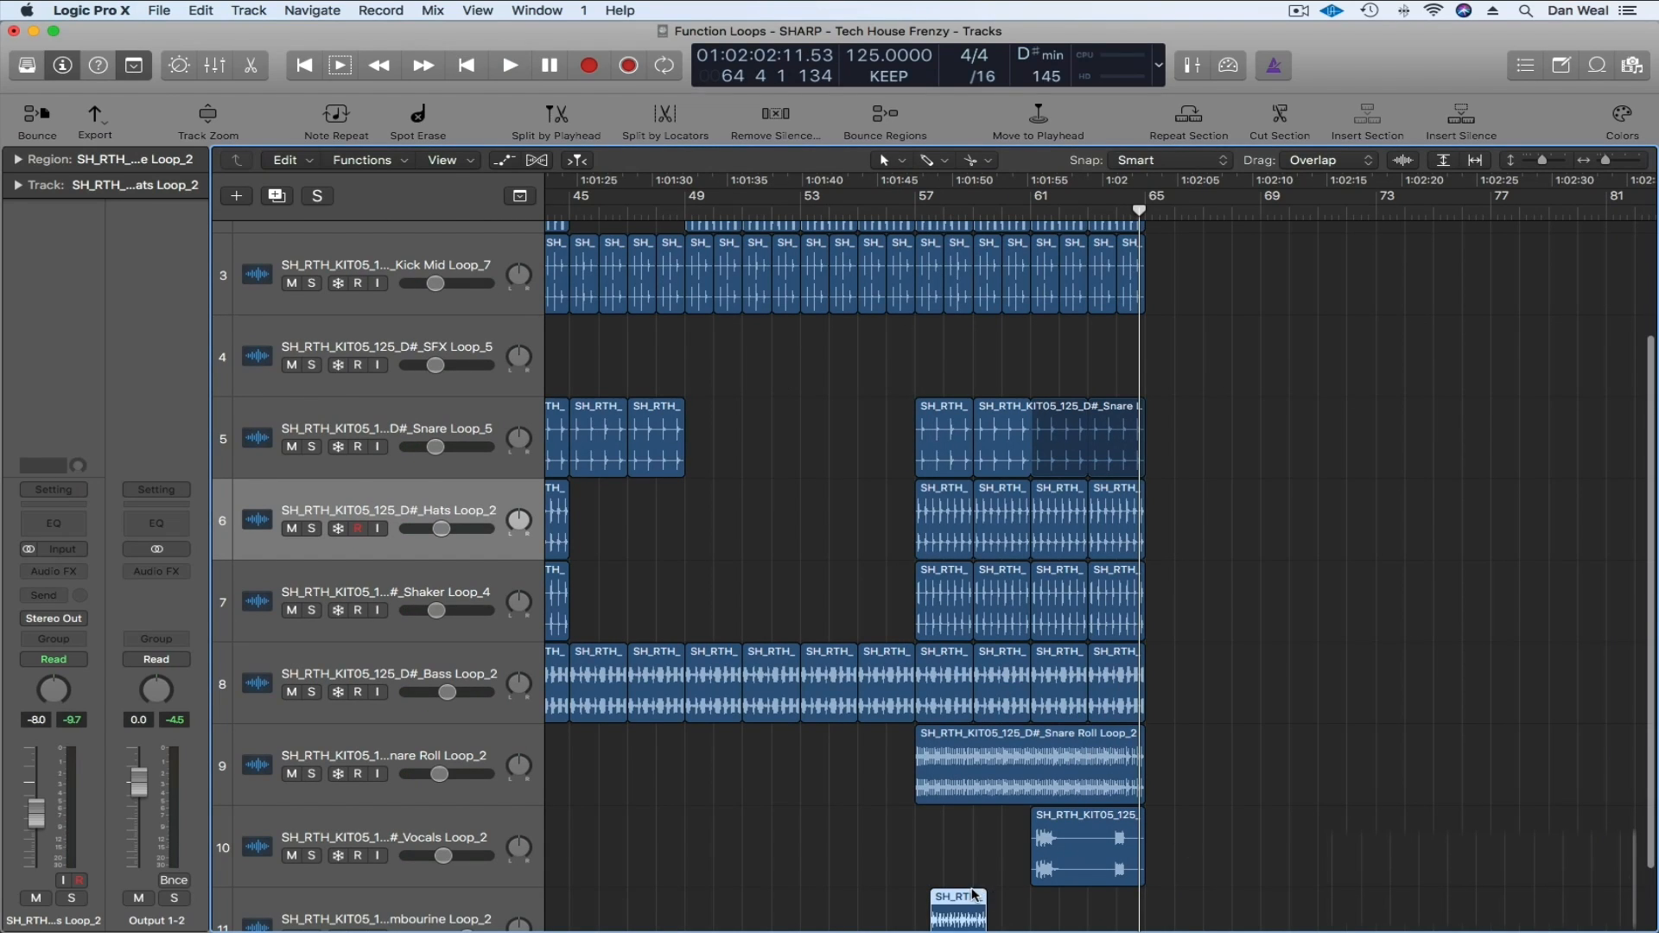
key(l)
drag(1210, 896, 1123, 912)
click(915, 216)
key(space)
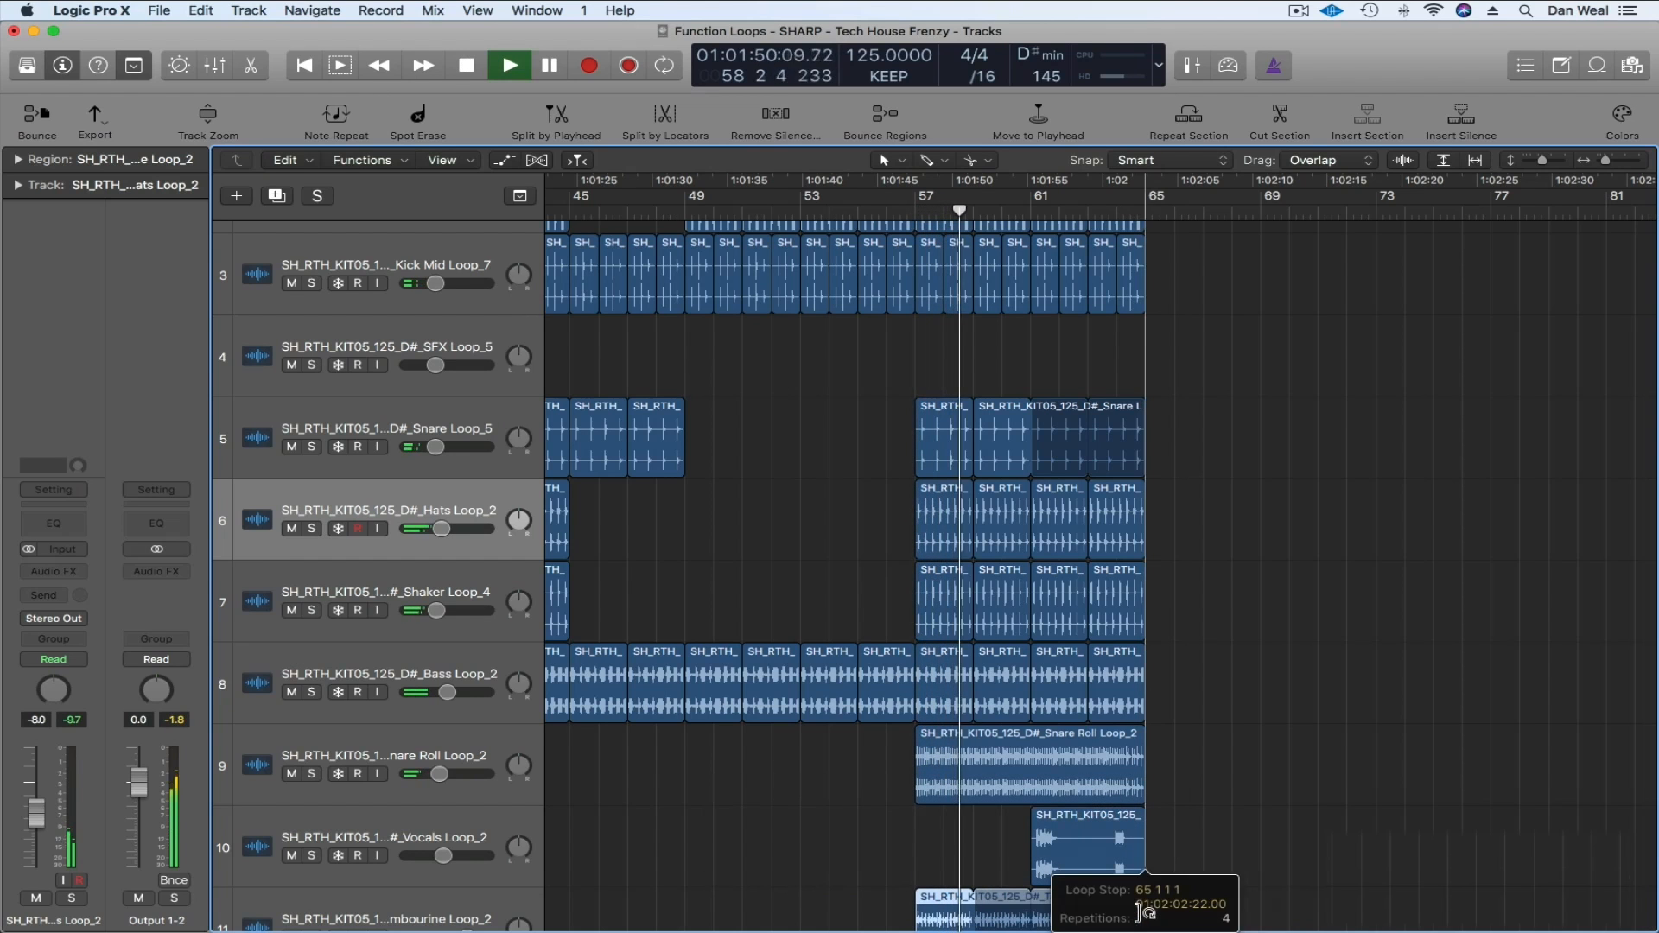
- Move the tambourine loop so it spans bars 61 to 65, and lower its track volume
scroll(425, 929, down, 3)
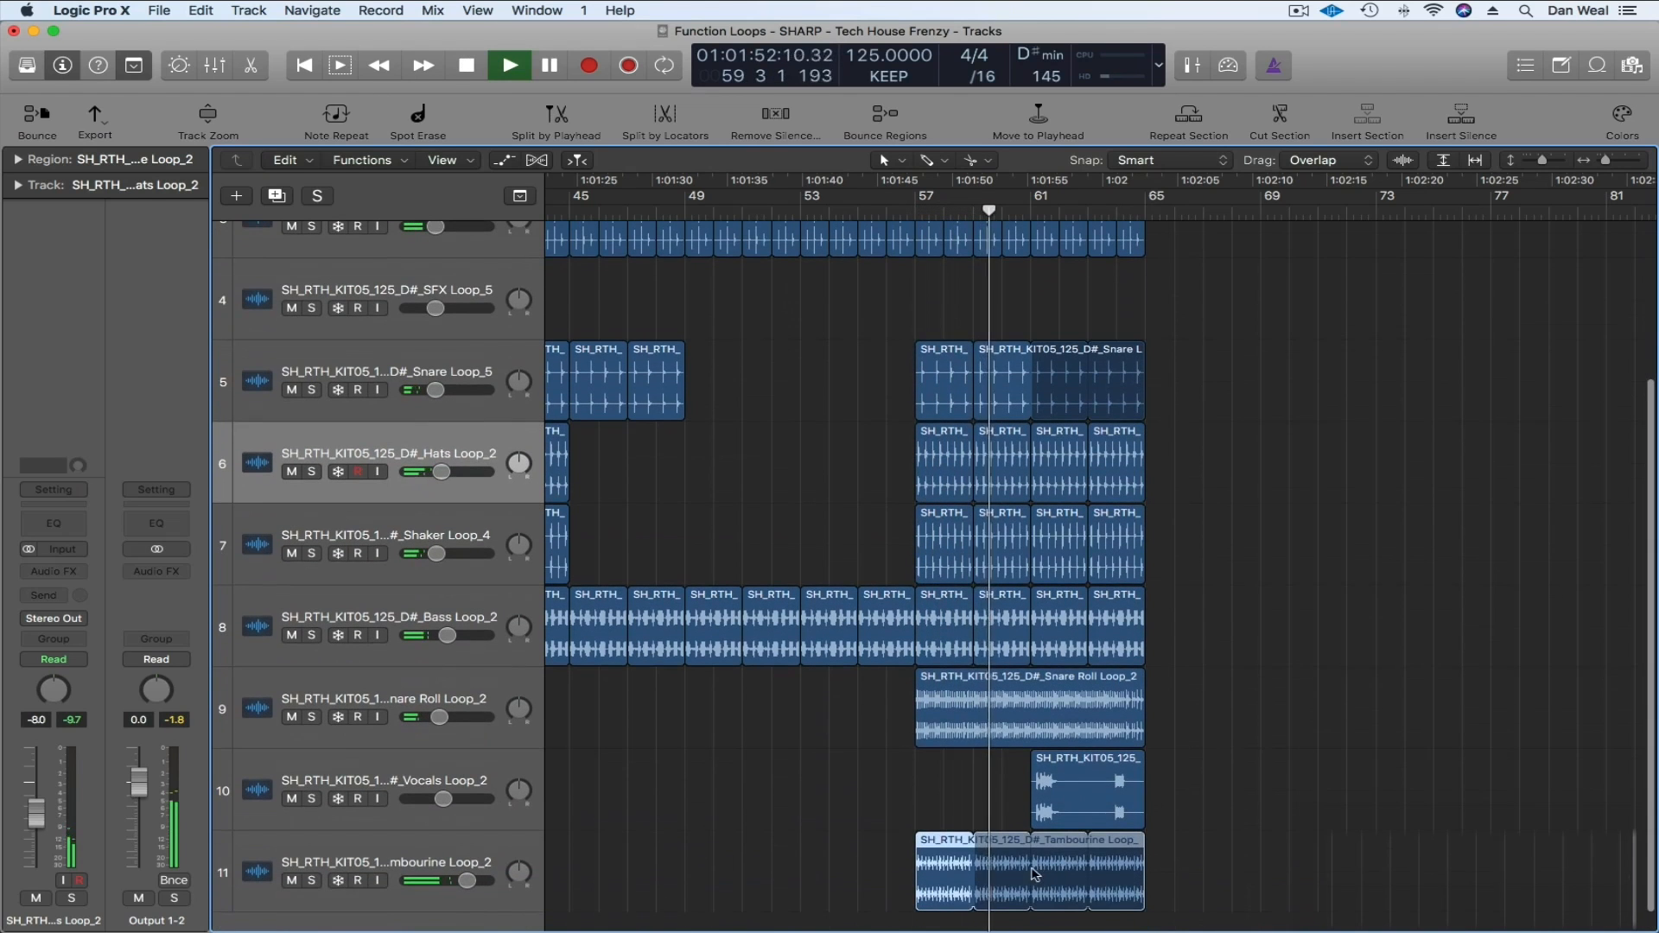
drag(942, 880, 1059, 879)
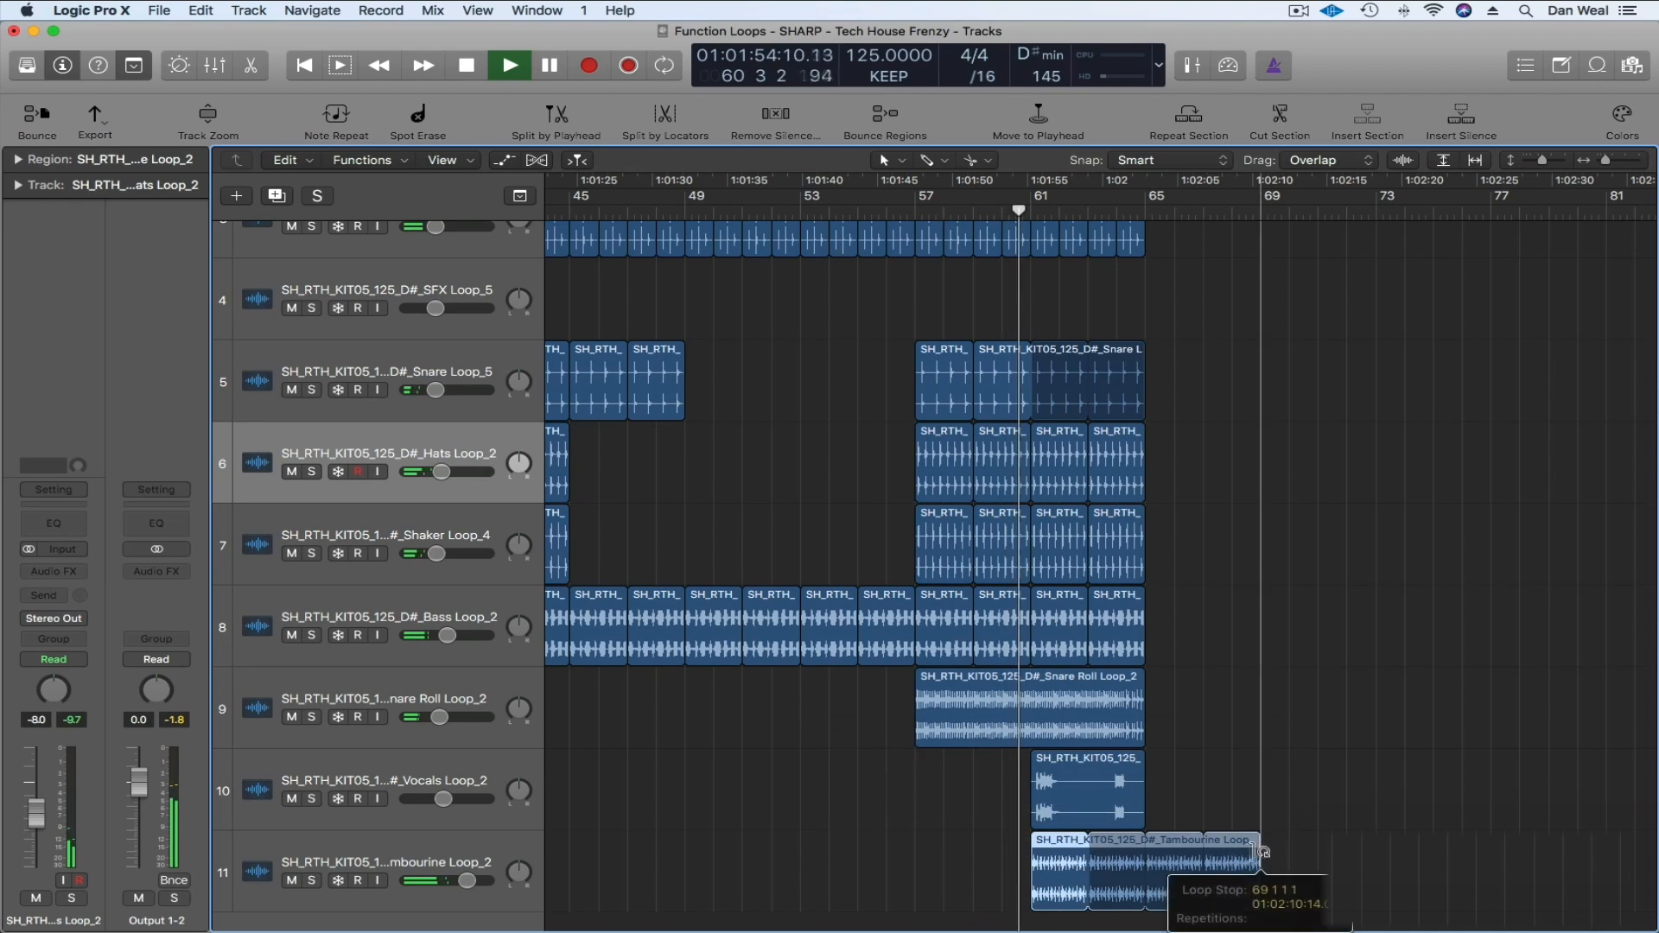
drag(448, 881, 432, 880)
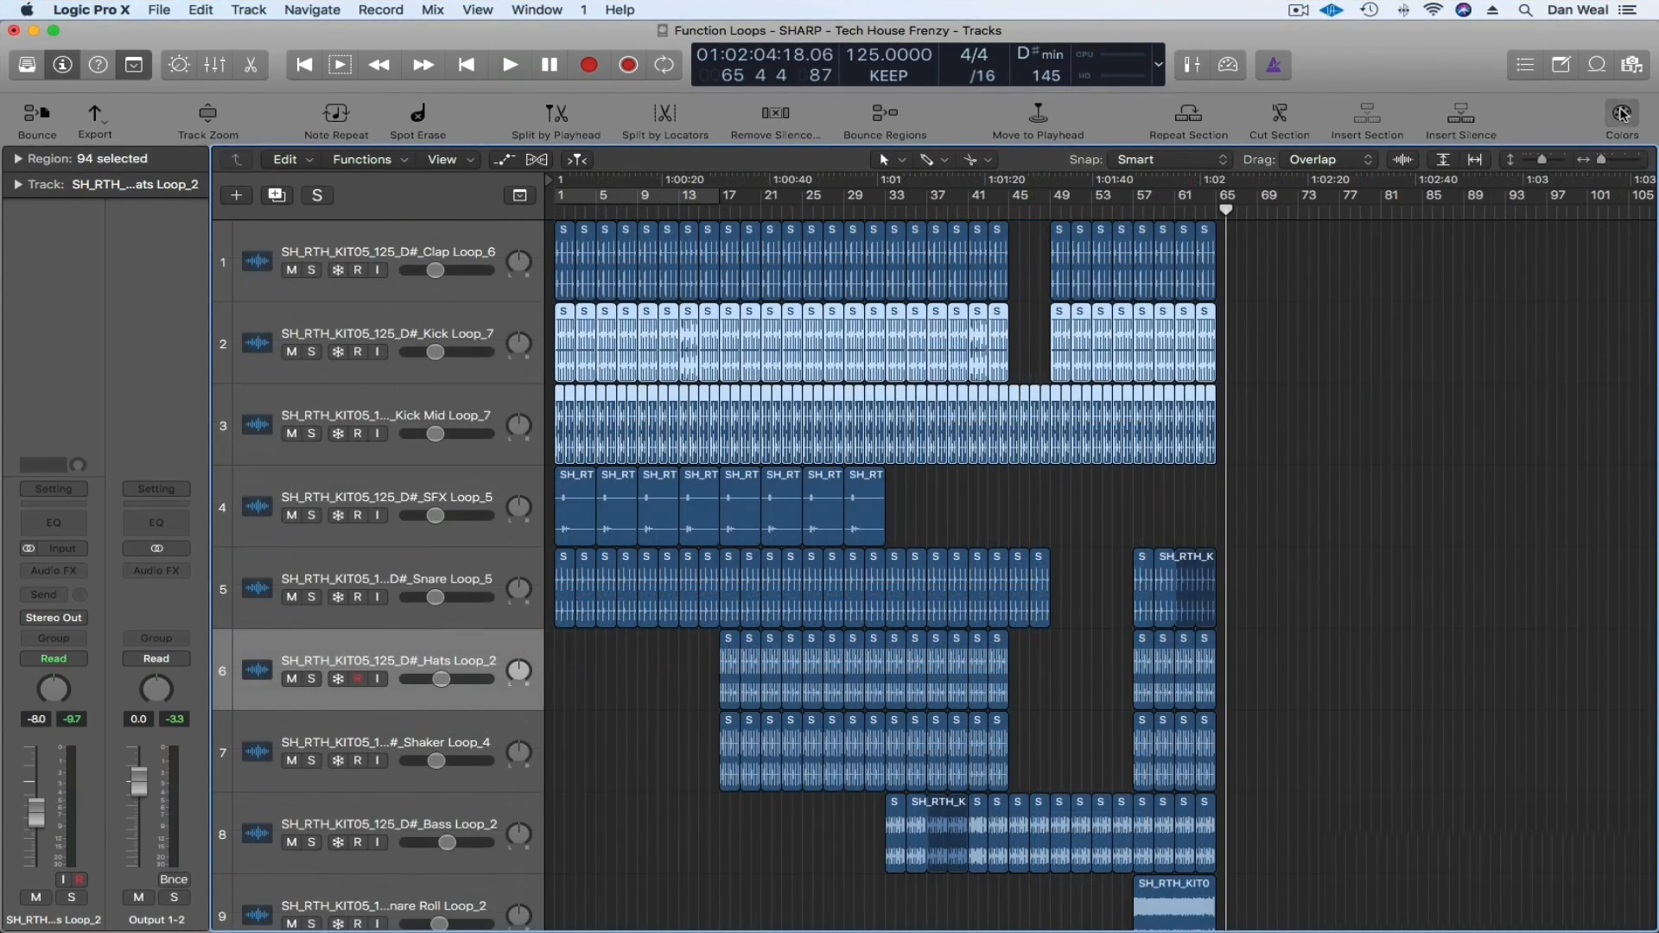
- Colour all the Kick Loop_7 and Kick Mid Loop_7 regions red
click(1623, 115)
click(469, 302)
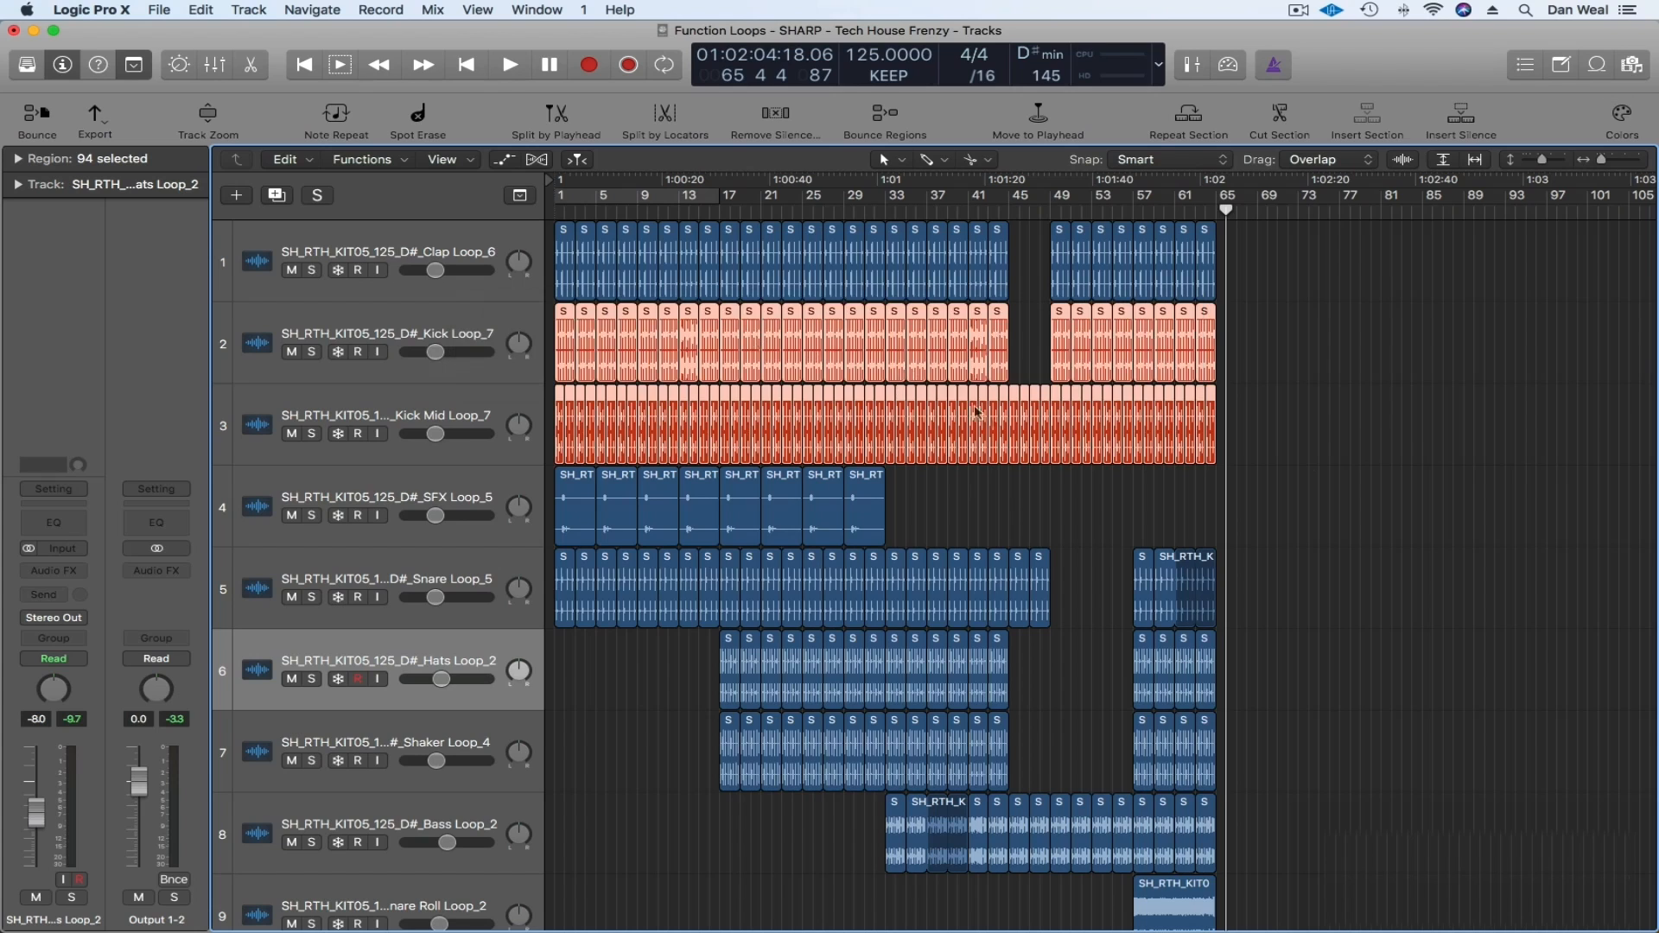
click(1376, 420)
- Select all the Clap Loop_6 and Snare Loop_5 regions and colour them purple
drag(1128, 283, 511, 272)
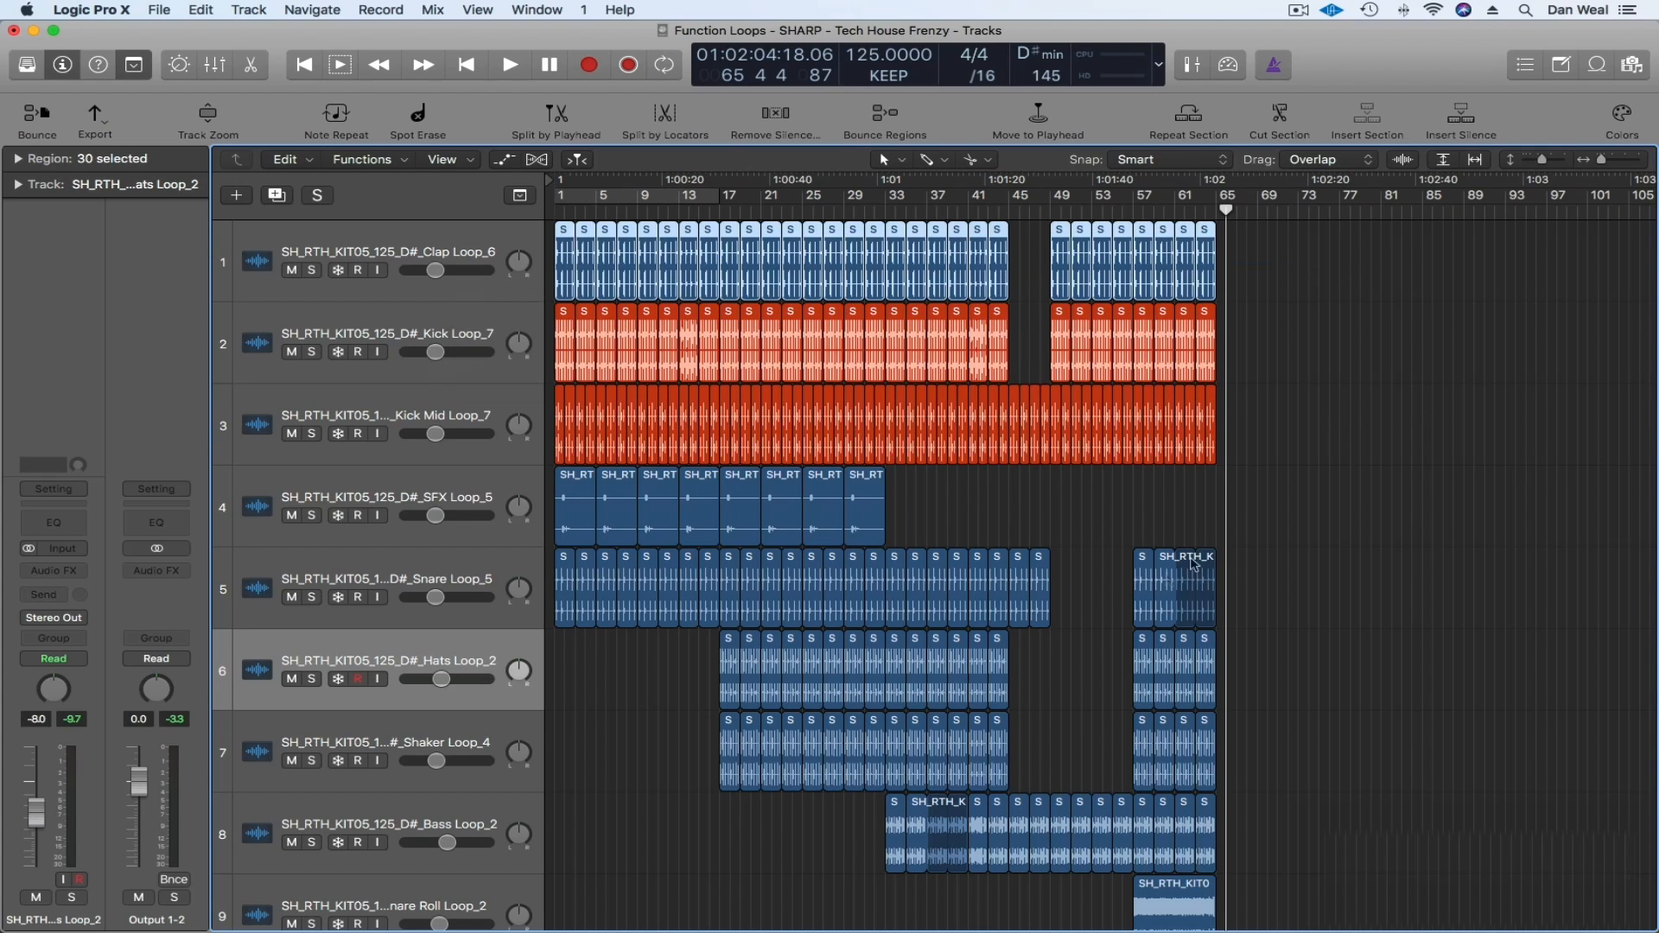
drag(1309, 603, 566, 579)
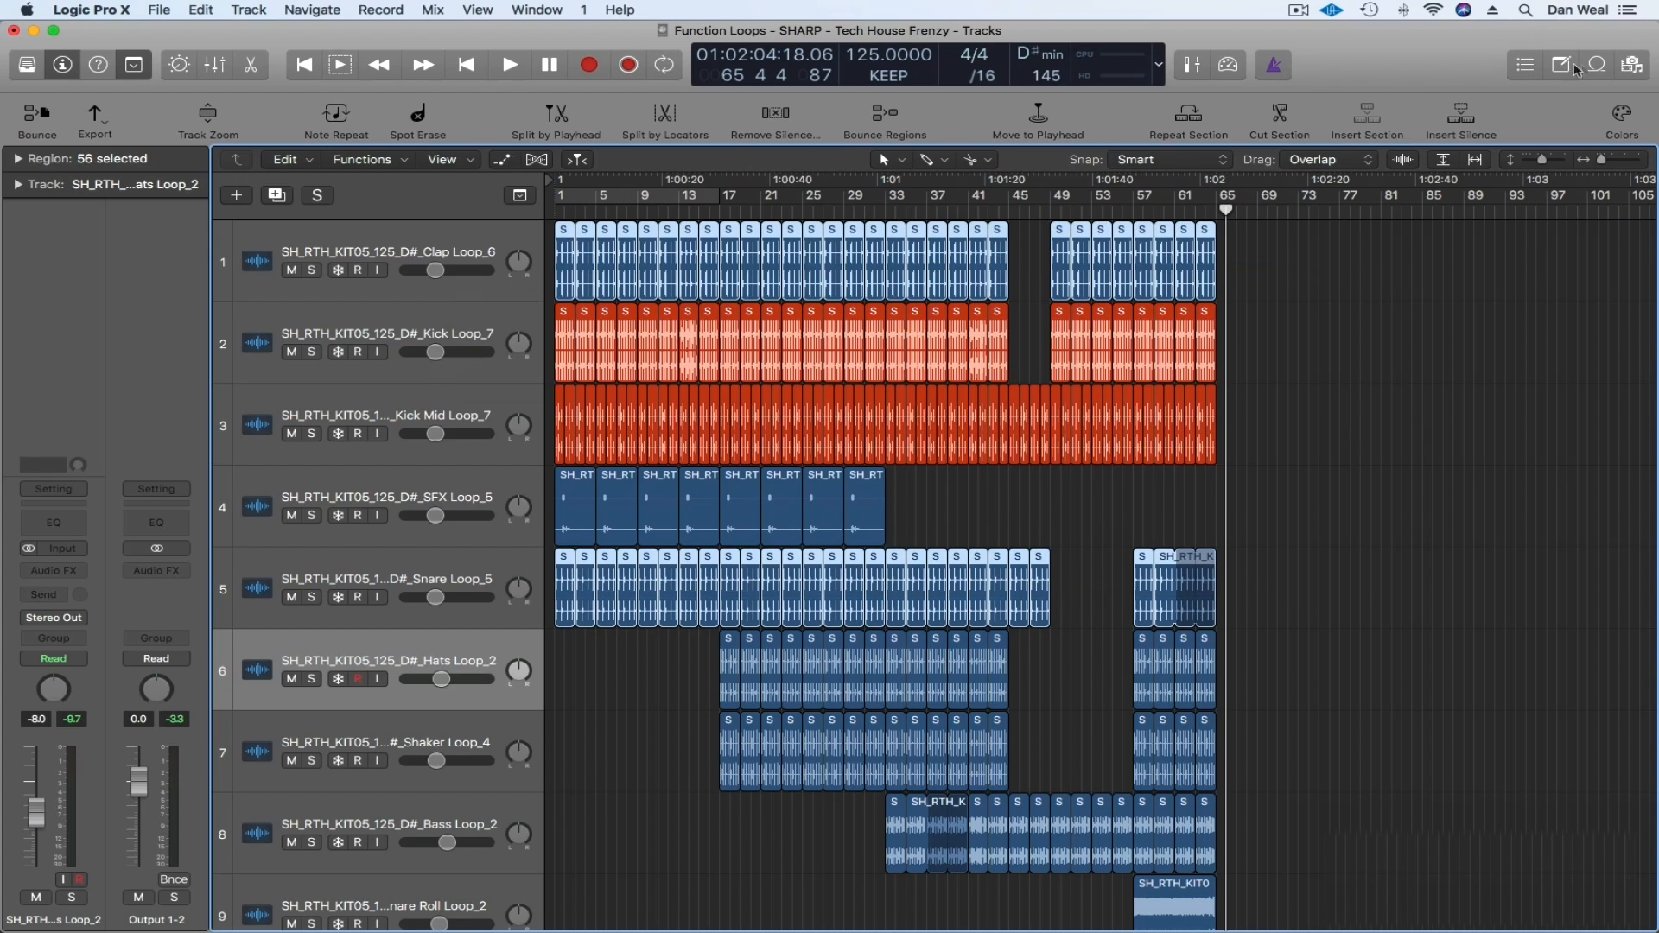
click(1639, 68)
click(1637, 68)
click(1622, 115)
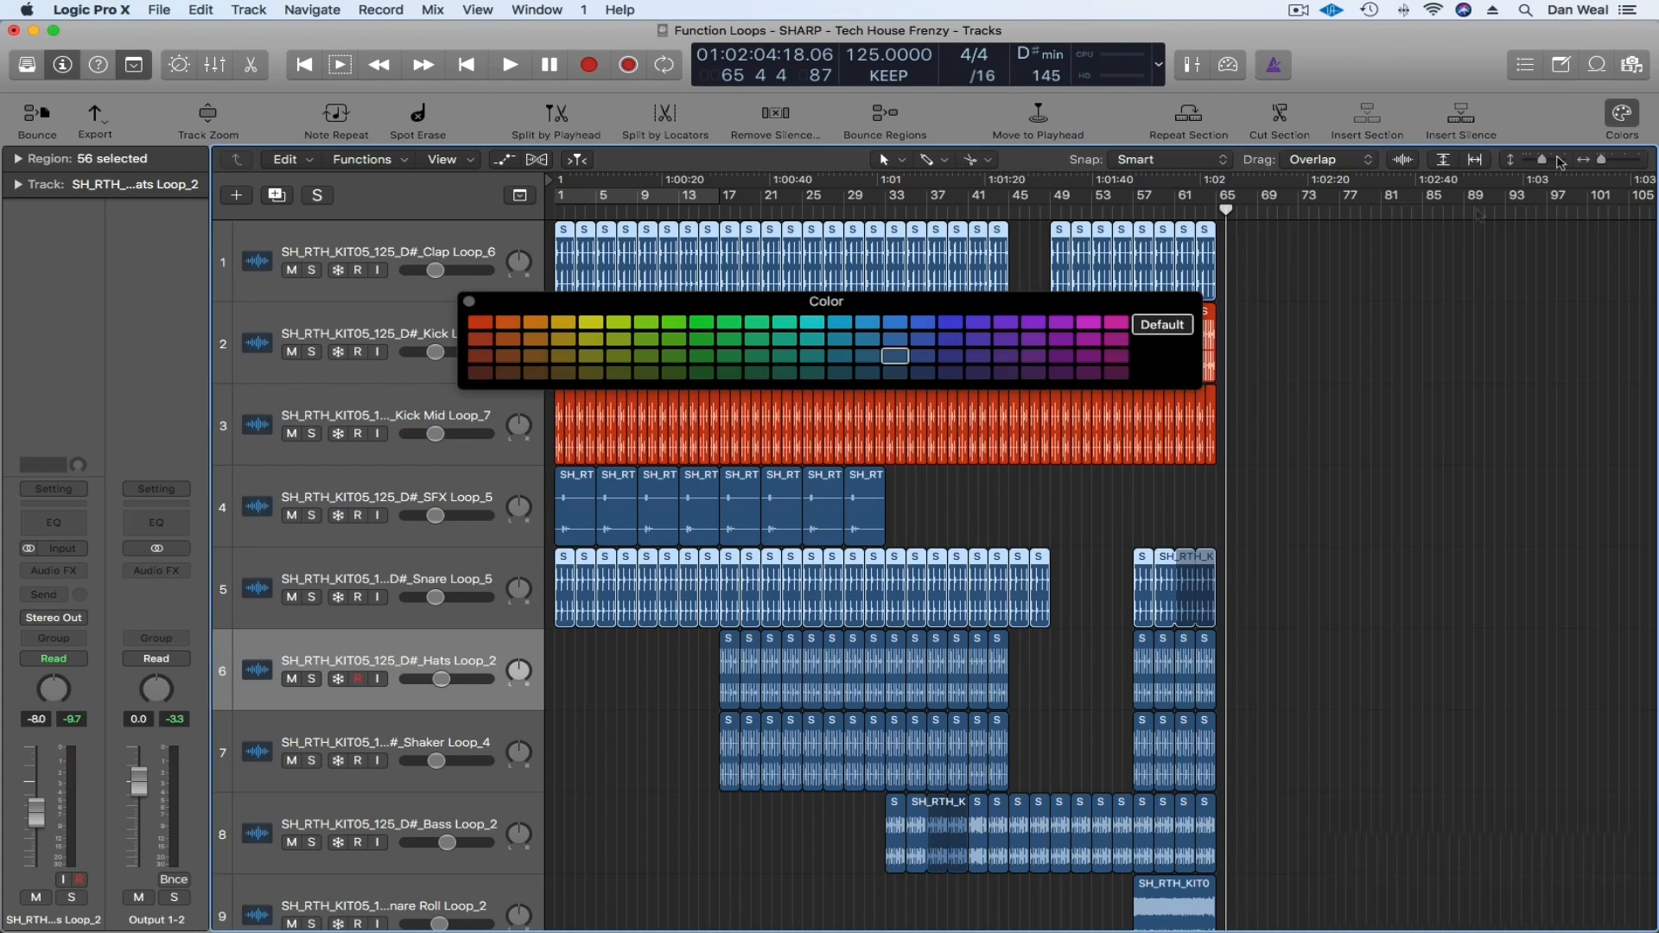
click(1061, 356)
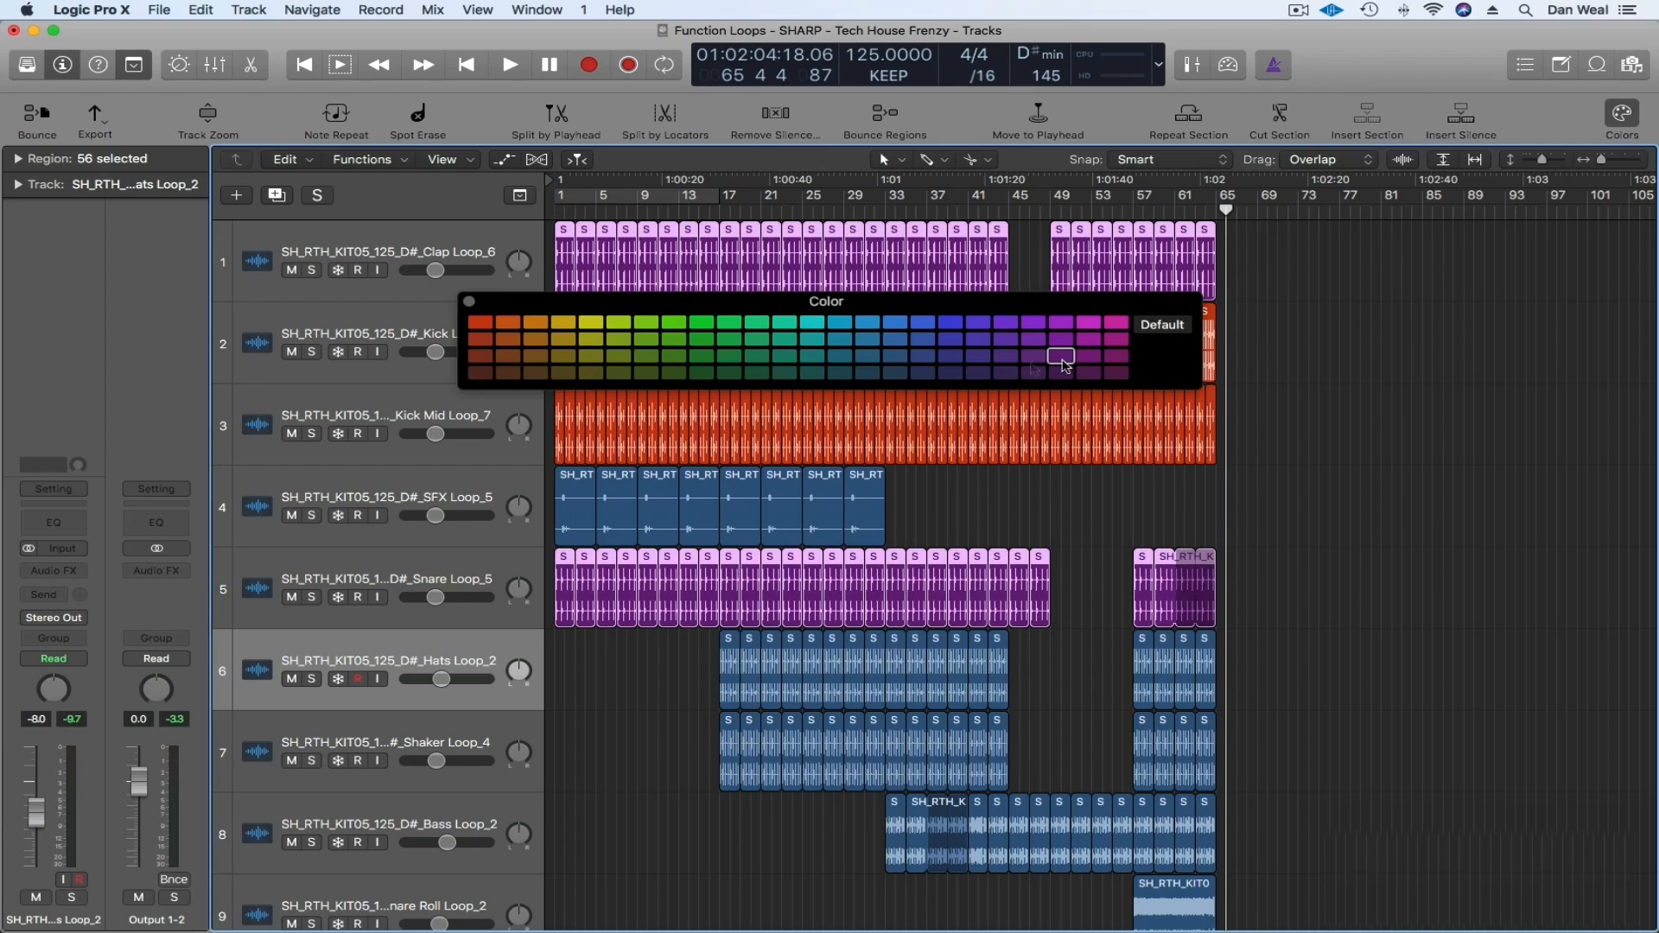
click(470, 302)
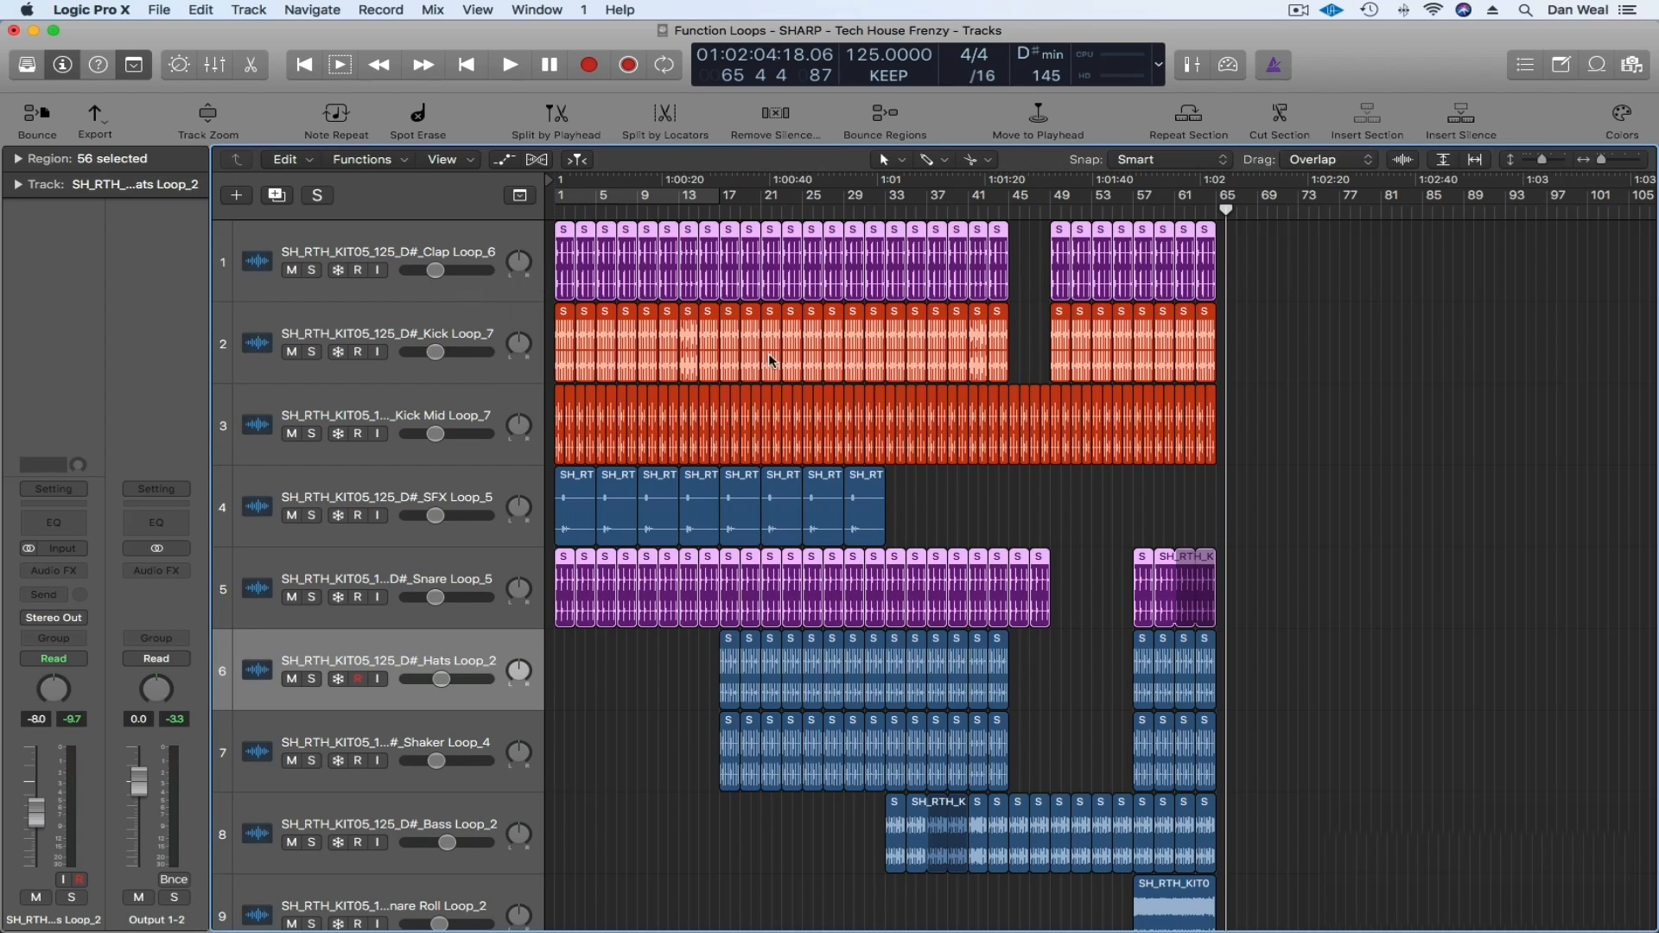
- Select all the Hats Loop_2 and Shaker Loop_4 regions and colour them bright green
click(982, 507)
scroll(1209, 648, down, 2)
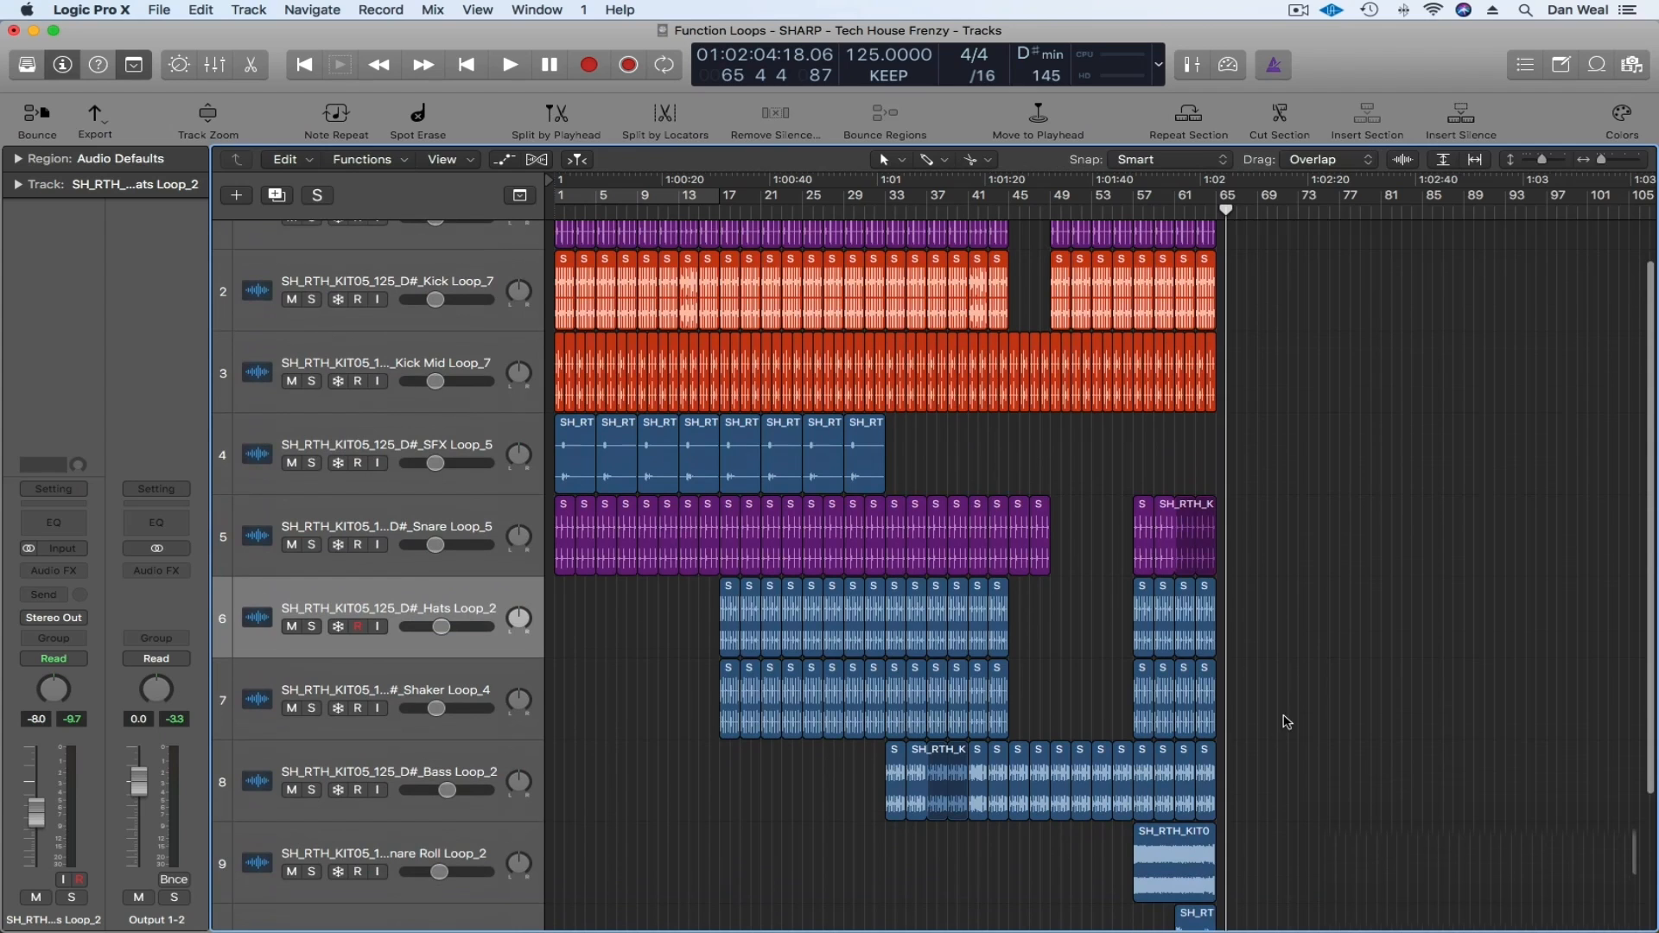
drag(1288, 721, 682, 635)
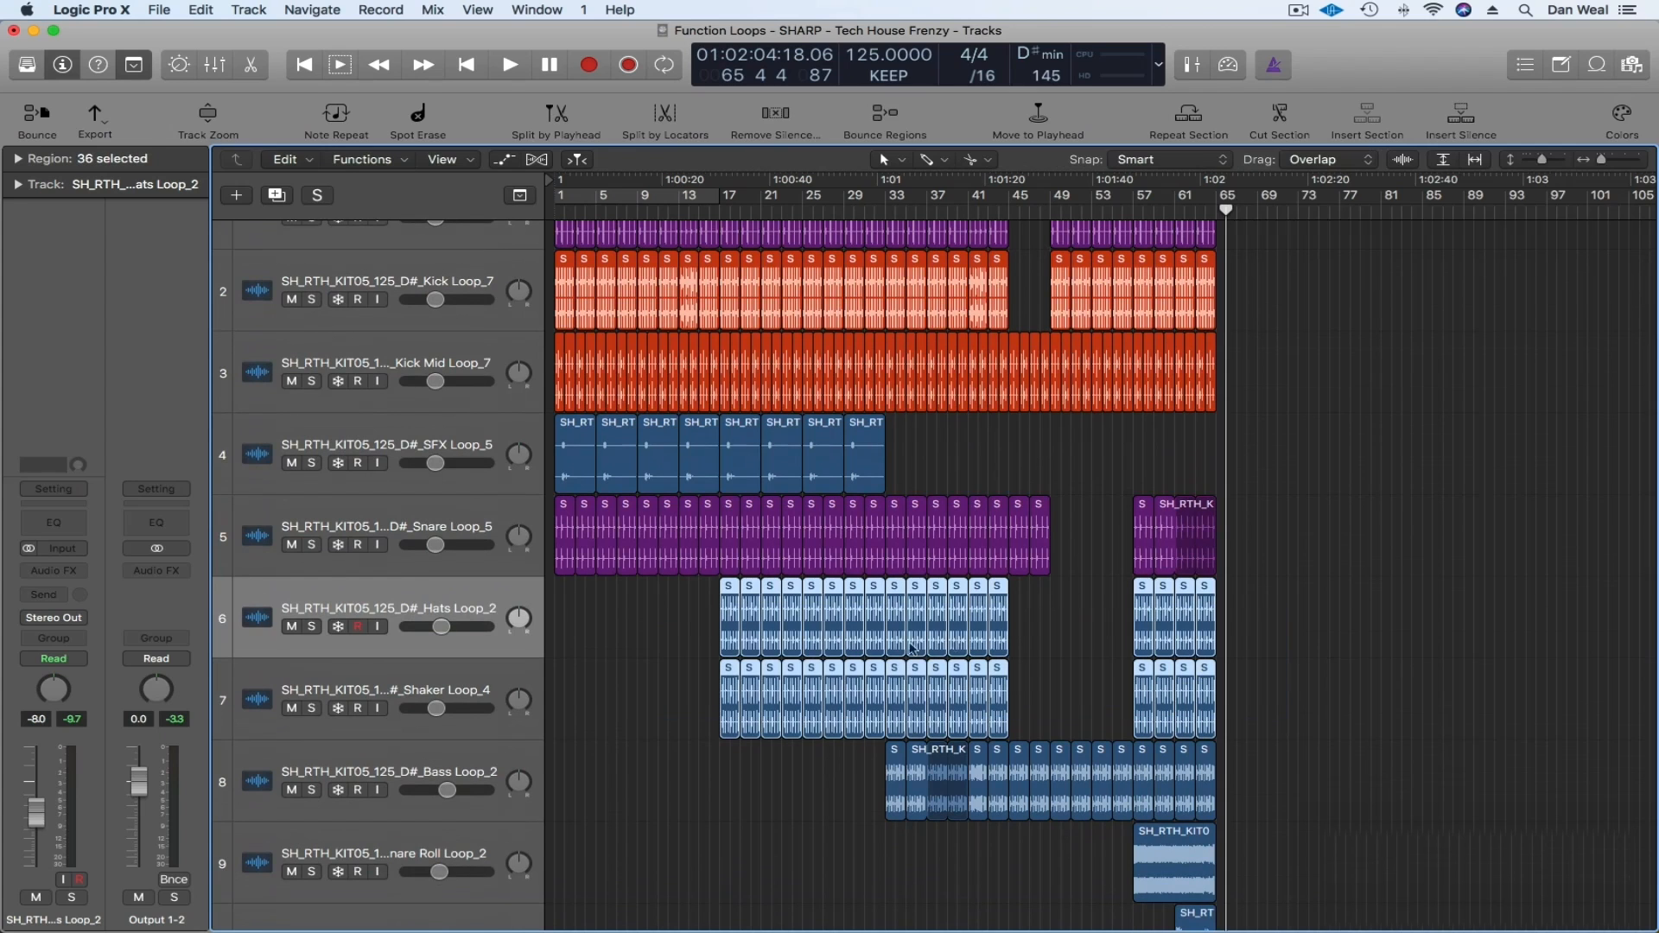
click(1623, 113)
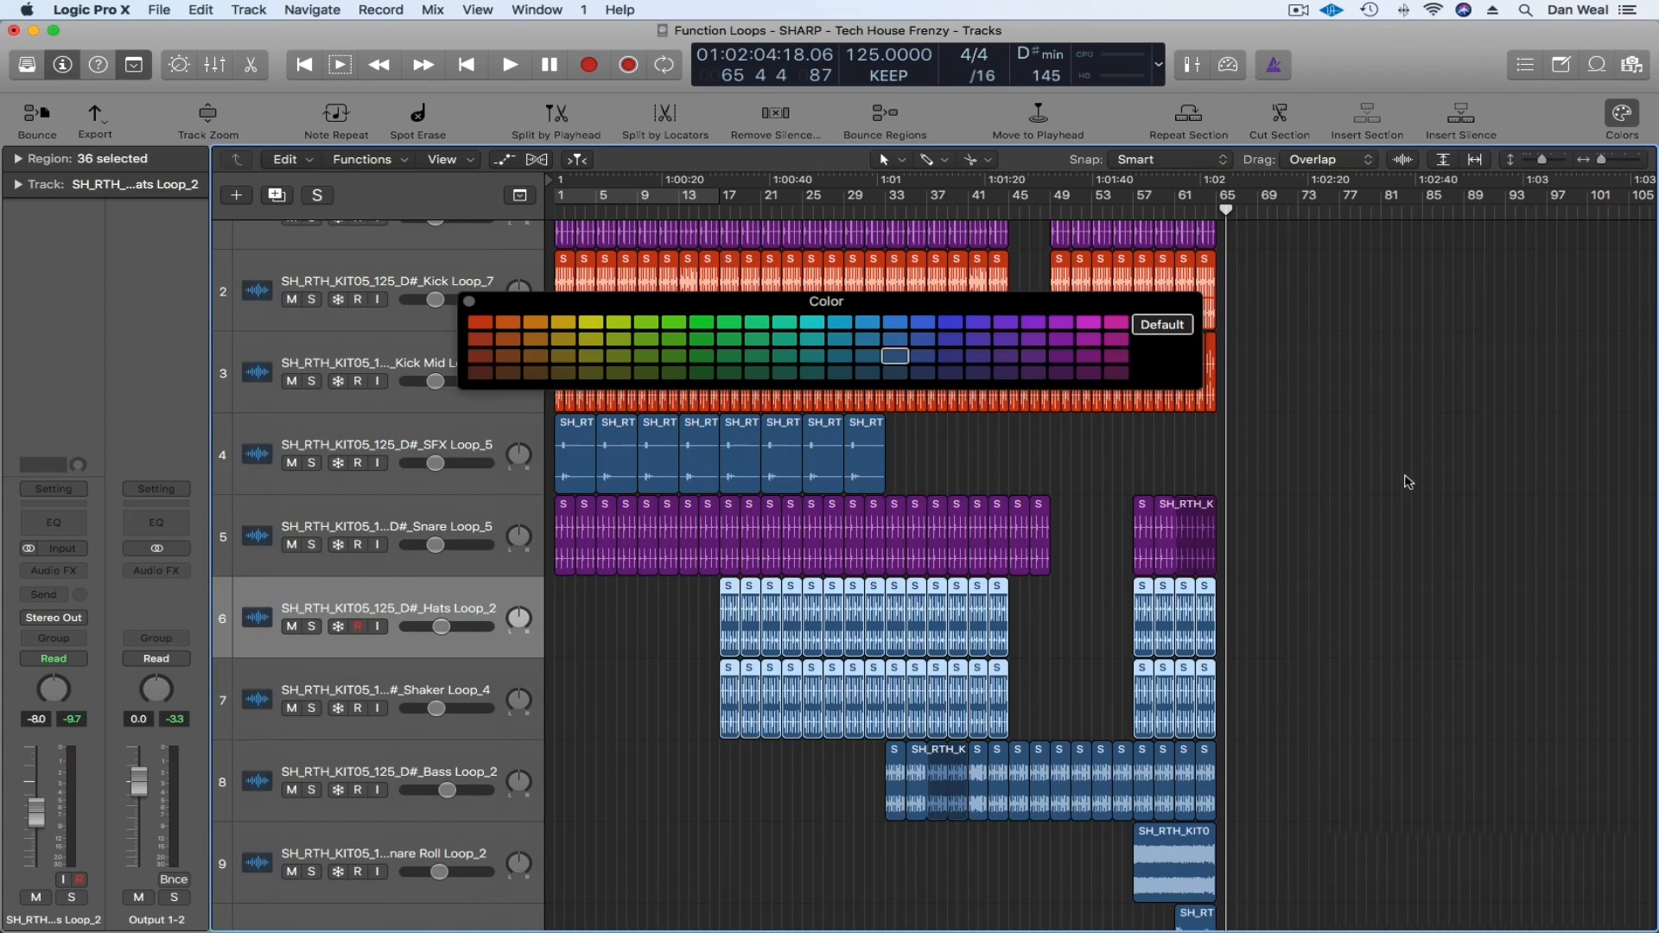
click(748, 324)
click(1465, 661)
- Colour all the Bass Loop_2 regions golden yellow and clear the selection
drag(1322, 791, 895, 782)
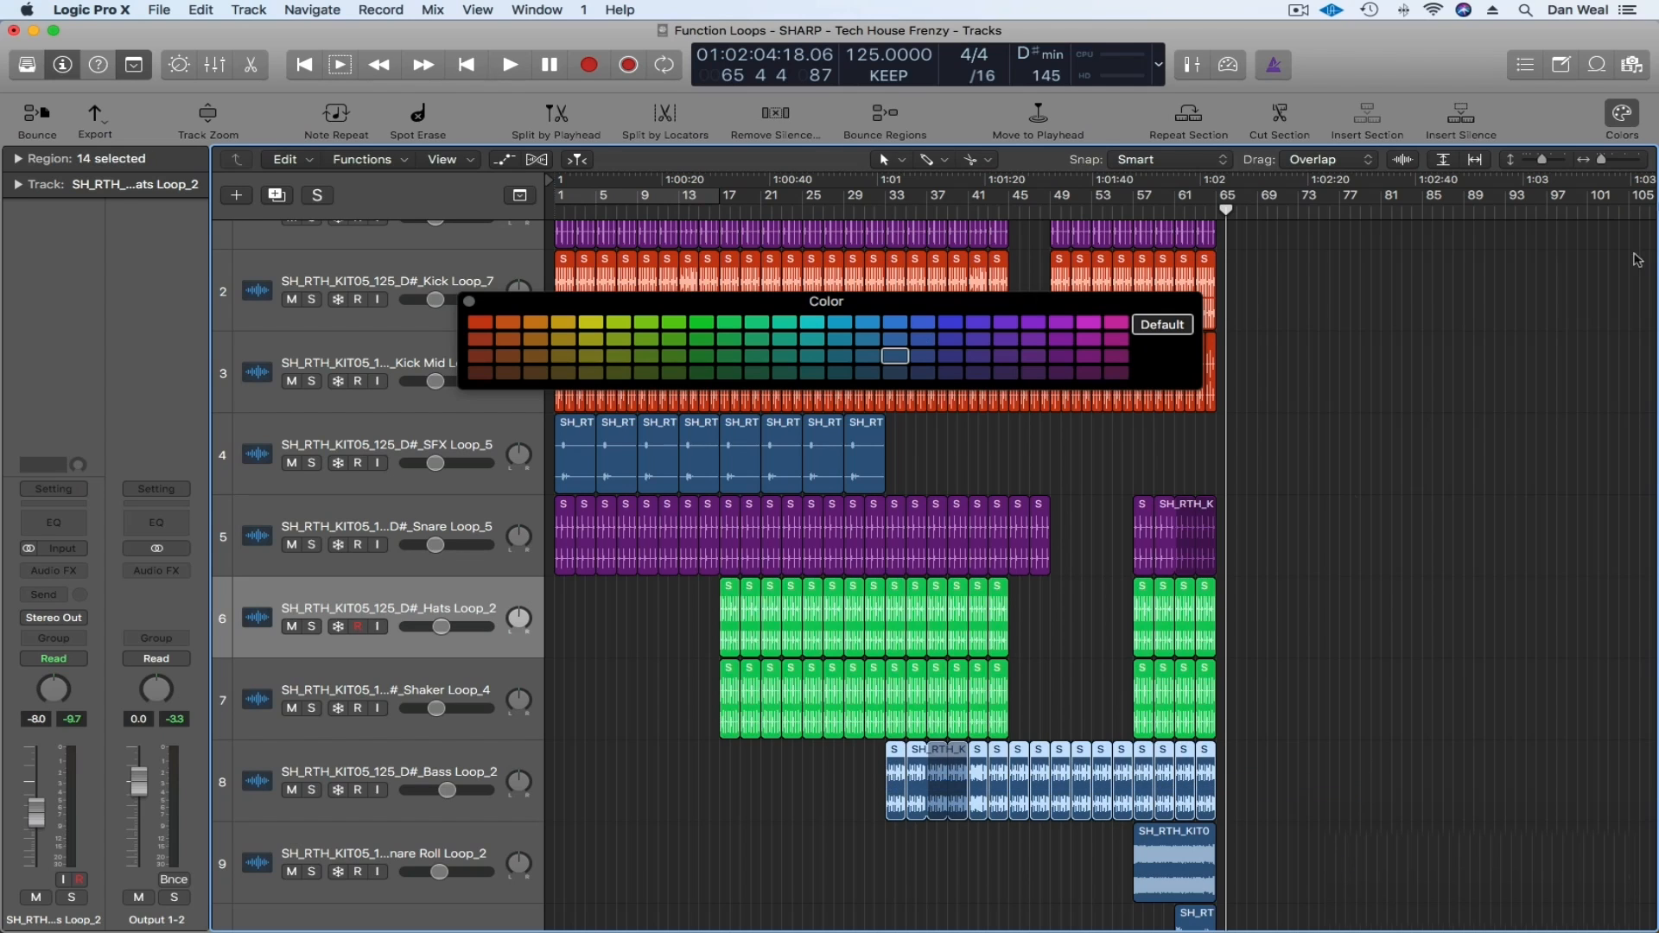
click(563, 339)
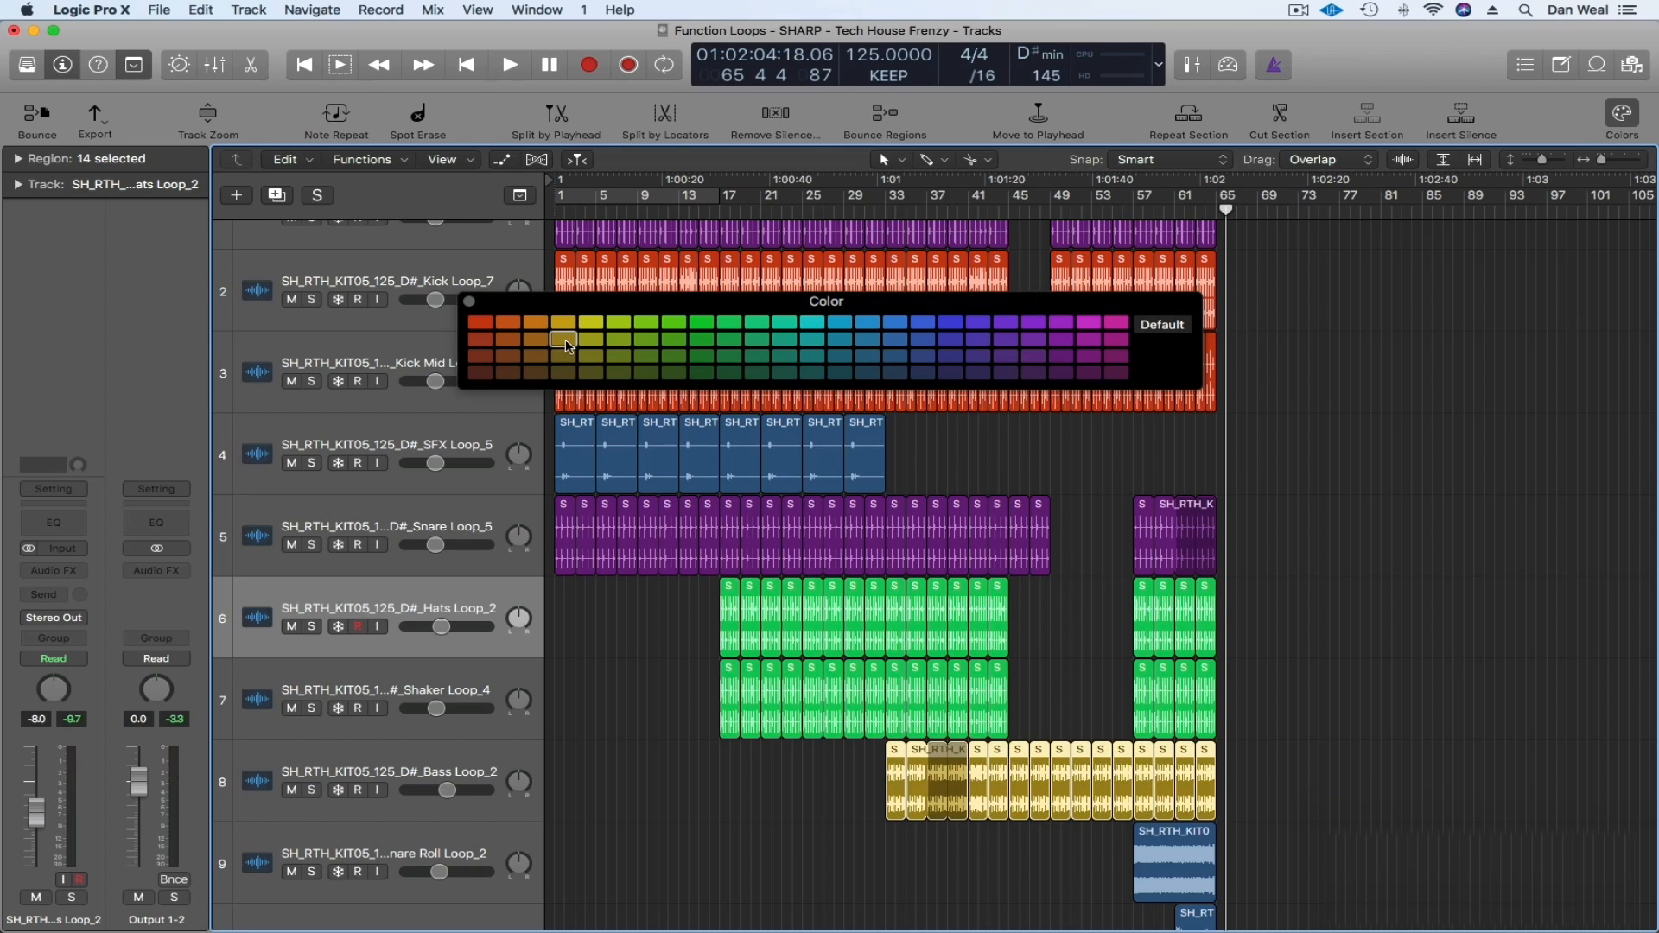
click(469, 302)
scroll(1466, 573, down, 2)
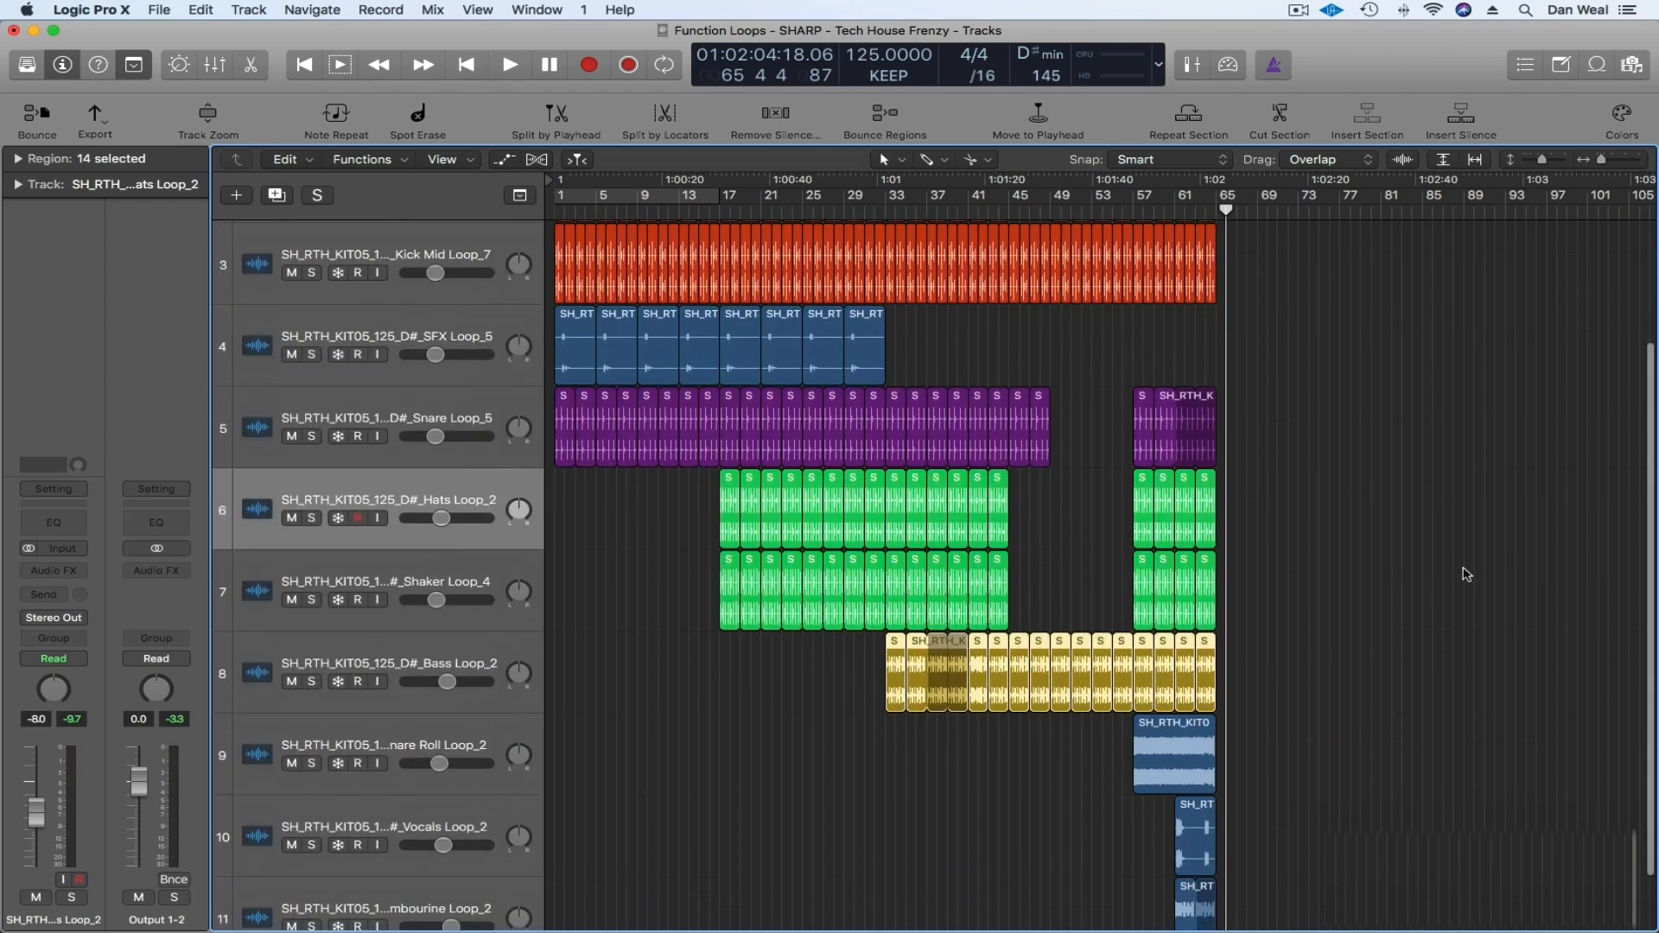
click(1452, 579)
- Delete the last two Kick Loop_7 regions, between bars 61 and 65
scroll(1387, 519, up, 3)
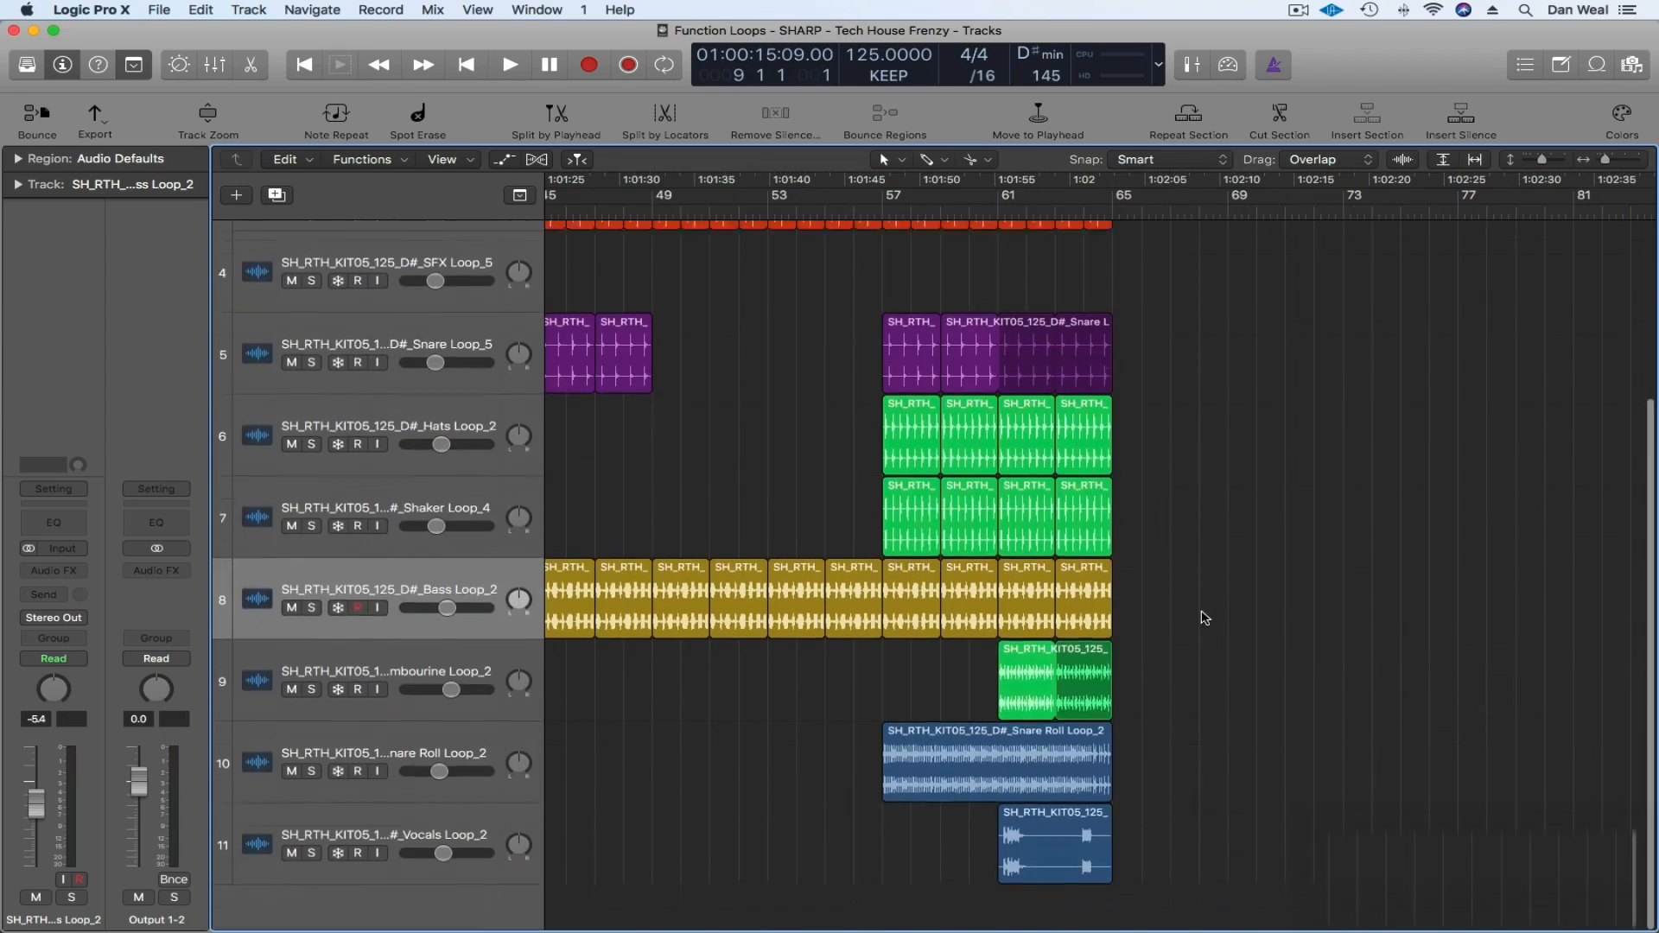
scroll(1208, 569, up, 1)
scroll(1208, 568, up, 3)
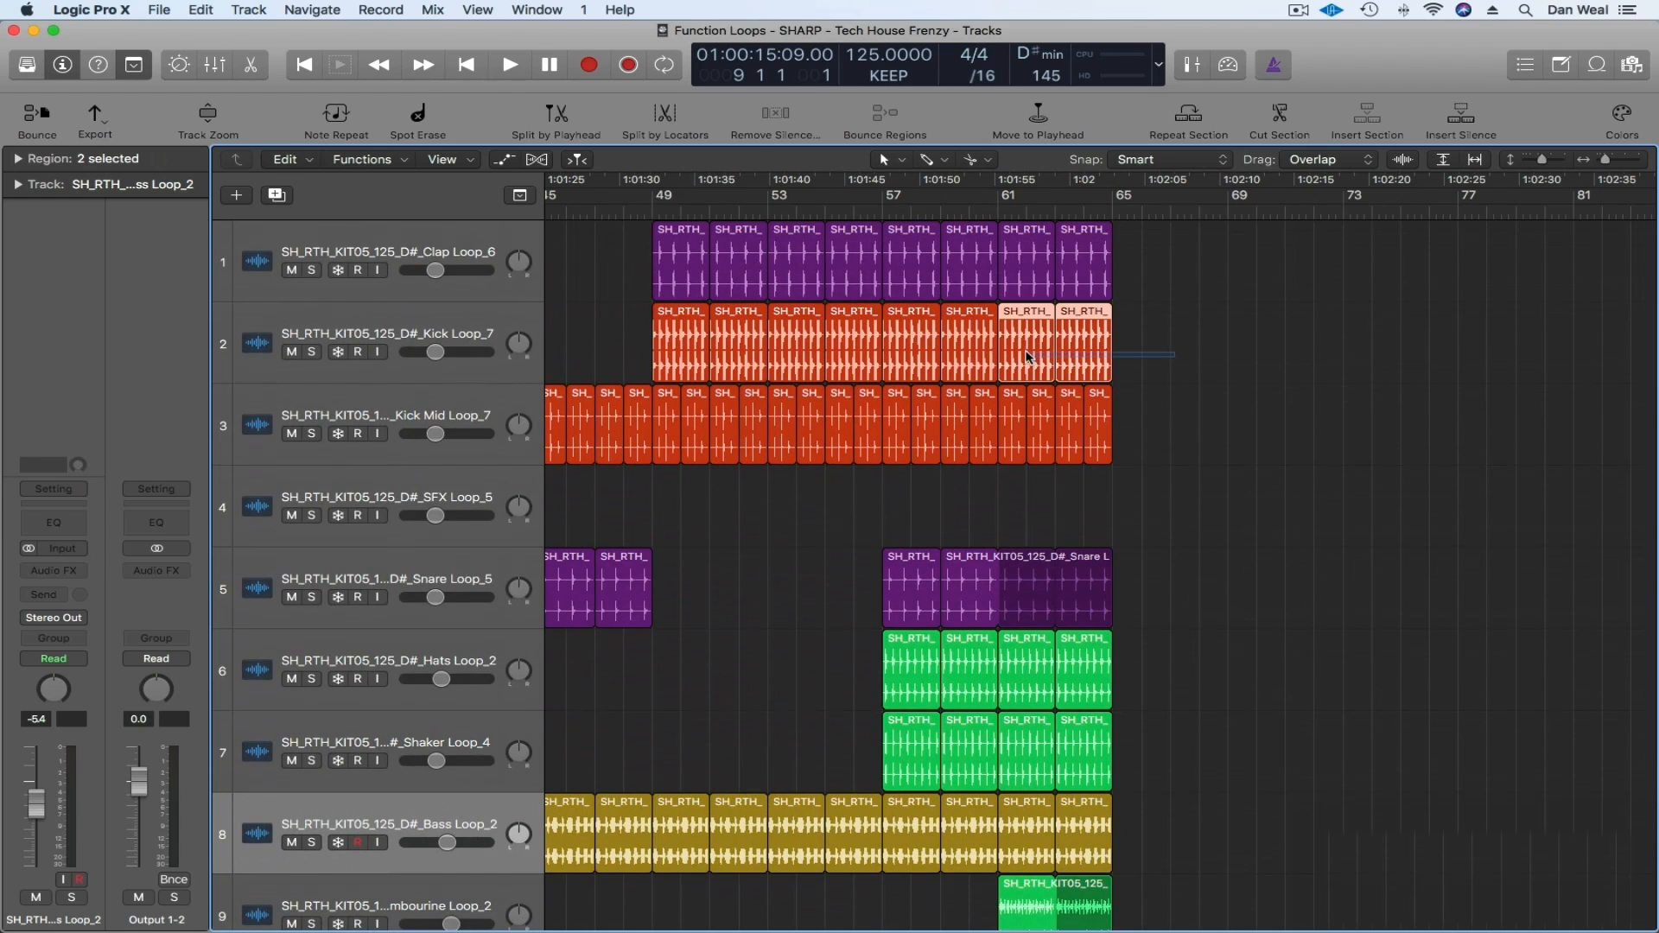
key(Delete)
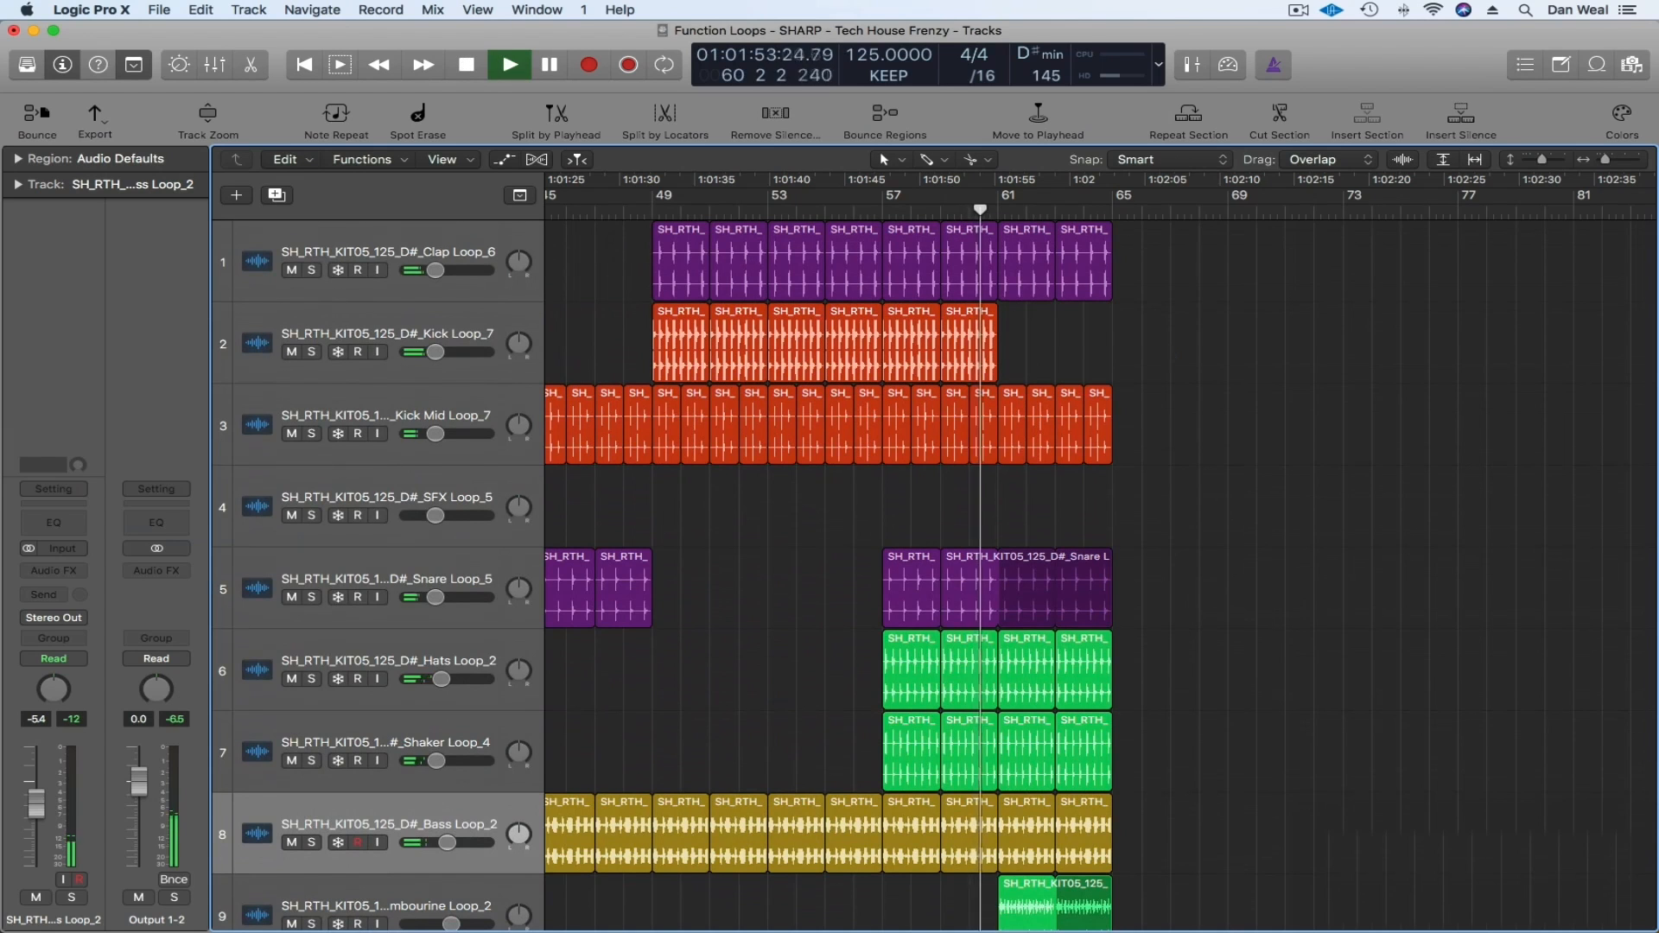
- Add the Synth Loop_5 sample on a new track at bar 65 and stop playback
drag(1227, 932, 1121, 899)
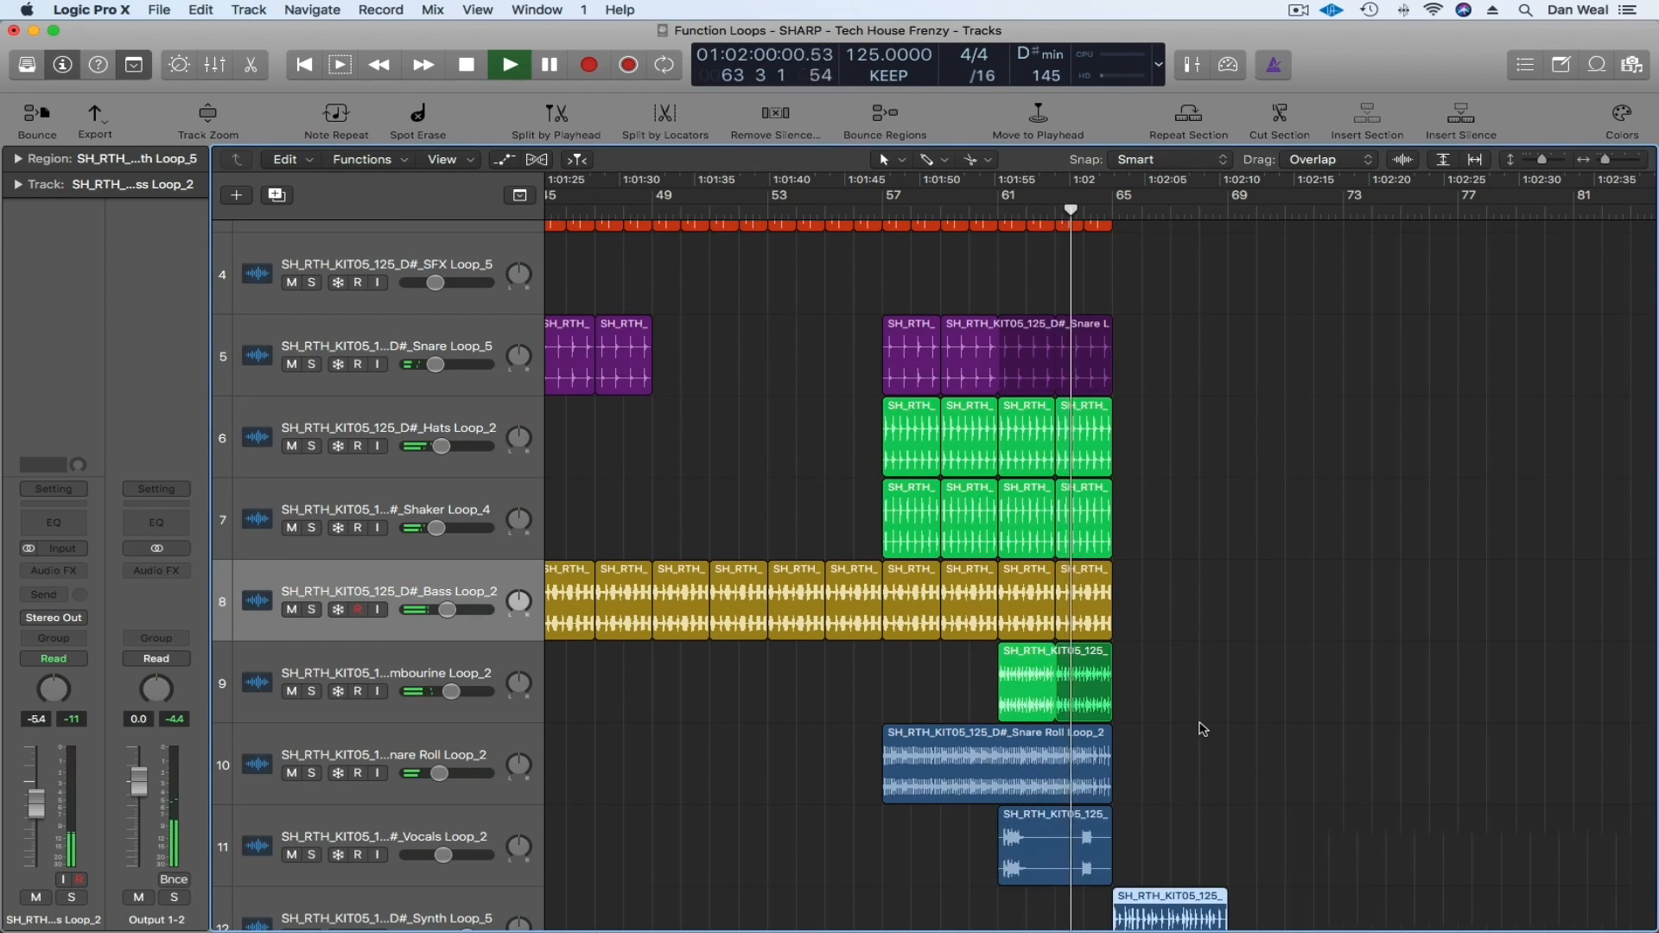
scroll(1203, 732, down, 2)
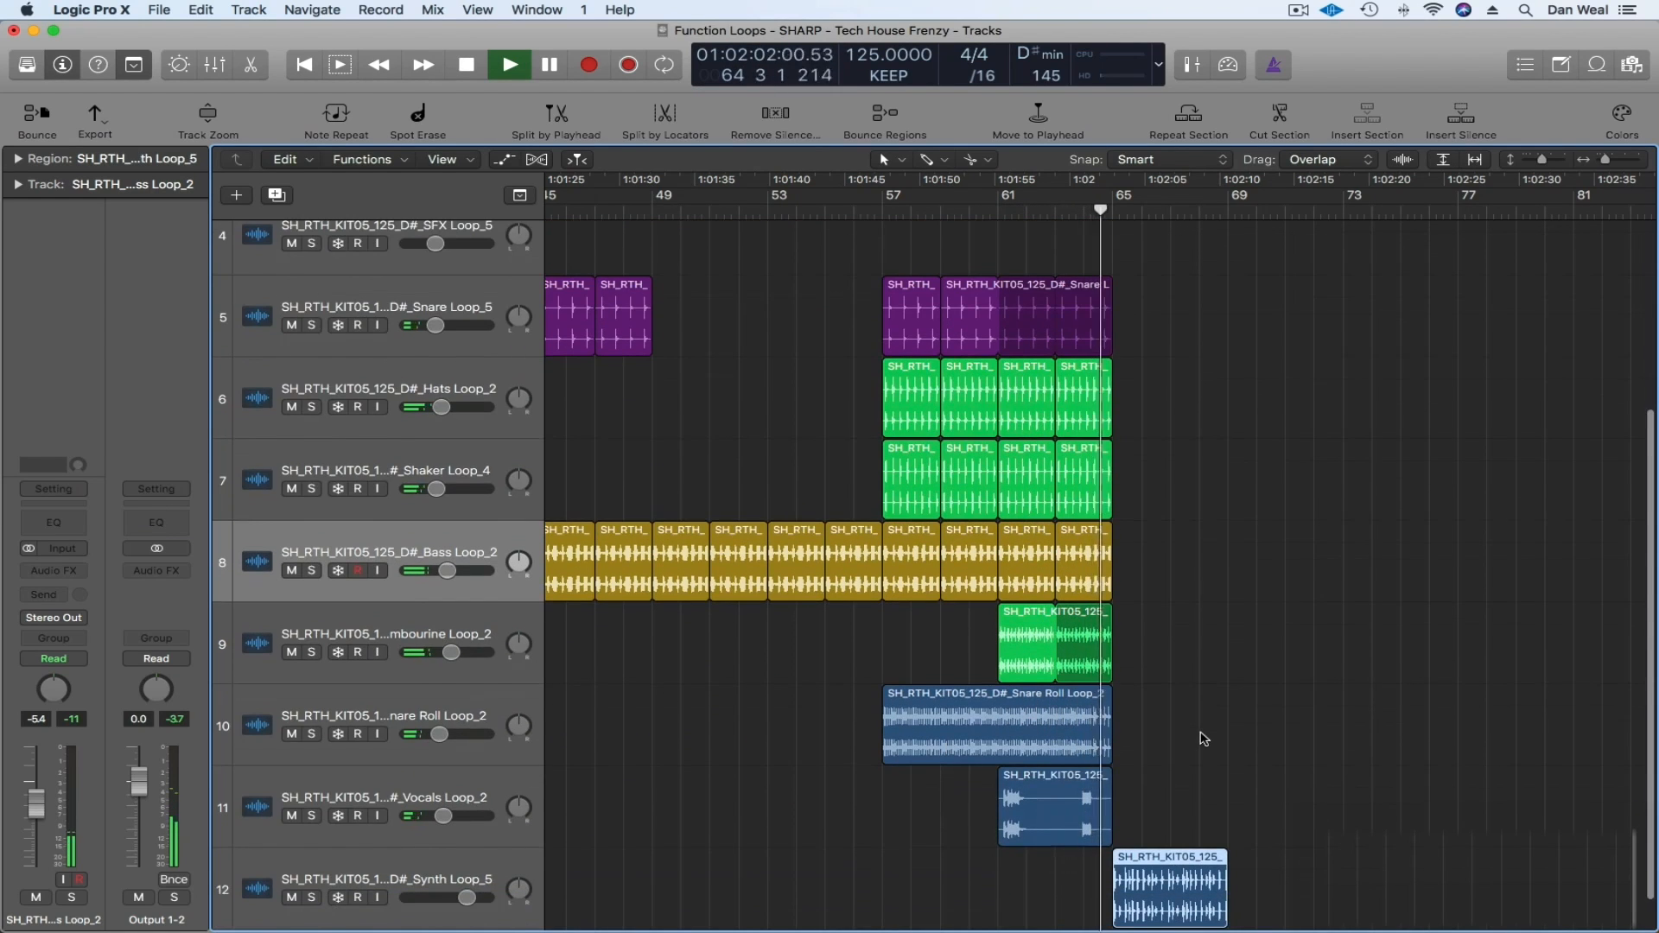
scroll(1205, 744, up, 6)
key(space)
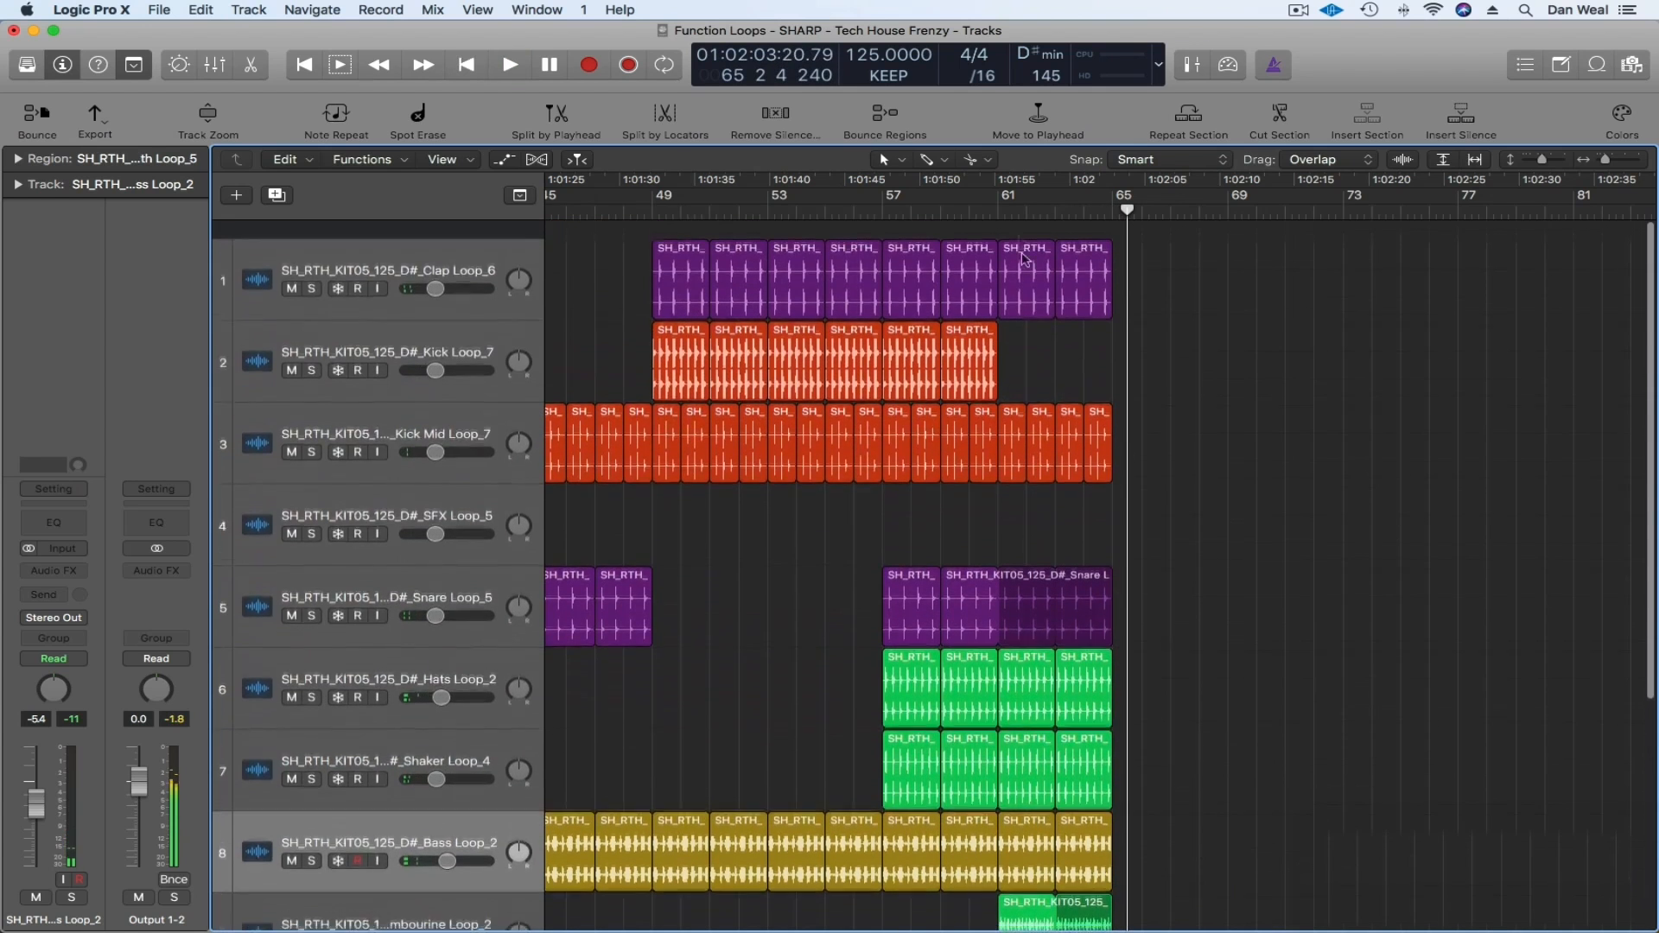
- Copy the preceding clap, kick and kick mid regions to bar 65 on their own tracks and play from there
drag(1218, 342, 907, 276)
drag(908, 277, 1139, 276)
drag(1161, 412, 1160, 412)
drag(1206, 444, 1140, 445)
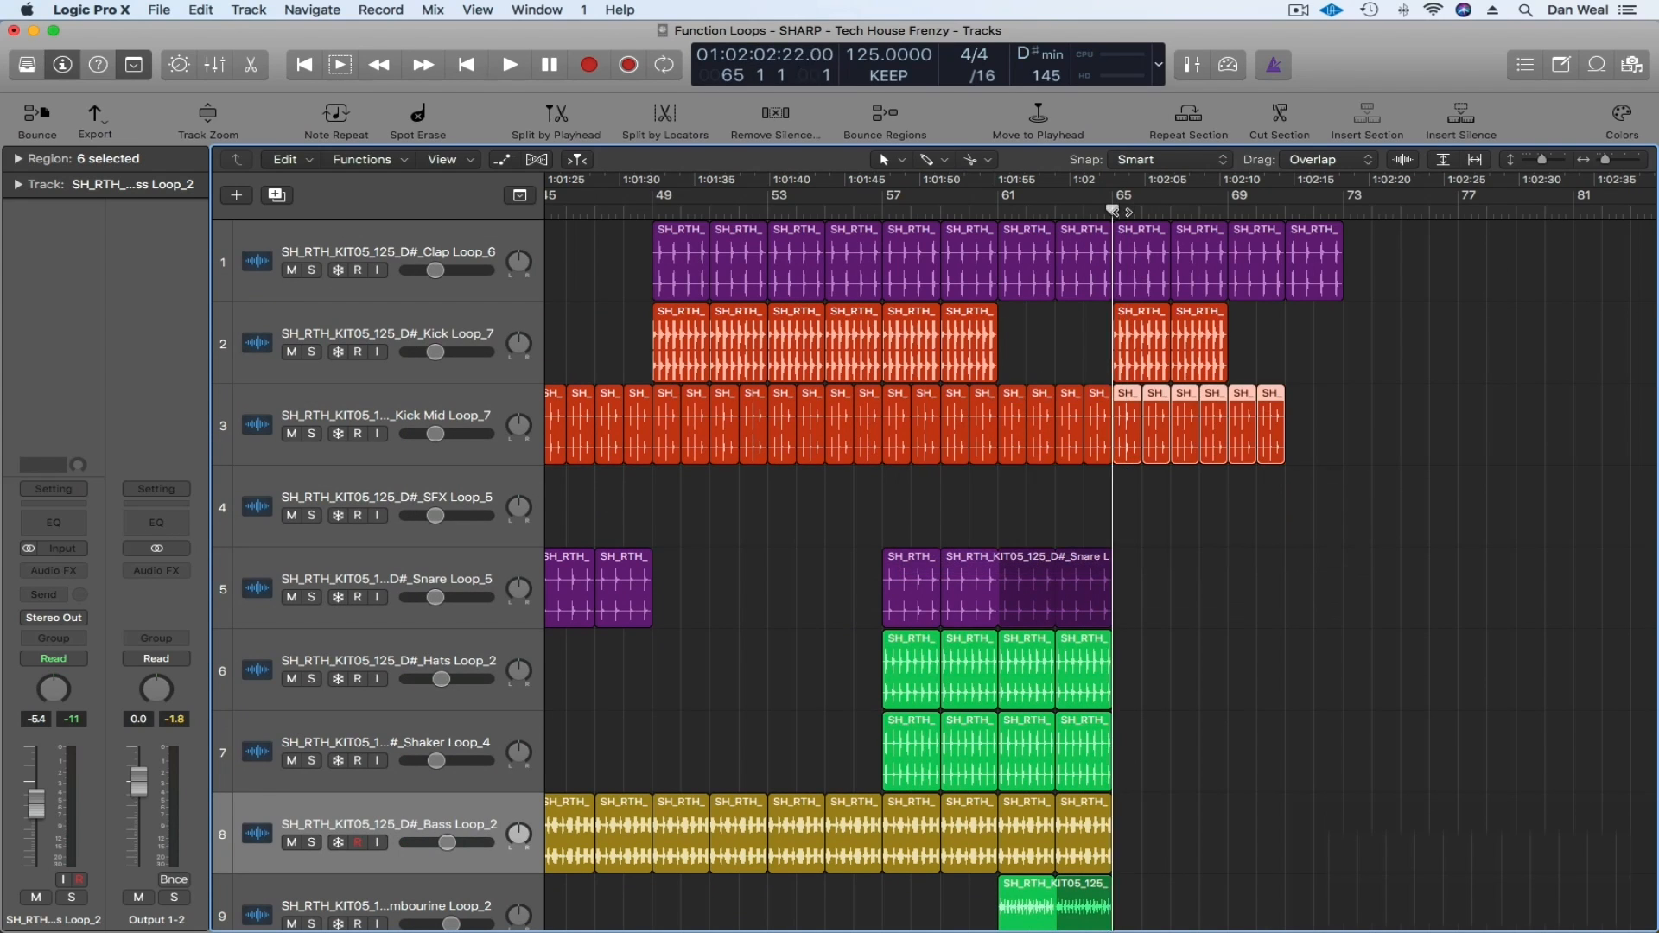
key(space)
drag(1205, 510, 1136, 458)
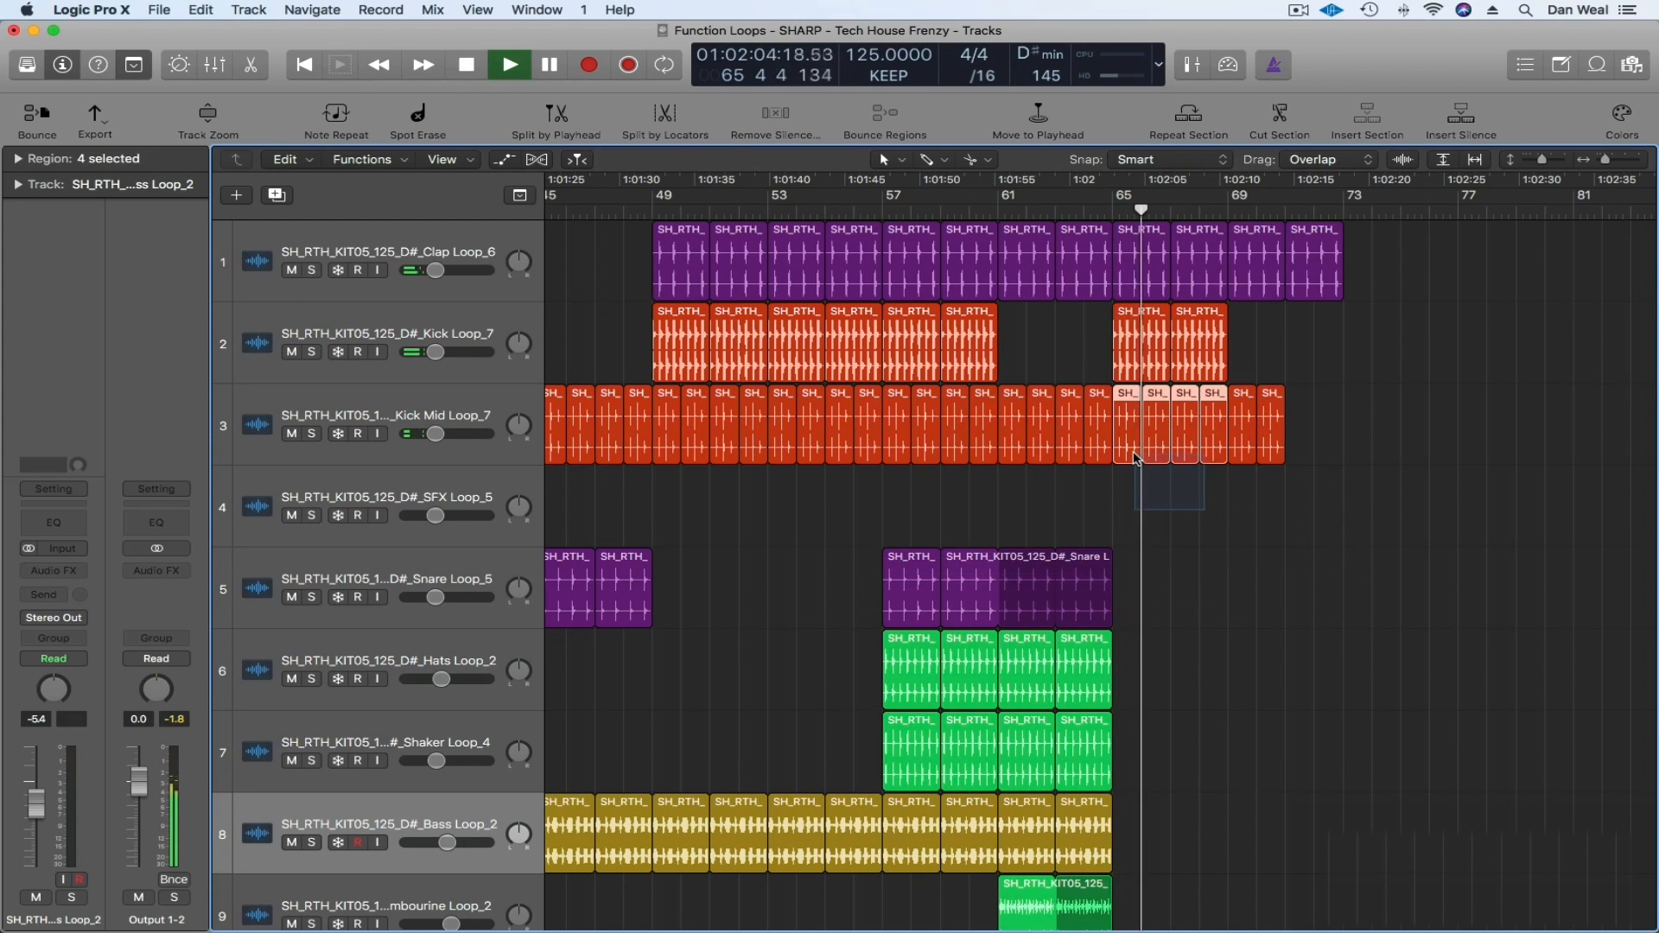
scroll(951, 565, down, 1)
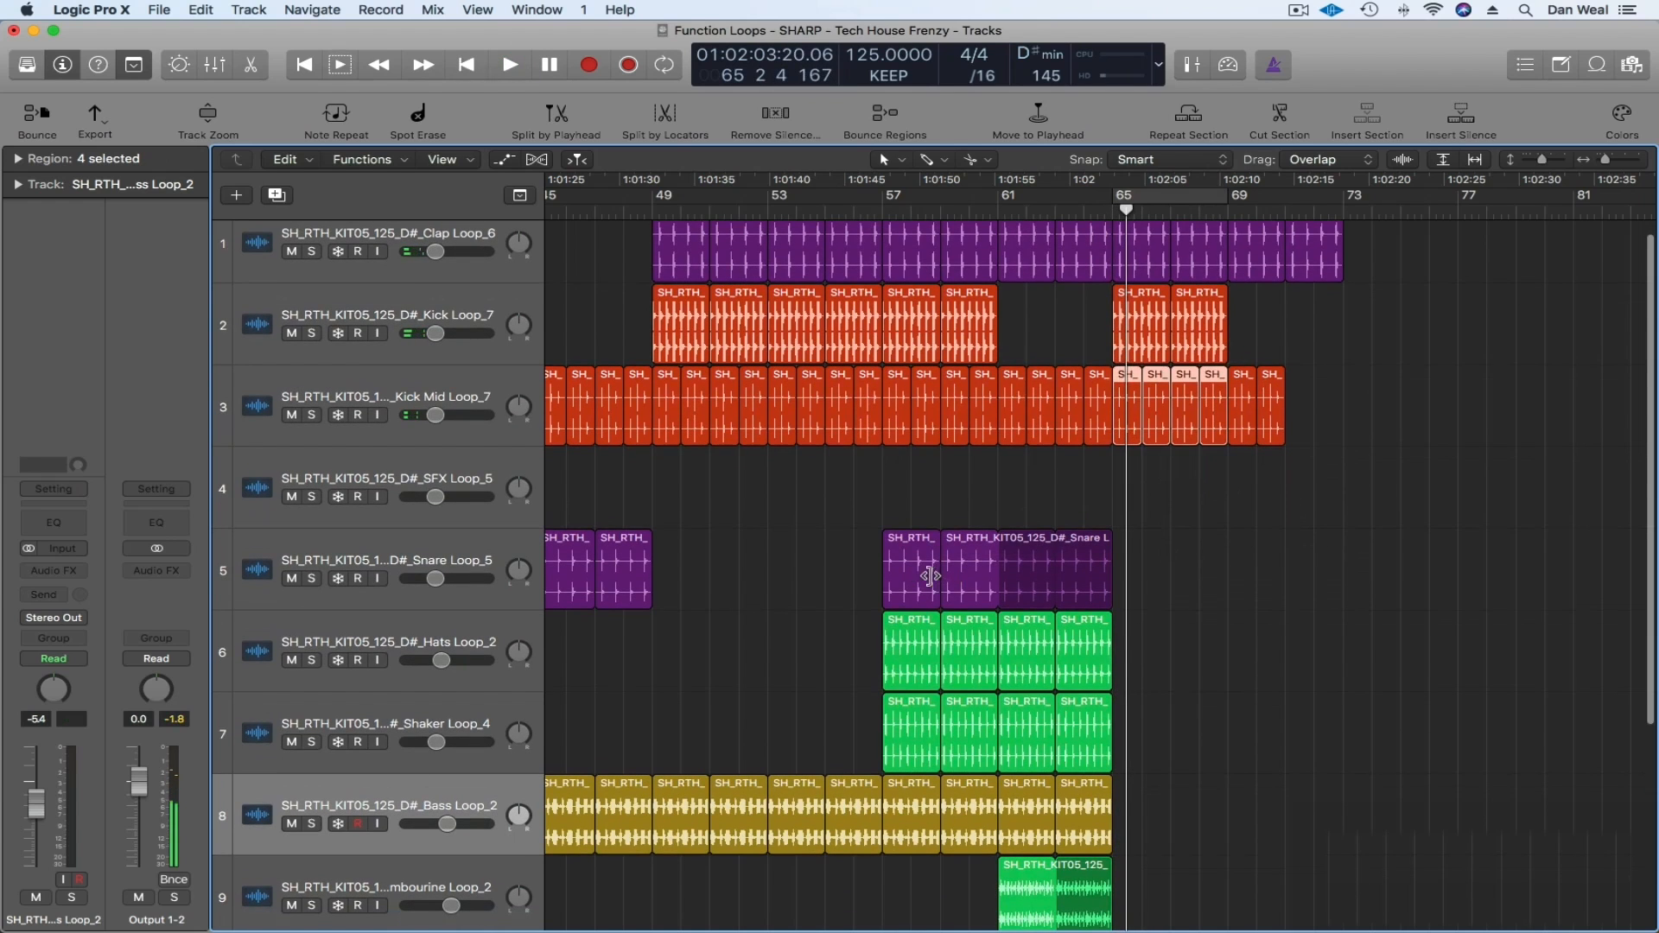
- Copy the Snare Loop_5 region from bar 57 to bar 65 and loop it until about bar 71
click(930, 576)
drag(914, 568, 1147, 568)
key(l)
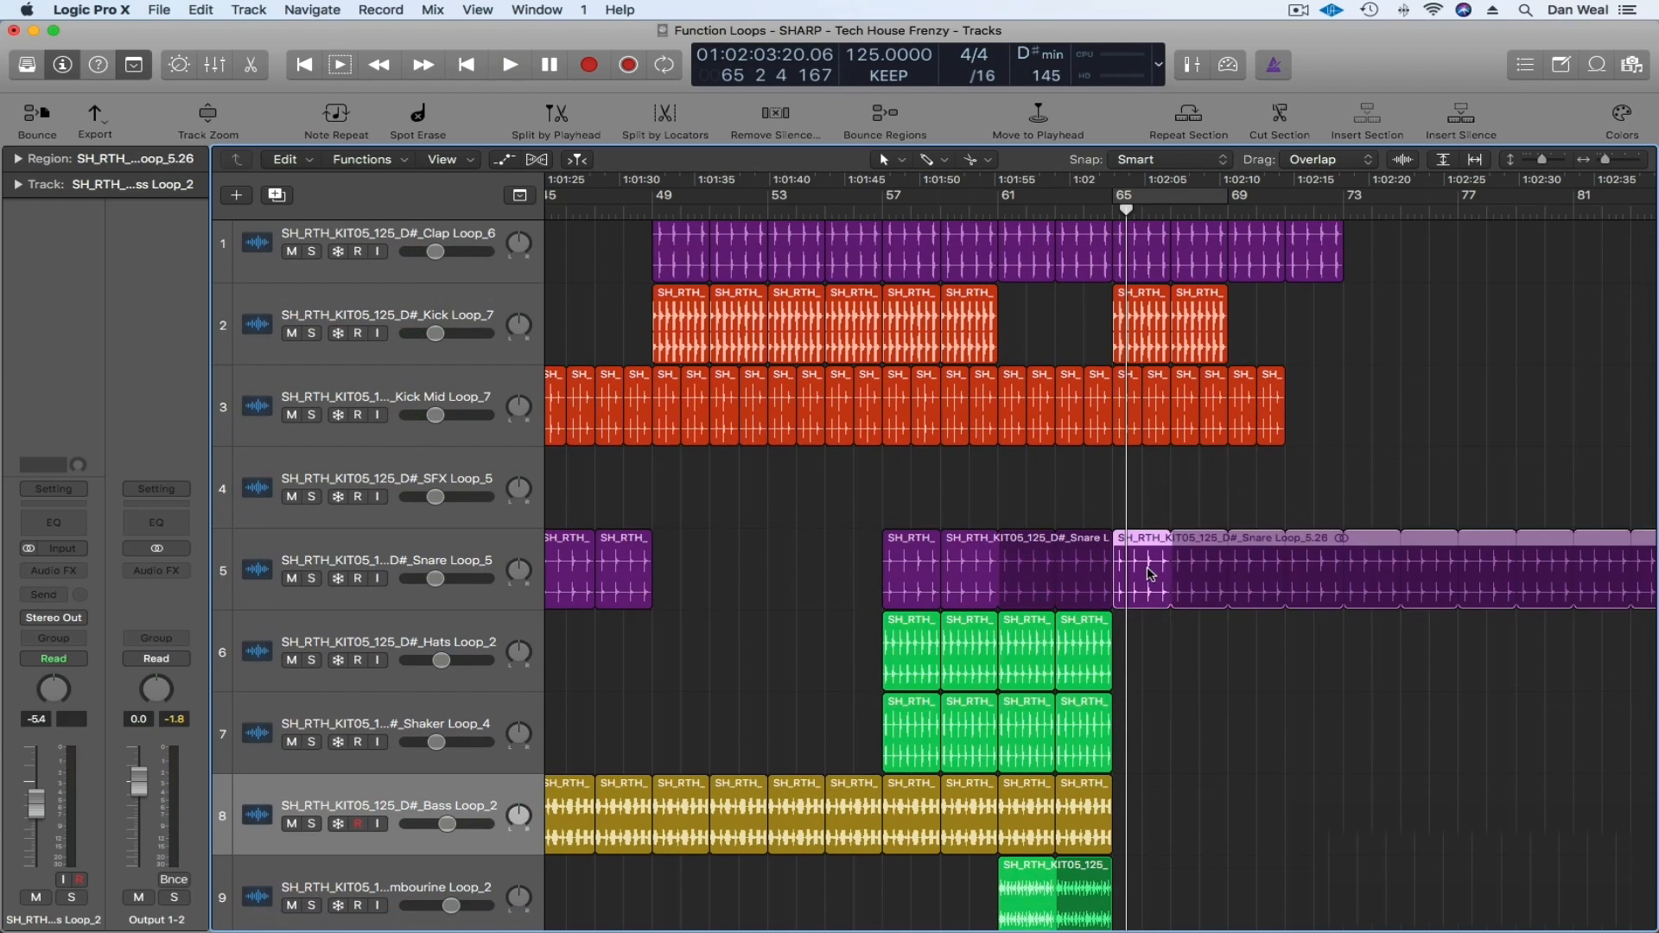
drag(1271, 537, 1296, 539)
- Copy the hats and shaker regions of bars 57 to 65 to start at bar 65
drag(1212, 737, 909, 664)
drag(913, 662, 1145, 671)
scroll(1144, 671, down, 5)
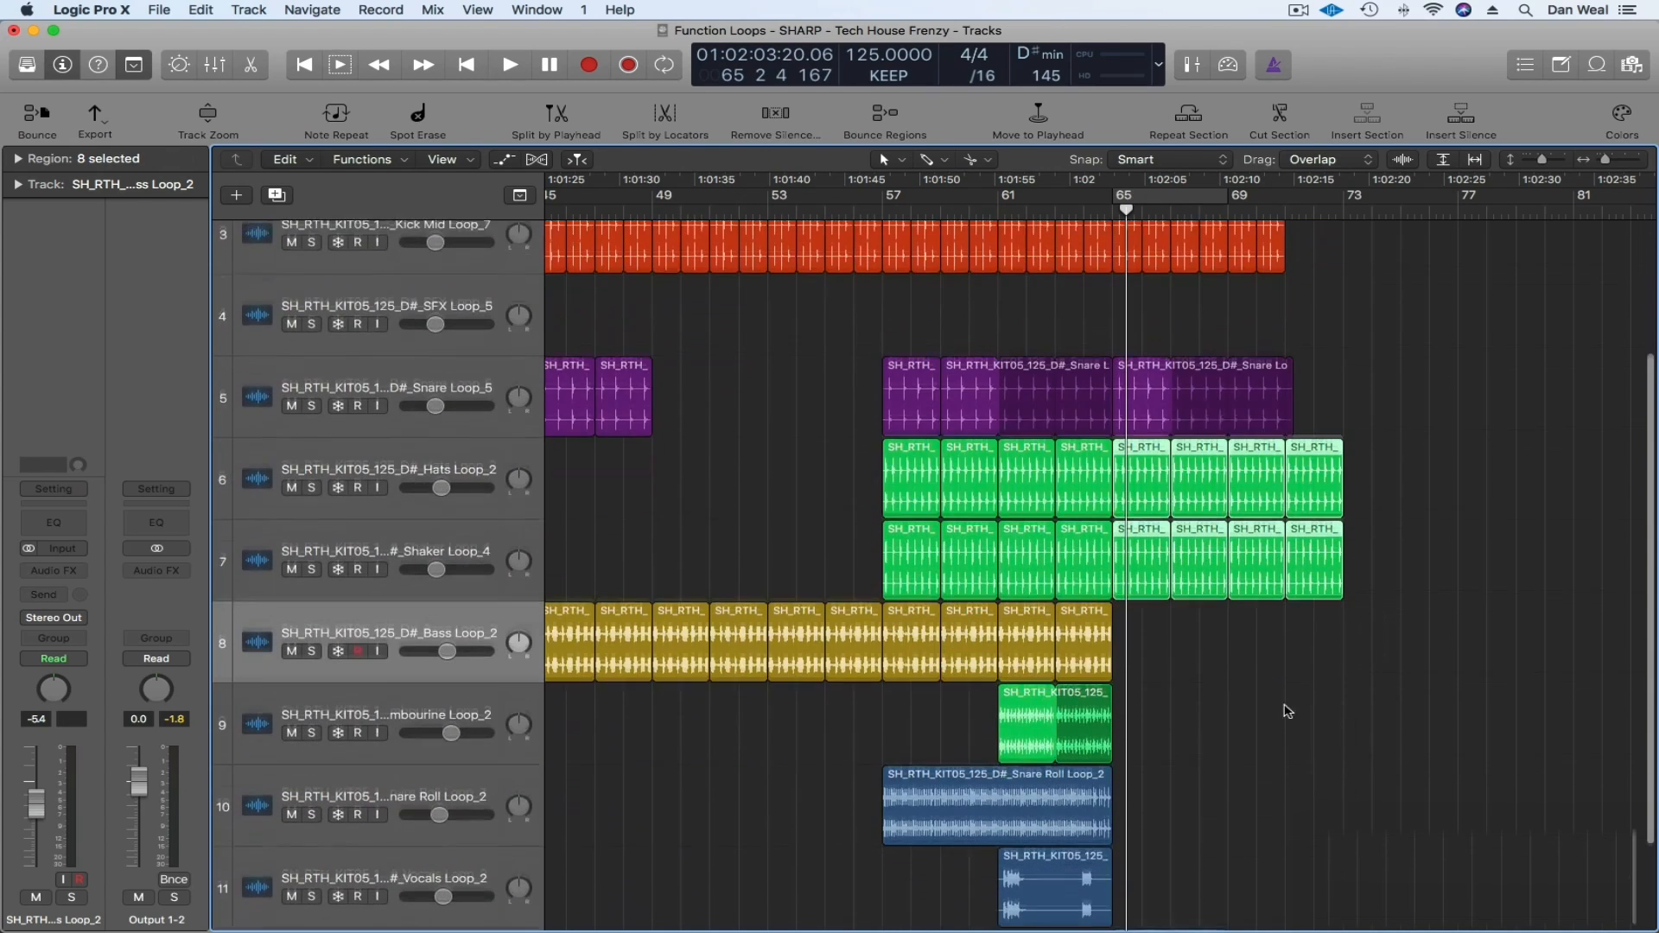
- Loop the last Bass Loop_2 region so that it runs until bar 73
click(1097, 638)
key(l)
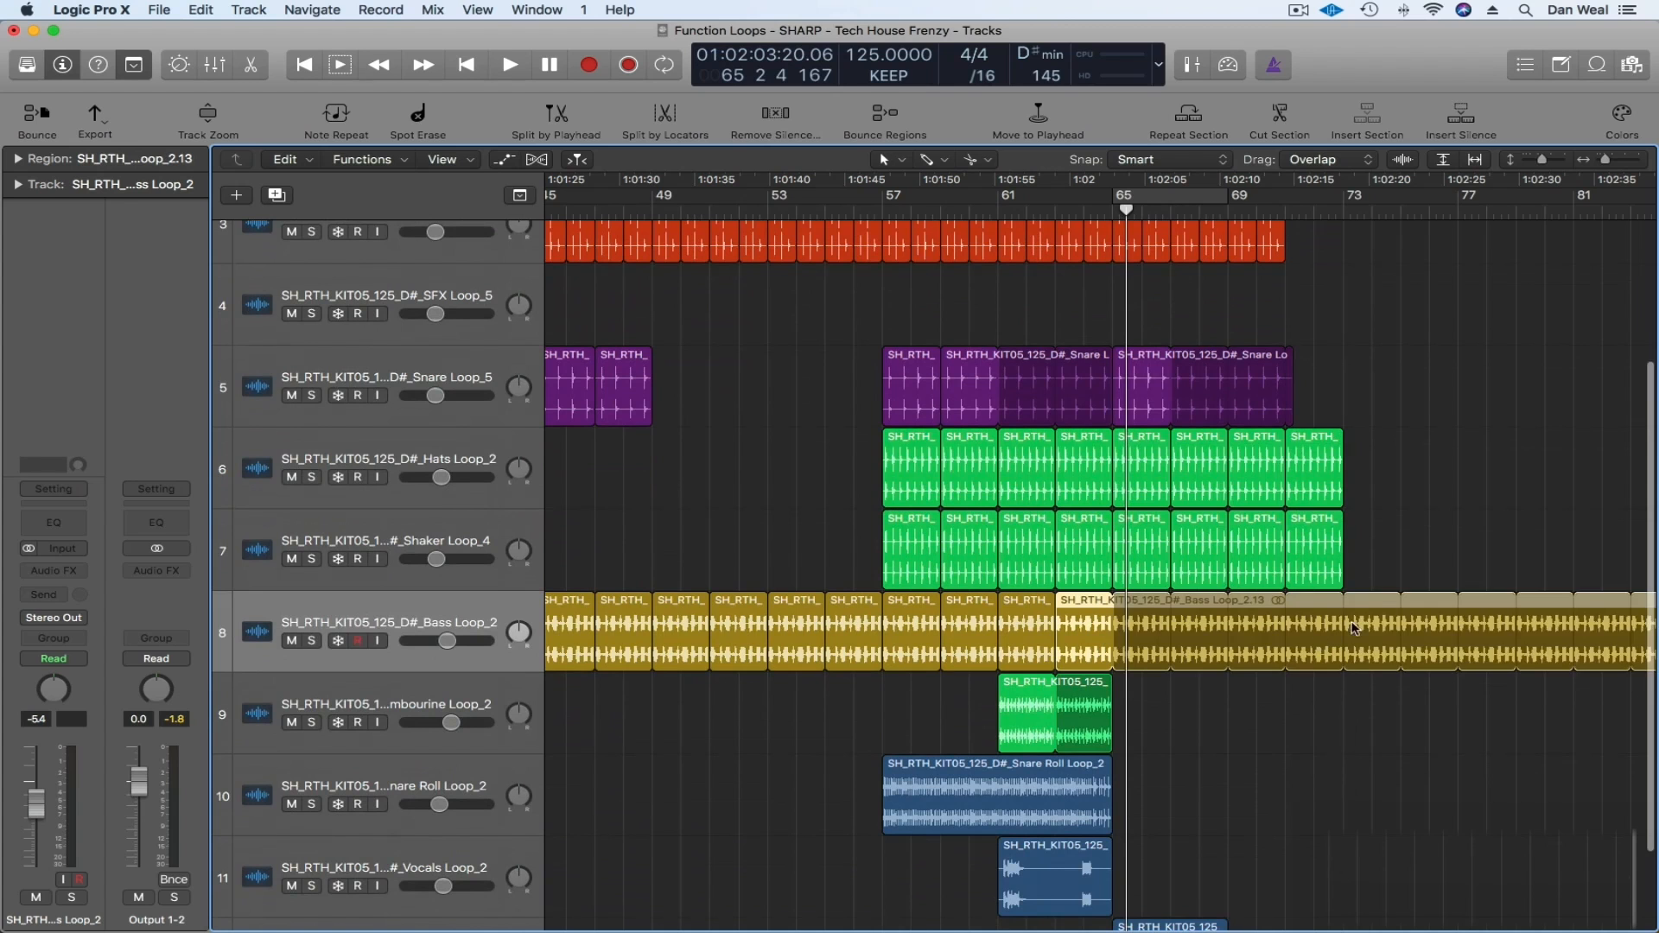
drag(1345, 605, 1345, 605)
- Play bars 65 to 69 in cycle mode and lower the Synth Loop_5 track volume
key(space)
click(1154, 200)
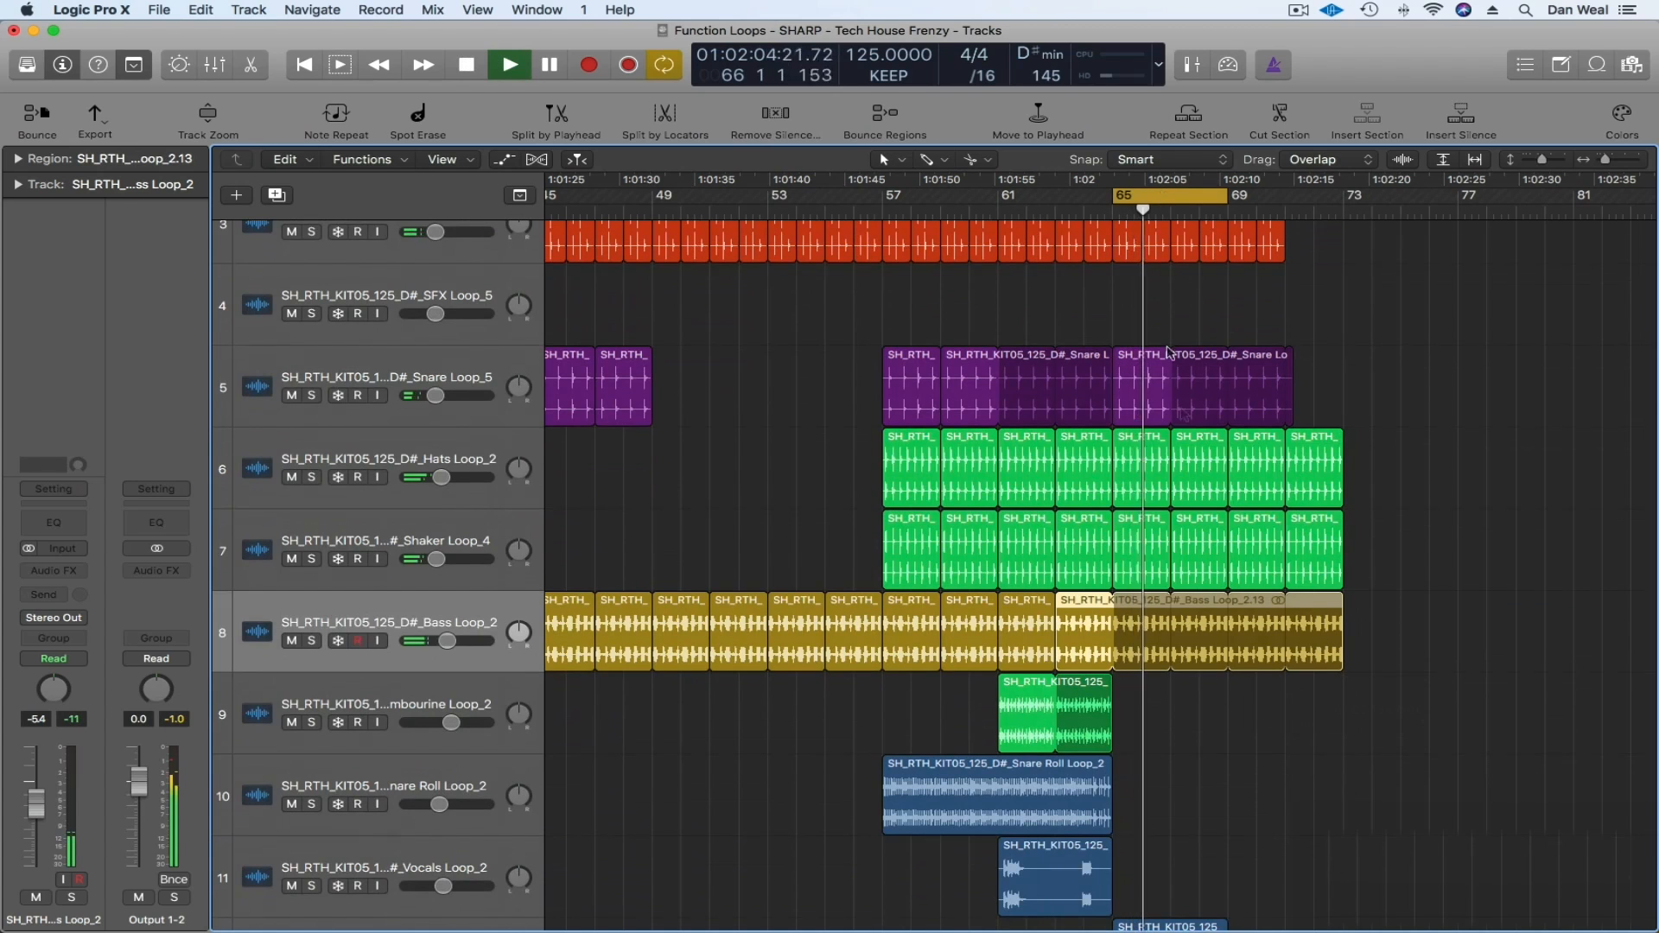
scroll(1218, 734, down, 3)
drag(468, 871, 439, 871)
scroll(1227, 672, up, 5)
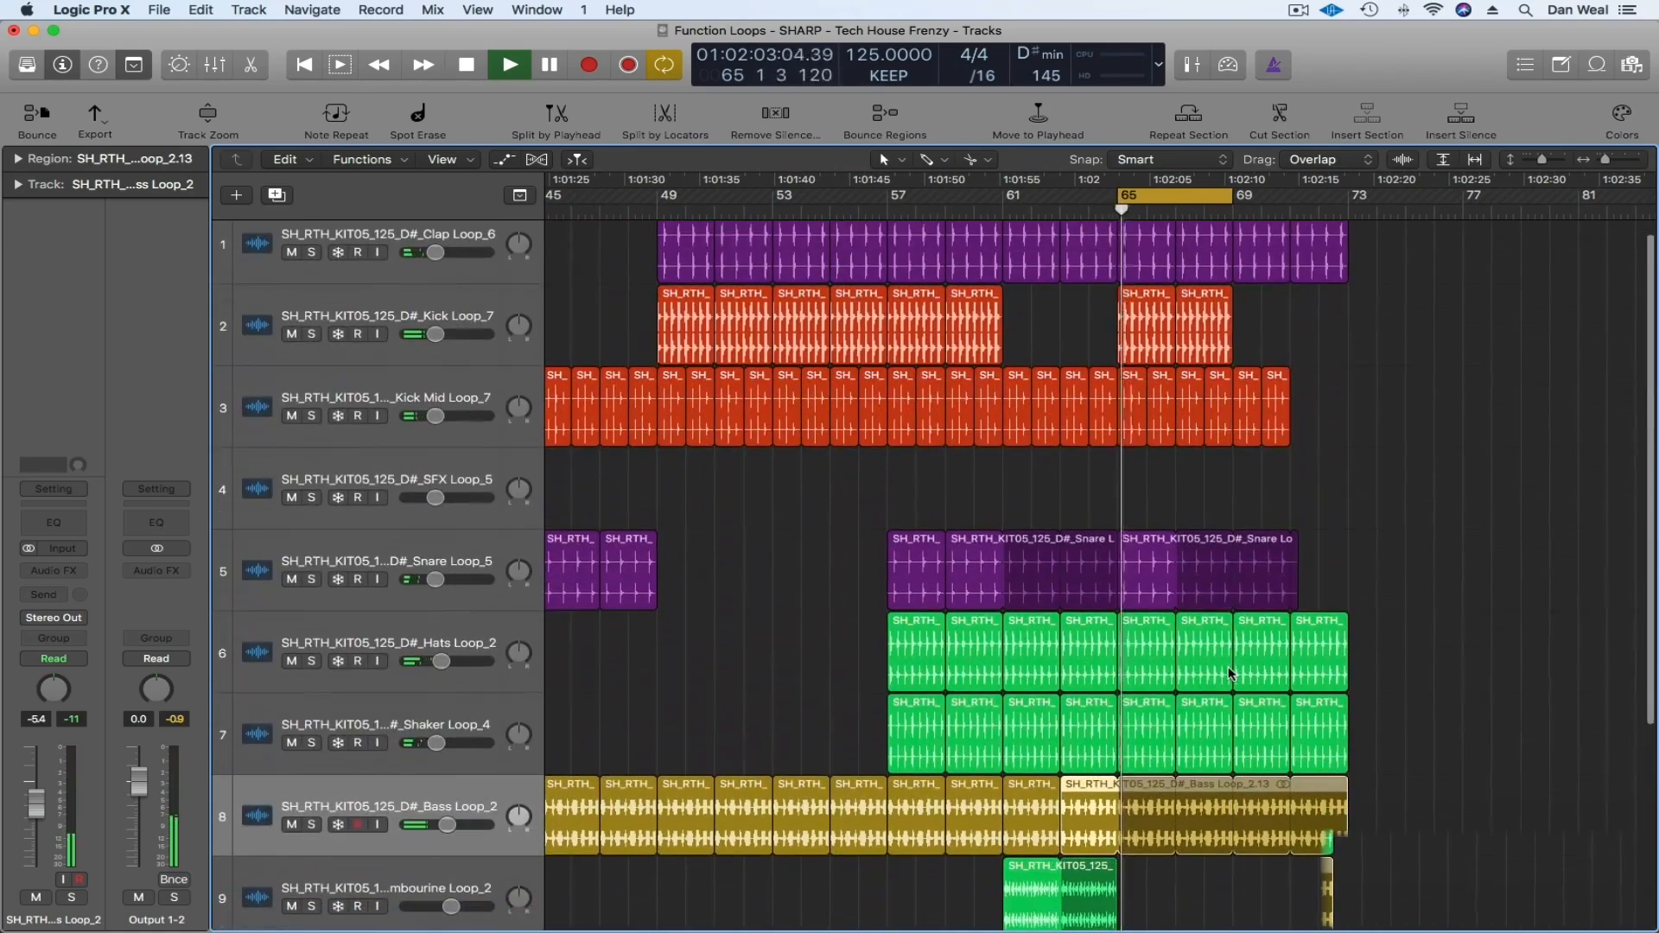
scroll(1235, 669, down, 5)
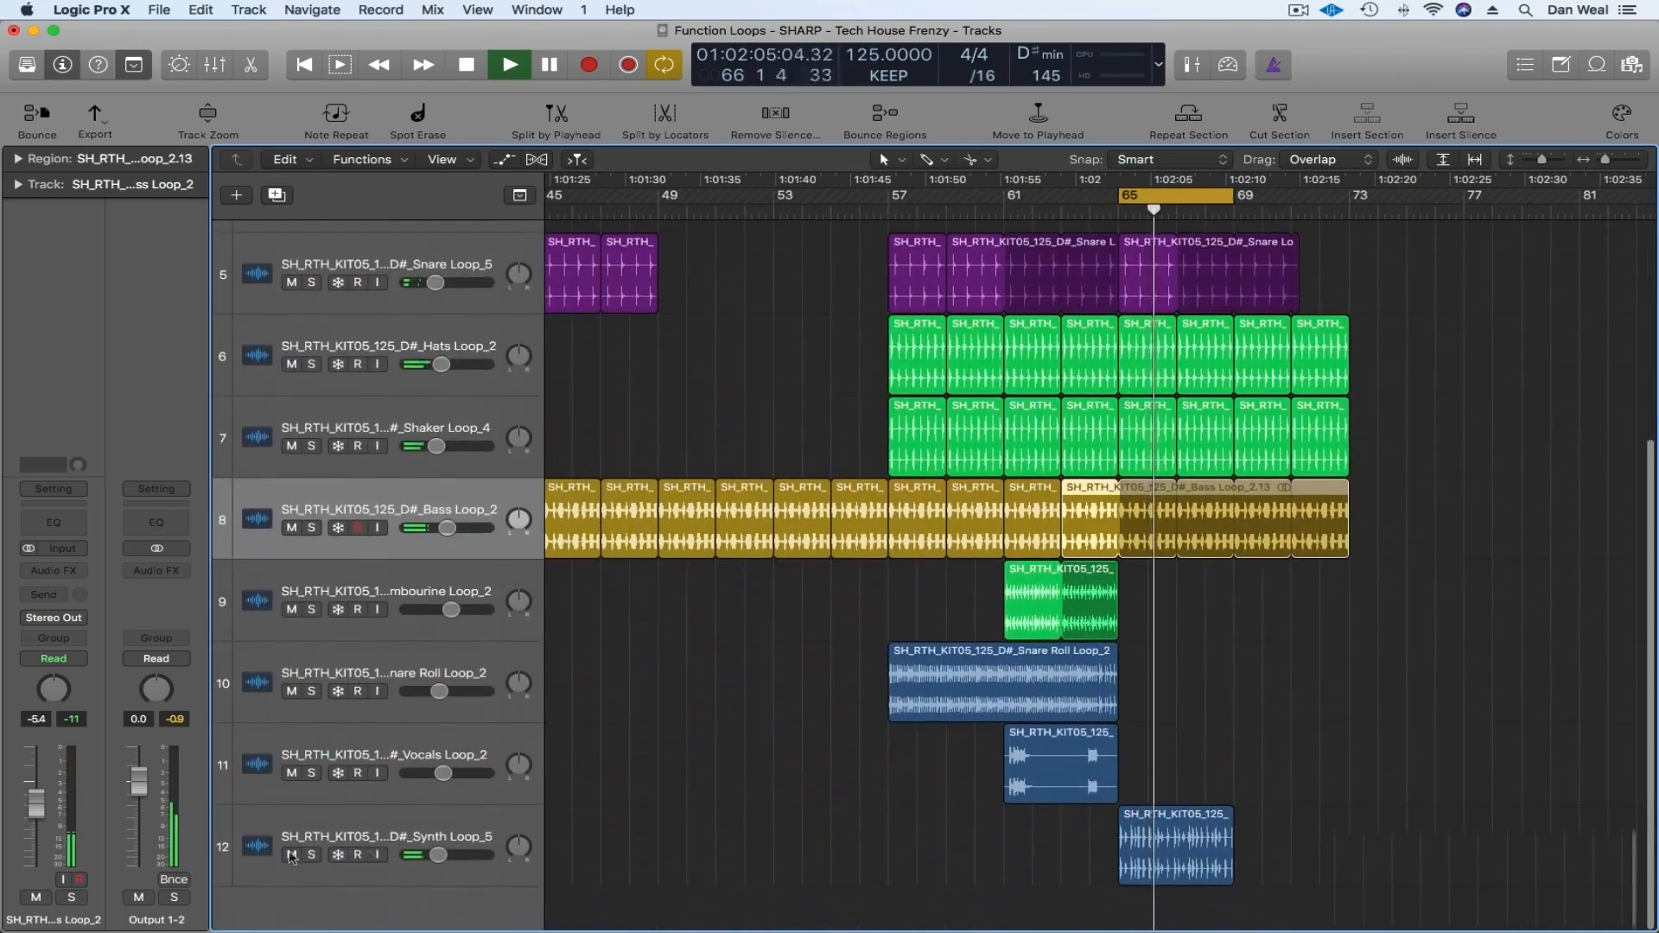
- Mute and unmute the Synth Loop_5 region for comparison, and lower its track volume slightly further
drag(1284, 823, 1103, 840)
key(ctrl+m)
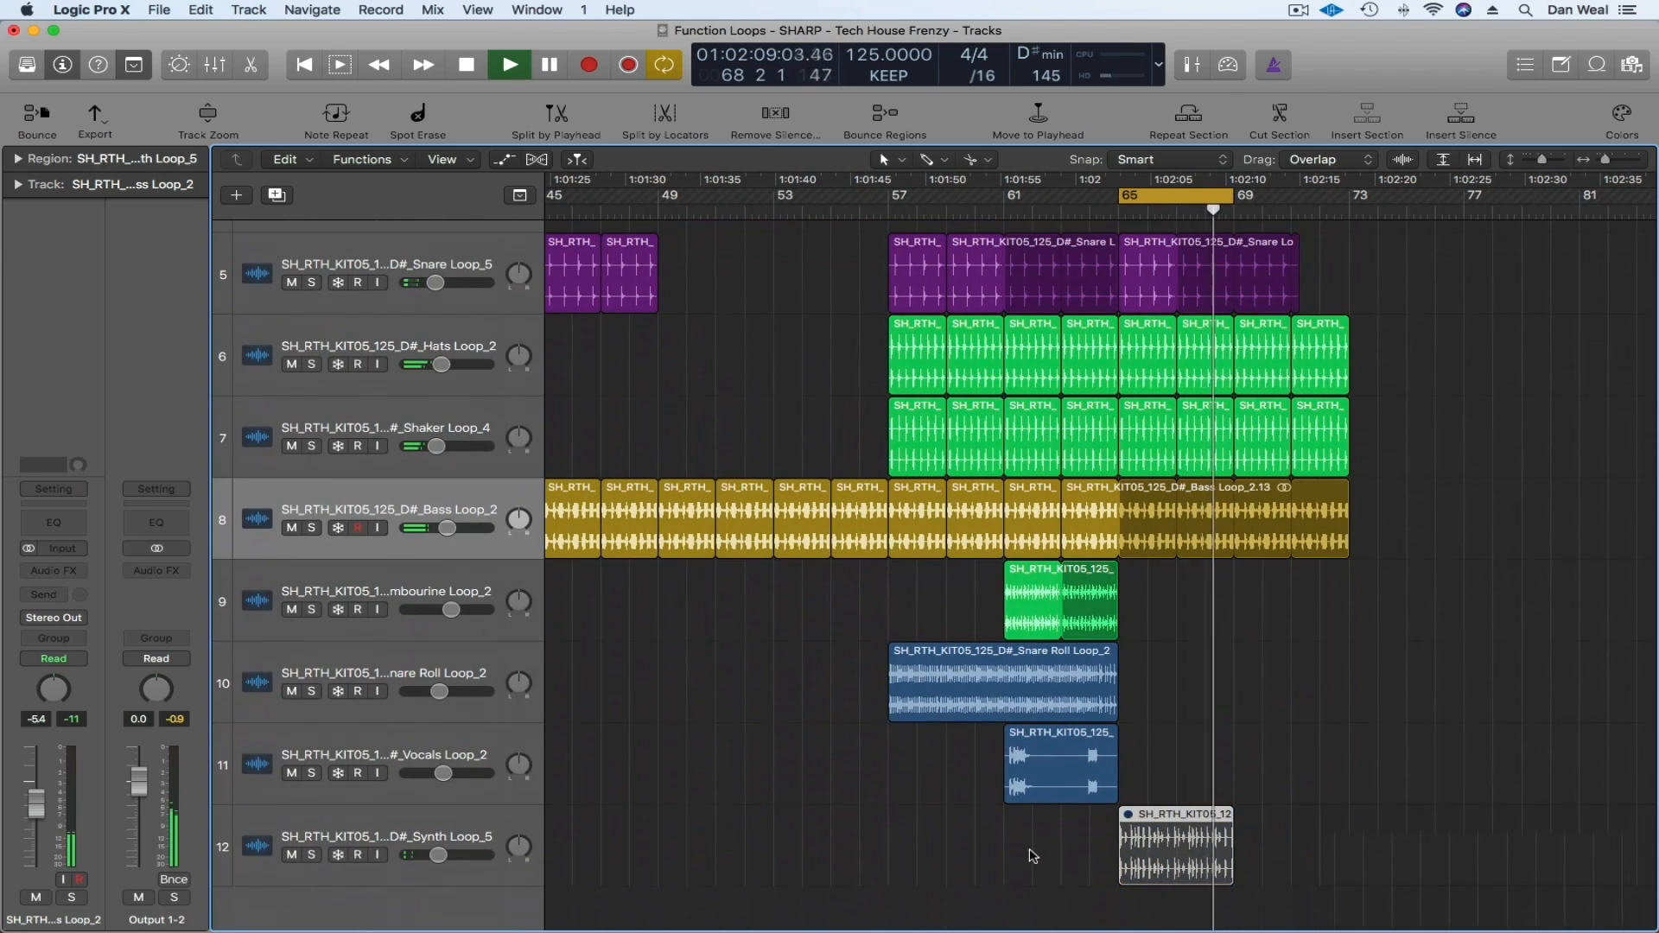
drag(1031, 856, 1136, 853)
key(ctrl+m)
drag(438, 854, 430, 854)
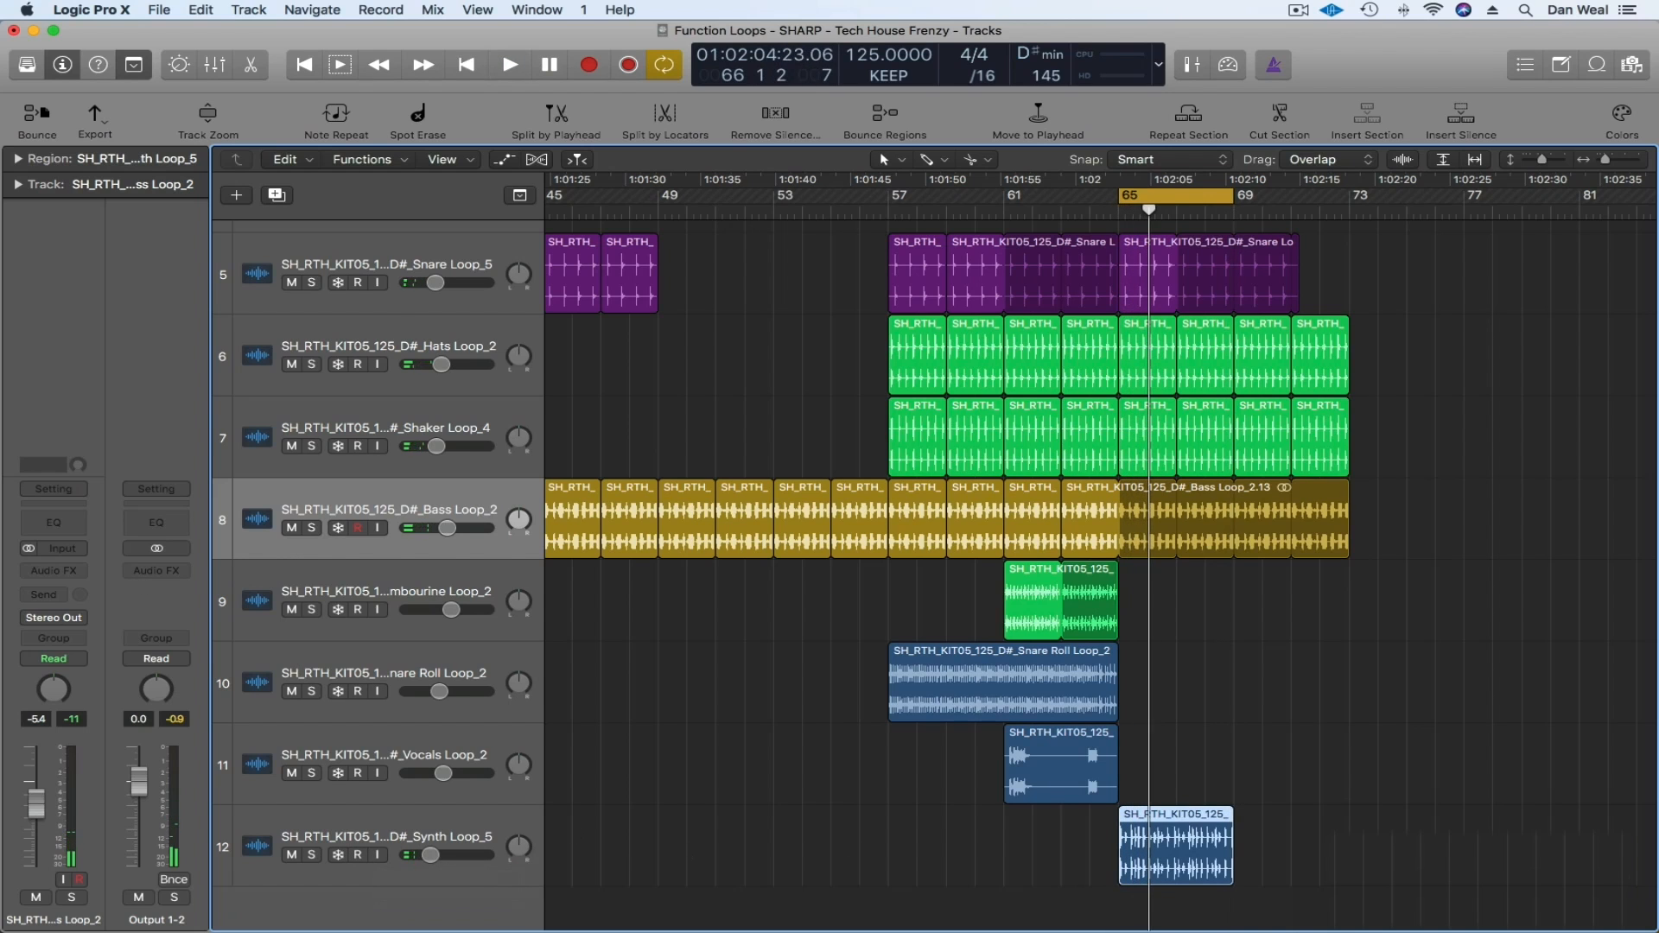
- Add the Tom 02 Loop_2 and Vox Loop_2 samples at bar 65 on new tracks and play the cycled section
drag(1266, 932, 1117, 923)
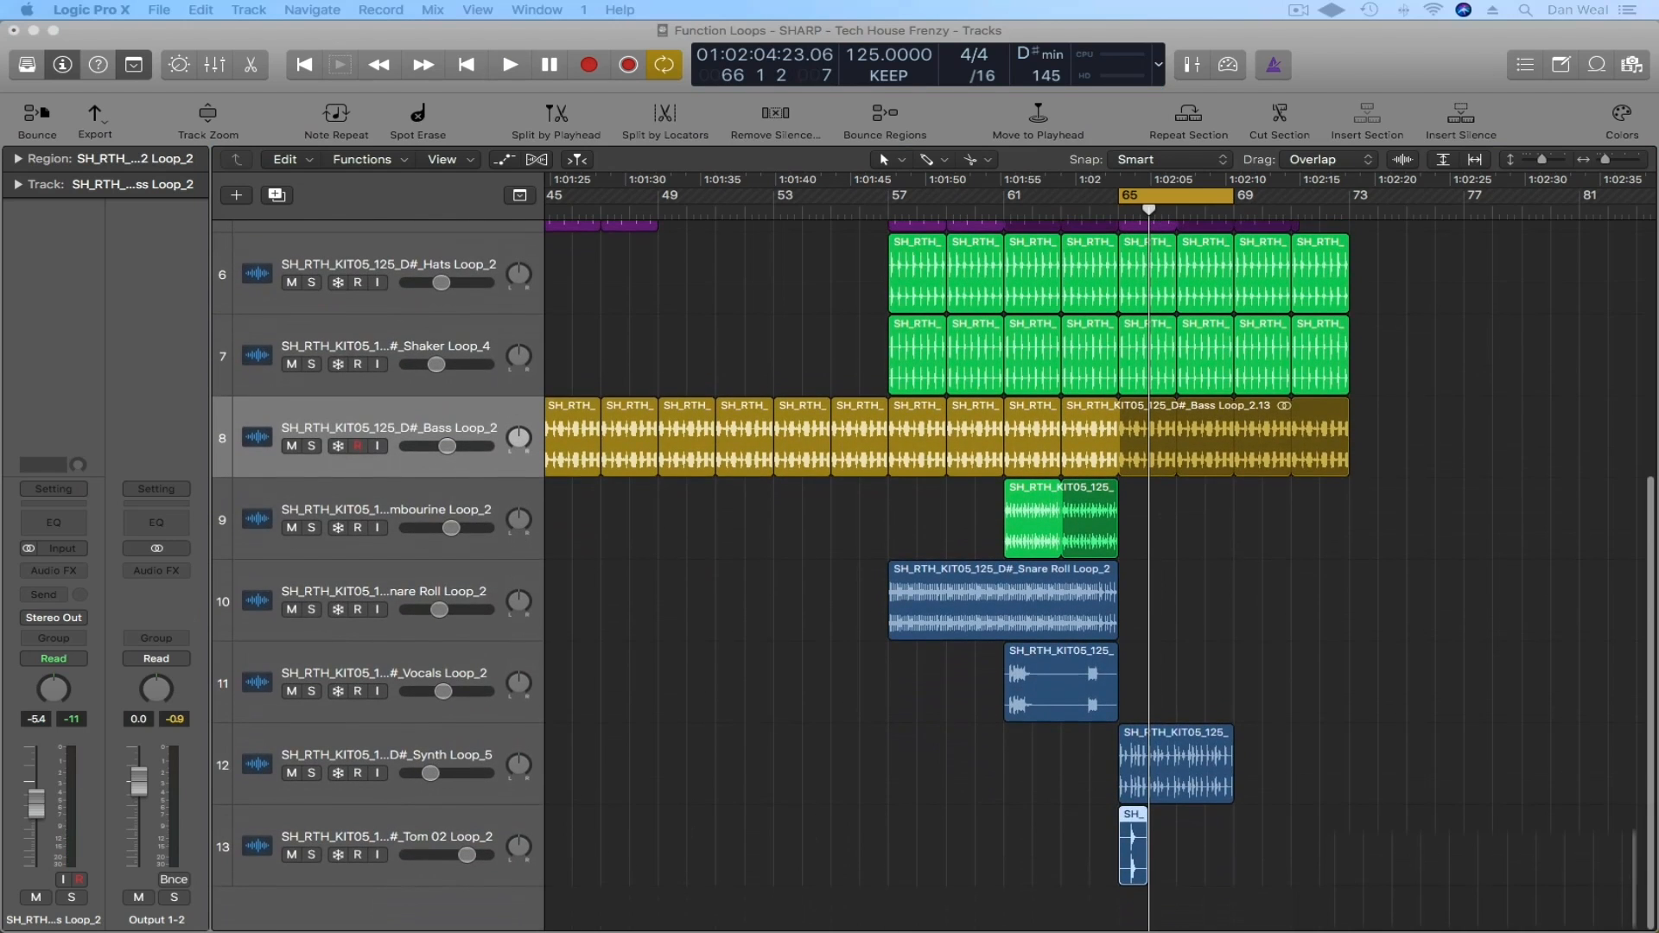
drag(1133, 852, 1130, 908)
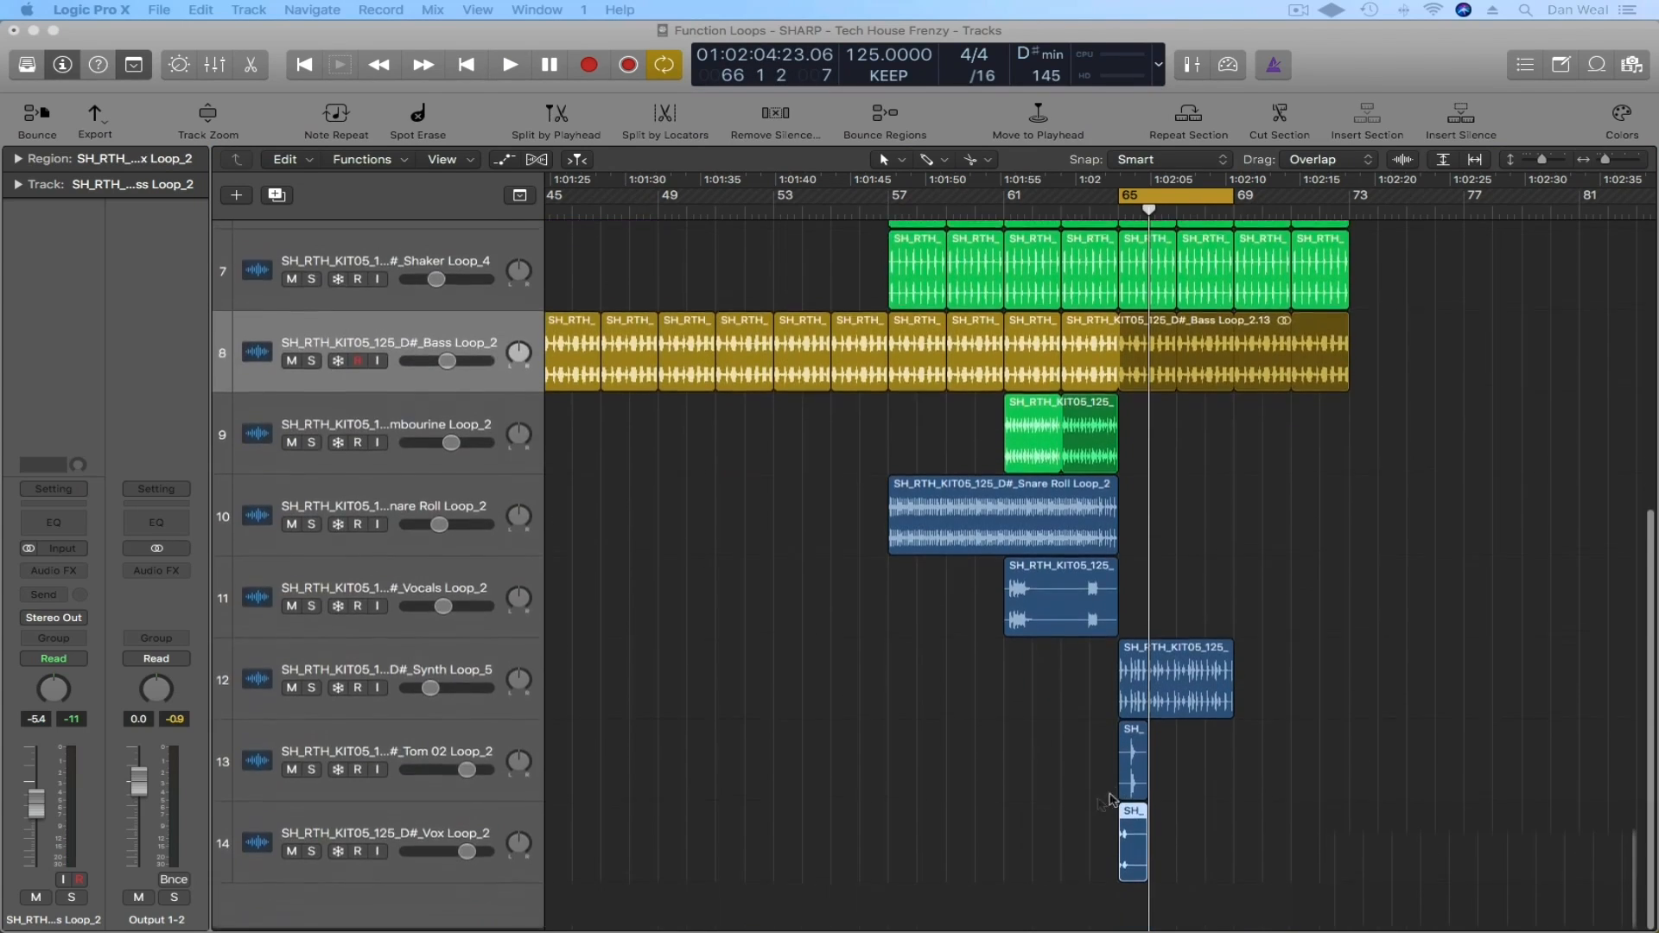
click(939, 825)
key(super+Right)
key(space)
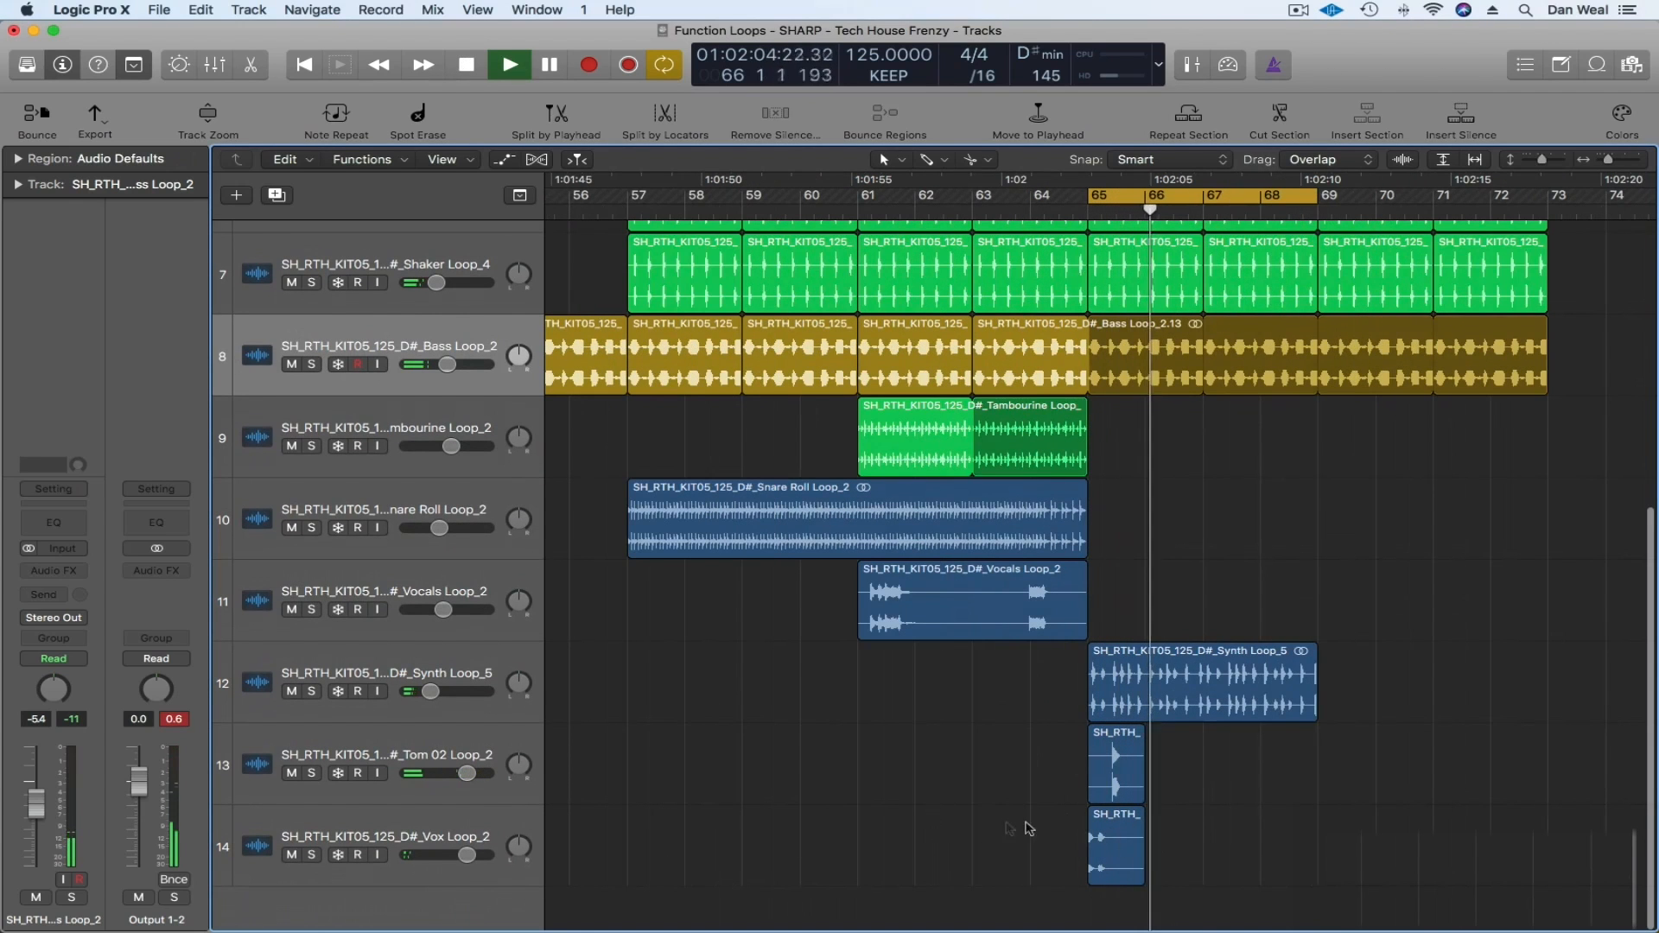
- Repeat the Tom 02 Loop_2 and Vox Loop_2 regions at bars 67 and 69, and lower both track volumes
drag(1234, 854, 1349, 782)
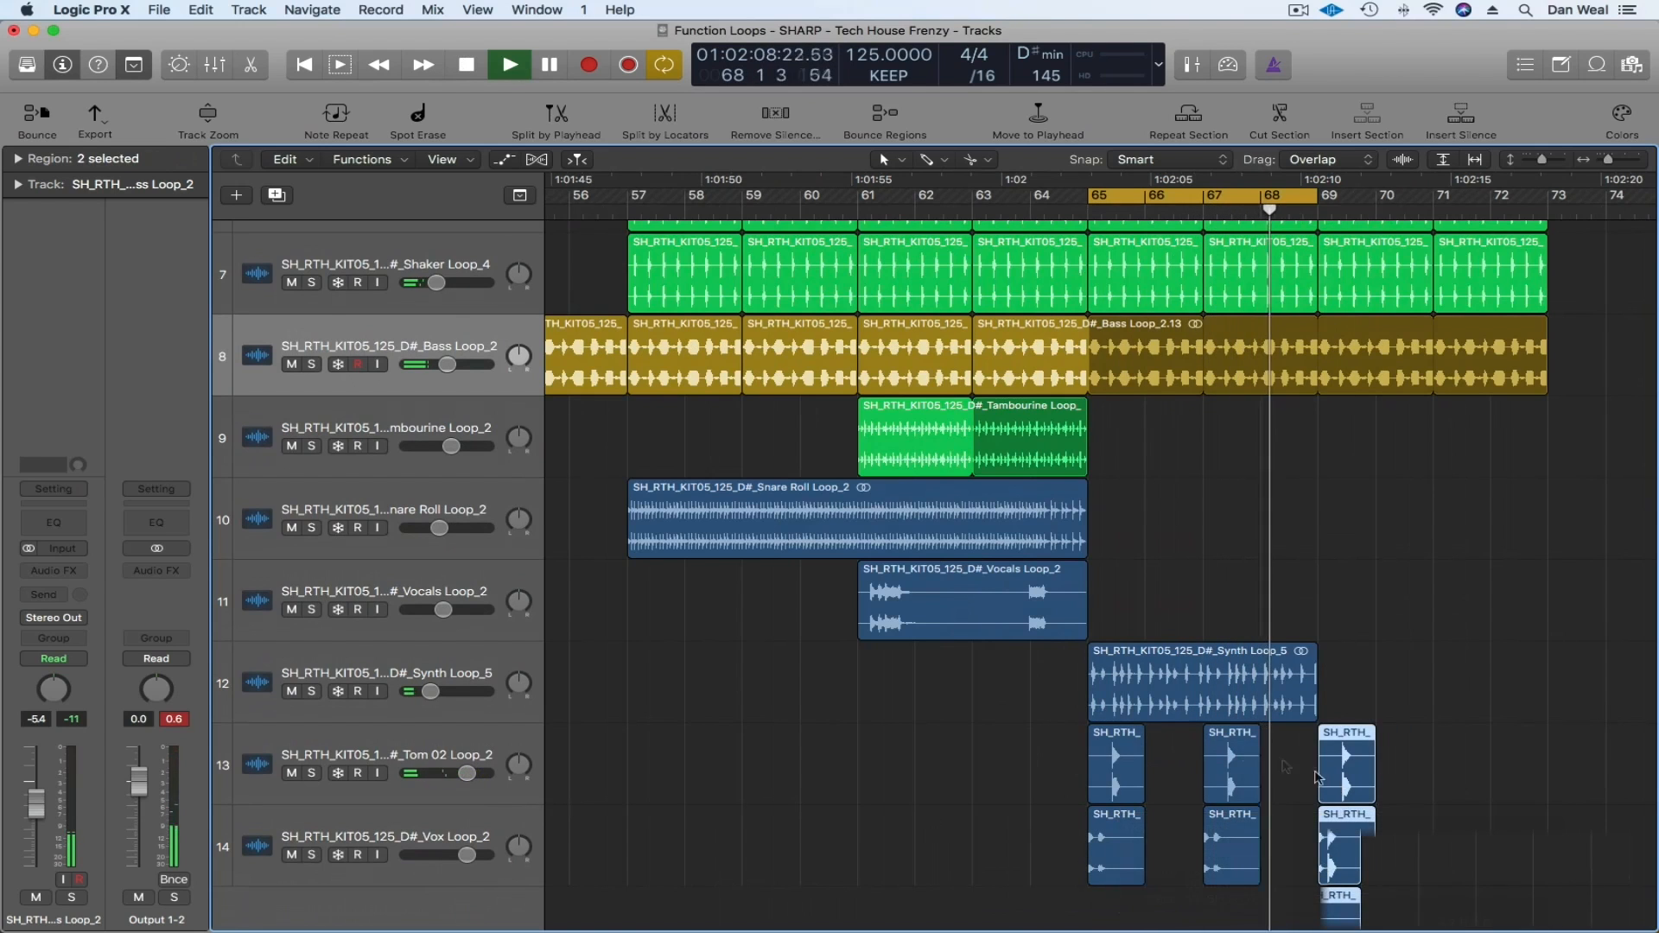
click(901, 800)
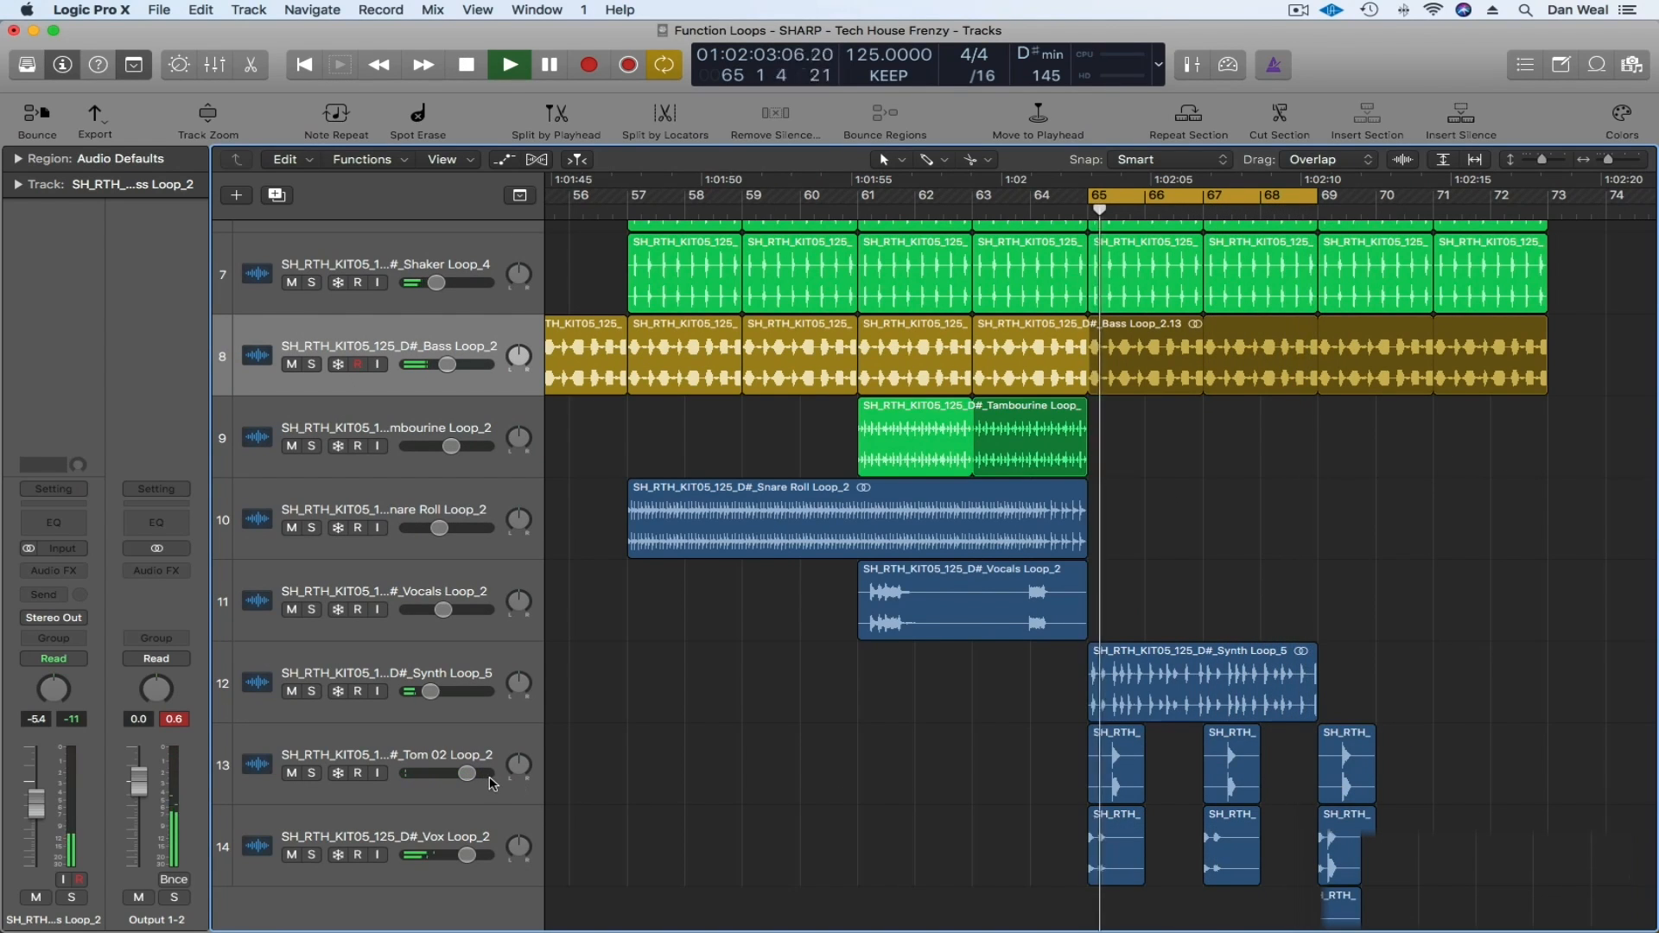
drag(466, 772, 447, 772)
drag(467, 855, 461, 855)
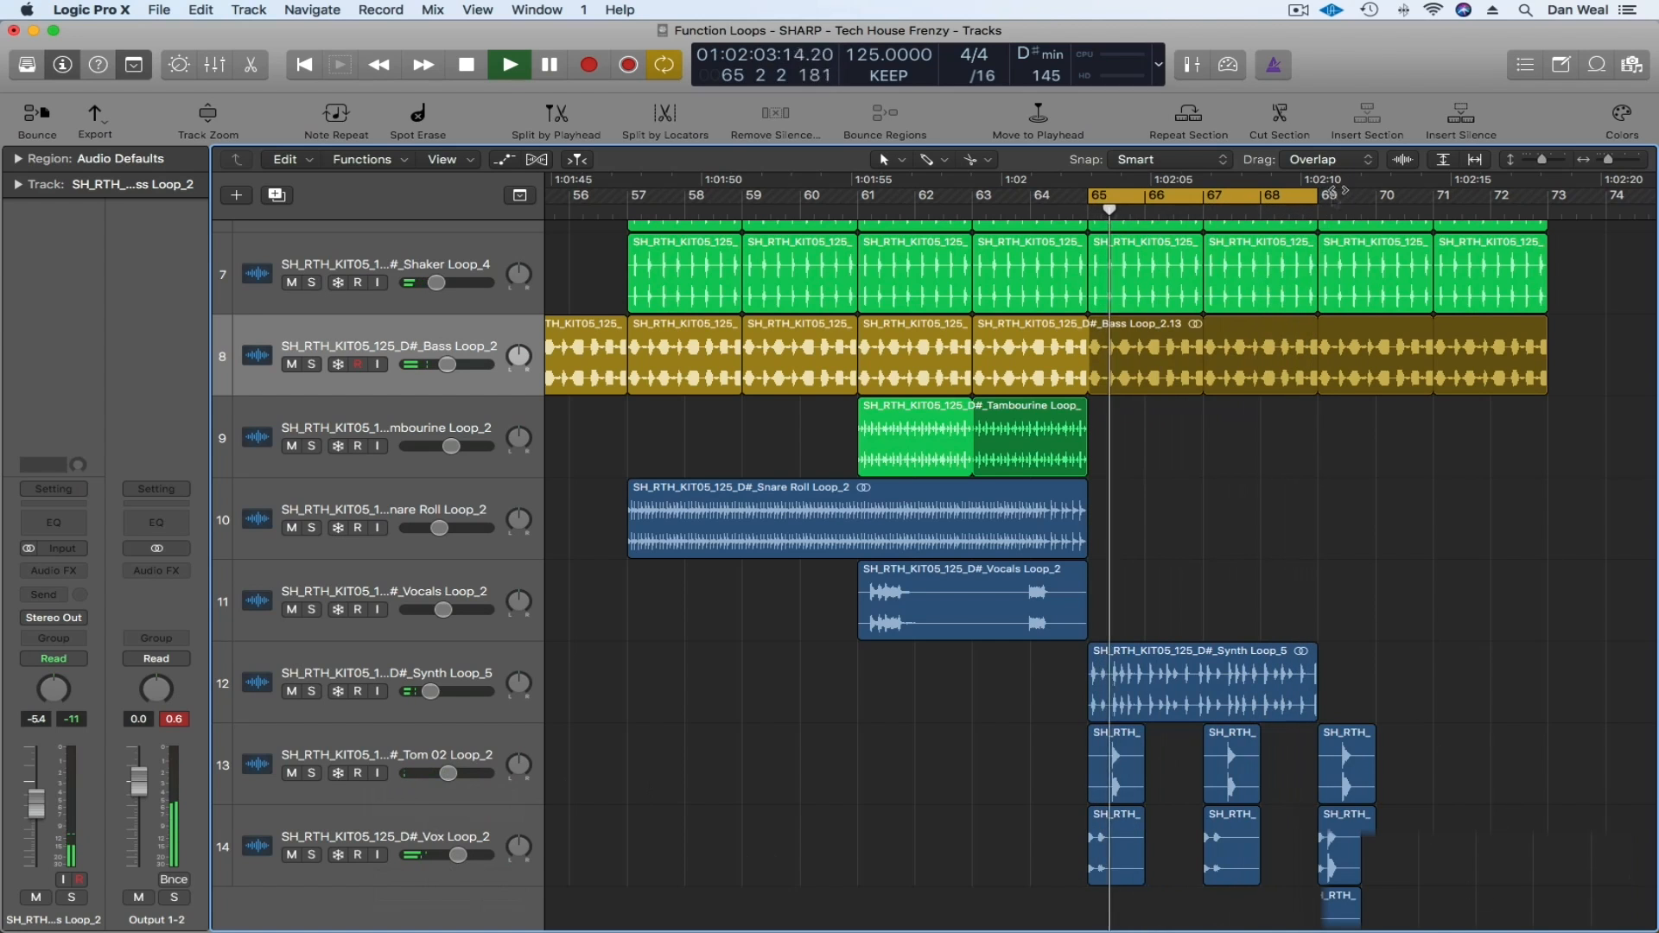
- Extend the cycle to bar 73, and copy the Synth Loop_5 region to bar 69 and the Tom and Vox regions from bar 71
drag(1314, 192, 1541, 235)
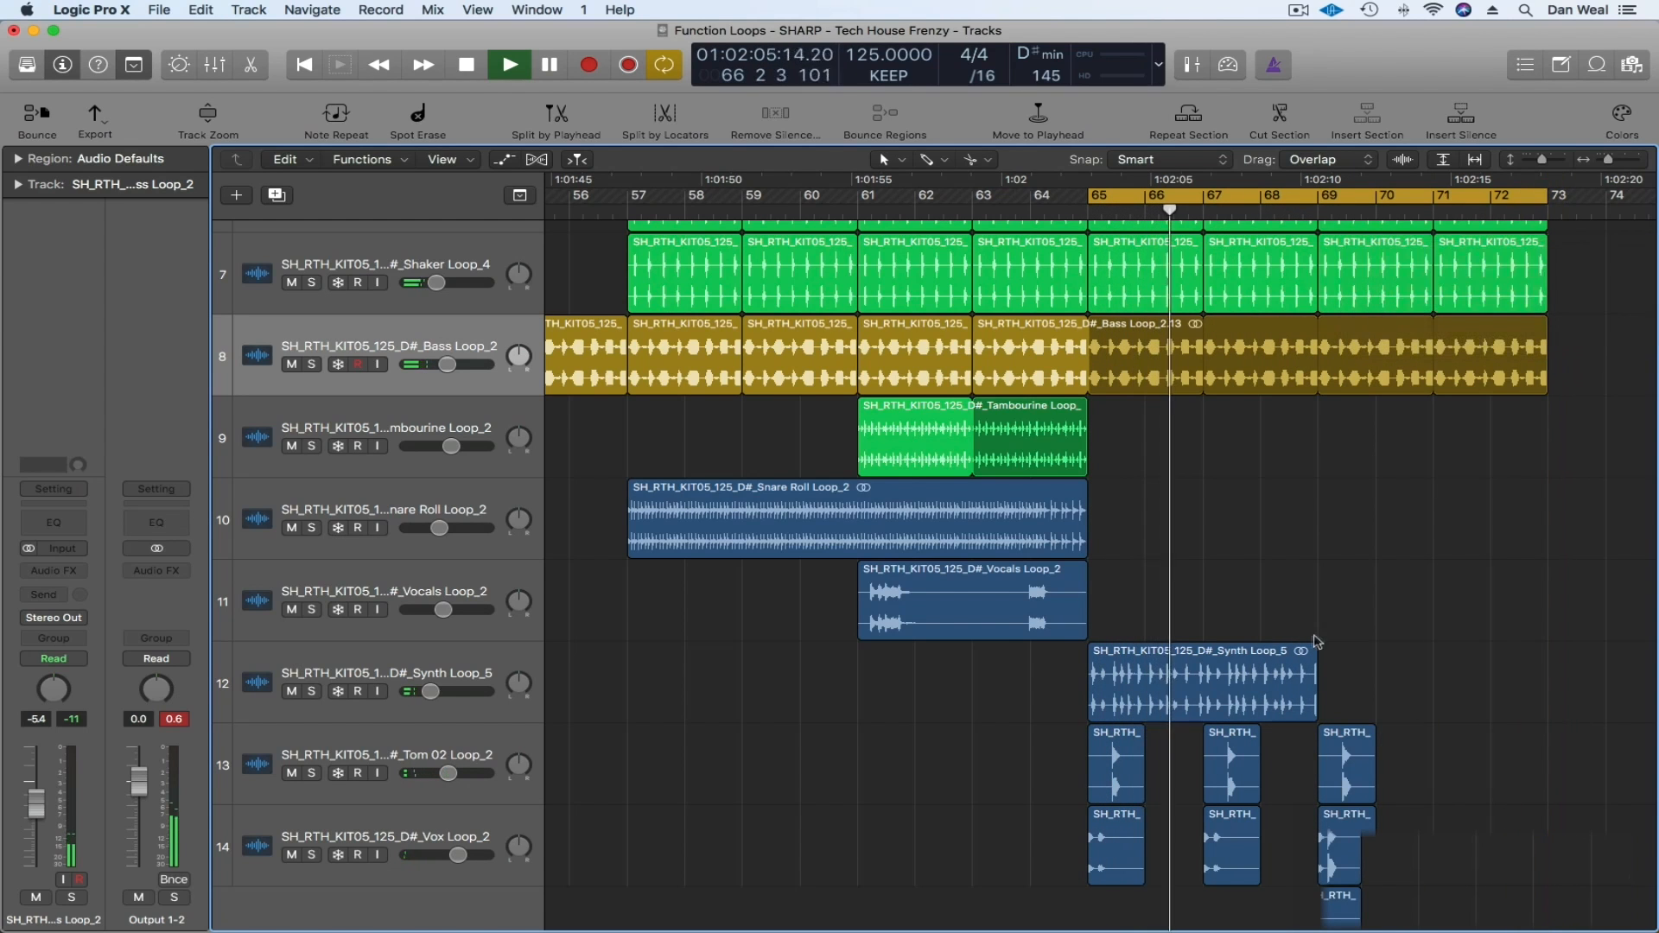
drag(1245, 673, 1468, 680)
drag(1462, 851, 1062, 781)
drag(1112, 774, 1470, 775)
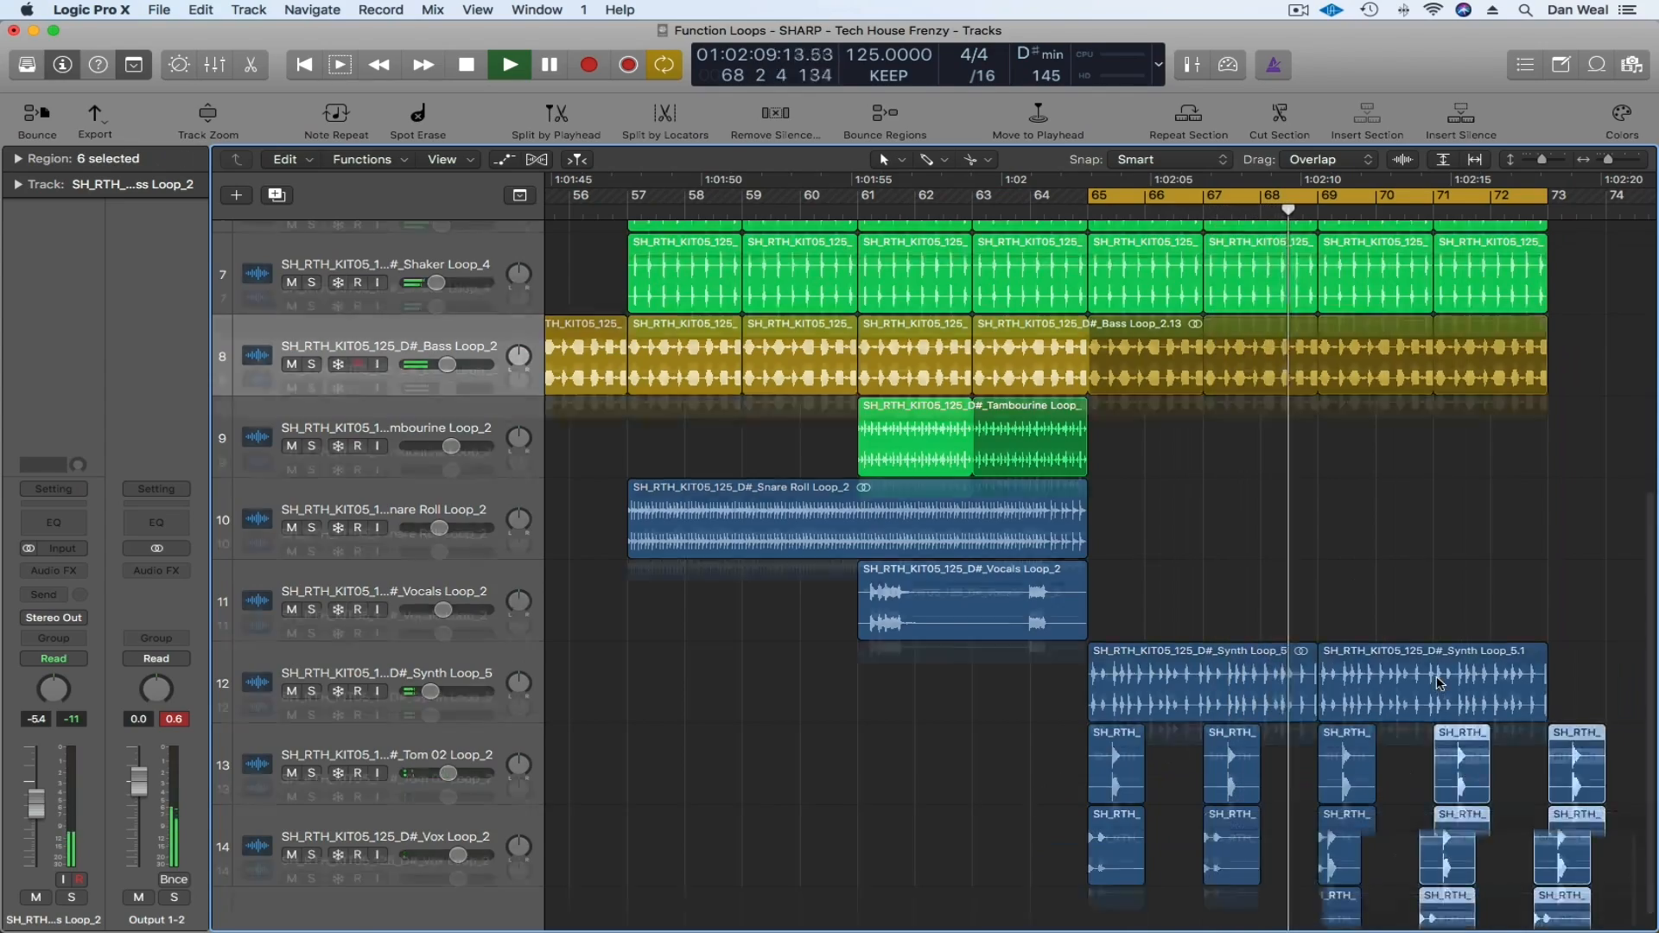
- Copy the eight SFX Loop_5 regions from the start of the track to bar 65 and play the cycled section
scroll(1415, 642, up, 5)
scroll(1349, 581, up, 3)
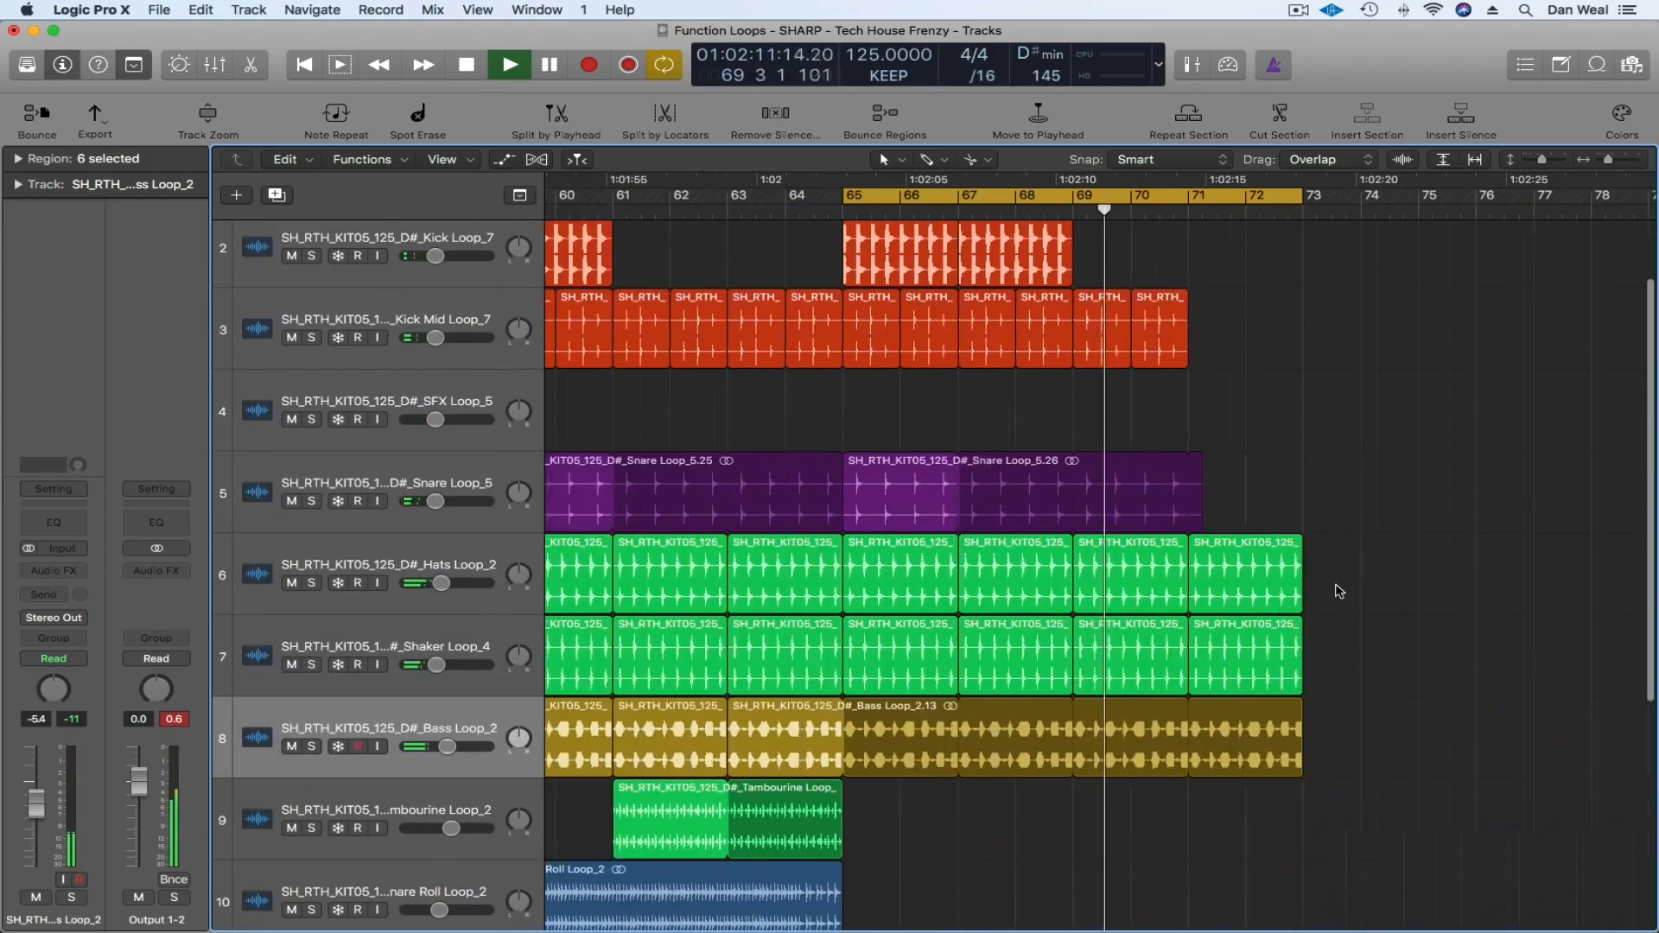
key(super+Left)
key(super+Left)
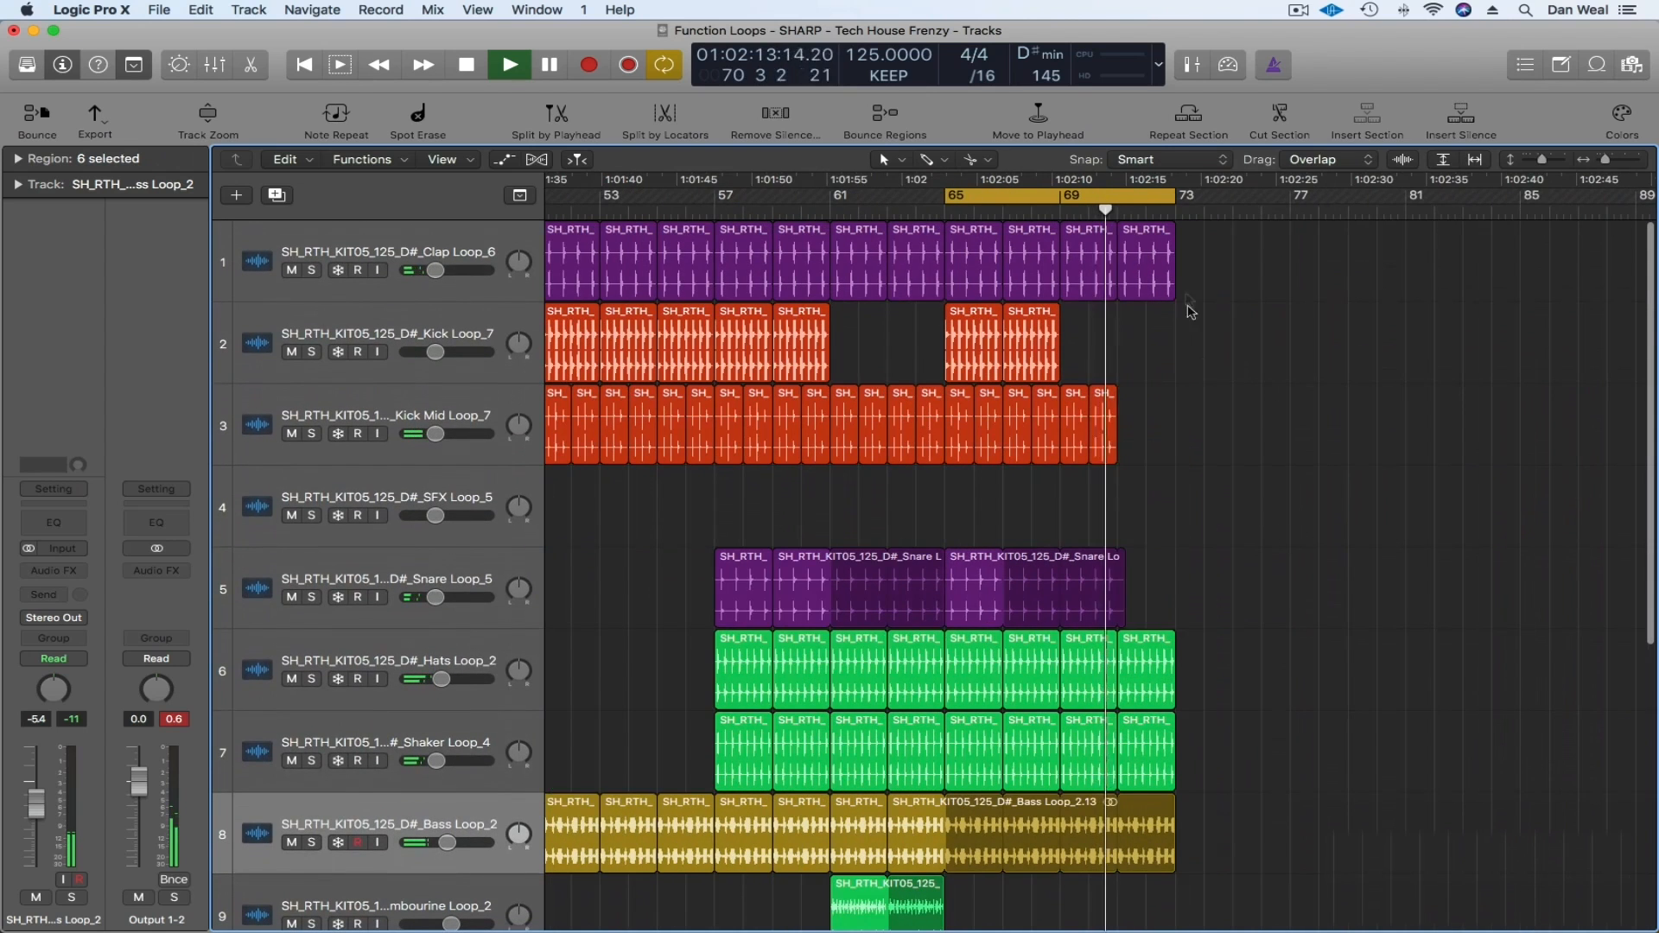
drag(1174, 195, 1241, 235)
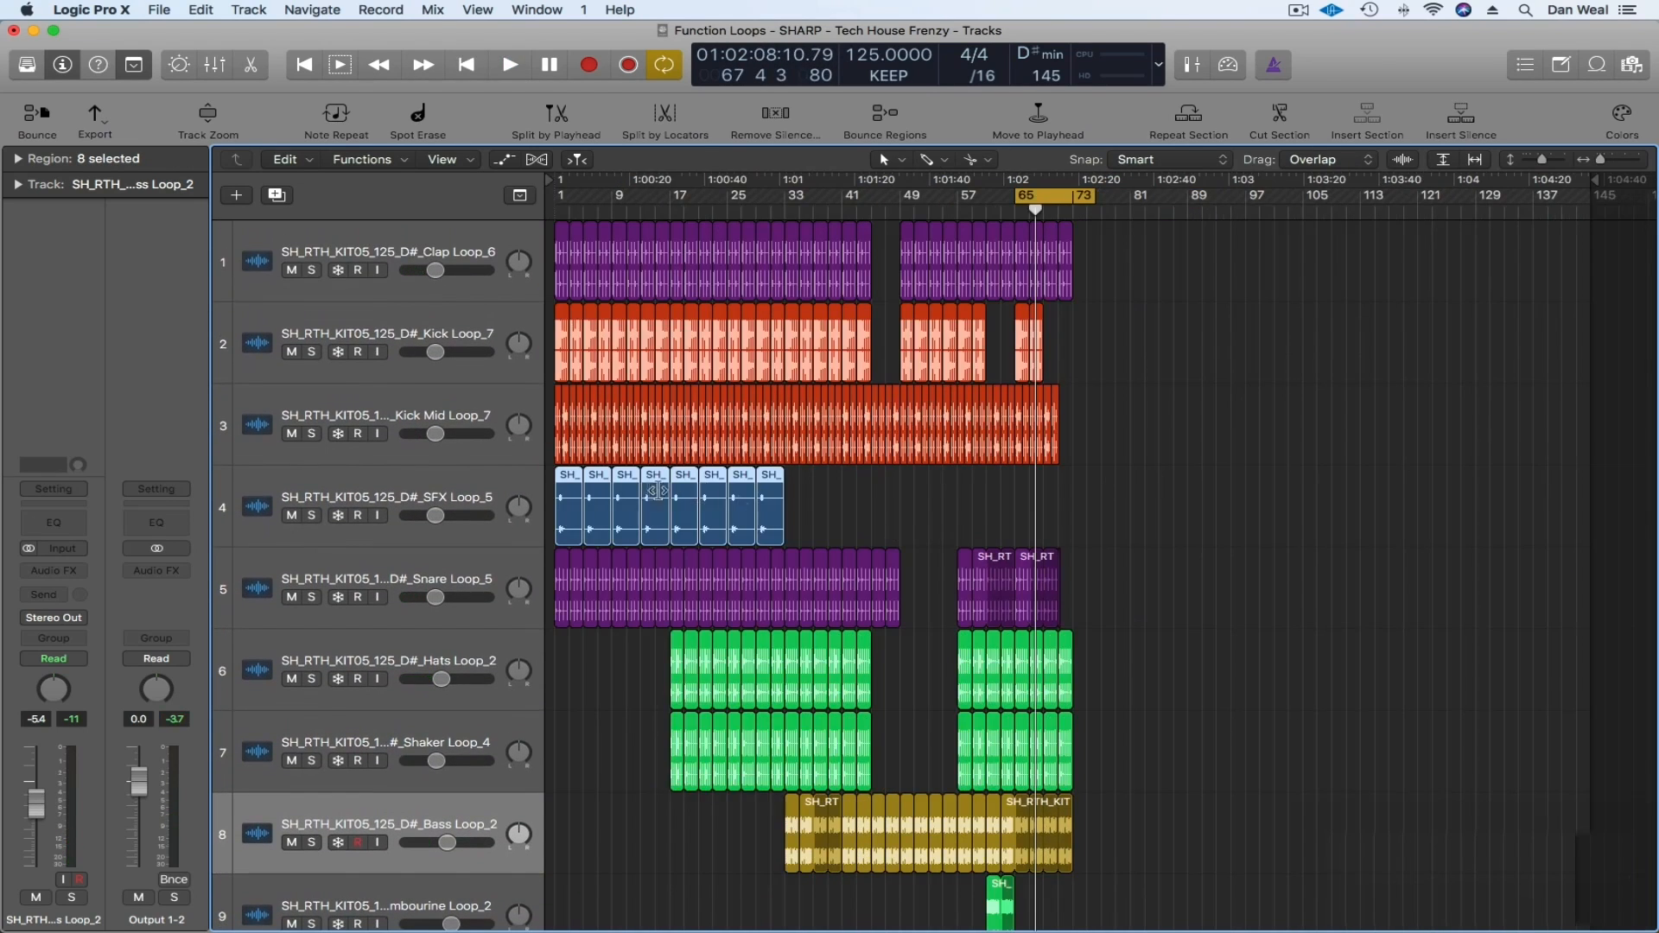
drag(576, 510, 1024, 506)
key(space)
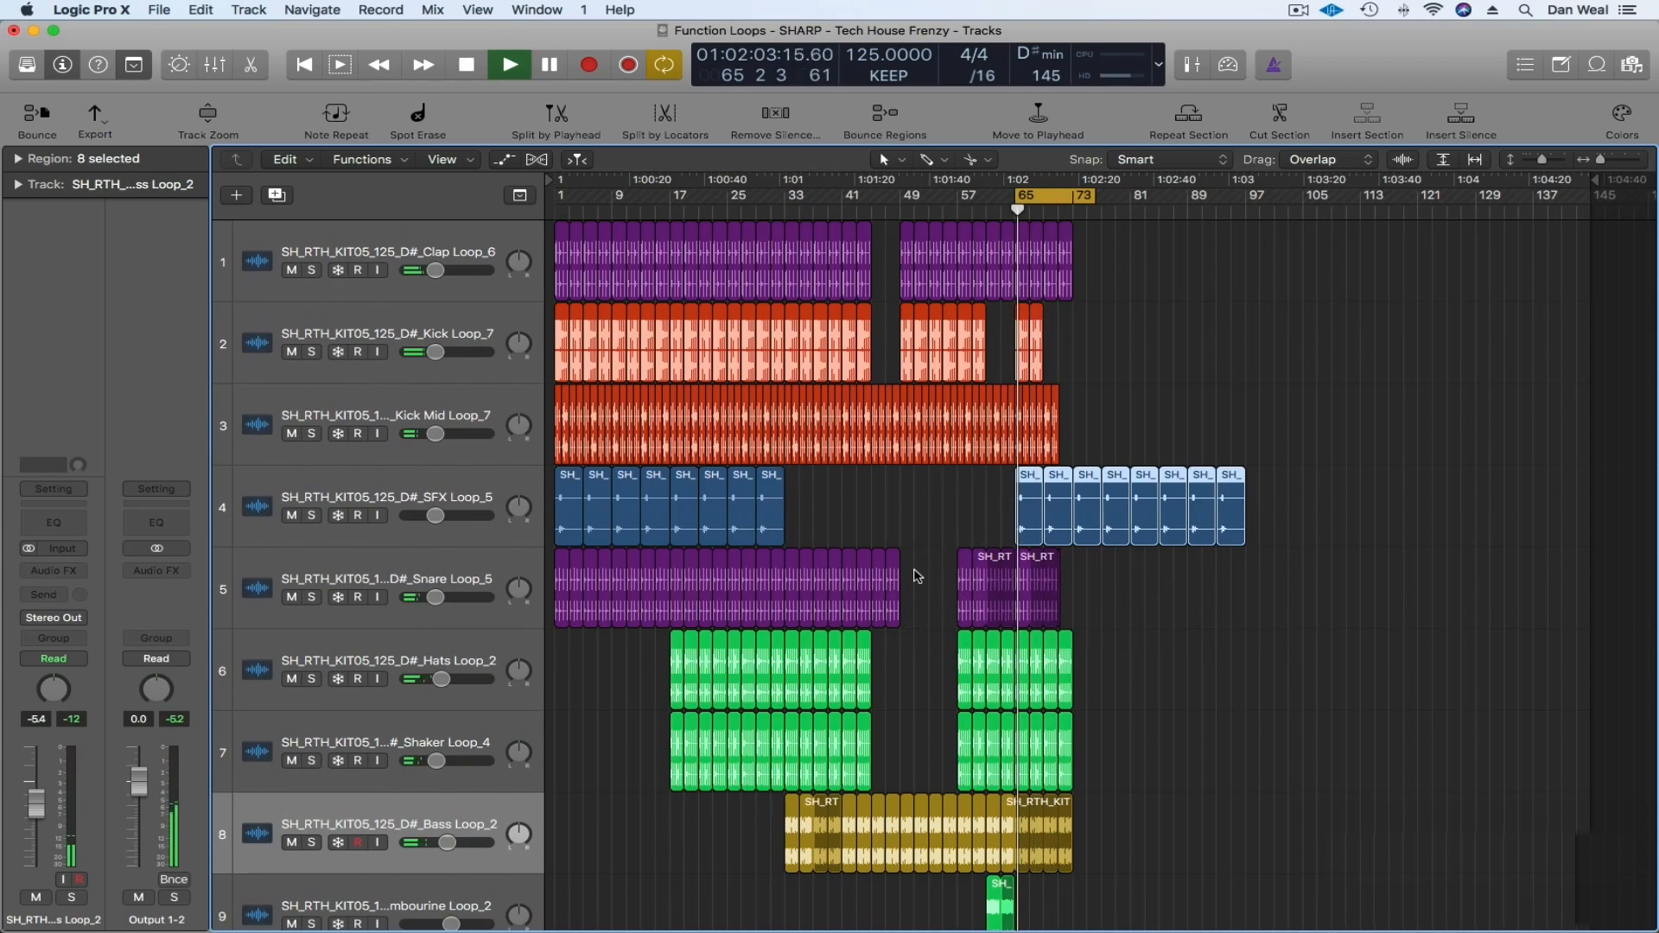
- Loop the Tambourine Loop_2 region until bar 73 and lower its track volume
scroll(916, 576, down, 4)
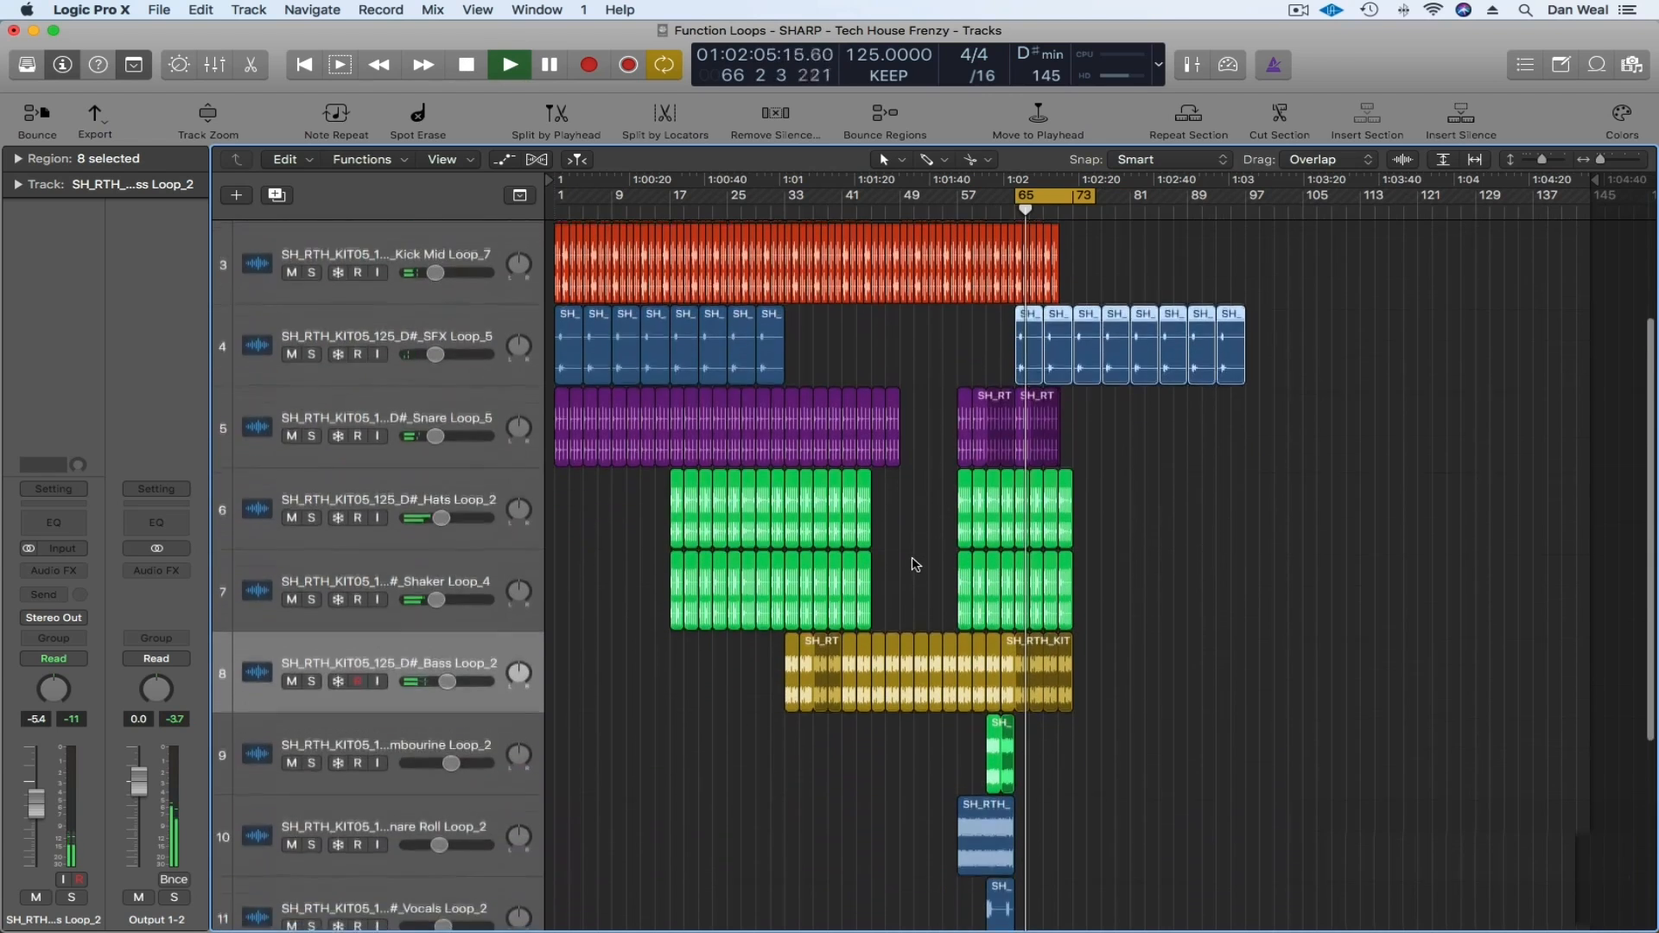
scroll(915, 564, down, 1)
drag(1012, 730, 1072, 731)
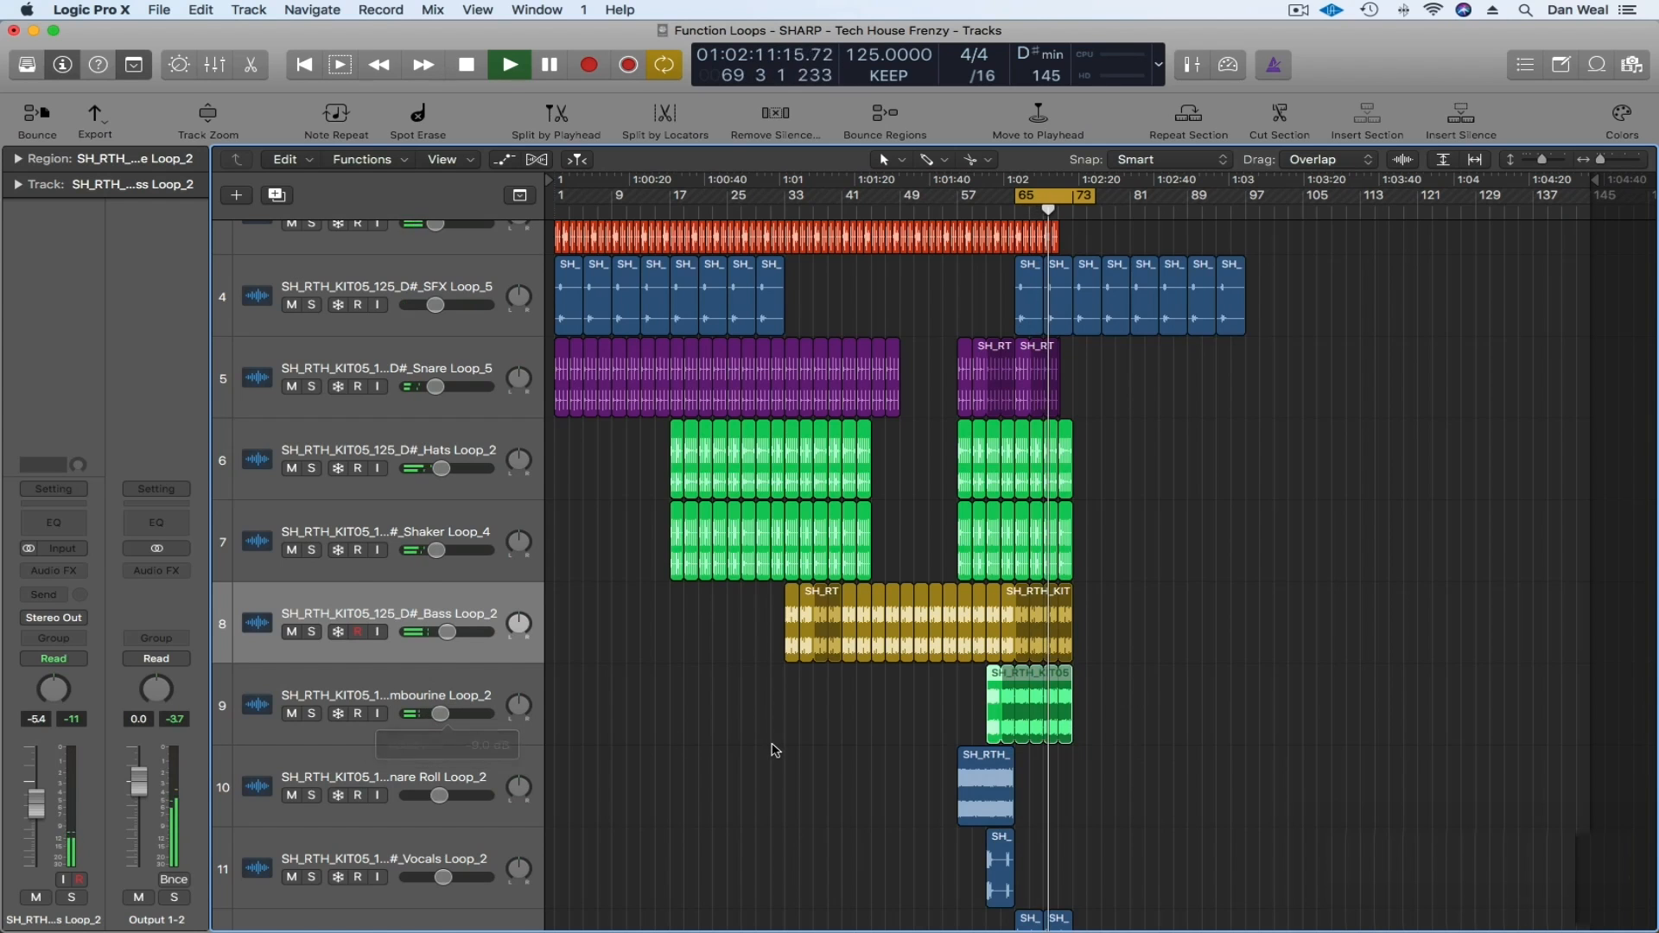
- Try to loop the Vocals Loop_2 region
scroll(770, 748, down, 1)
click(997, 852)
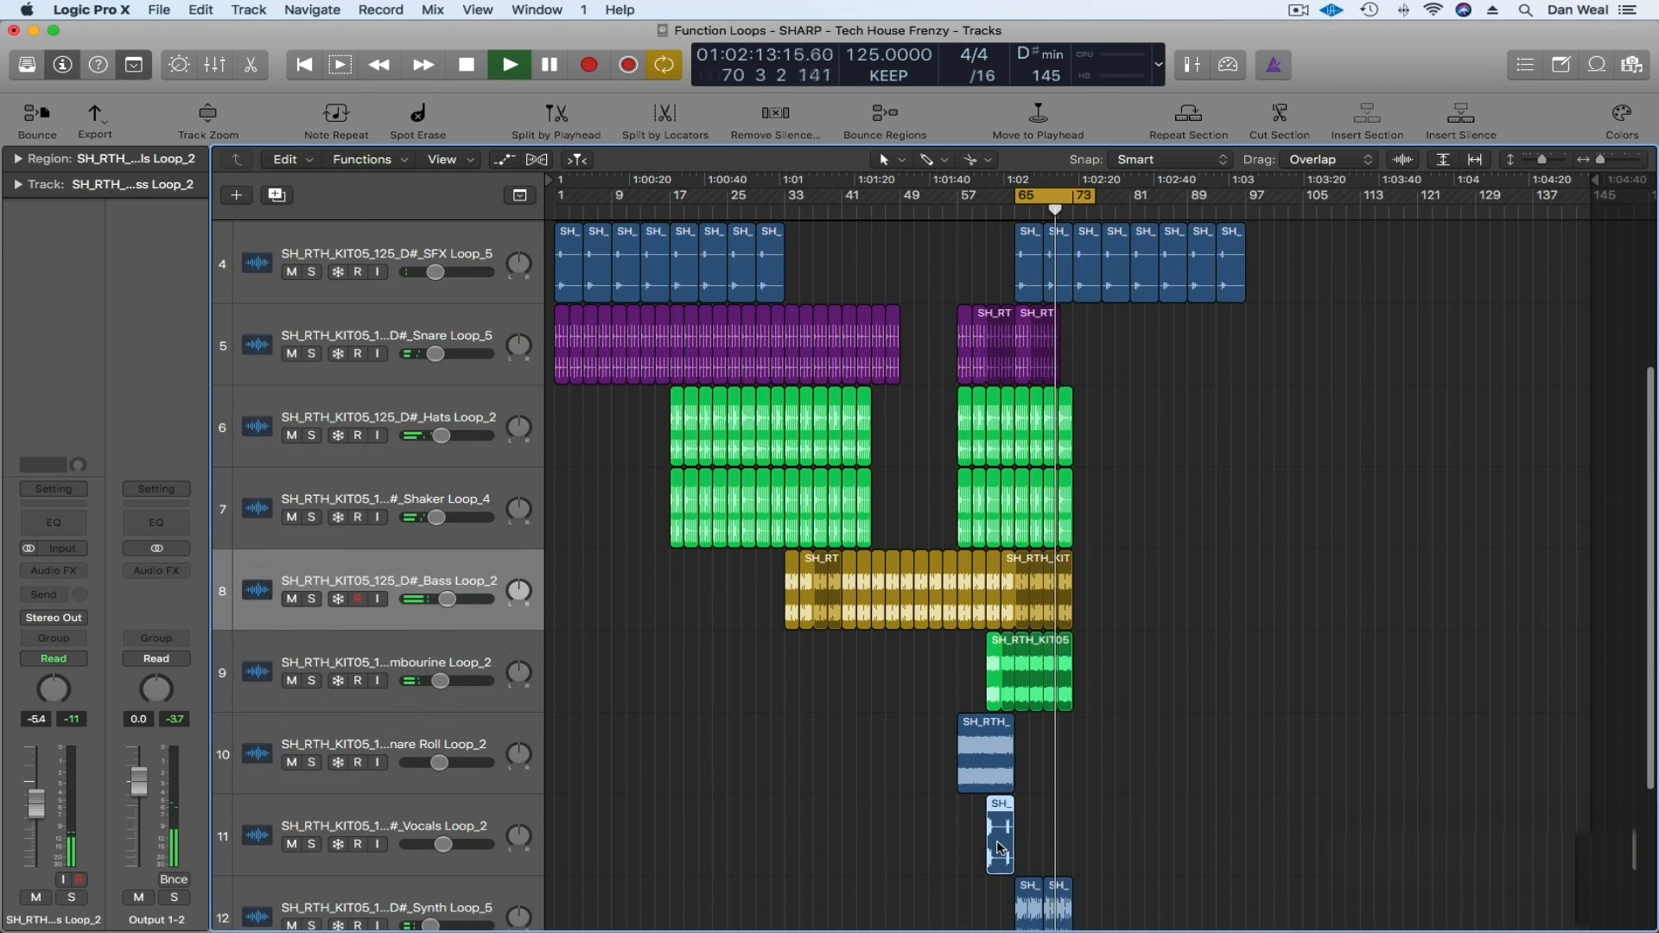
key(l)
scroll(871, 782, down, 1)
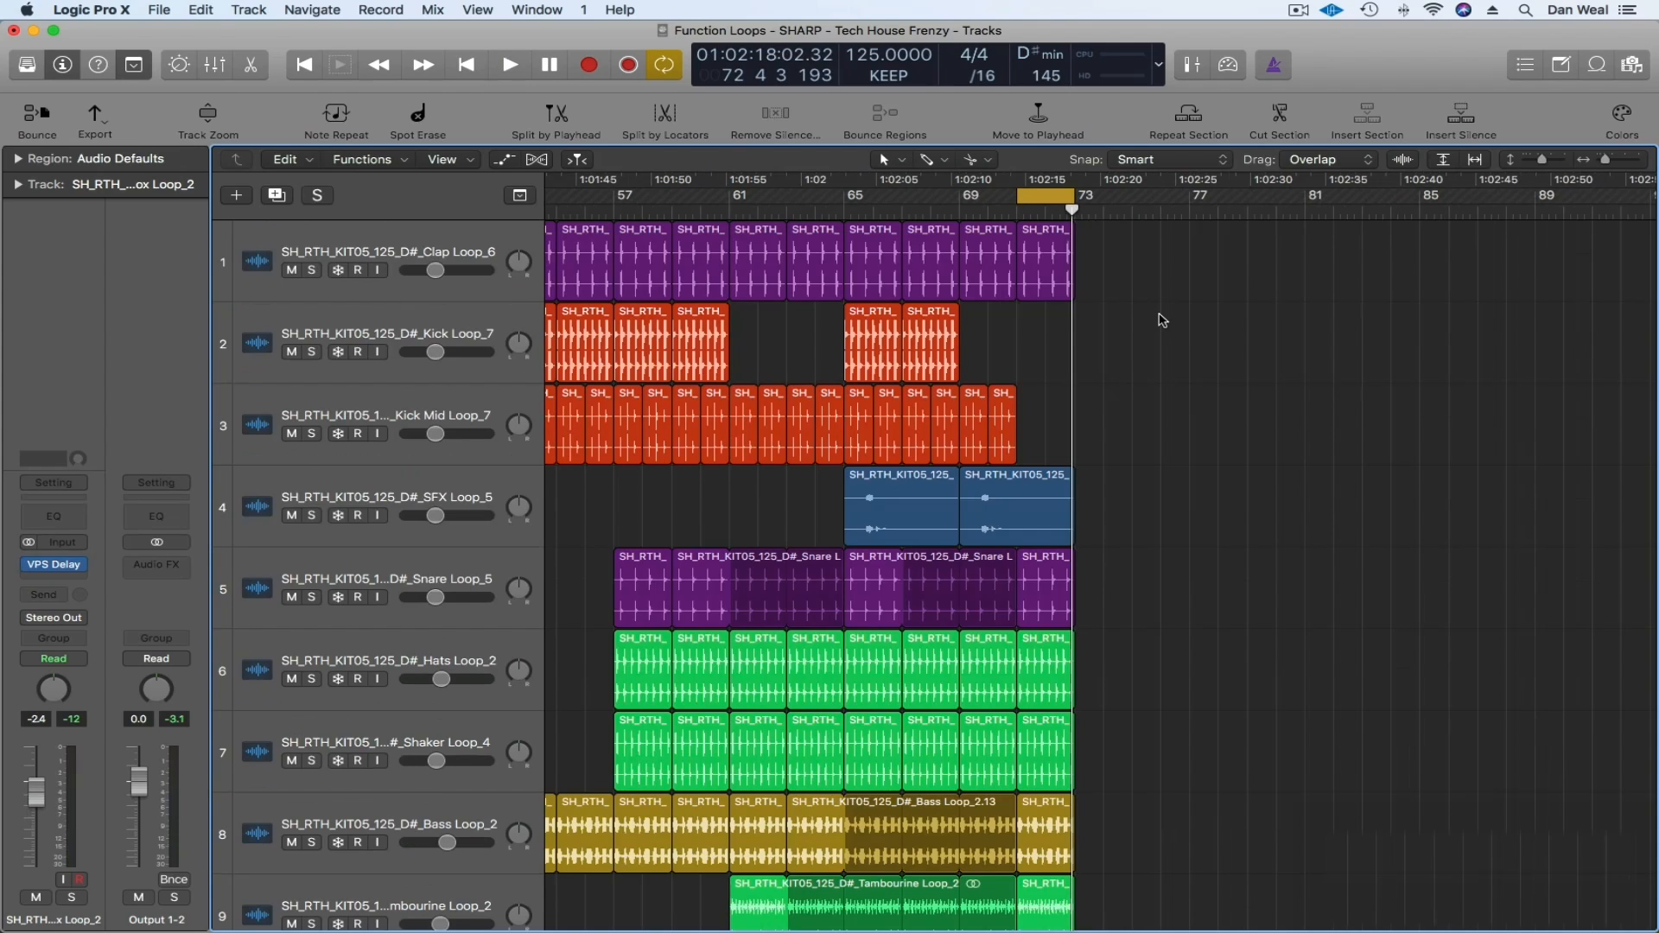
- Repeat all regions lying within bars 71 to 73 until bar 81, and set the cycle range to bars 73 to 81
key(shift+l)
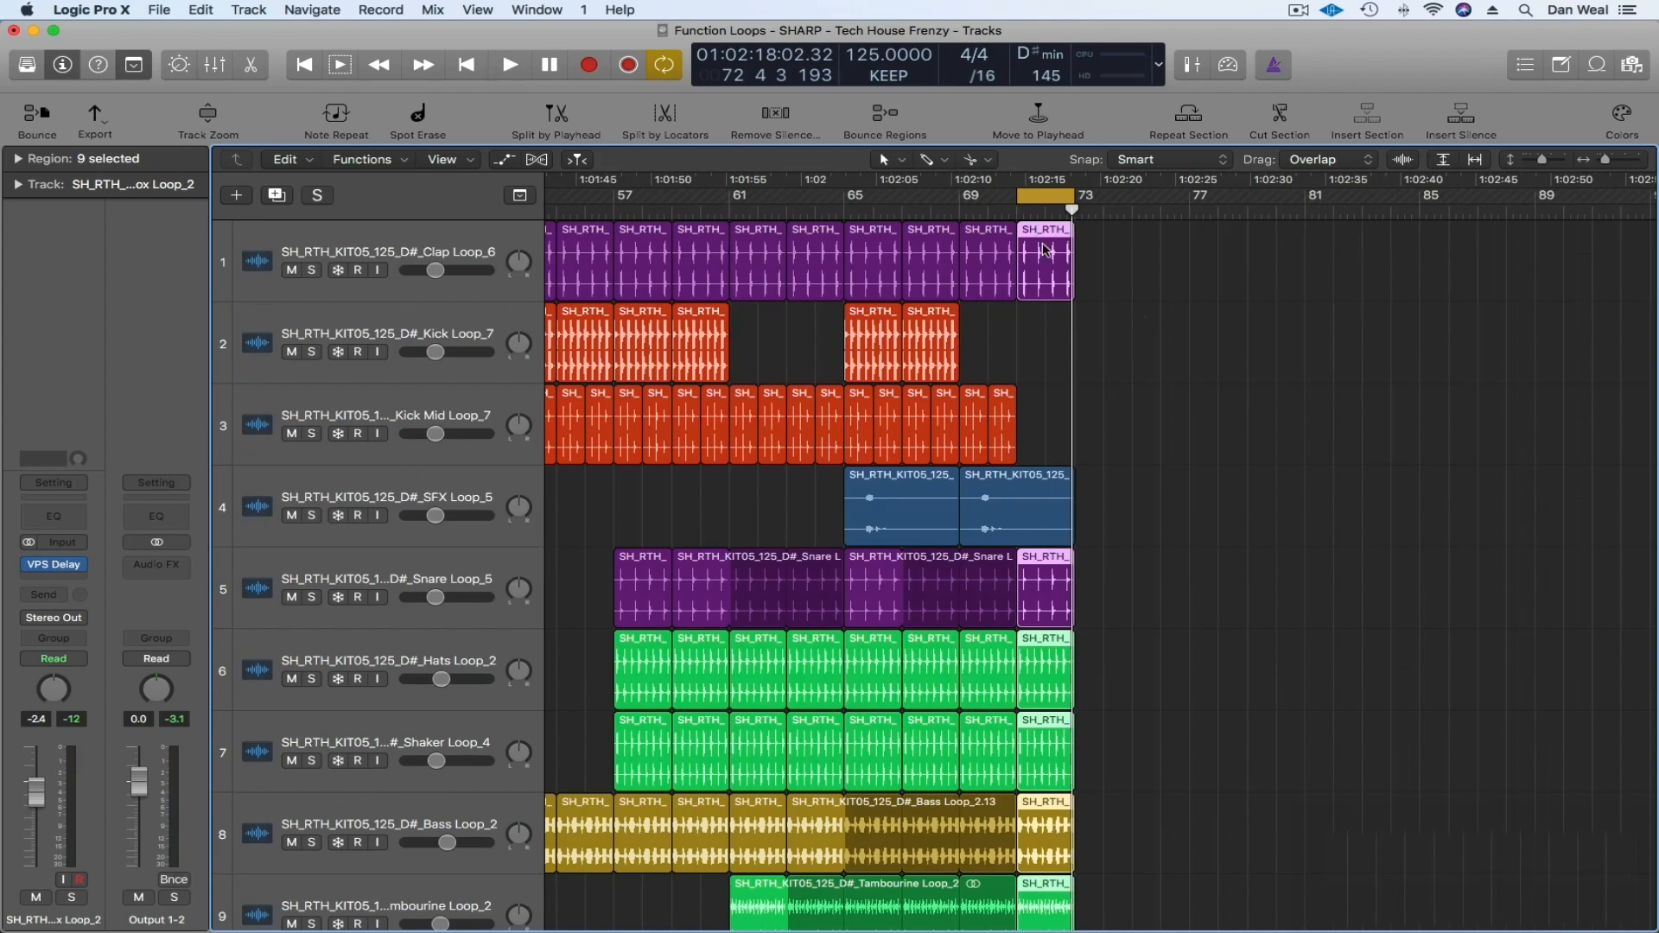
drag(1044, 251, 1150, 263)
drag(1161, 265, 1241, 267)
drag(1050, 198, 1109, 200)
drag(1130, 200, 1304, 200)
scroll(1331, 484, down, 6)
click(1320, 522)
scroll(1250, 559, up, 1)
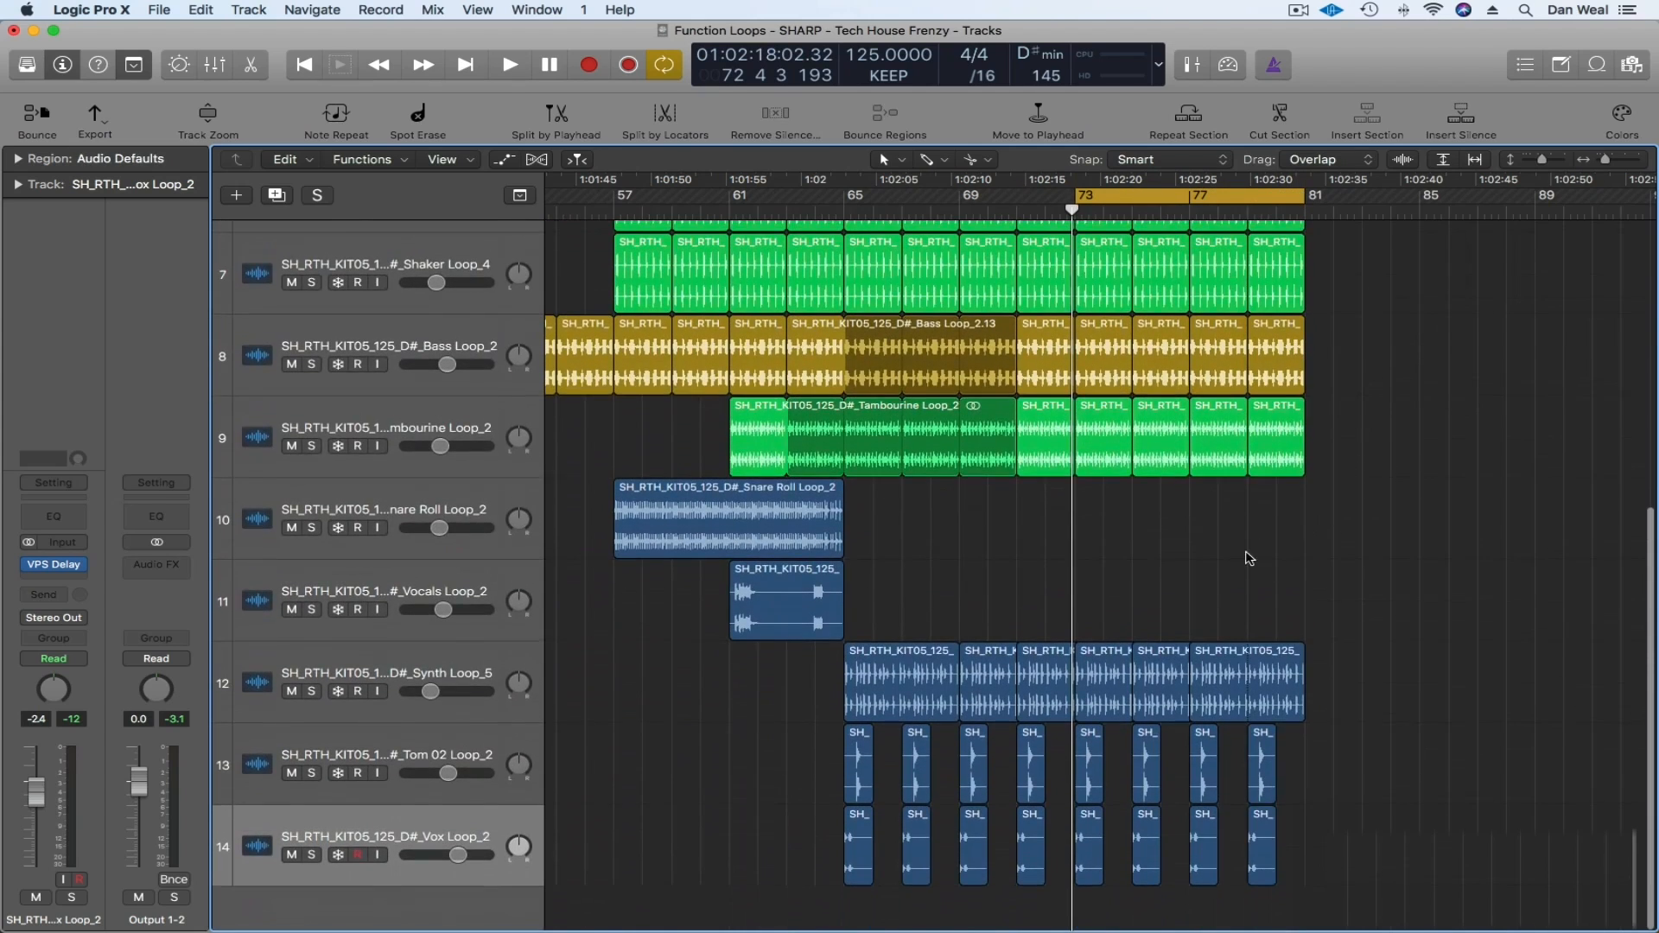
- Open the VPS Delay on the Vox Loop_2 track and set its Mix to 0.00%
click(54, 564)
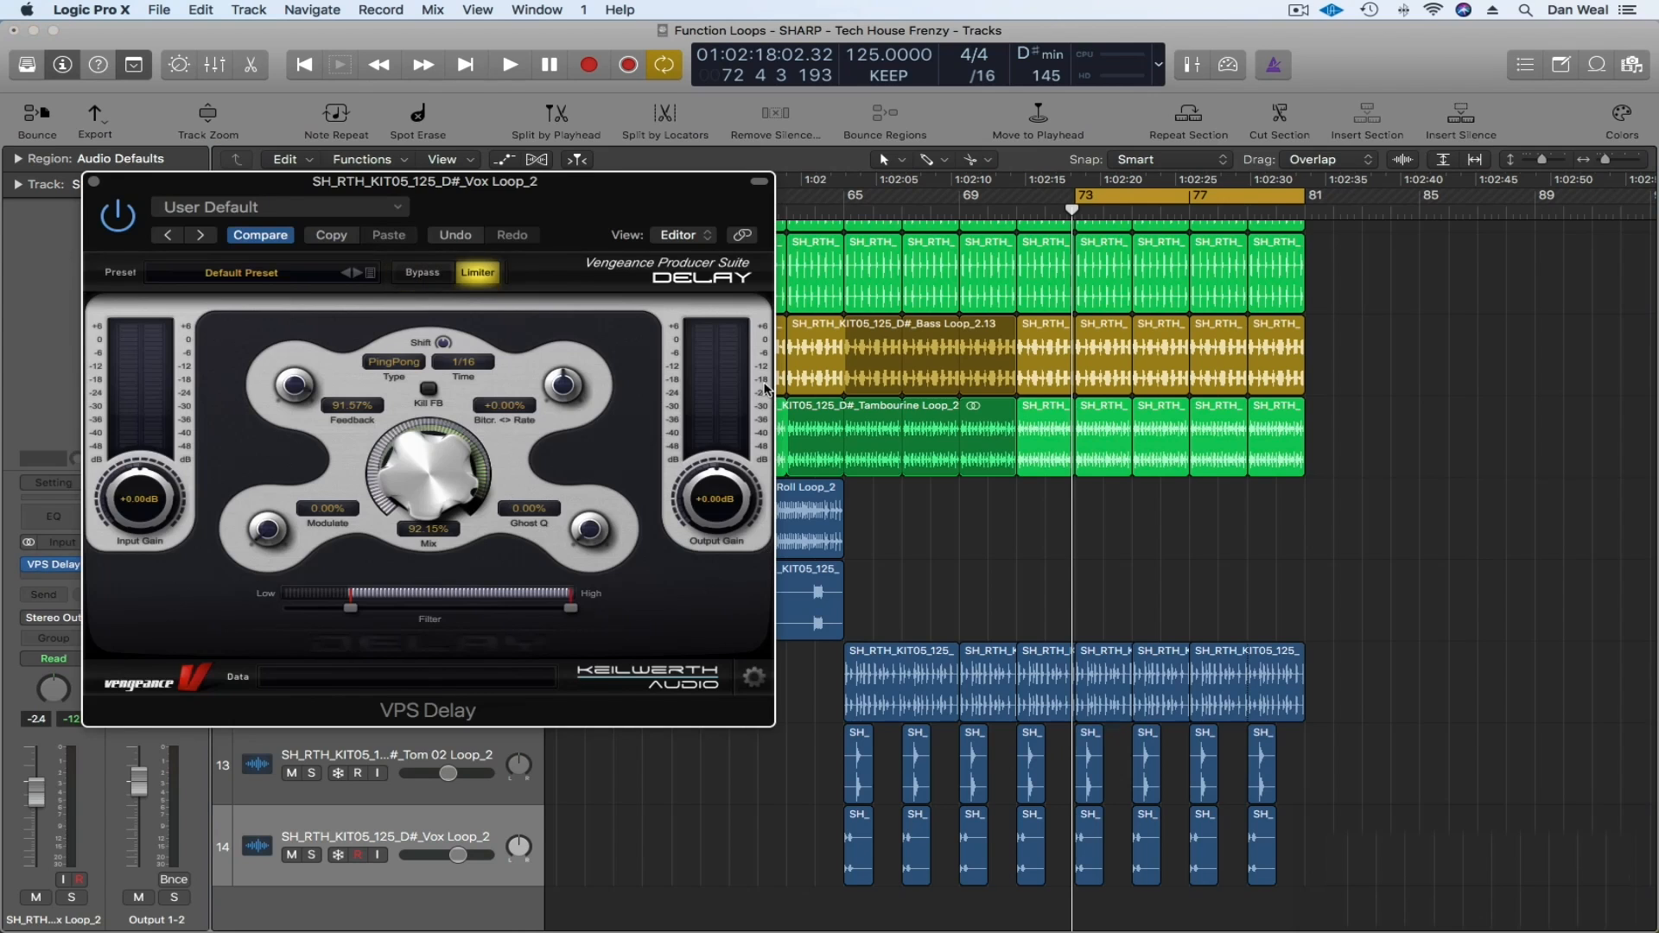
drag(445, 231, 1060, 193)
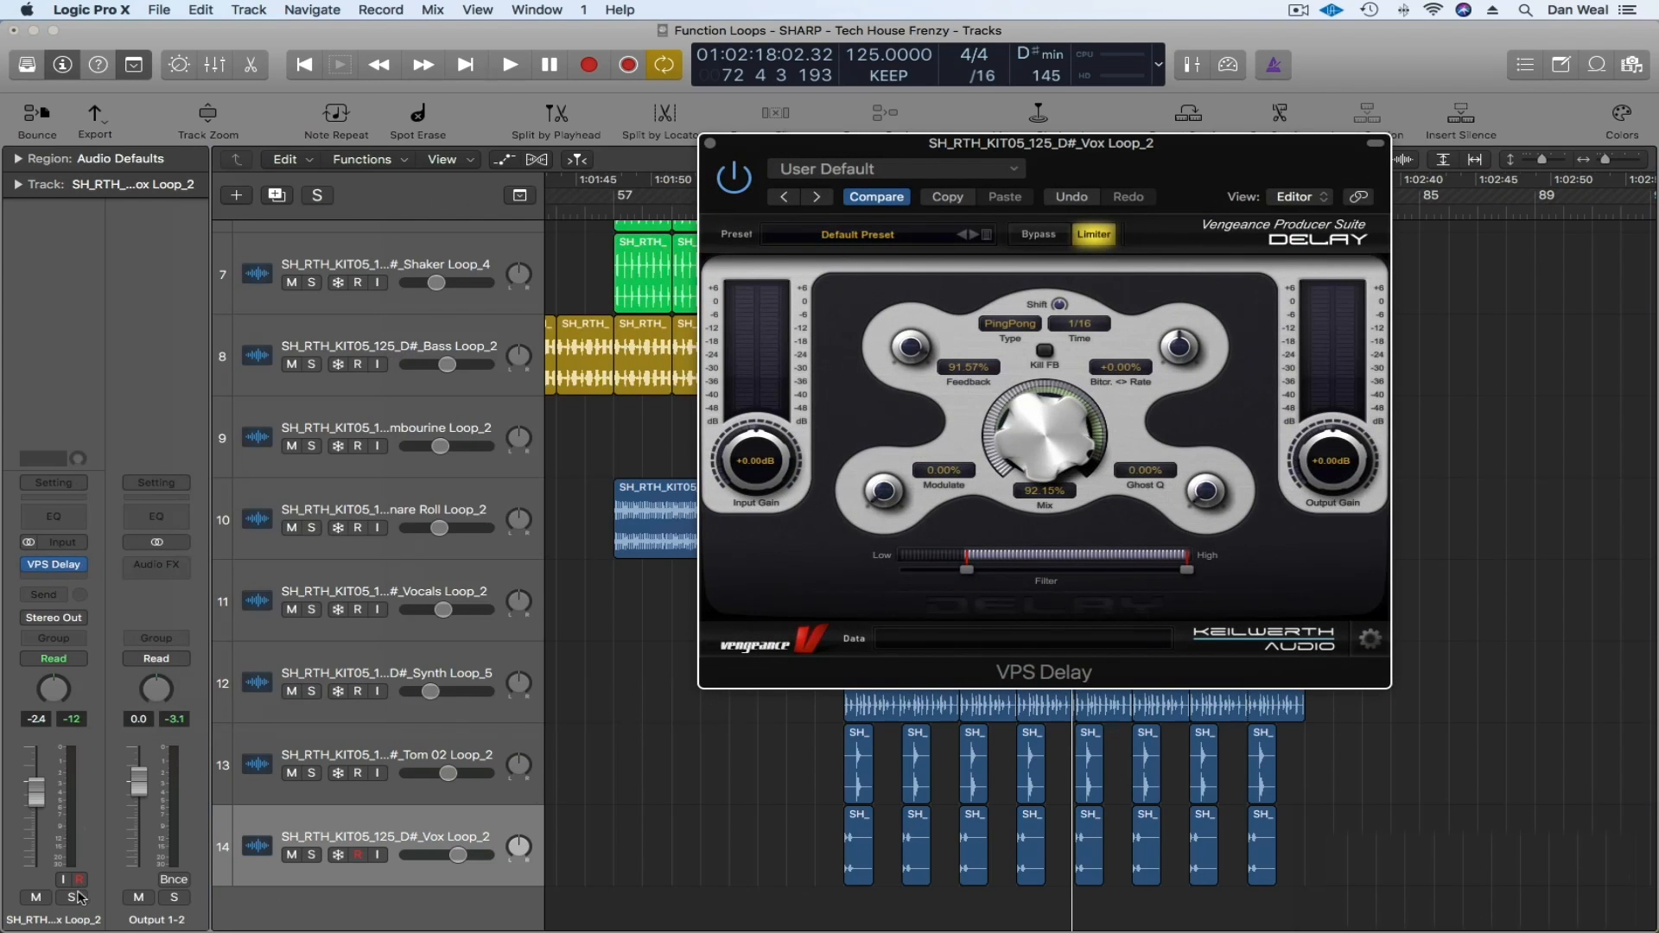
drag(1046, 471, 1043, 604)
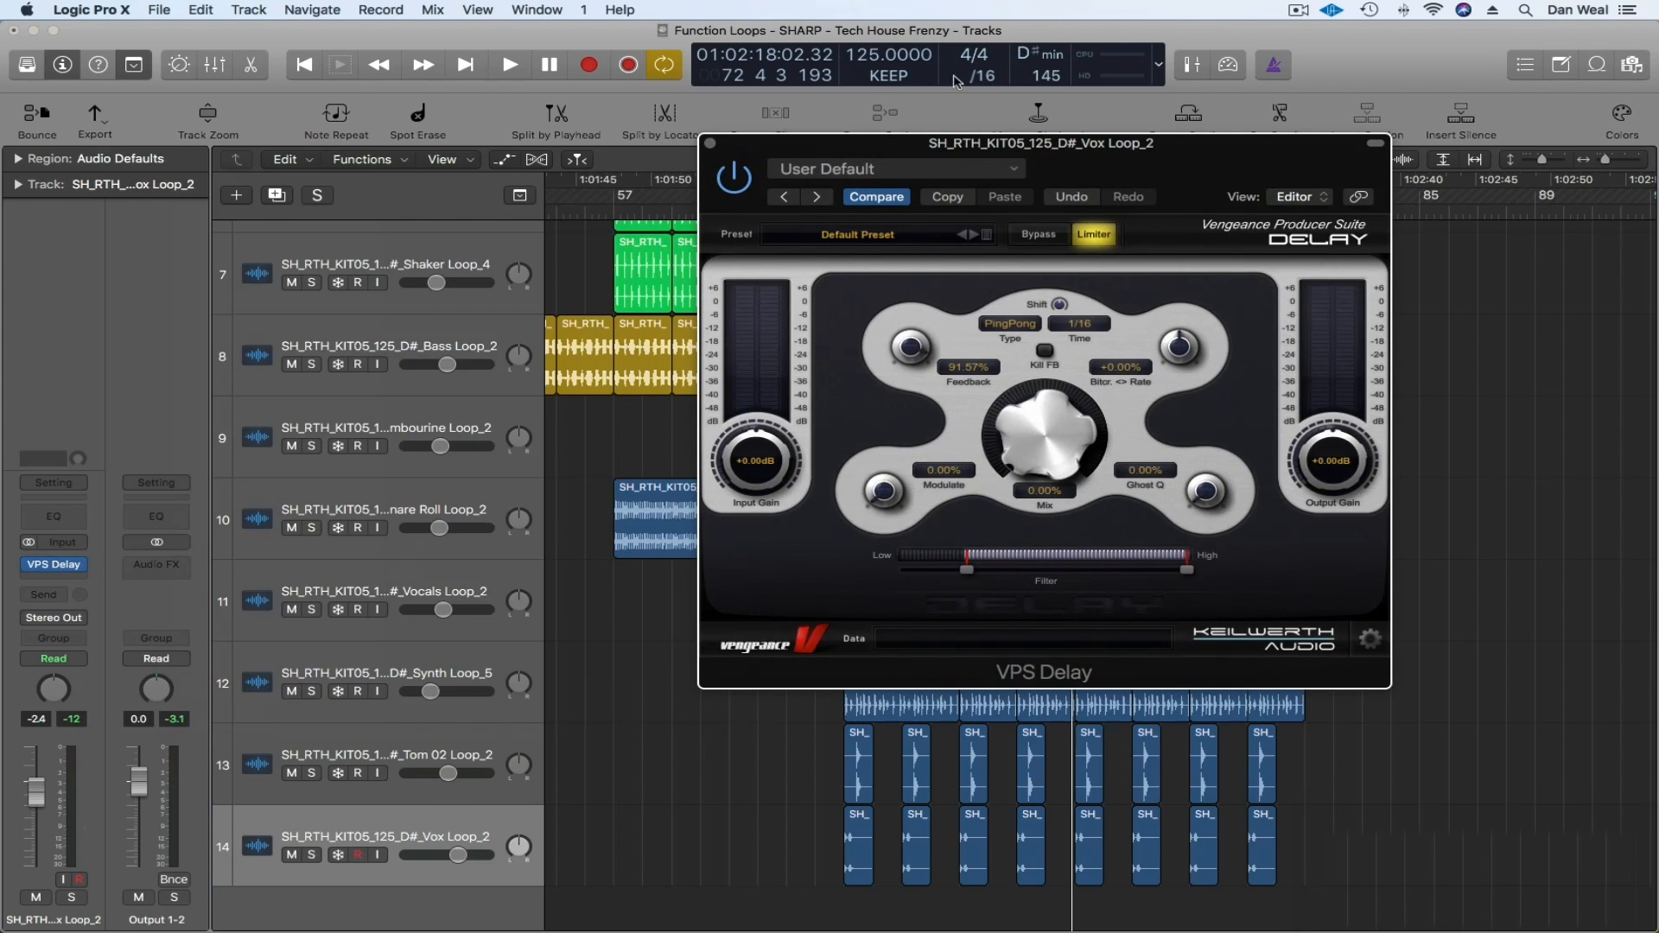
drag(1039, 159, 479, 126)
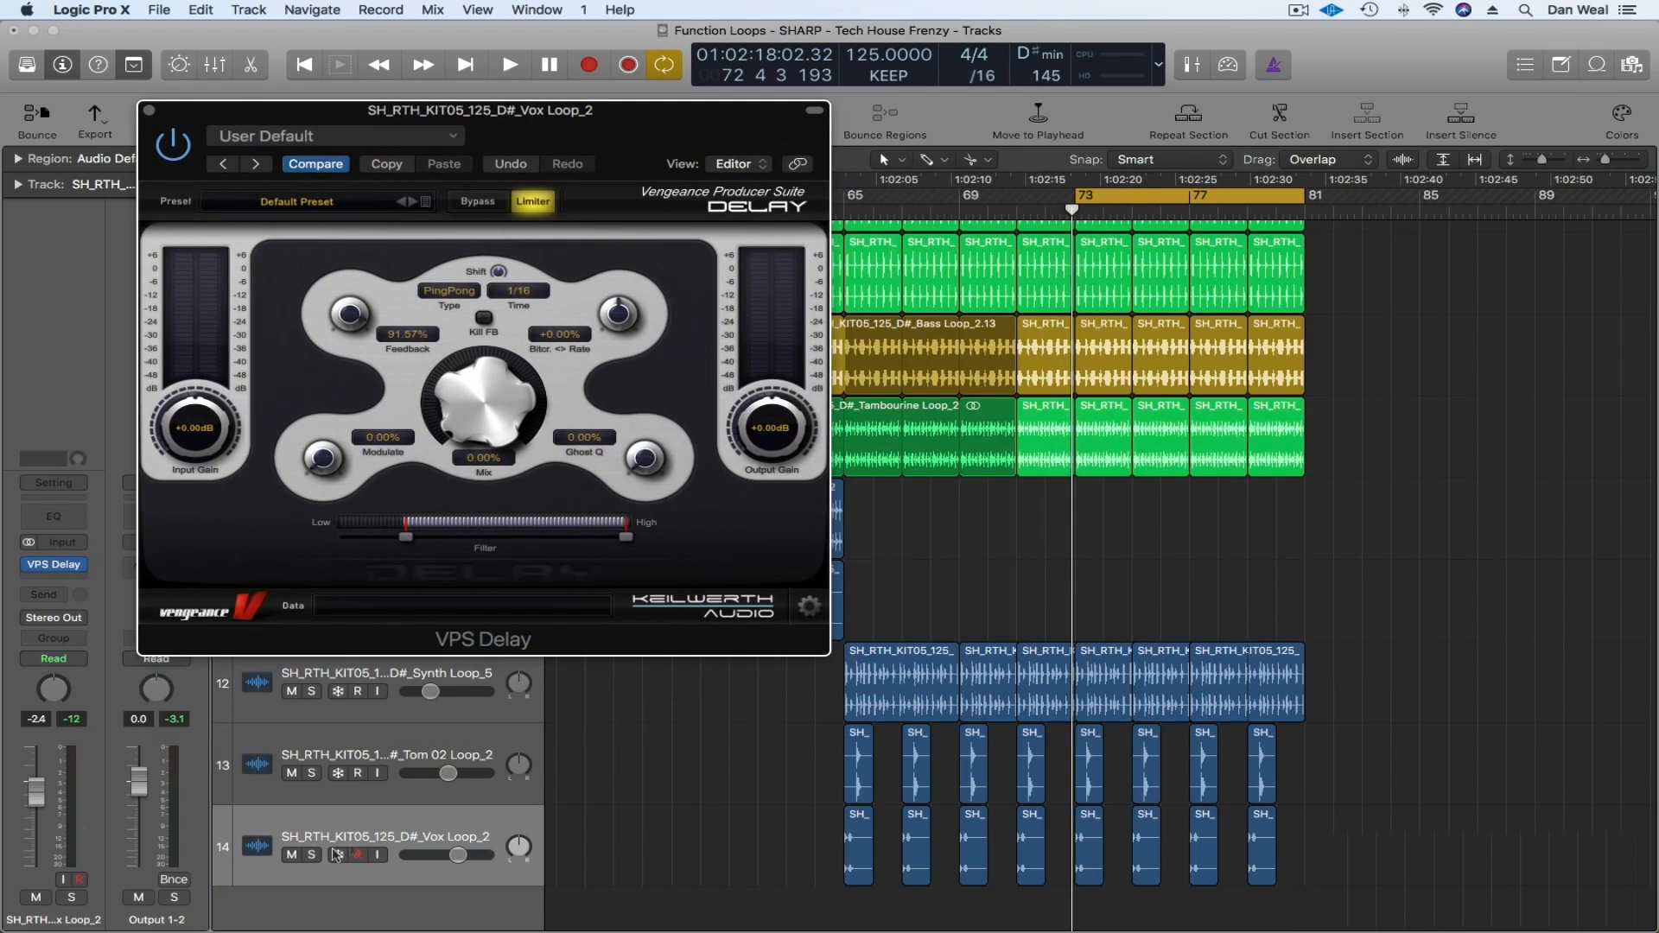
- Record a short VPS Delay Mix move in Touch mode on the Vox Loop_2 track during playback, and return the track to Read mode
key(a)
key(space)
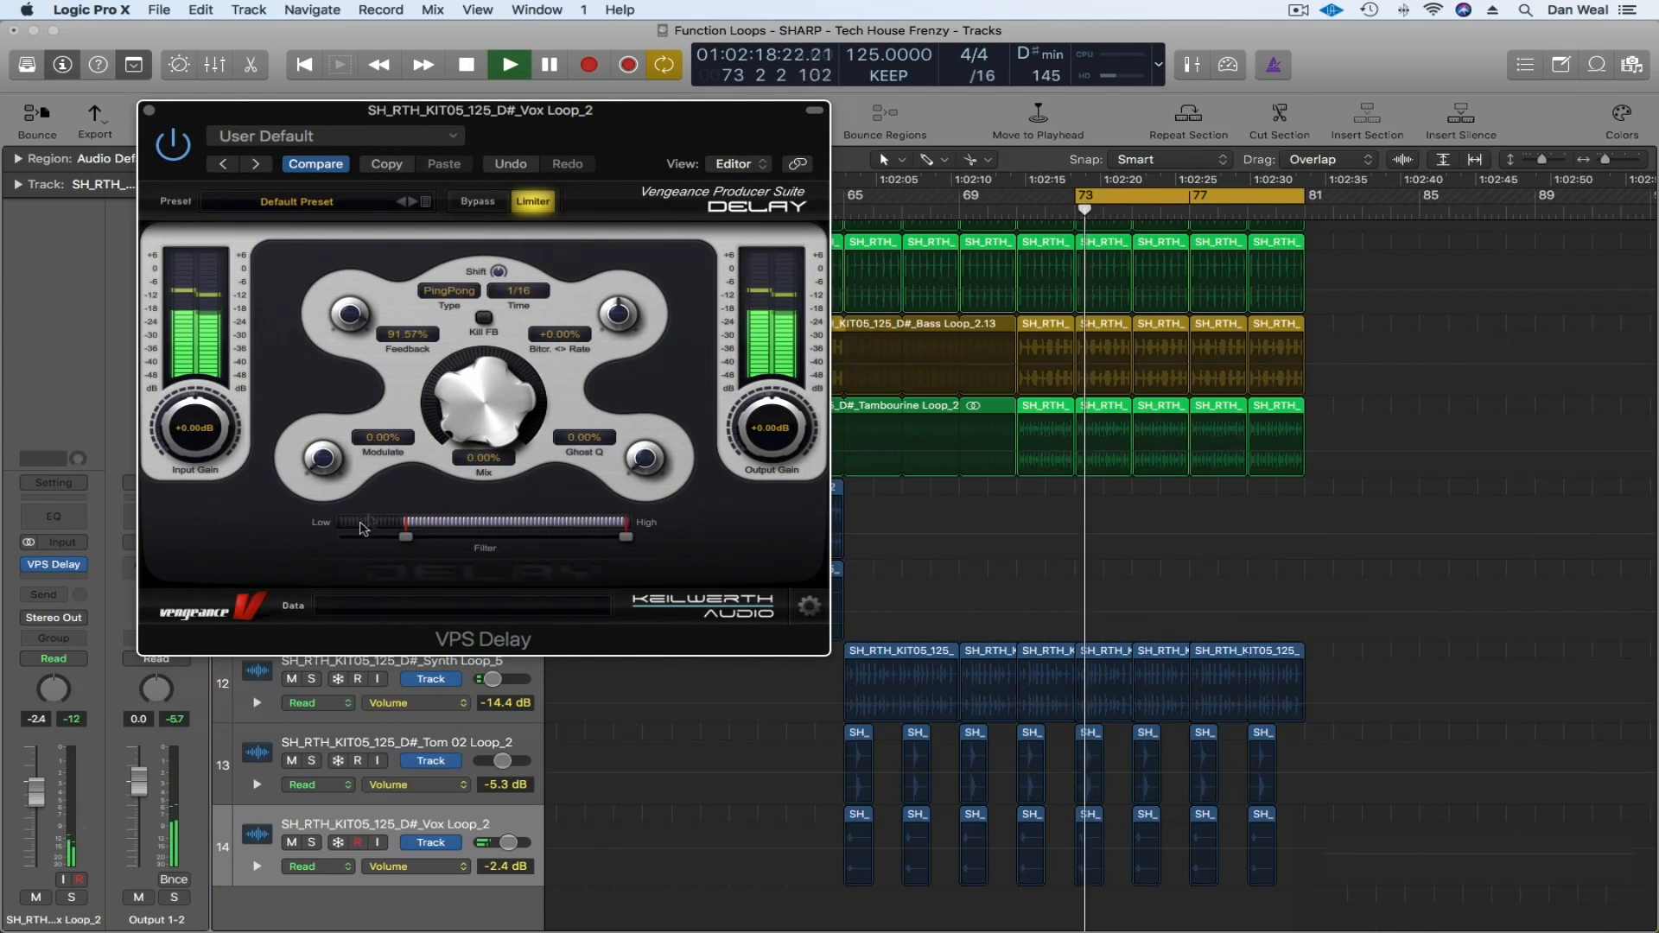
click(315, 866)
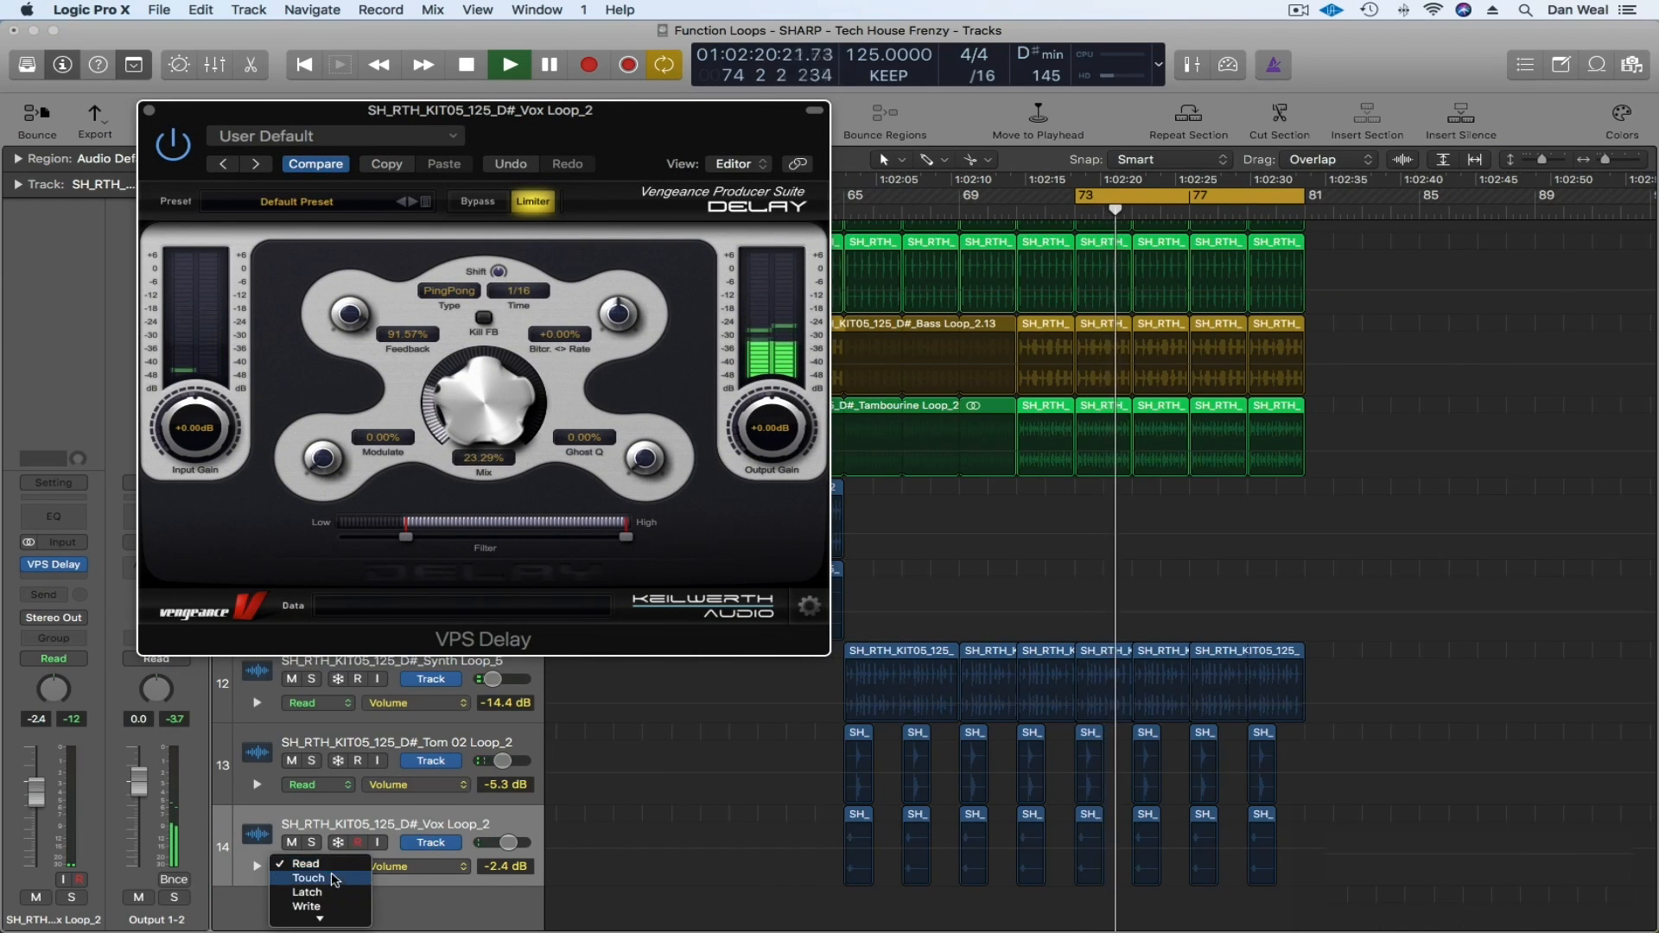
click(329, 888)
click(484, 407)
key(a)
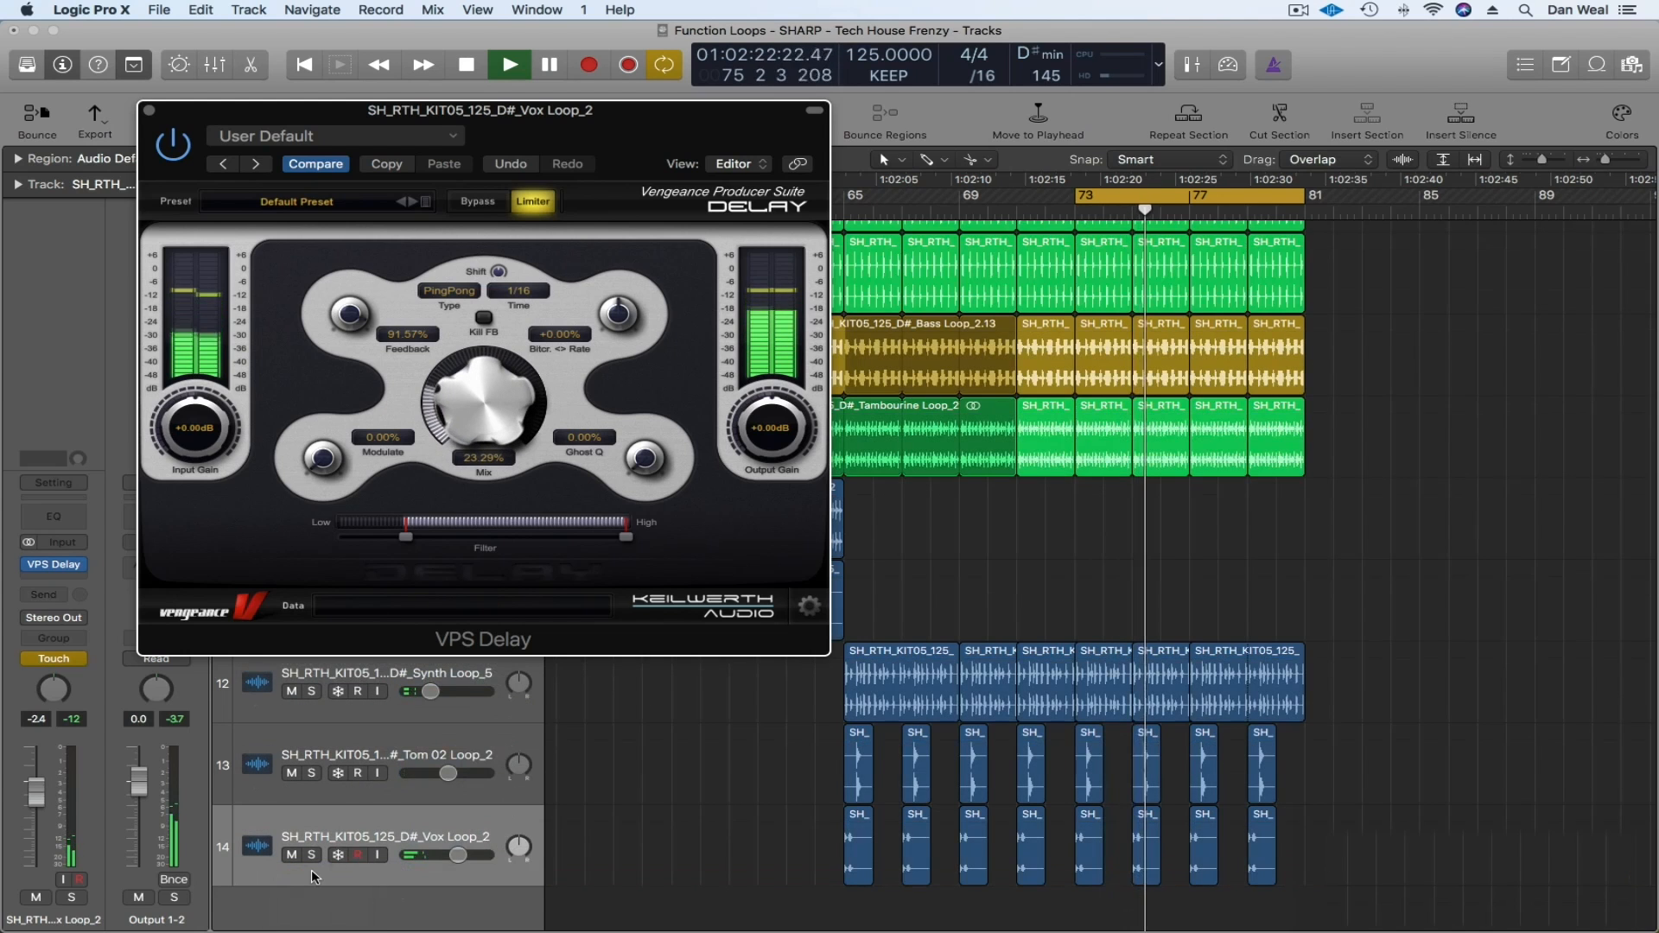
key(a)
click(315, 866)
- Shape the Vox Loop_2 DelayMix automation into a ramp from 0% at about bar 75 to 100% near bar 79, and hide the automation
click(1000, 864)
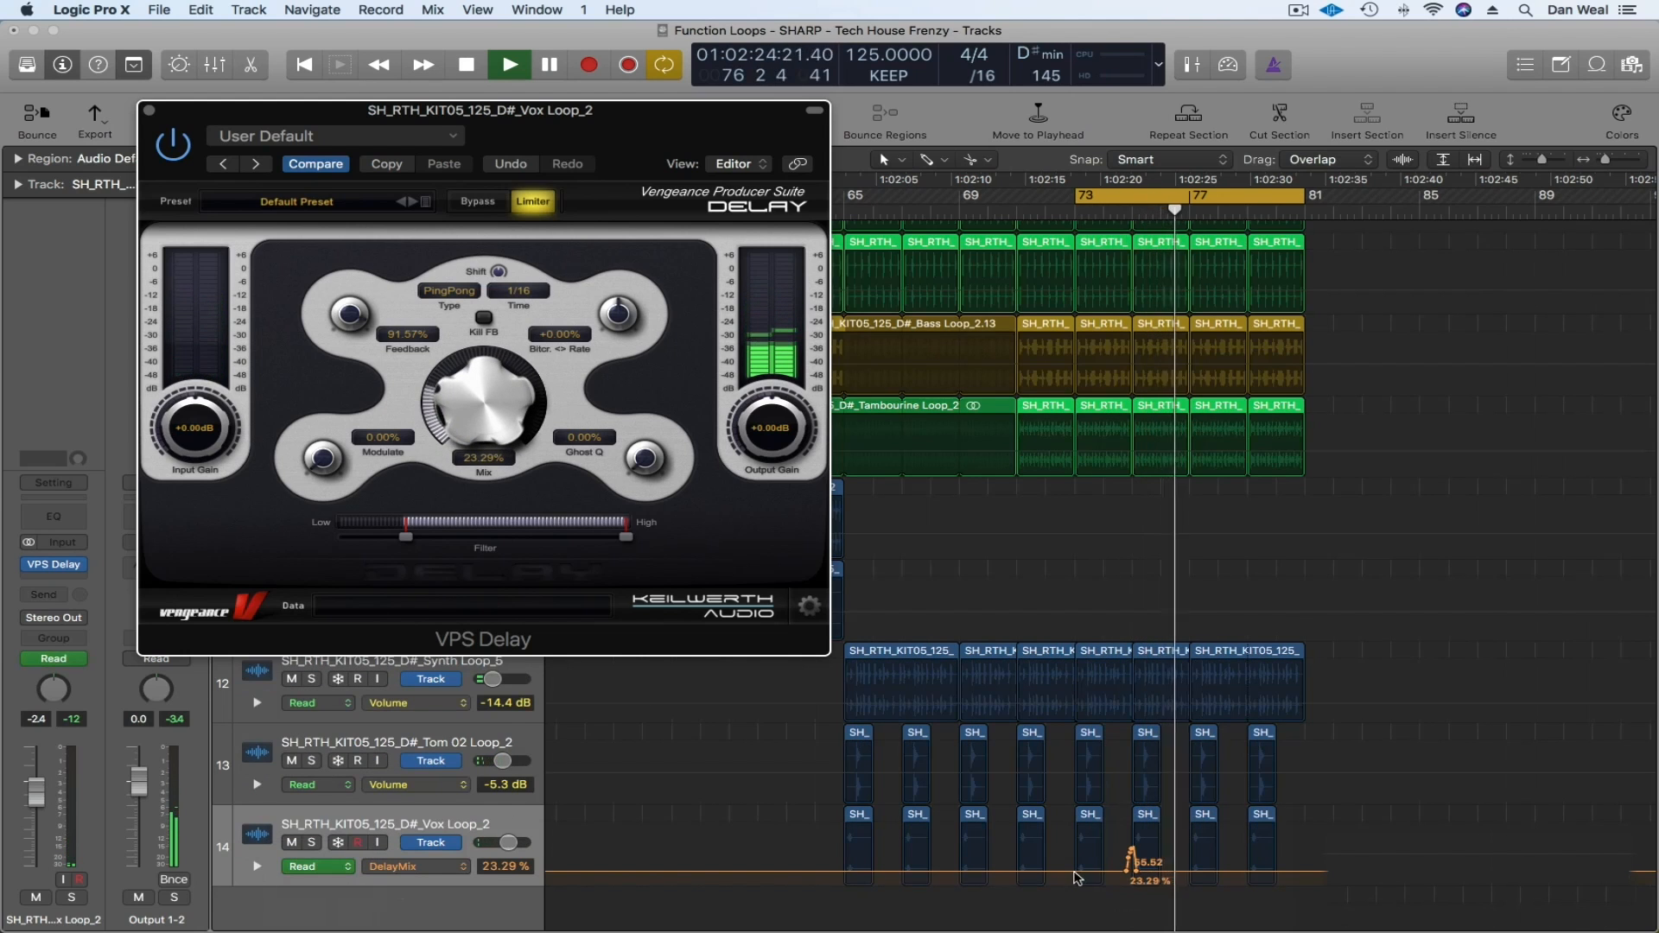
click(1077, 873)
drag(1077, 872, 1137, 888)
drag(1276, 873, 1266, 827)
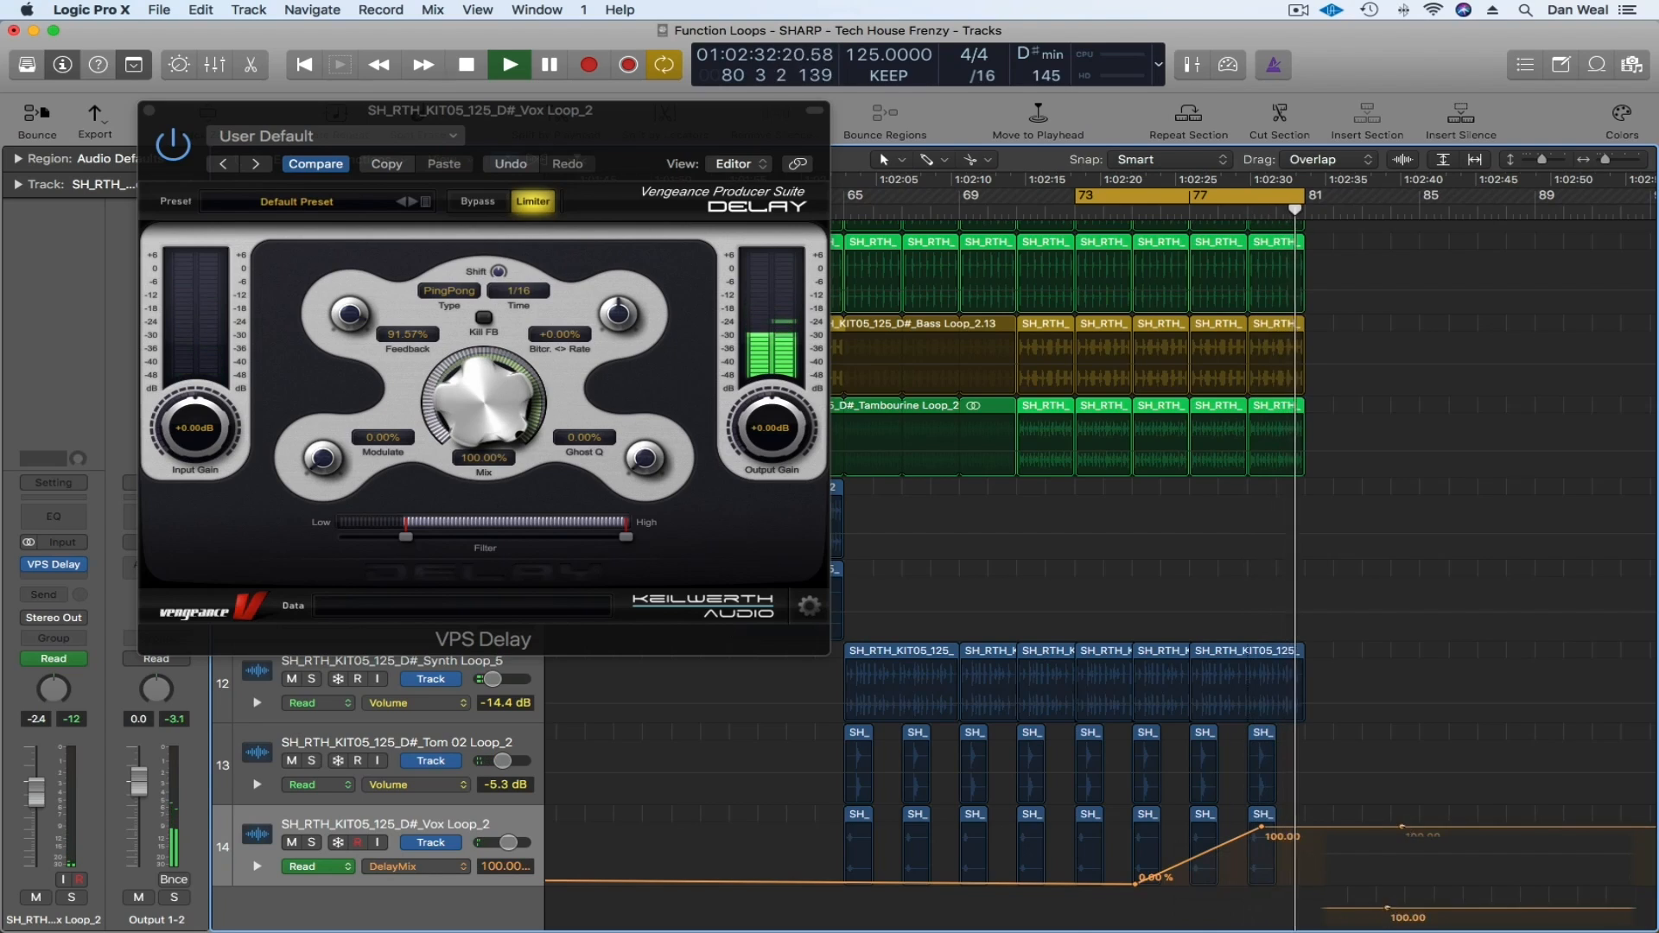
click(149, 110)
key(space)
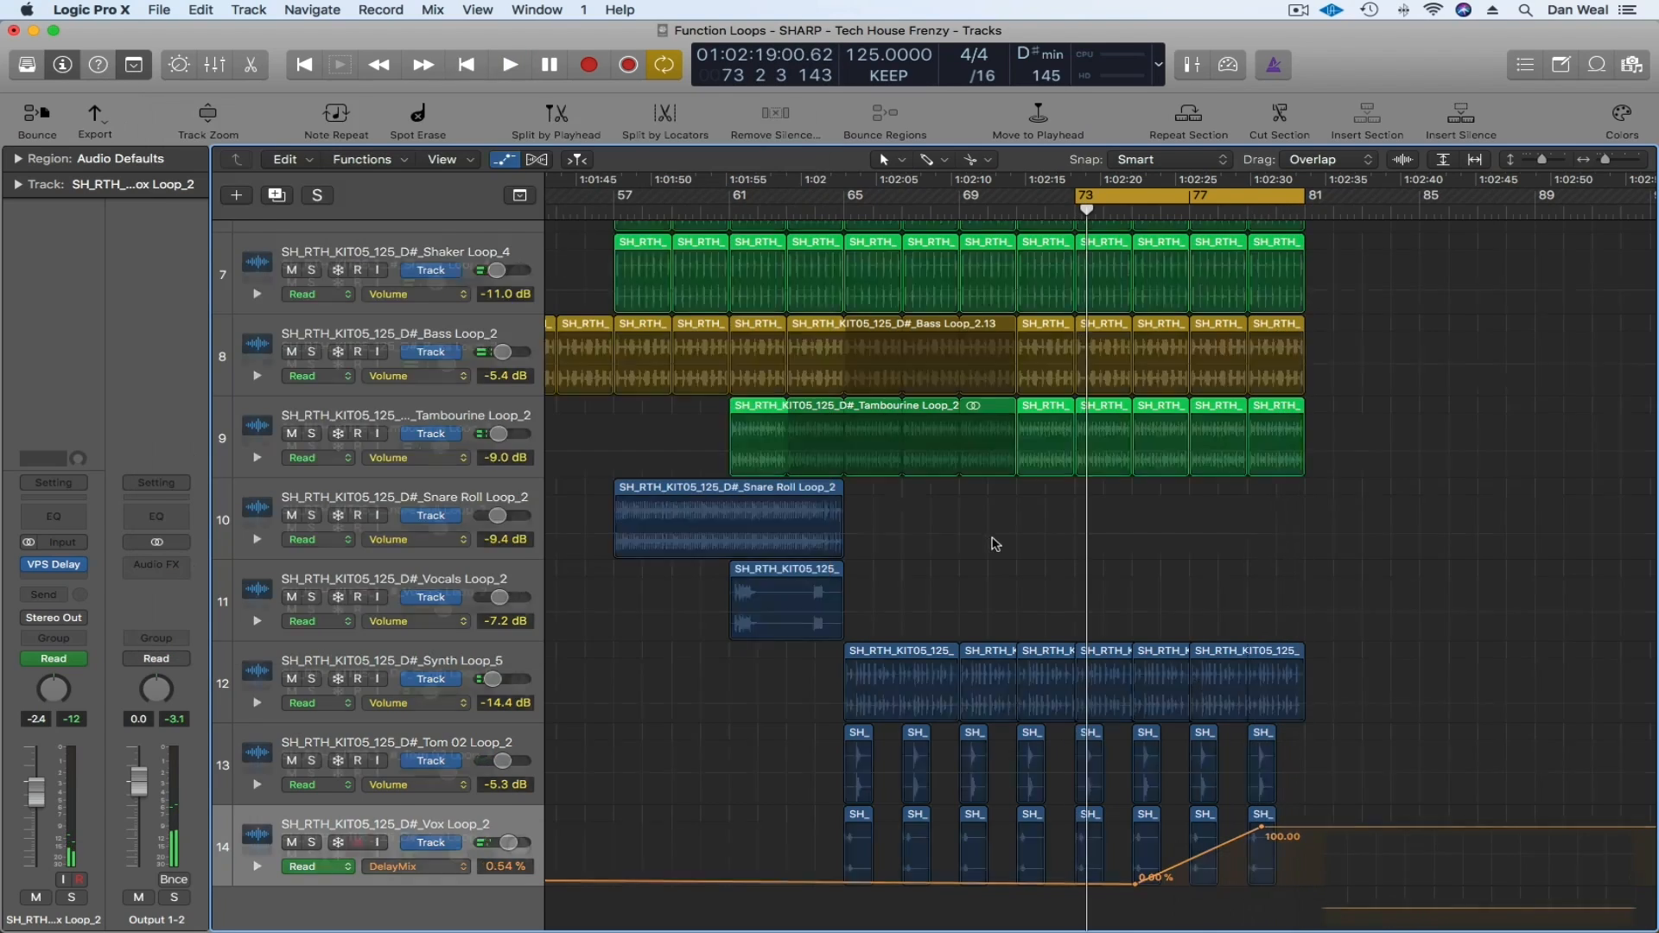
key(a)
- Copy the Kick Loop_7 and Kick Mid Loop_7 regions from bar 65 to bar 81, and turn off cycle mode
scroll(986, 683, right, 4)
scroll(1043, 344, up, 7)
scroll(1044, 344, up, 3)
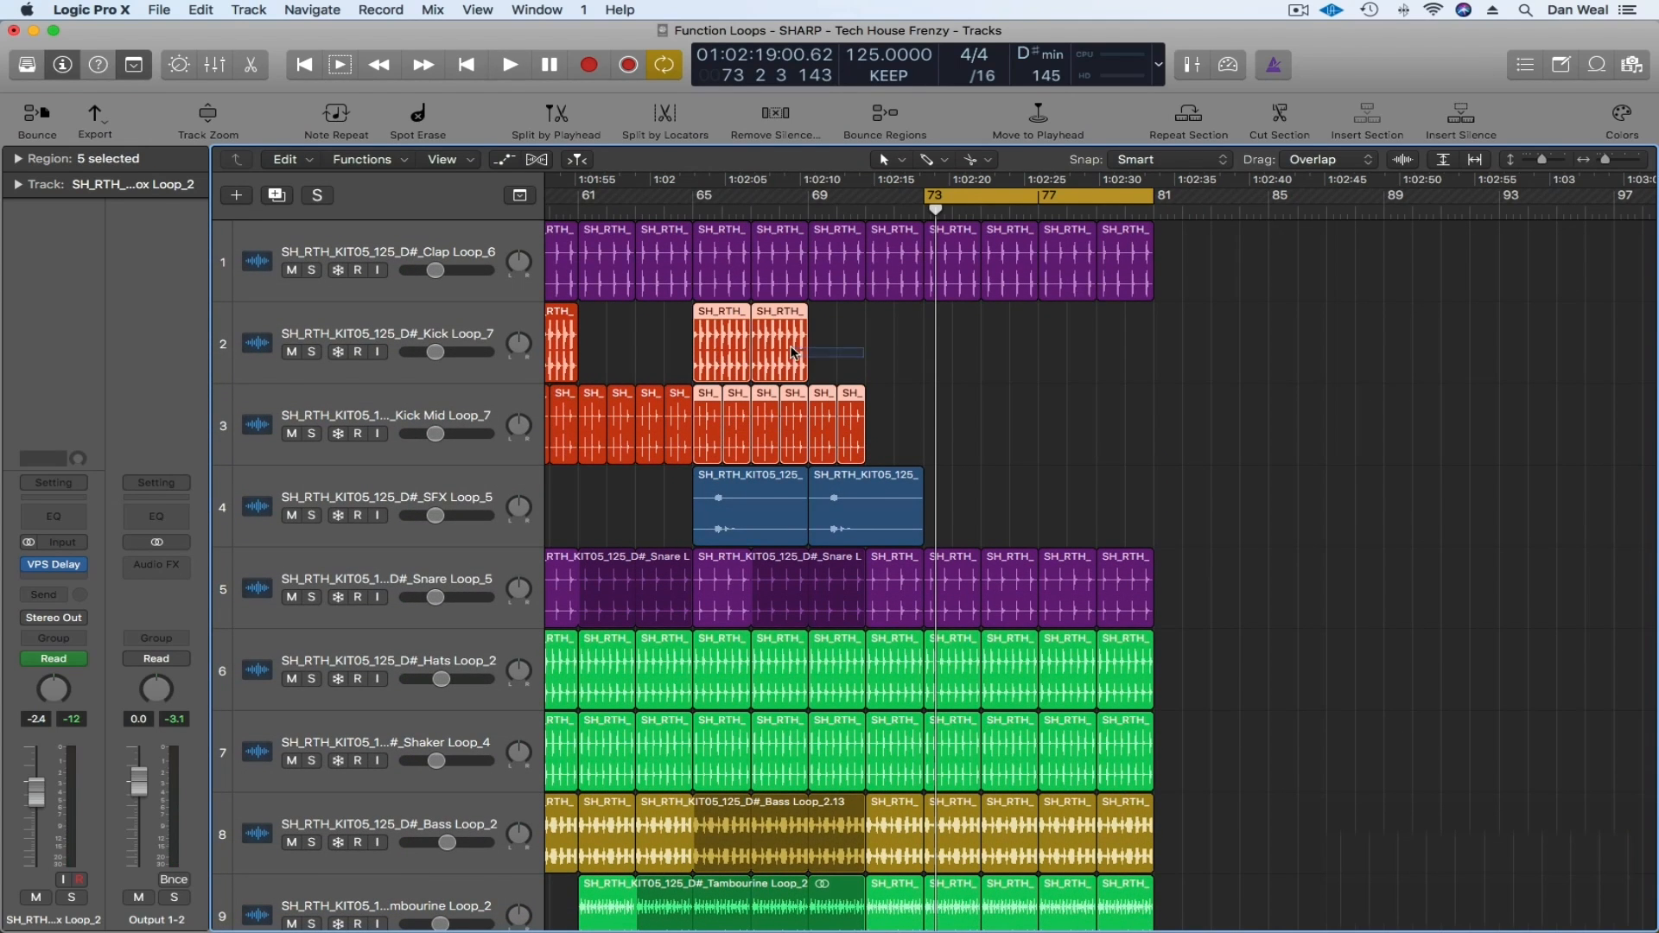
drag(737, 352, 1199, 352)
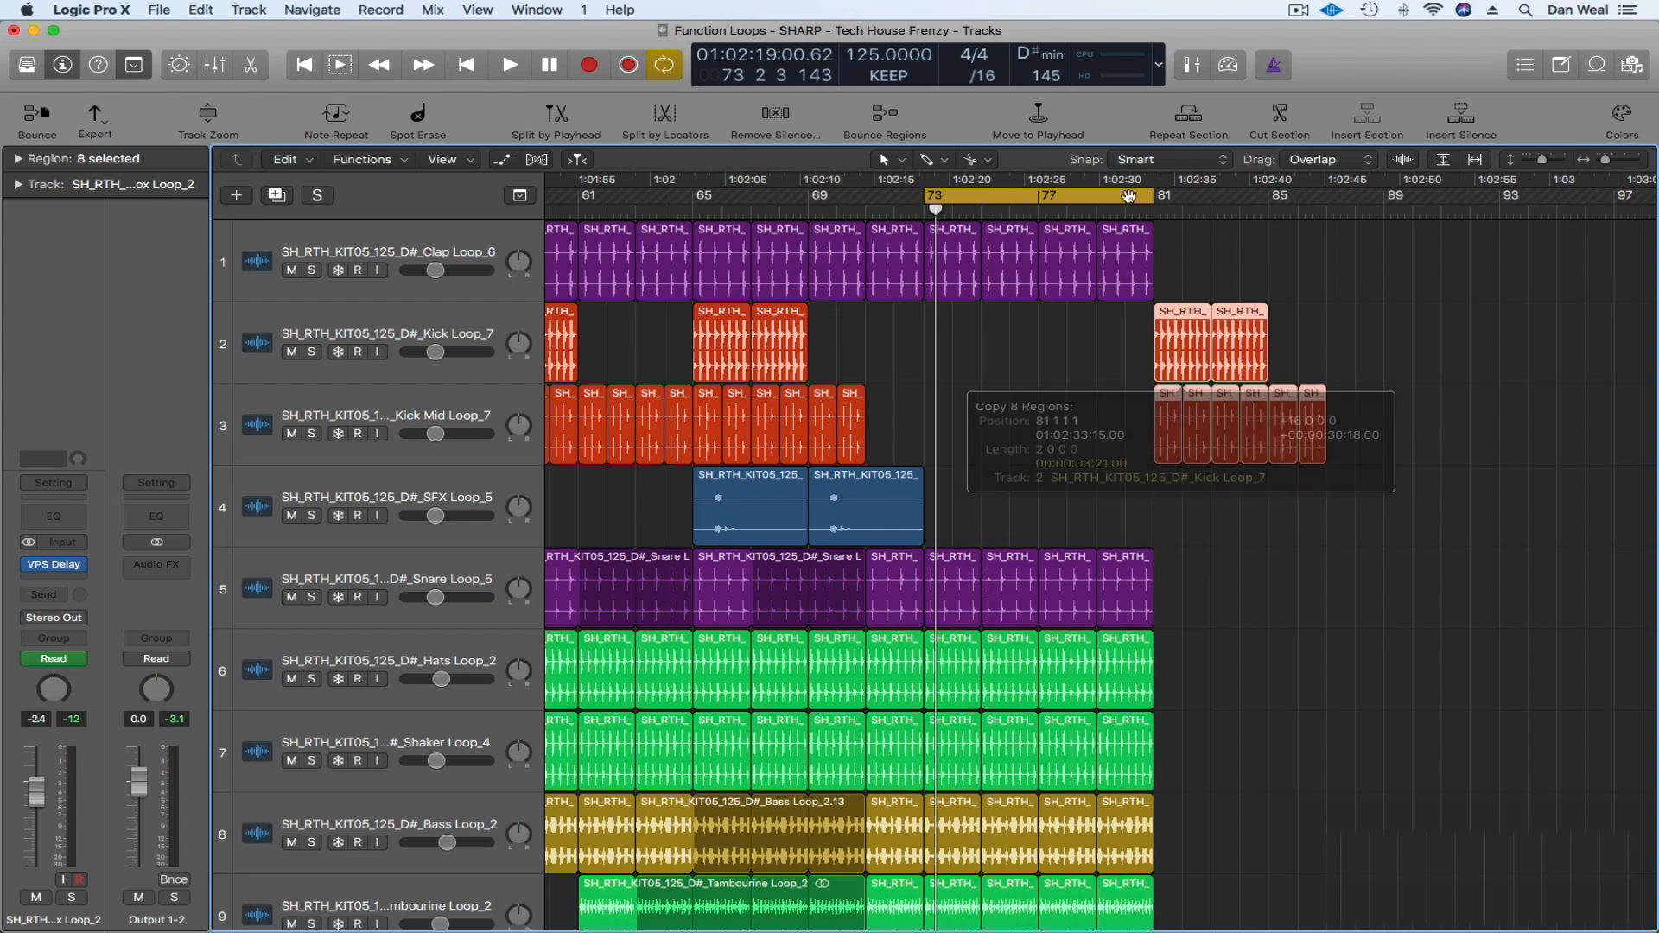
click(1122, 197)
- Copy the Snare, Hats, Shaker, Bass and Tambourine regions to bar 81 so they run until bar 89, and delete the surplus copies
mouse_move(1200, 254)
mouse_down()
mouse_move(1007, 260)
mouse_move(1195, 262)
mouse_up()
click(1217, 605)
drag(1217, 605, 1182, 607)
scroll(1186, 654, down, 3)
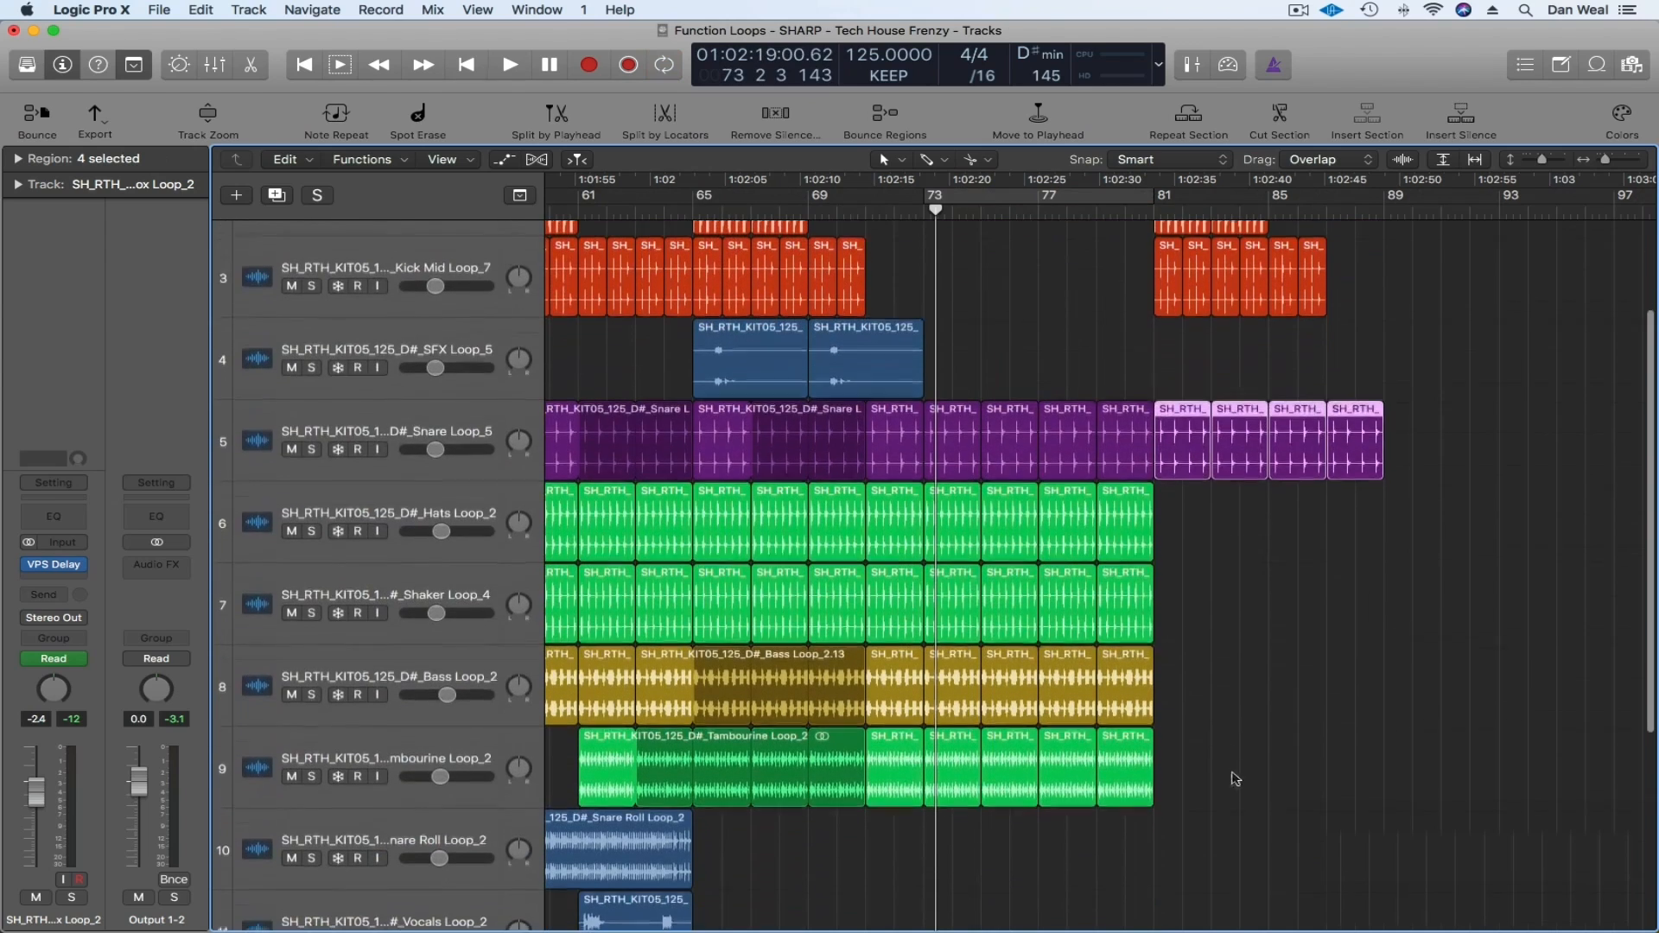
drag(1214, 761, 1186, 519)
drag(1483, 812, 1413, 536)
key(Delete)
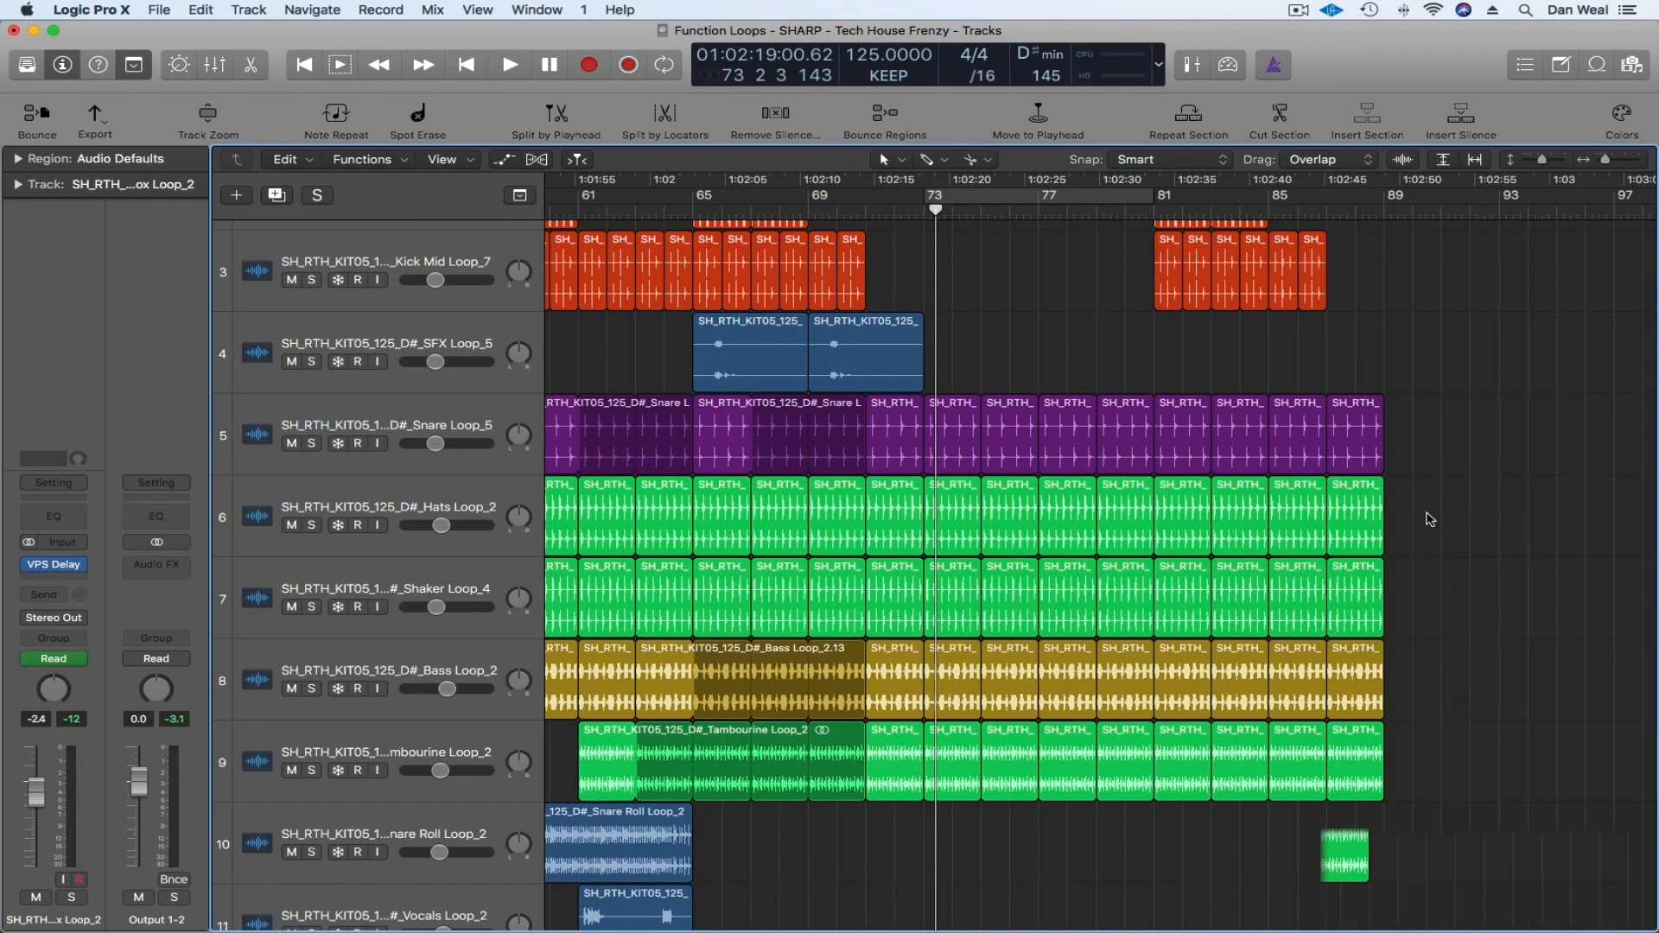
- Copy the recent Synth Loop_5, Tom 02 Loop_2 and Vox Loop_2 regions into bars 81 to 89 without copying the automation data
scroll(1424, 527, down, 5)
drag(1224, 832, 948, 696)
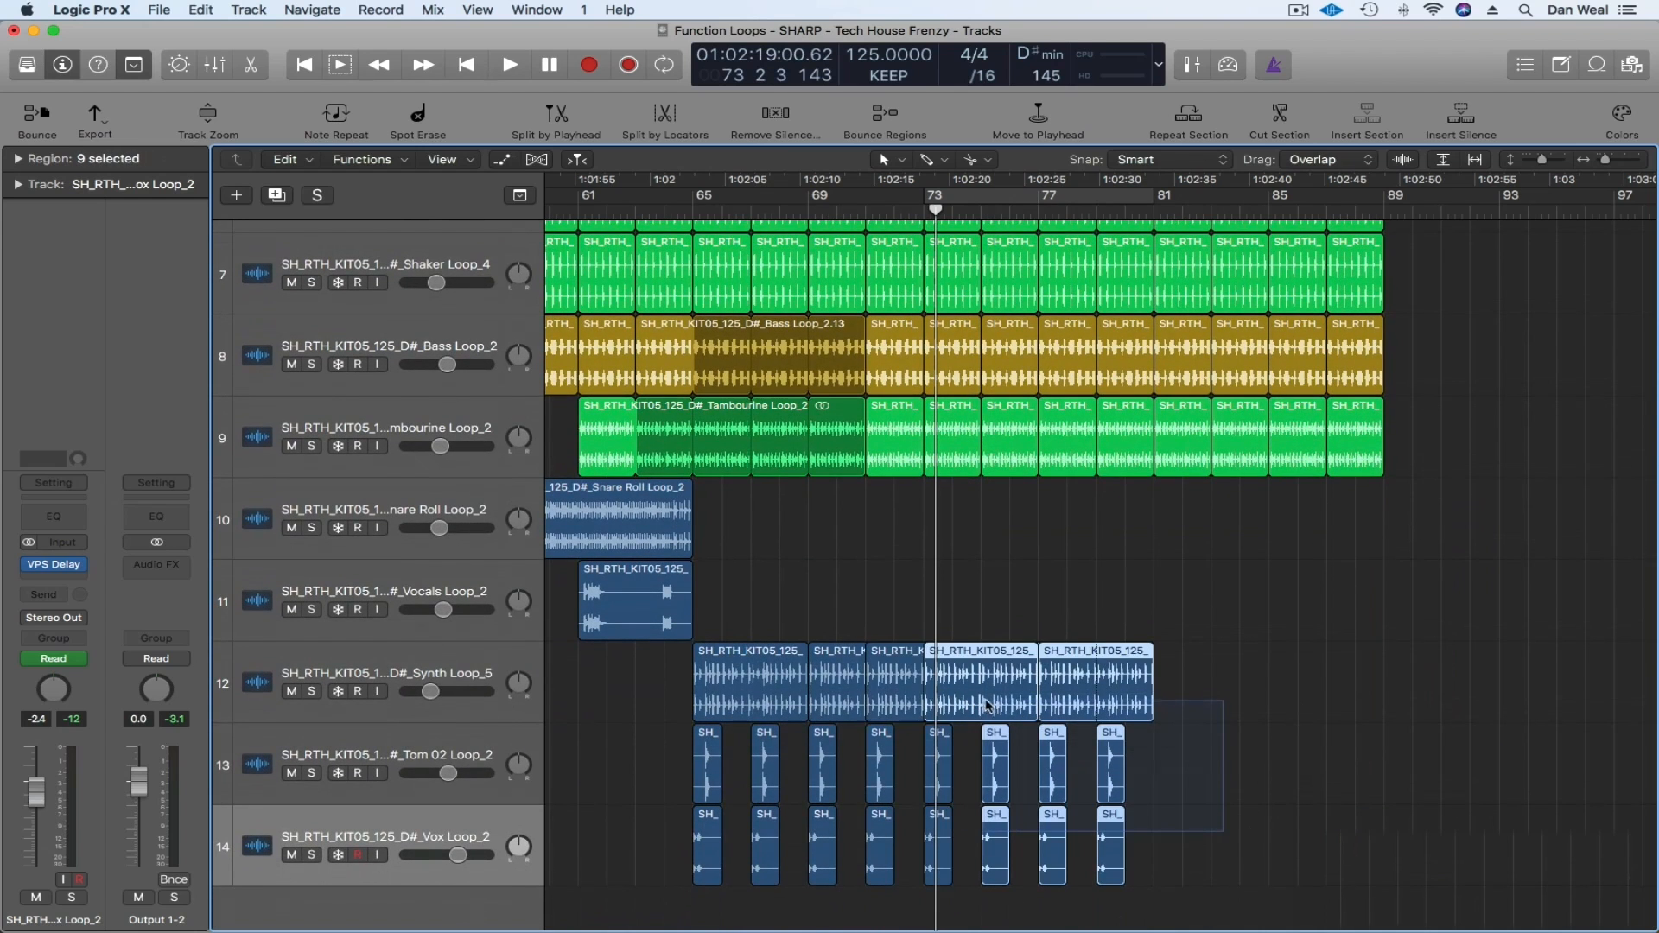
drag(997, 700, 1225, 702)
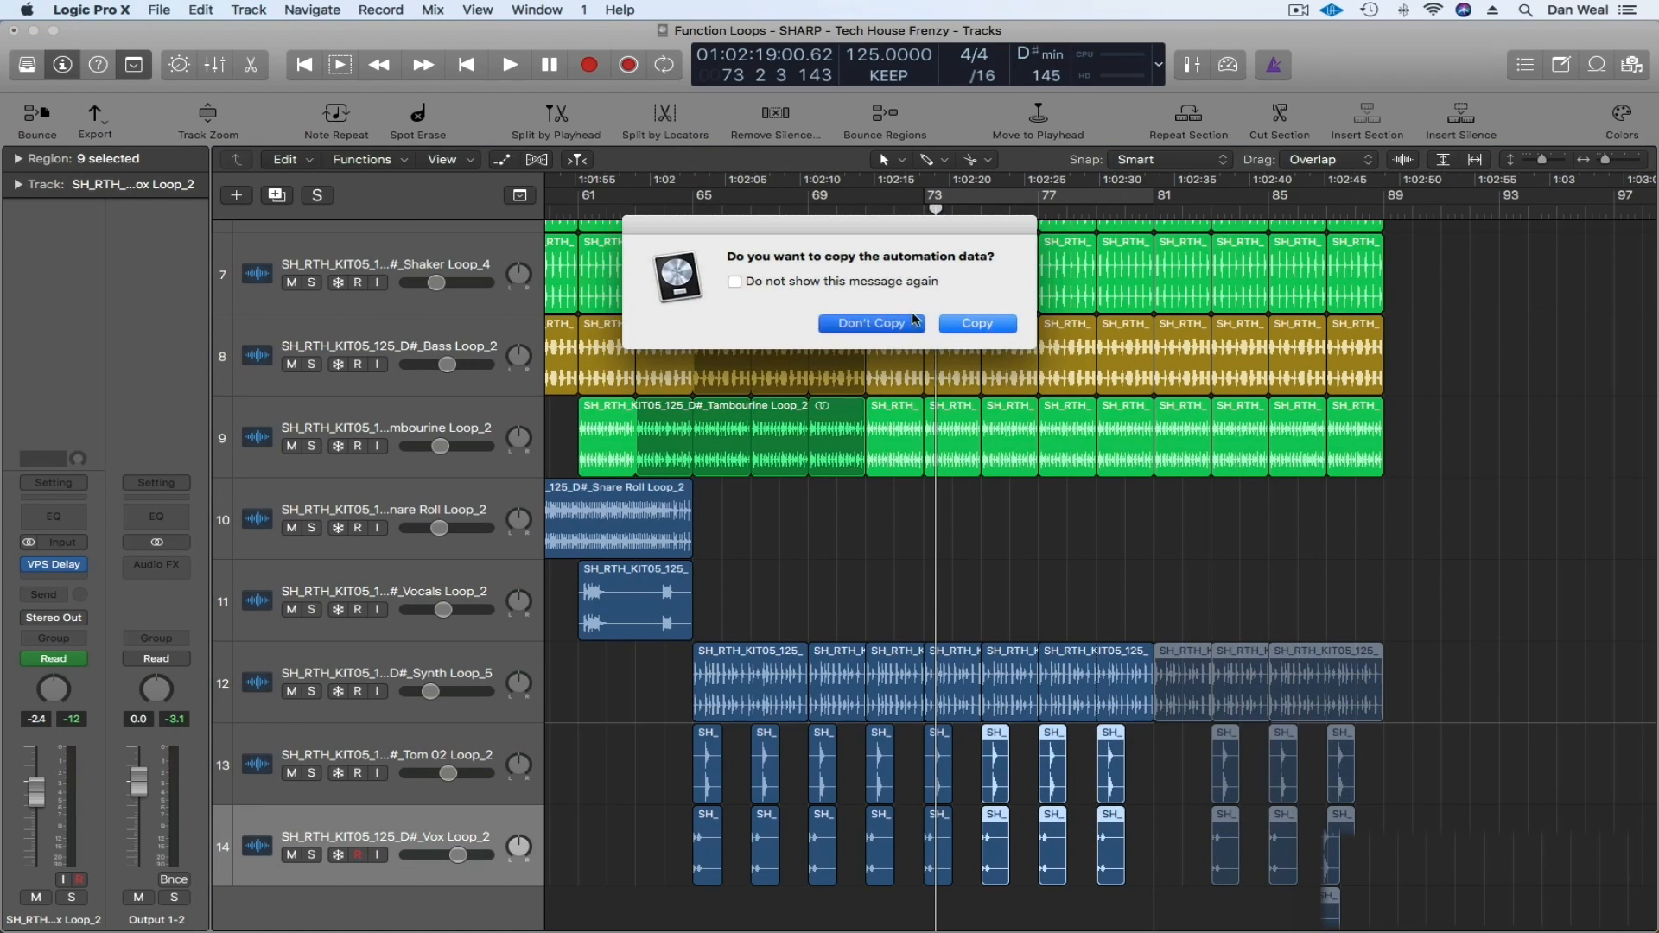
click(913, 320)
- Fill the gap at bar 81 with copies of the Tom and Vox regions from bar 79, without their automation data
click(1123, 785)
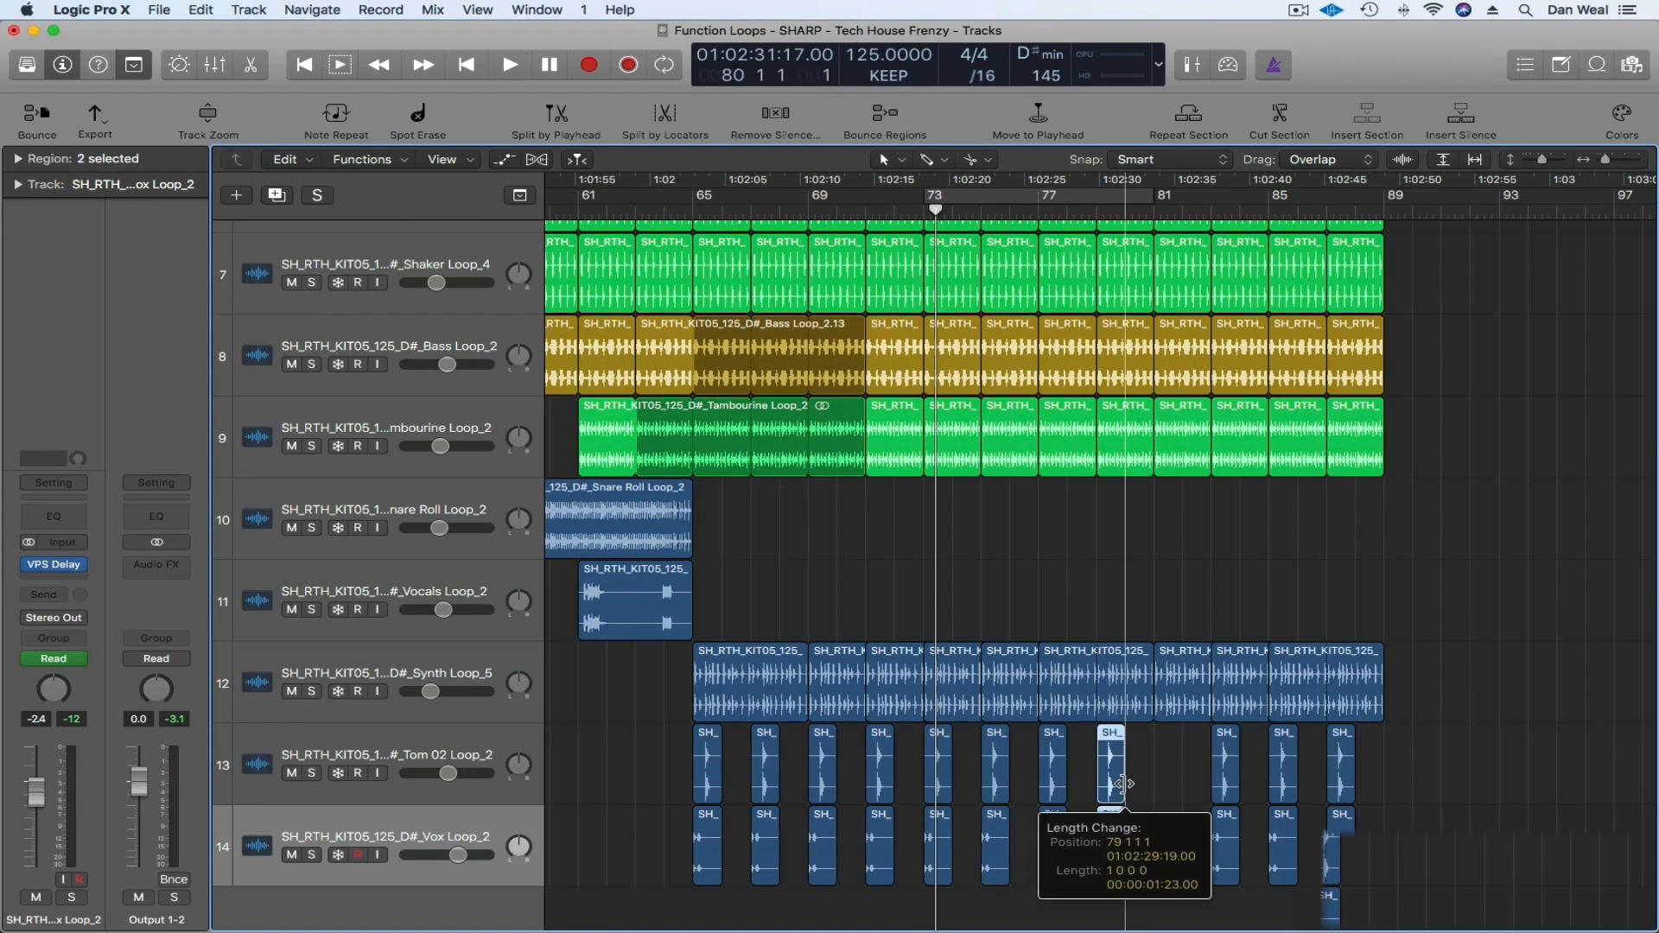
drag(1116, 781, 1167, 781)
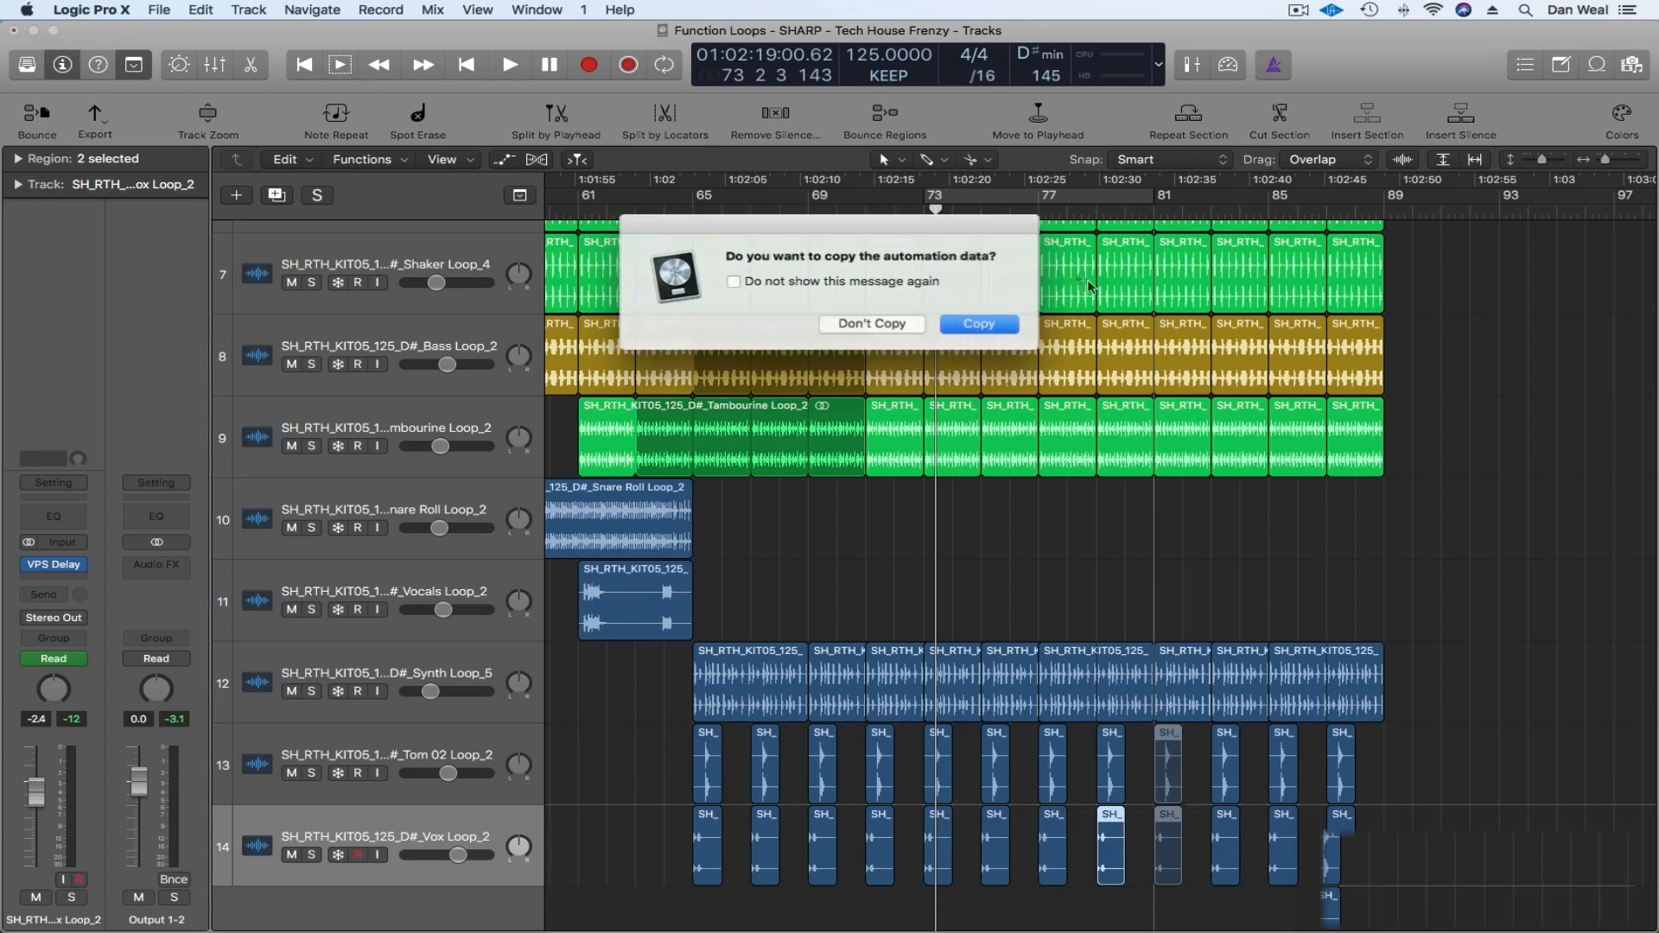
click(872, 321)
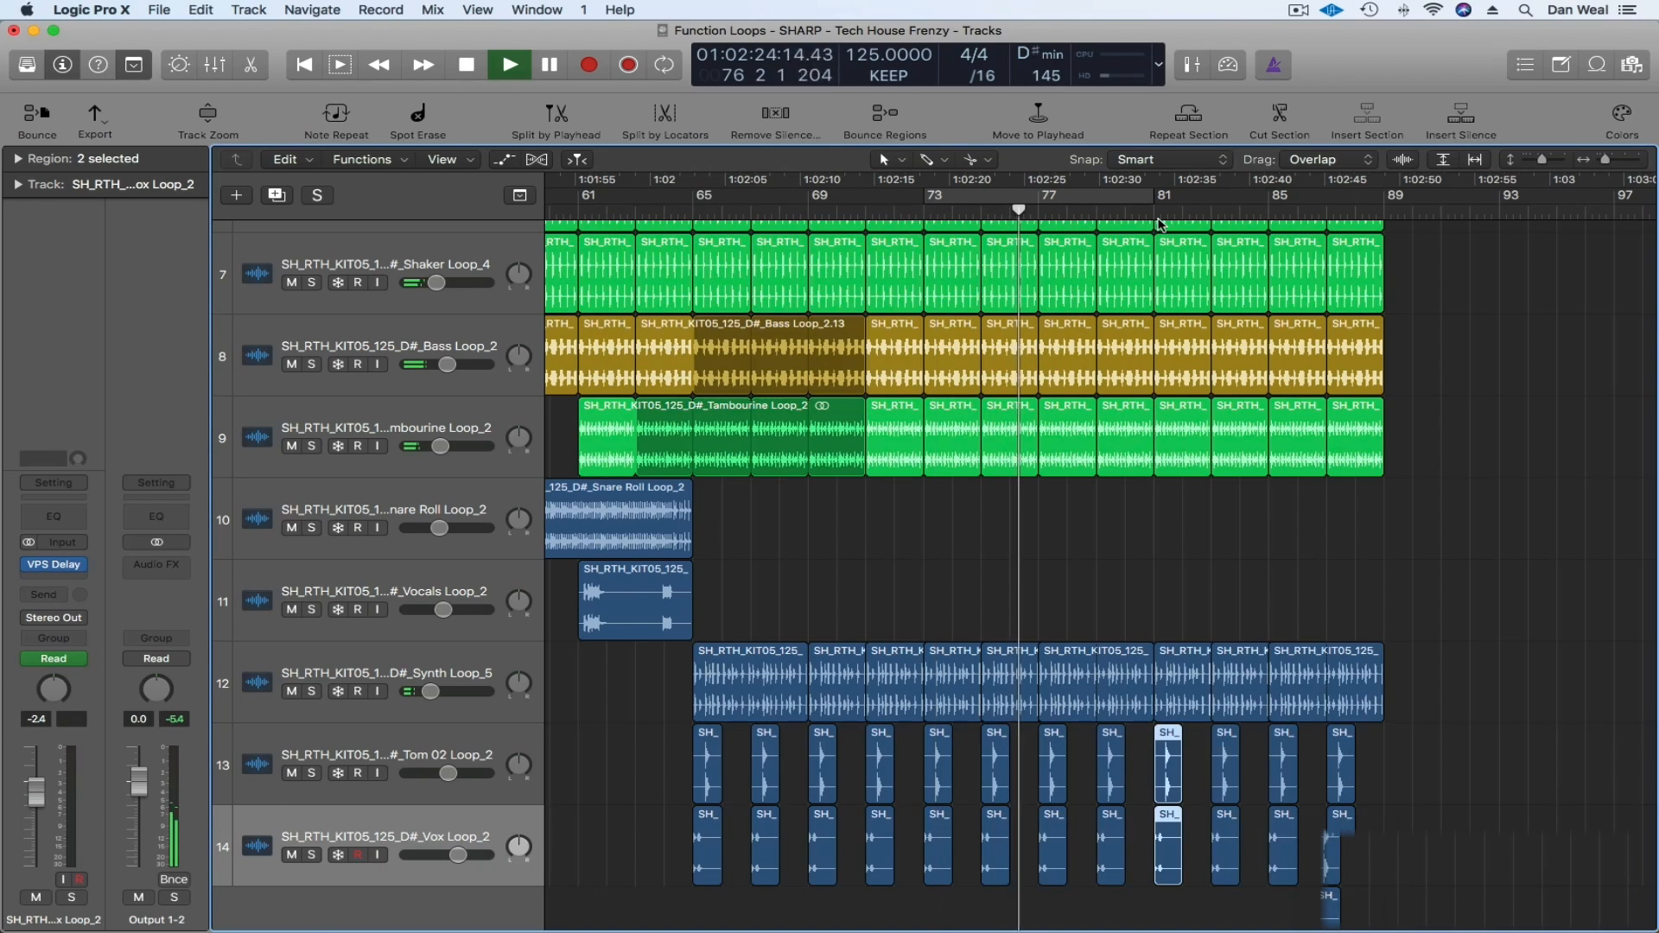
- Show the Vox Loop_2 track's DelayMix automation and pull the delay mix down from around bar 83
click(56, 565)
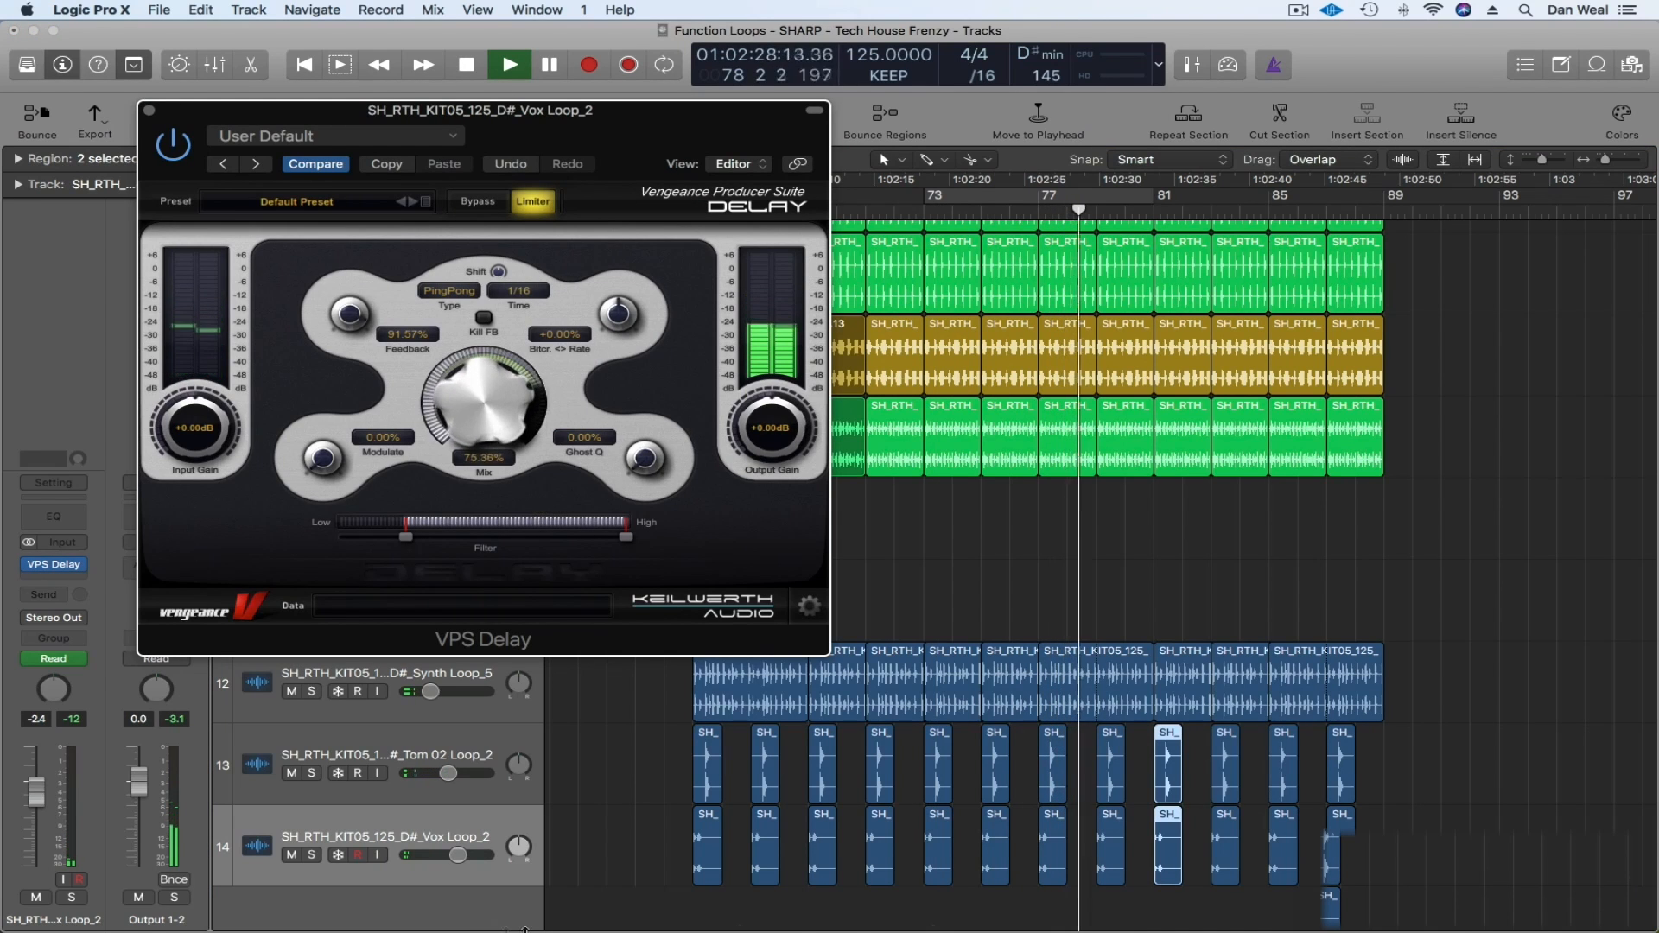
key(a)
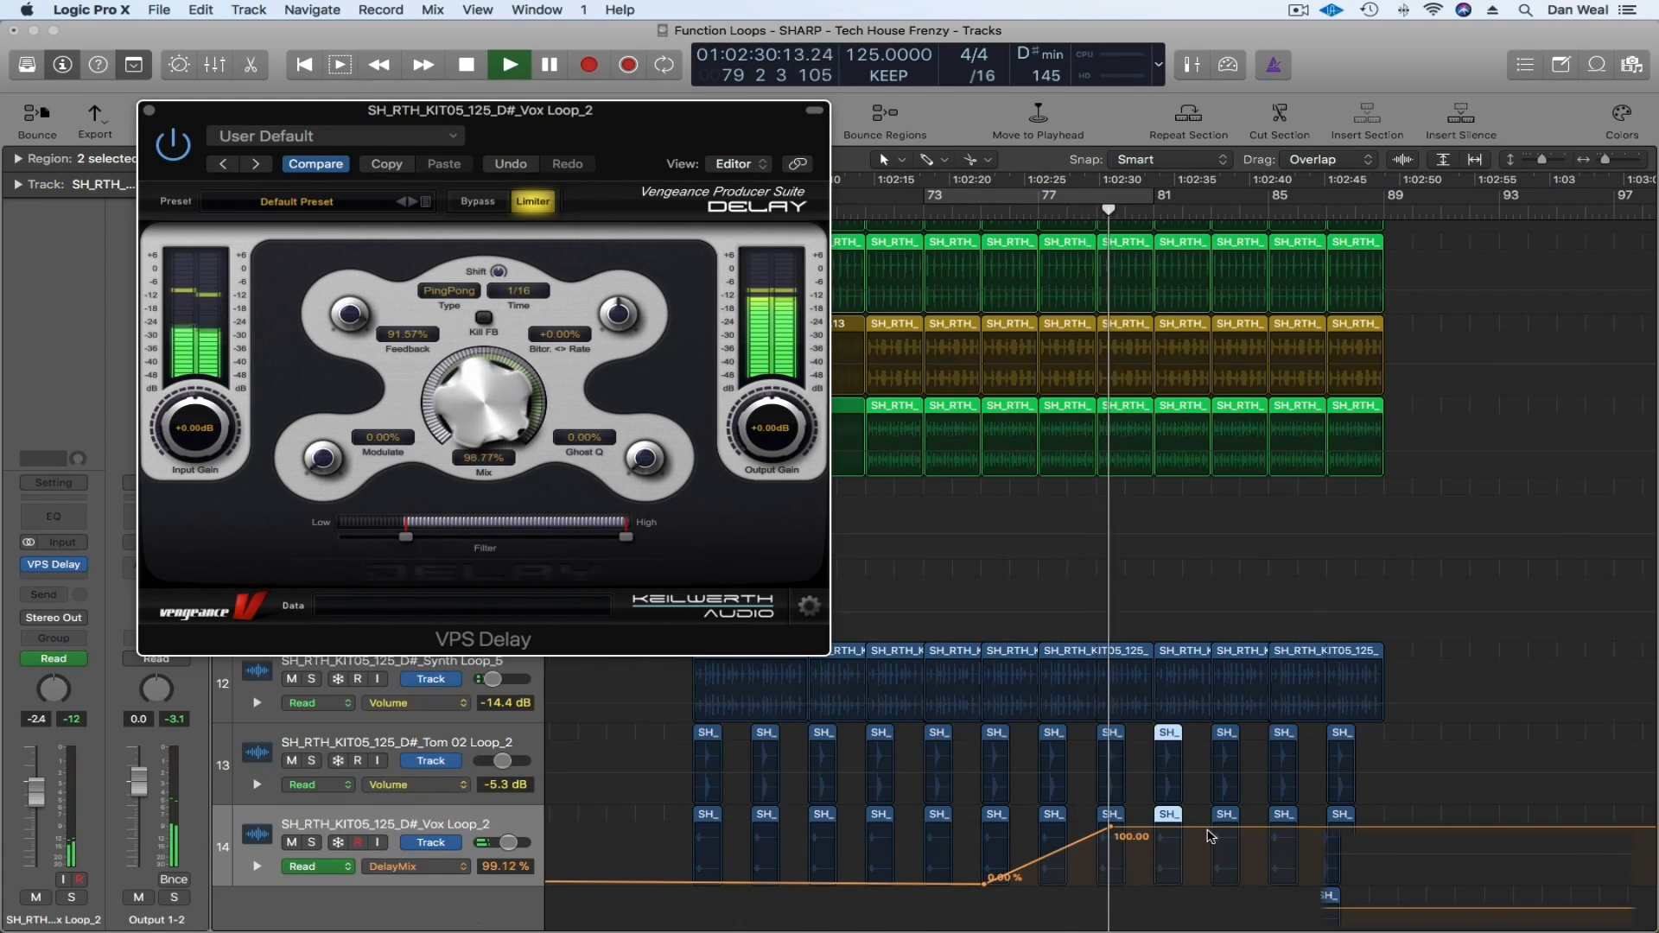
click(1208, 830)
drag(1209, 831, 1212, 905)
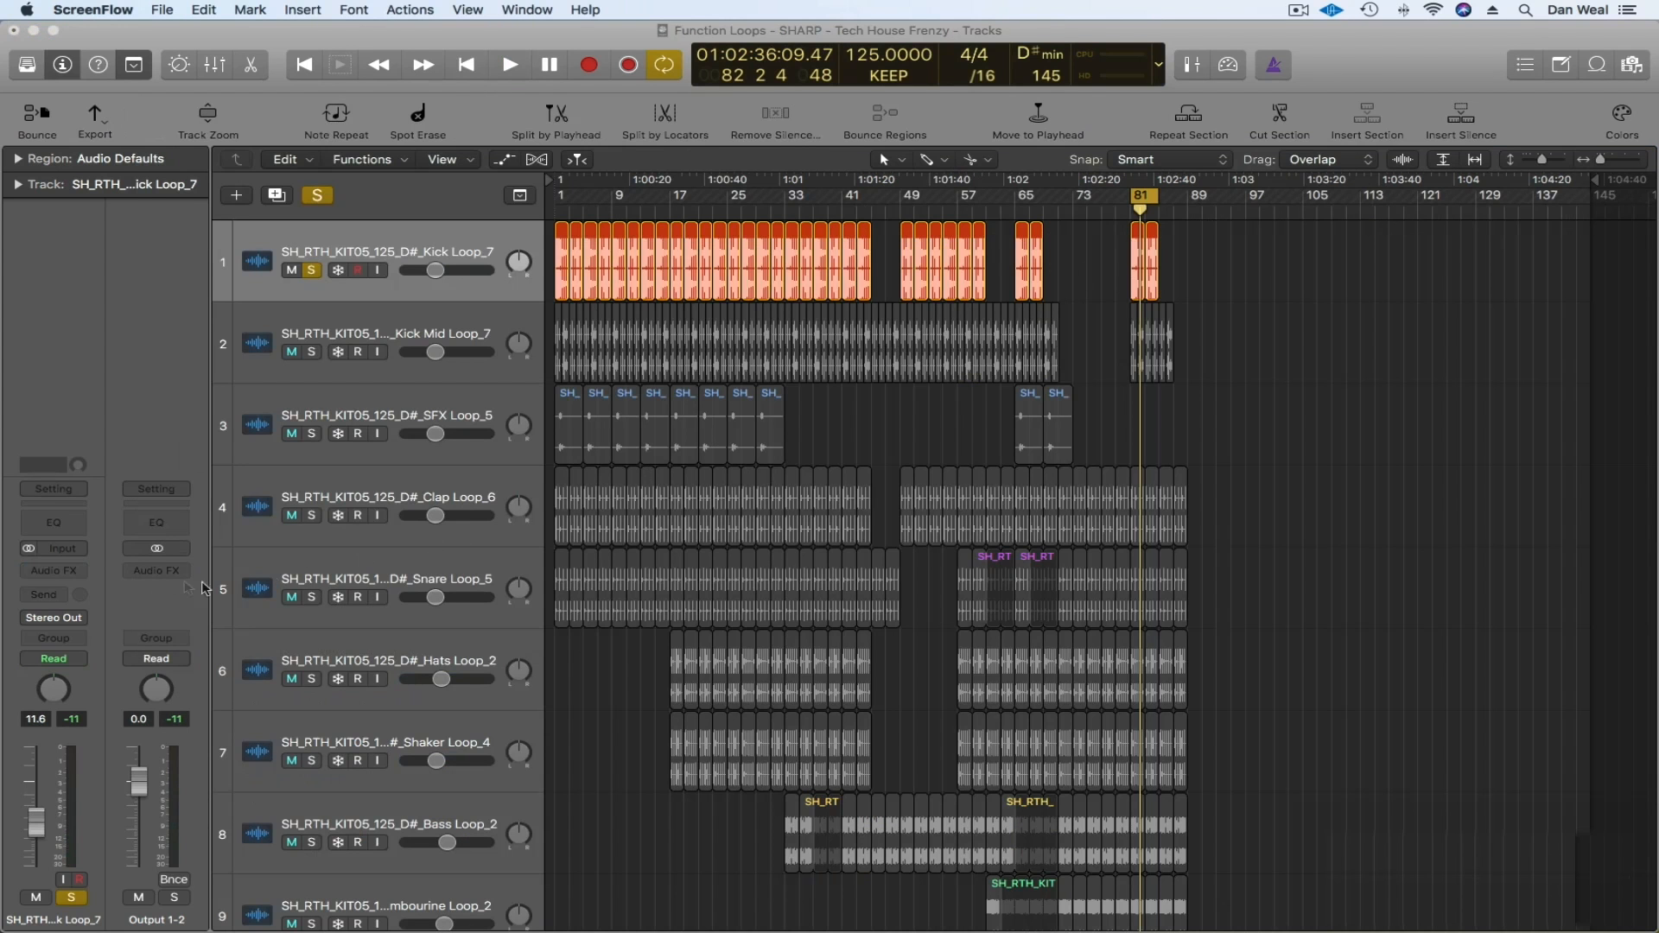
- Insert FF Pro-Q 2 and Oxford TransMod as stereo effects on the Kick Loop_7 track
click(74, 572)
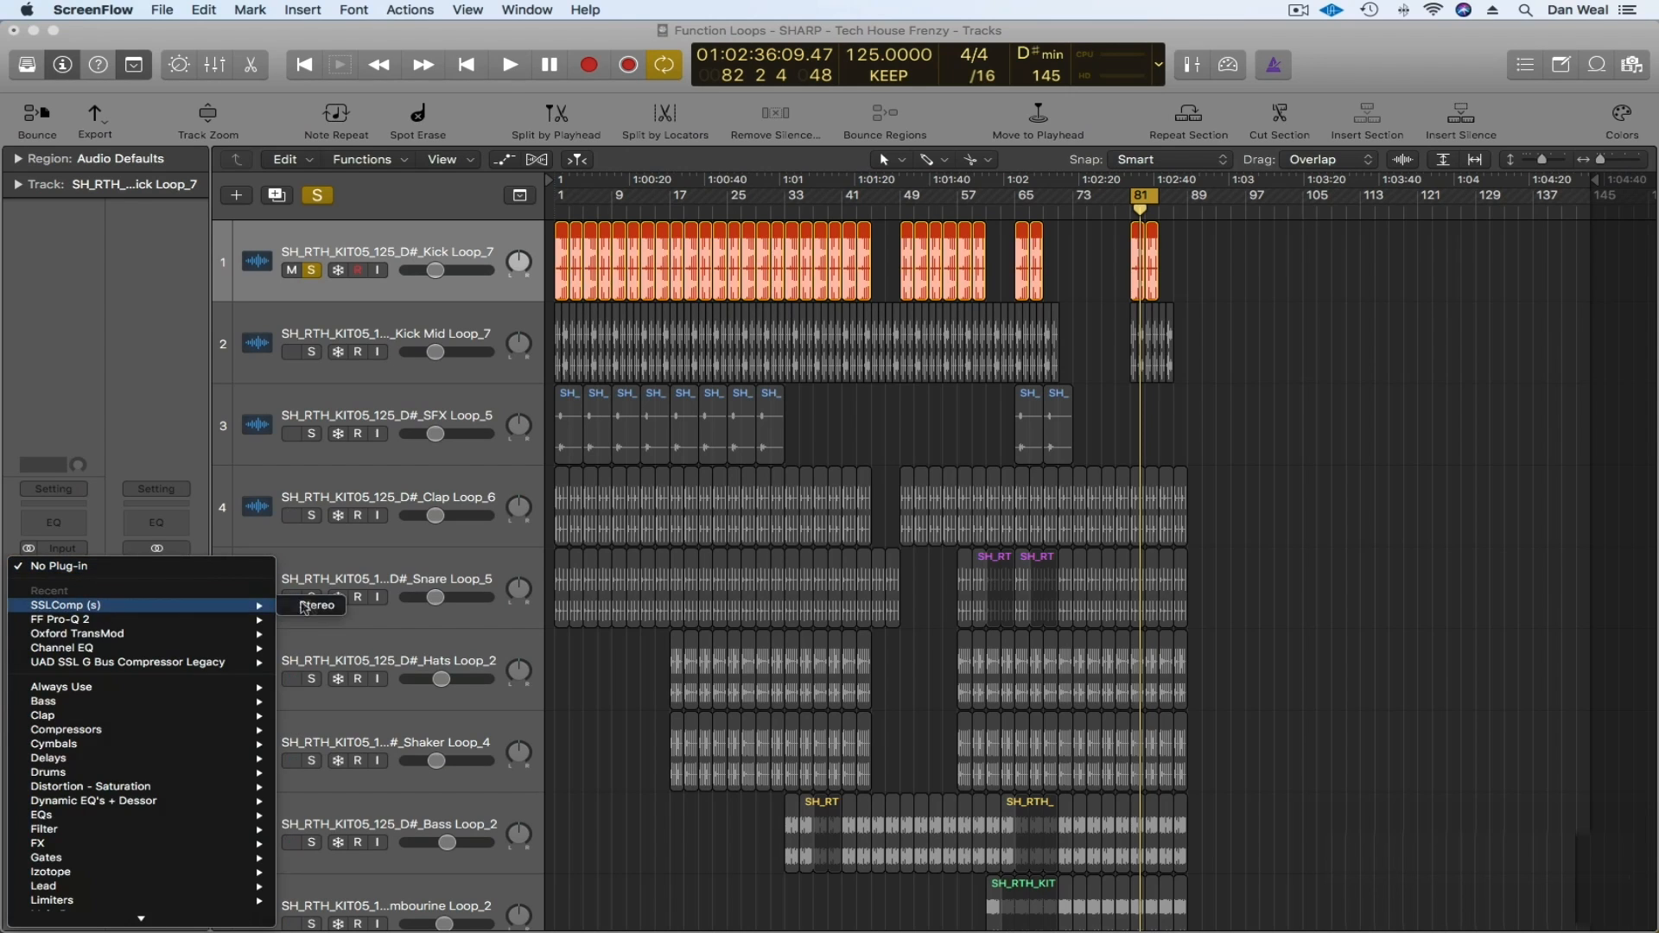
mouse_move(250, 620)
click(316, 620)
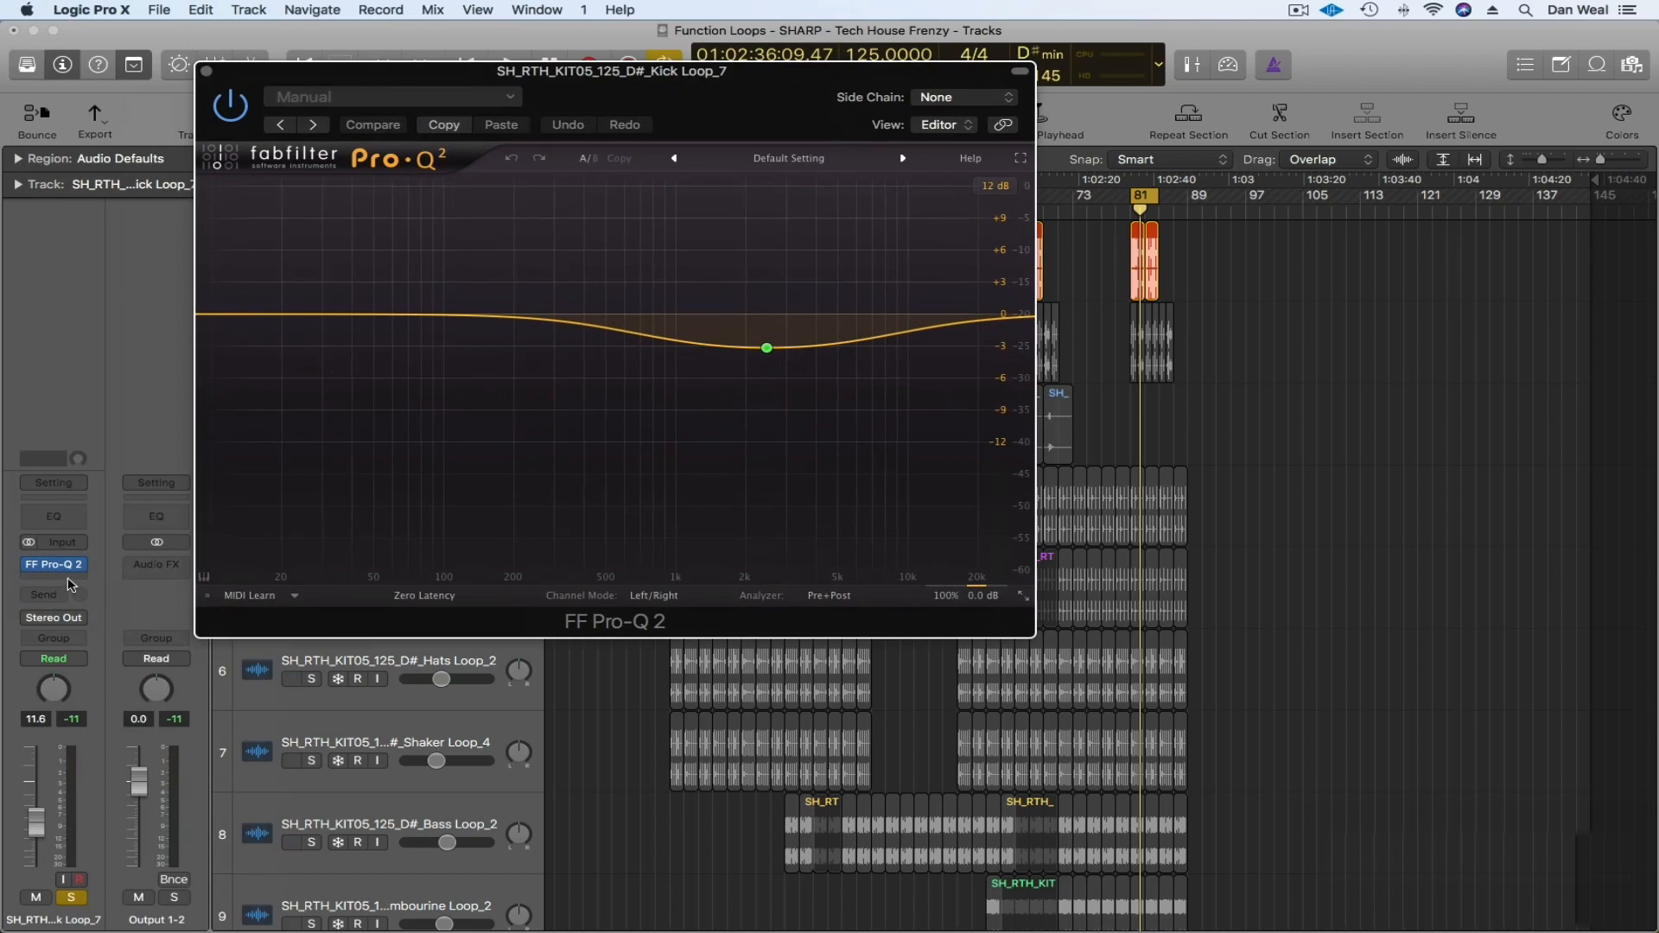
click(69, 581)
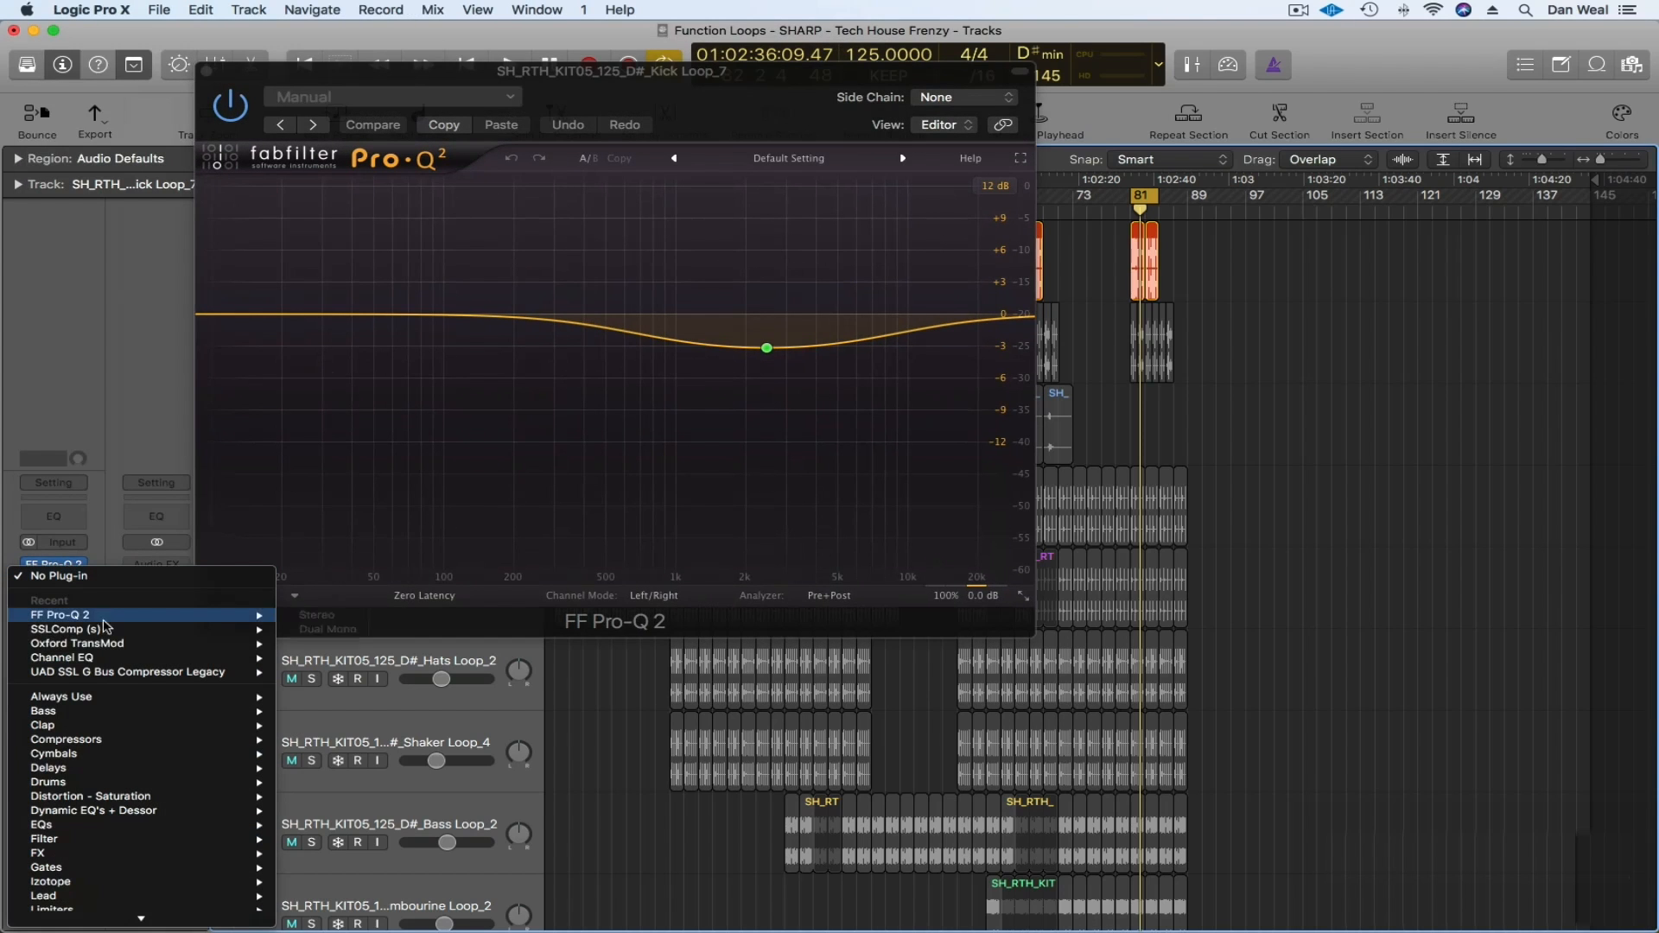
mouse_move(251, 644)
click(311, 644)
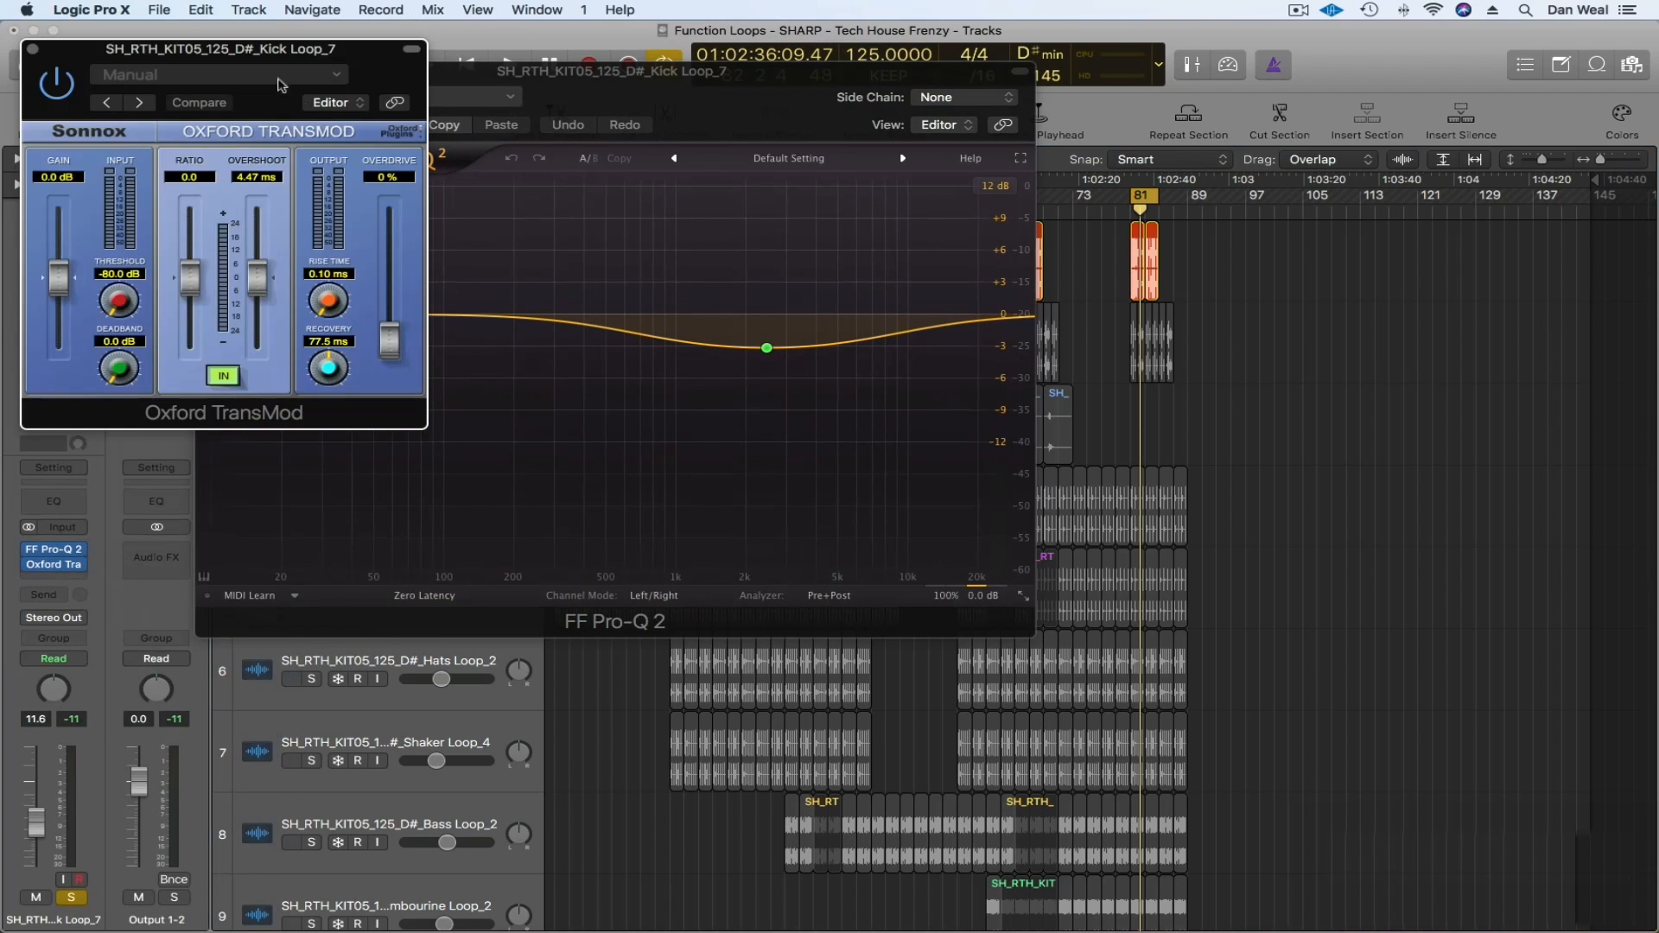
- Insert a stereo SSLComp on the Kick Loop_7 track and reorder the effects so Oxford TransMod comes before FF Pro-Q 2
click(71, 577)
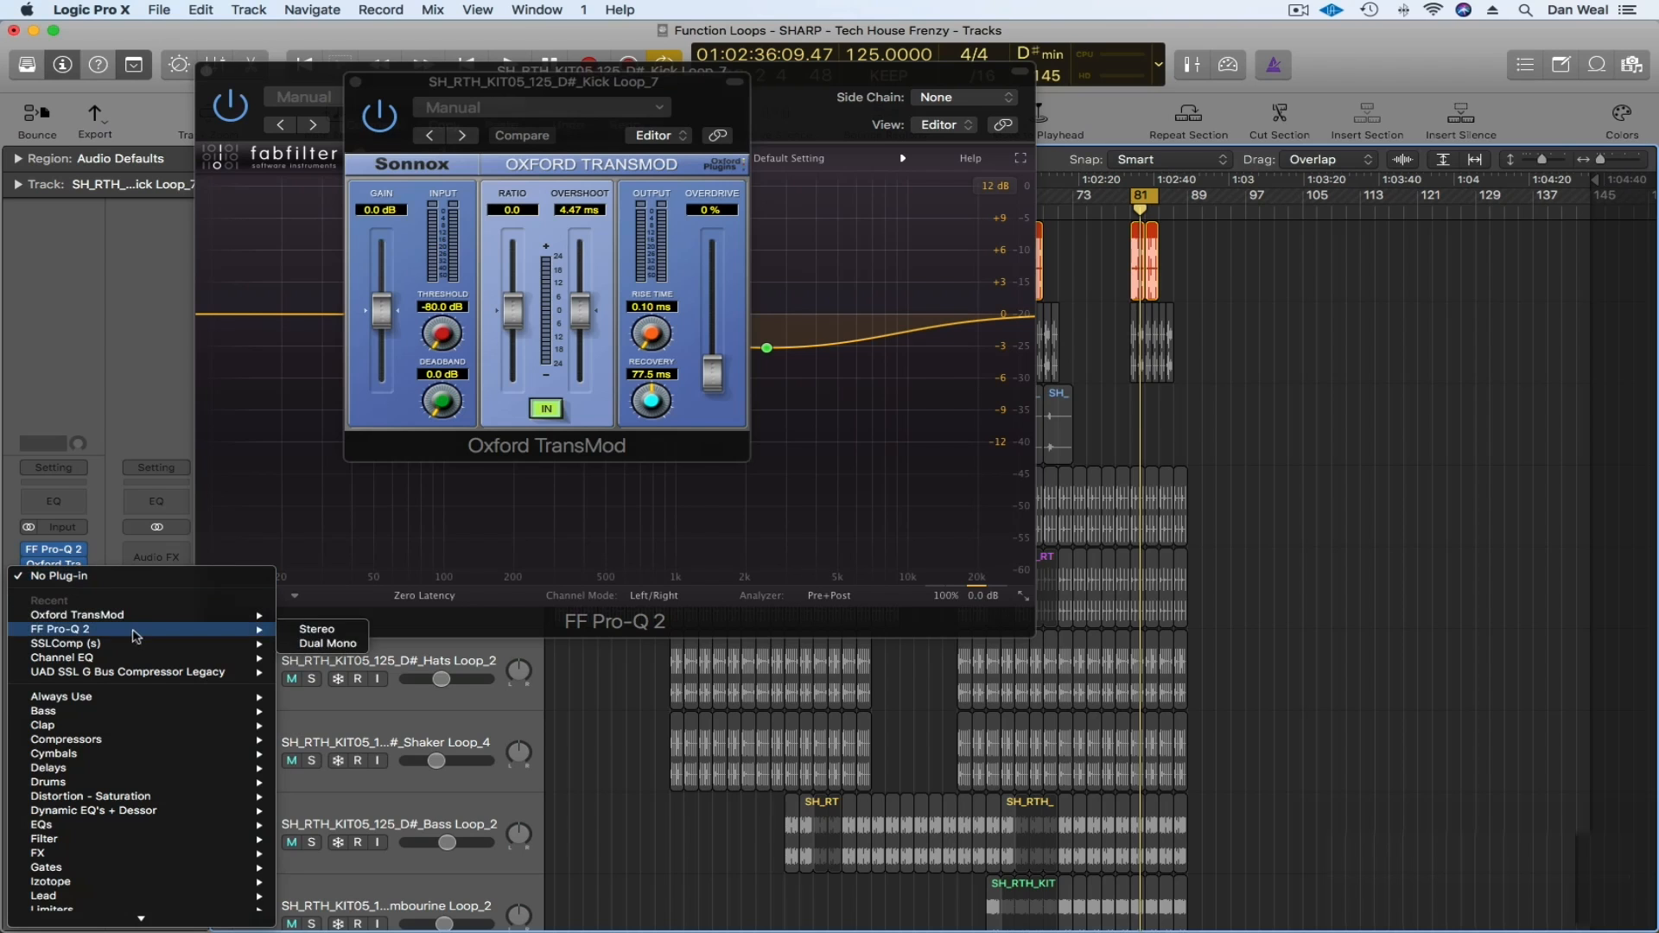
mouse_move(257, 644)
click(311, 644)
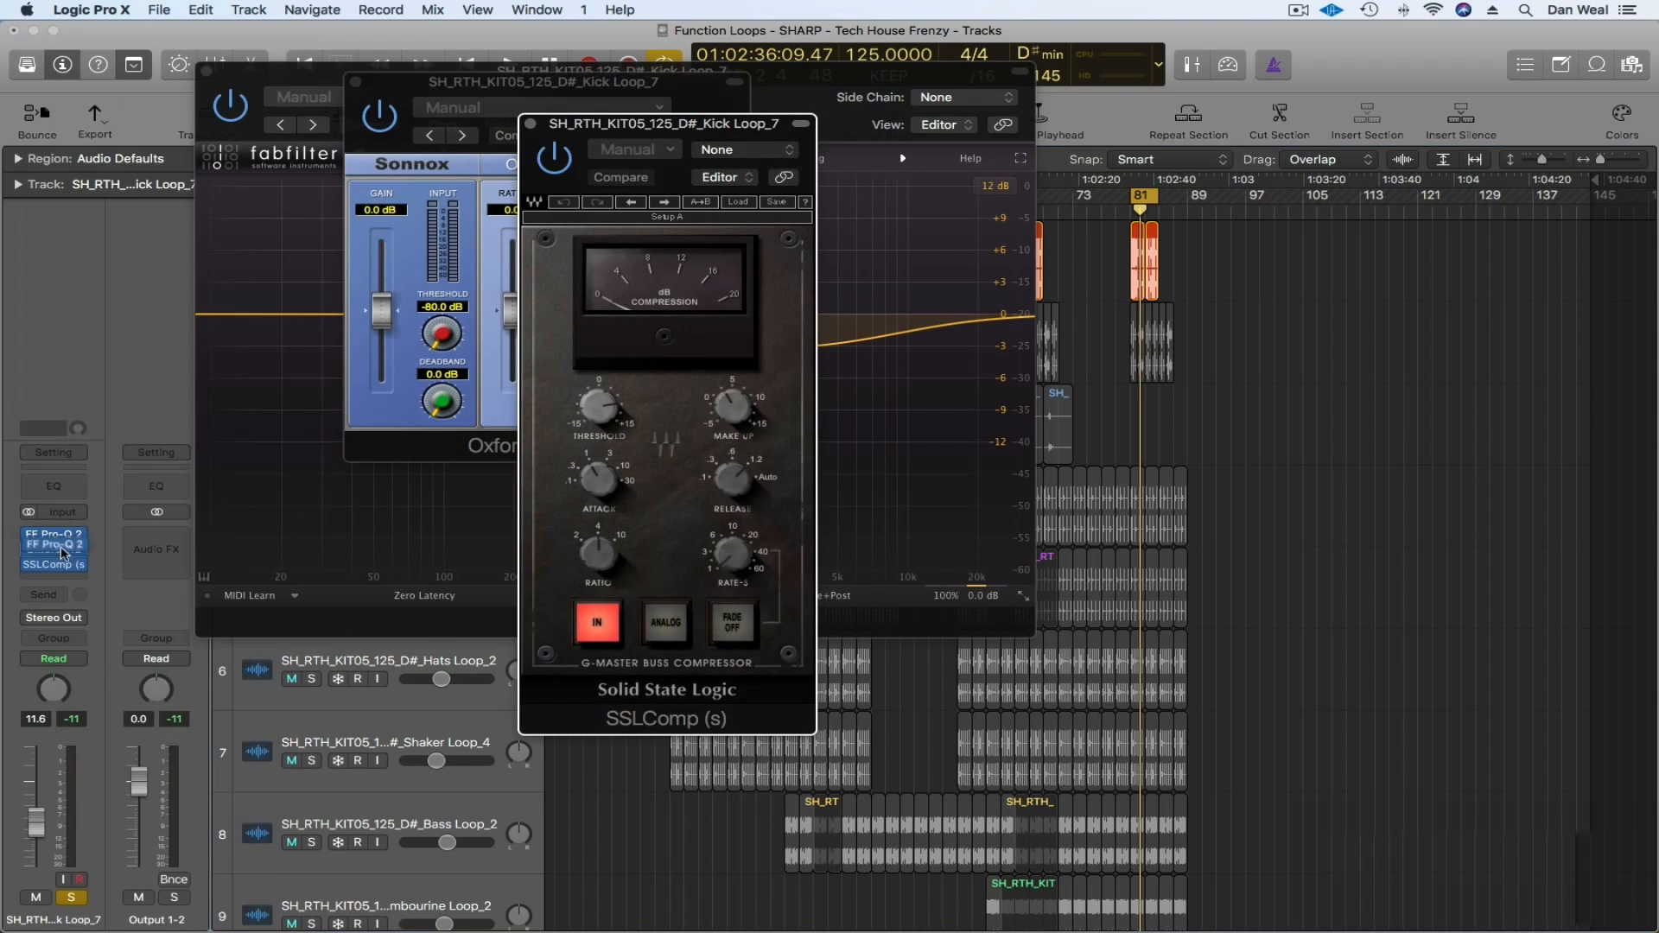
drag(61, 548, 59, 556)
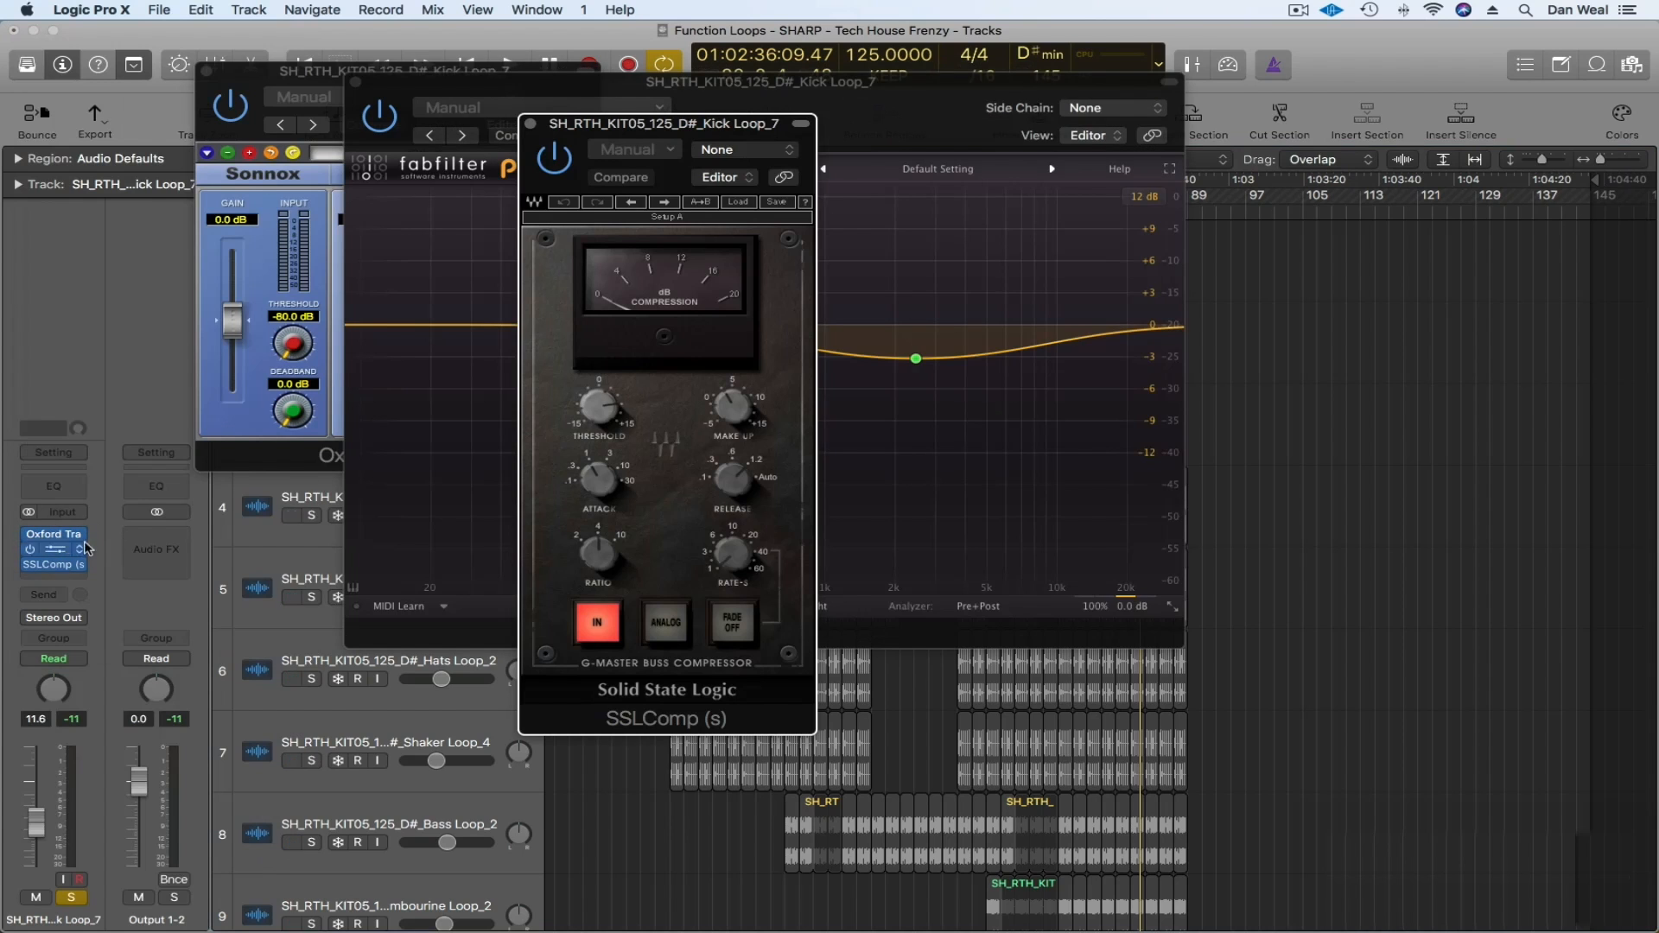
- Delete the default EQ band in the kick's FF Pro-Q 2 and bypass both SSLComp and FF Pro-Q 2
right_click(916, 358)
click(957, 468)
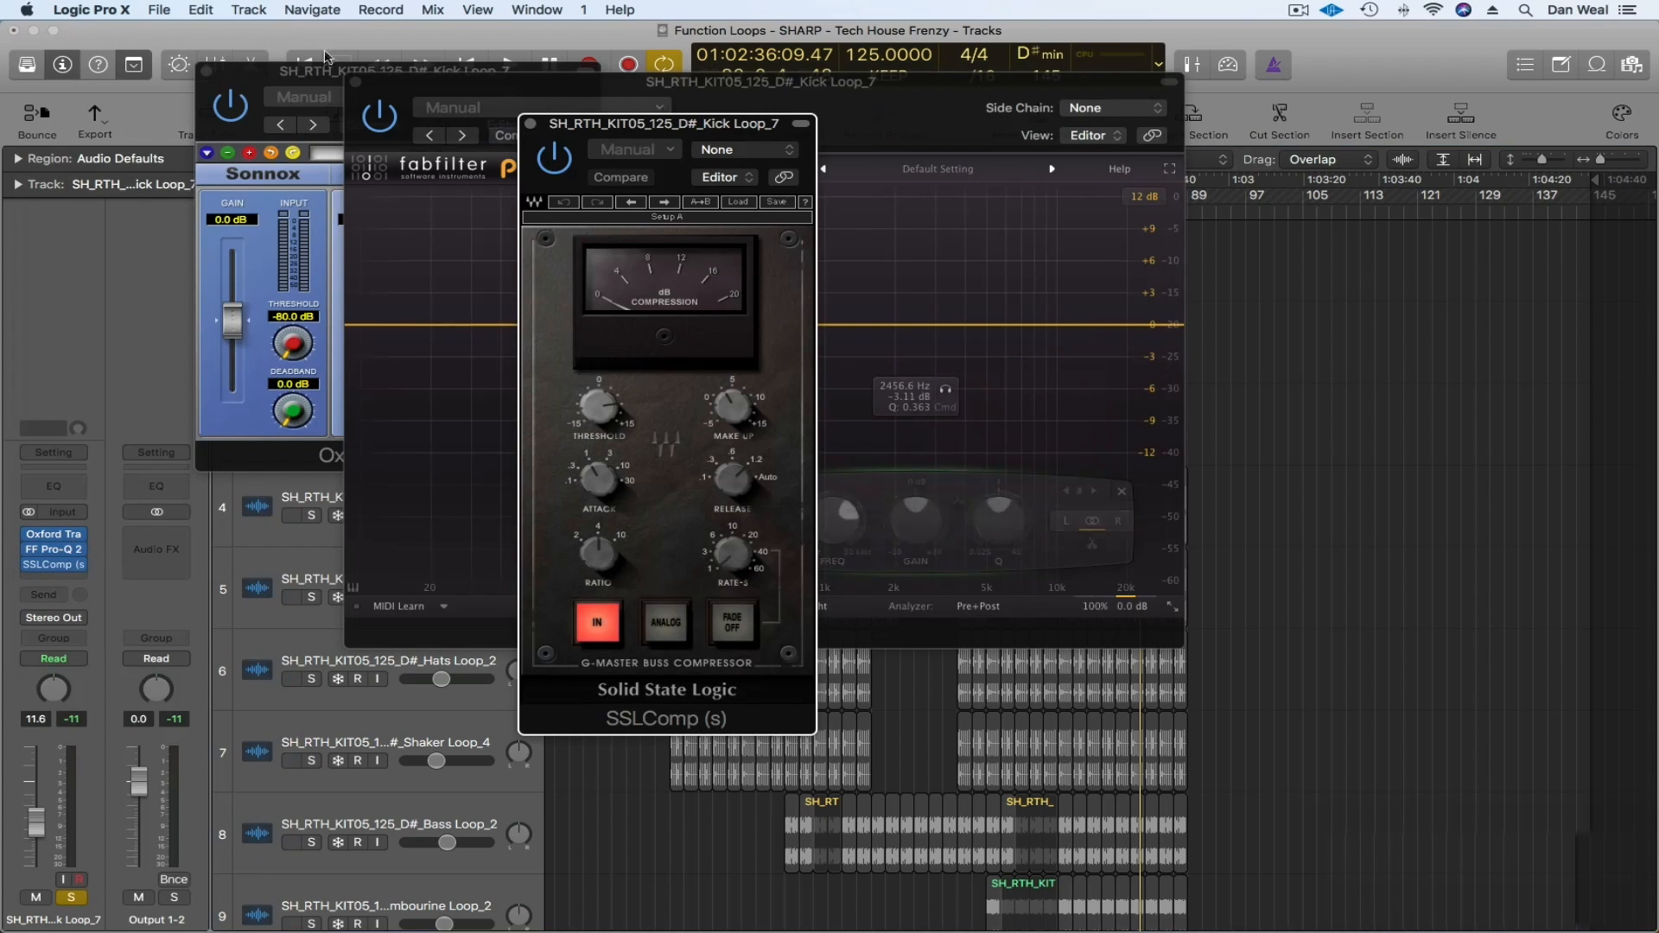
click(554, 157)
click(379, 116)
- Raise the kick's Oxford TransMod ratio to +0.13 during playback, and briefly audition the Kick Mid Loop_7 track with it
click(258, 105)
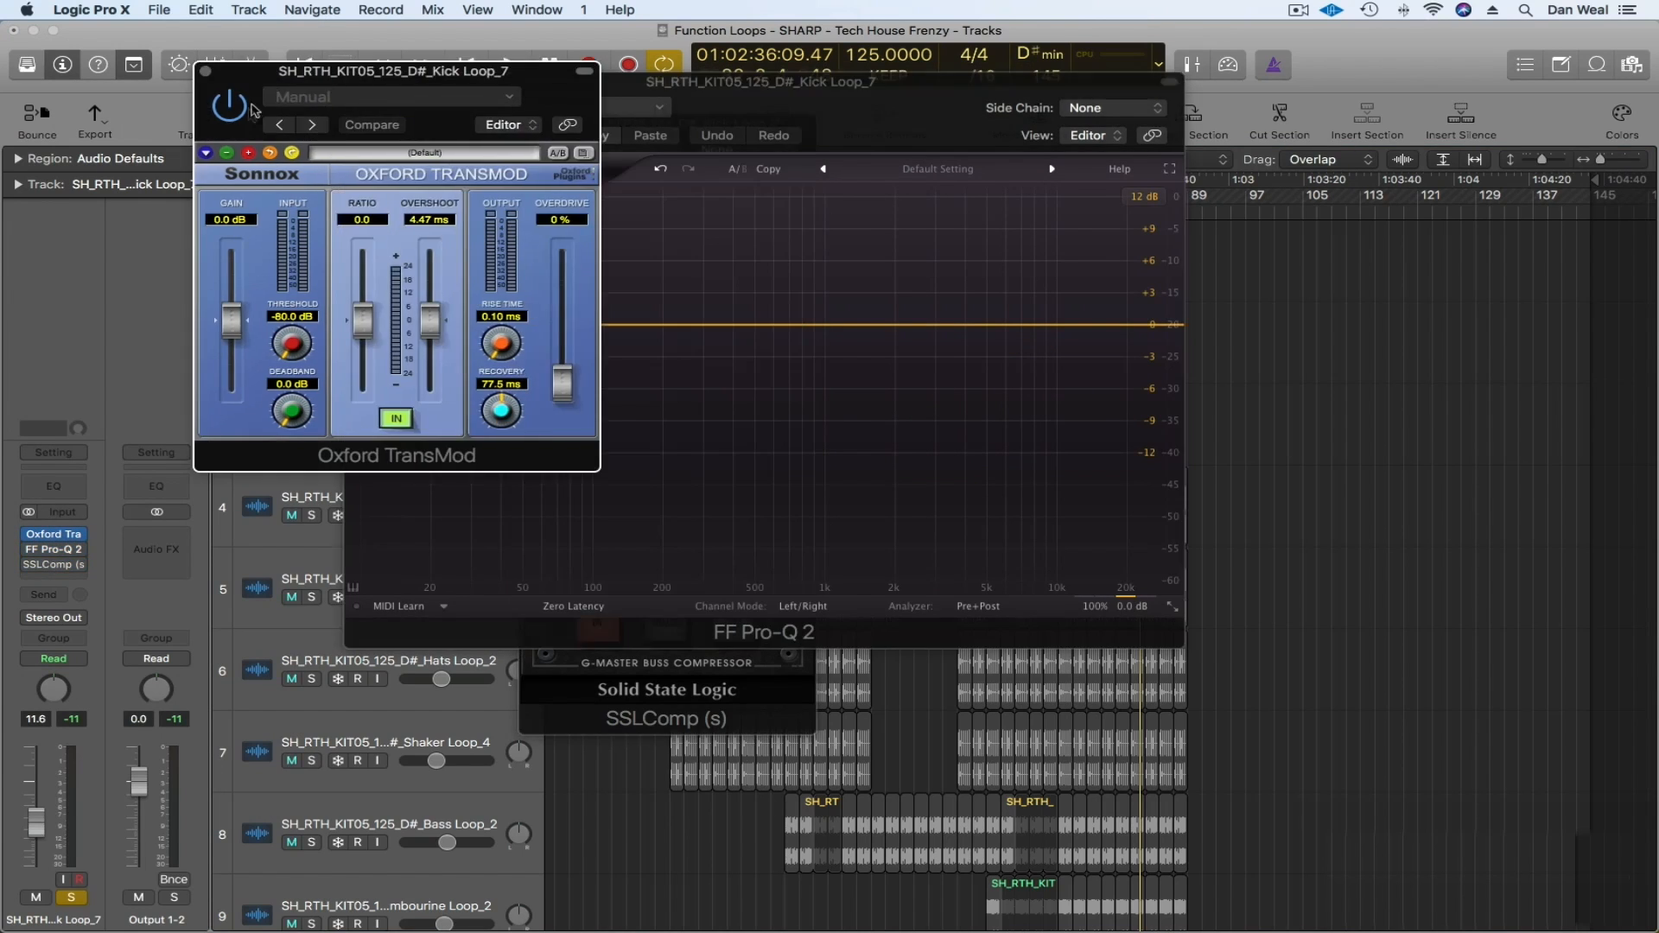
key(space)
drag(260, 105, 763, 300)
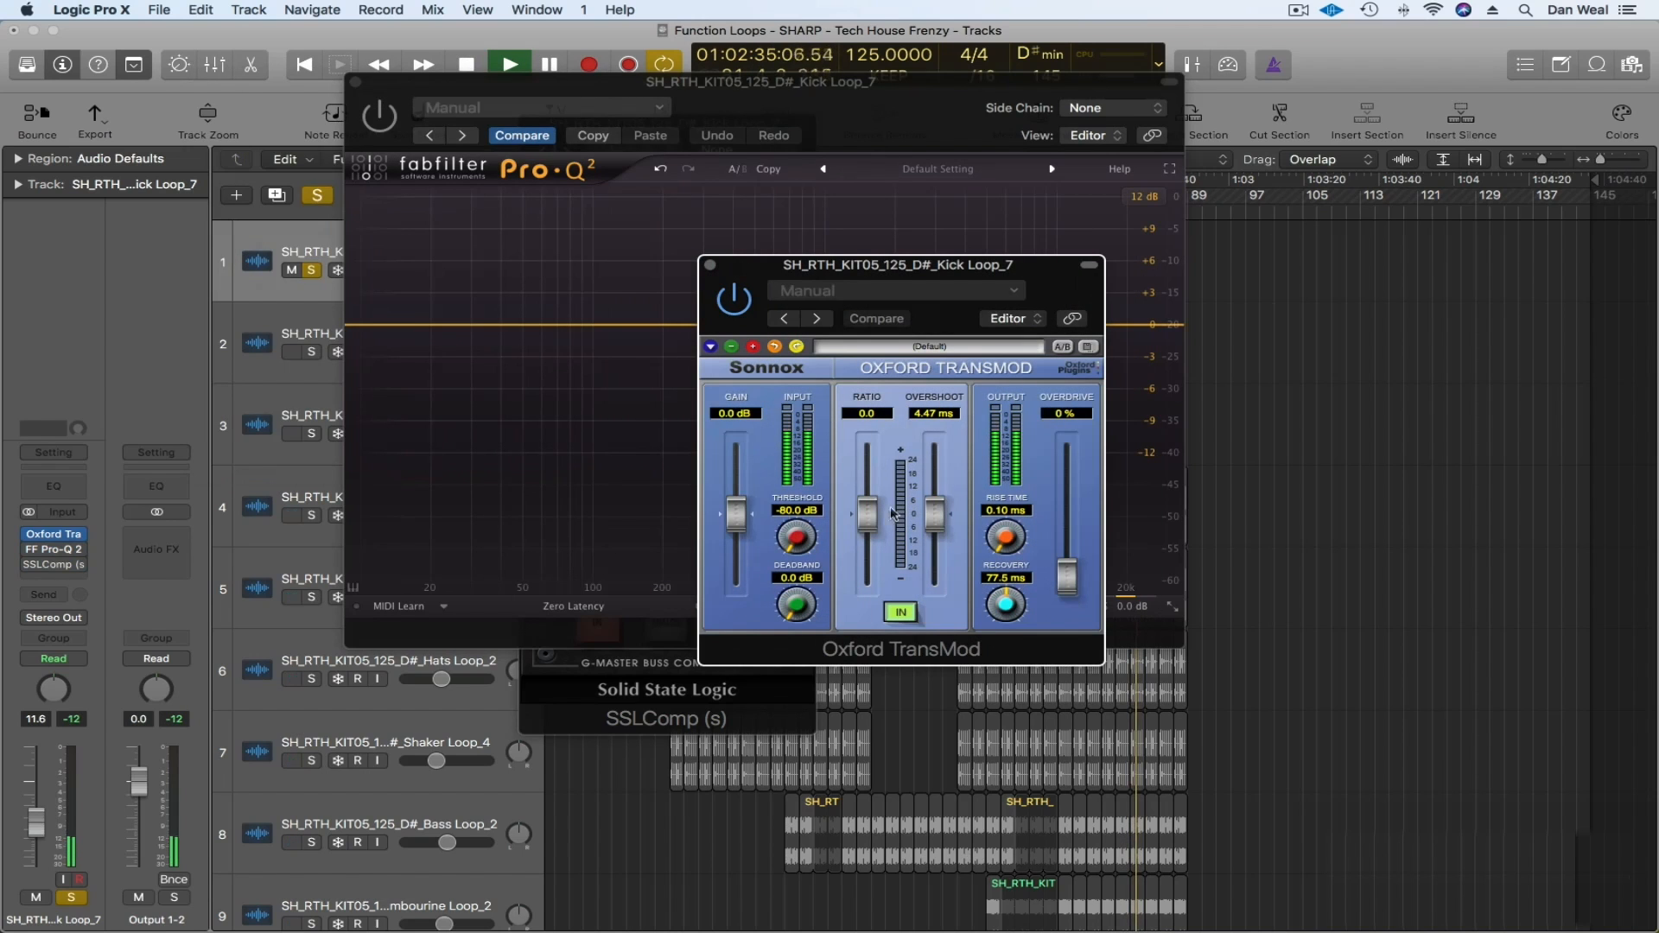
drag(873, 513, 873, 510)
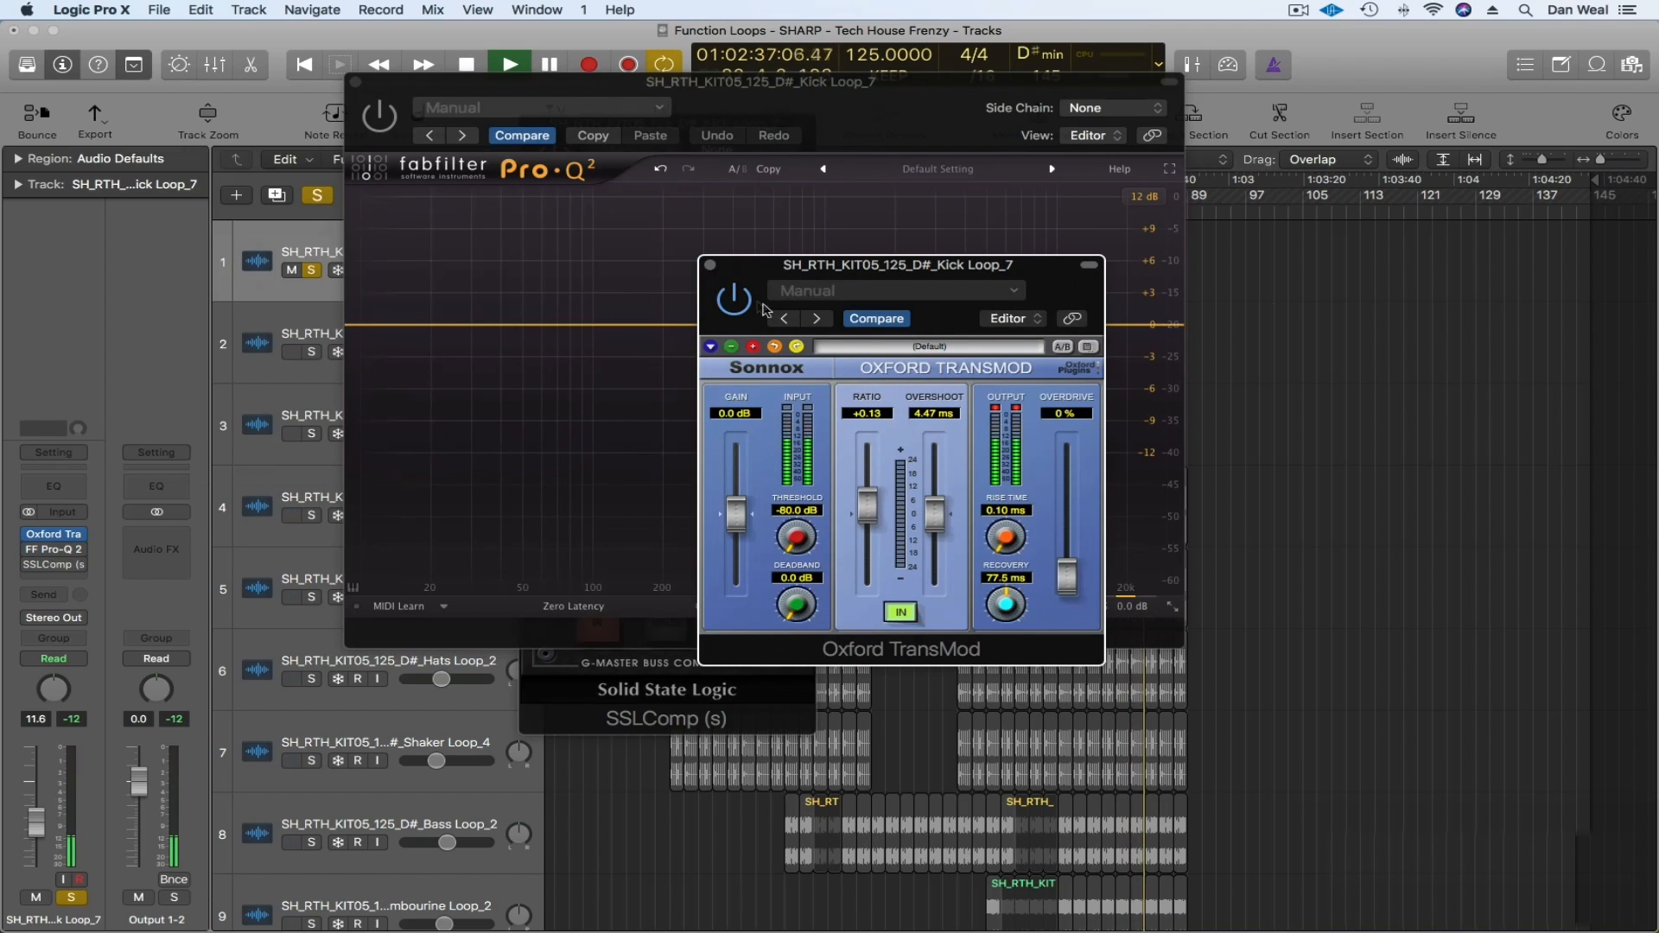
click(711, 265)
click(355, 82)
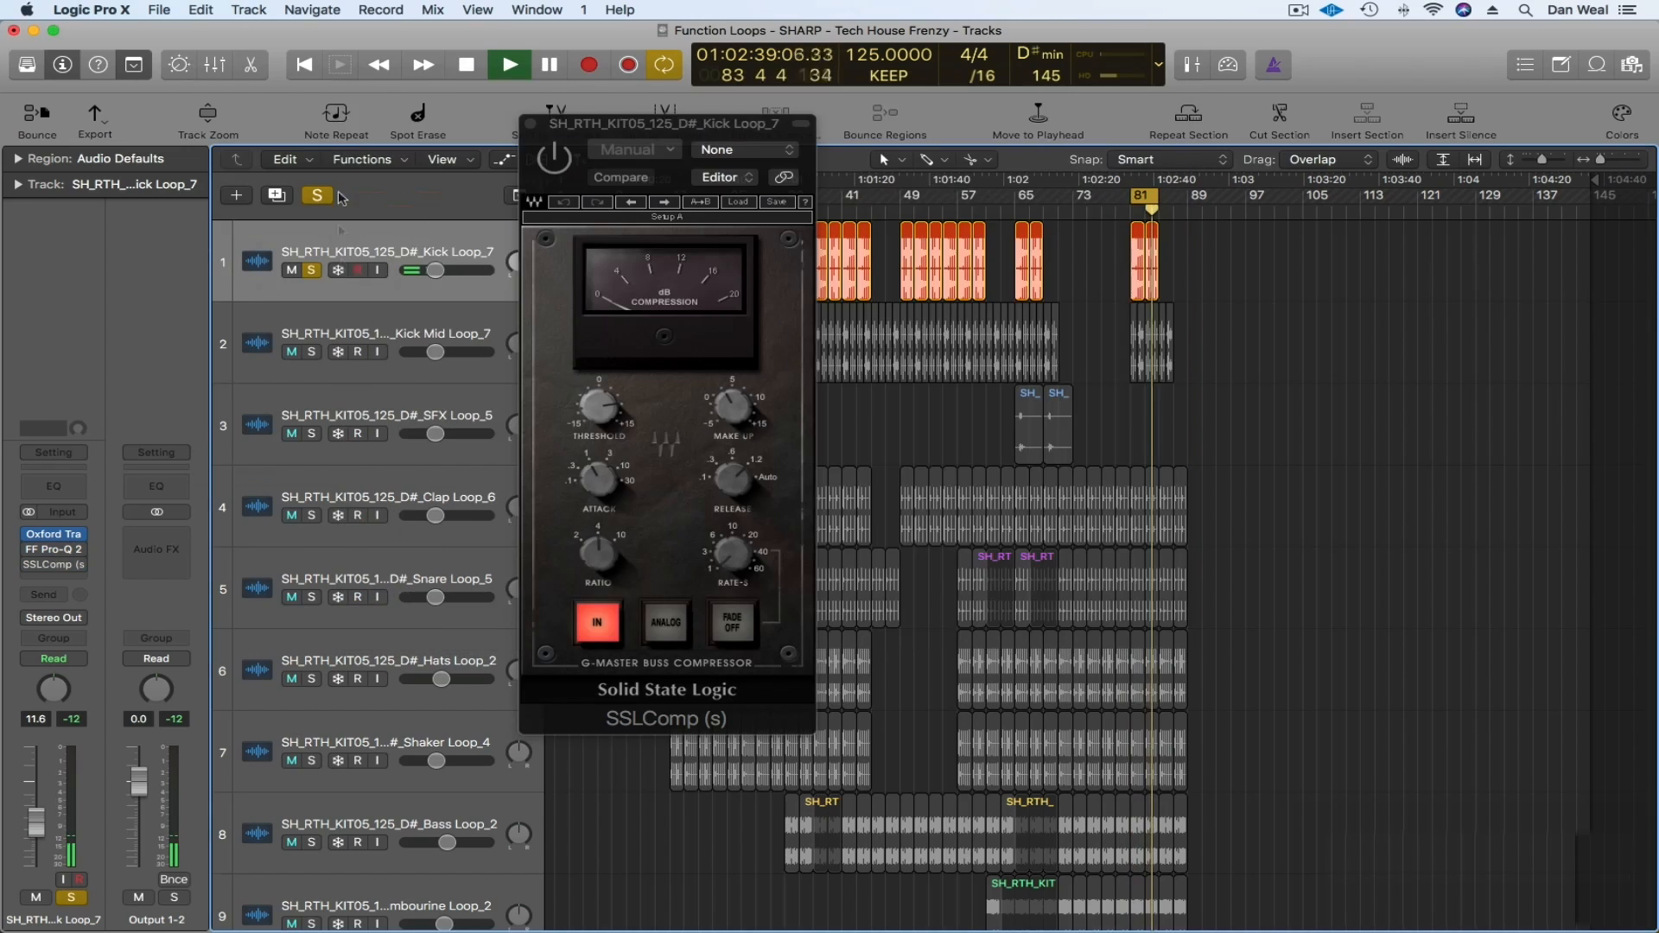
click(312, 352)
click(312, 352)
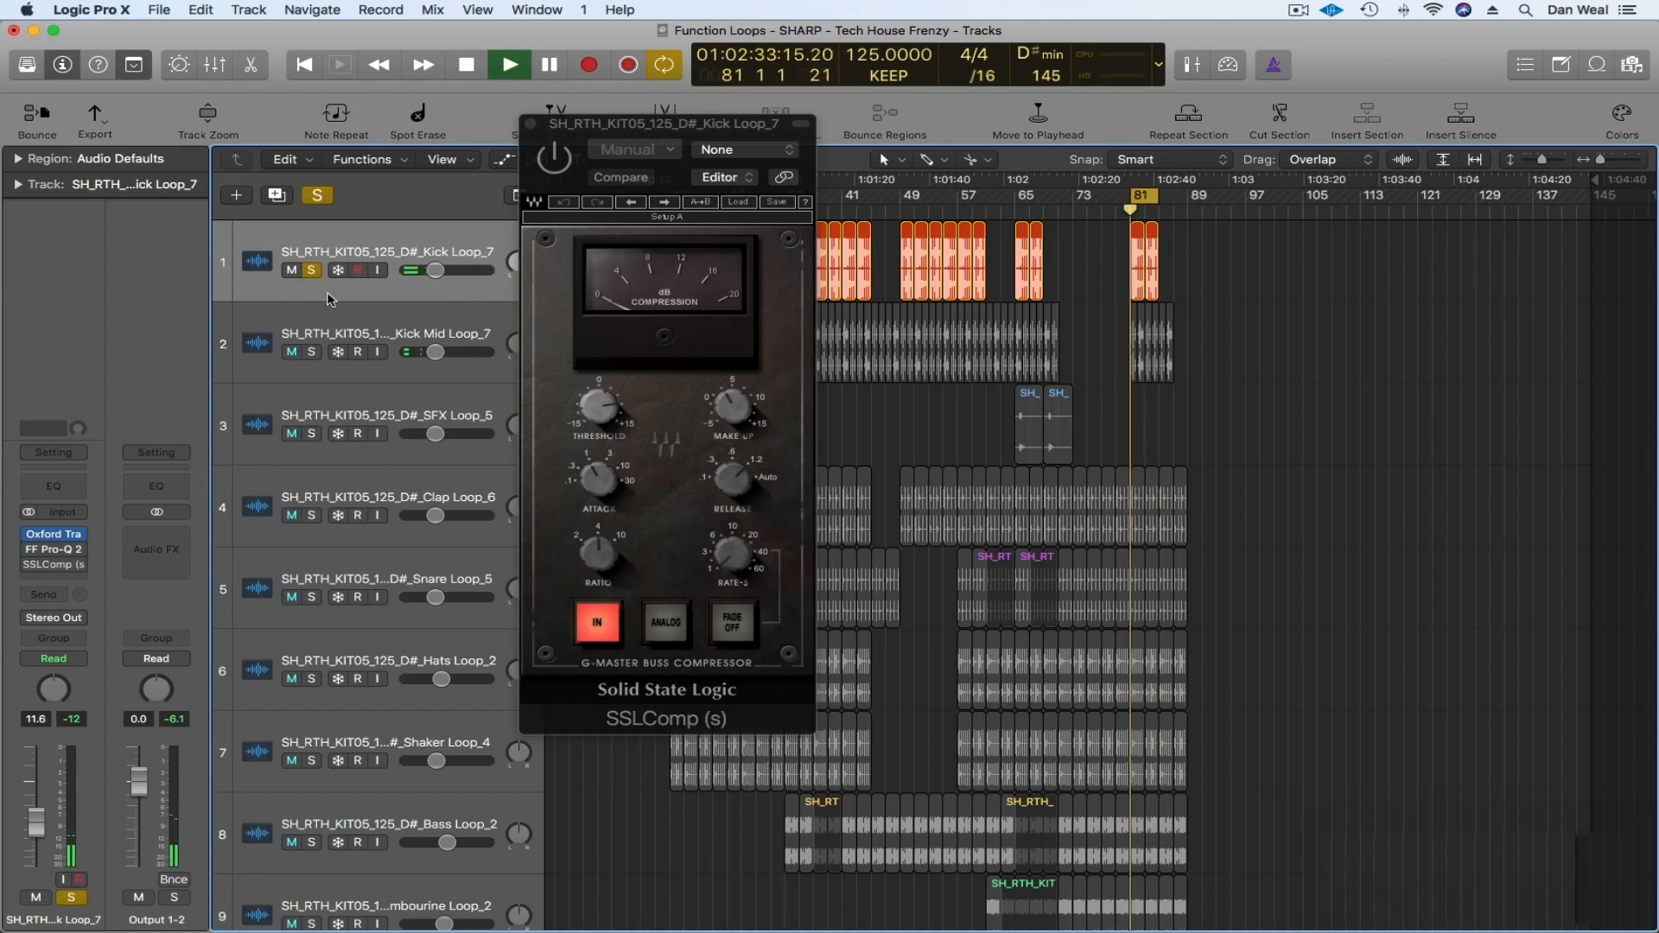
- Enable the kick's FF Pro-Q 2 and shape it with a low cut and a boost of about 3 dB near 68 Hz
click(54, 551)
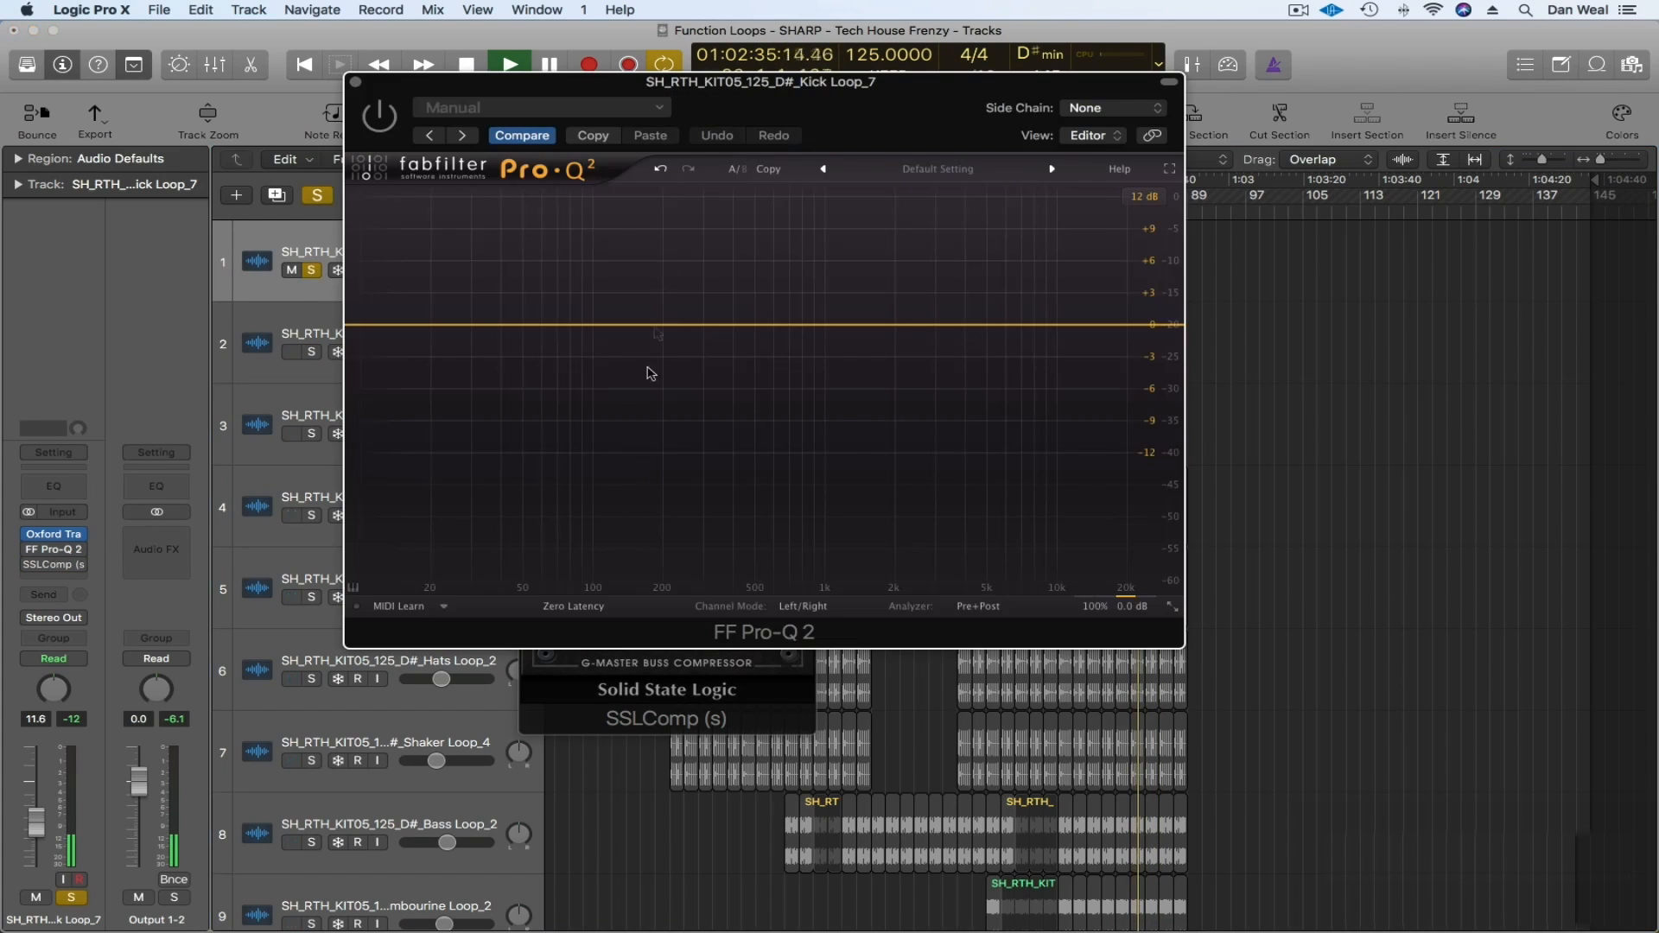
drag(385, 325, 555, 292)
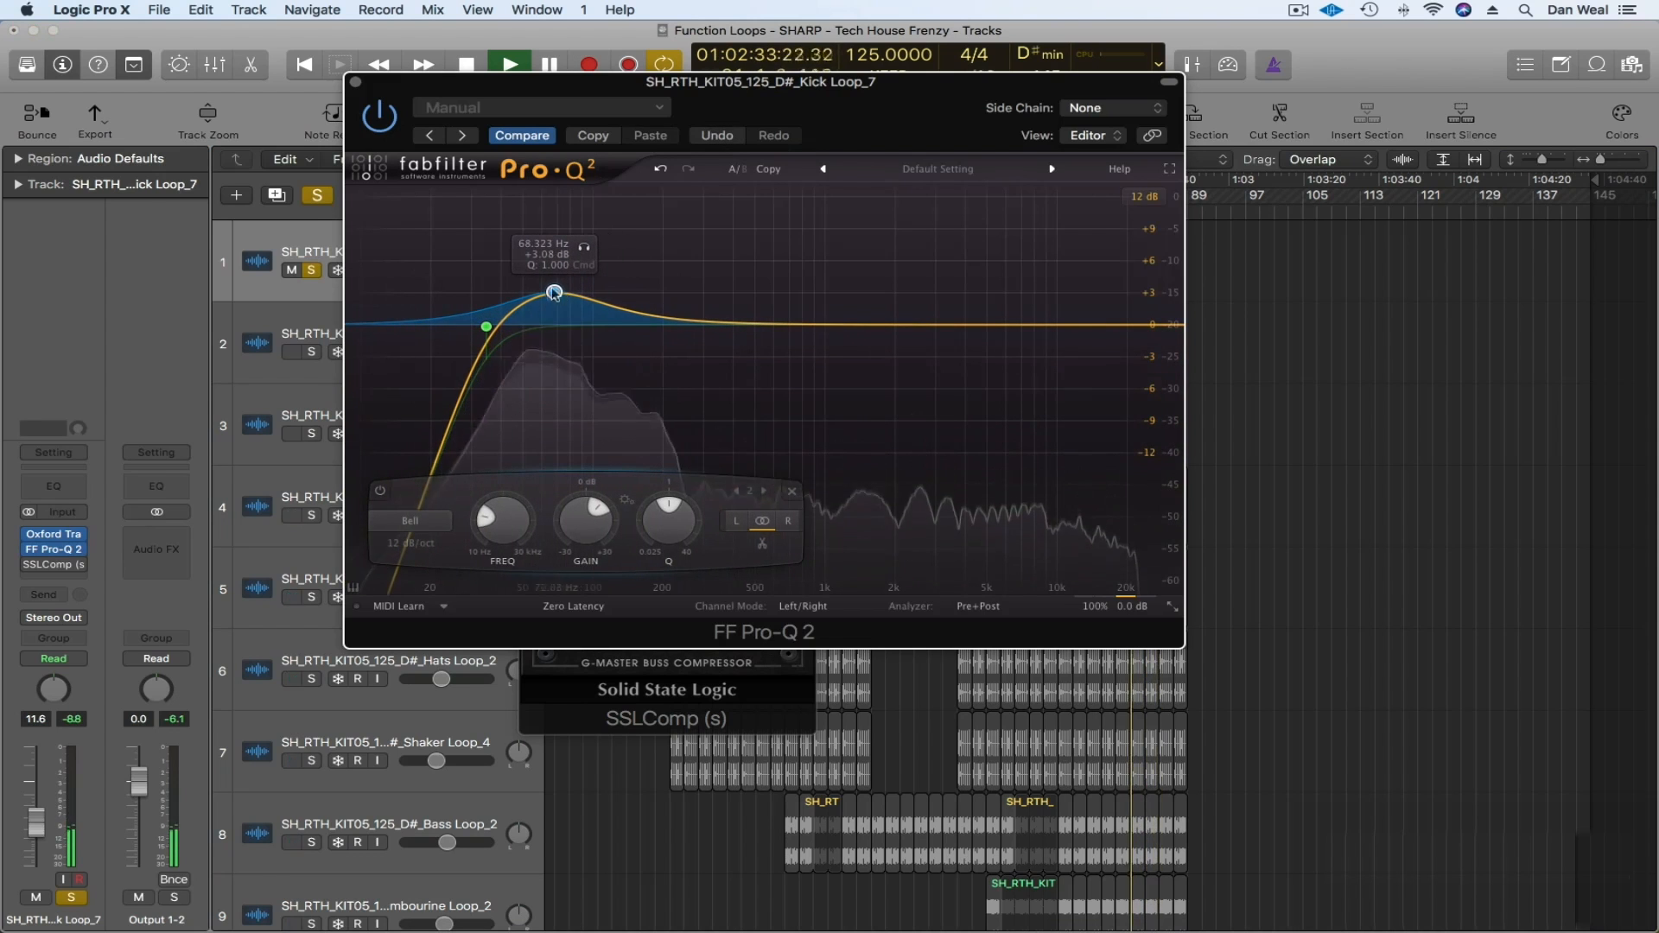
click(354, 83)
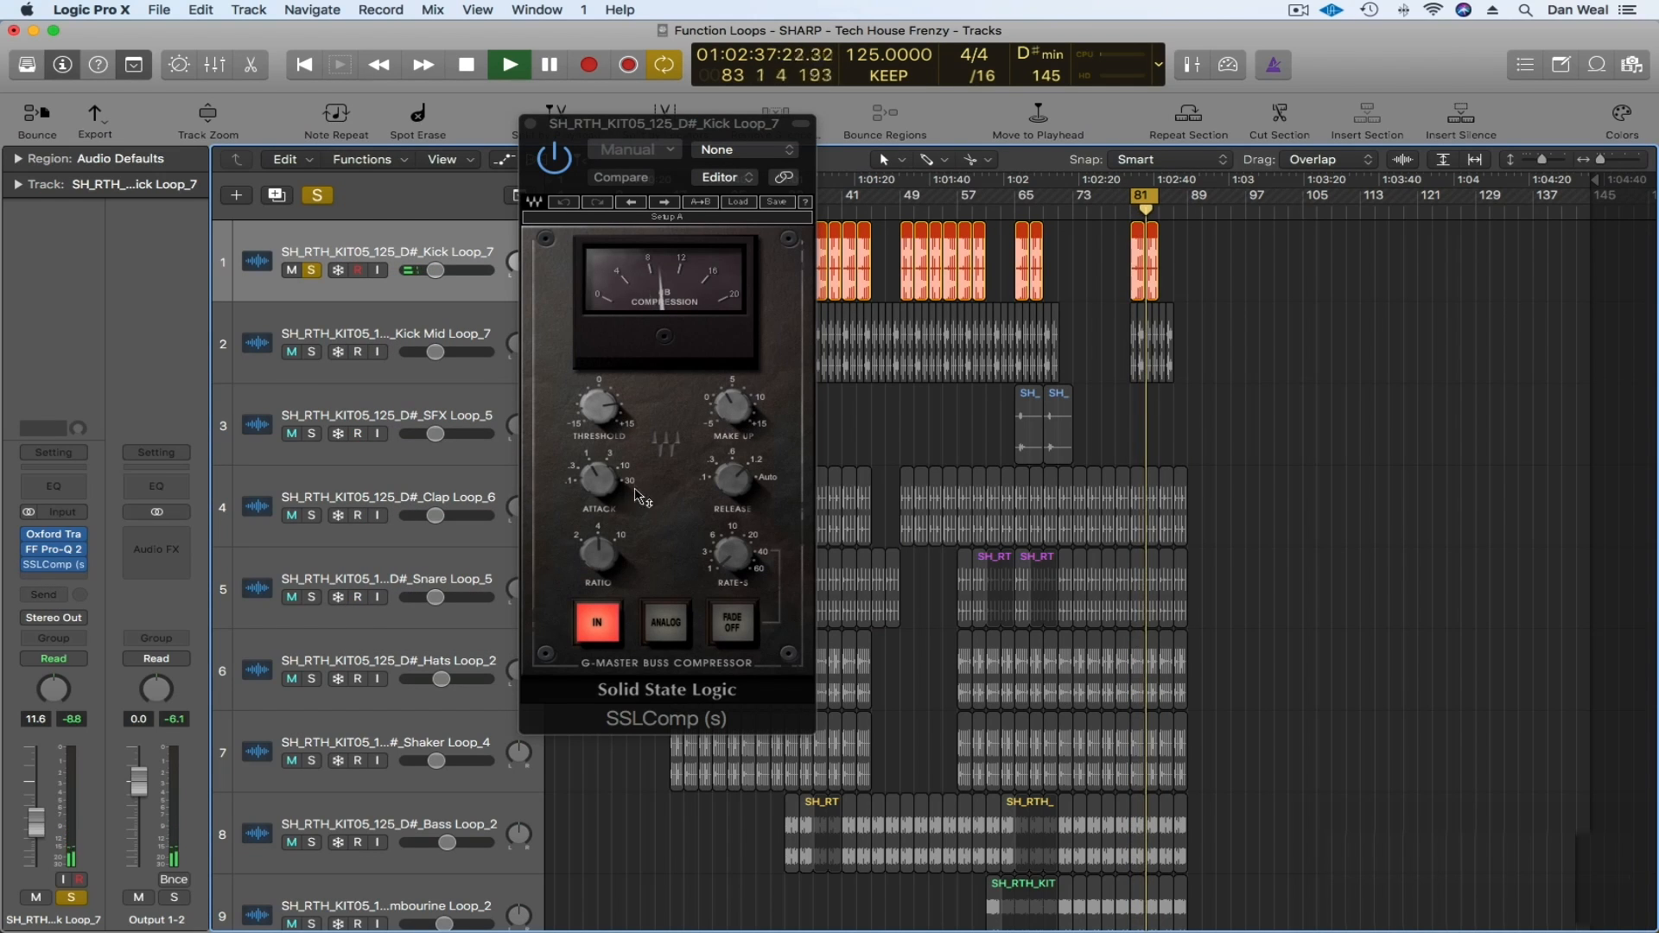
- Adjust the attack, ratio and make-up gain of the kick's SSLComp, and toggle the compressor to compare the sound
drag(607, 484, 606, 497)
drag(615, 556, 615, 561)
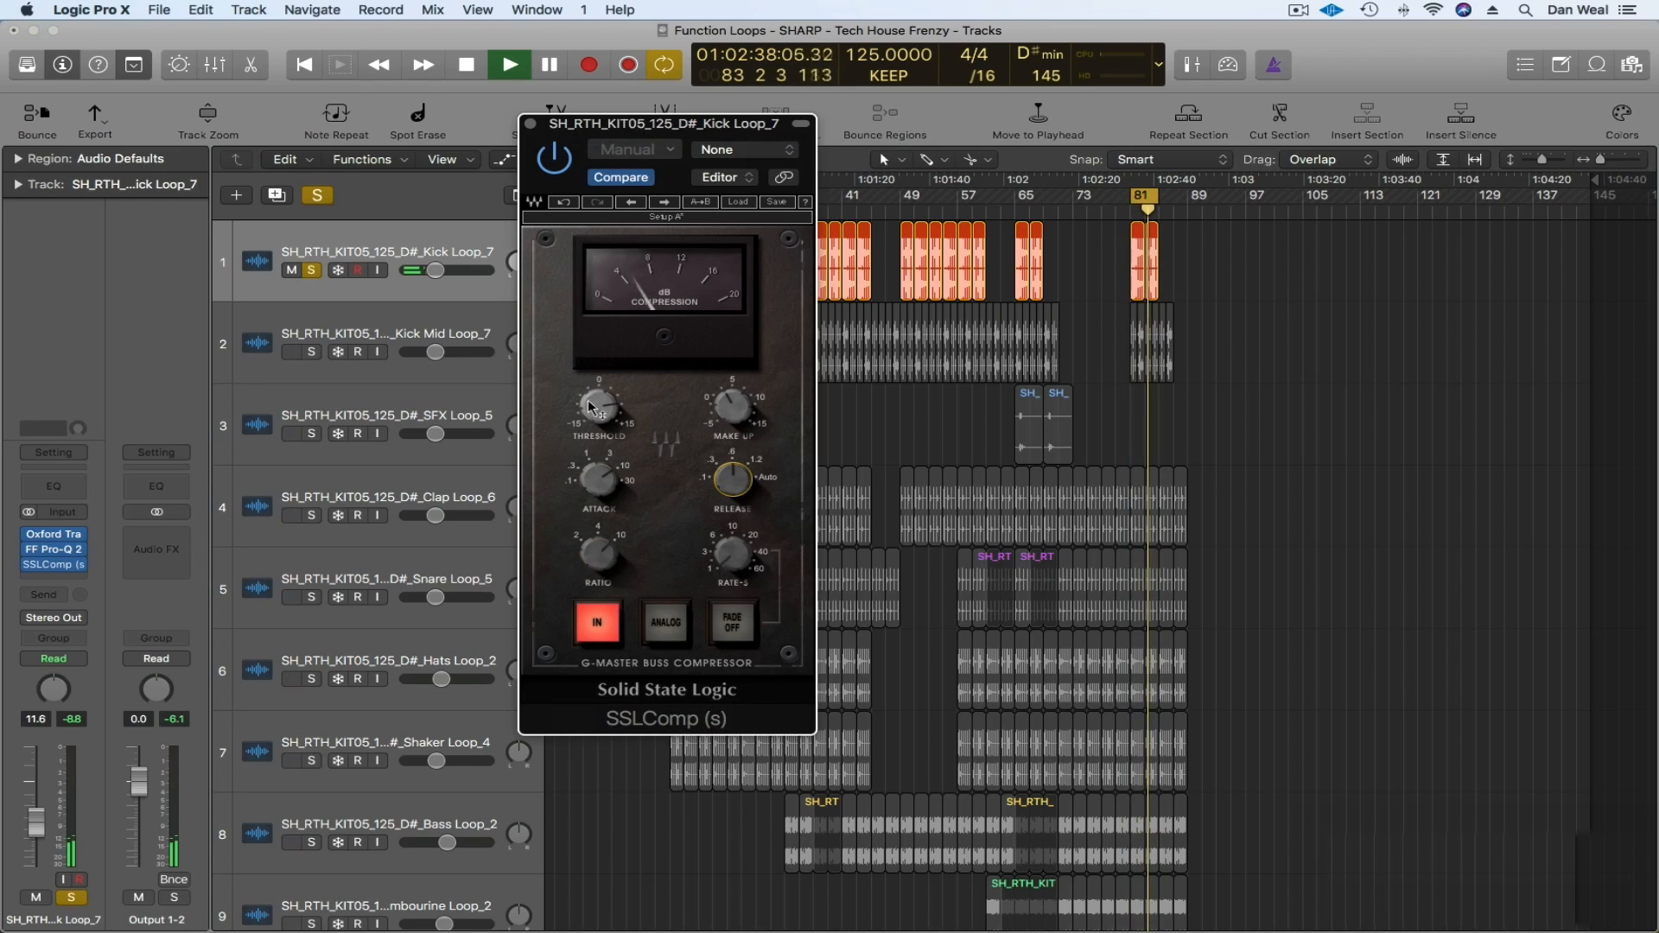
drag(729, 418, 728, 423)
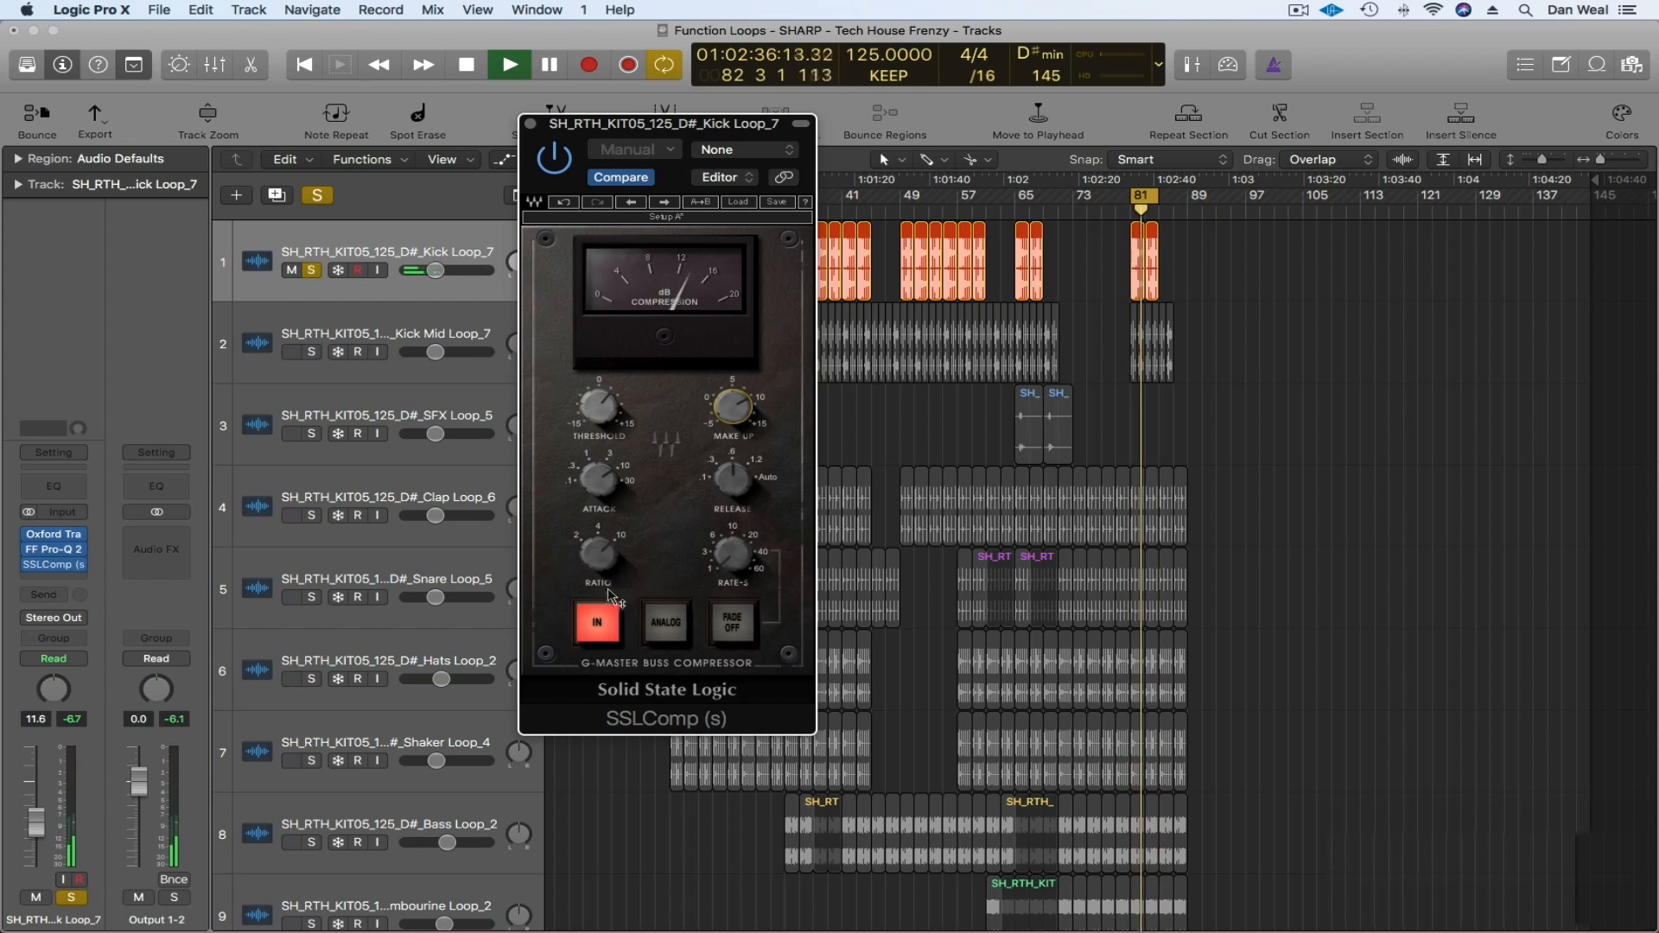
click(602, 619)
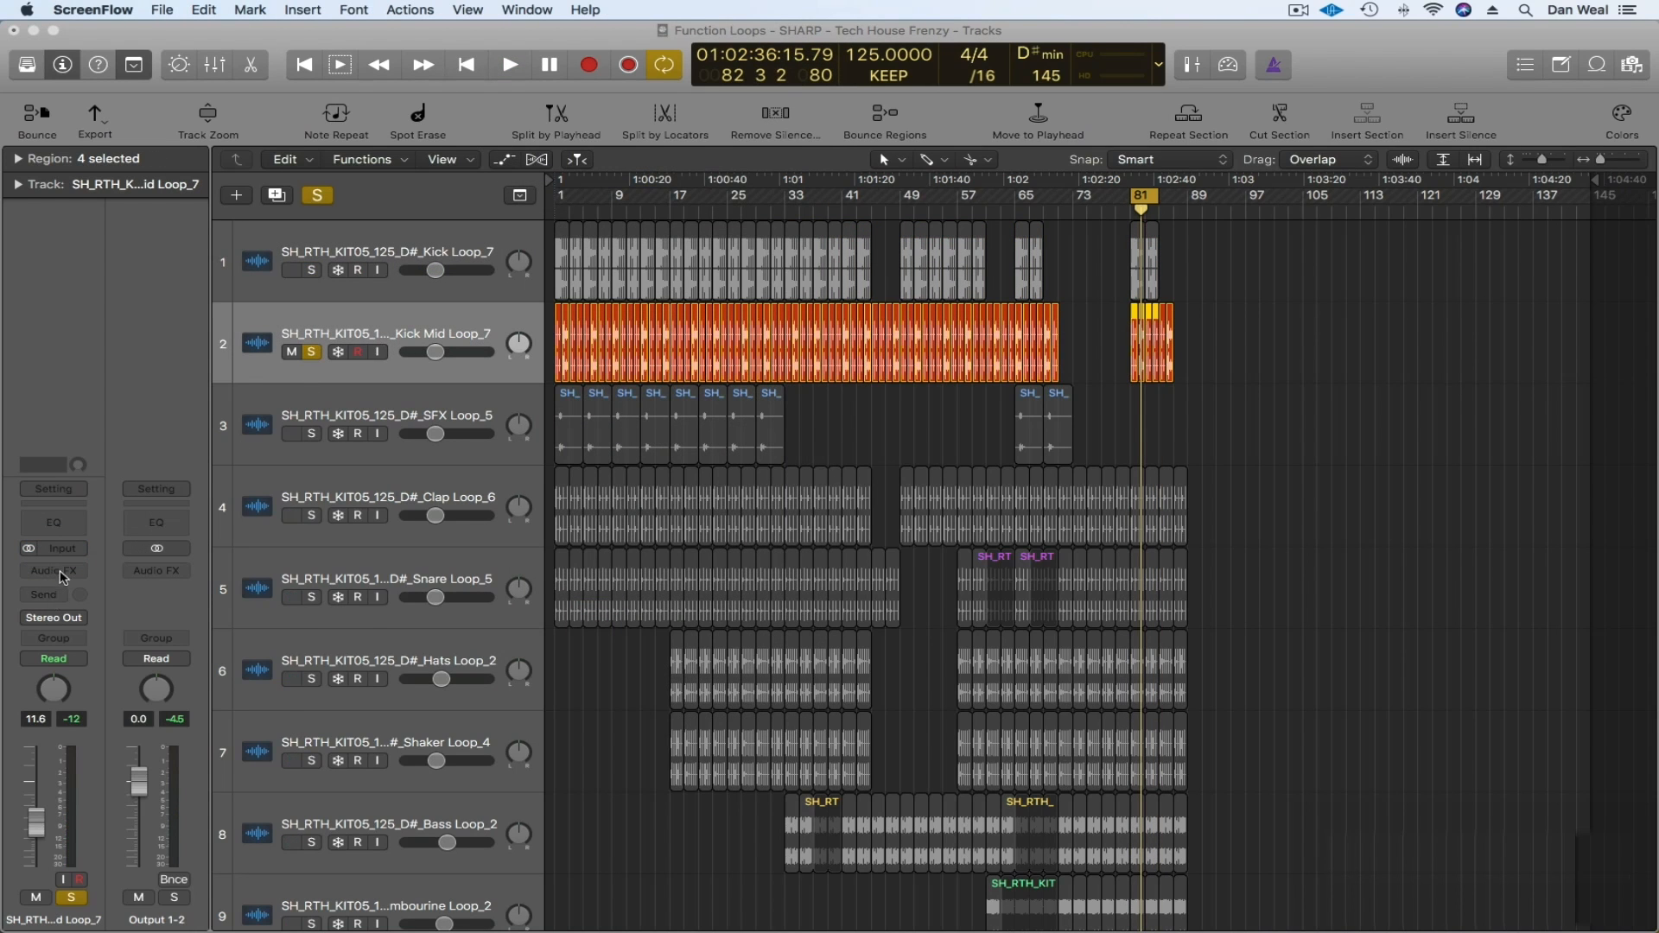
- Insert a stereo FF Pro-Q 2 on the Kick Mid Loop_7 track and replace its default band with a low cut at about 291 Hz
click(63, 577)
mouse_move(86, 604)
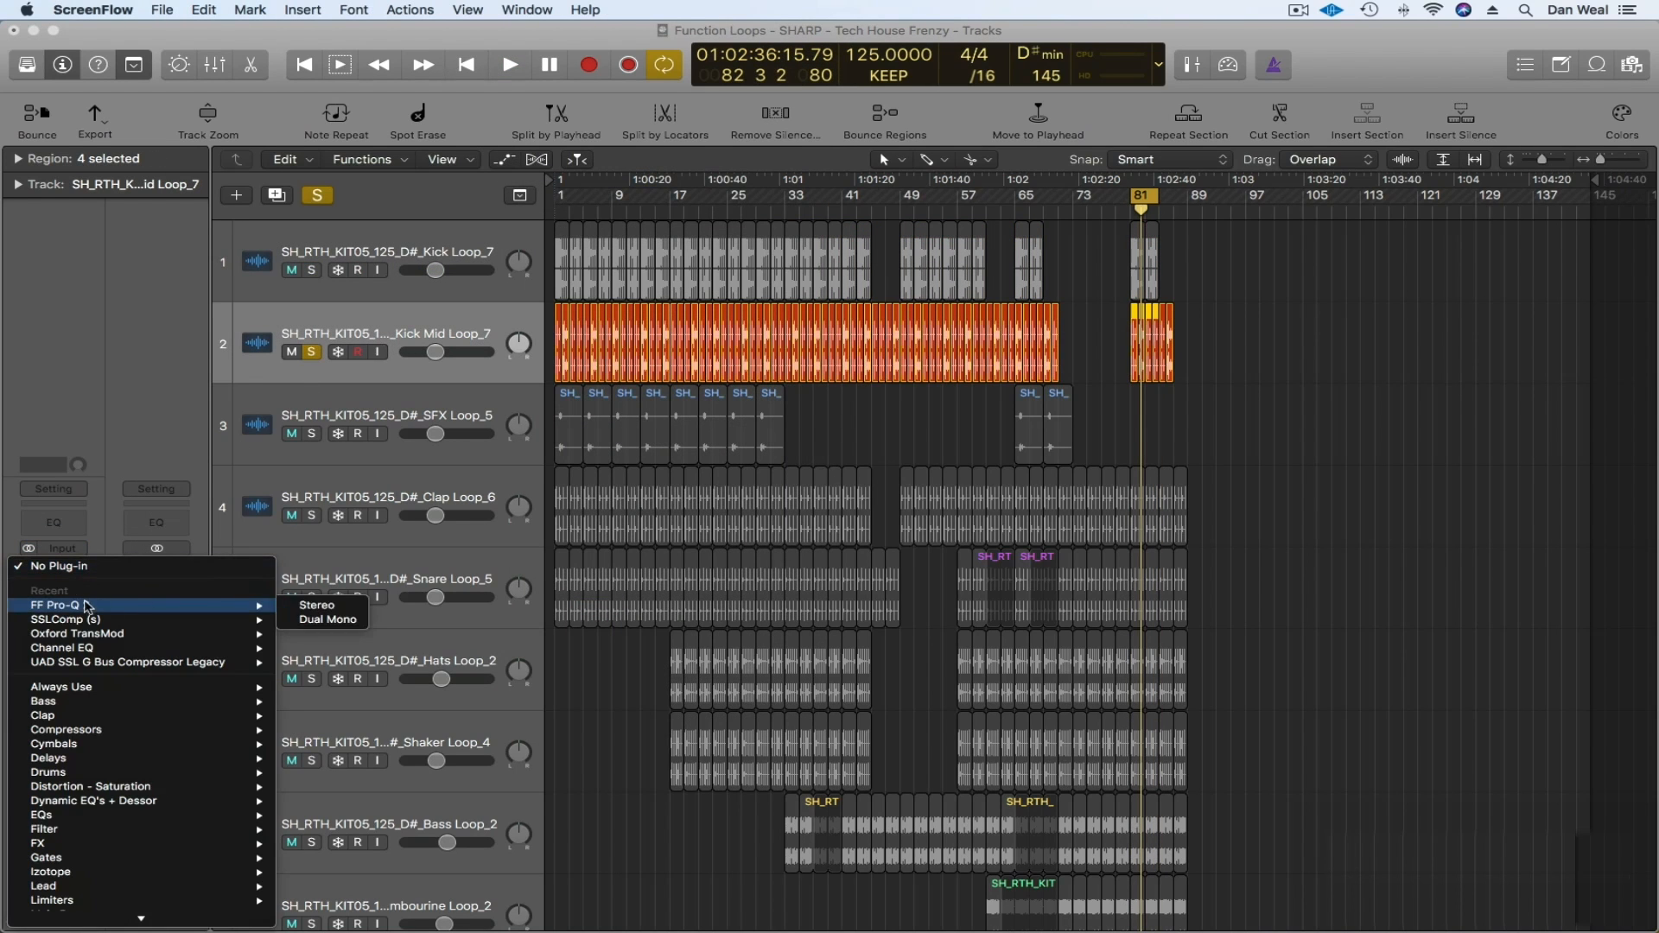
click(312, 606)
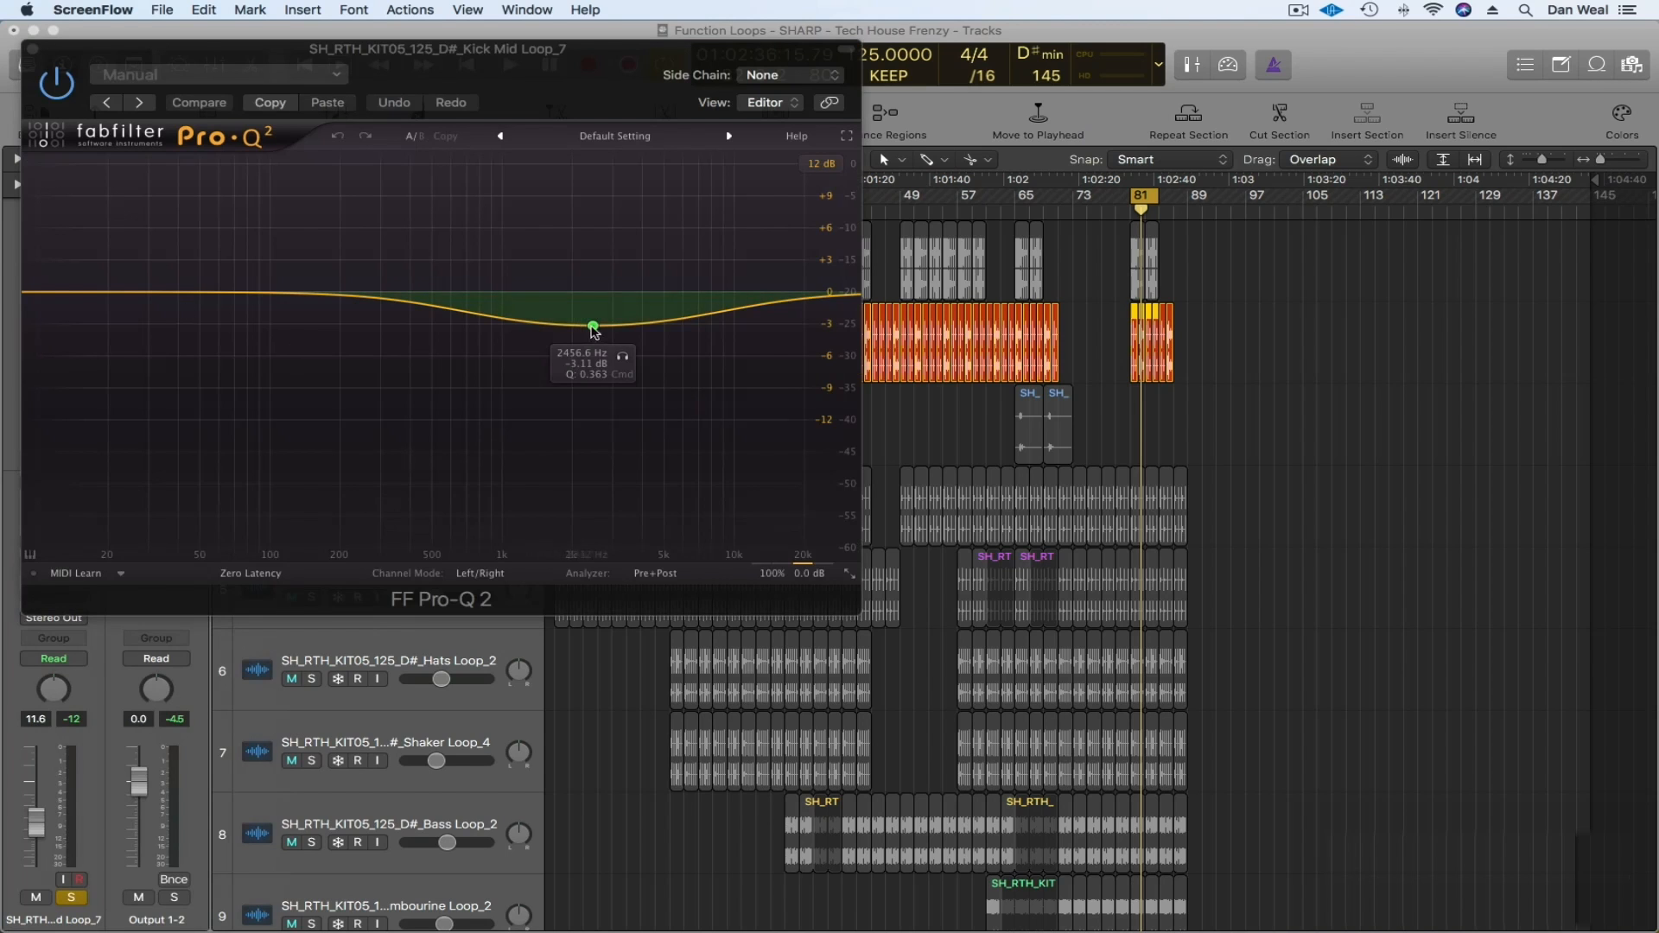
right_click(594, 327)
click(604, 437)
click(93, 291)
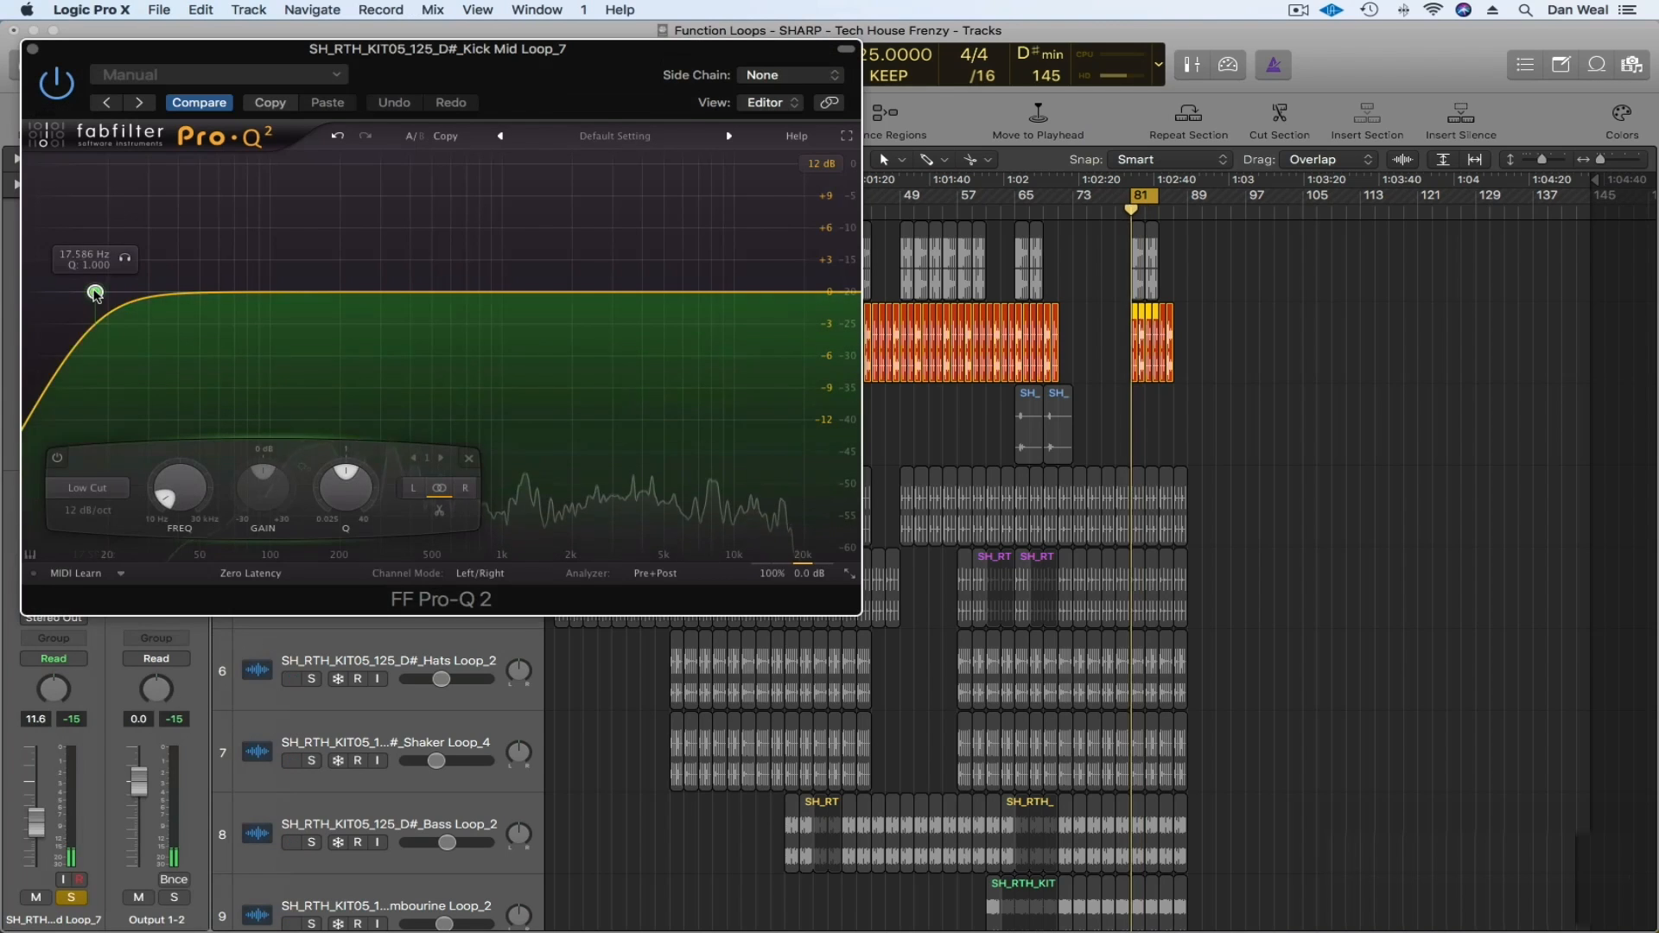
drag(95, 293, 378, 289)
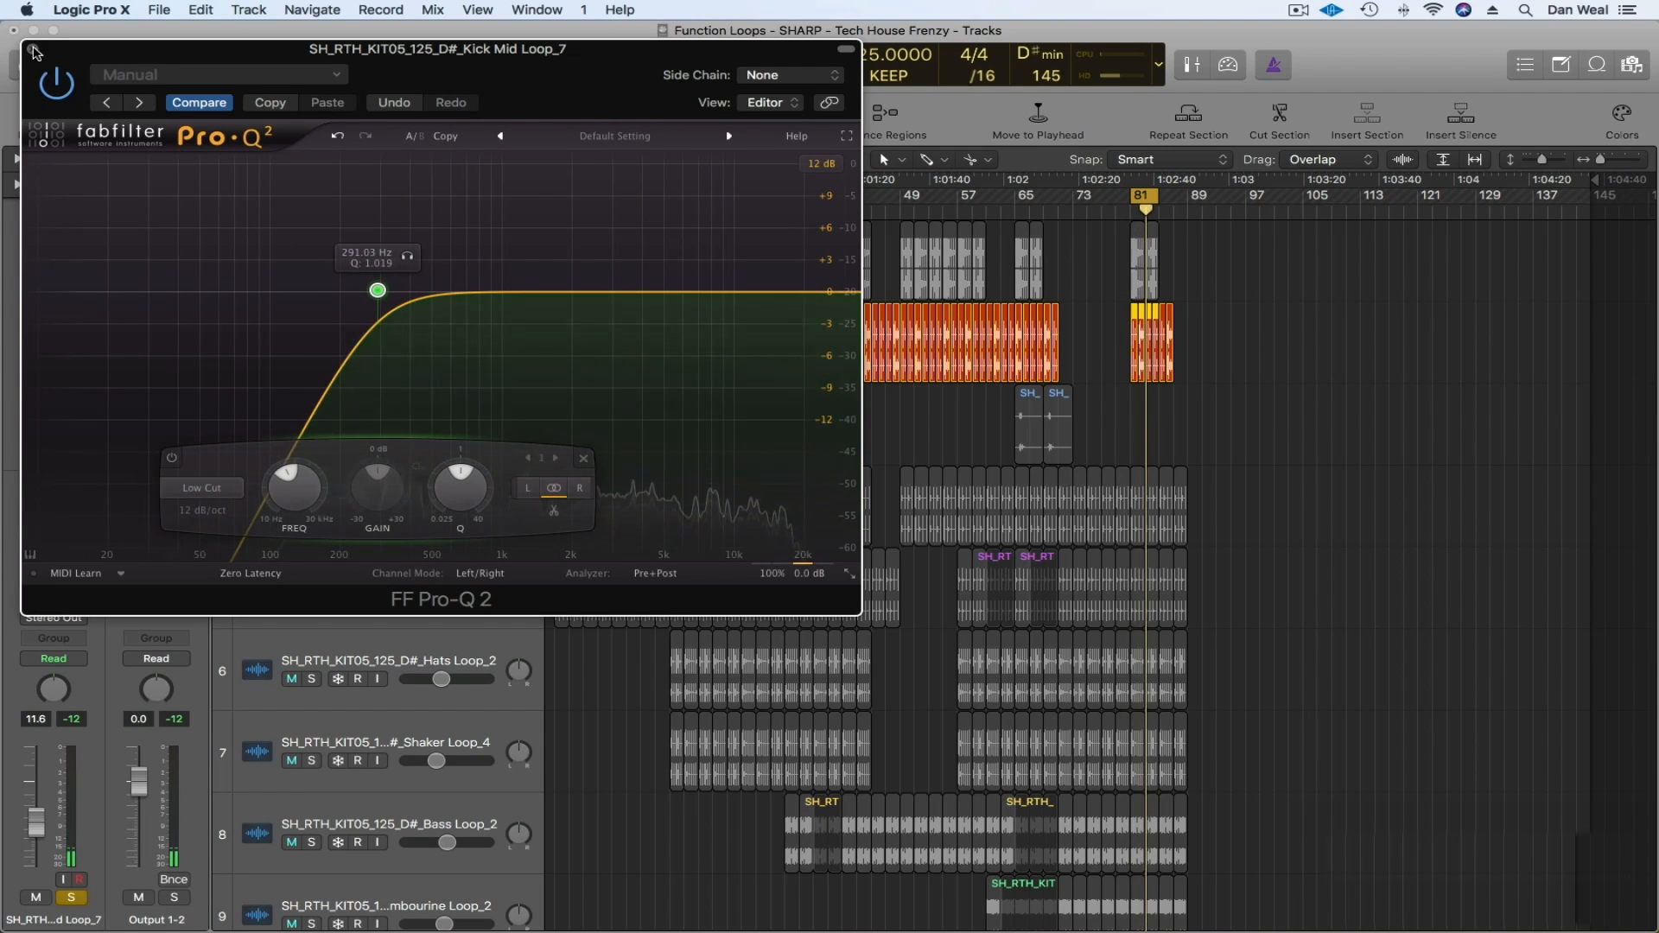
click(33, 49)
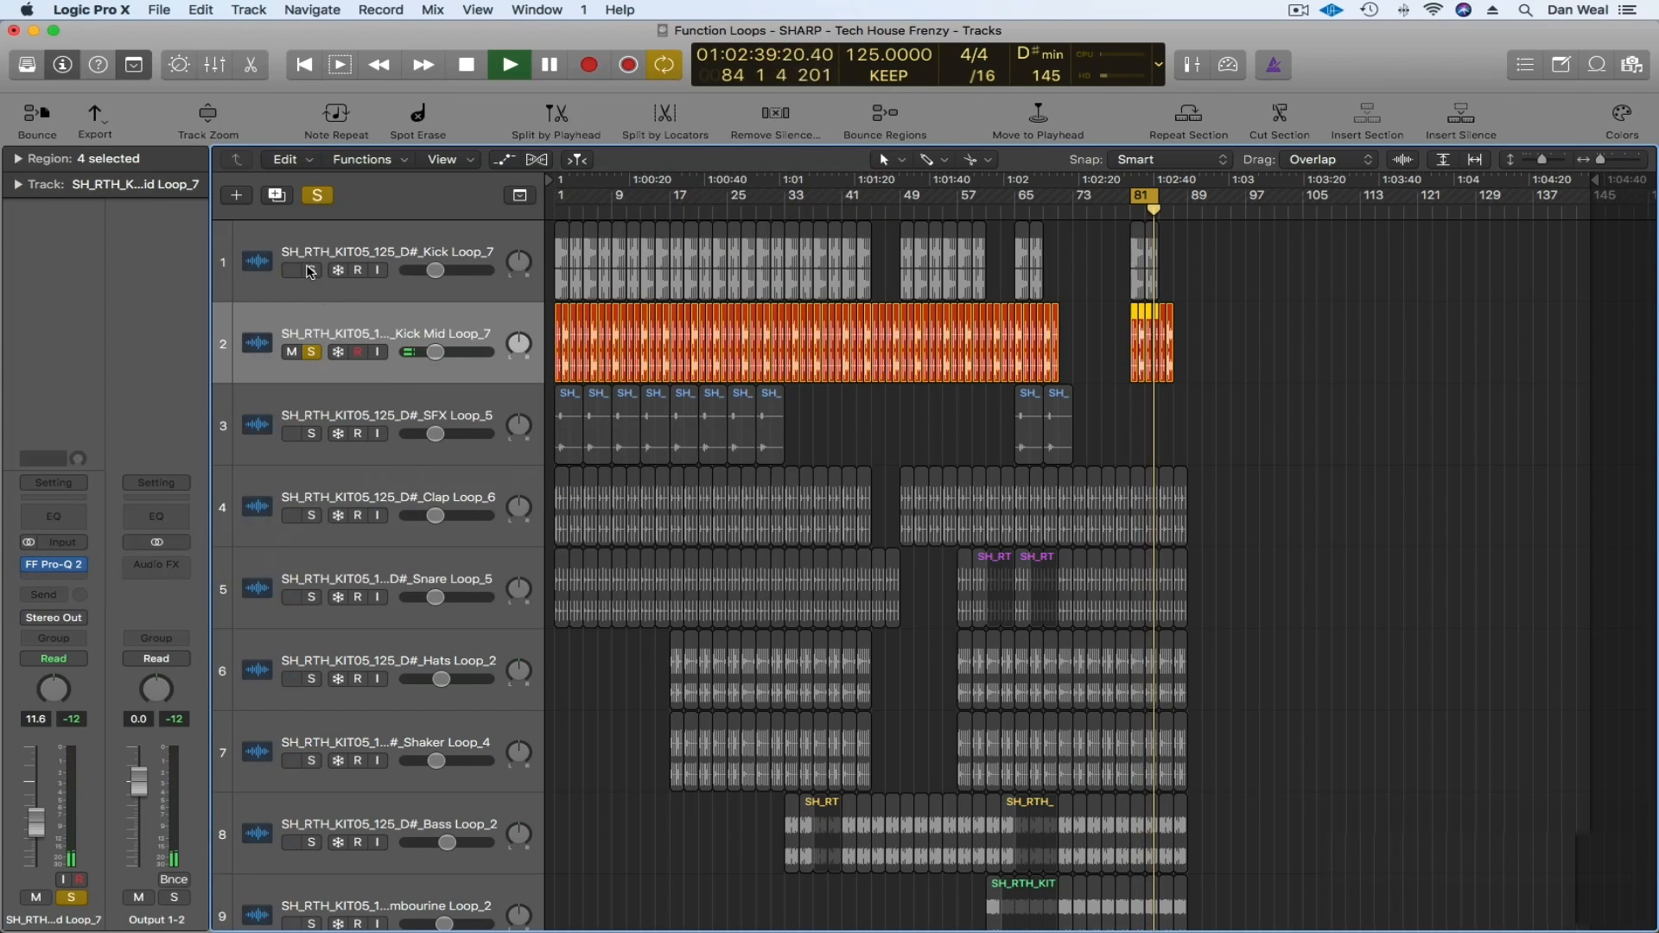
- Solo Kick Loop_7 alongside Kick Mid Loop_7, compare the kick with and without the mid layer, and stop playback
click(311, 270)
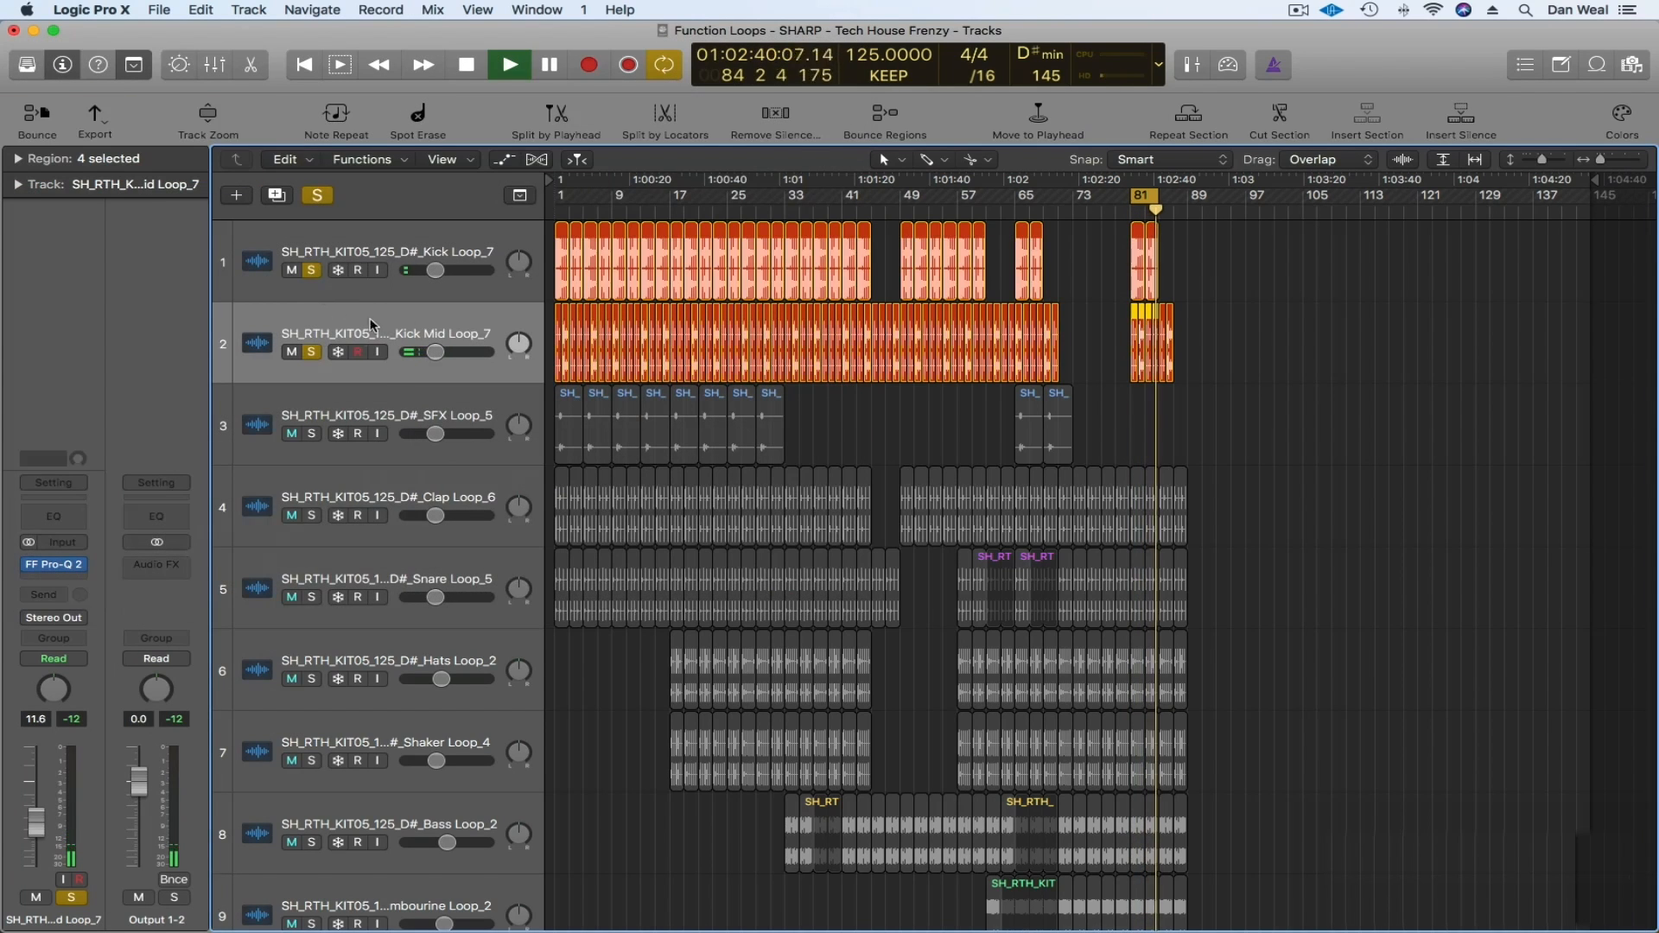
click(312, 352)
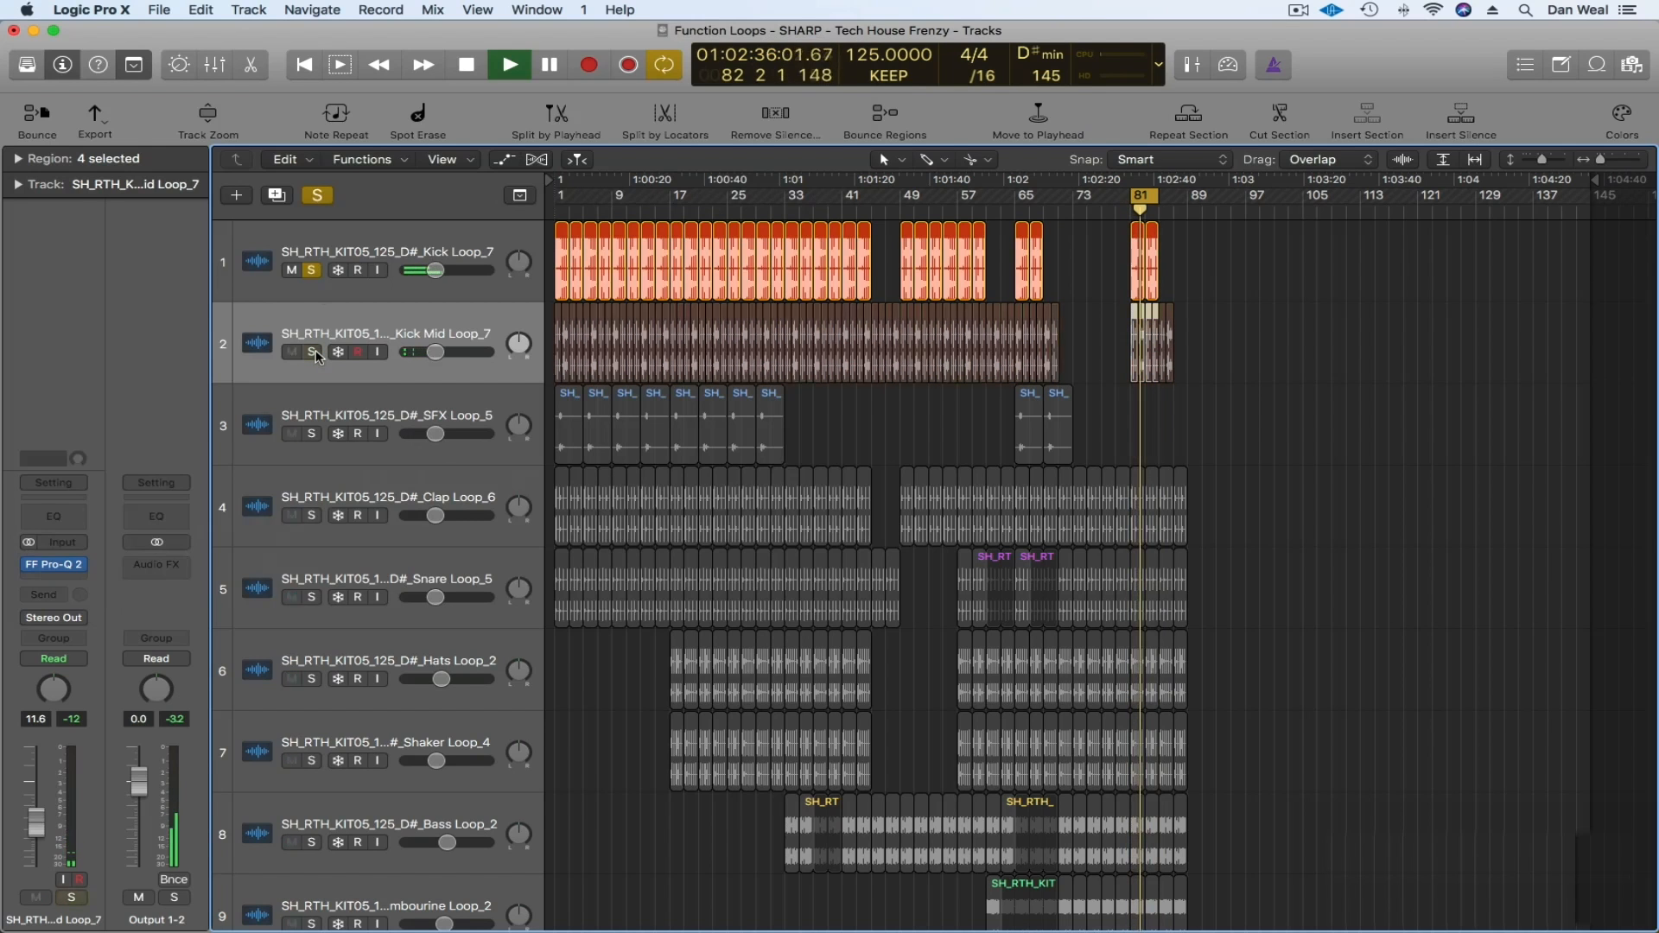
click(311, 352)
key(space)
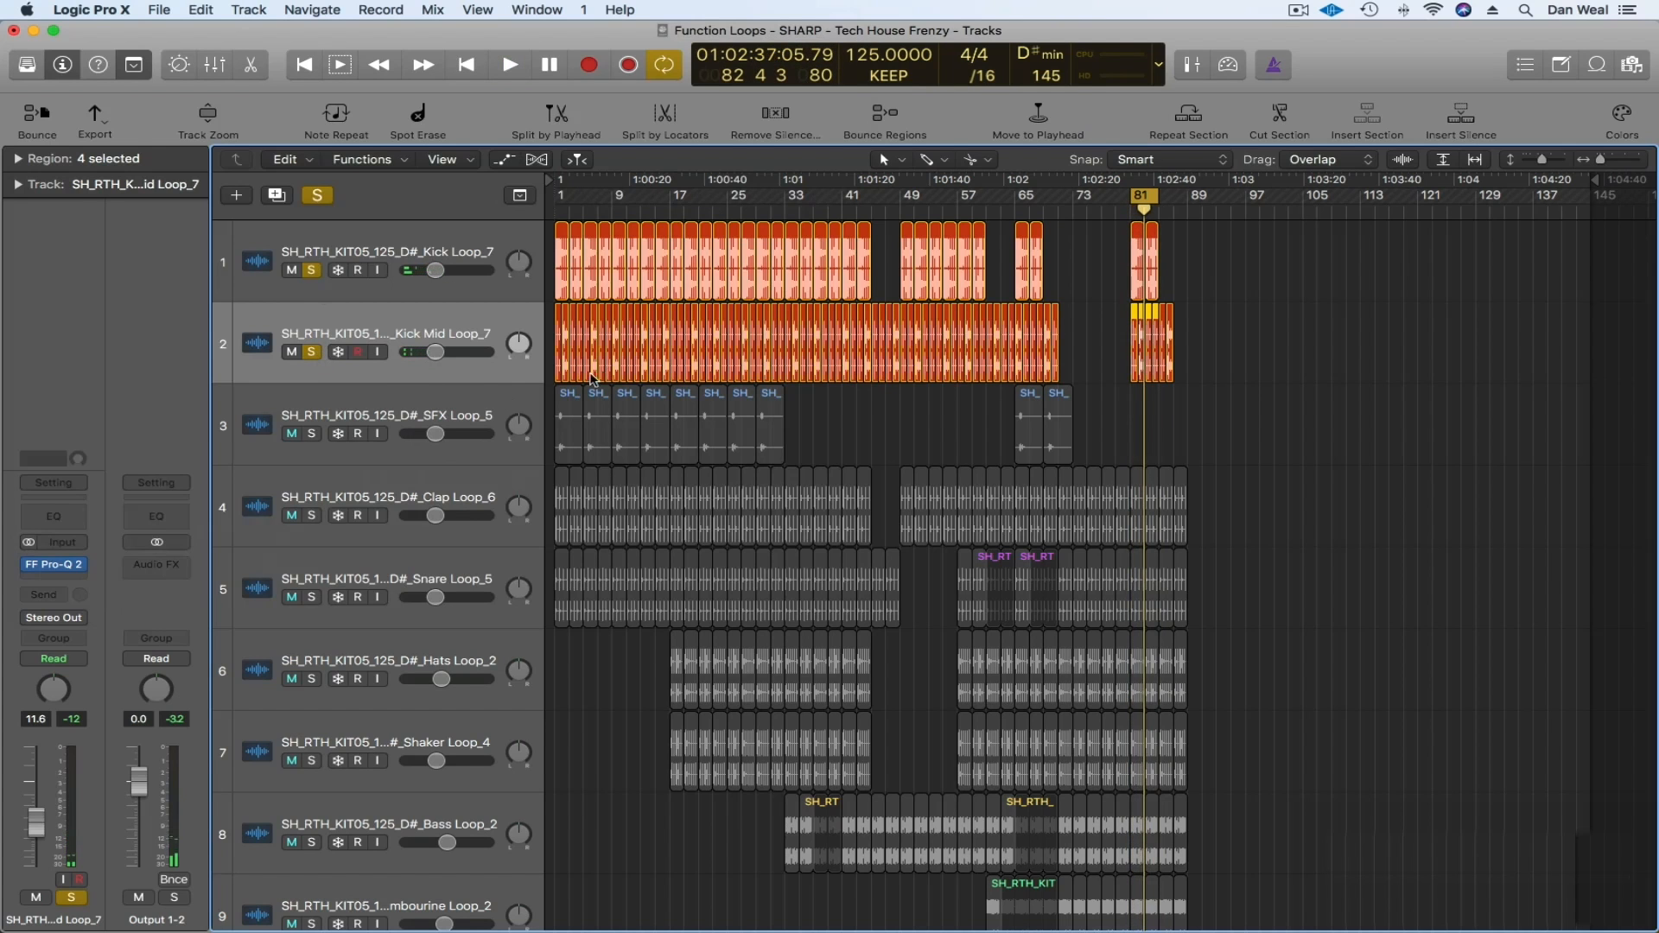
- Add the Clap Loop_6 track to the soloed tracks and select it
key(super+Right)
key(super+Right)
scroll(913, 387, down, 1)
click(311, 497)
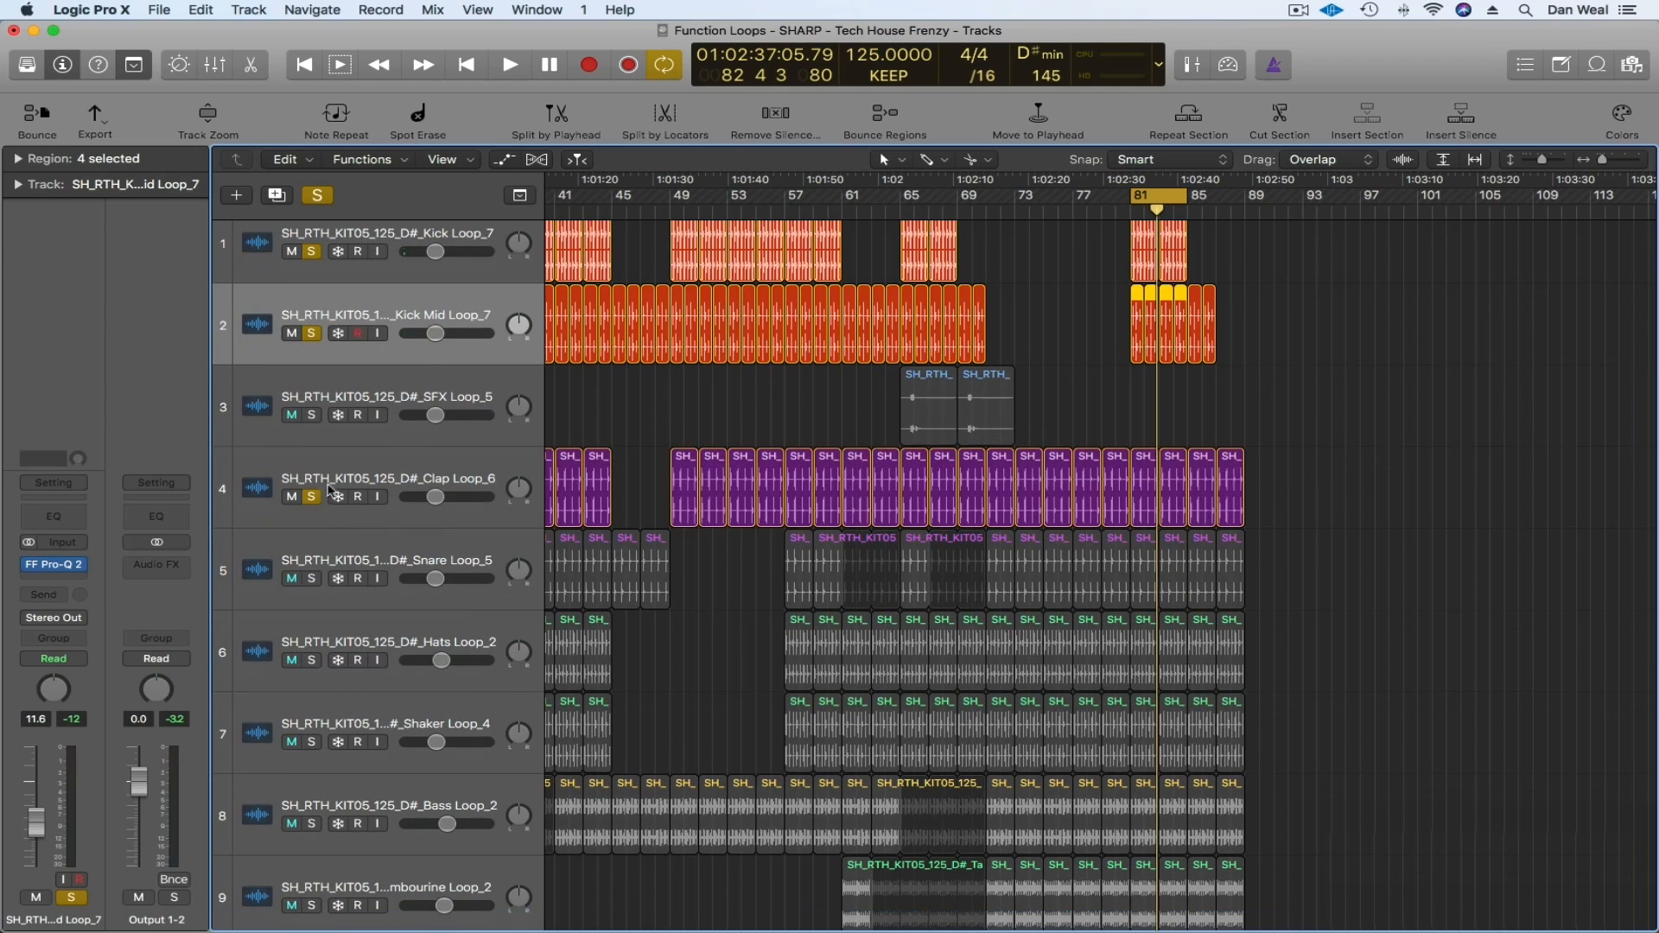
click(330, 484)
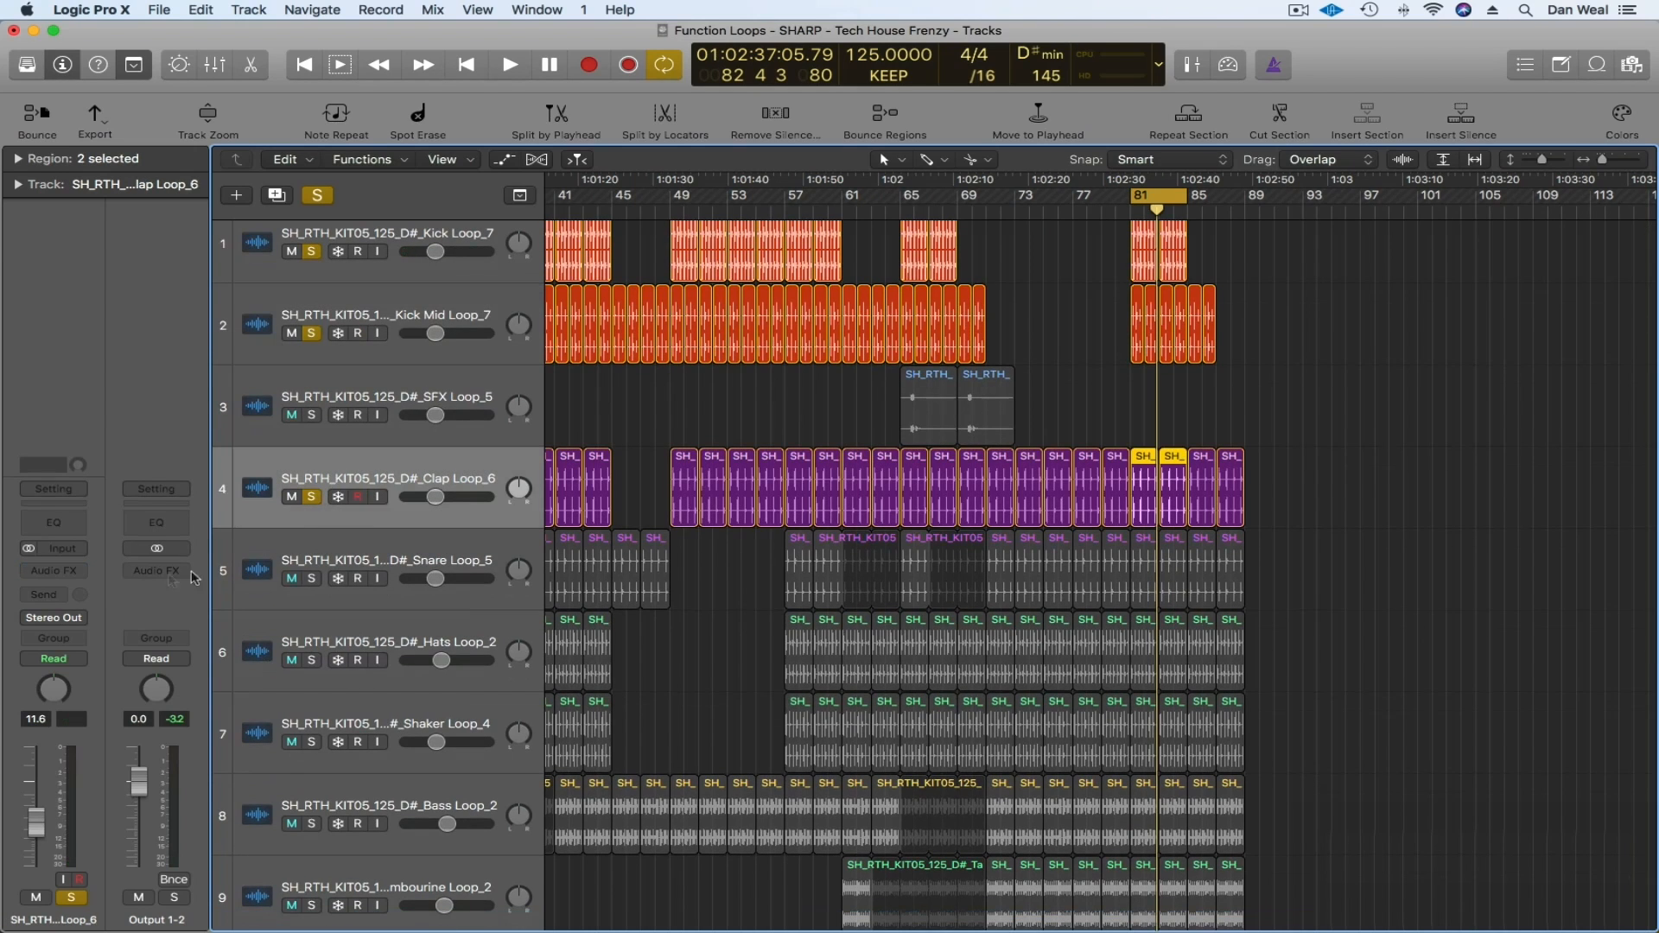
- Insert a stereo FF Pro-Q 2 on Clap Loop_6 during playback and replace its default band with a low cut at about 299 Hz
key(space)
click(76, 587)
mouse_move(130, 597)
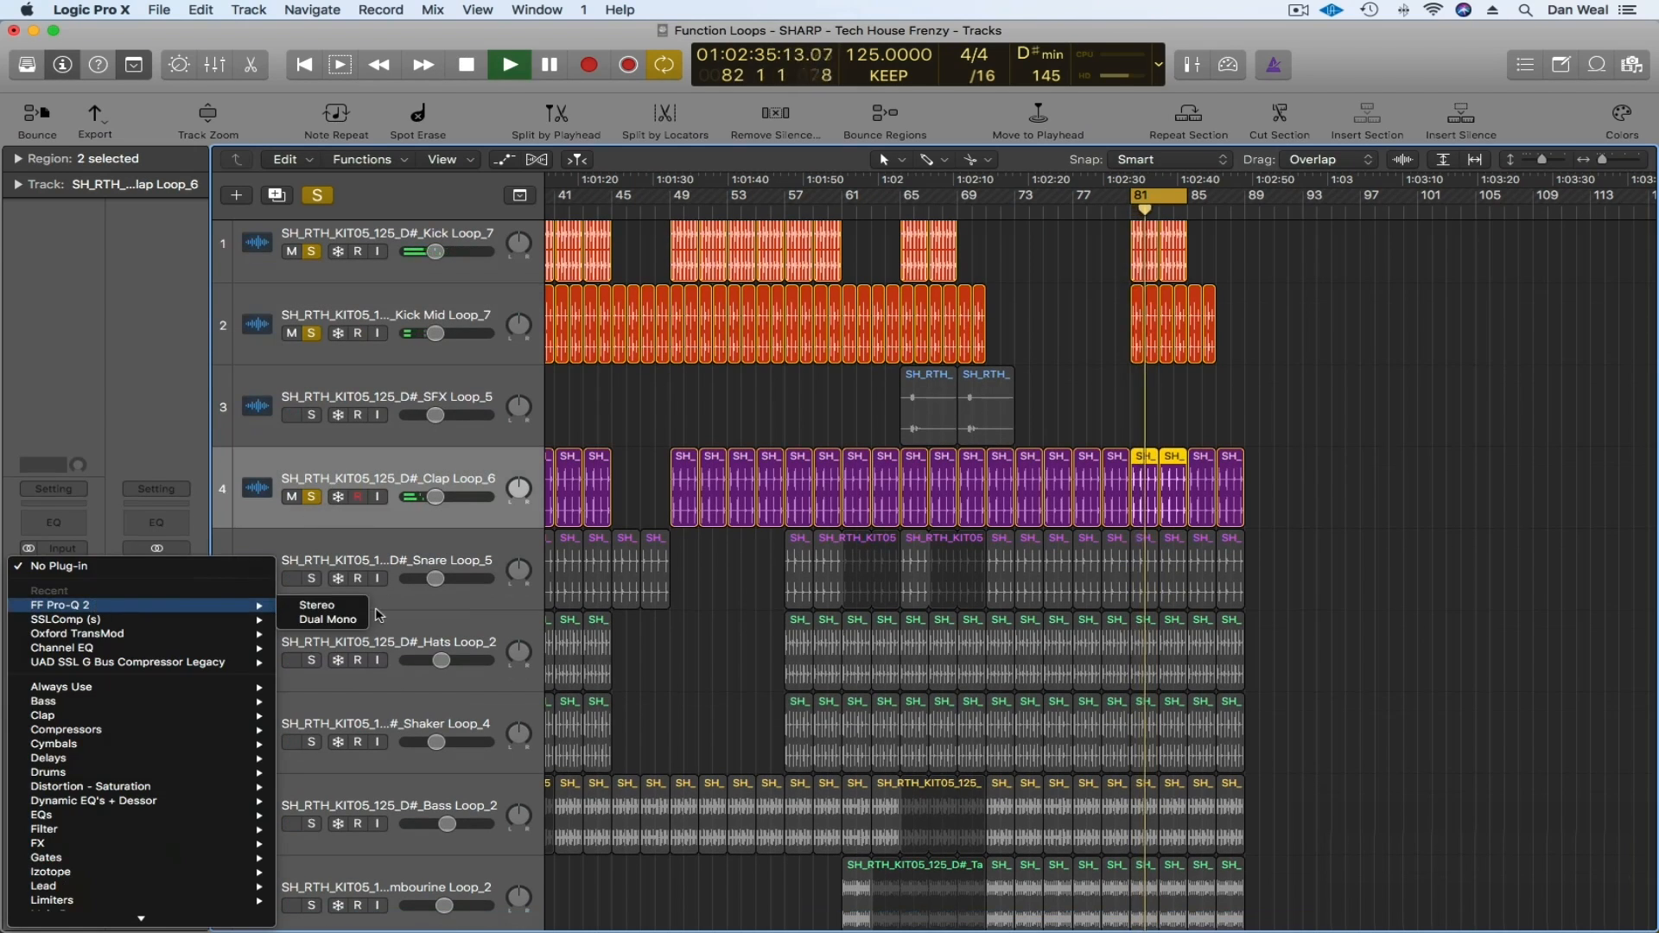
click(315, 598)
right_click(593, 325)
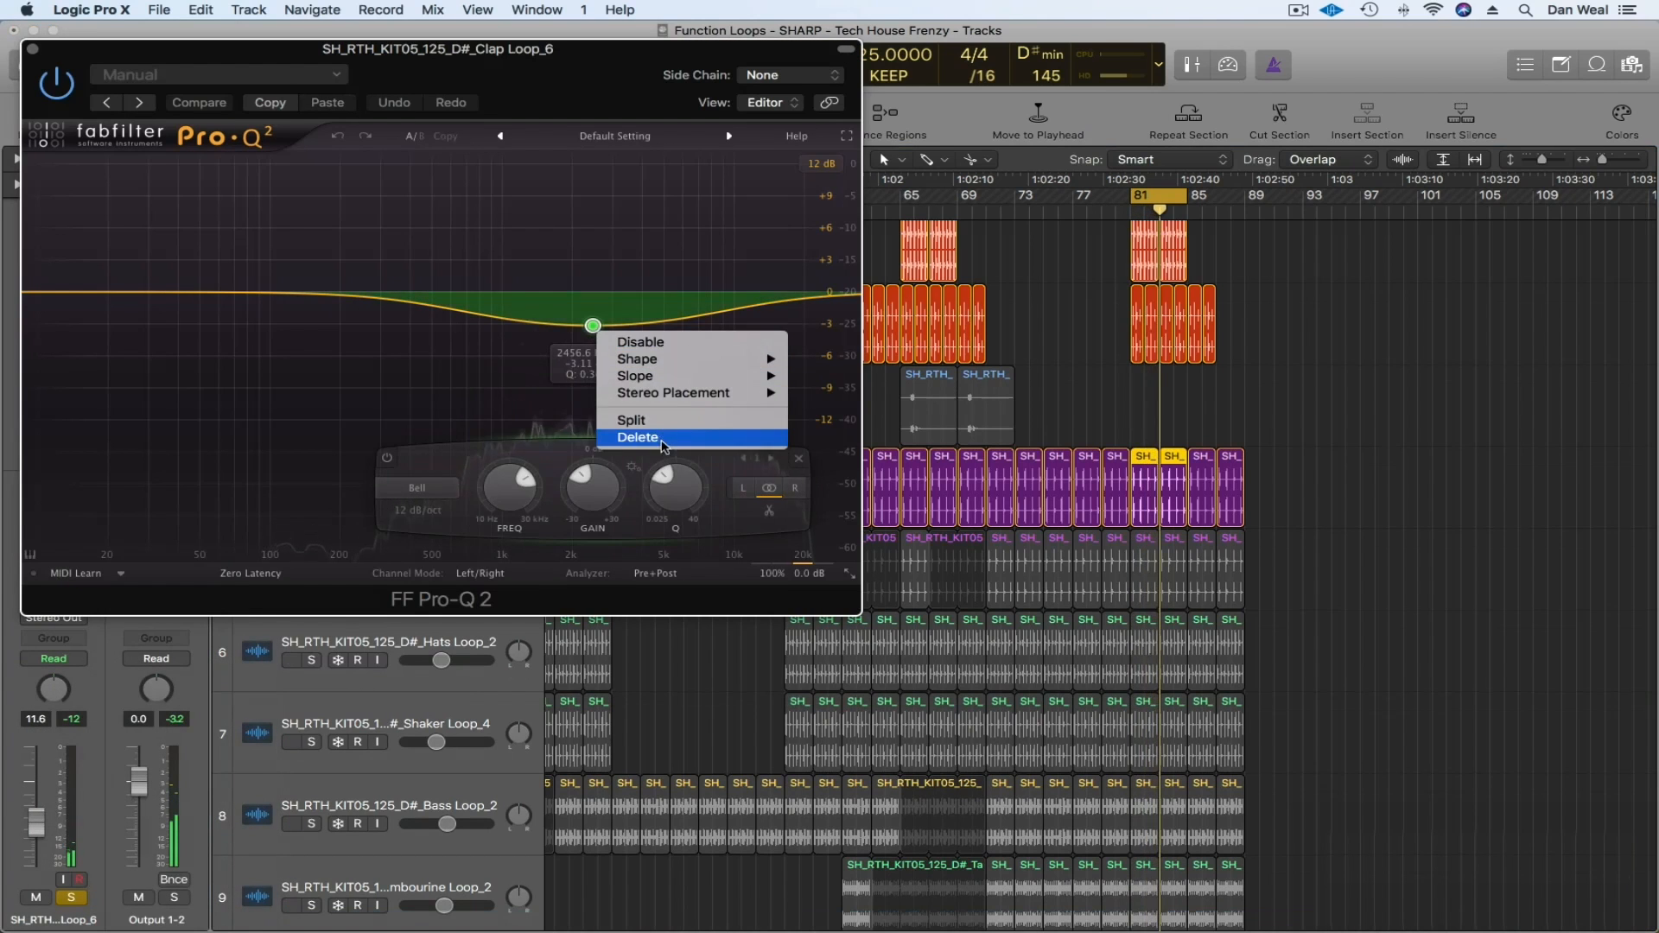
click(623, 433)
drag(79, 294, 380, 295)
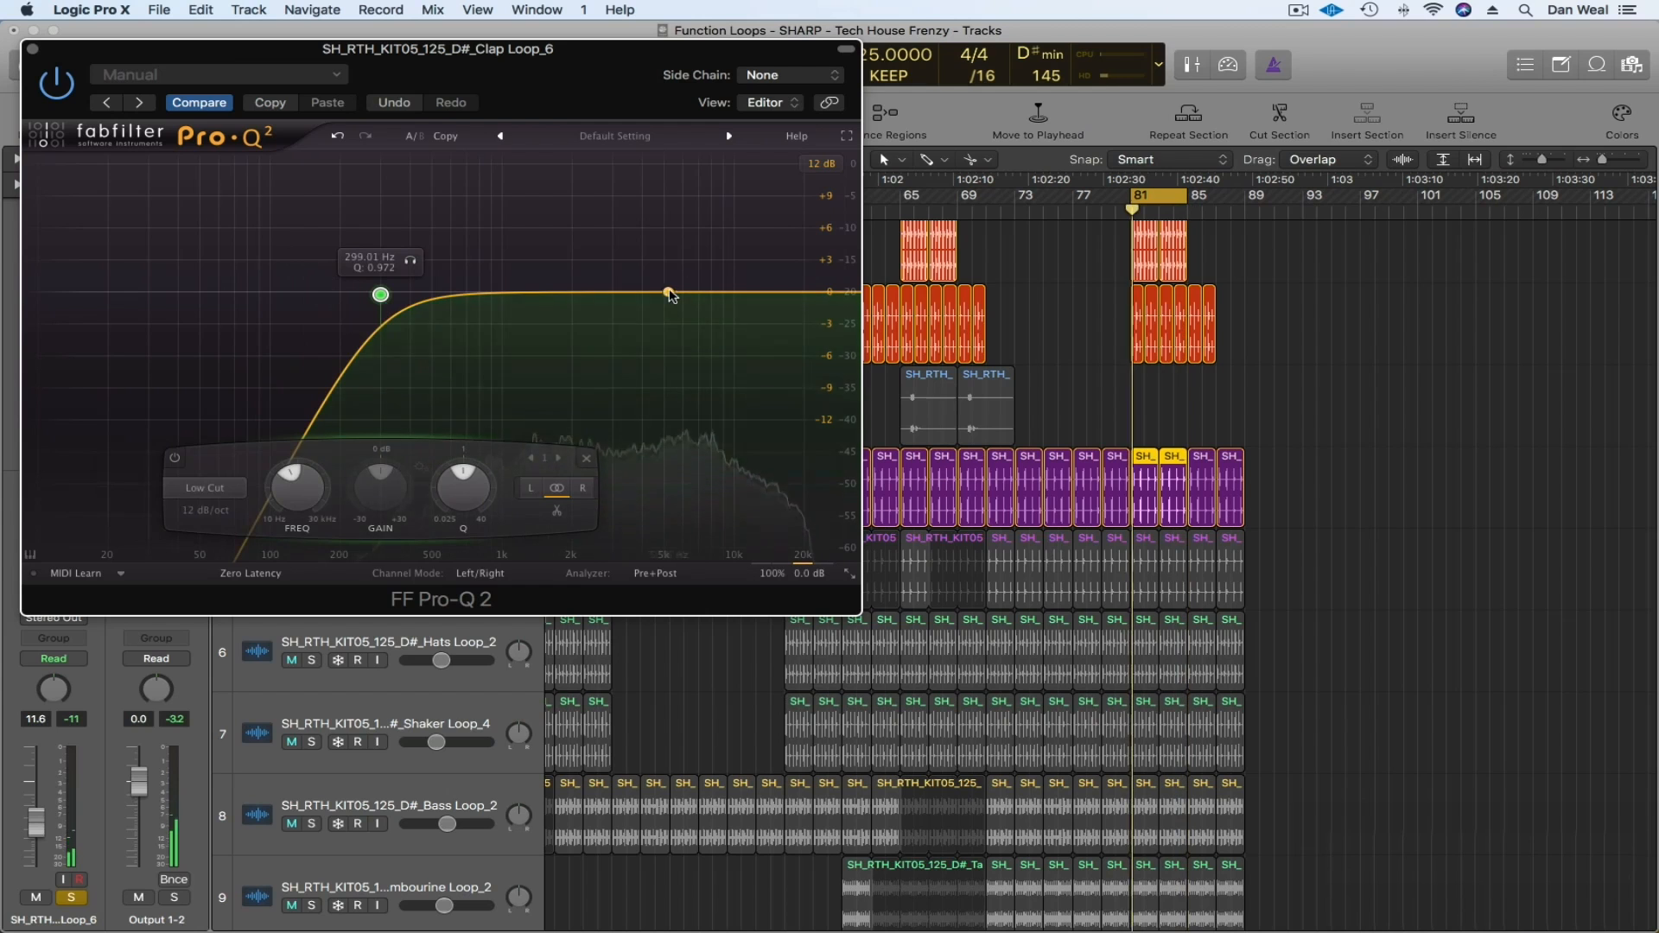
- In Clap Loop_6's Pro-Q 2, add a gentle bell cut near 2.5 kHz and raise the low cut to about 704 Hz
drag(640, 292, 597, 328)
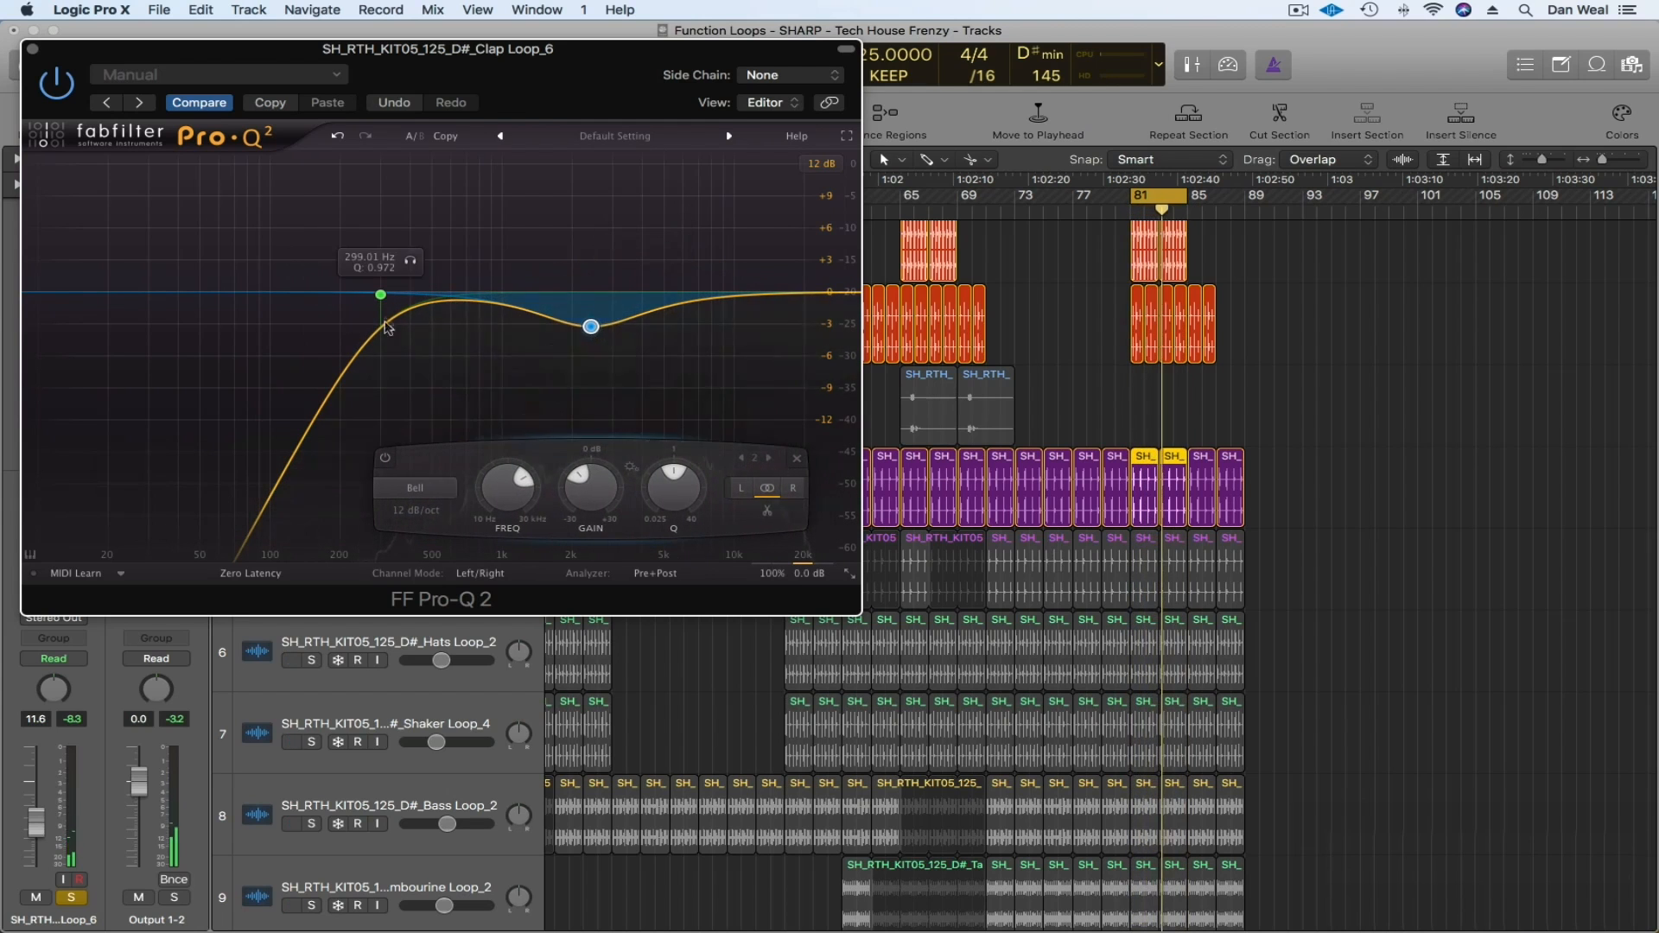
drag(382, 297, 468, 303)
mouse_move(591, 326)
mouse_down()
mouse_move(752, 344)
mouse_move(601, 332)
mouse_up()
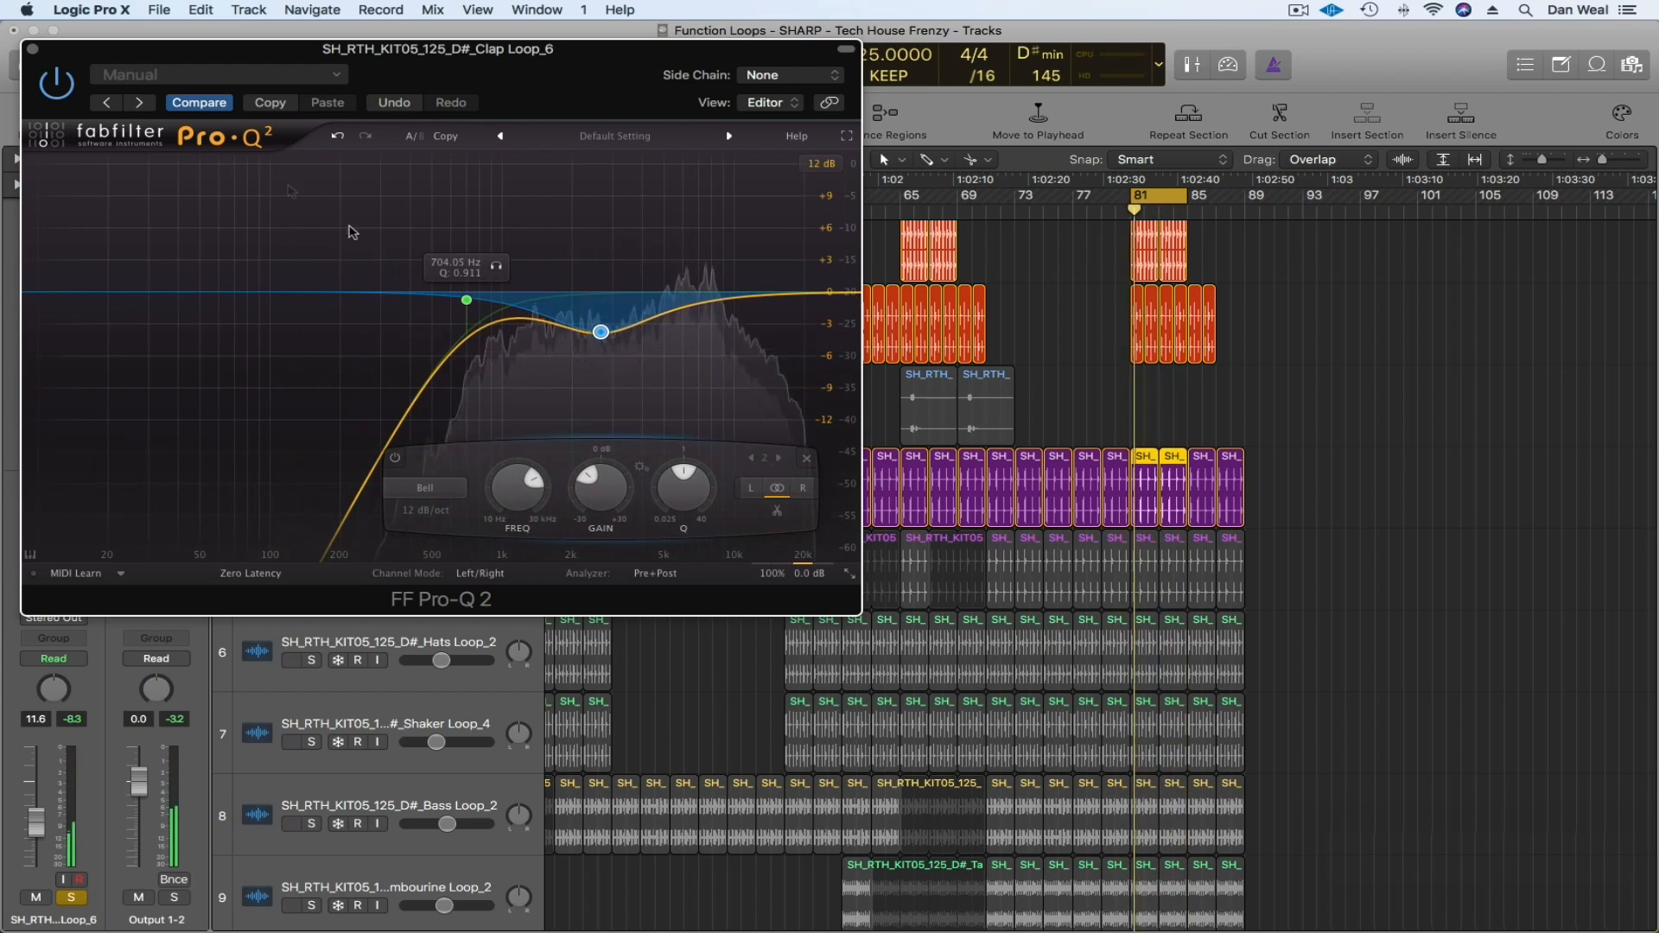
click(33, 49)
- Insert a stereo SSLComp after the EQ on Clap Loop_6 and adjust its make-up, attack and release
scroll(509, 517, down, 3)
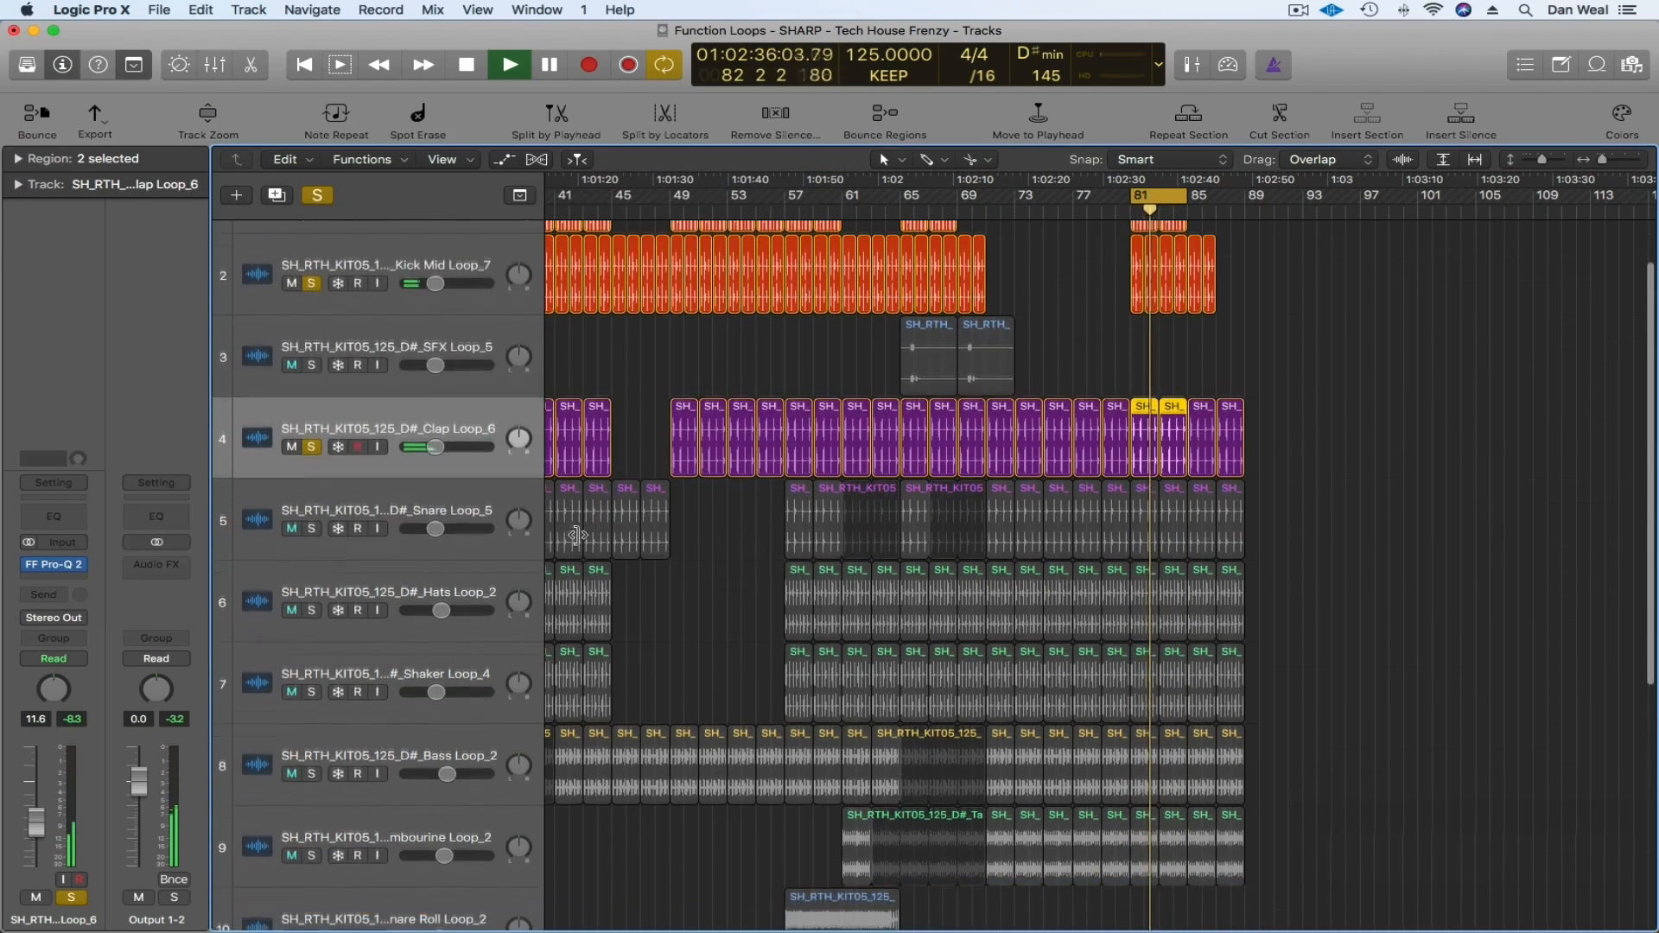
click(65, 578)
mouse_move(116, 630)
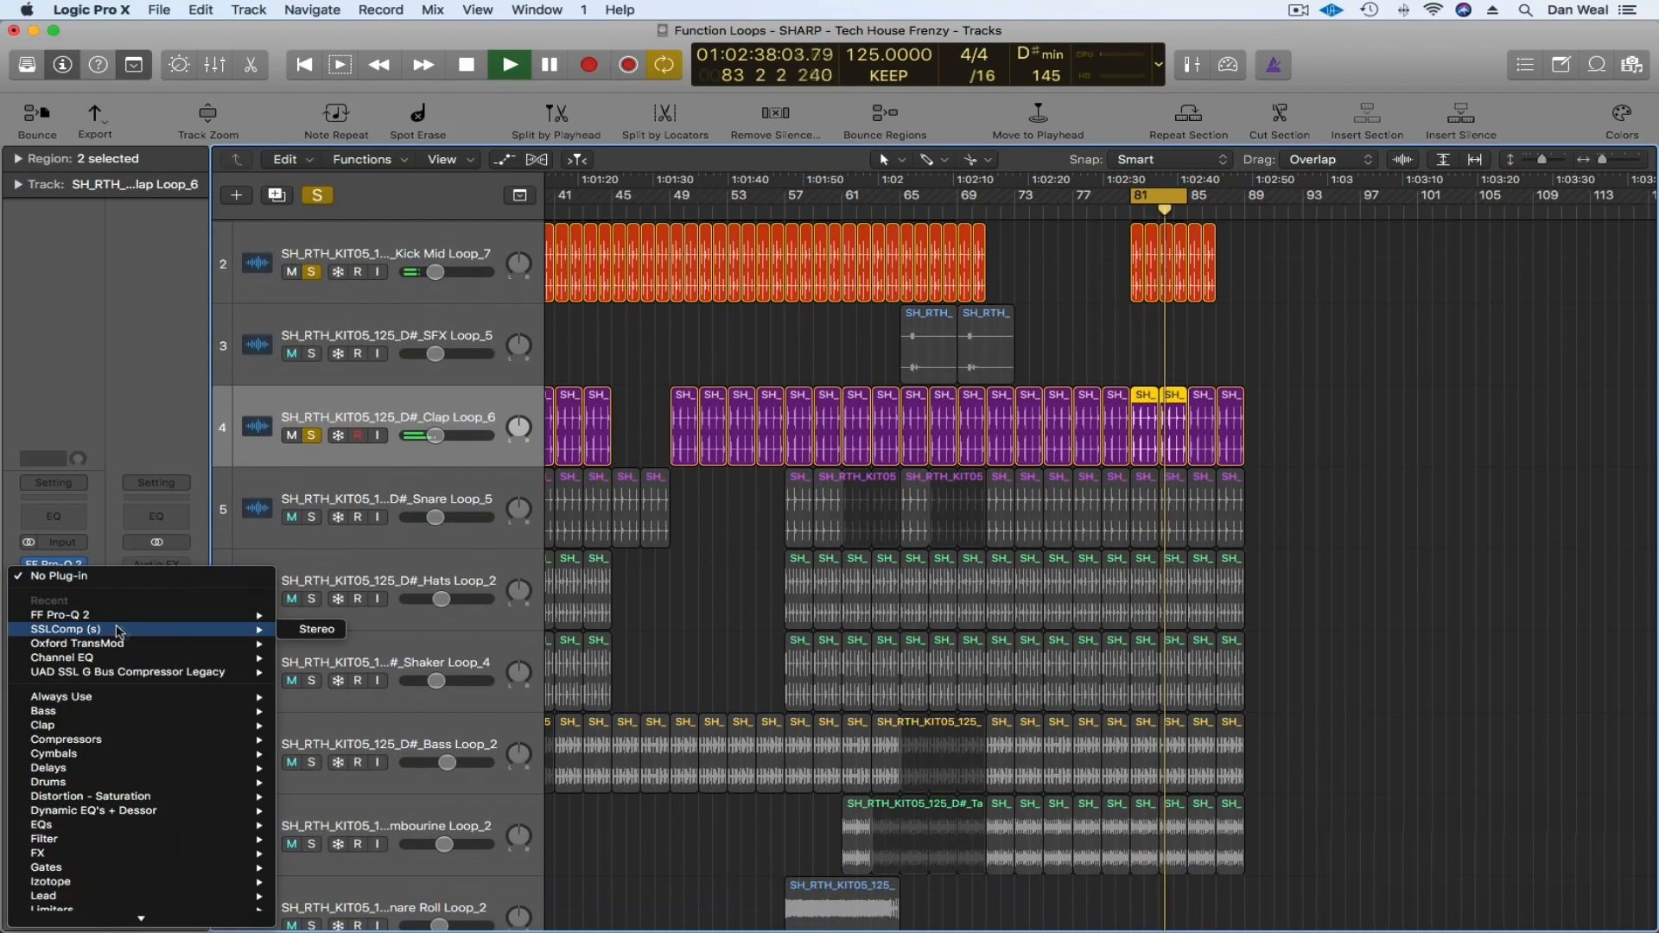
click(318, 629)
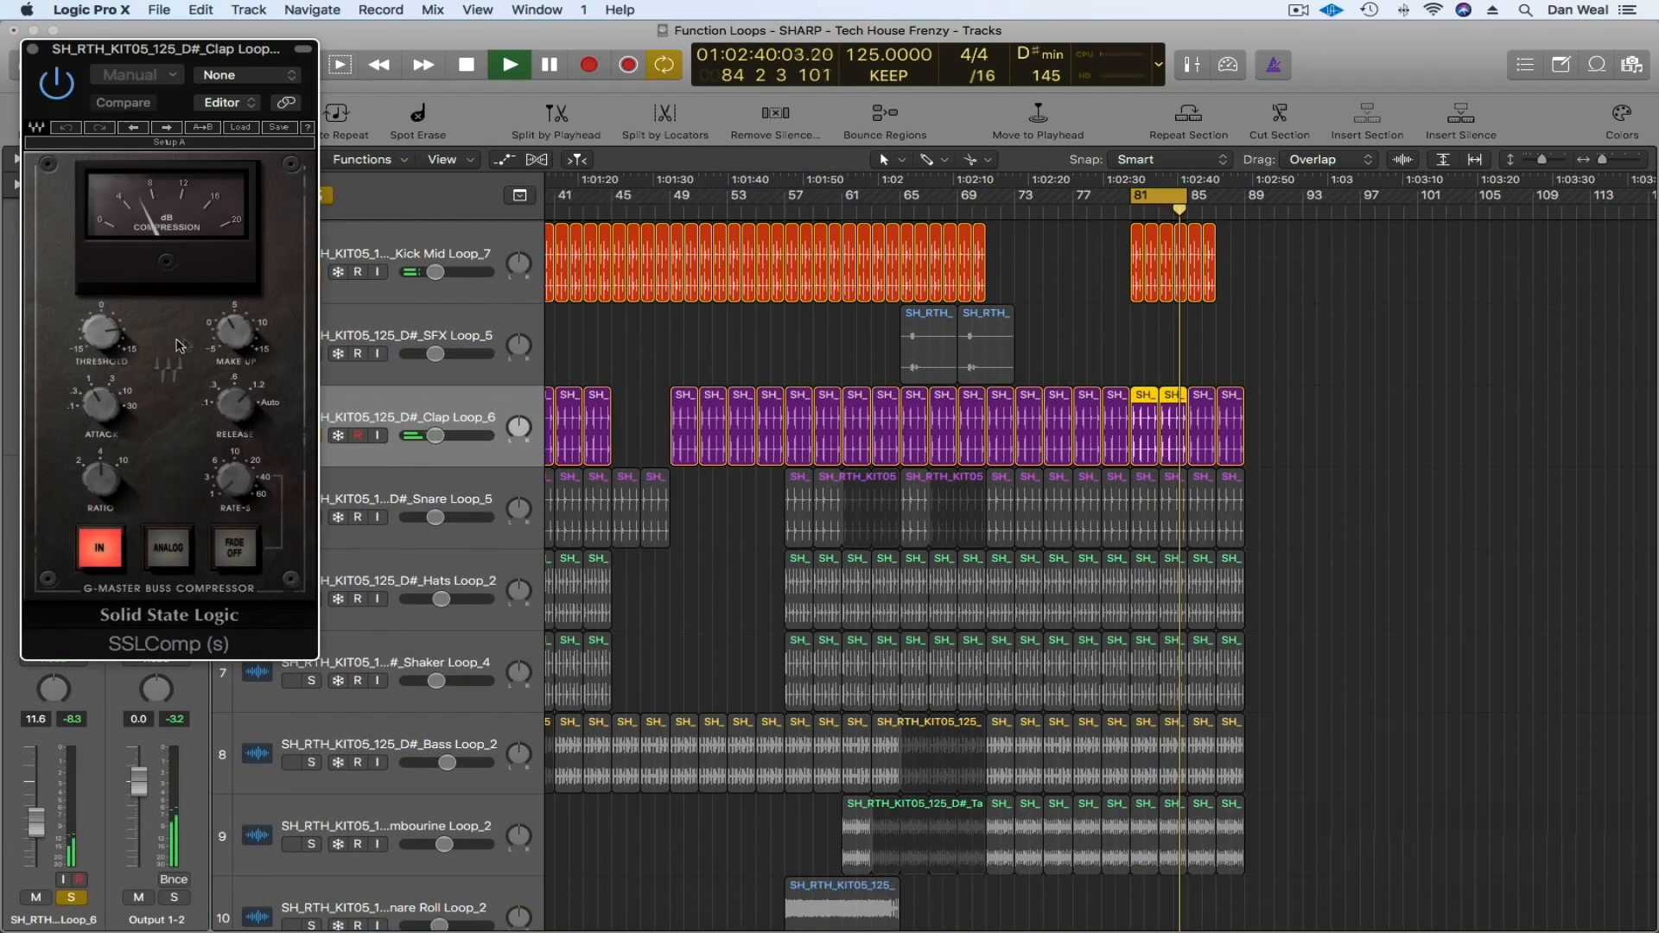
drag(234, 344, 233, 333)
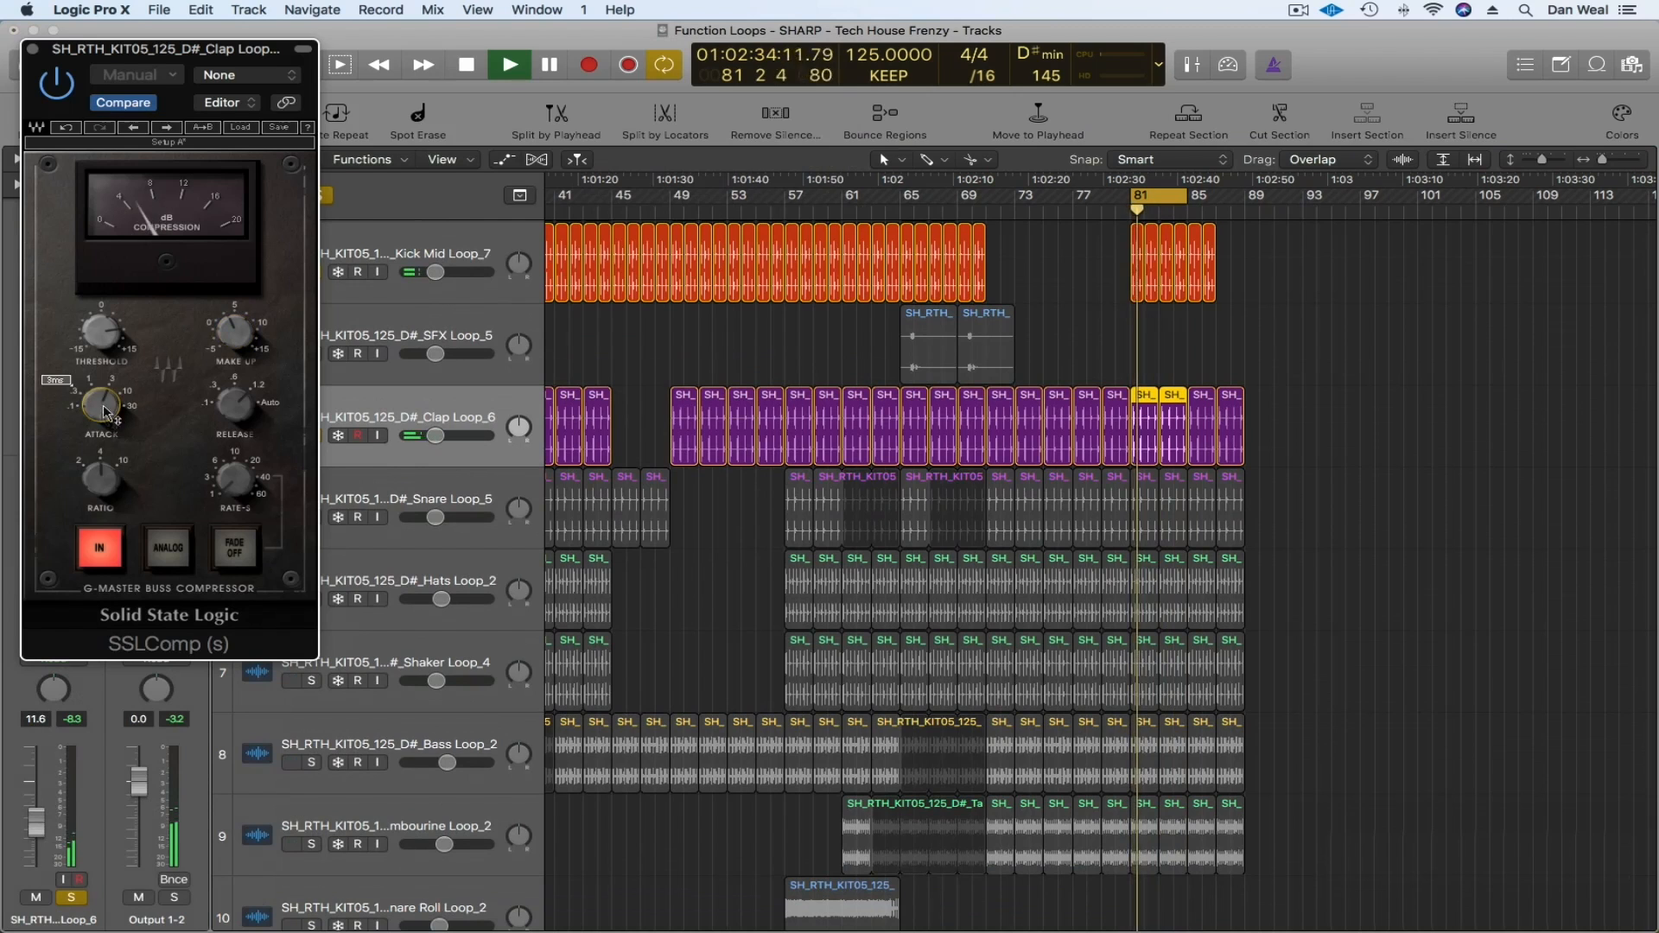
drag(247, 400, 247, 395)
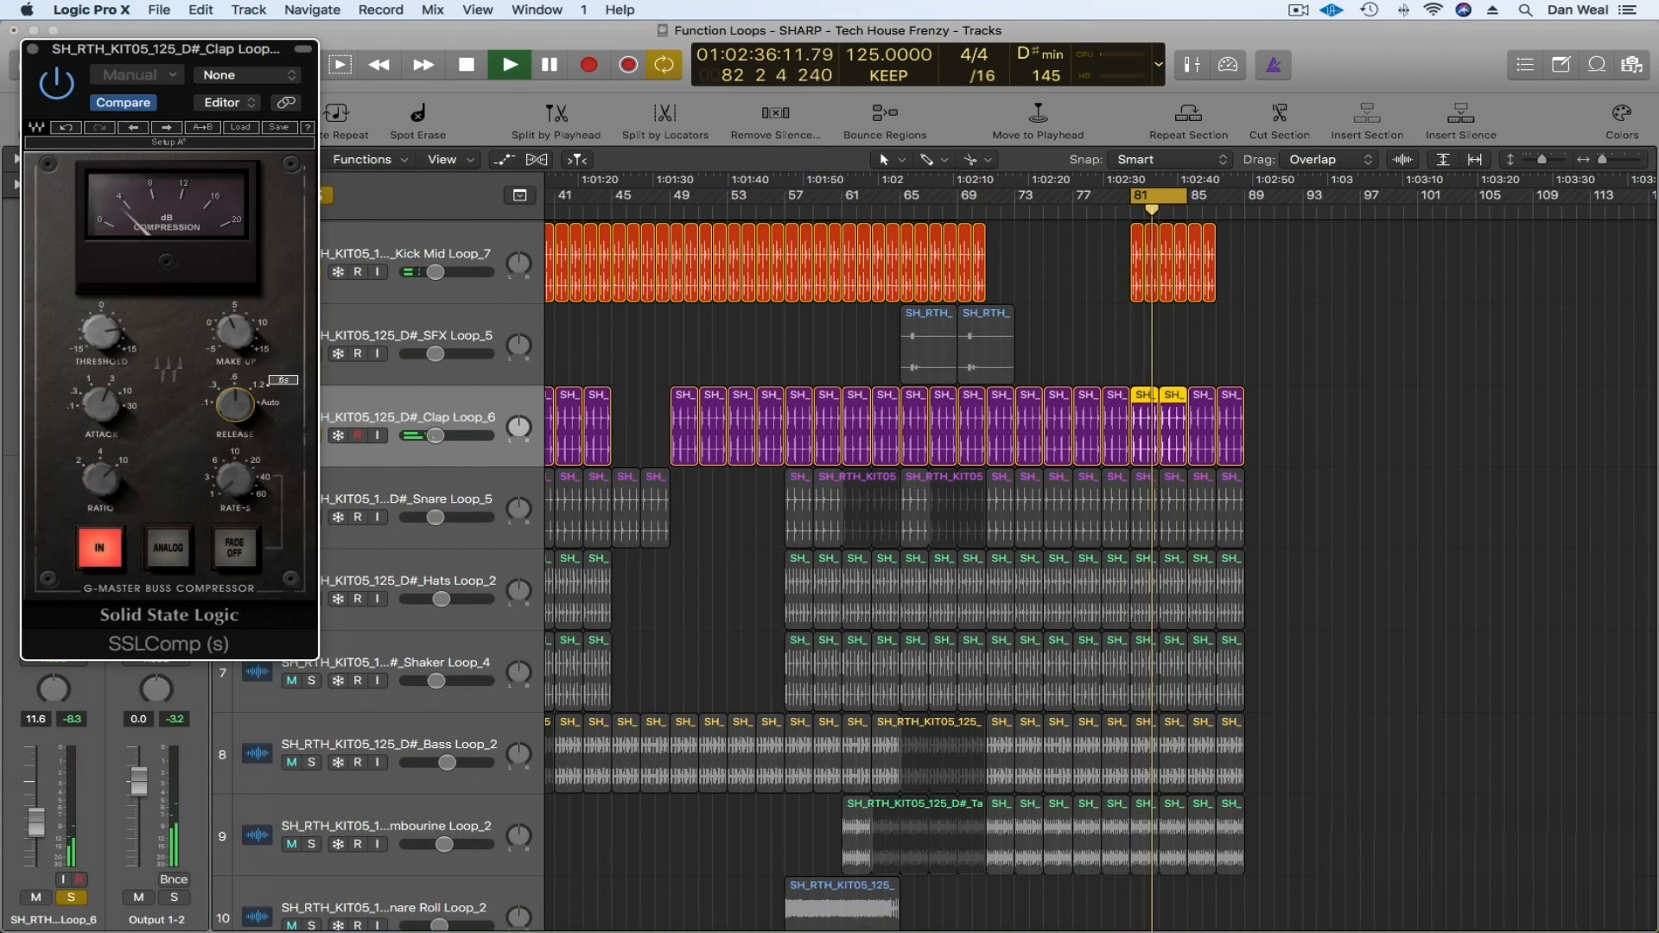
click(33, 49)
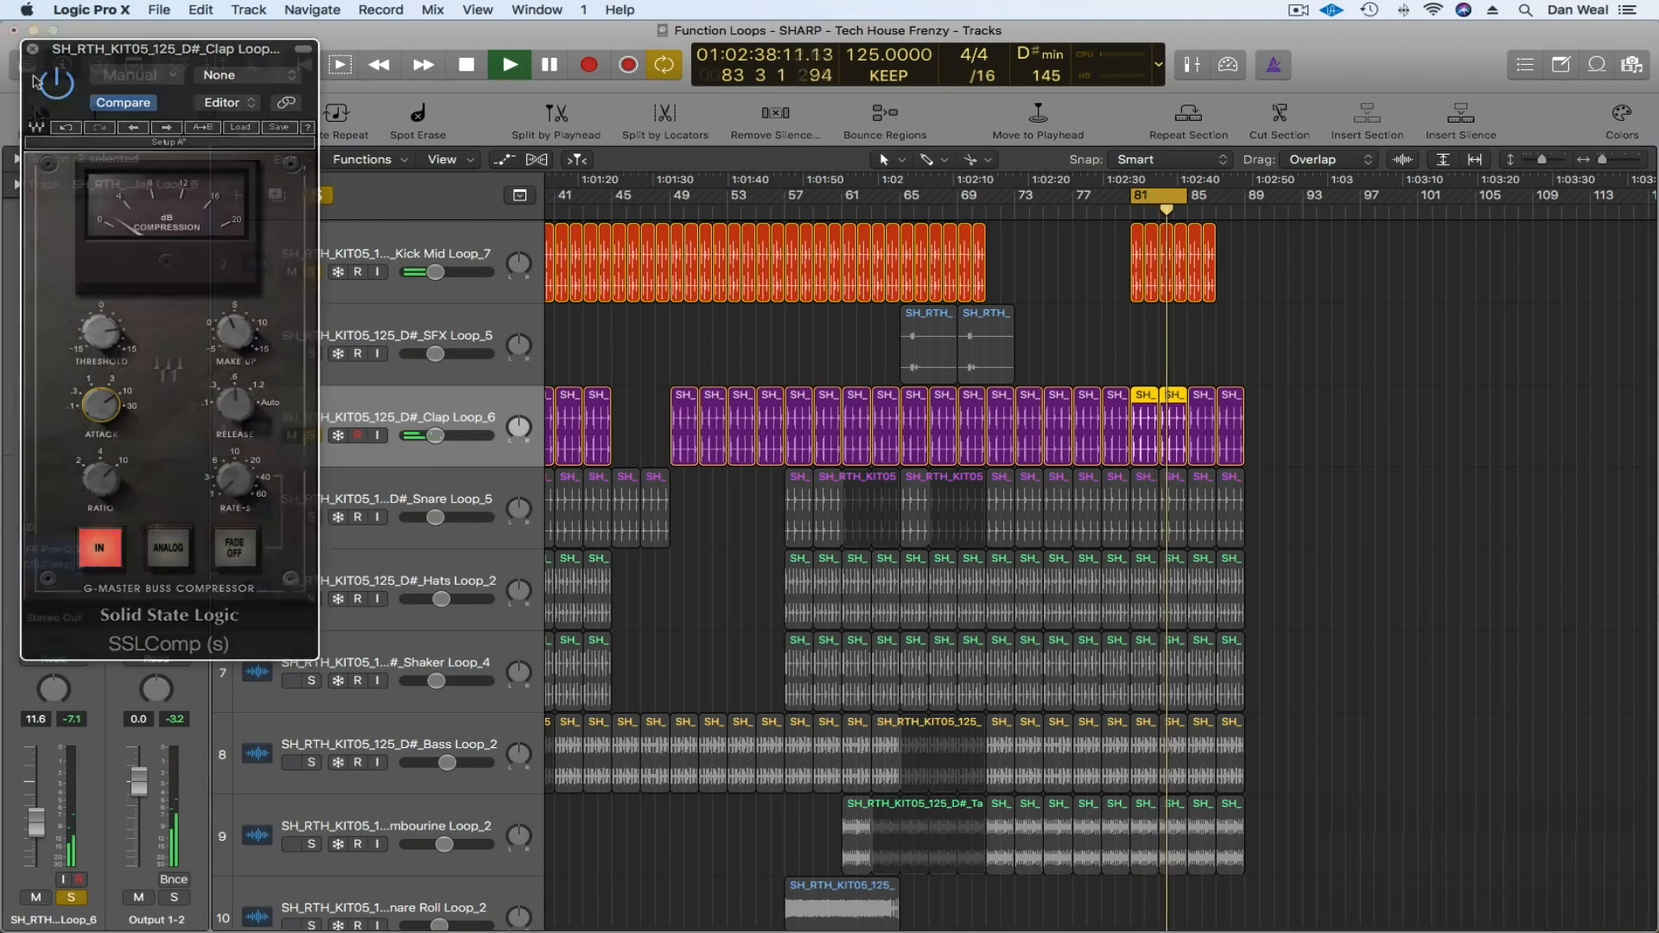
- Take the kick tracks out of solo and compare Clap Loop_6 with SSLComp bypassed and active
click(310, 274)
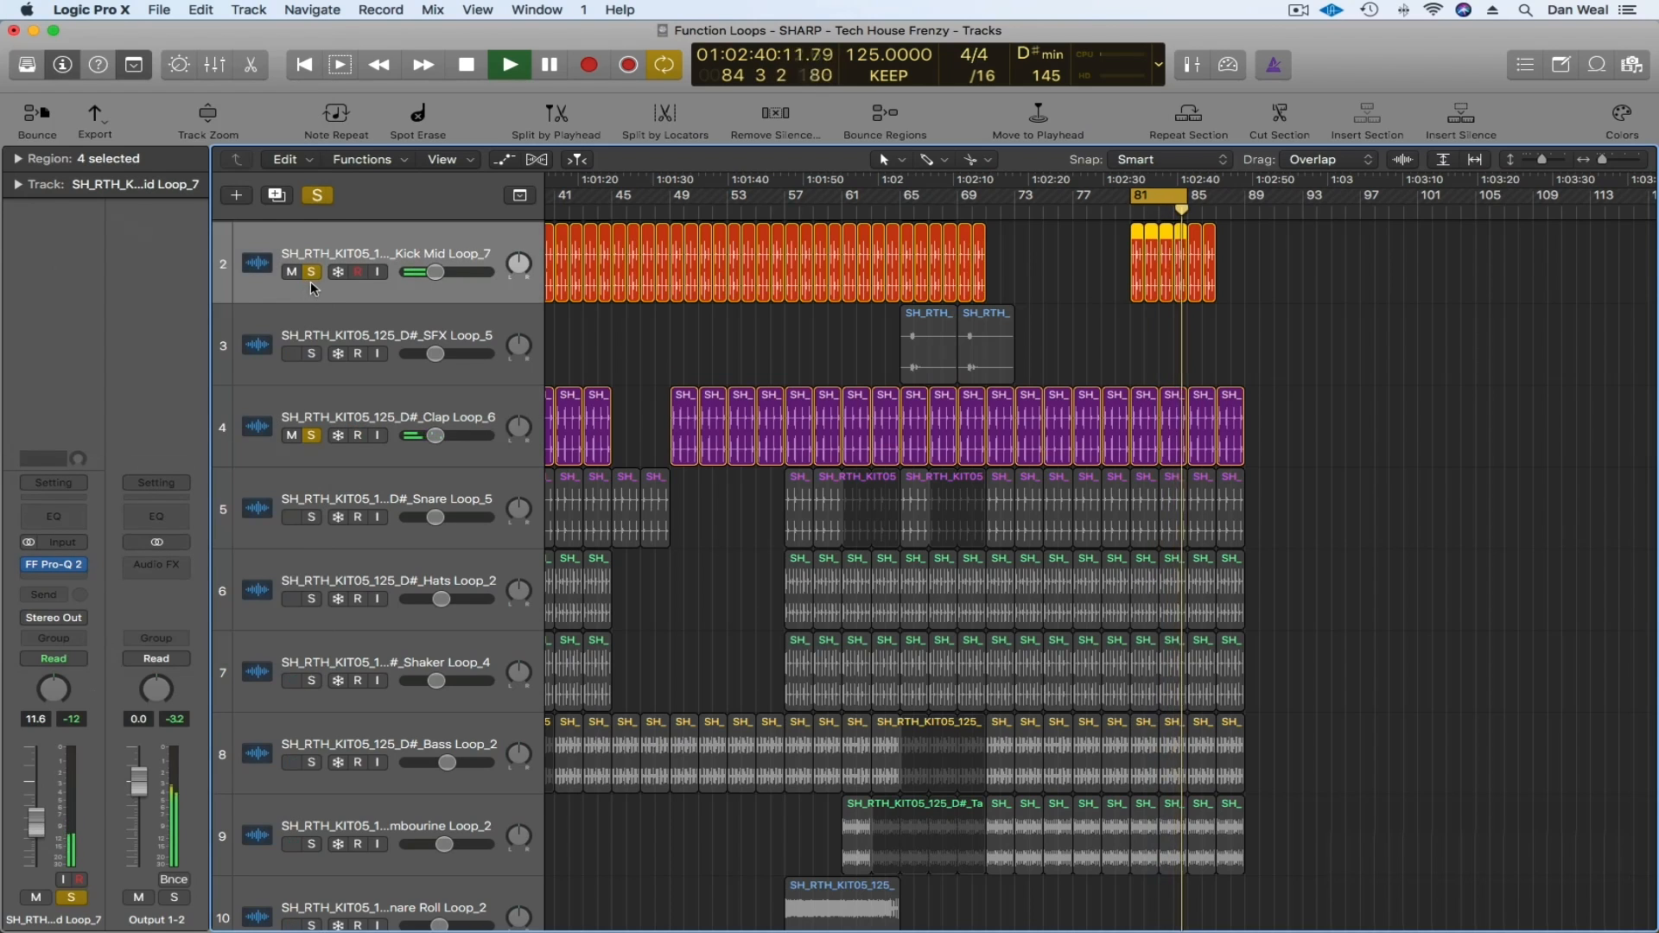
click(344, 406)
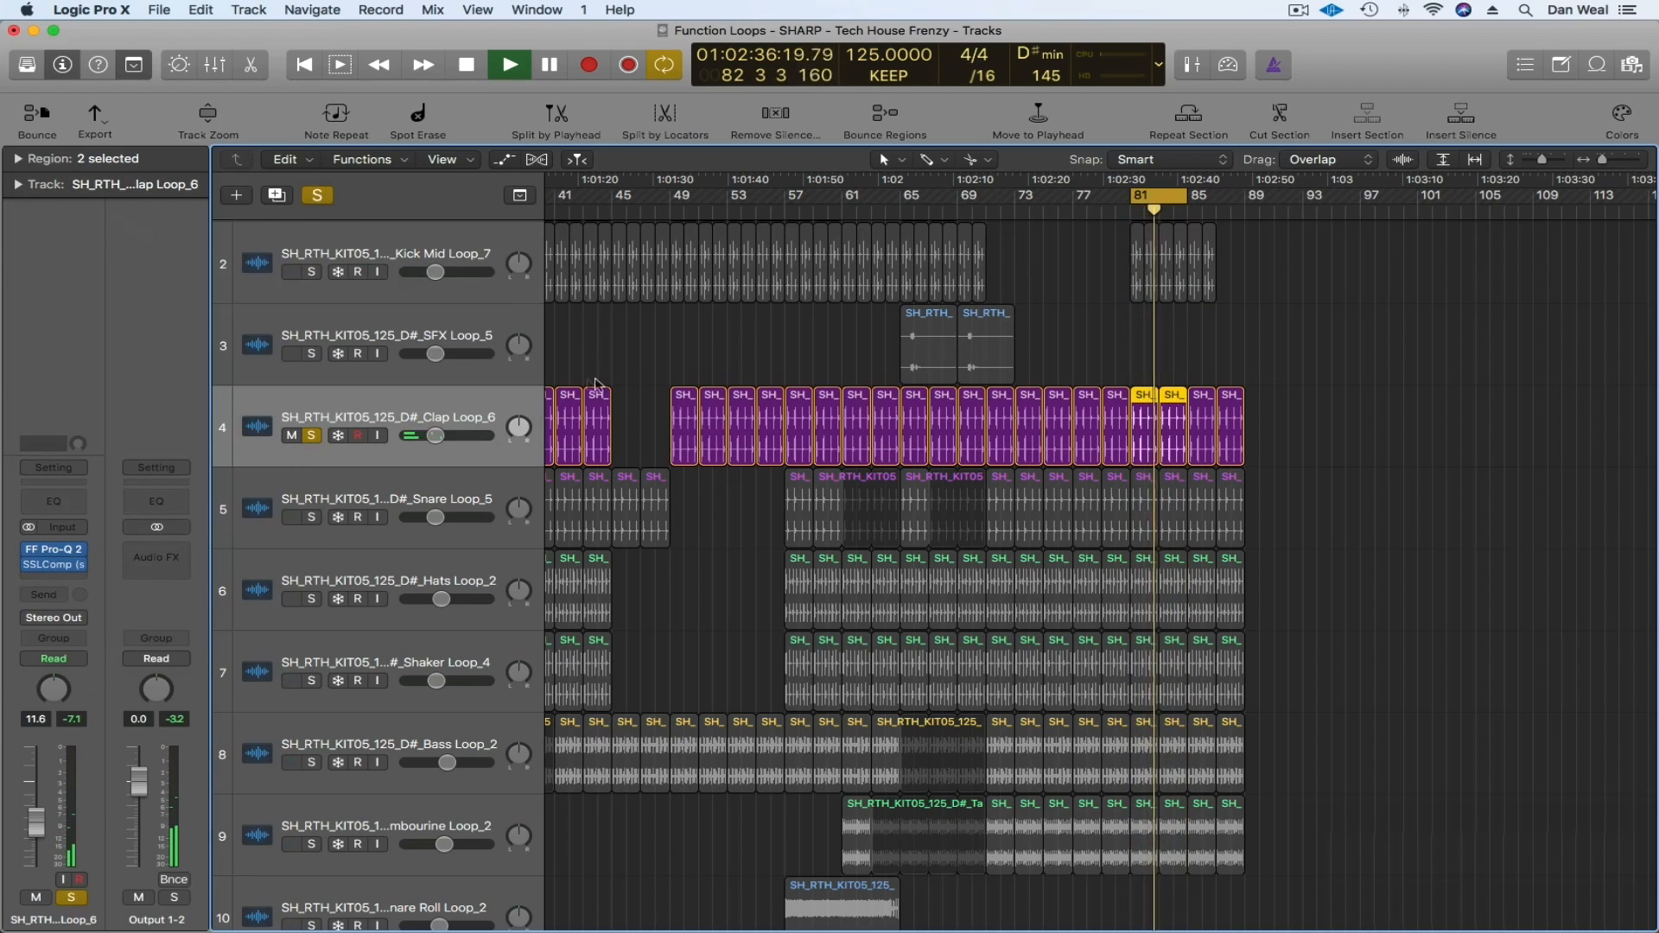
scroll(596, 382, up, 2)
mouse_move(50, 568)
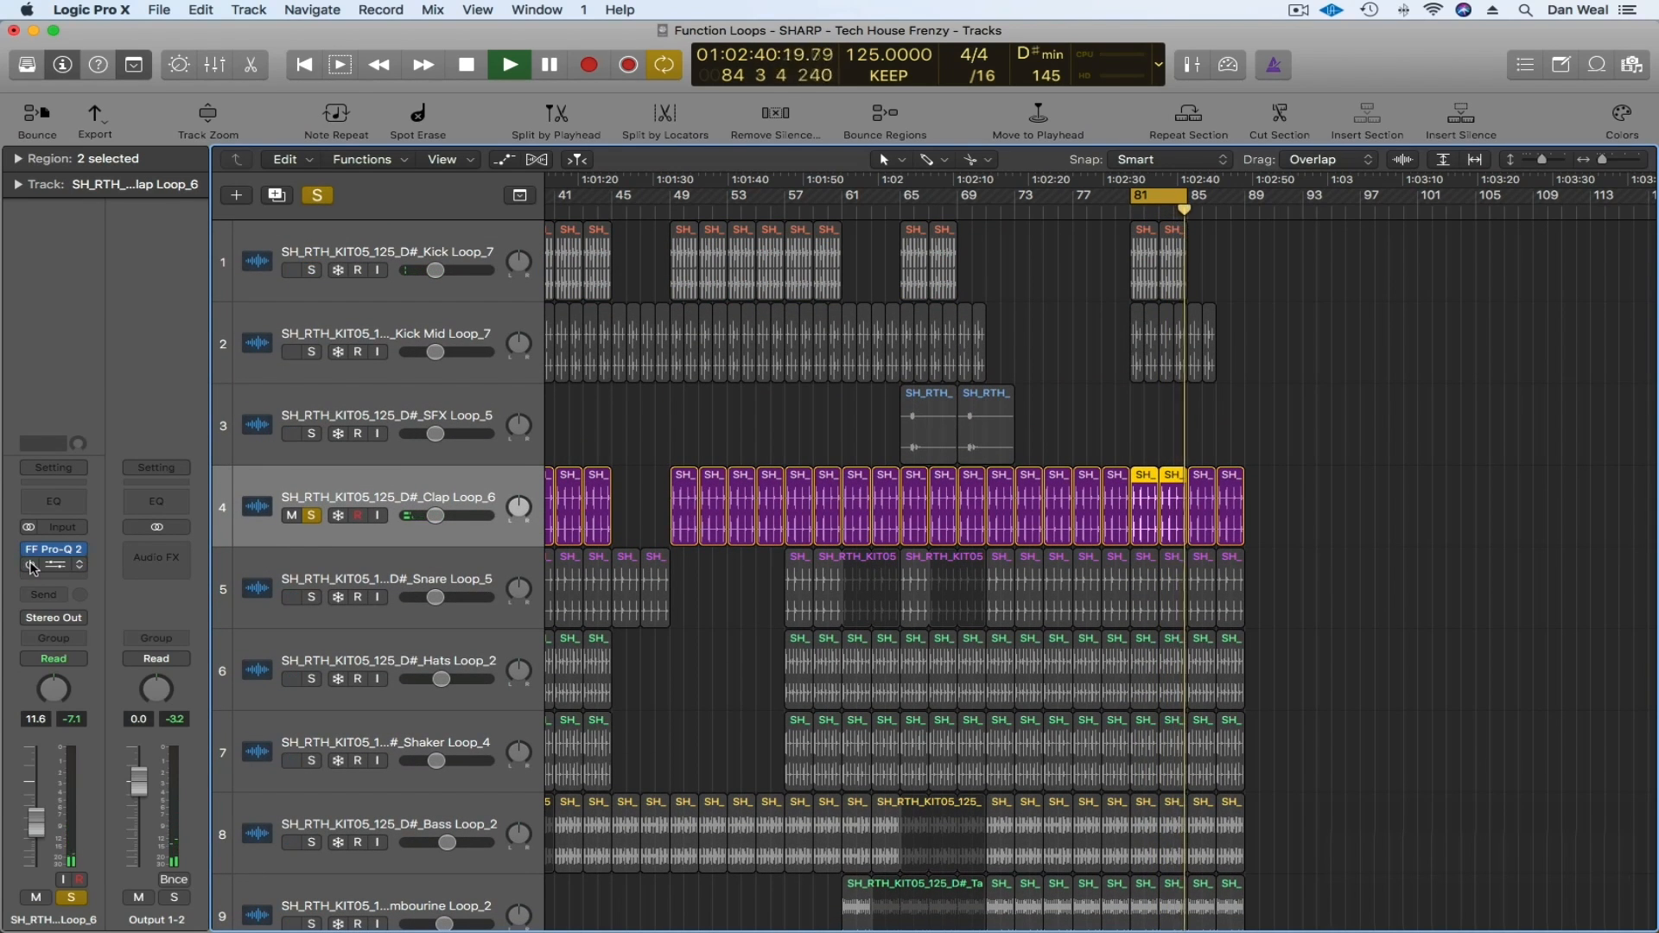
click(31, 567)
- Add Snare Loop_5 to the soloed tracks and insert a stereo FF Pro-Q 2 on it
scroll(544, 566, down, 1)
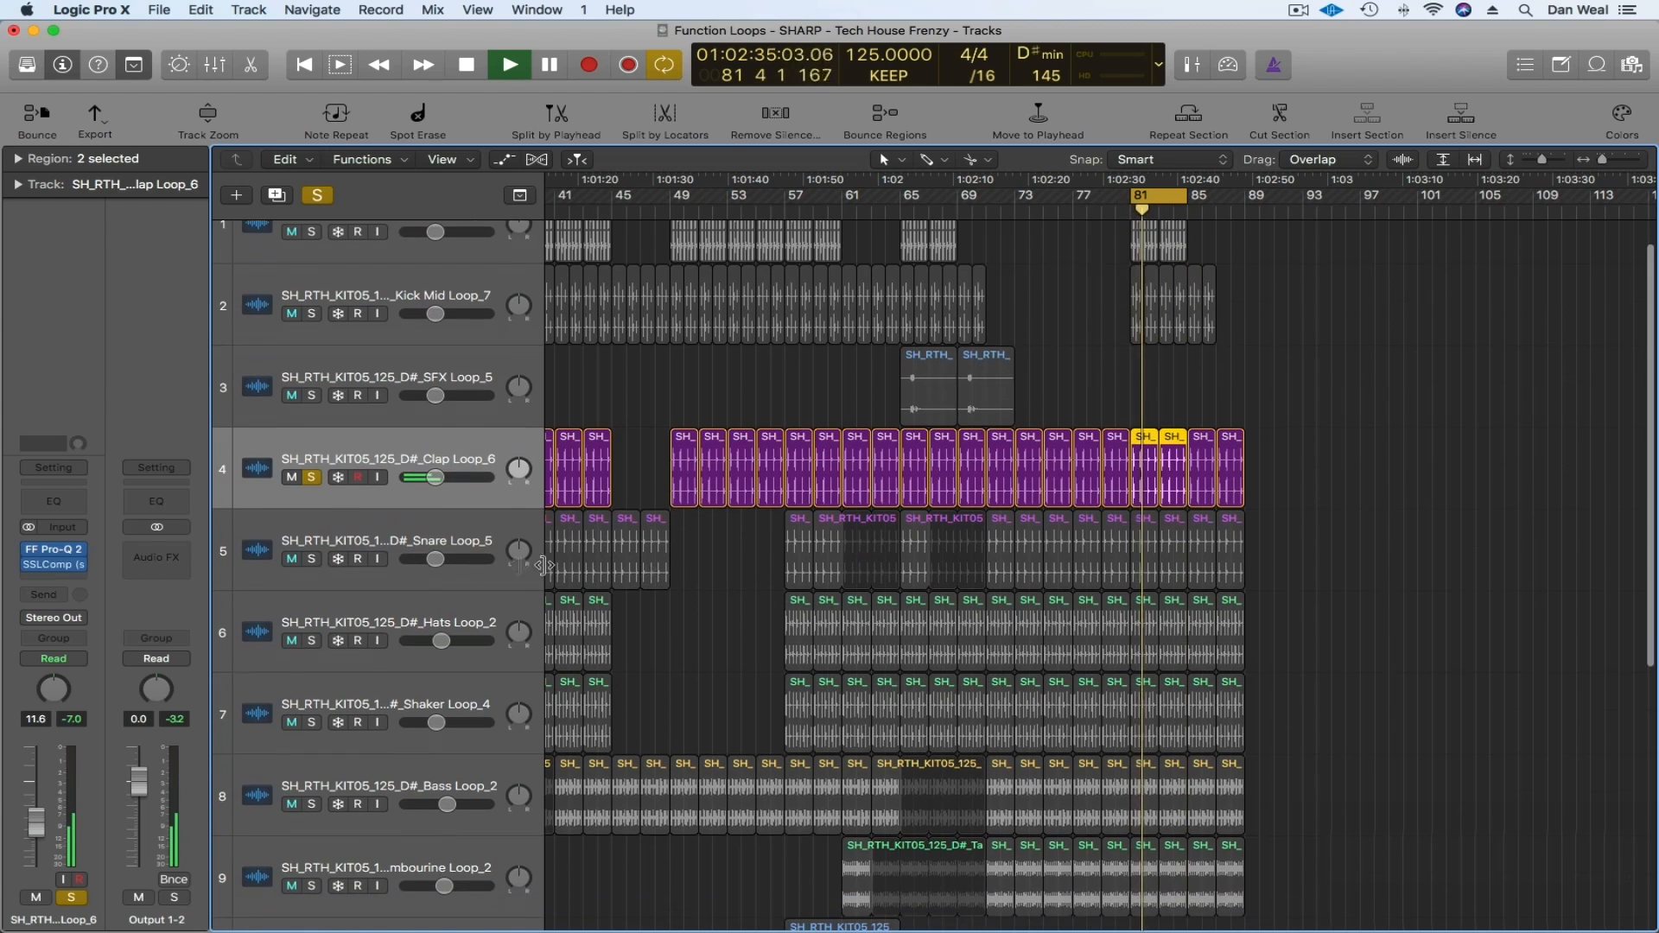
click(312, 559)
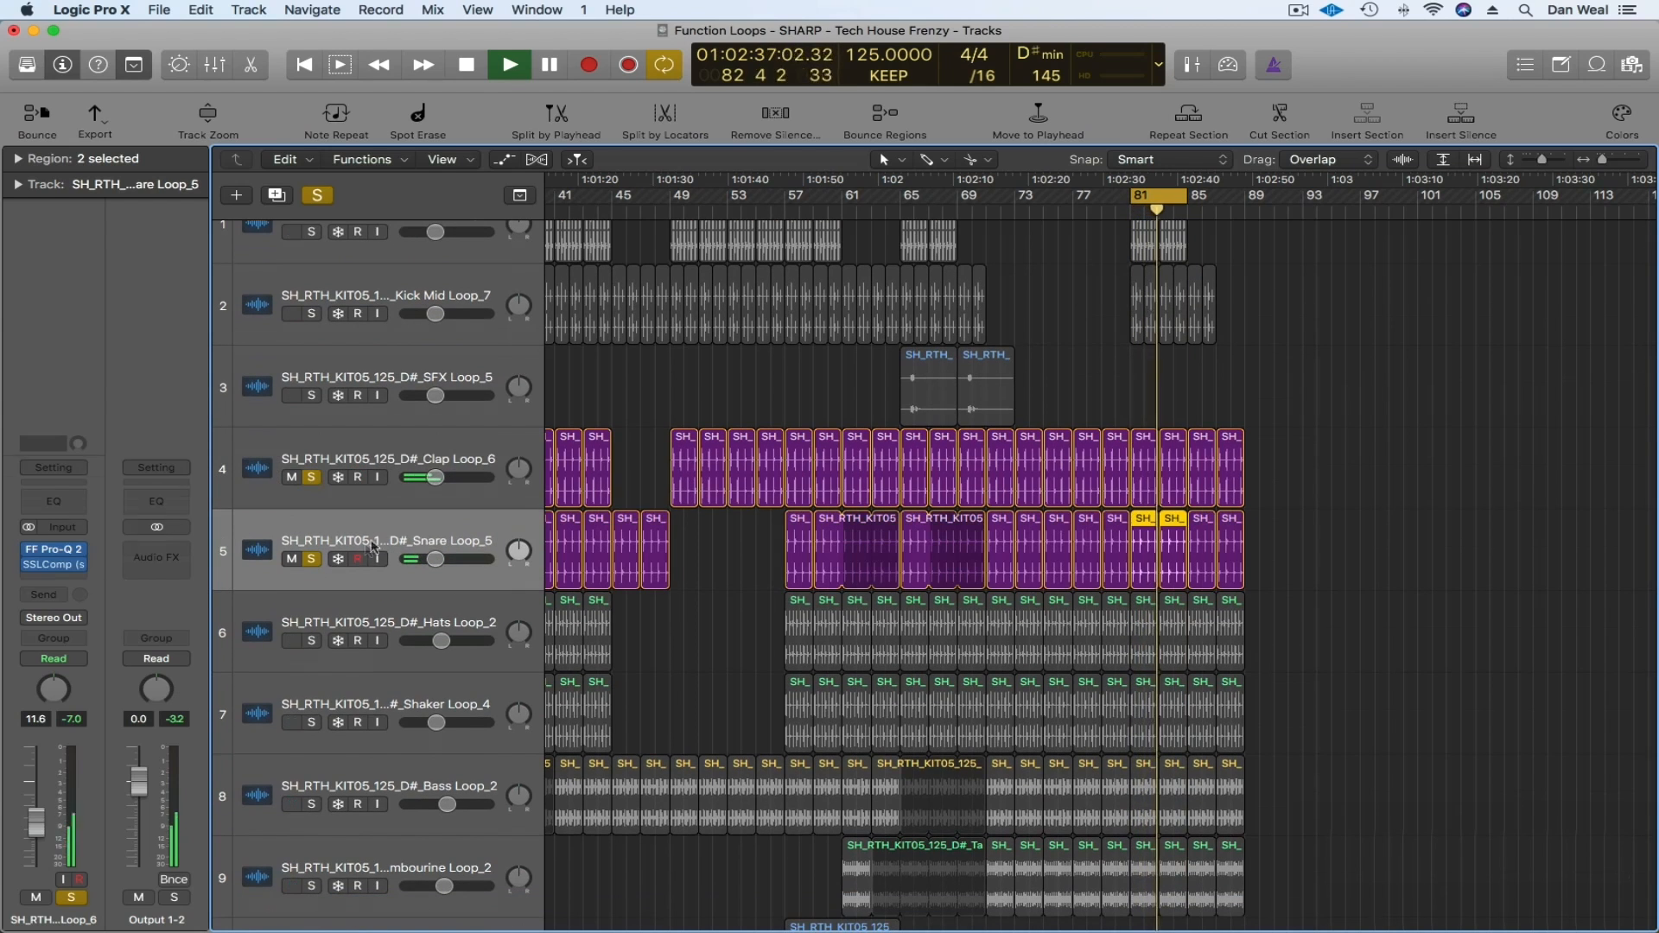
click(77, 579)
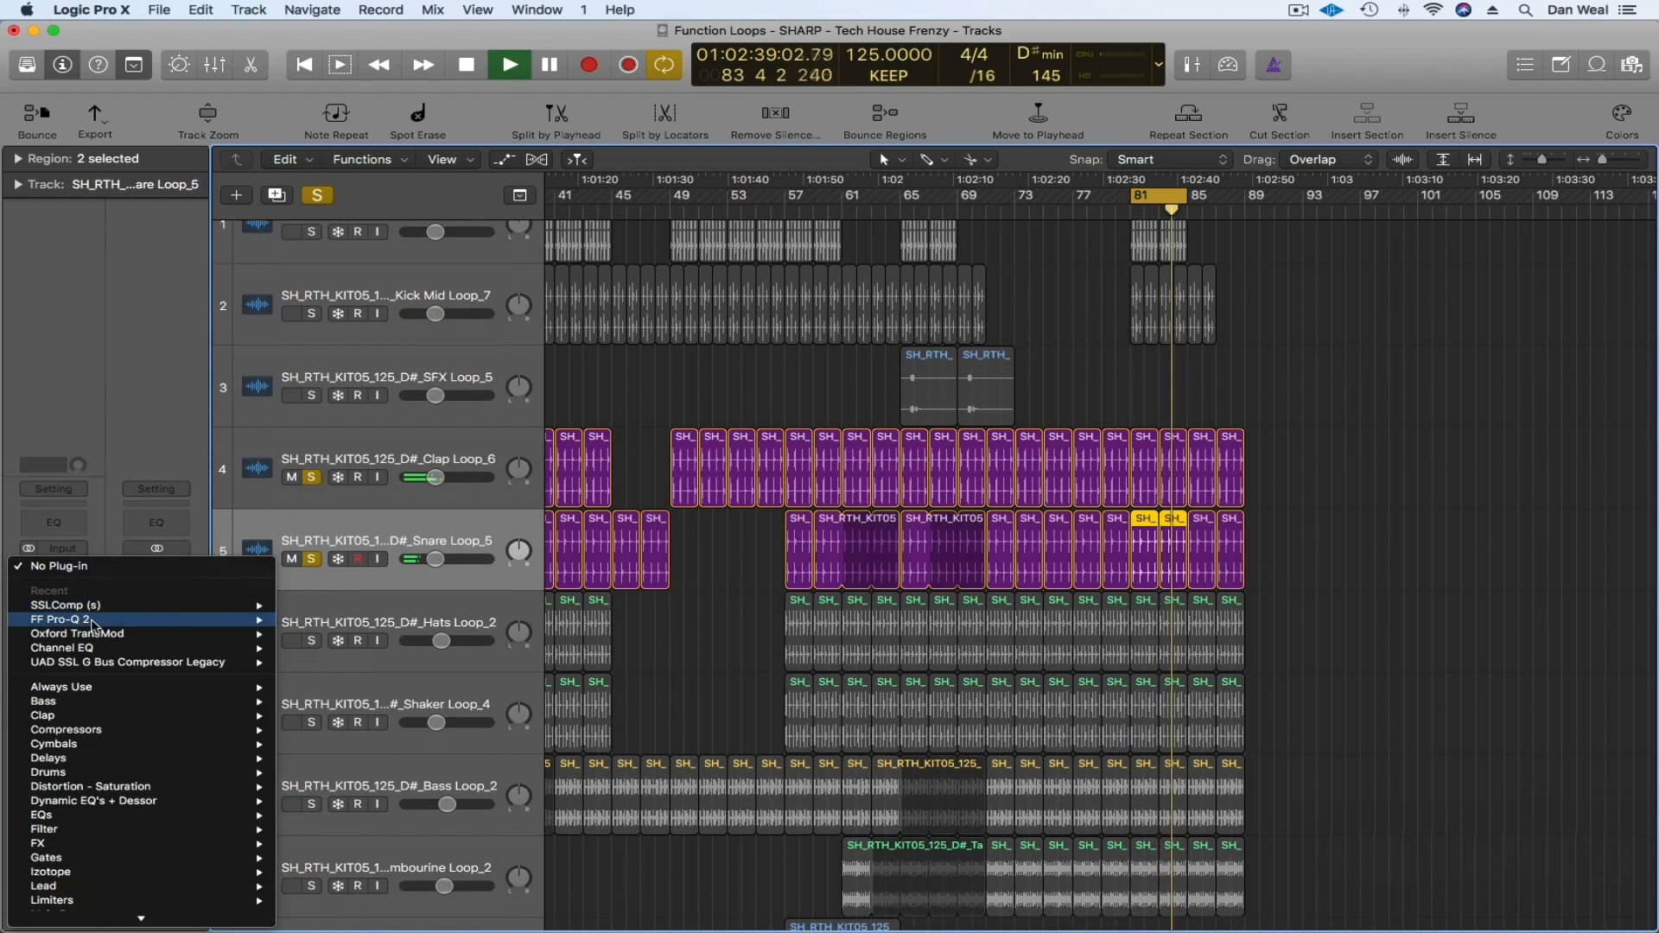
mouse_move(173, 605)
click(327, 625)
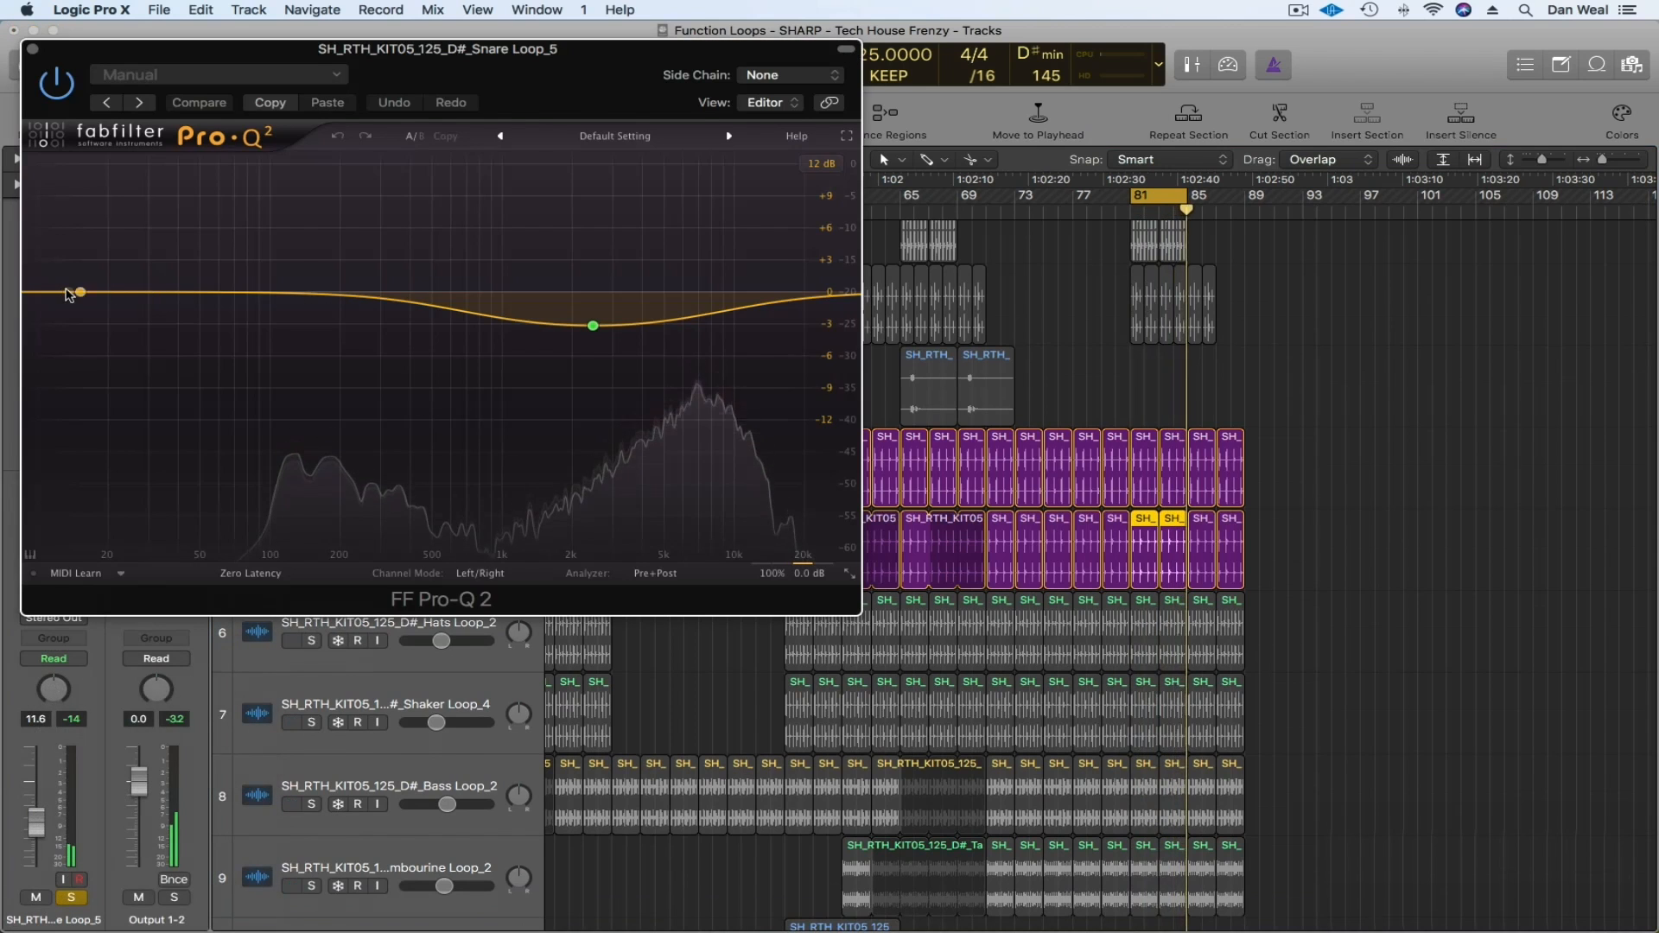
- Add a low cut just below 100 Hz to the snare EQ and move the default bell cut to about 7057 Hz
drag(71, 292, 264, 308)
right_click(588, 327)
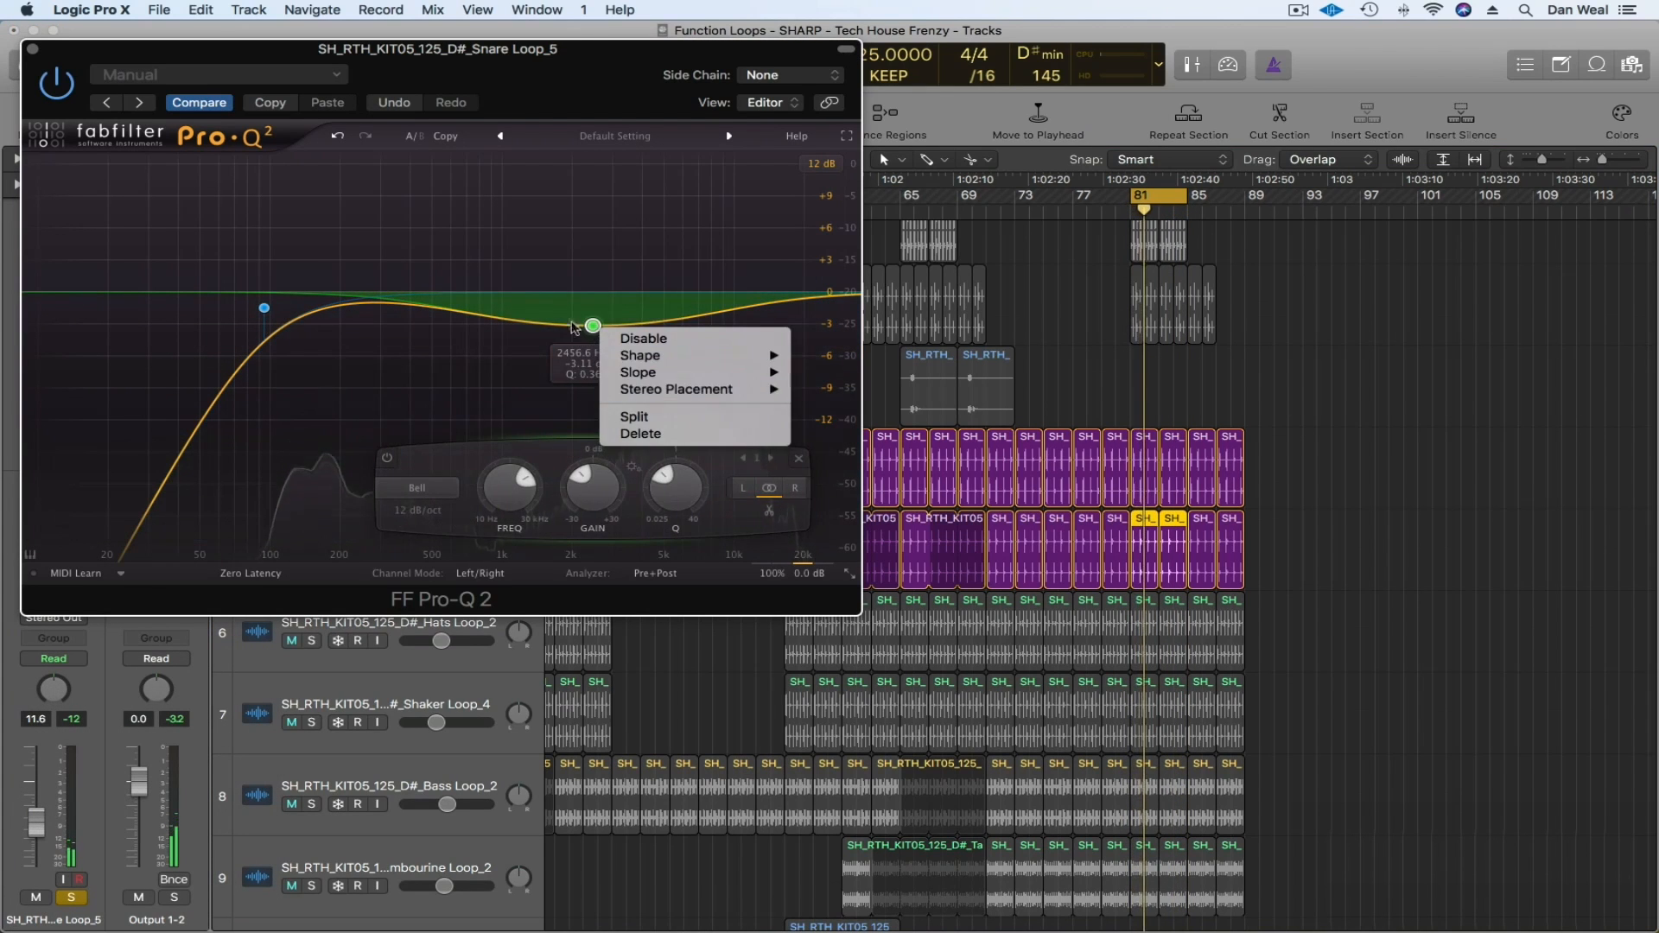
click(593, 326)
drag(593, 326, 700, 342)
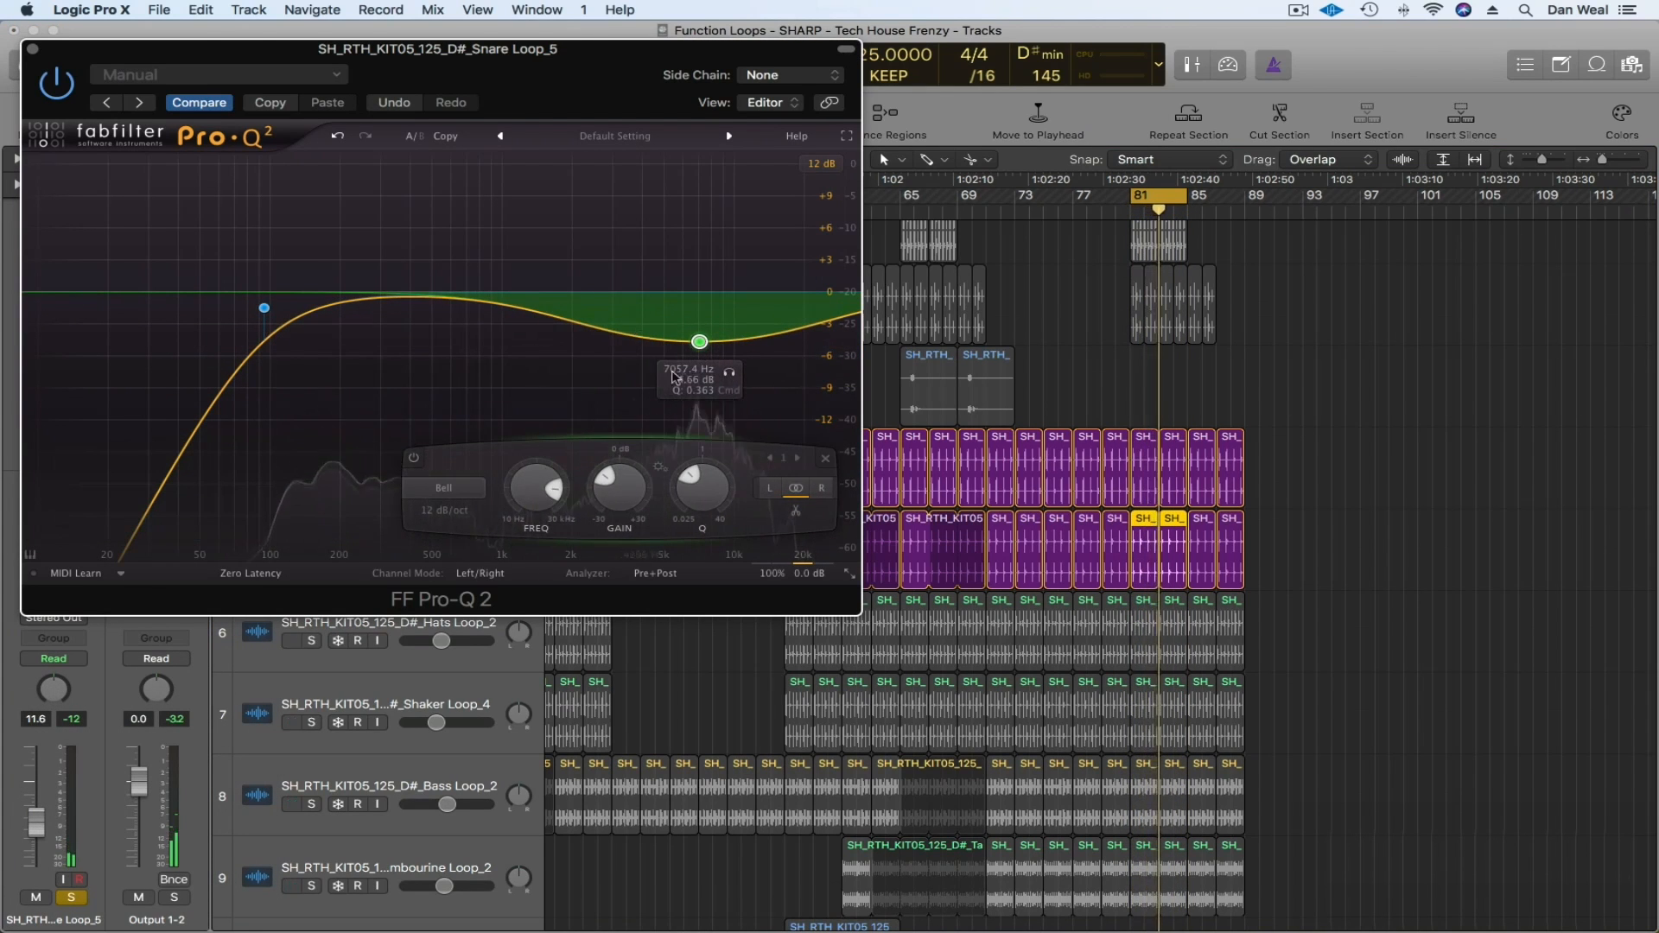
click(33, 49)
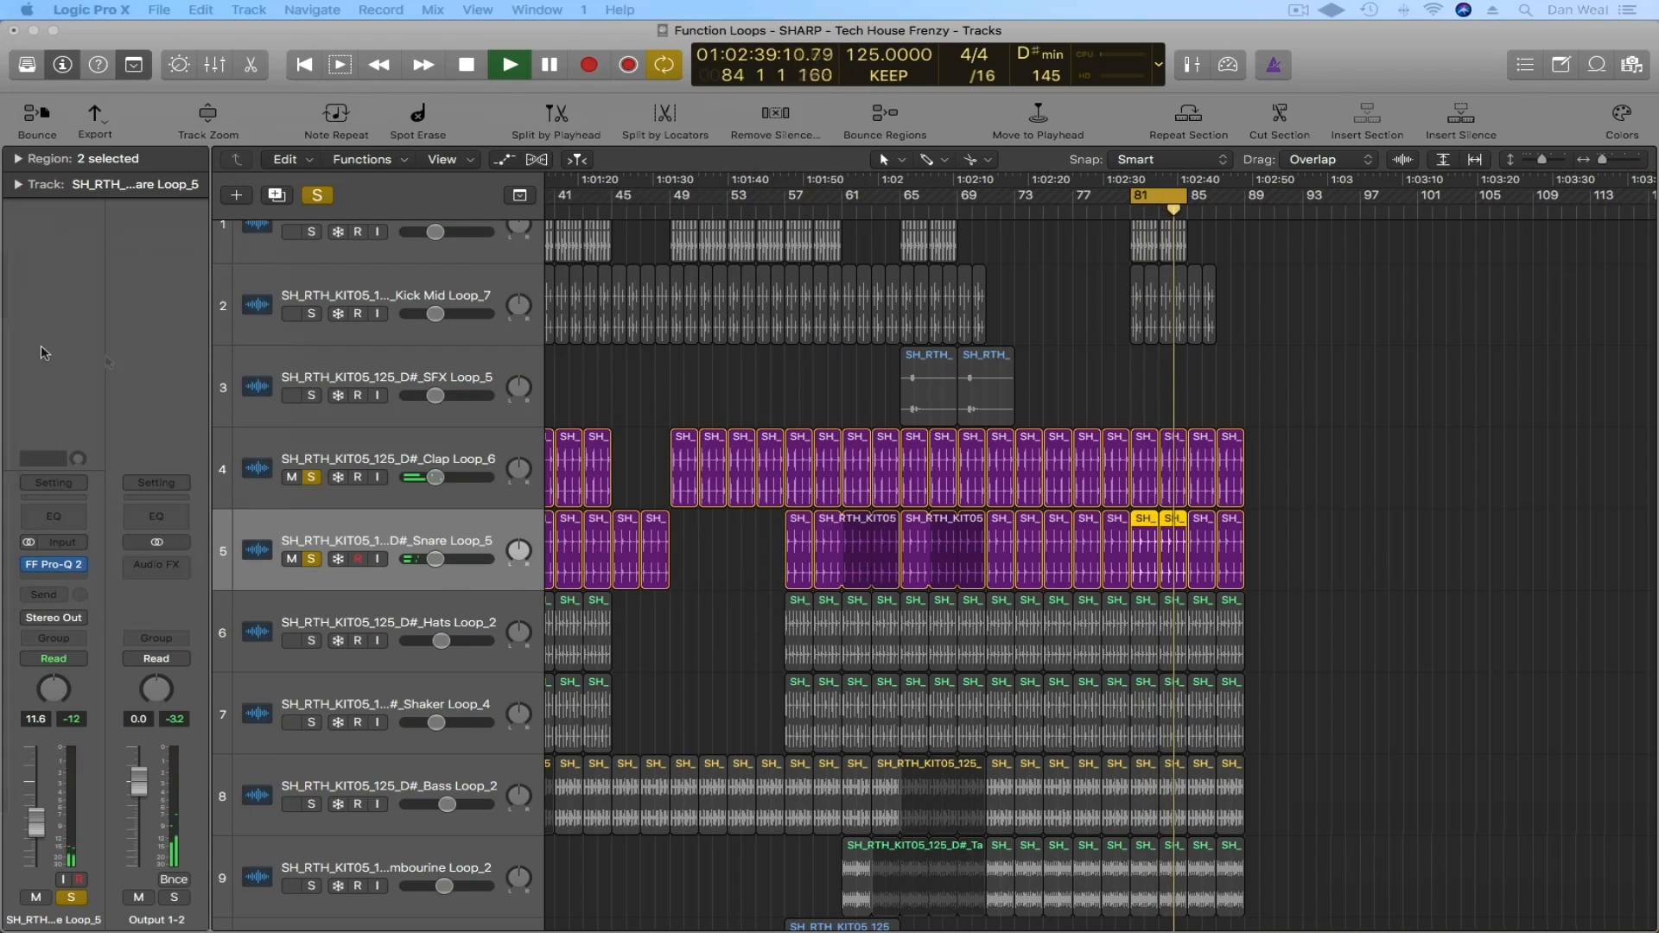
- Solo both kick tracks with the clap and snare, and pull the snare EQ's bell near 7 kHz down into a cut
click(410, 454)
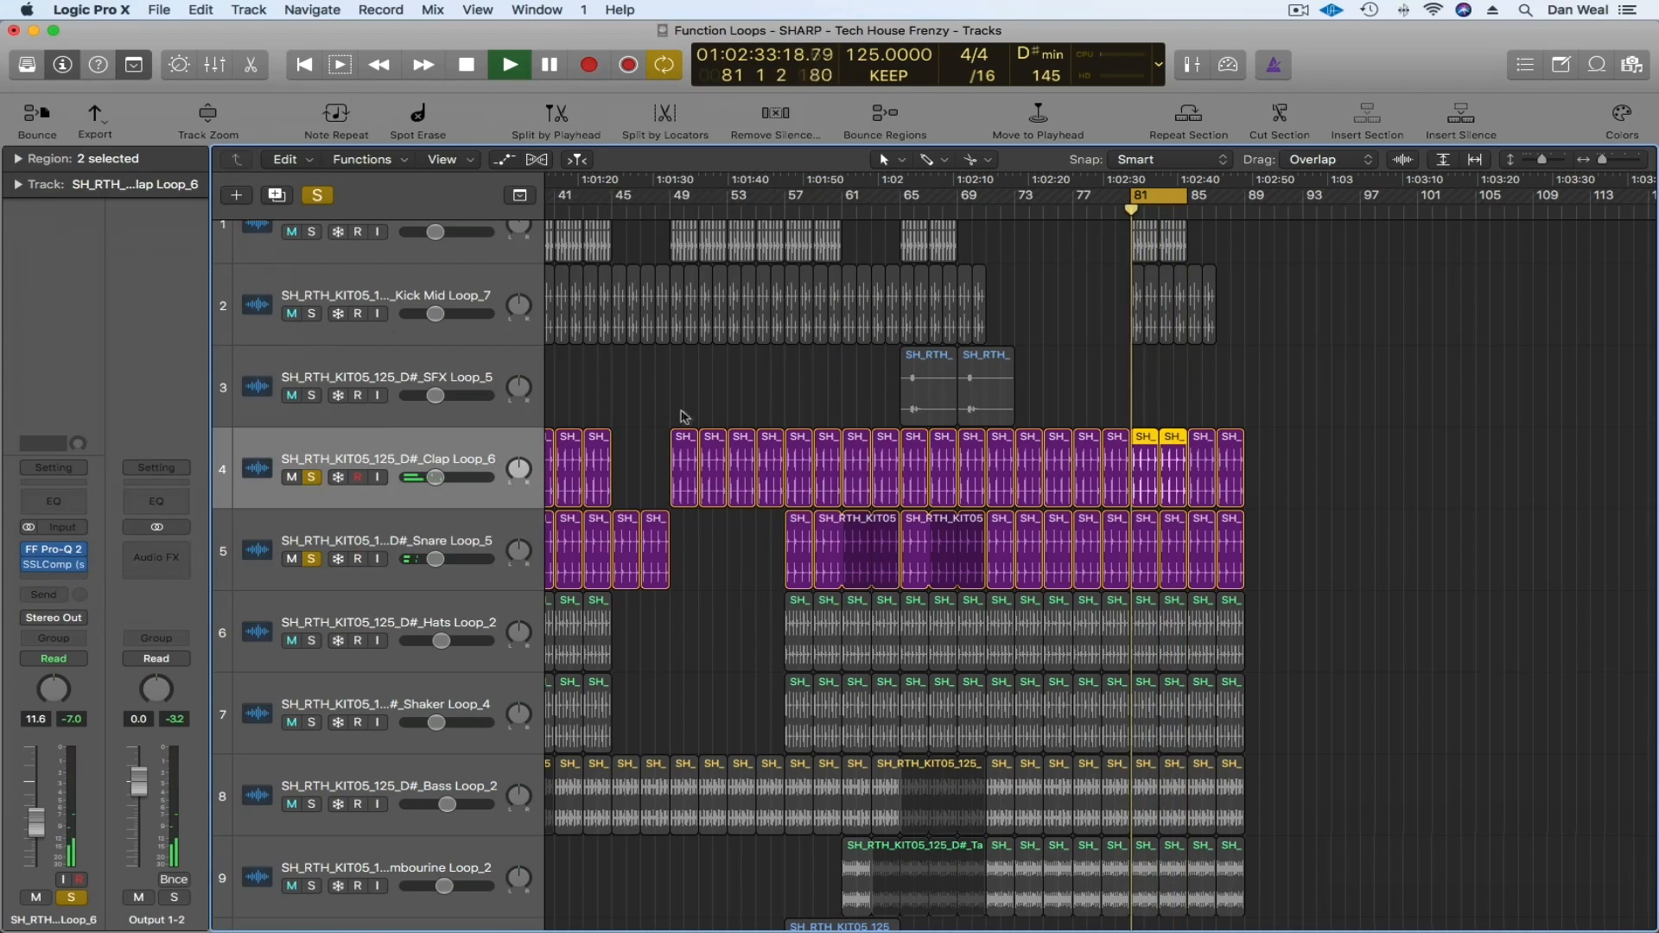
scroll(329, 337, up, 2)
click(311, 270)
click(311, 352)
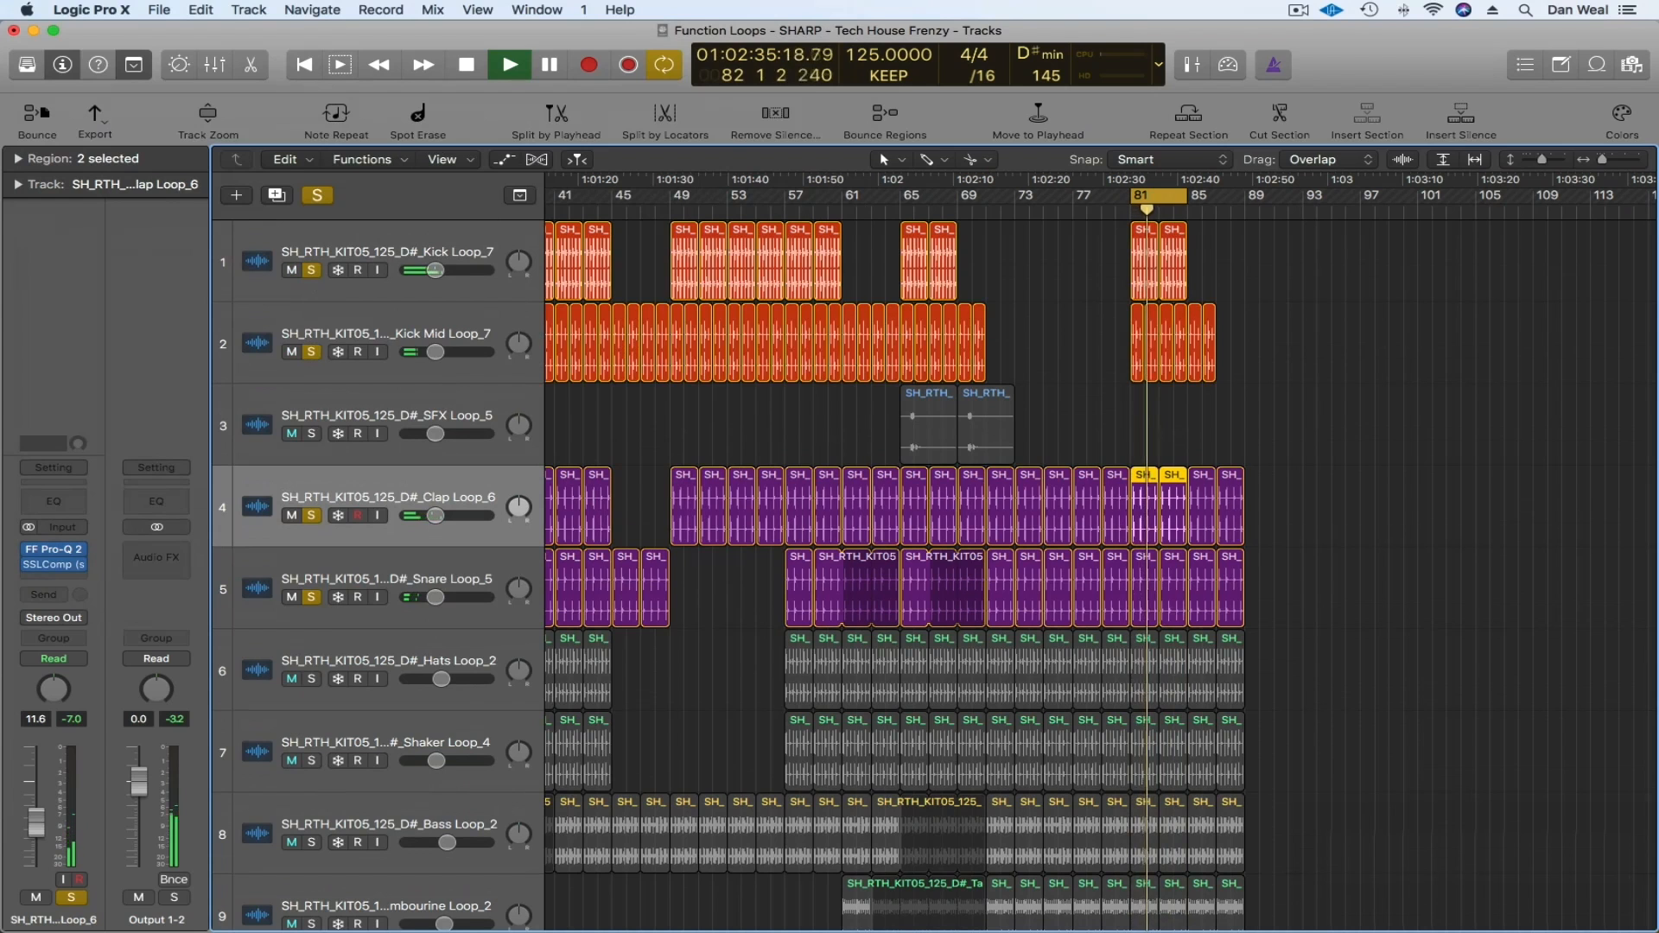
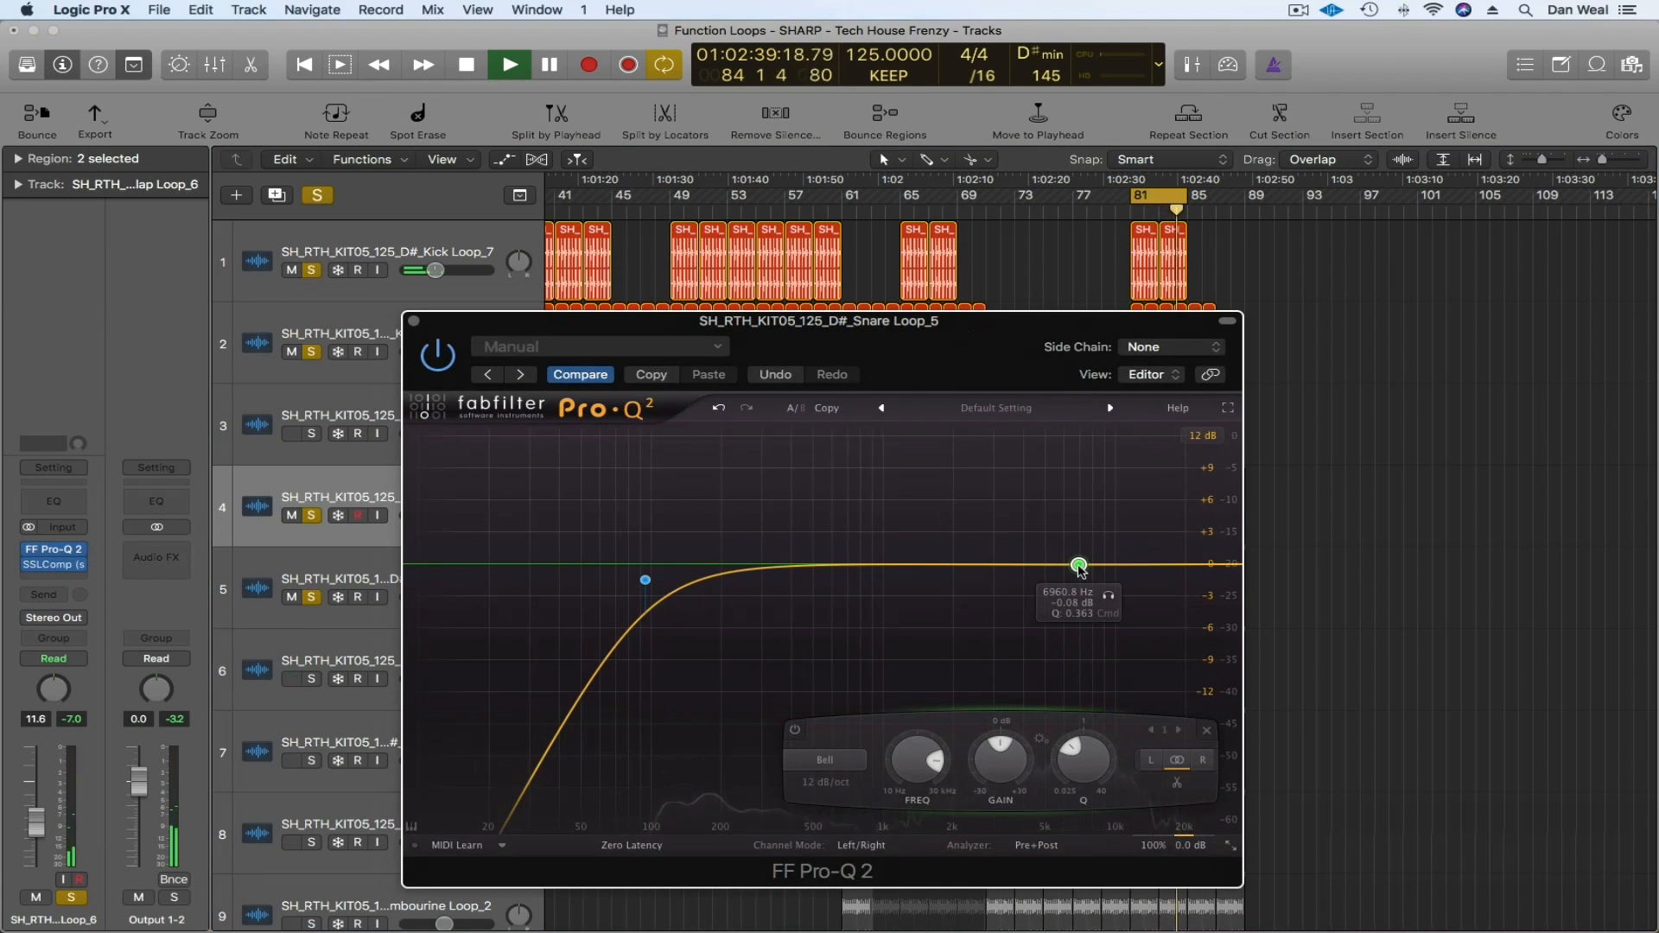
drag(1076, 564, 1073, 614)
click(414, 321)
- Clear all solos to hear the full mix, audition Snare Loop_5 with Clap Loop_6 soloed, and release both solos
alt+click(314, 601)
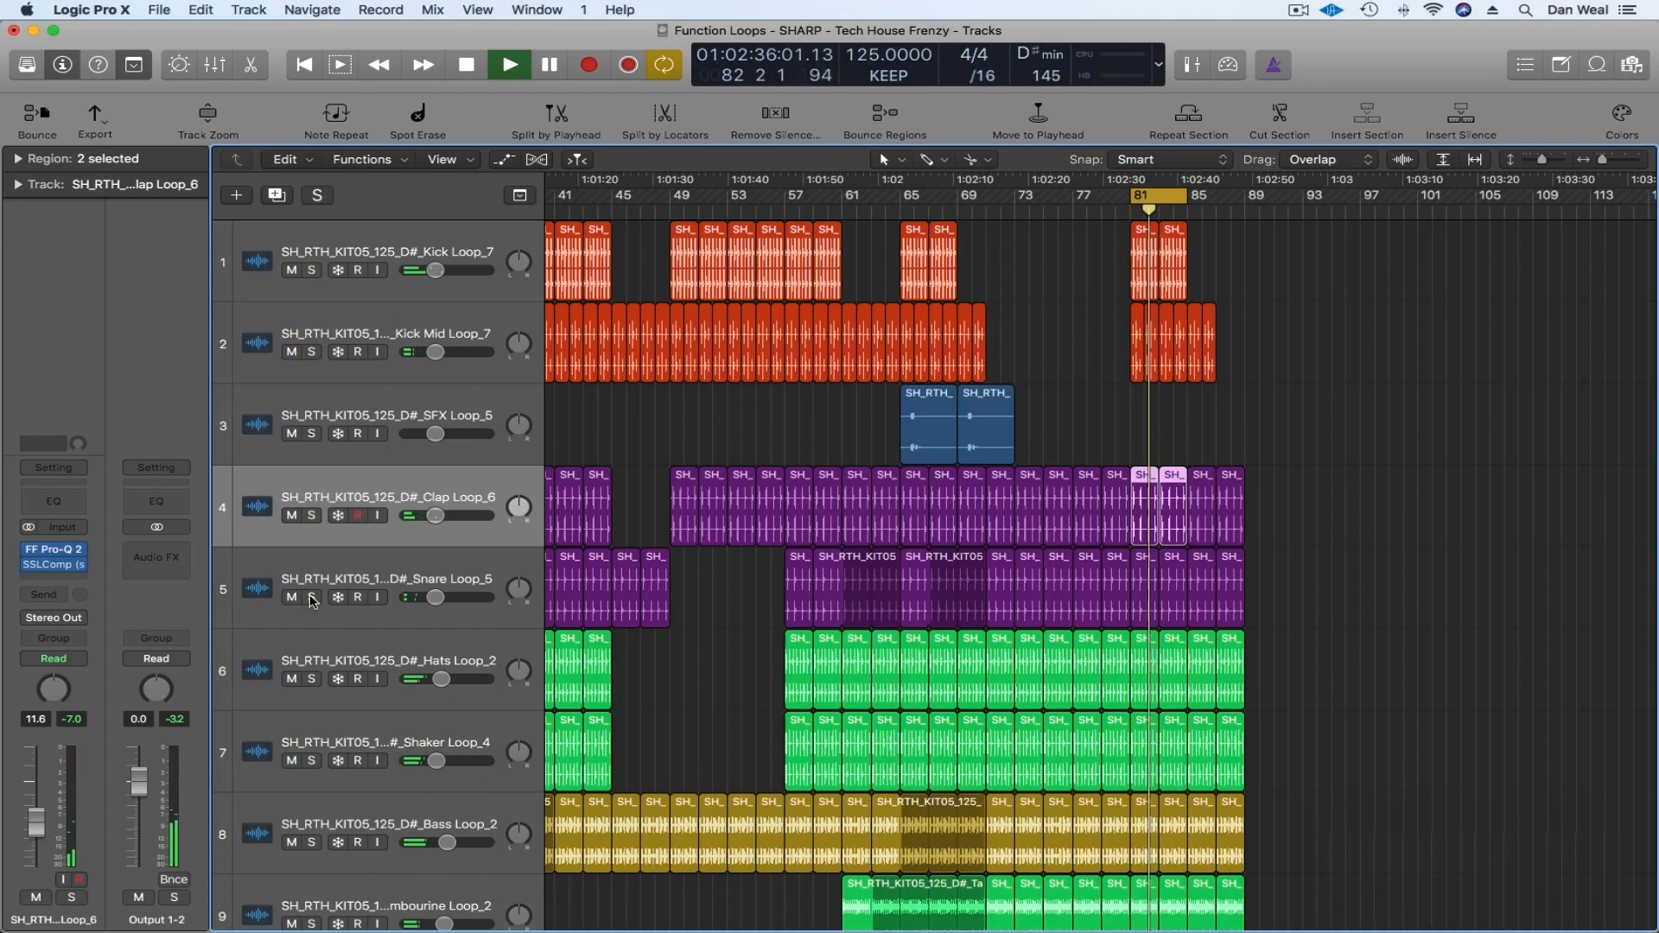
click(314, 600)
click(315, 518)
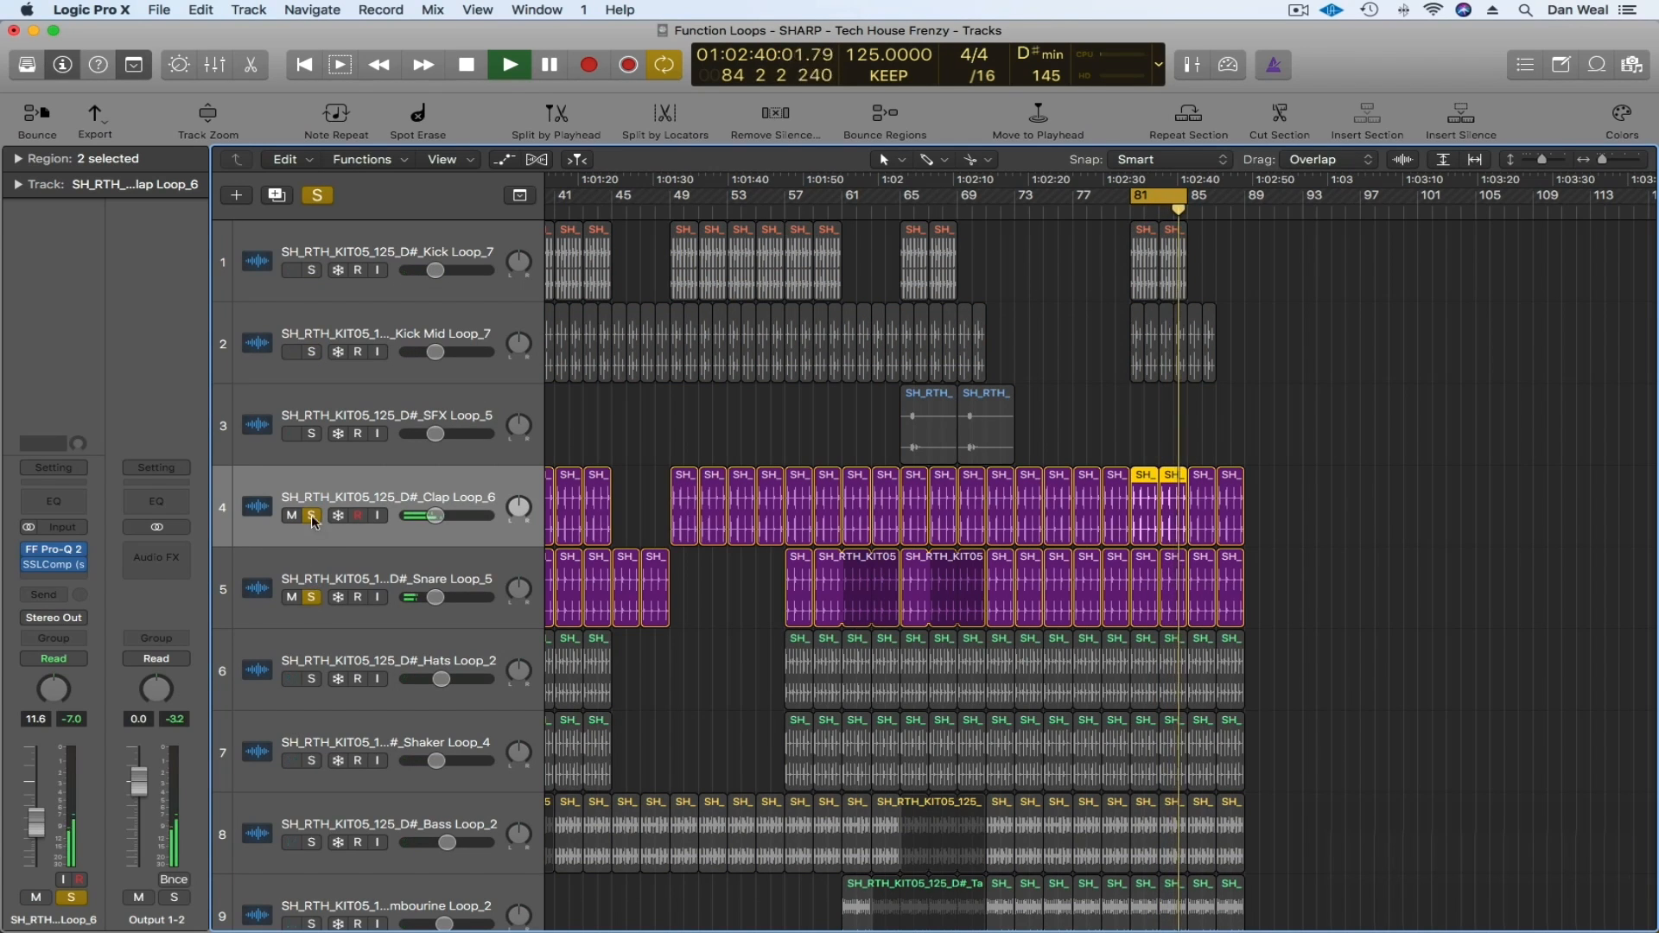
click(313, 596)
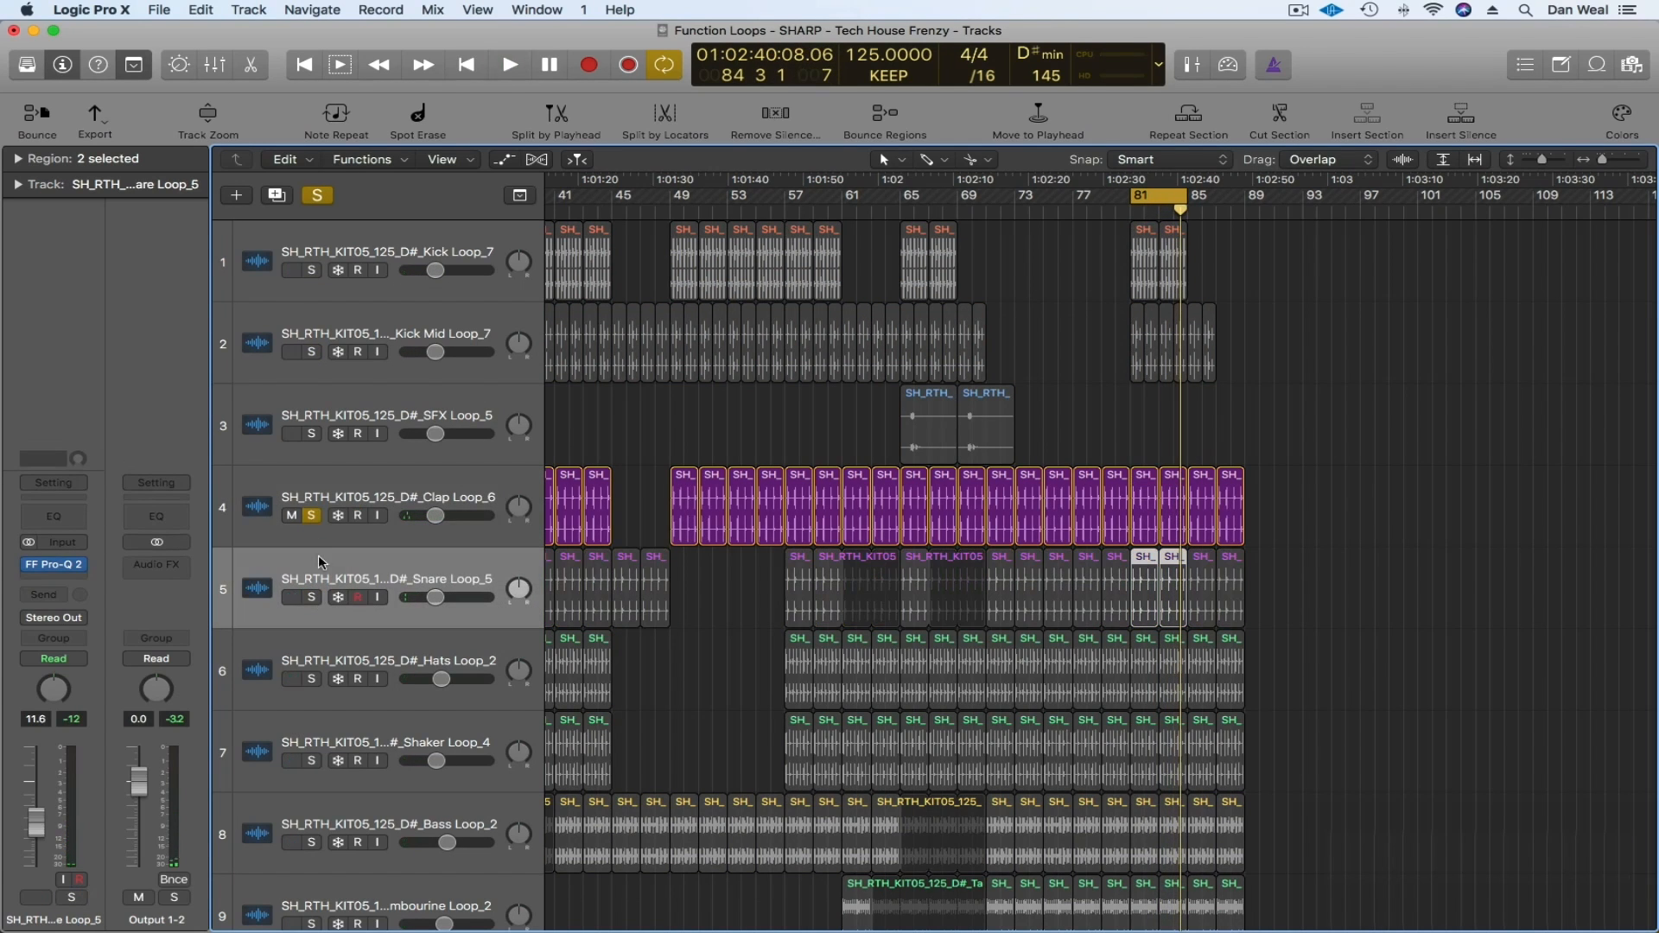
click(313, 516)
- Solo Hats Loop_2 during playback and insert a stereo FF Pro-Q 2 on it
click(313, 680)
key(space)
scroll(707, 682, down, 1)
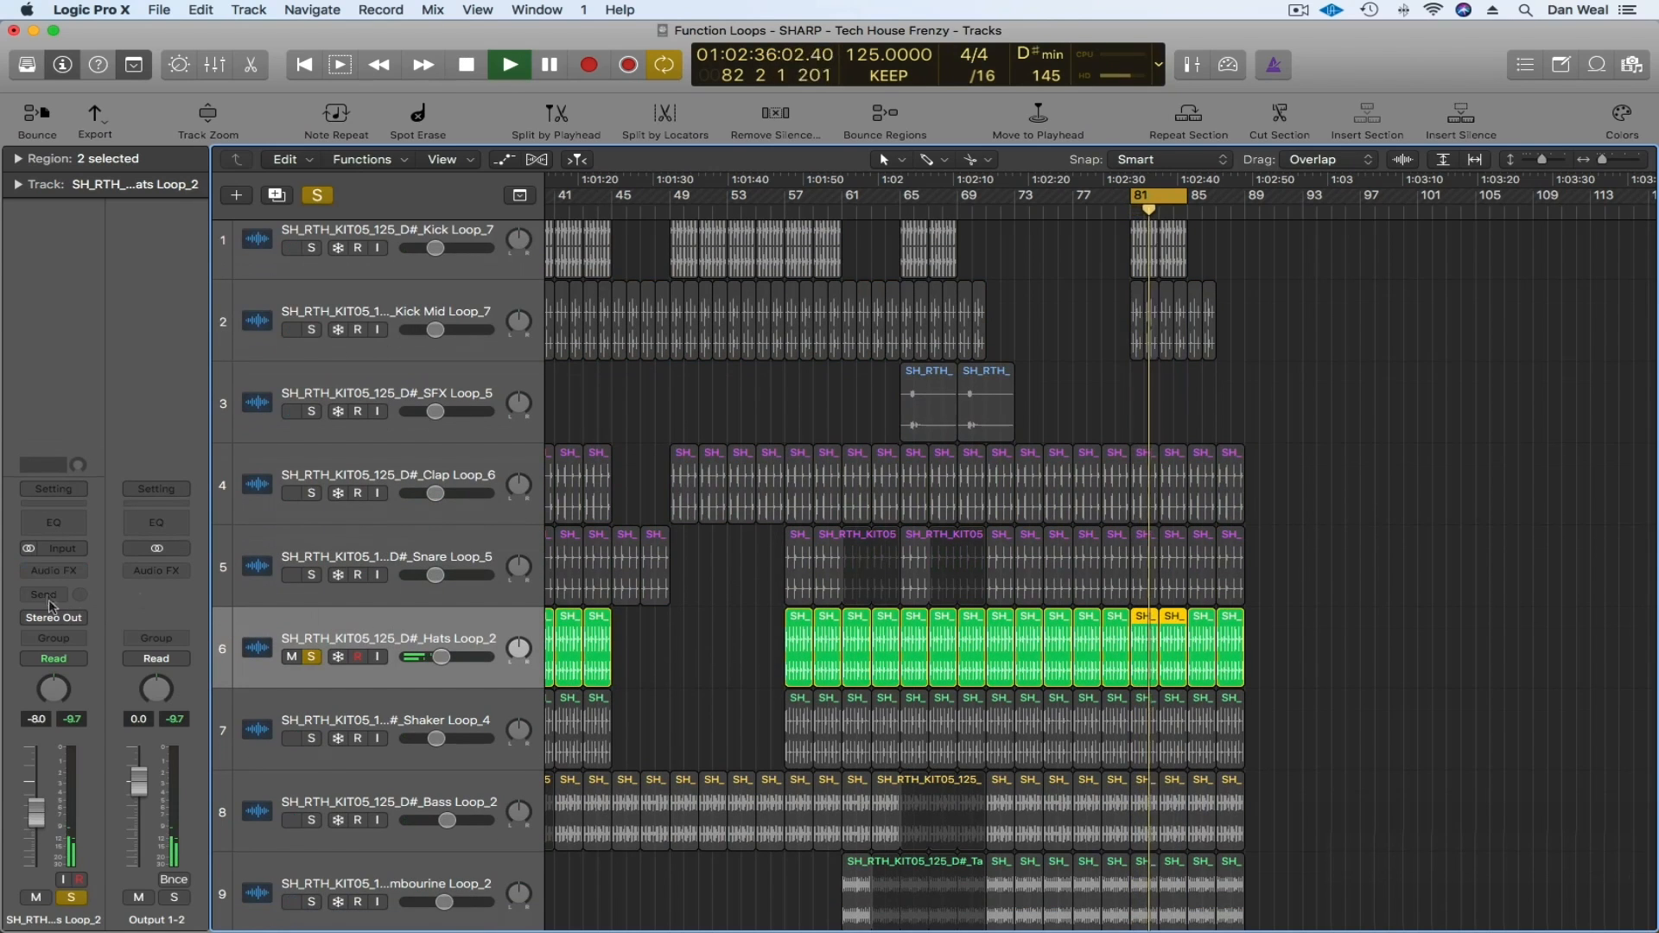
click(54, 570)
mouse_move(172, 605)
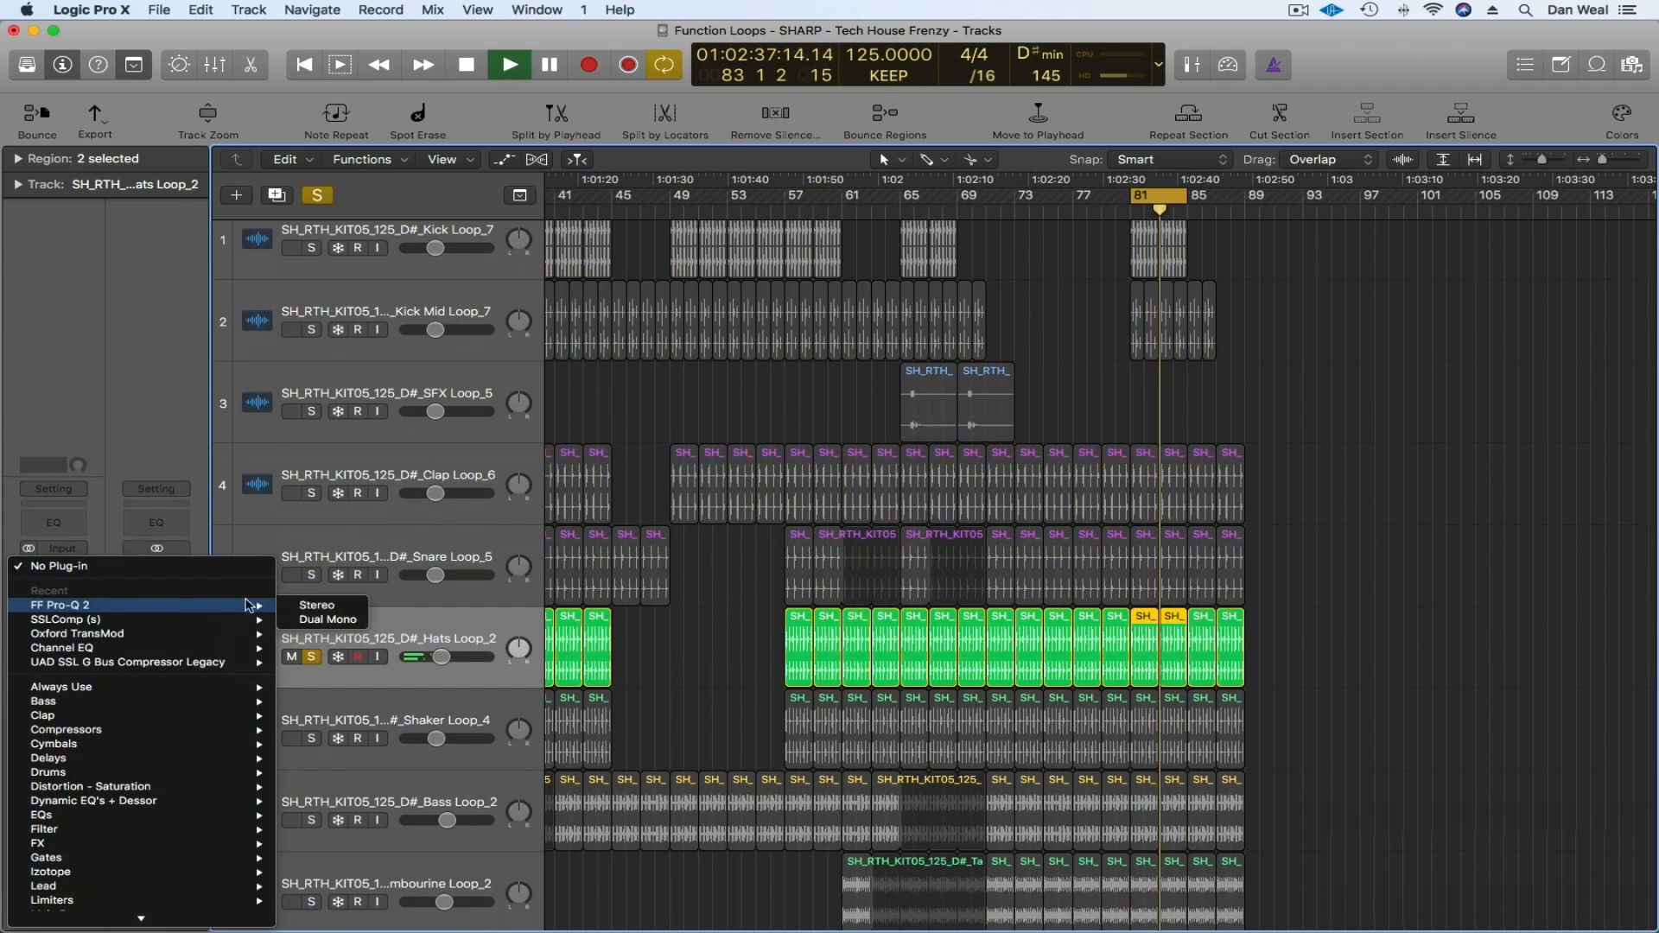
click(347, 610)
- Add a low cut at about 287 Hz to the hats EQ and delete its default band
drag(66, 293, 377, 299)
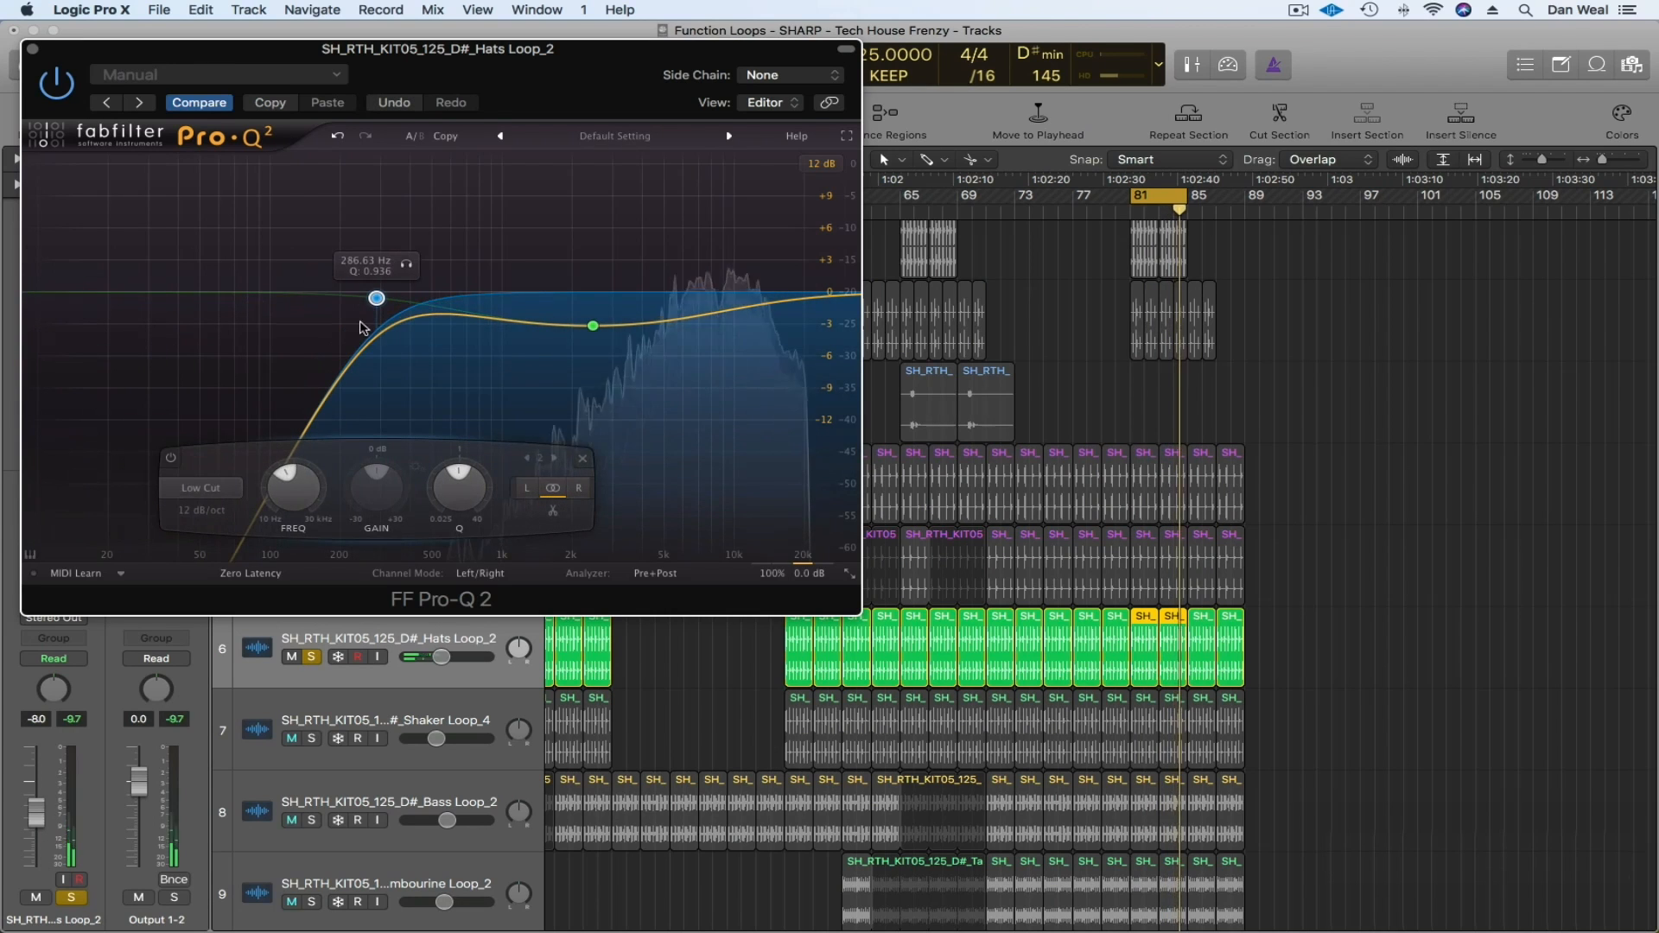
right_click(592, 326)
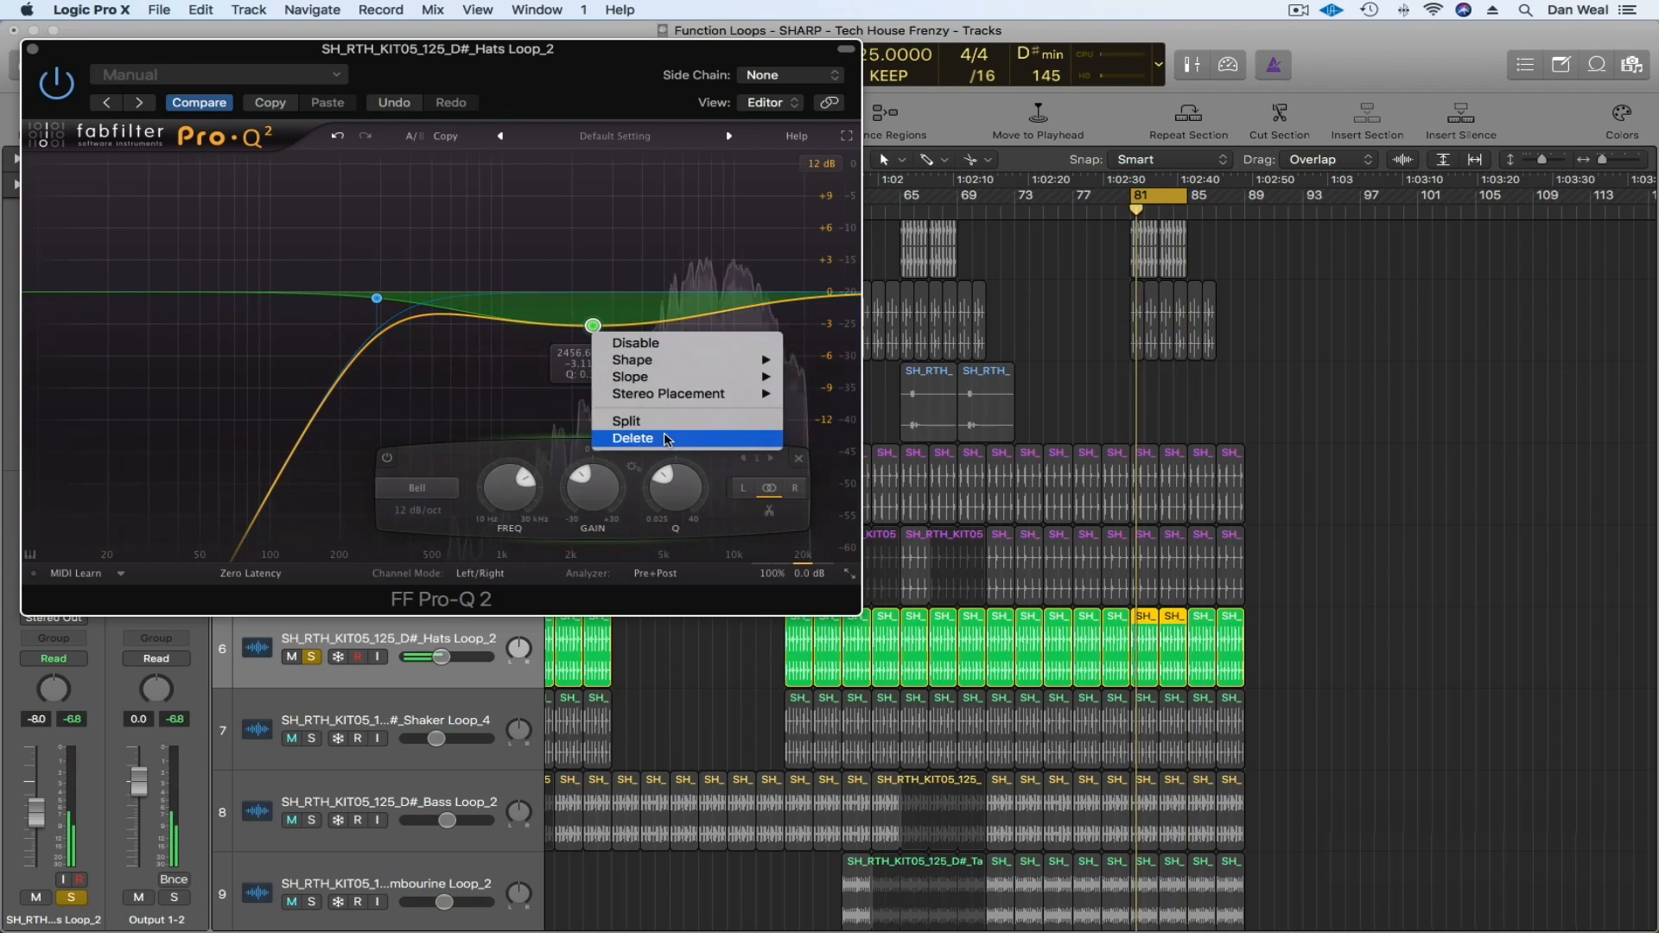
click(665, 439)
- Sweep a narrow boost through the hats, turn it into a notch of about -7.87 dB at 7253 Hz, and add a slight high-shelf cut
double_click(725, 296)
scroll(730, 302, up, 5)
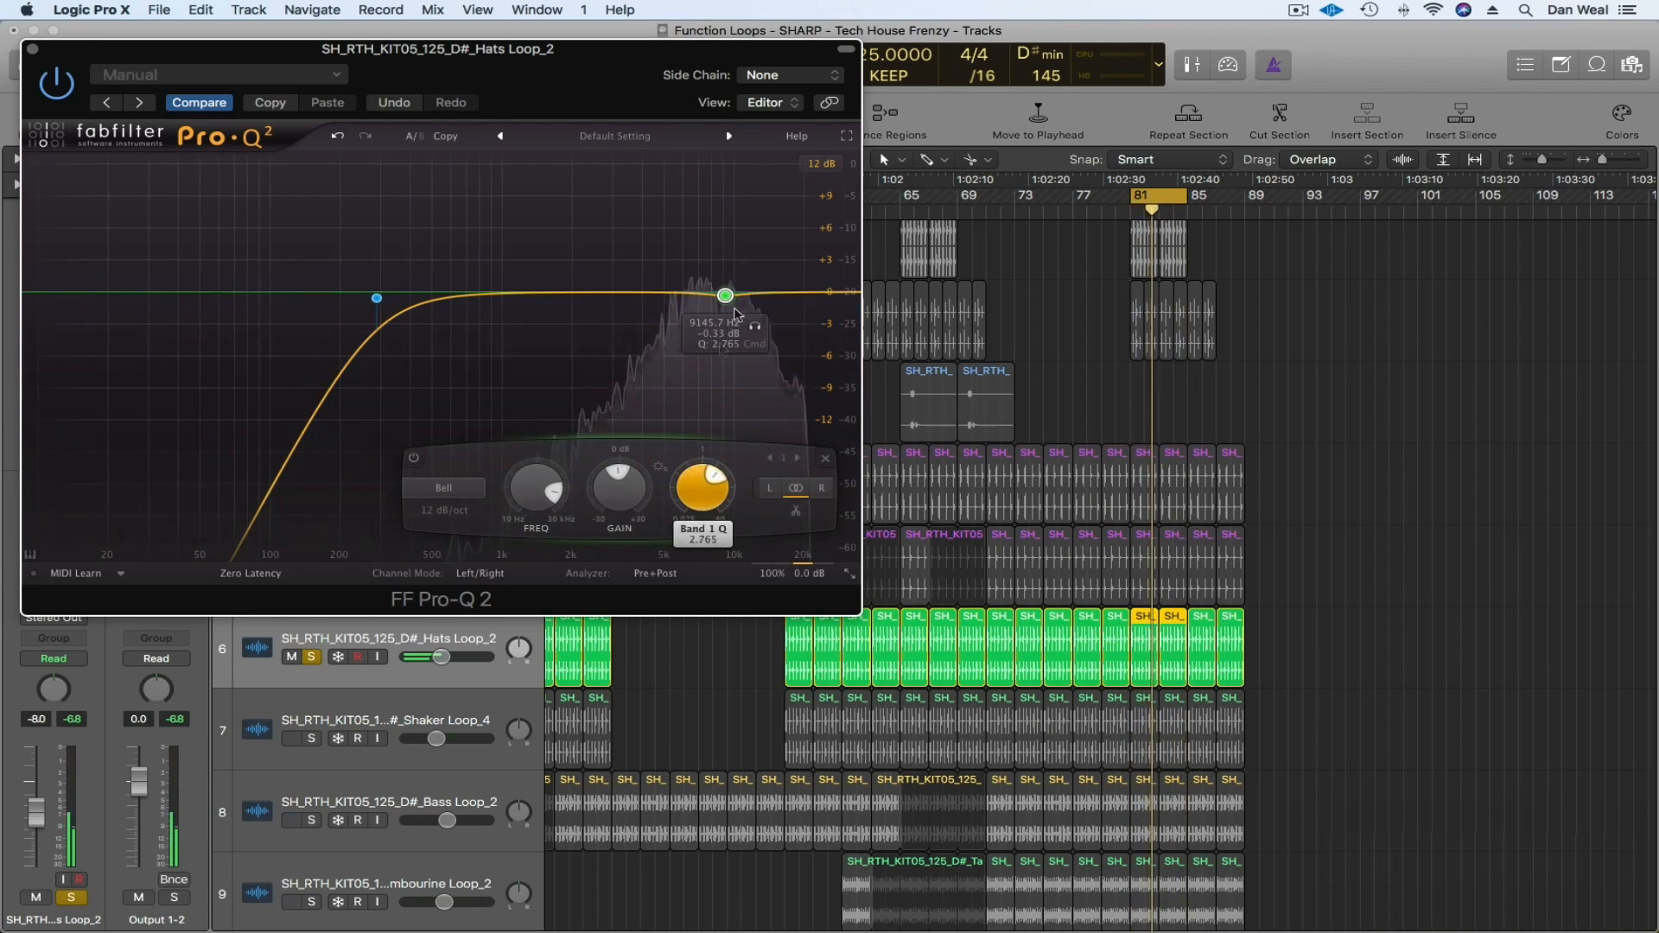
drag(619, 487, 616, 298)
drag(707, 493, 712, 415)
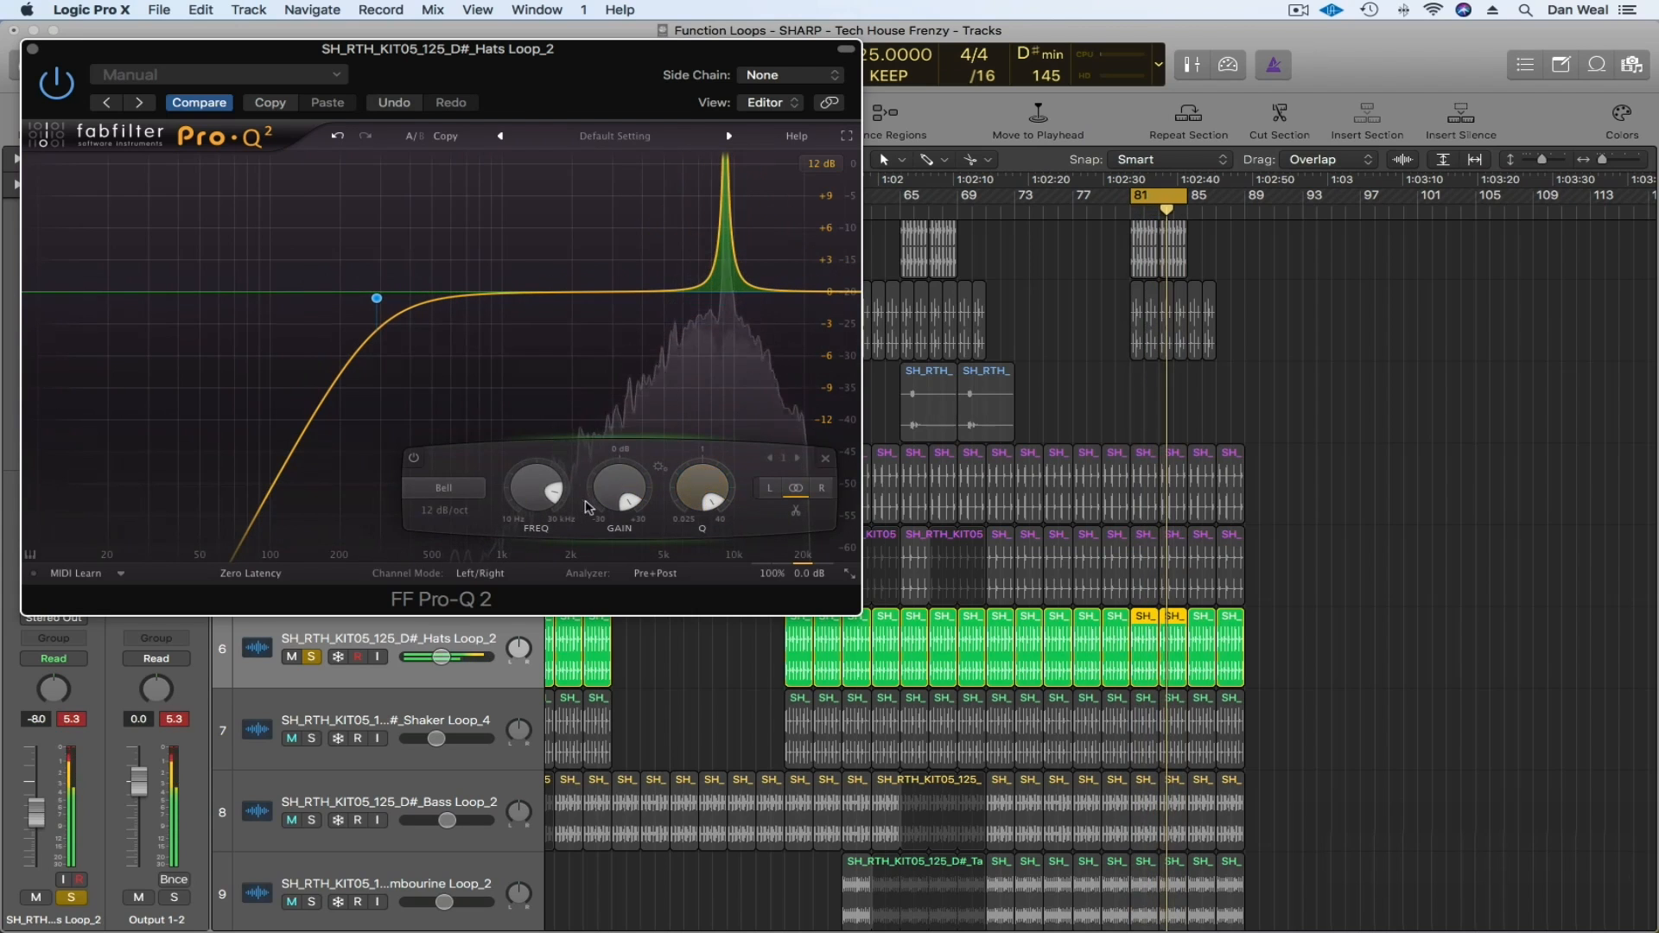
drag(528, 496, 616, 631)
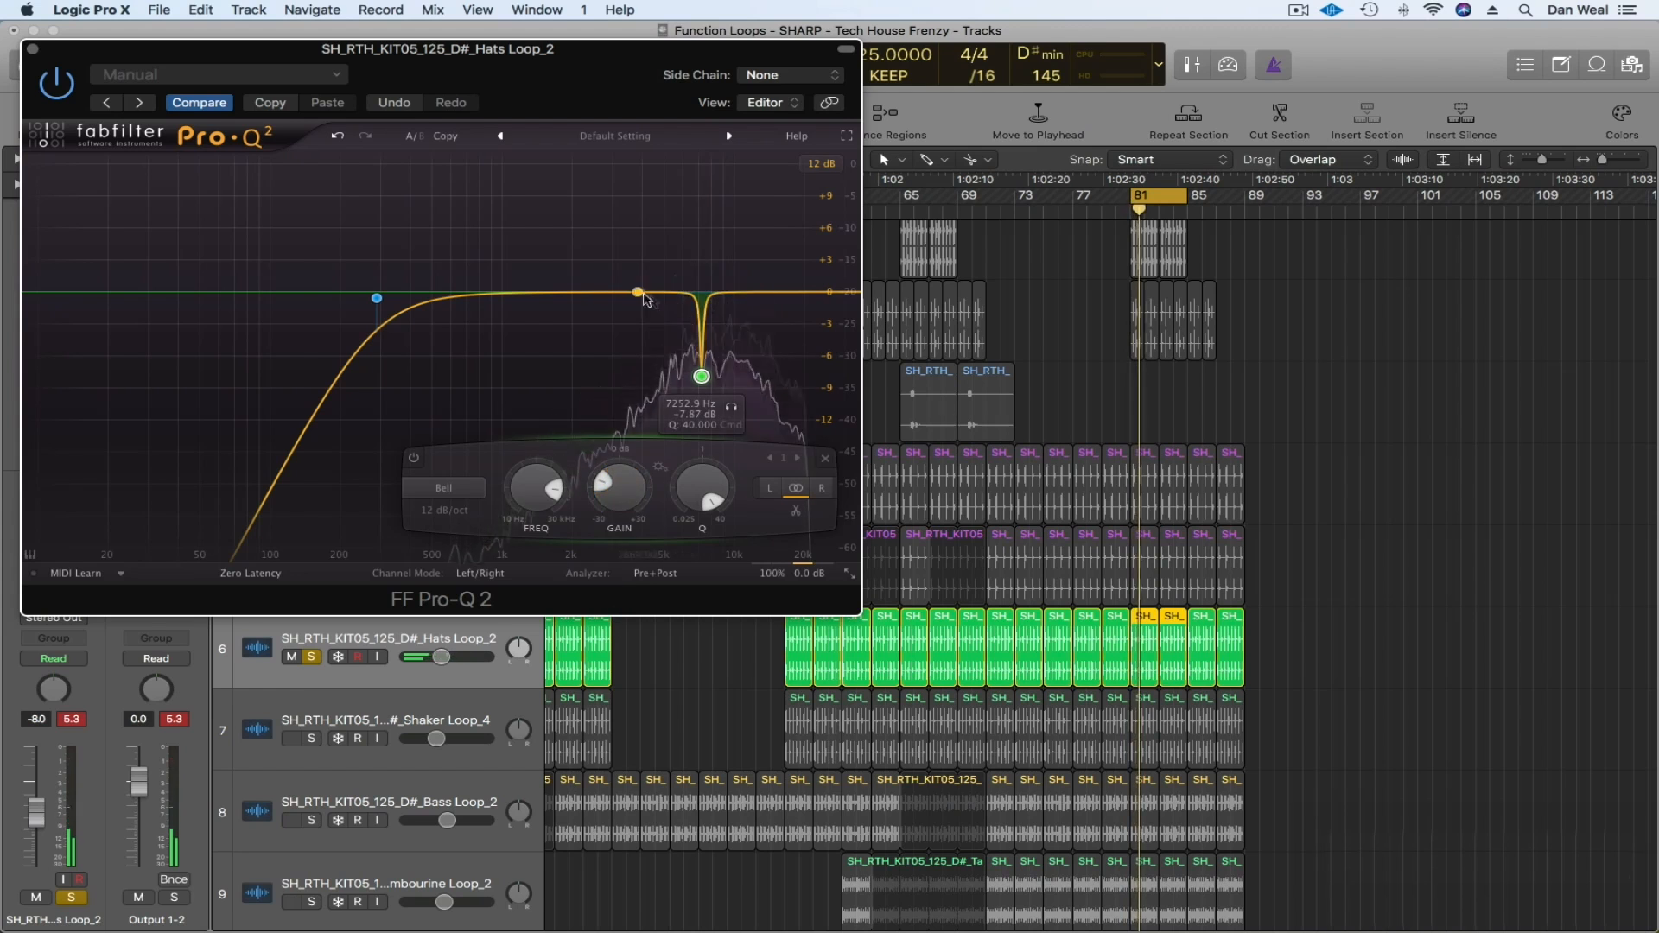
drag(698, 292, 709, 305)
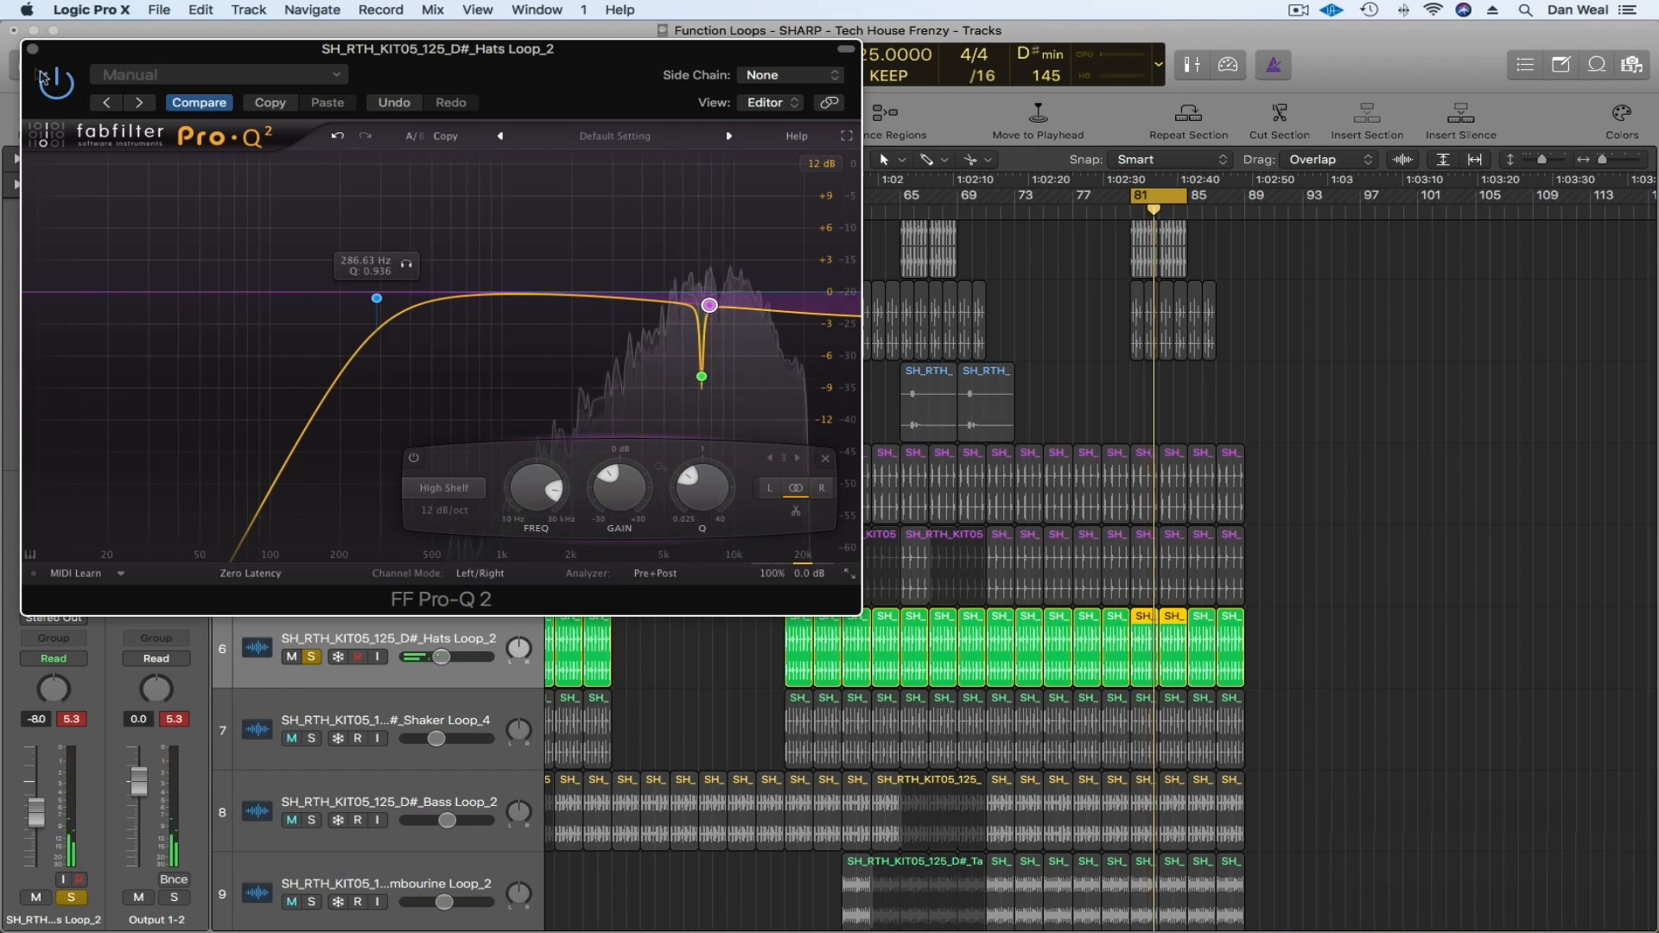
click(31, 49)
- Solo the kick, kick mid, SFX, clap and snare tracks with the hats, and set Hats Loop_2's volume to -12.0 dB
drag(313, 496, 319, 217)
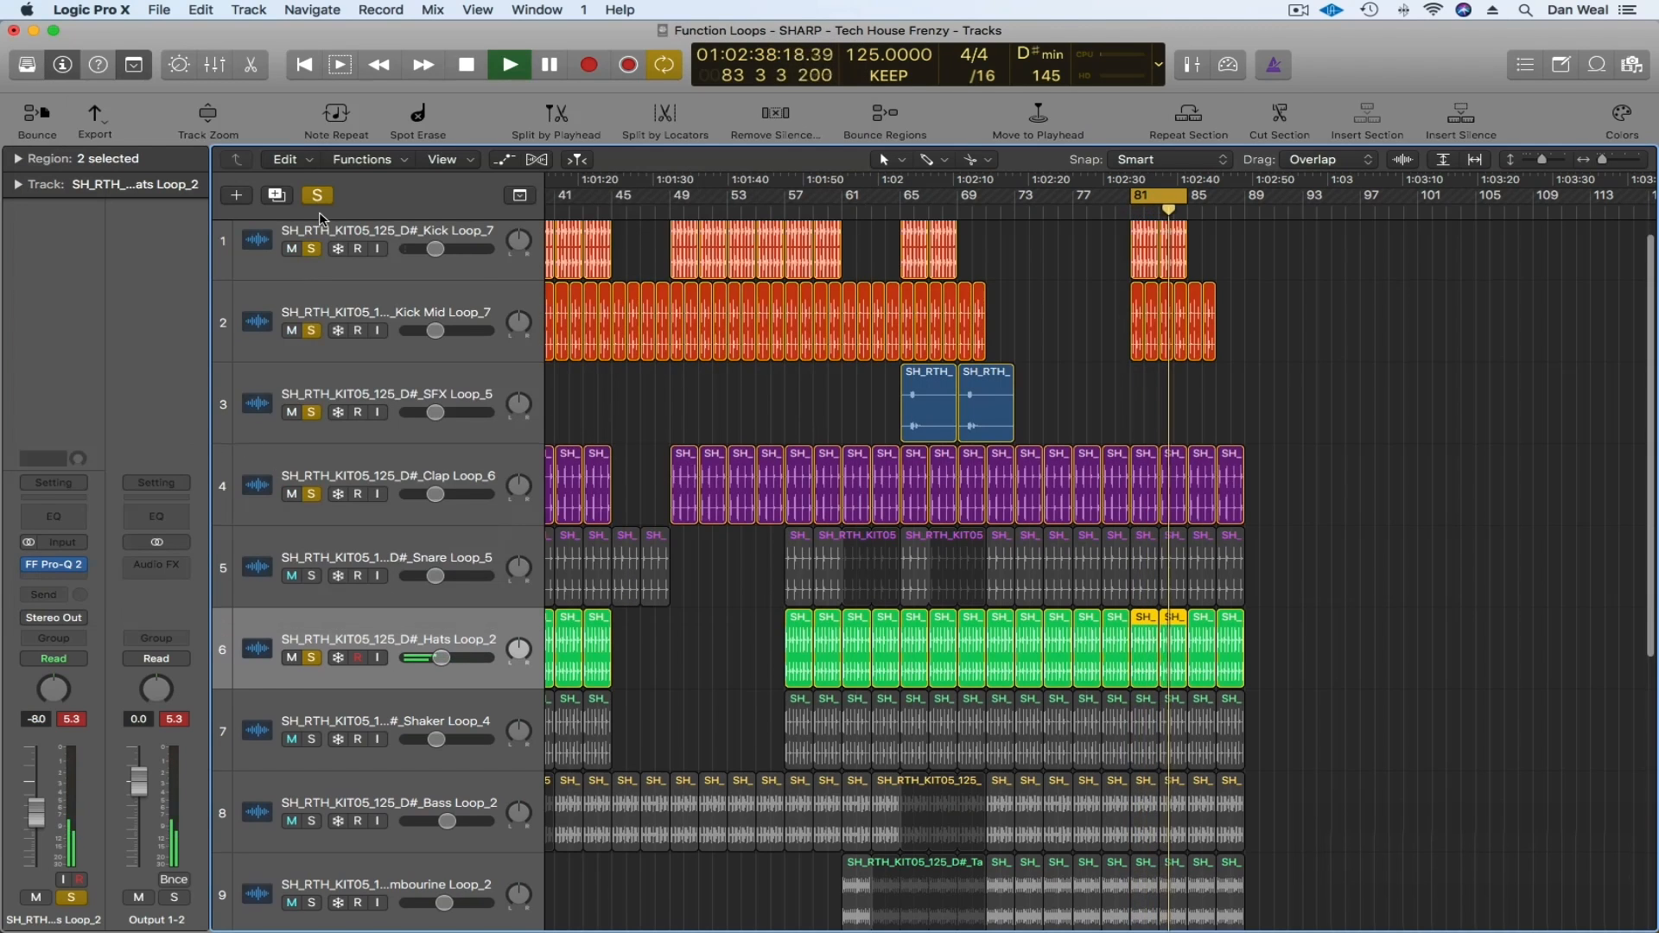
scroll(666, 602, down, 1)
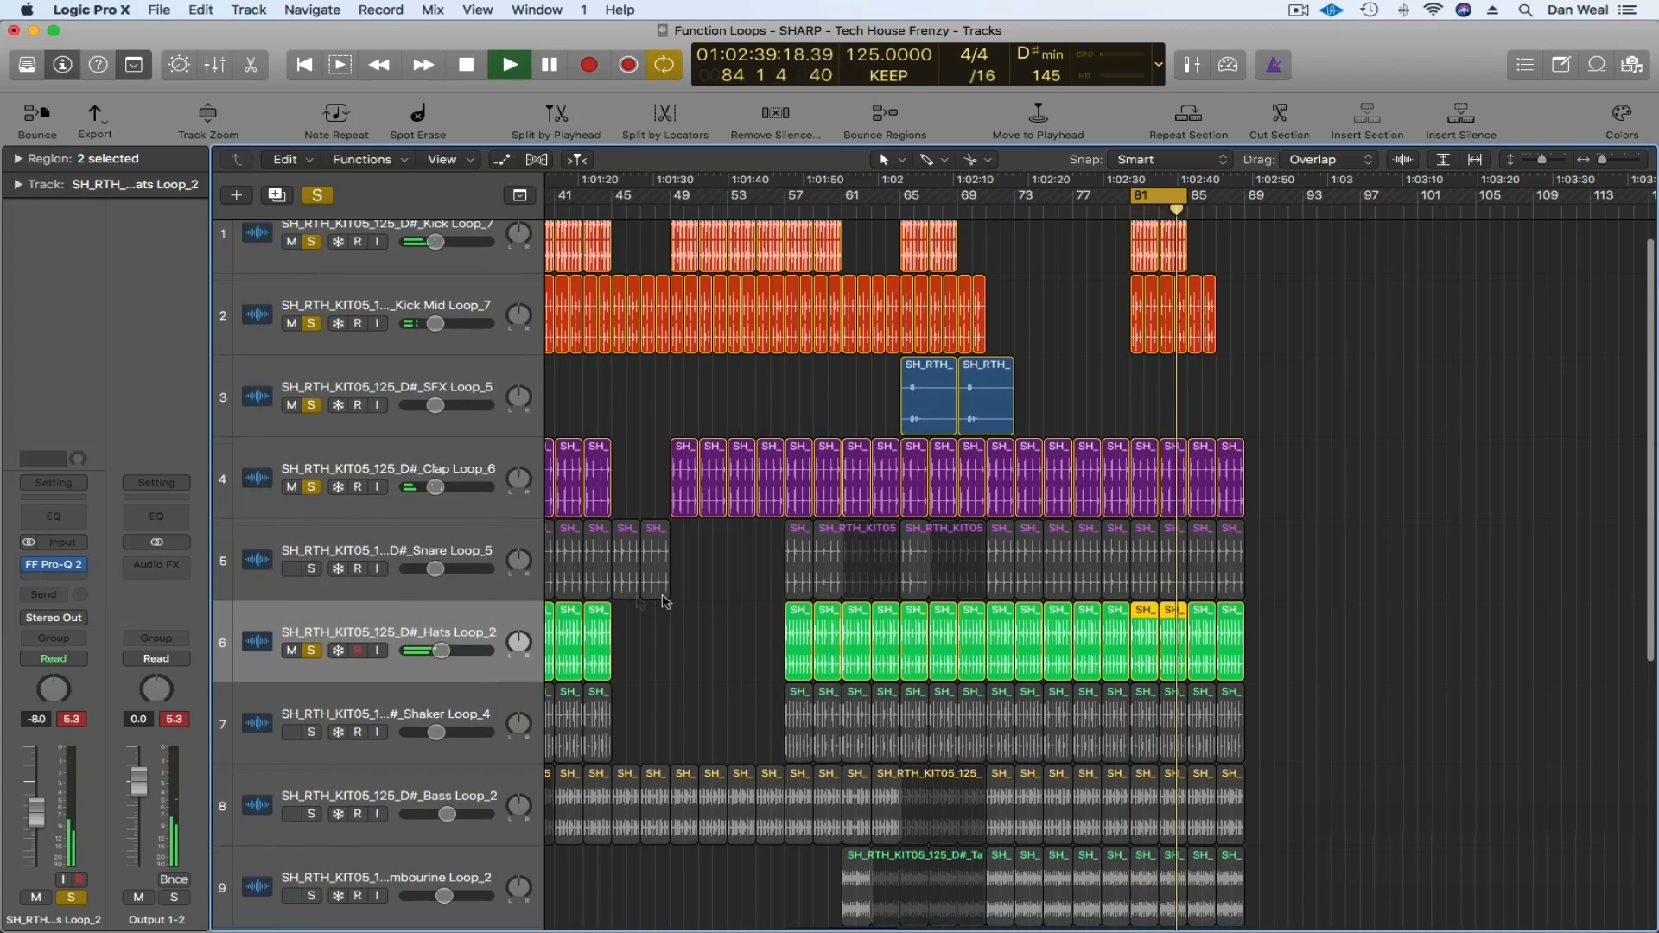
click(311, 568)
drag(441, 652, 437, 652)
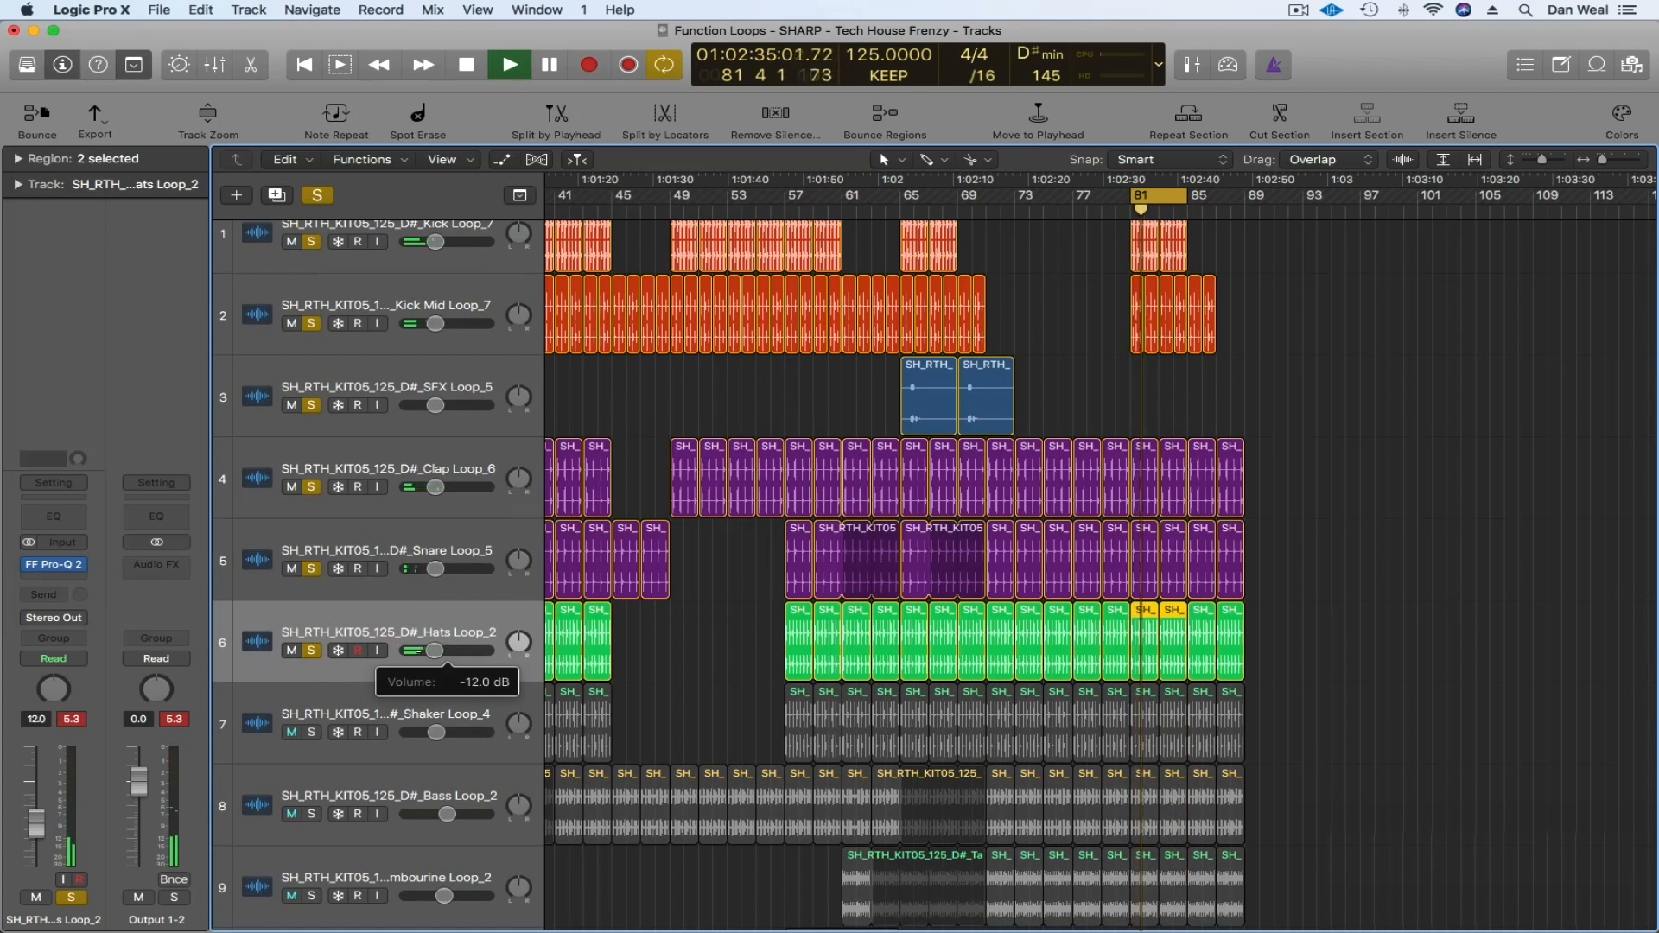
- Insert a stereo L3-LL Ultra limiter on Hats Loop_2 after its EQ and lower the threshold slightly
click(56, 577)
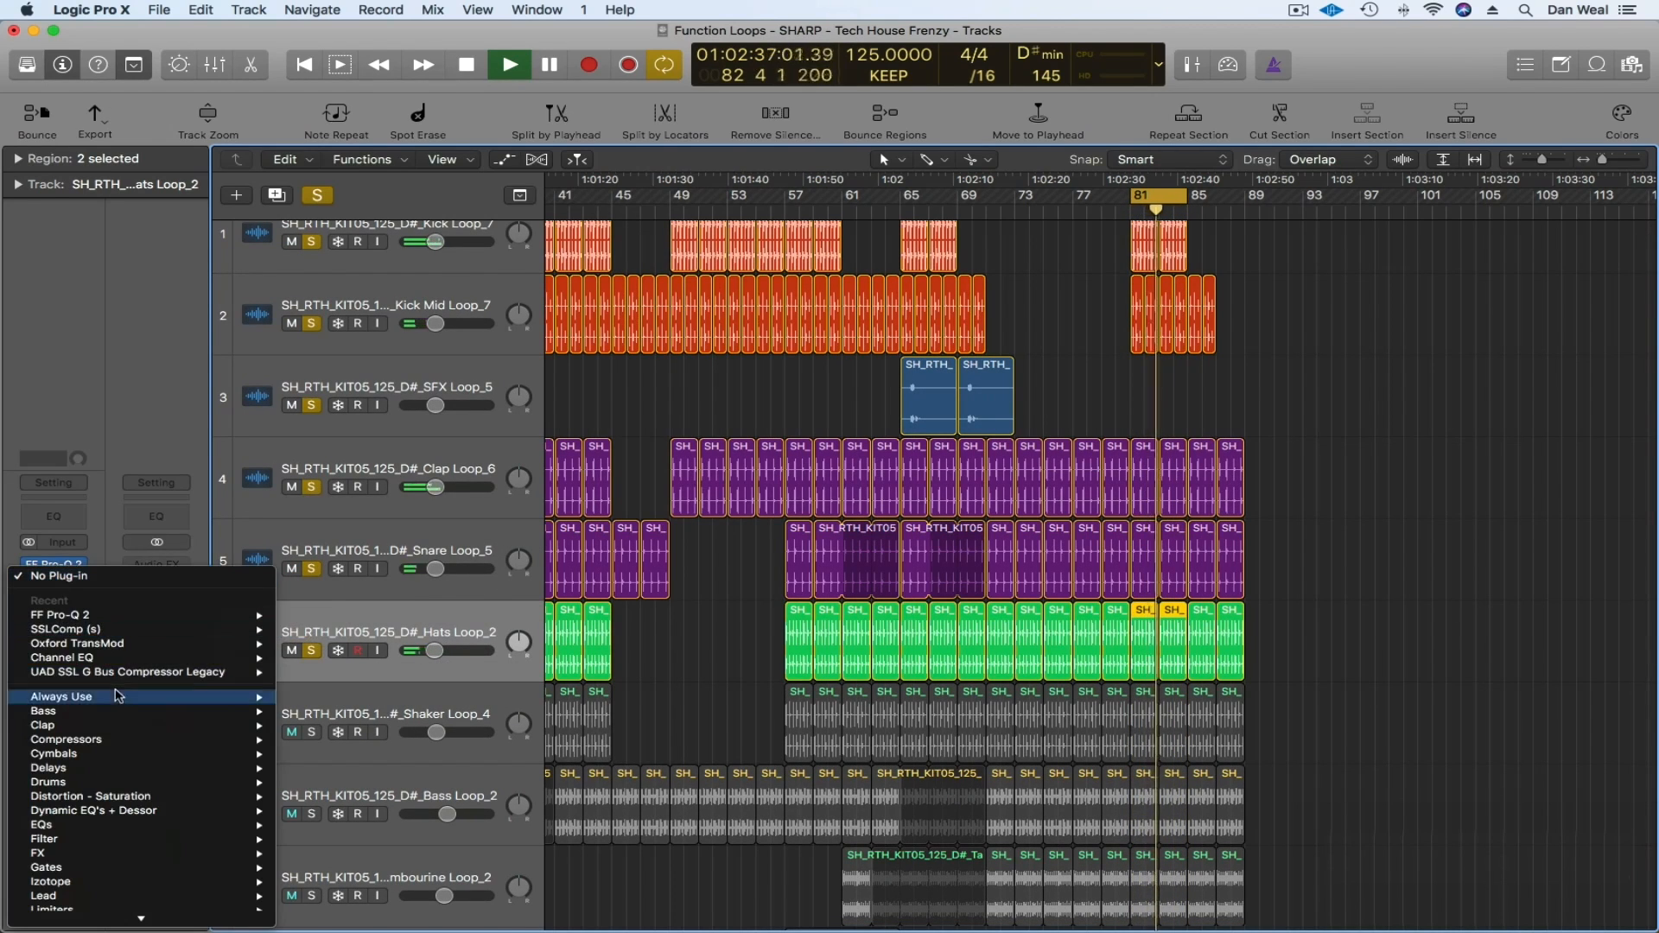
mouse_move(169, 698)
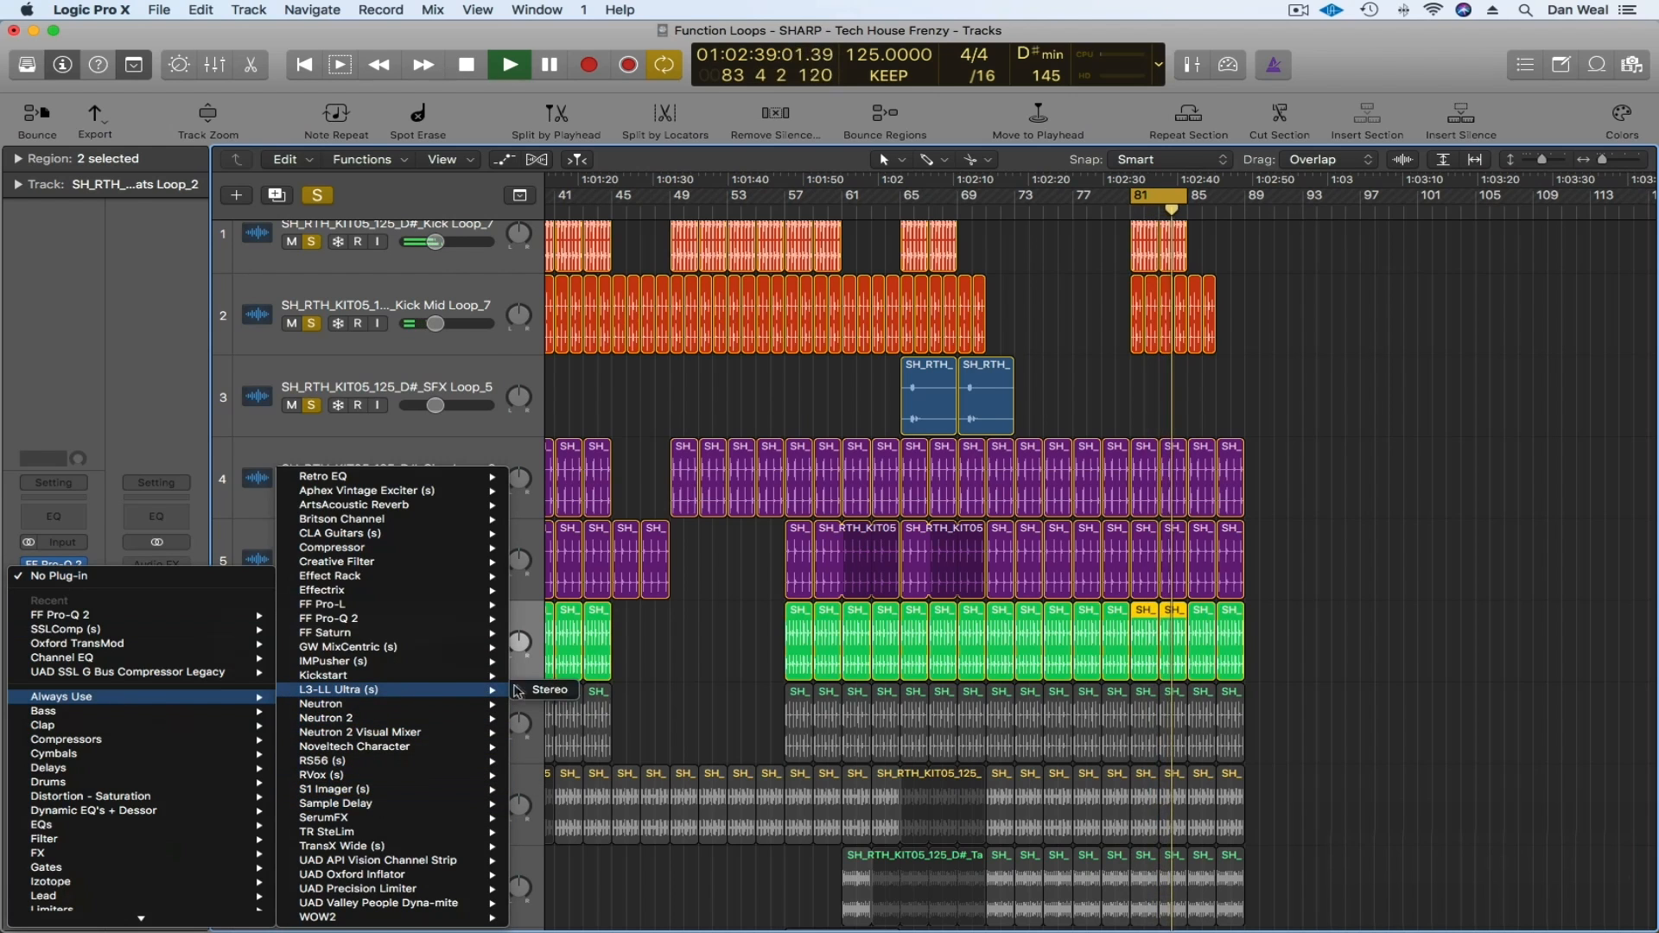
click(519, 690)
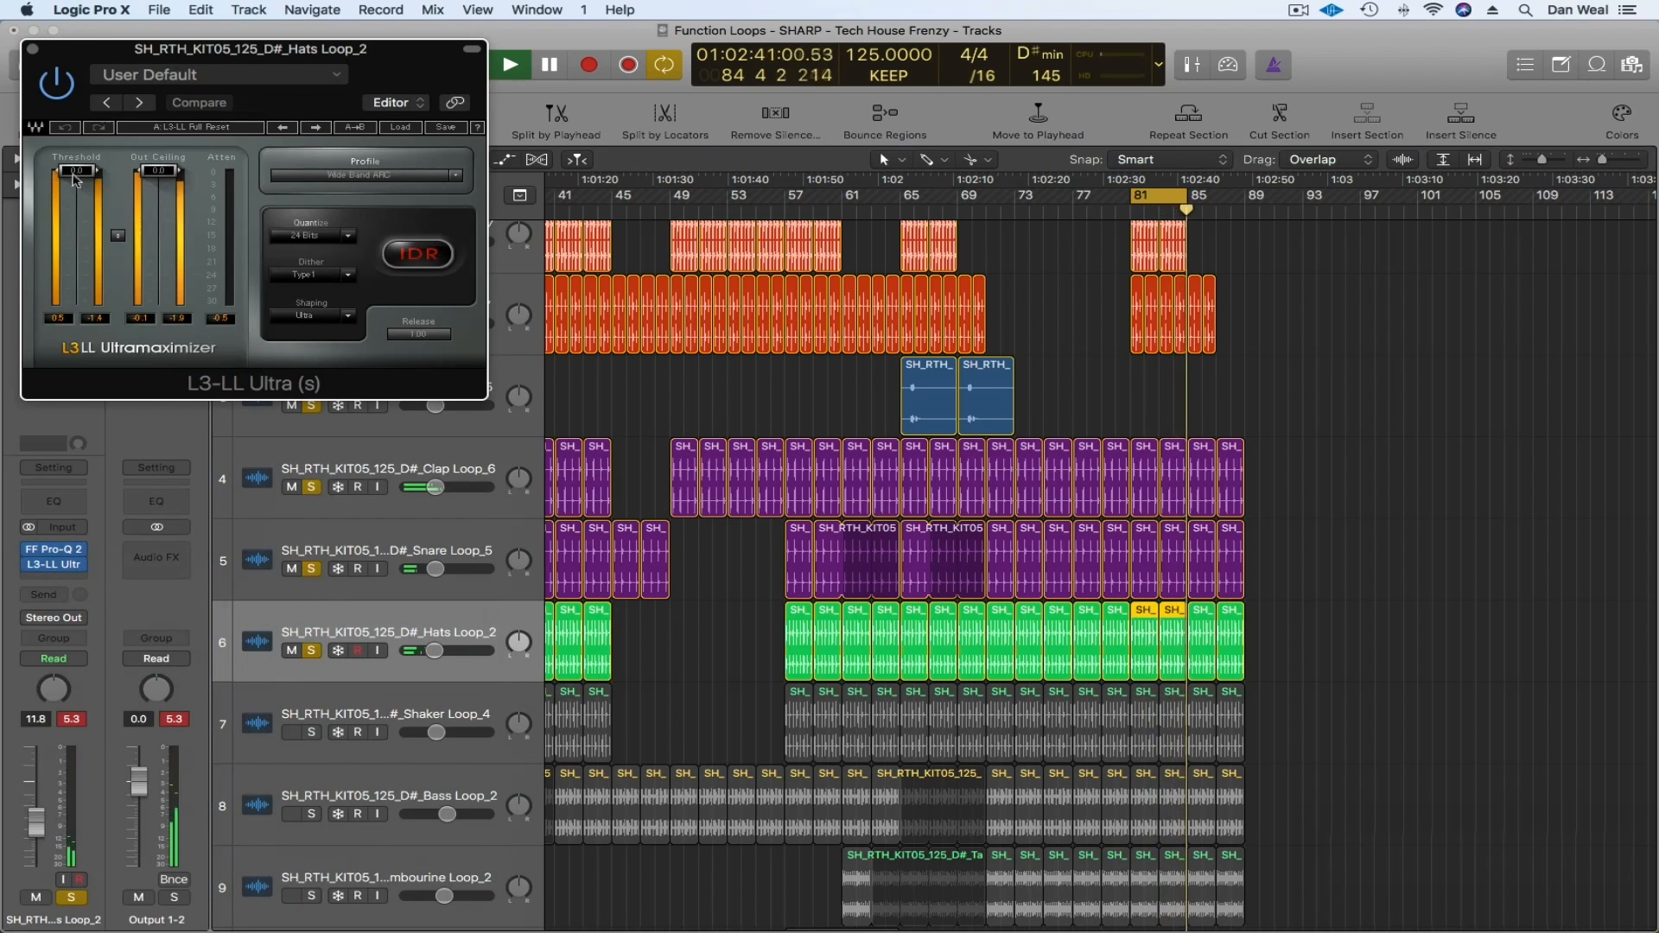
drag(74, 176, 74, 185)
click(33, 49)
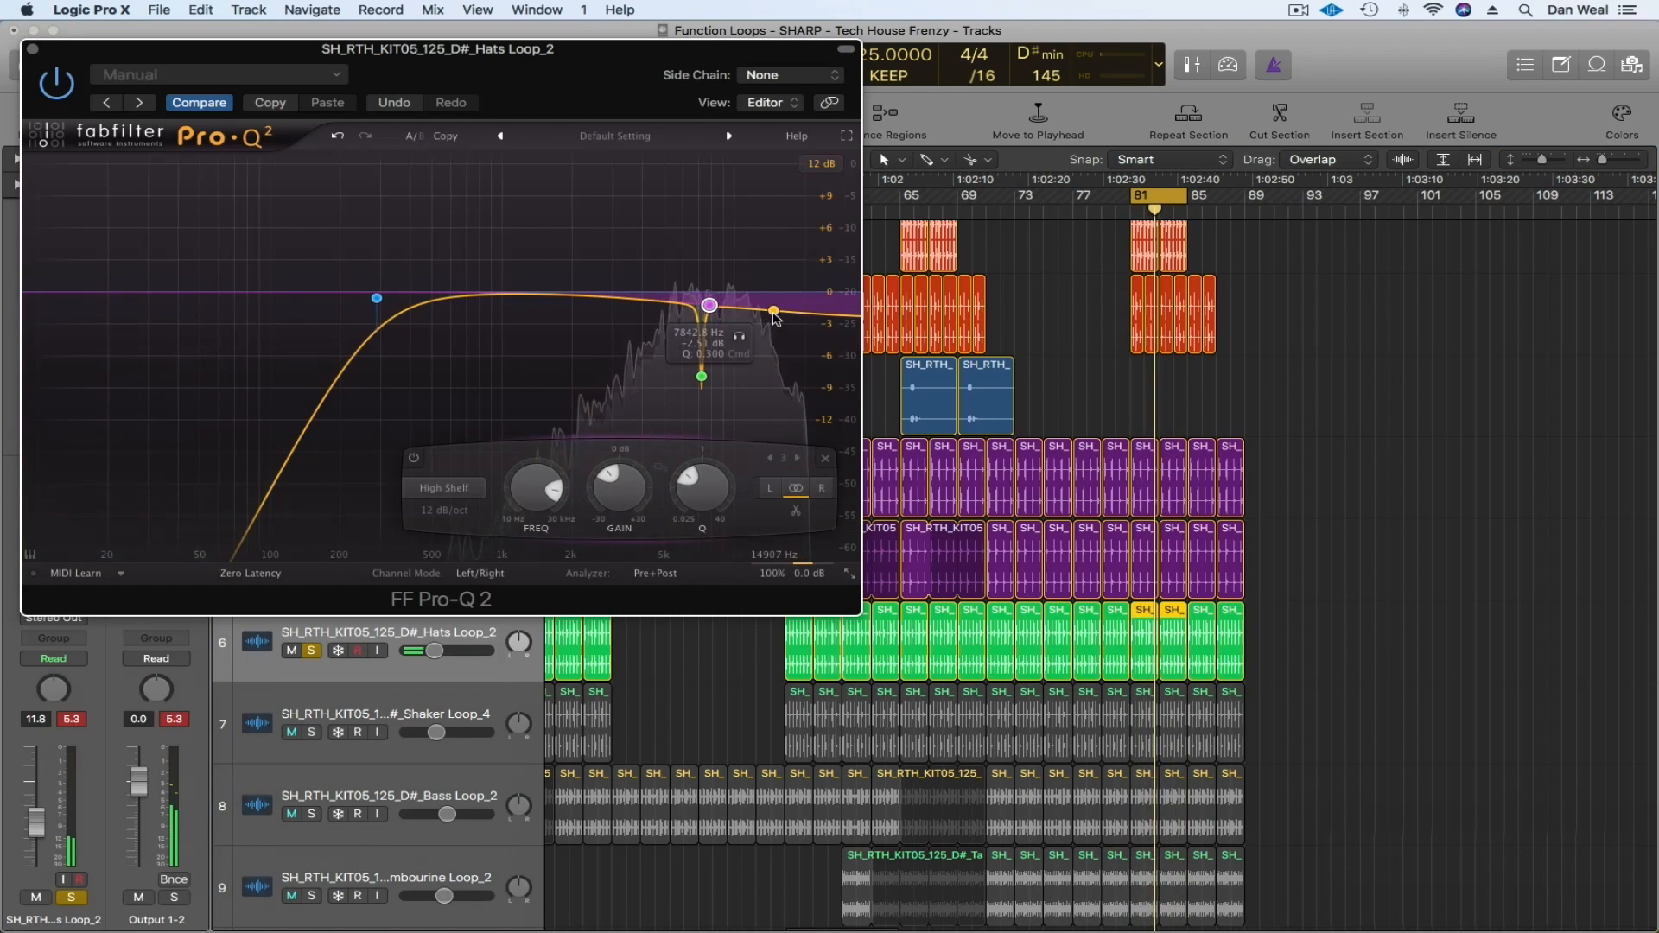
- Add a cut near 15 kHz to the hats EQ and set Hats Loop_2's volume to -14.6 dB
drag(775, 311, 761, 348)
click(33, 49)
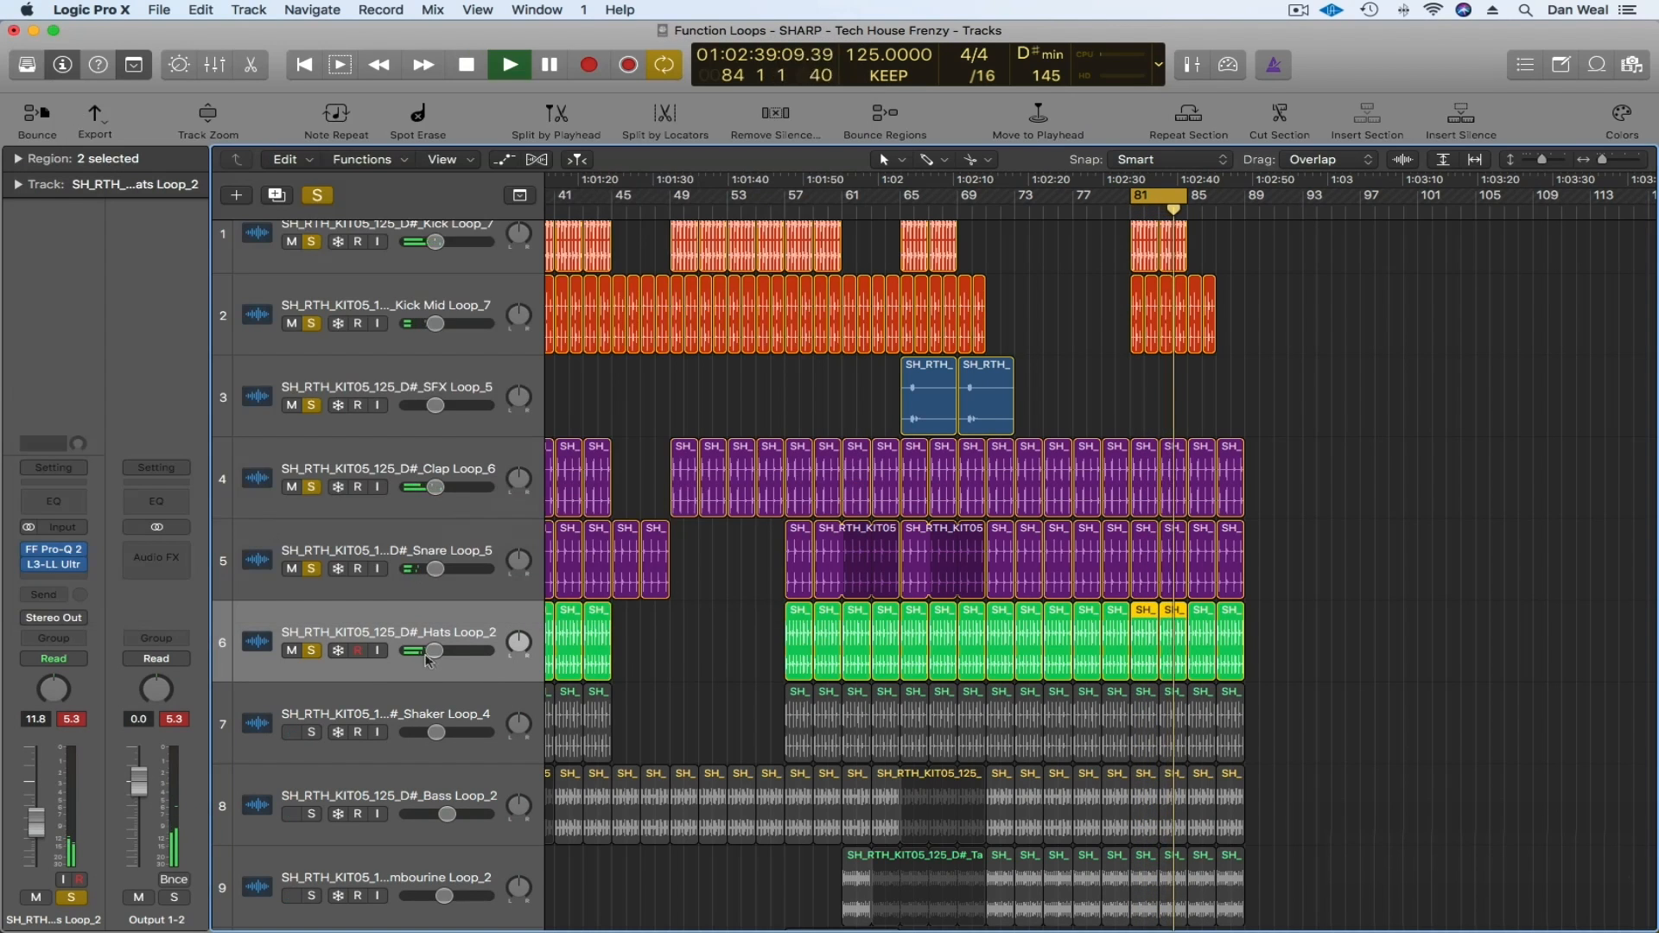
drag(427, 661, 421, 661)
- Solo Shaker Loop_4 along with the other drums and insert a stereo FF Pro-Q 2 on it
scroll(381, 673, down, 2)
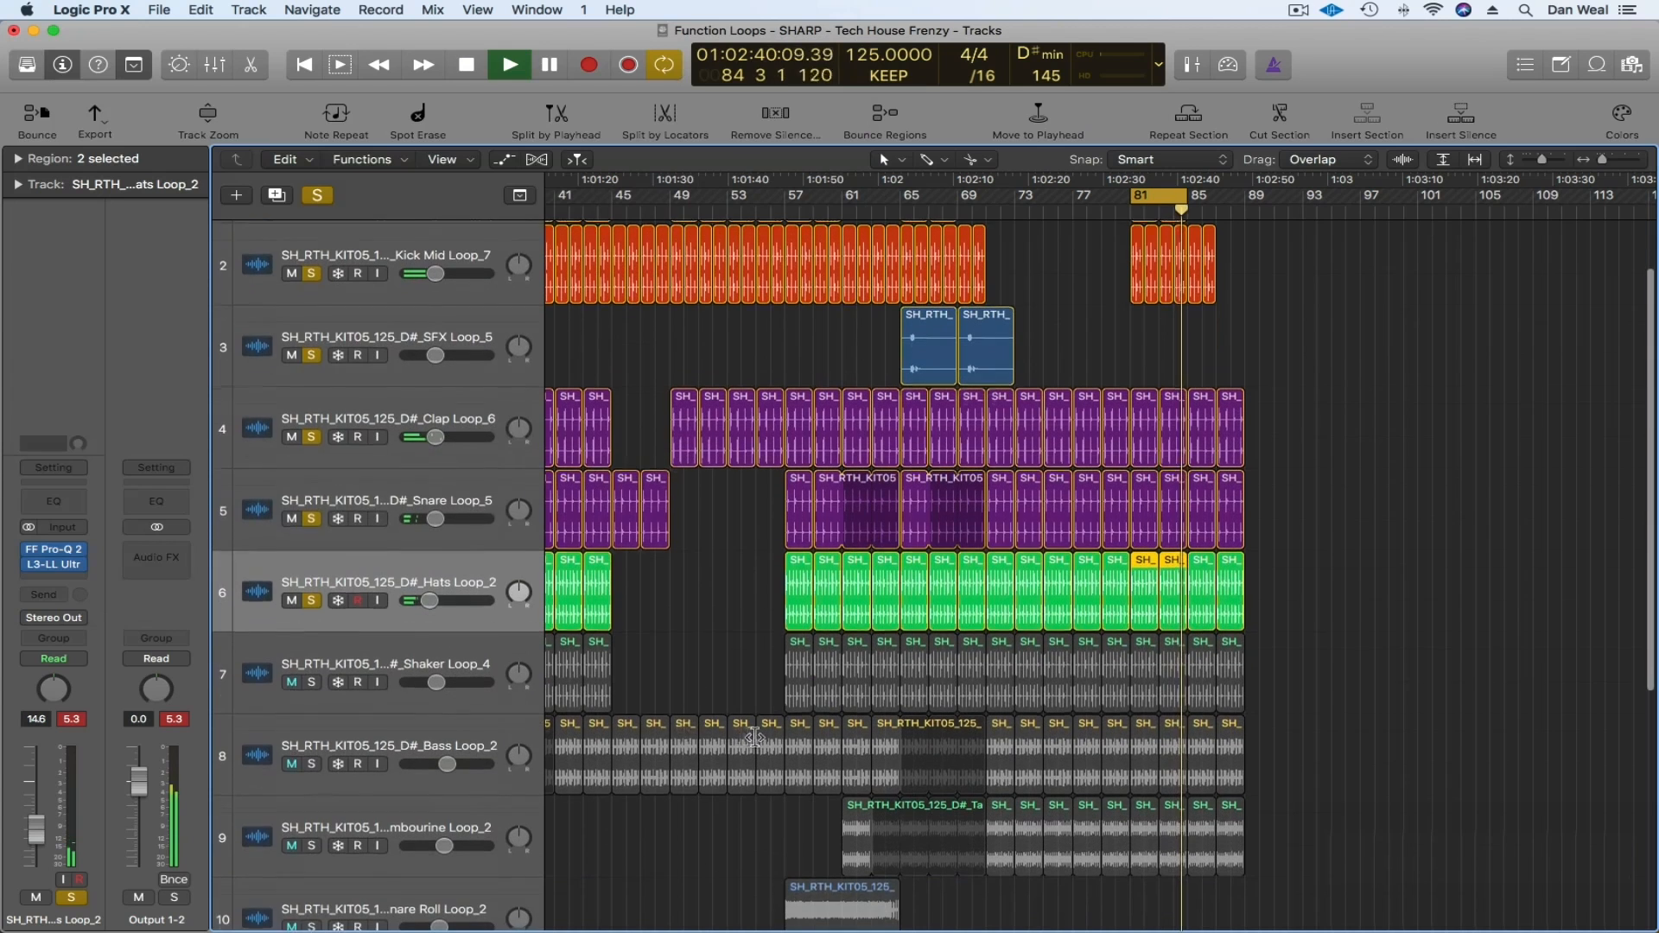
click(312, 681)
scroll(621, 720, down, 2)
click(406, 614)
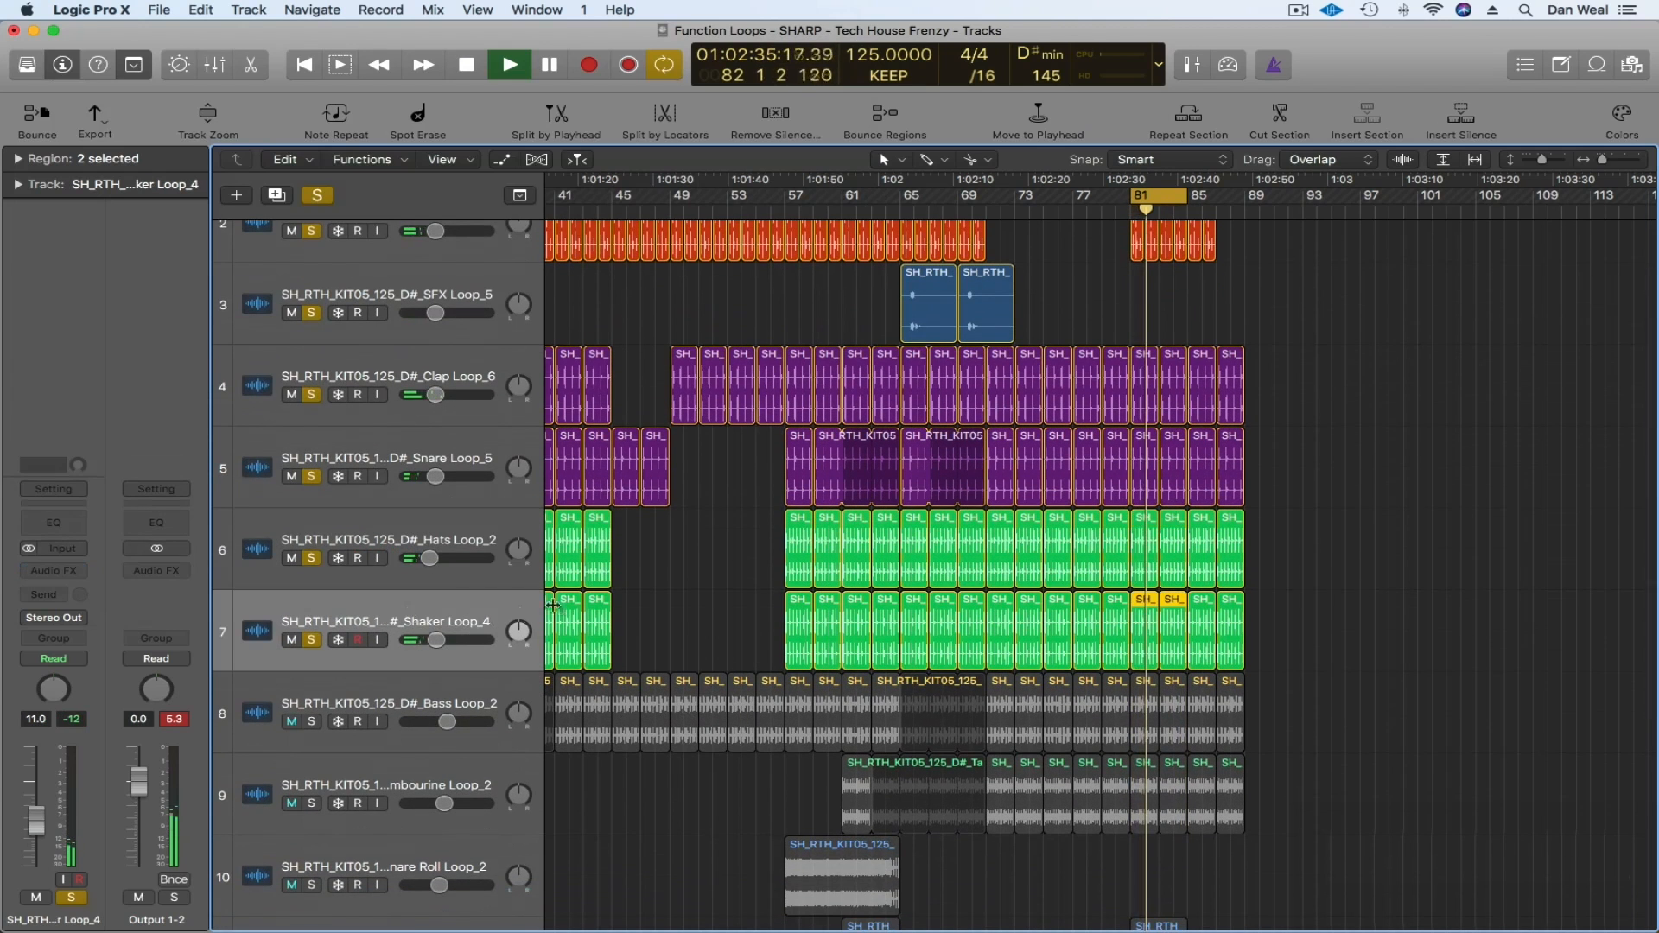
scroll(488, 651, down, 1)
click(76, 571)
mouse_move(84, 622)
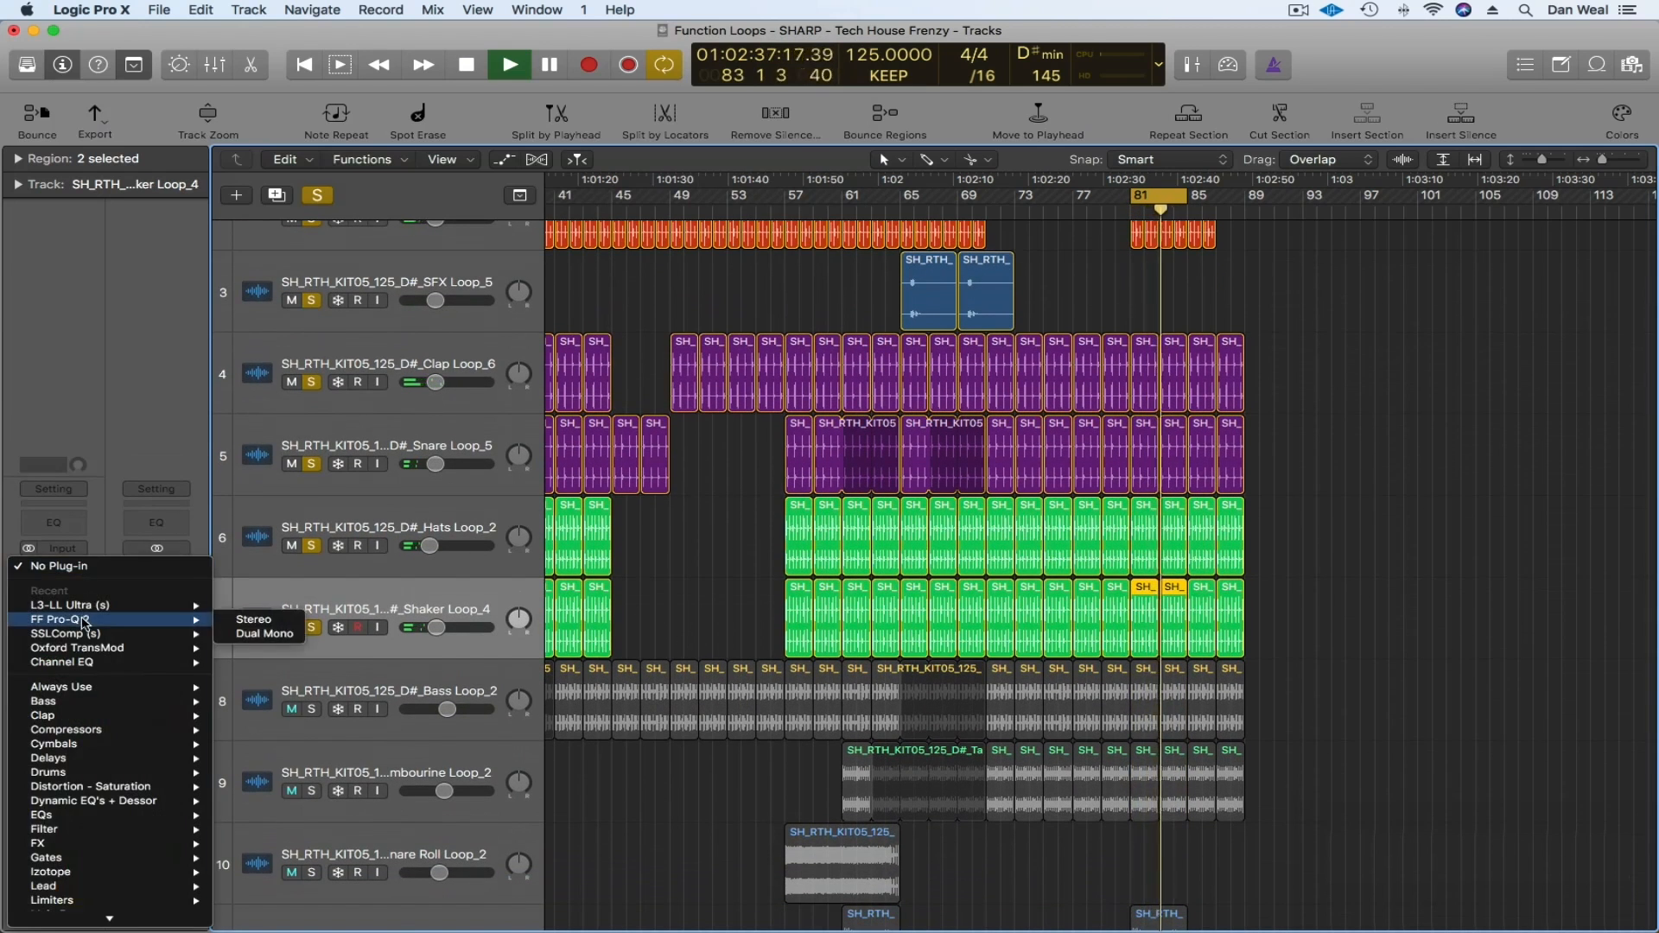
click(278, 623)
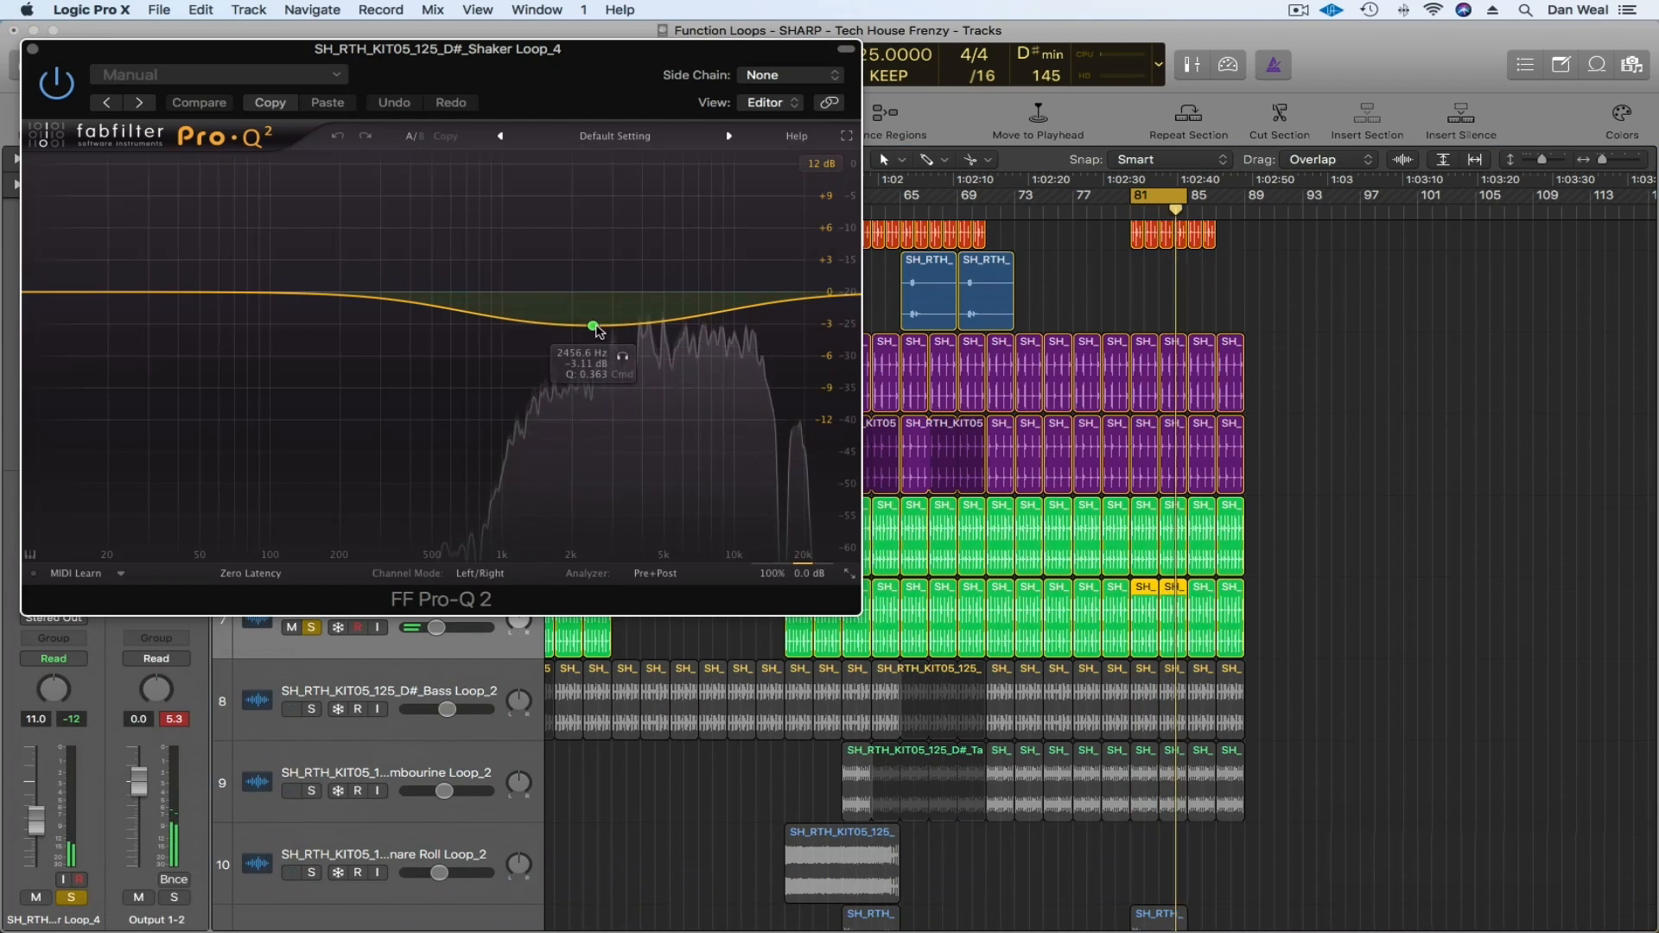
- Delete the shaker EQ's default band and add a low cut a little above 500 Hz
right_click(593, 326)
click(676, 434)
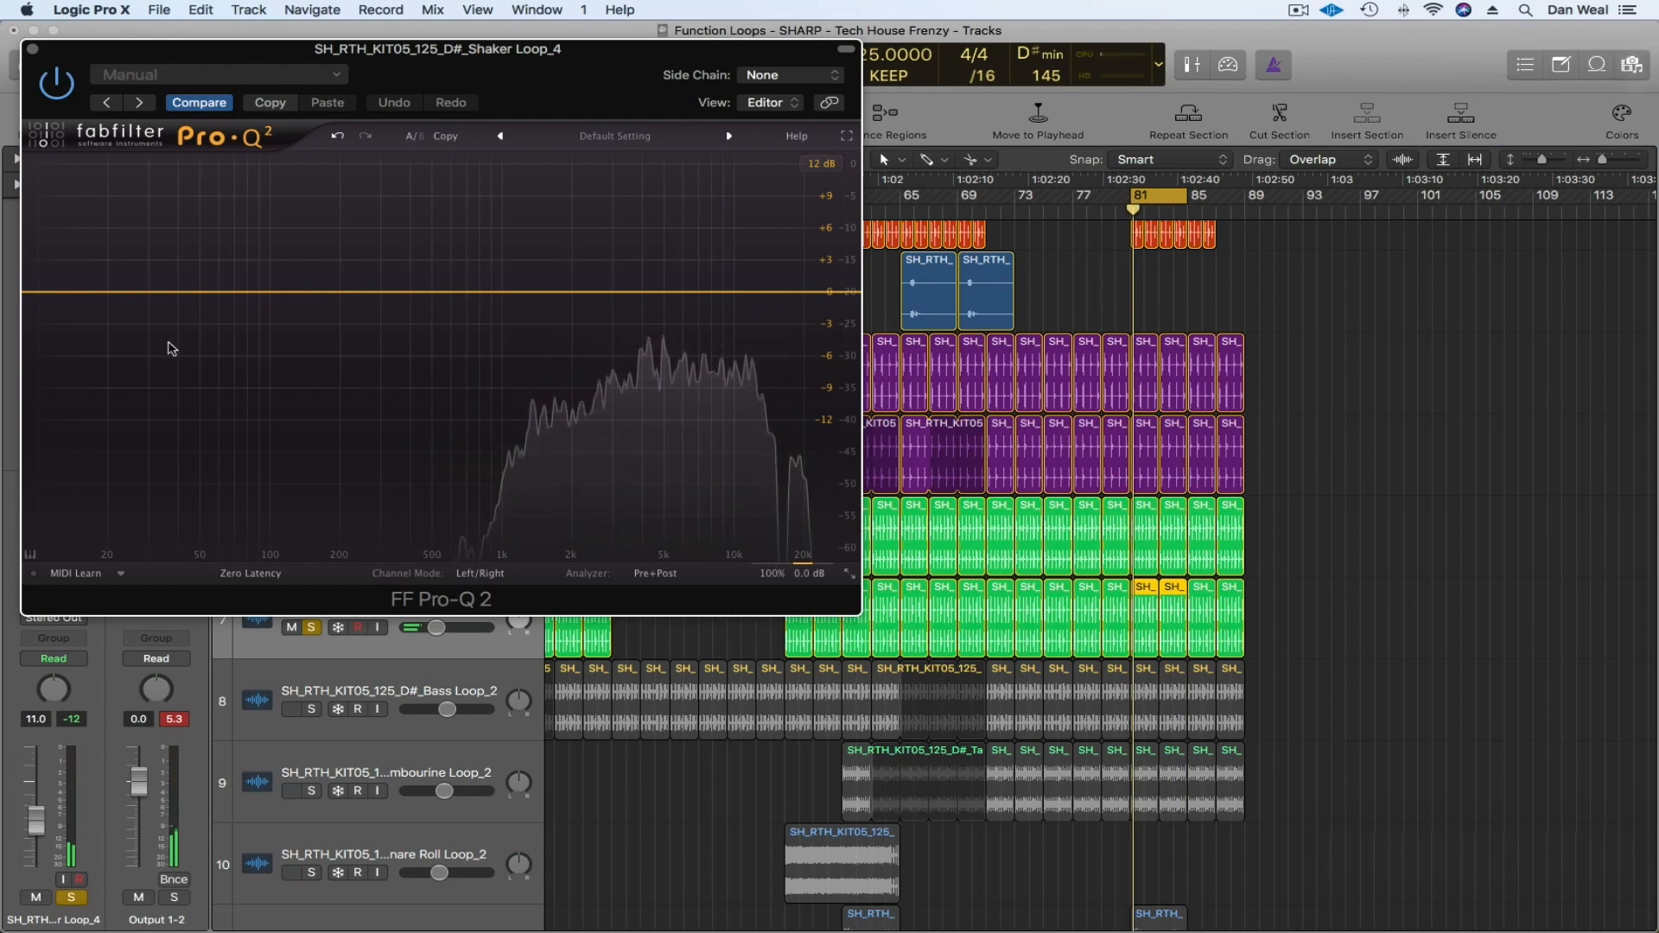
drag(56, 292, 333, 306)
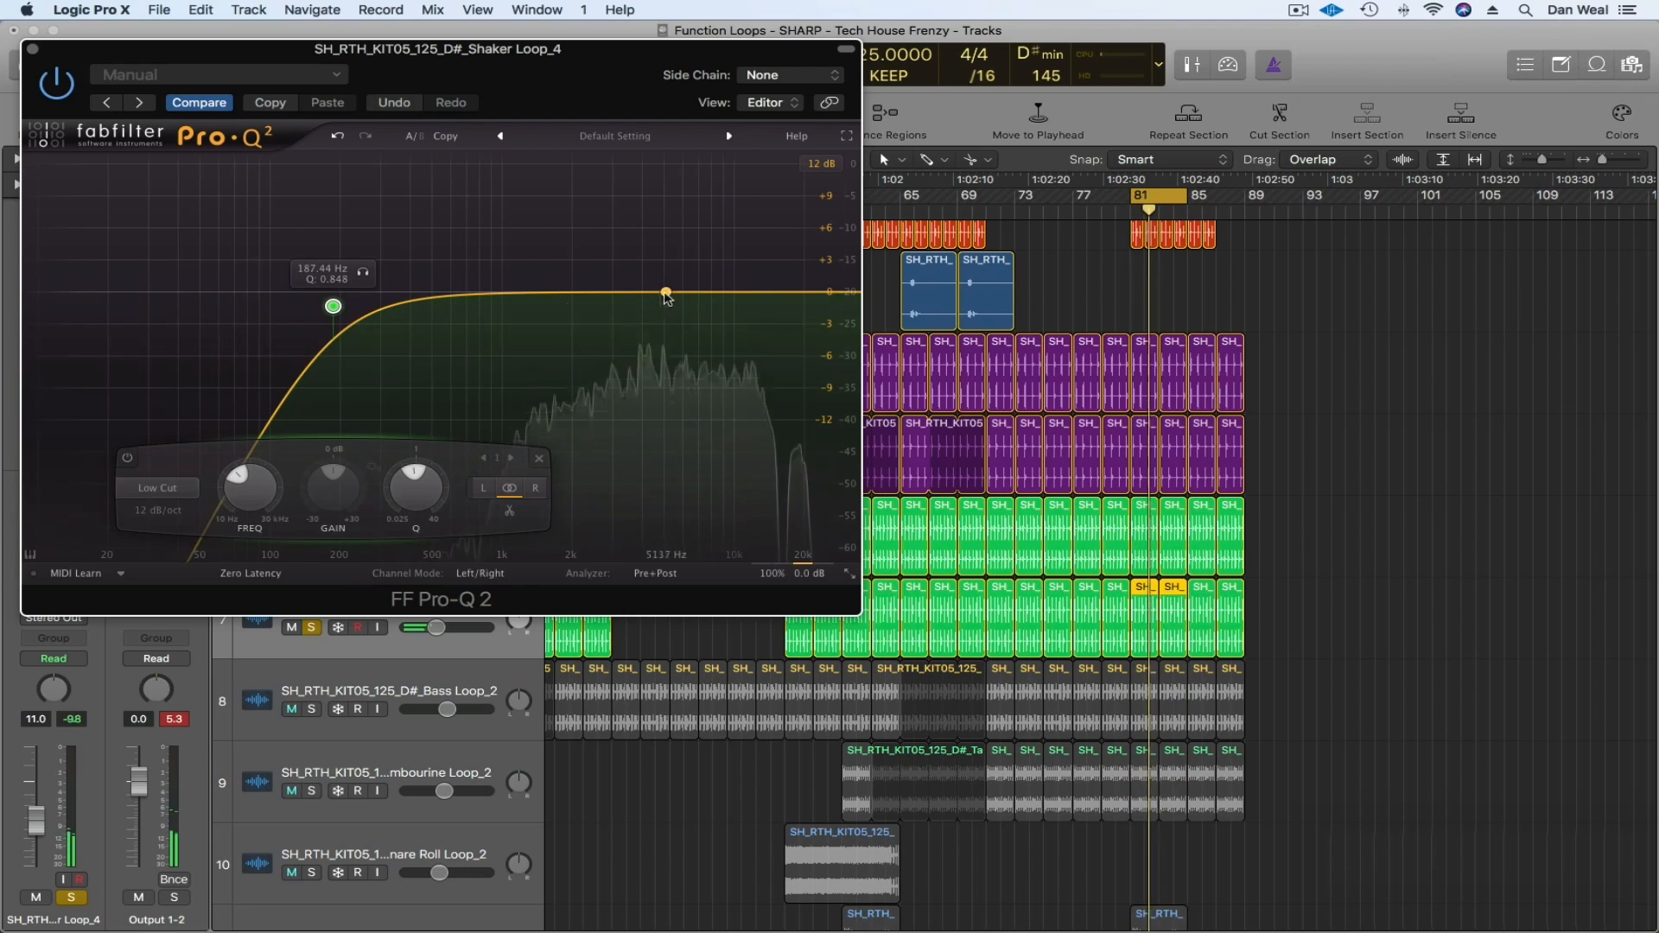
drag(334, 306, 456, 305)
- Add a high-shelf cut of about -7.68 dB at 22181 Hz and a bell boost of about +2.37 dB at 9943 Hz to the shaker EQ
drag(827, 292, 758, 296)
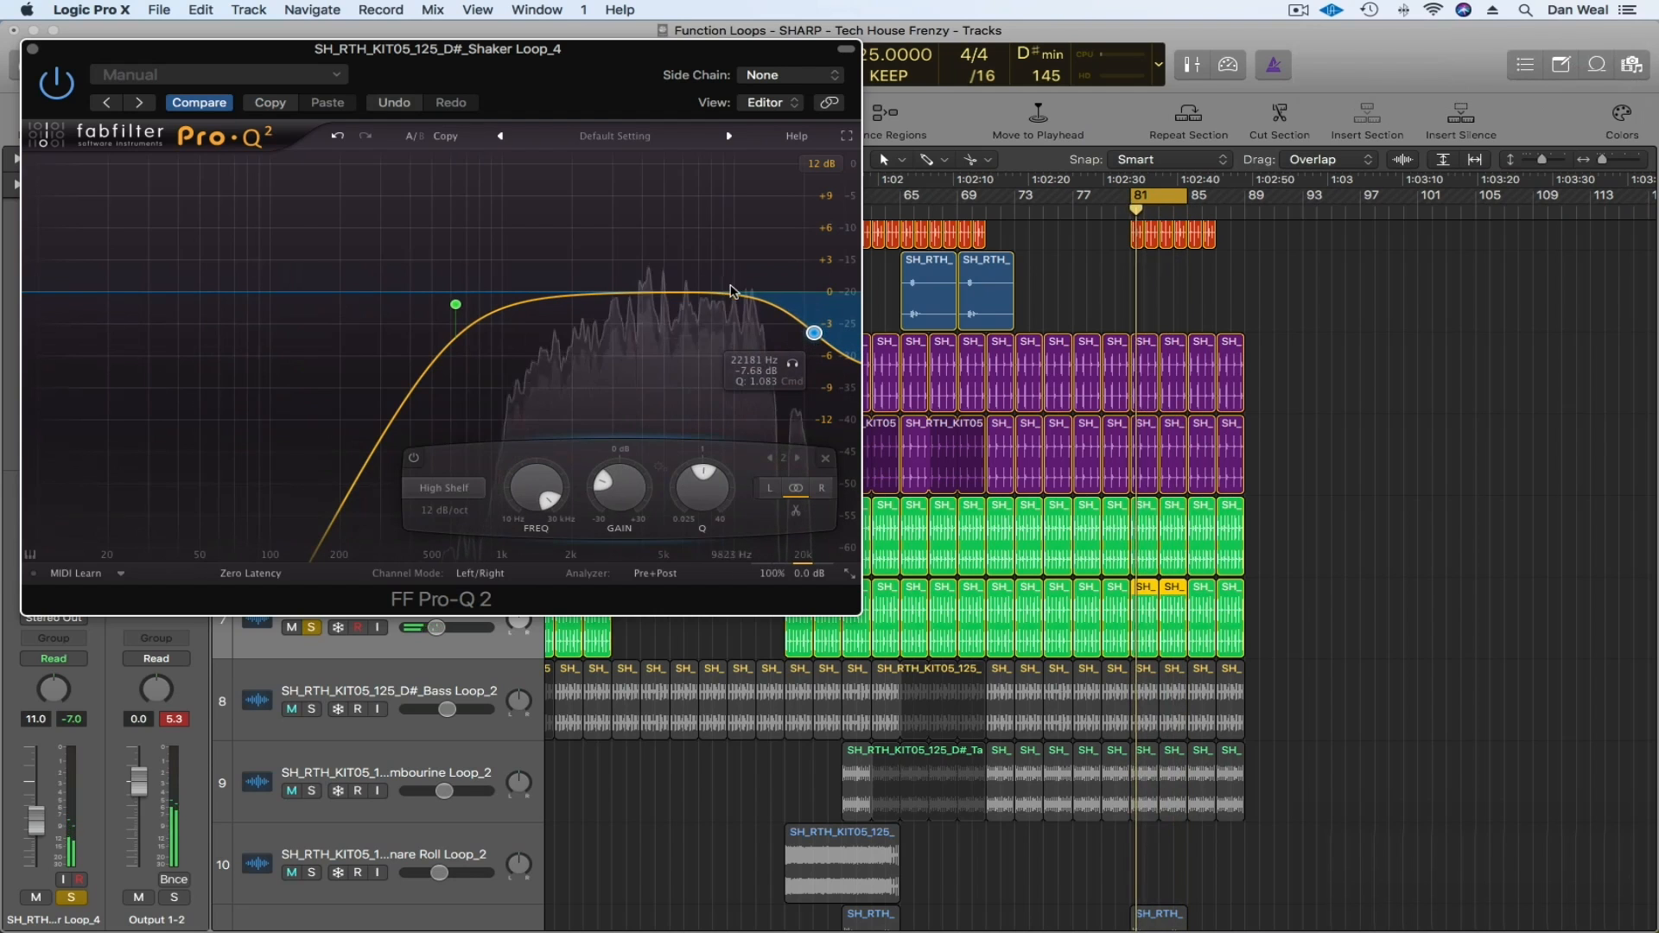
drag(734, 293, 734, 267)
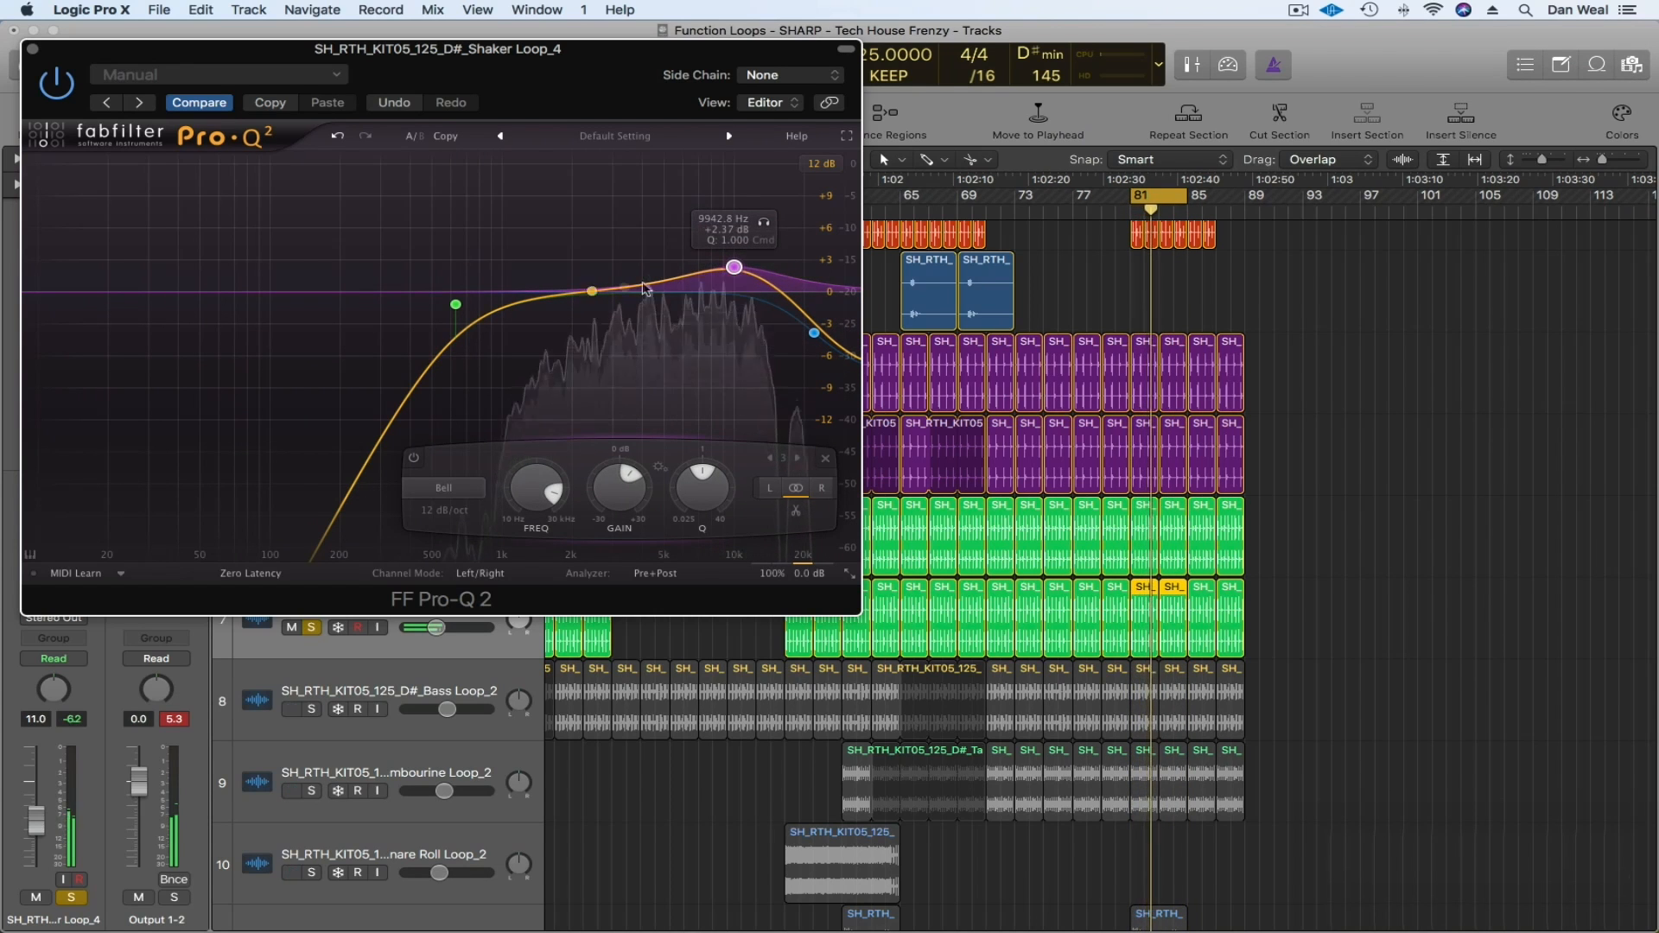
click(34, 47)
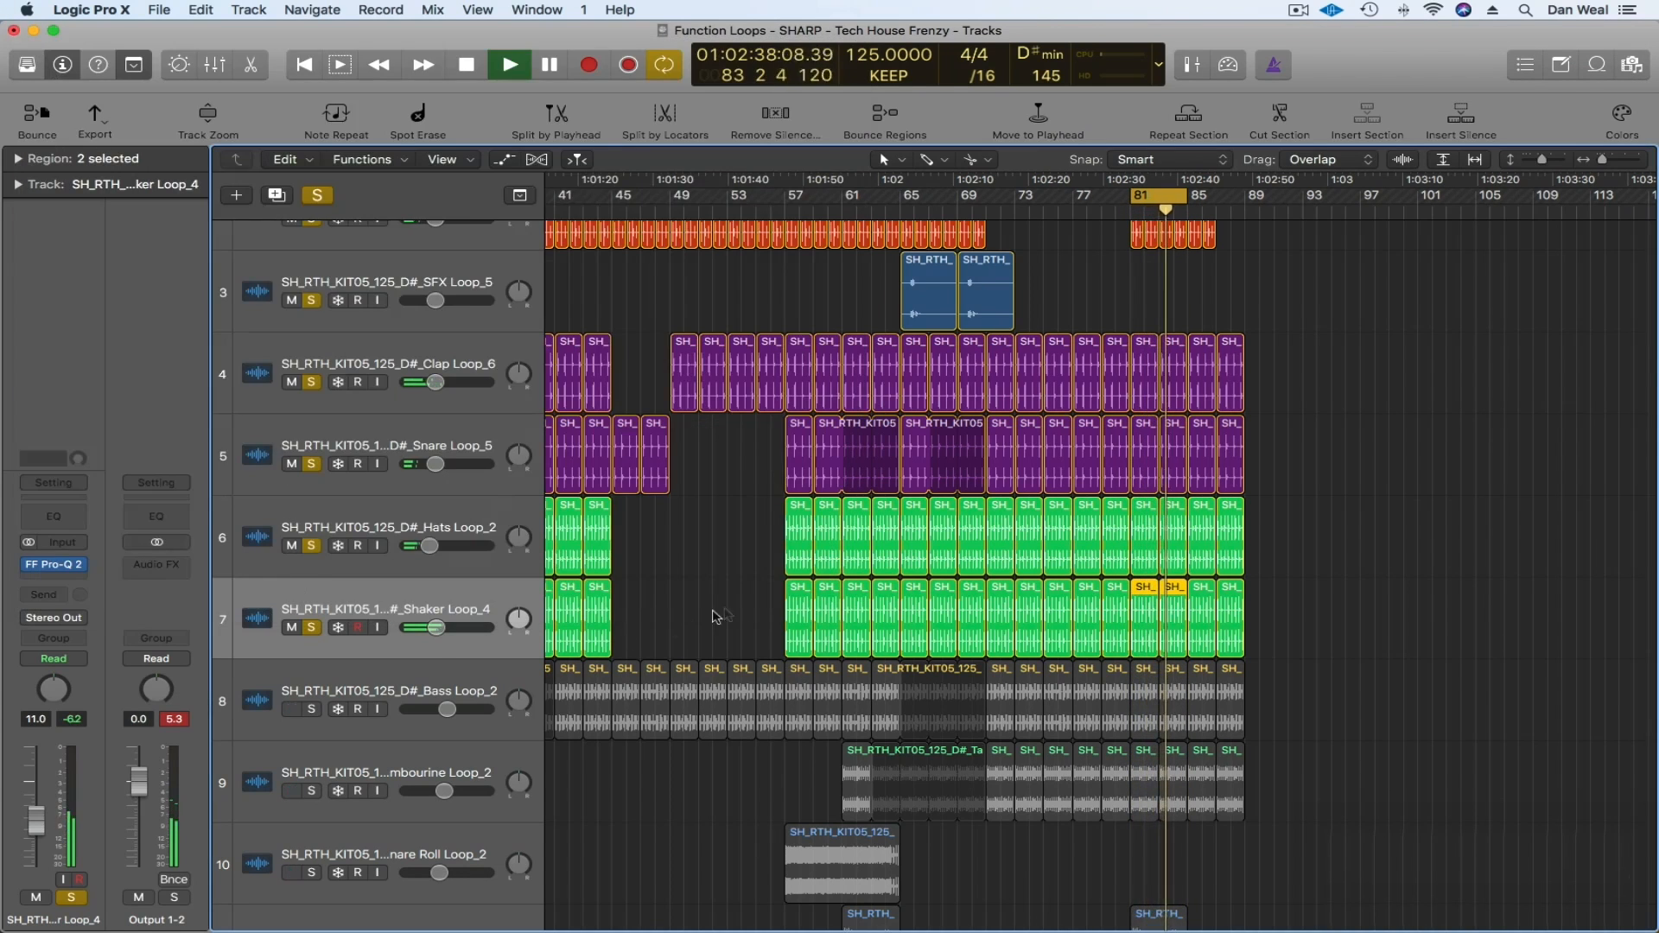
- Add Bass Loop_2 to the soloed tracks and insert a stereo L3-LL Ultra on Shaker Loop_4
scroll(716, 615, down, 3)
click(311, 654)
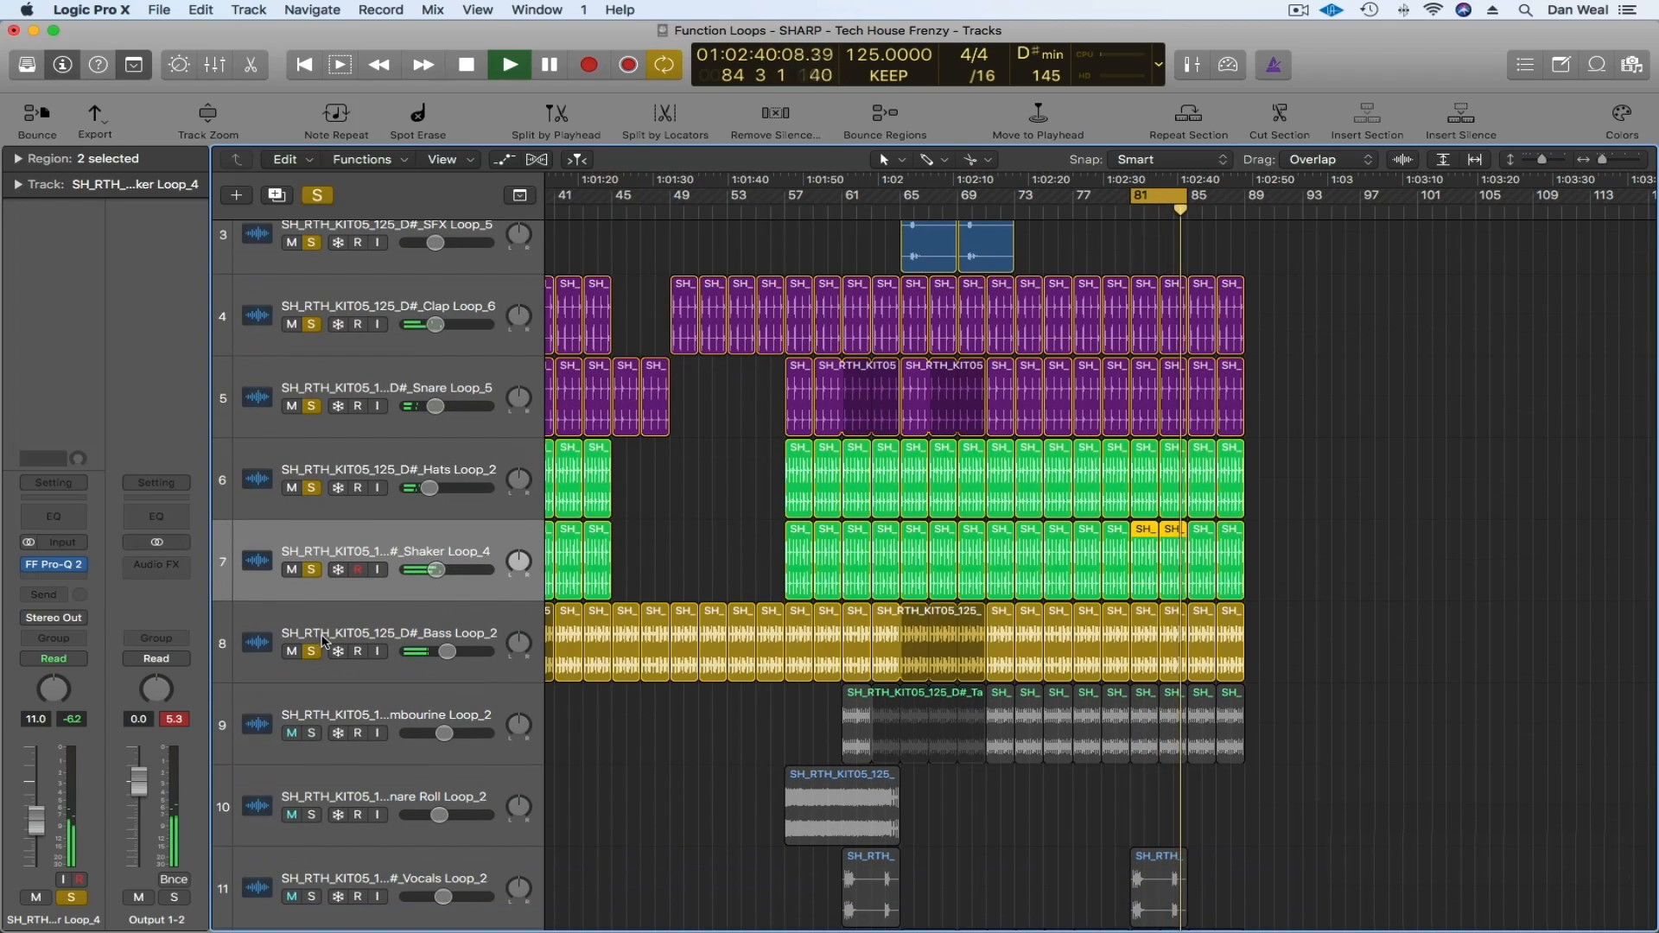
click(54, 586)
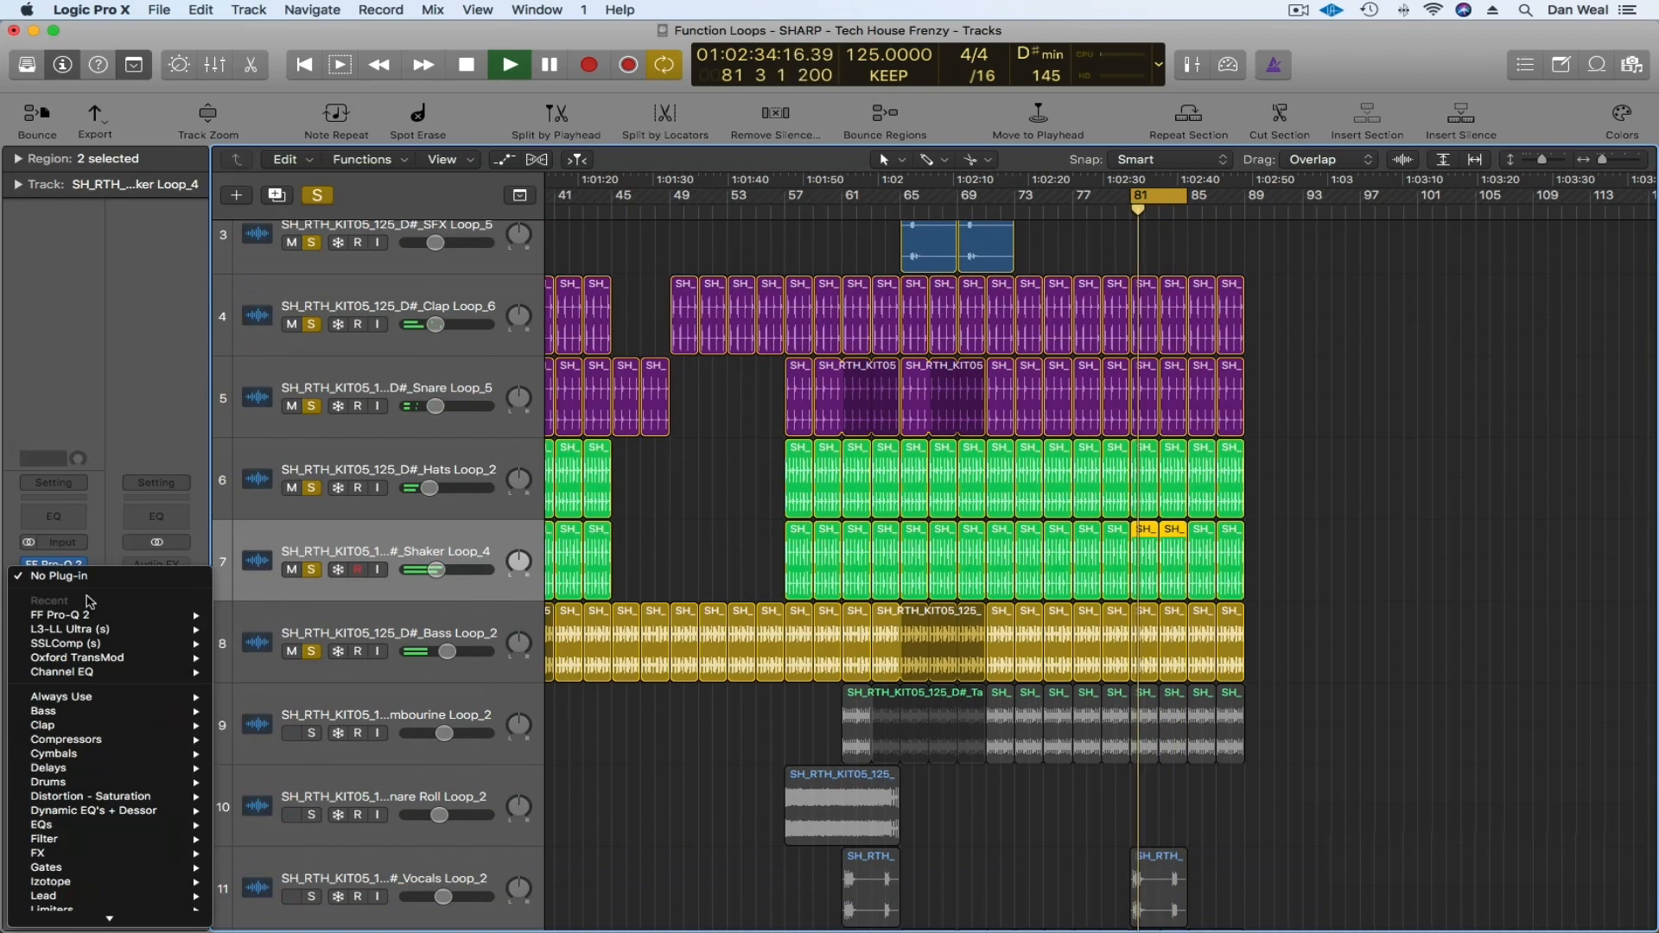
mouse_move(107, 634)
click(250, 630)
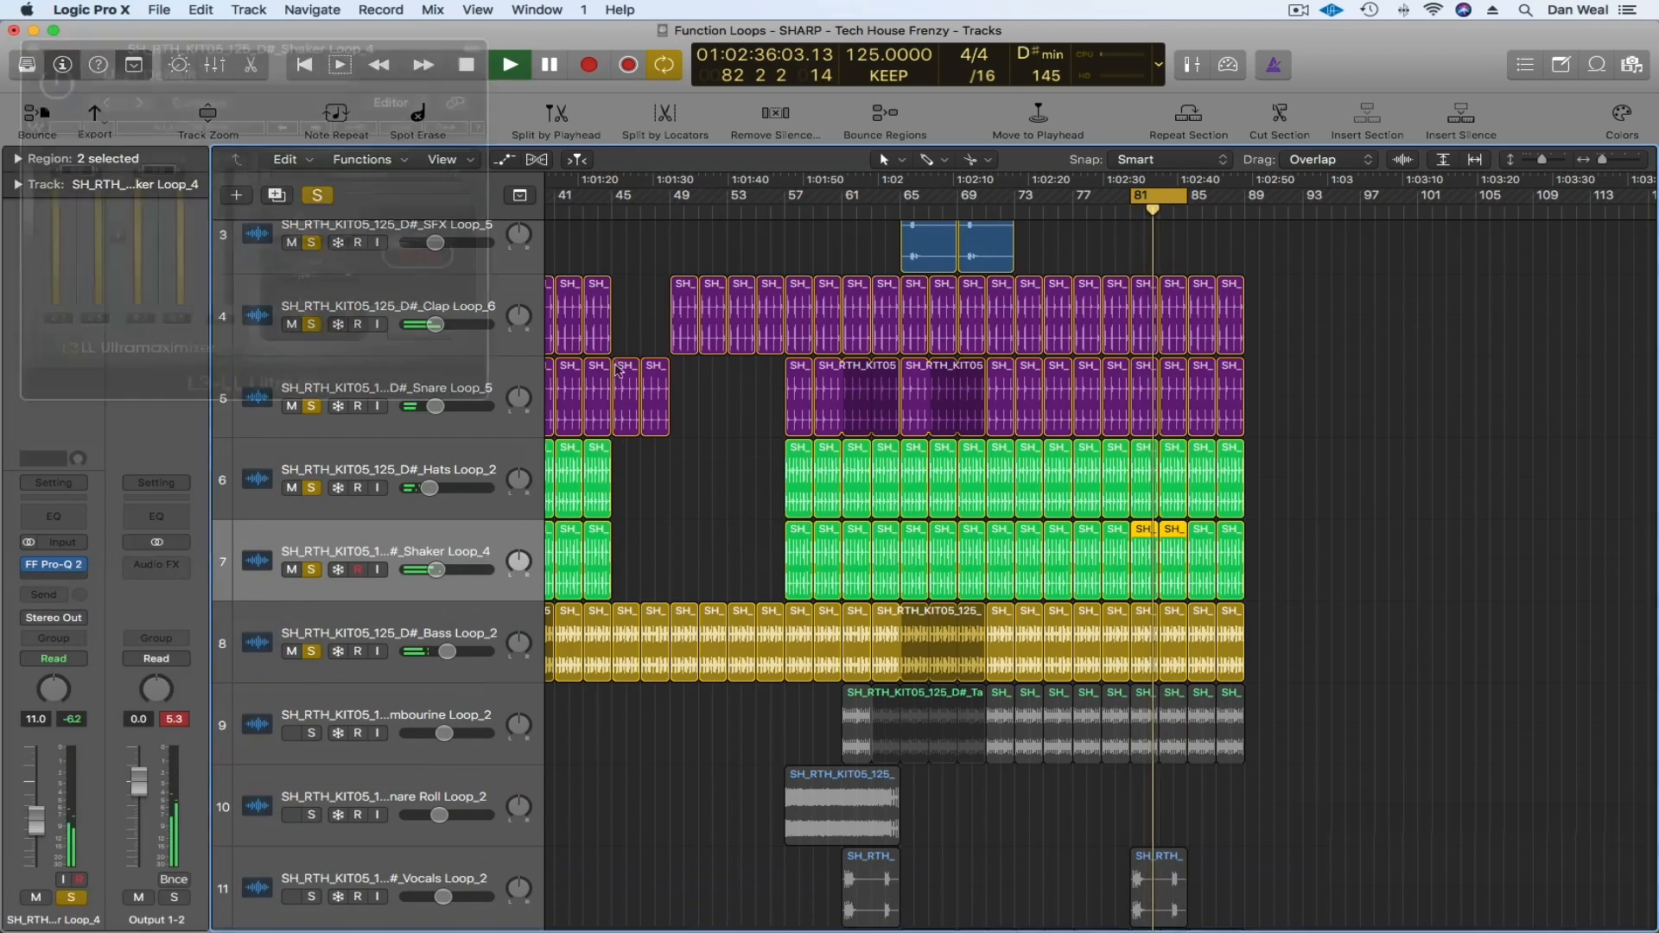
click(32, 48)
- Pan Shaker Loop_4 right and lower it slightly, then pan Hats Loop_2 to -13 and set its volume to -11.0 dB
click(401, 620)
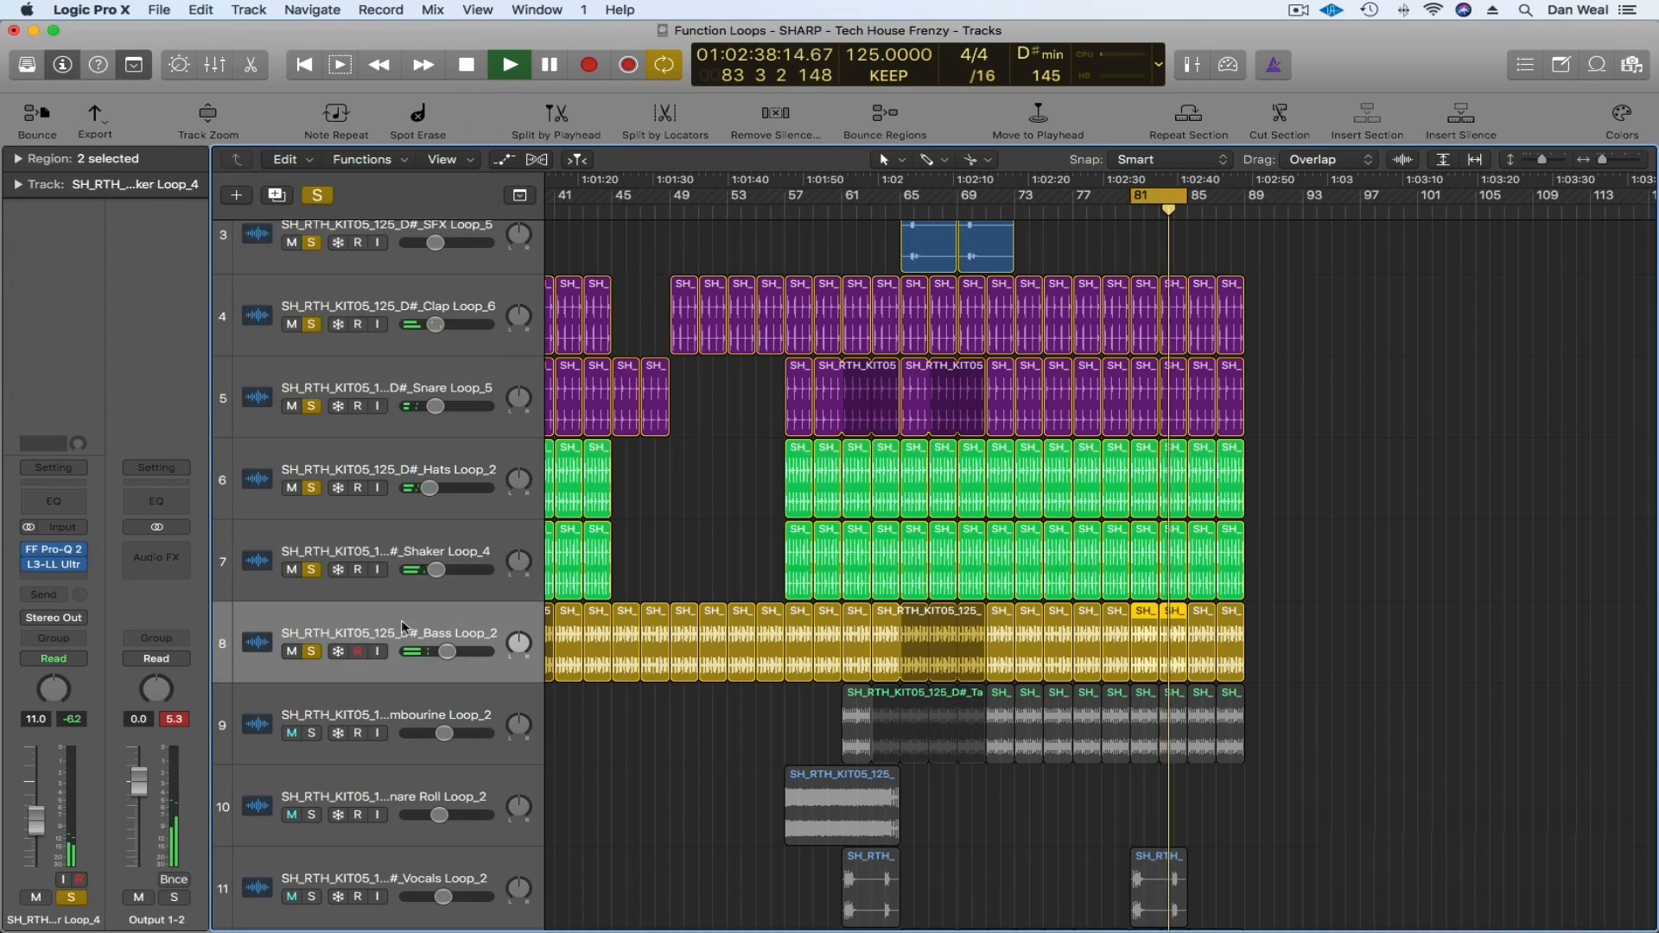
scroll(421, 597, down, 2)
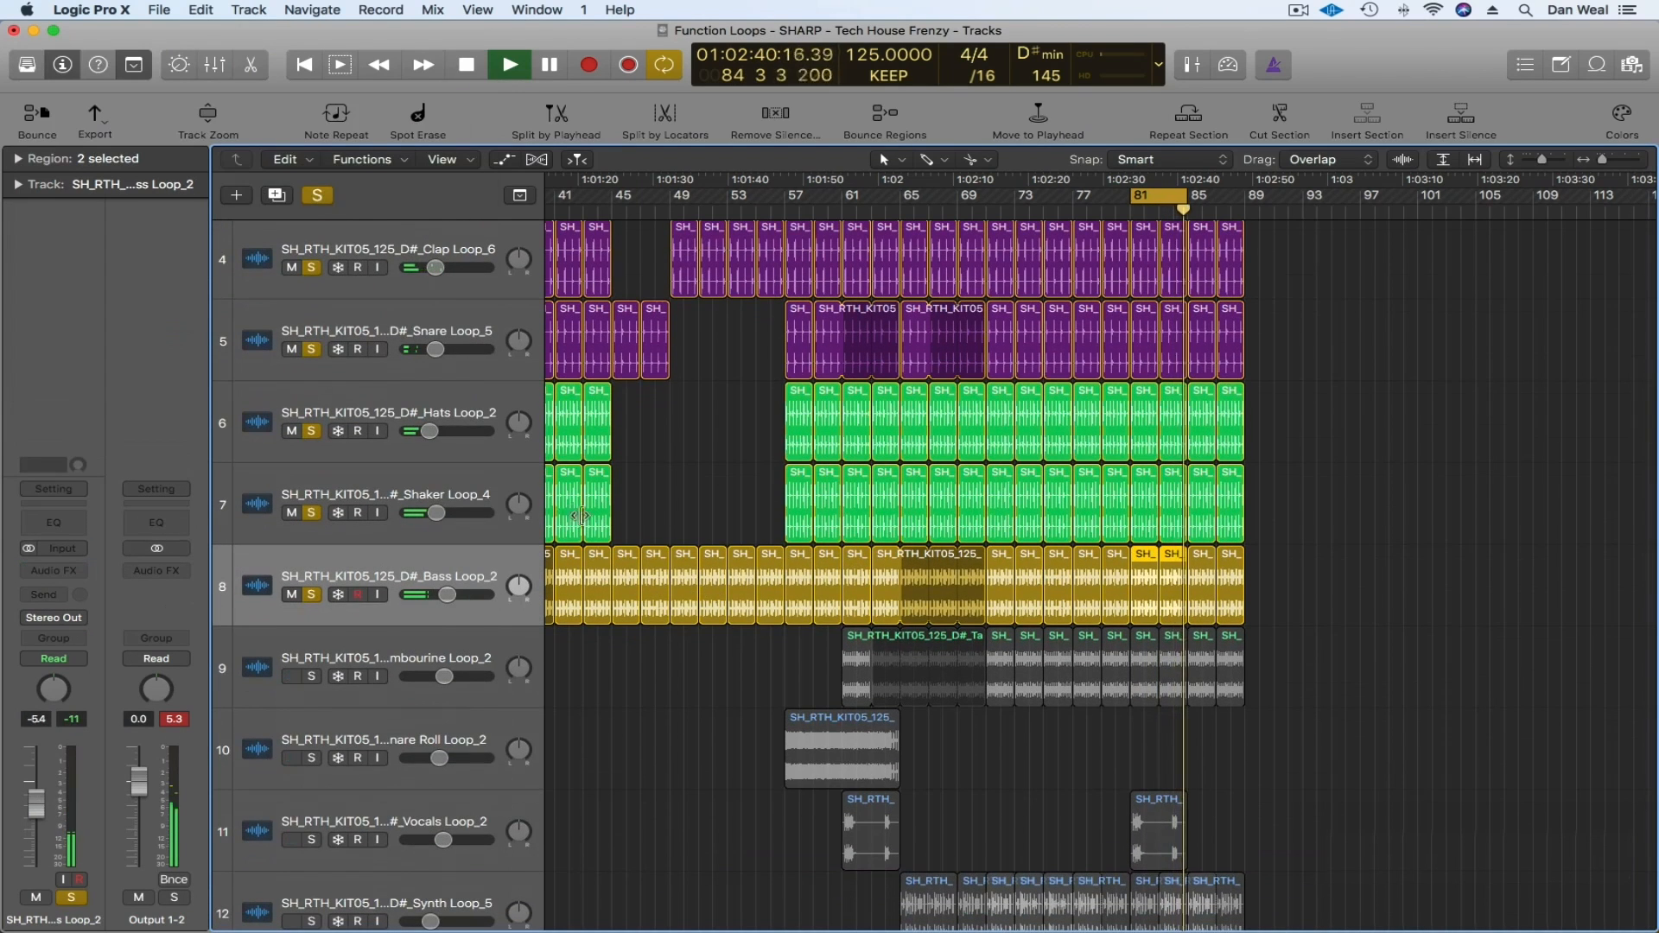
scroll(535, 514, up, 1)
drag(430, 434, 531, 533)
click(395, 458)
drag(519, 438, 520, 422)
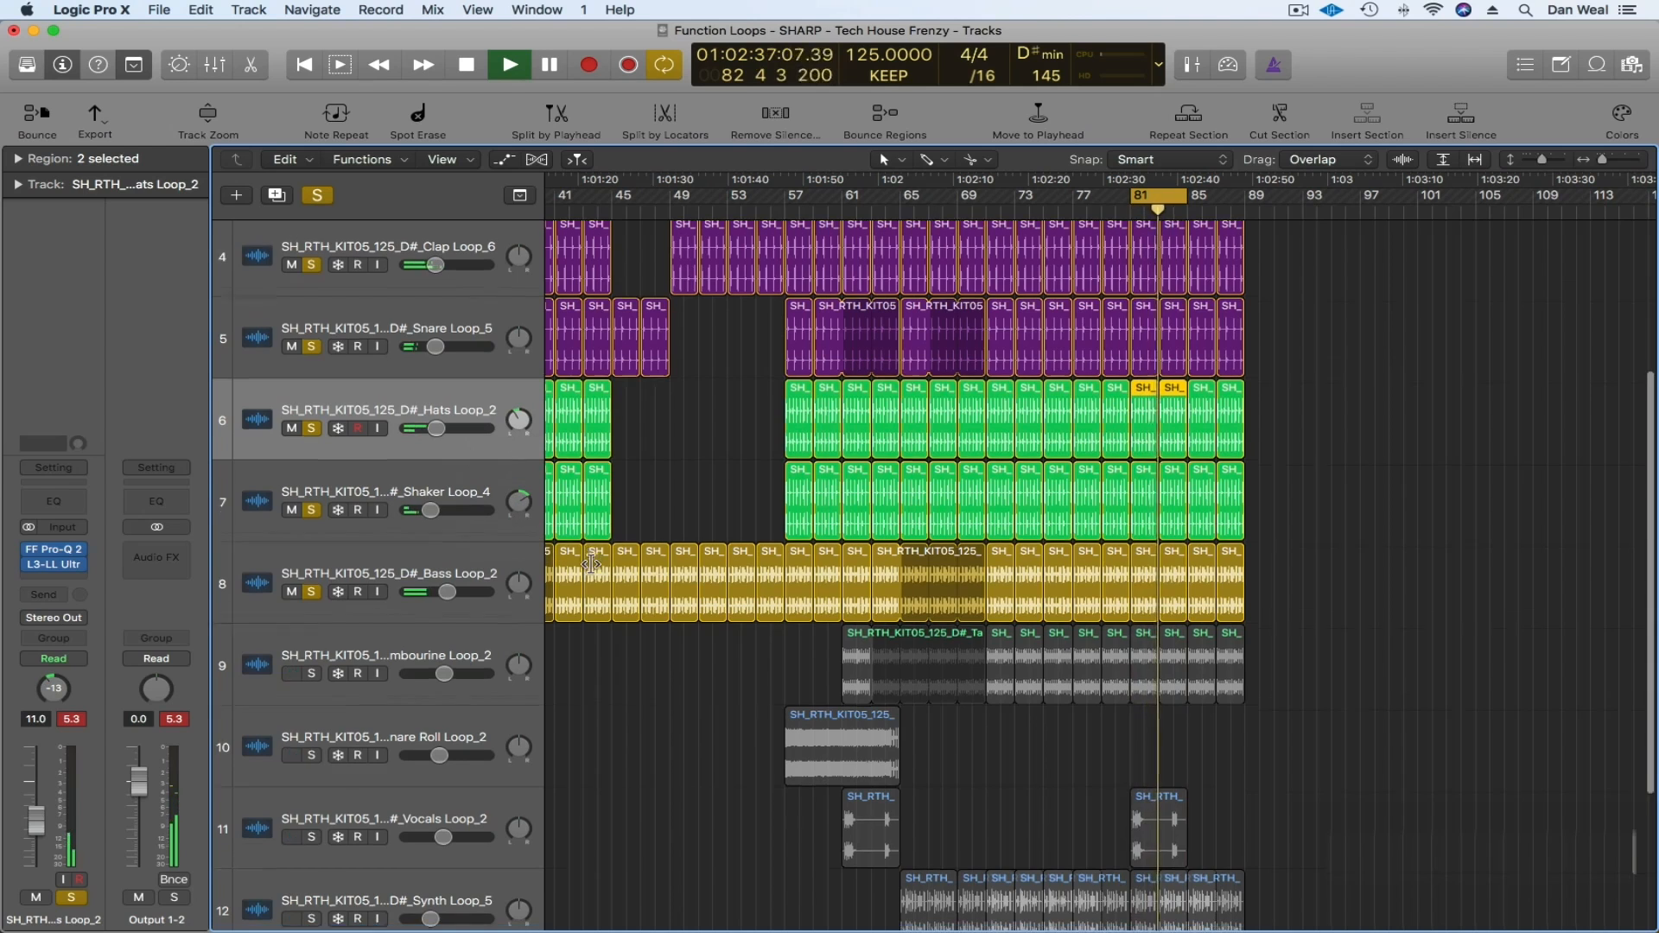
- Solo and mute the tambourine loop, and insert a stereo FF Pro-Q 2 on Bass Loop_2
scroll(393, 632, down, 1)
click(311, 658)
click(411, 560)
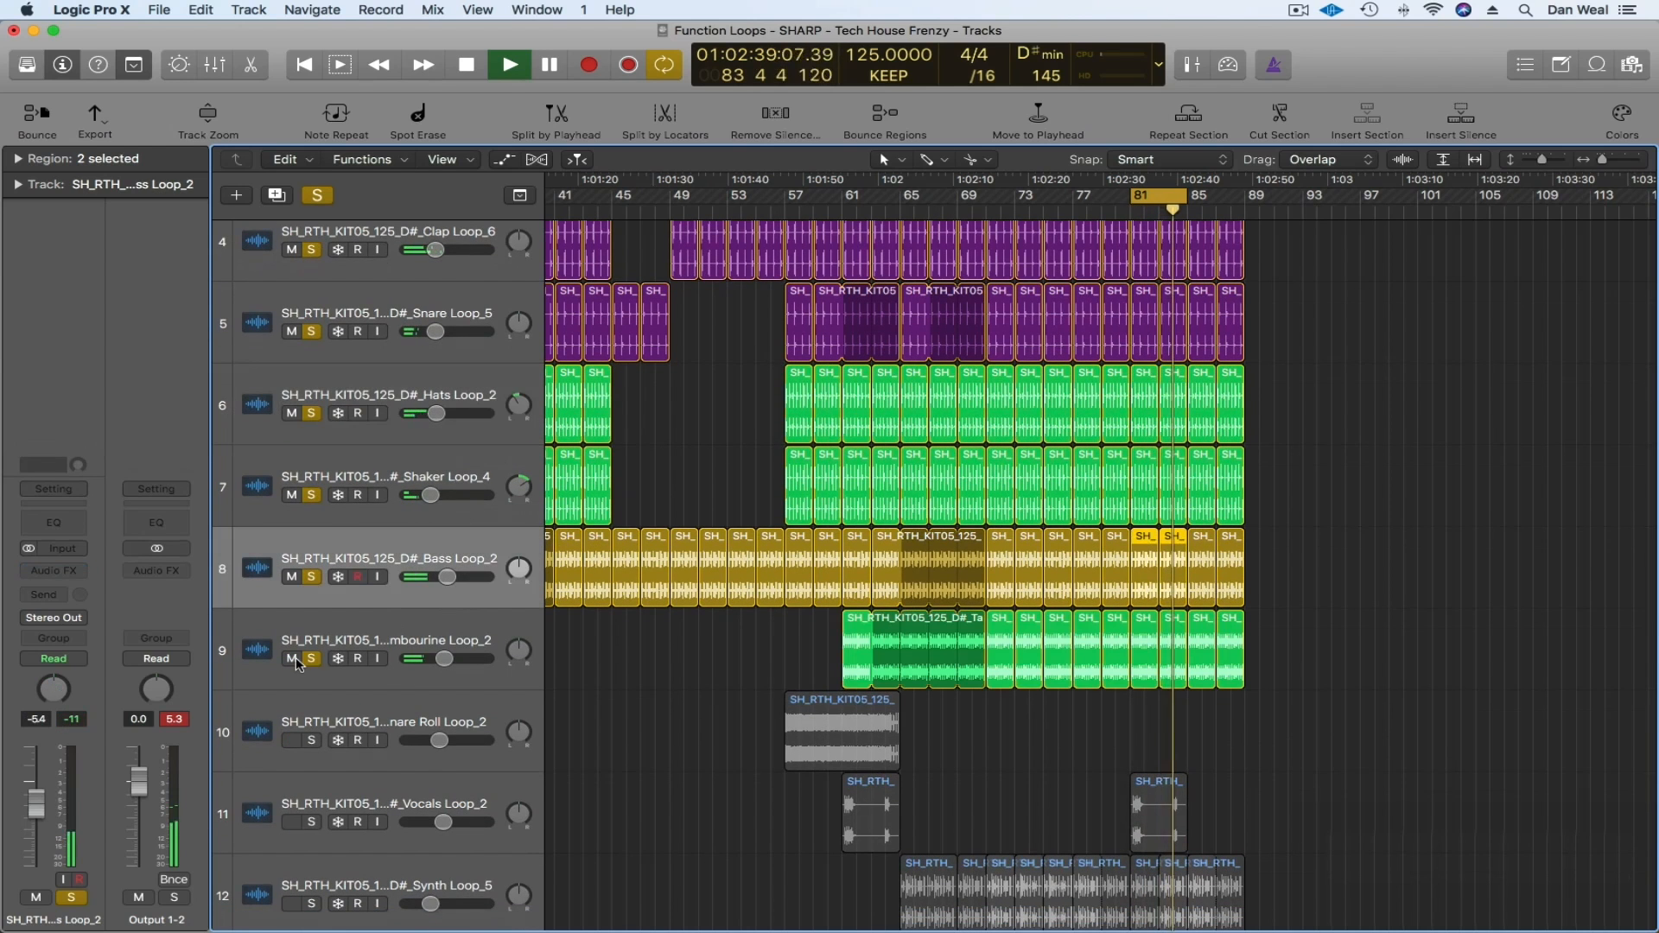
click(312, 660)
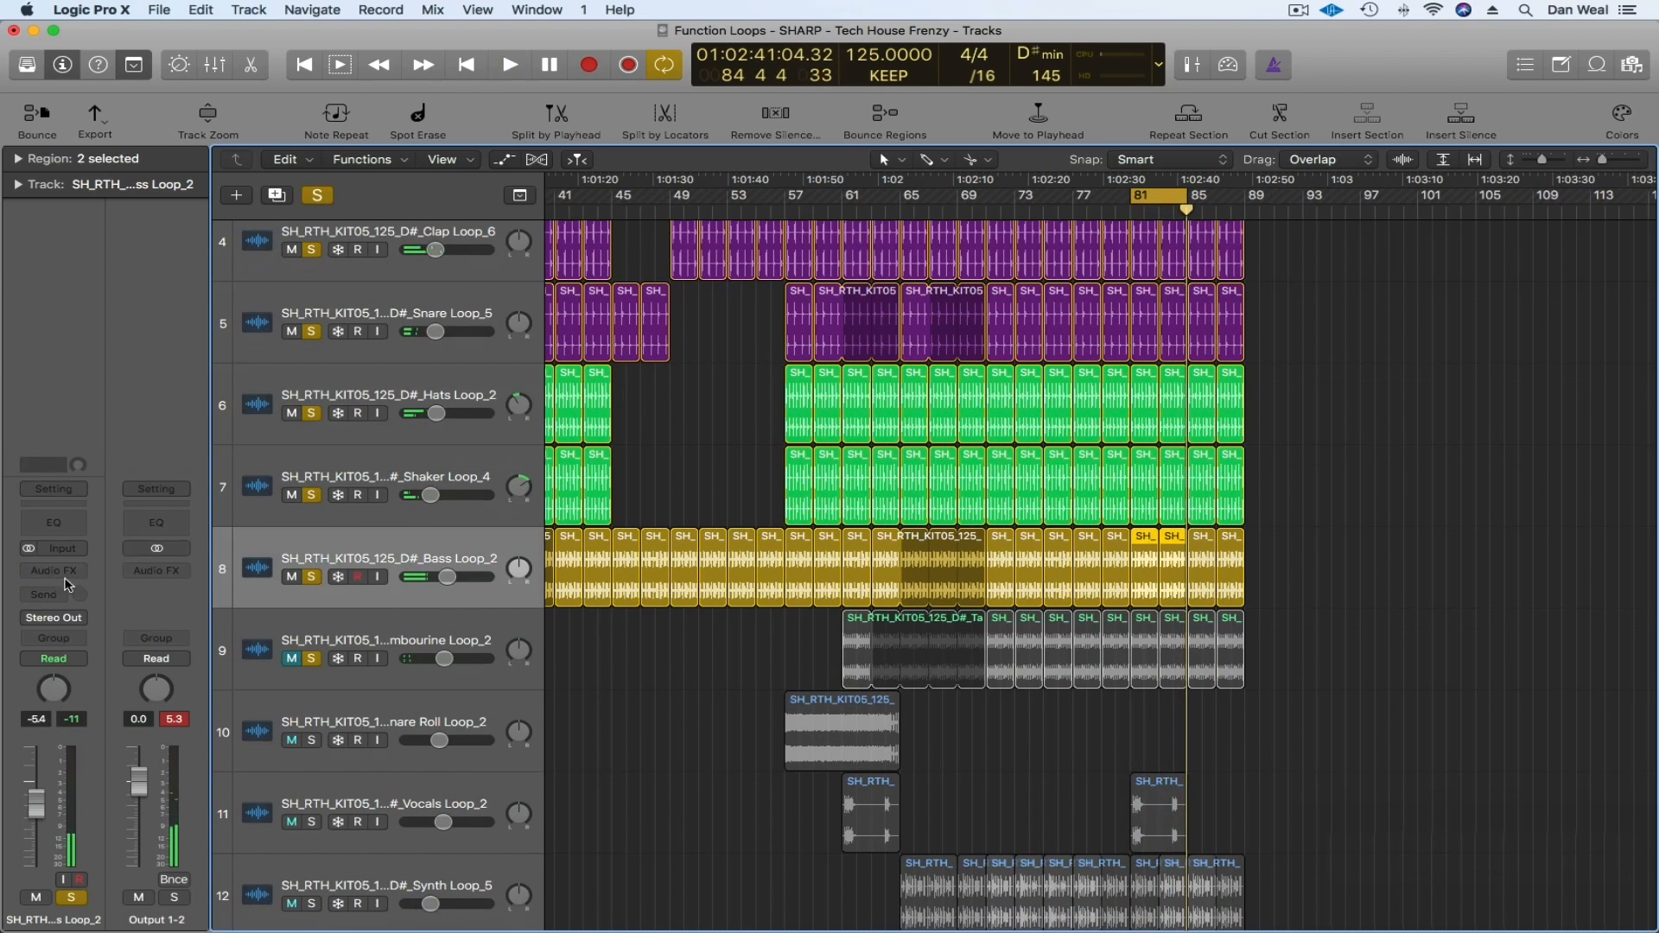
click(64, 574)
mouse_move(98, 621)
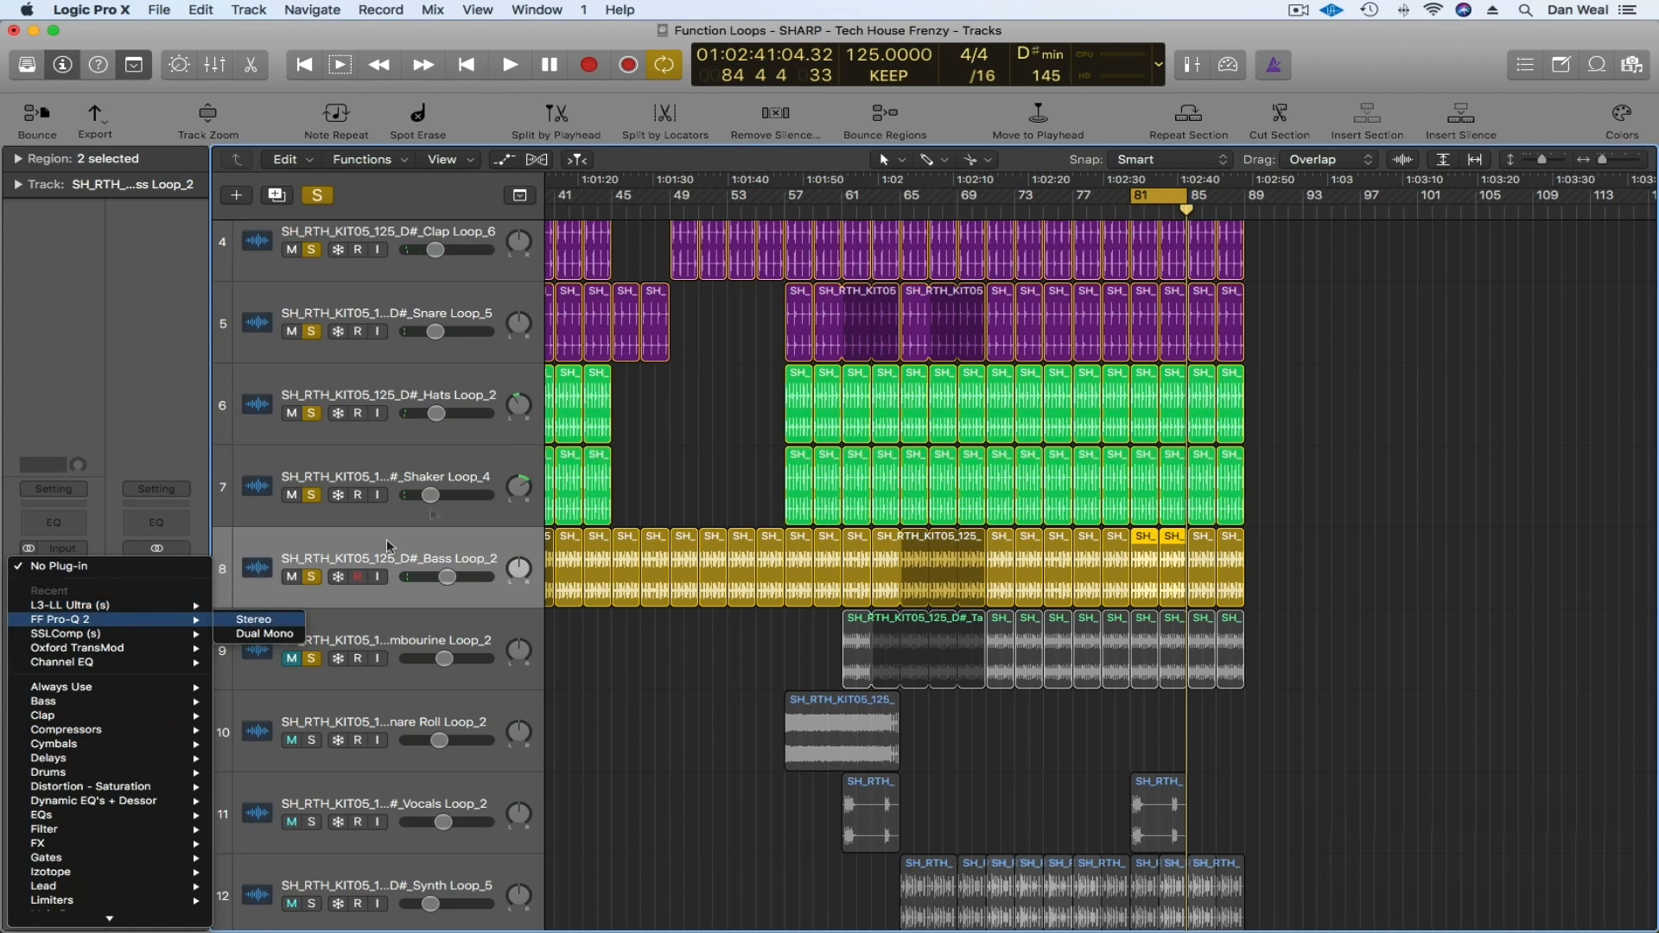
click(254, 620)
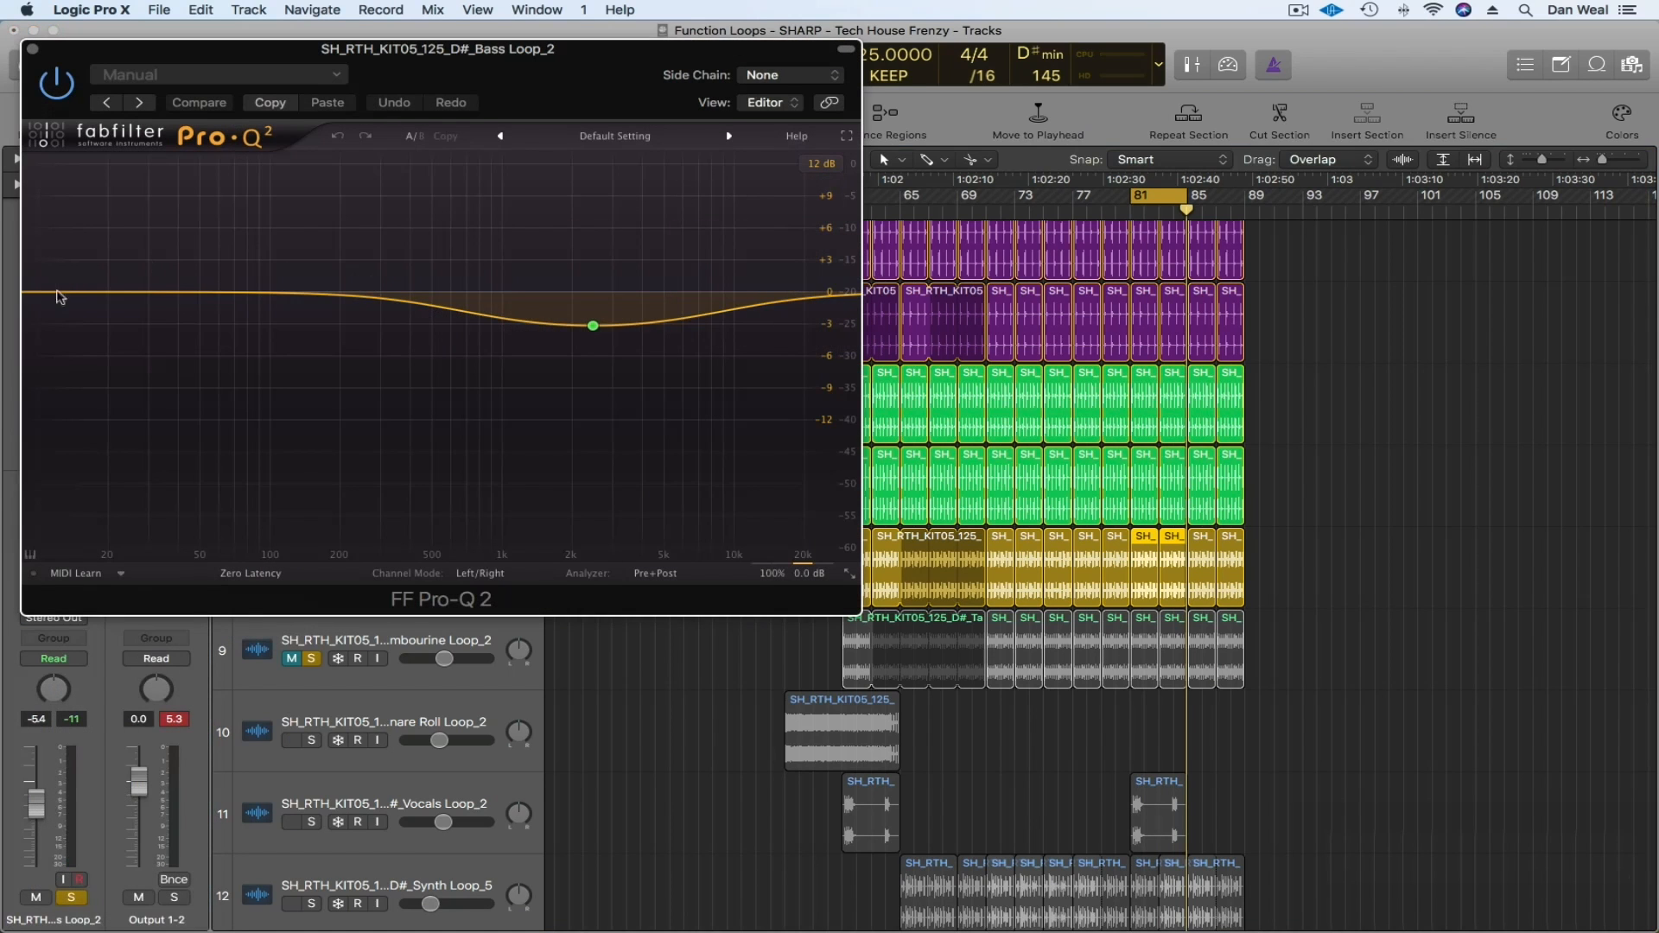
- Replace the bass EQ's default band with an 18 dB/oct low cut at about 43 Hz, with playback running
drag(60, 294, 179, 295)
key(space)
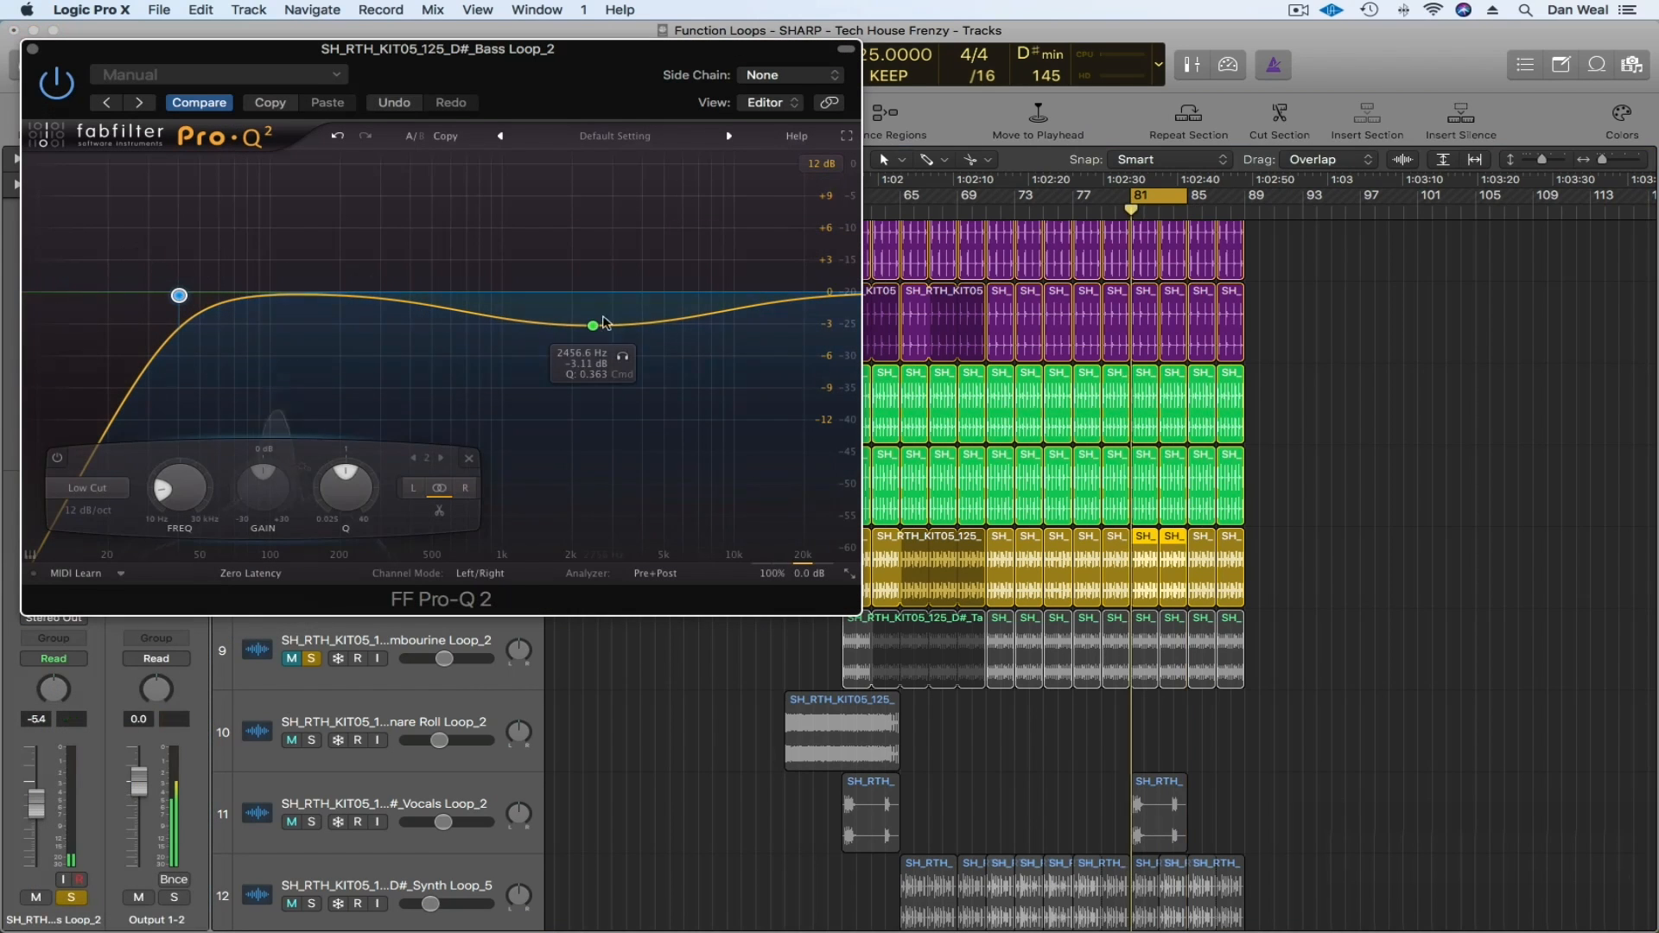
right_click(596, 325)
click(617, 433)
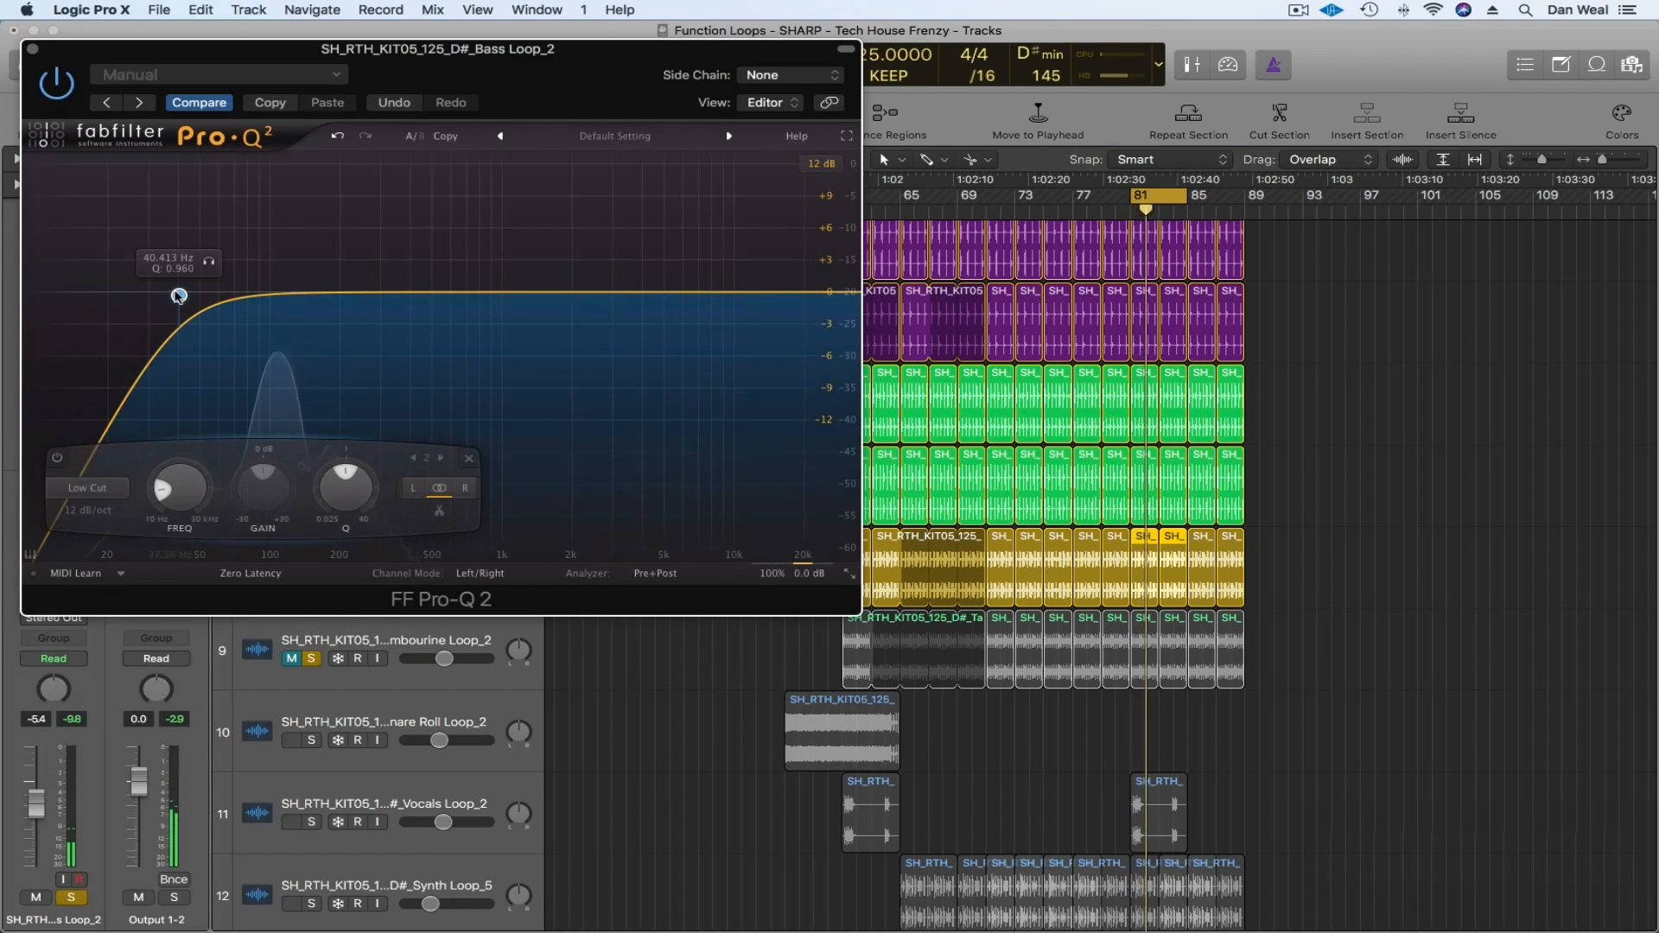
alt+shift+click(179, 295)
drag(179, 295, 186, 297)
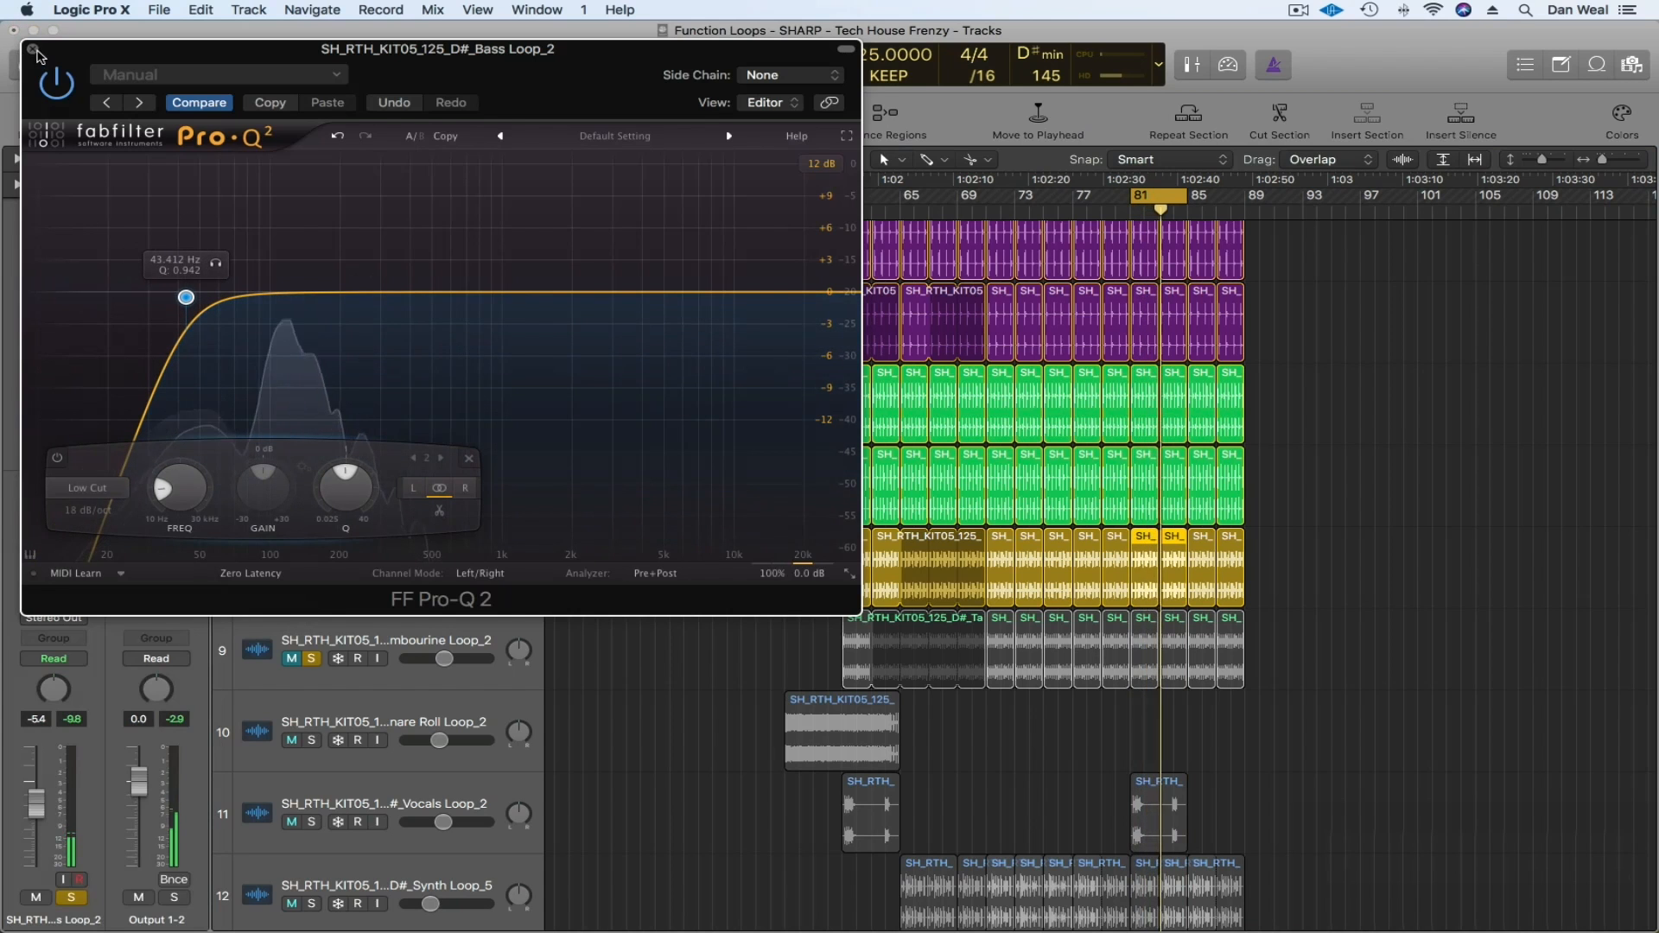
click(35, 51)
- Insert Kickstart on Bass Loop_2 and add a stereo L3-LL Ultra between the EQ and Kickstart
click(86, 563)
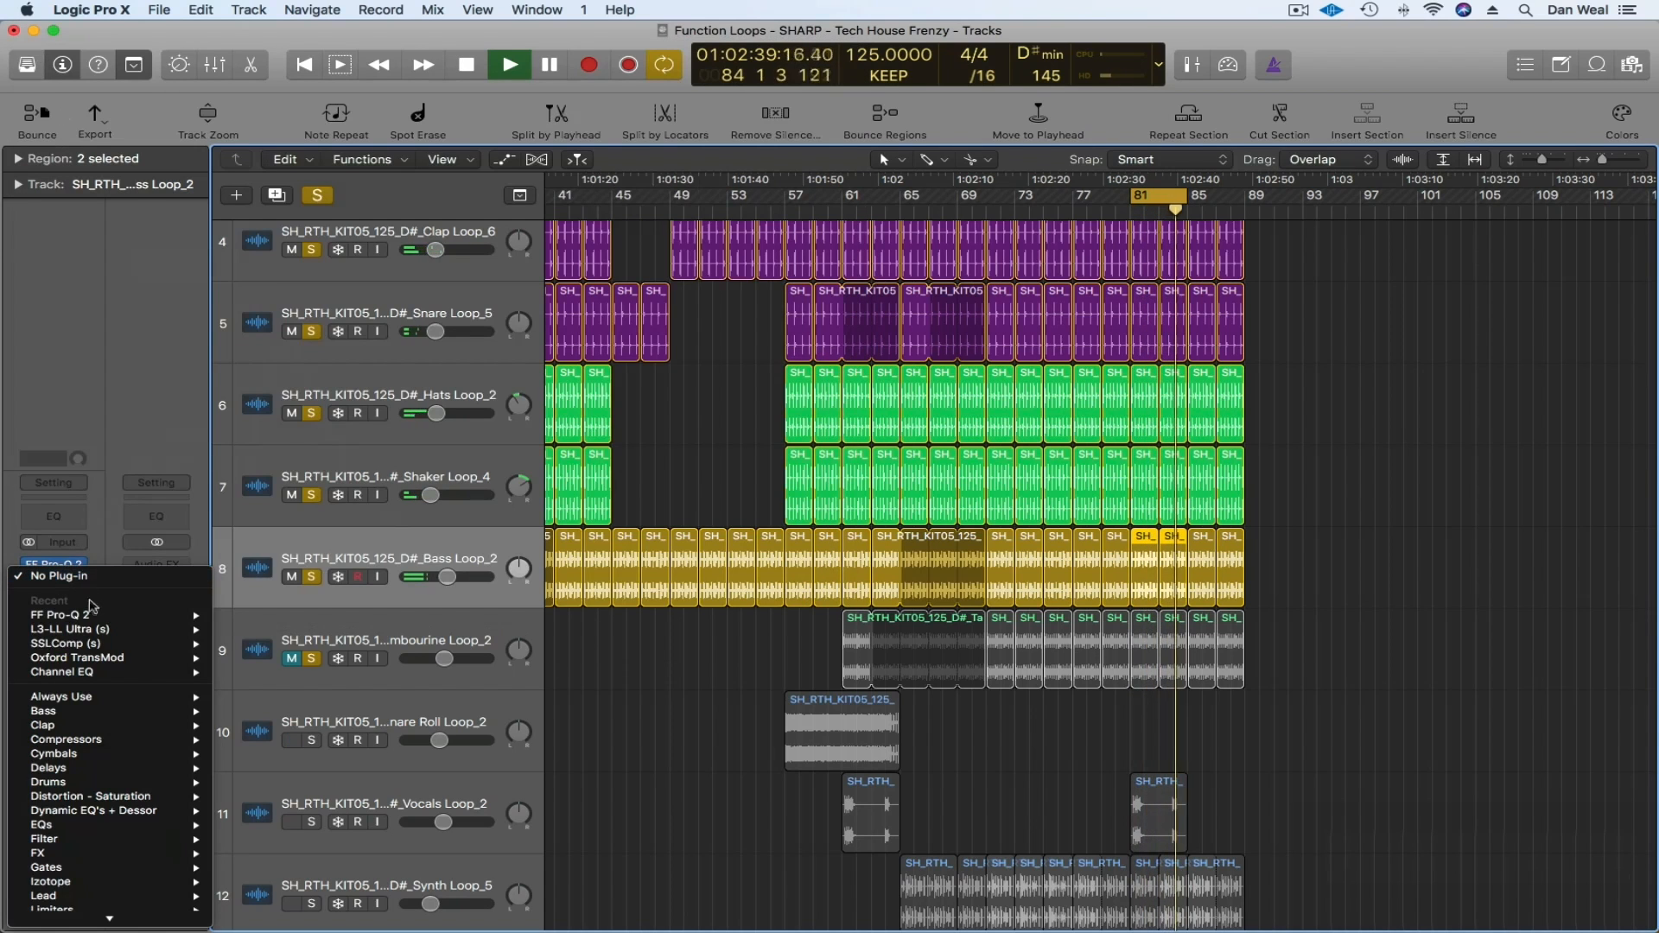
mouse_move(87, 696)
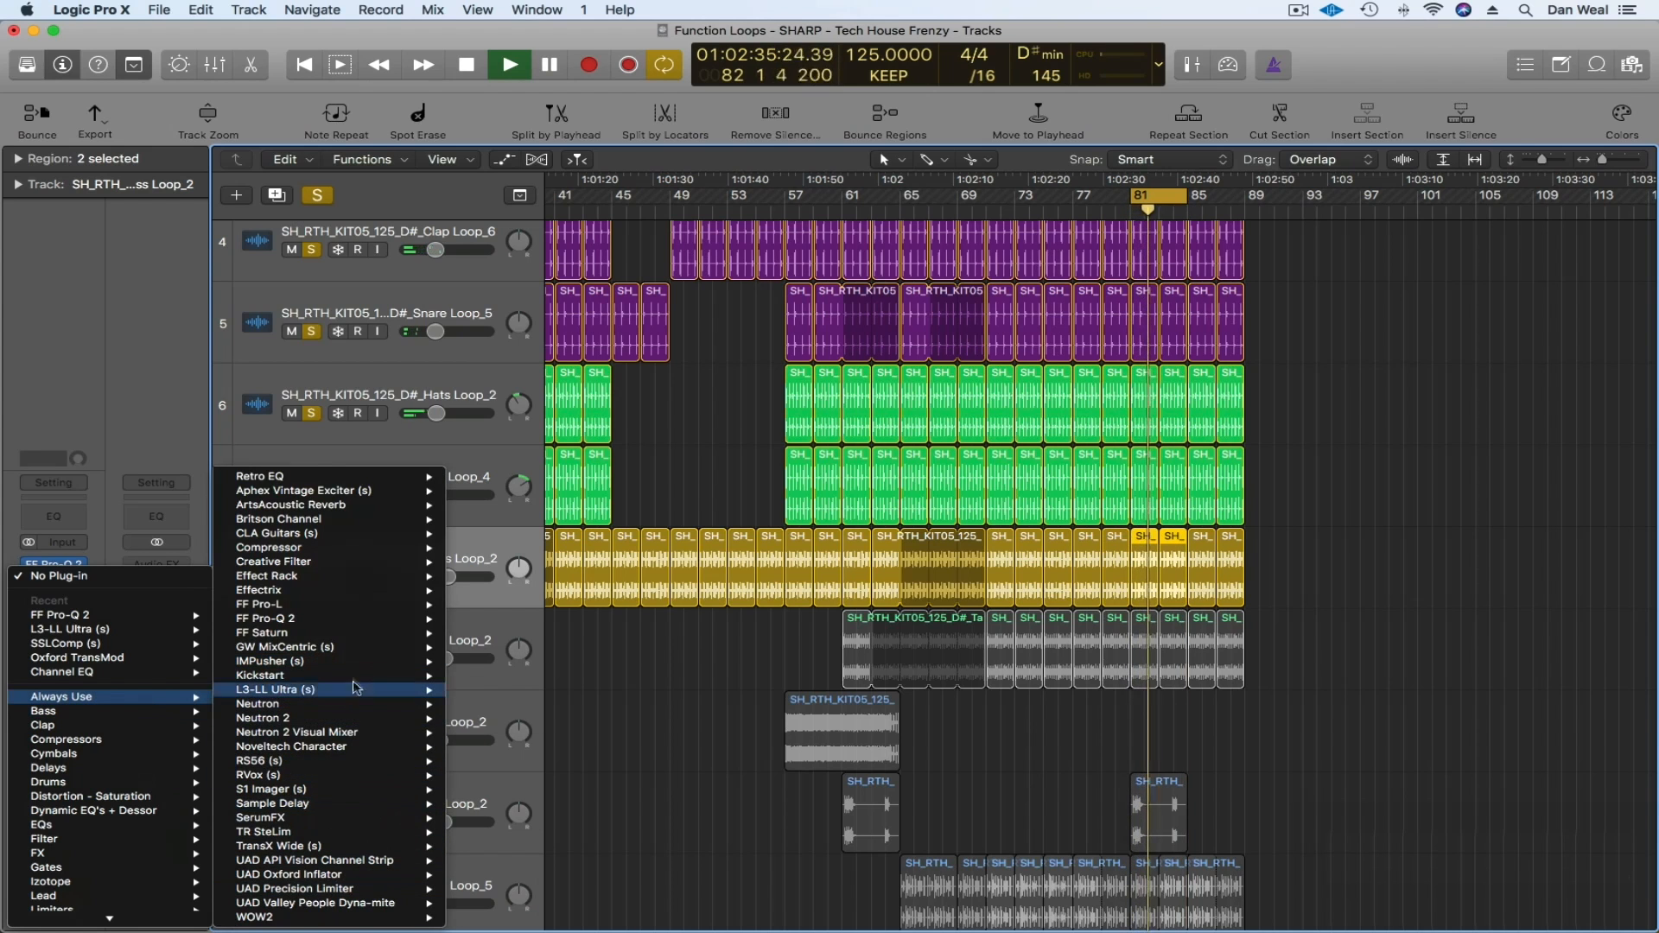
mouse_move(359, 675)
click(474, 678)
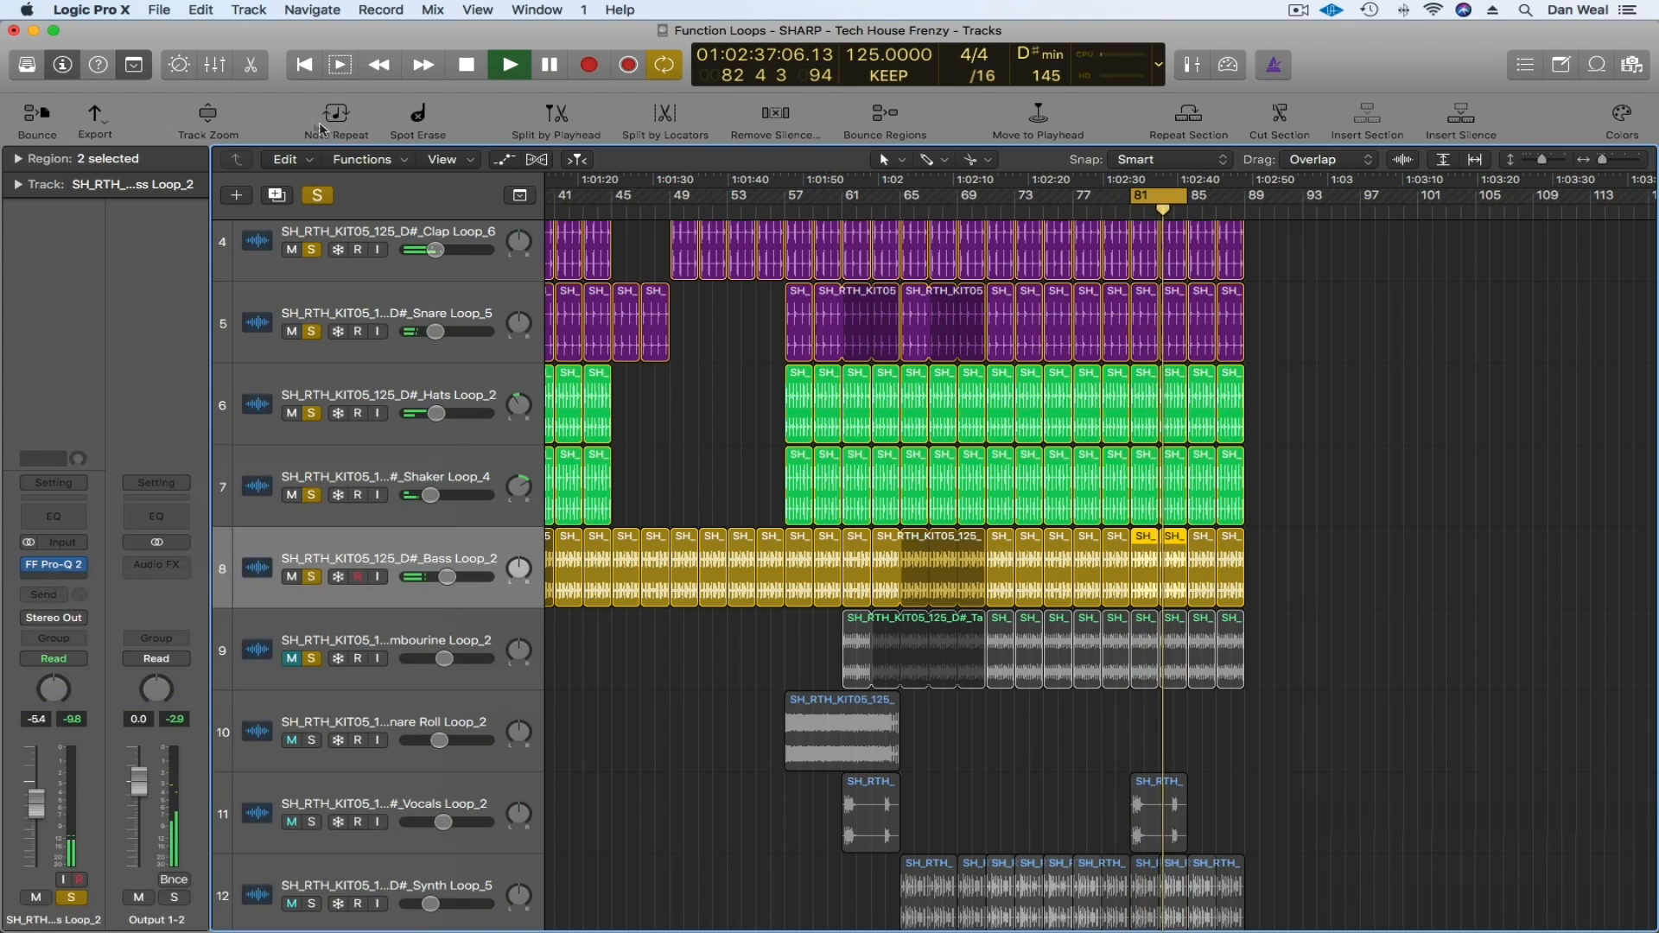
click(68, 565)
mouse_move(216, 623)
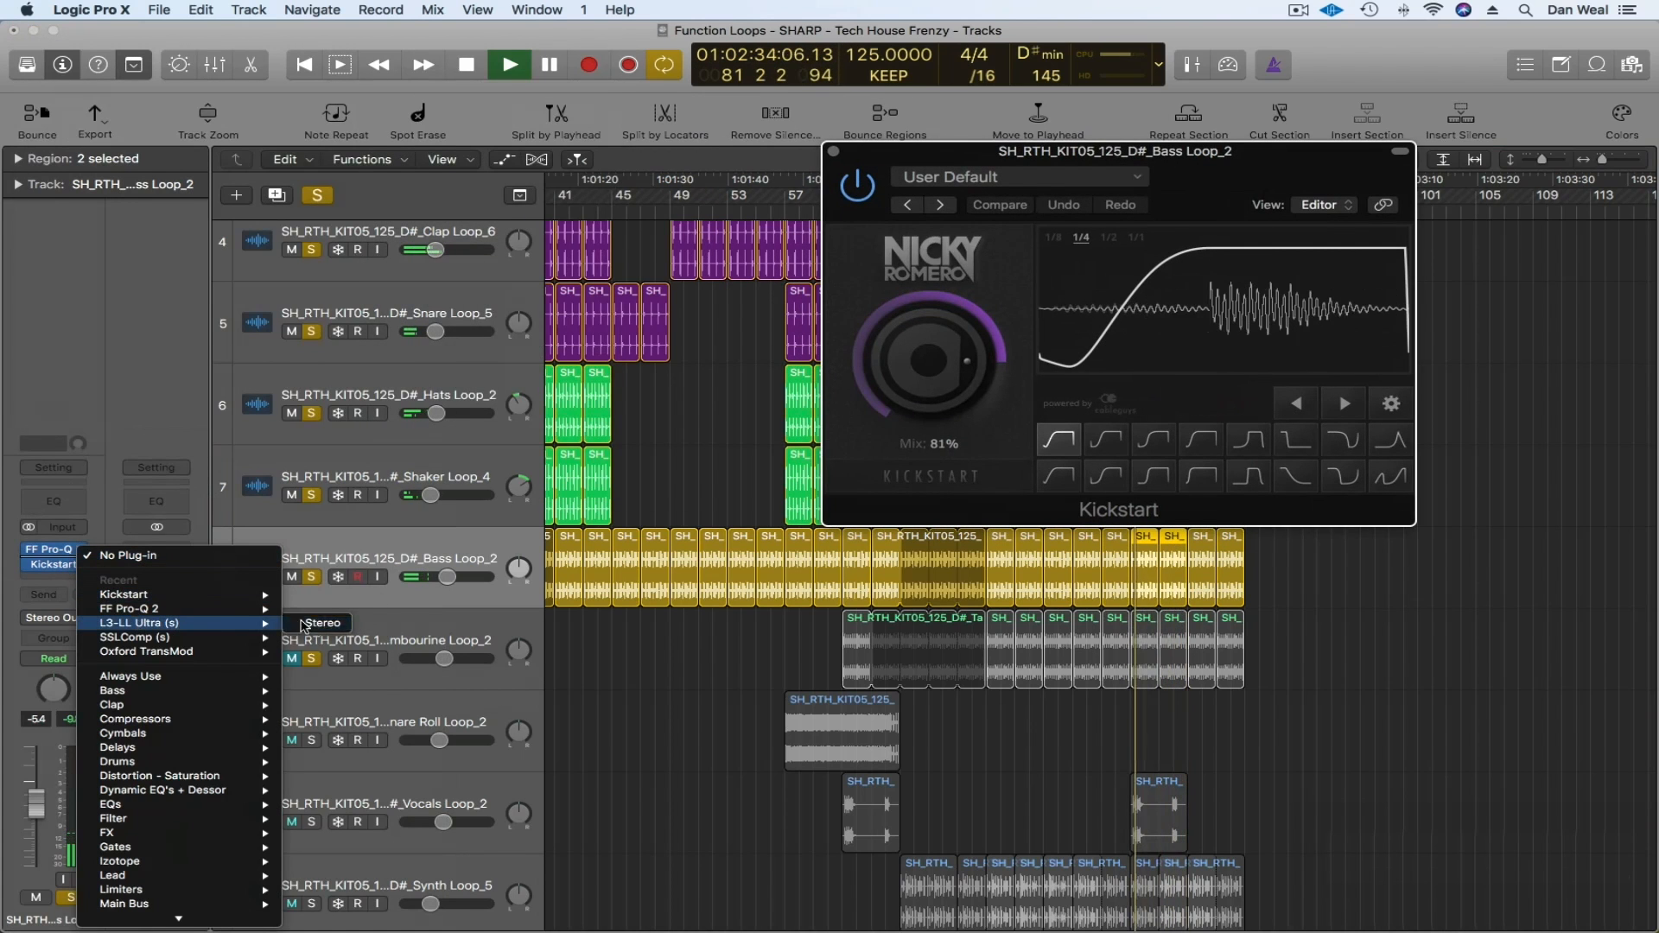
click(307, 623)
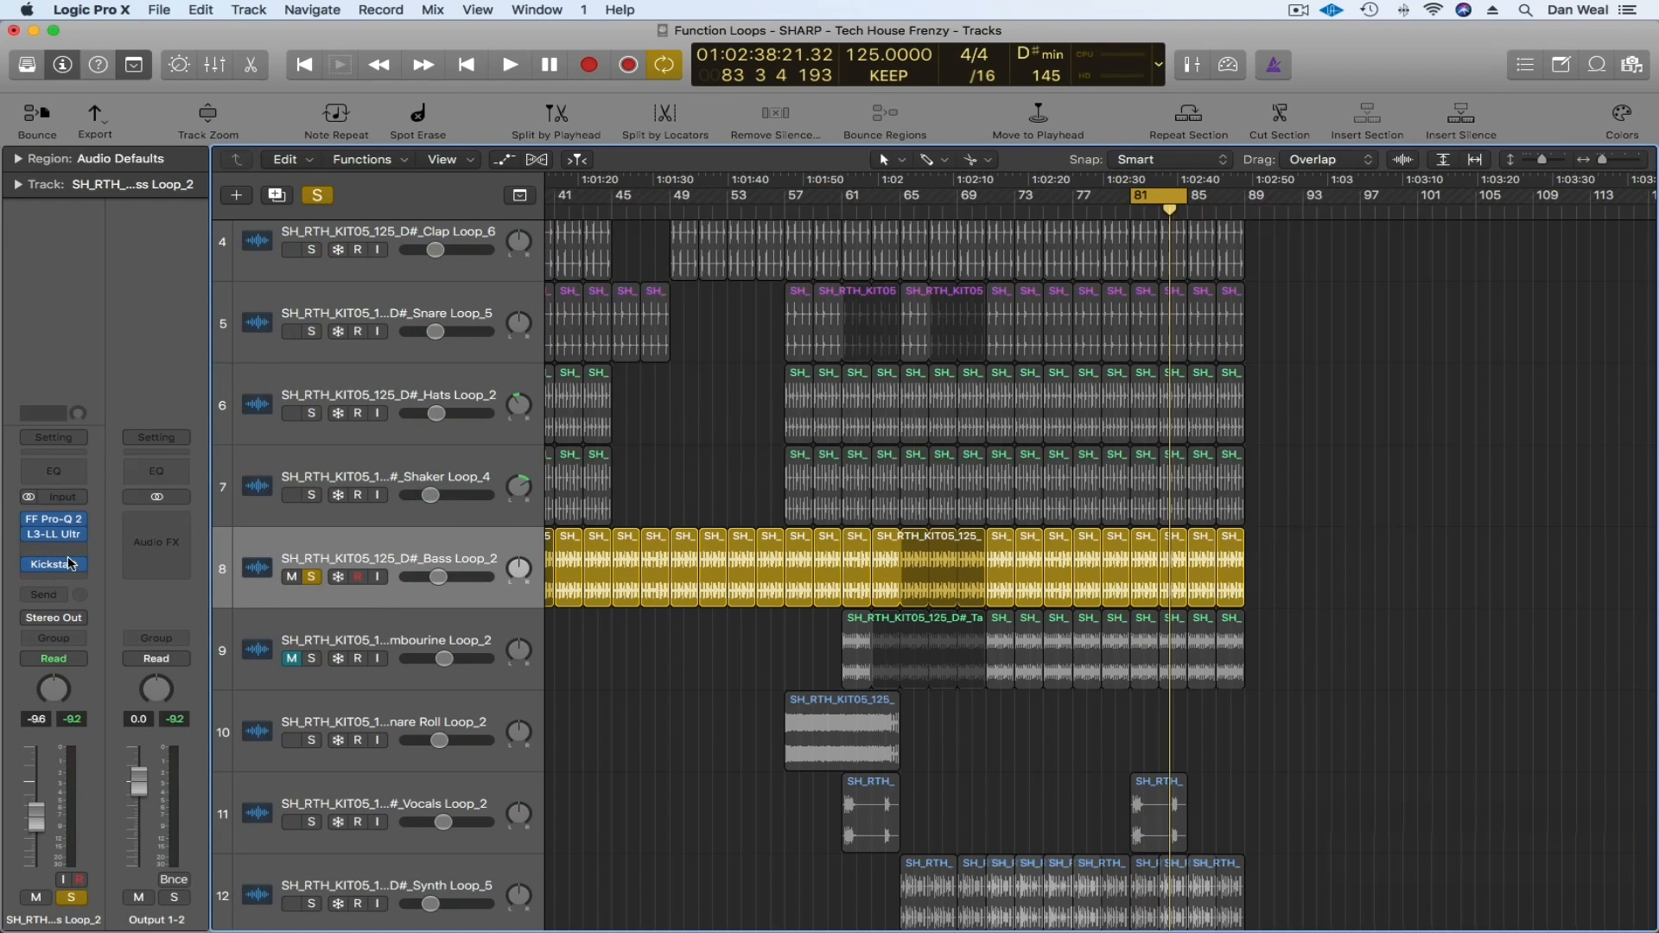
- Insert bx_control V2 on Bass Loop_2 between the L3-LL Ultra and Kickstart, and play the soloed bass
click(70, 563)
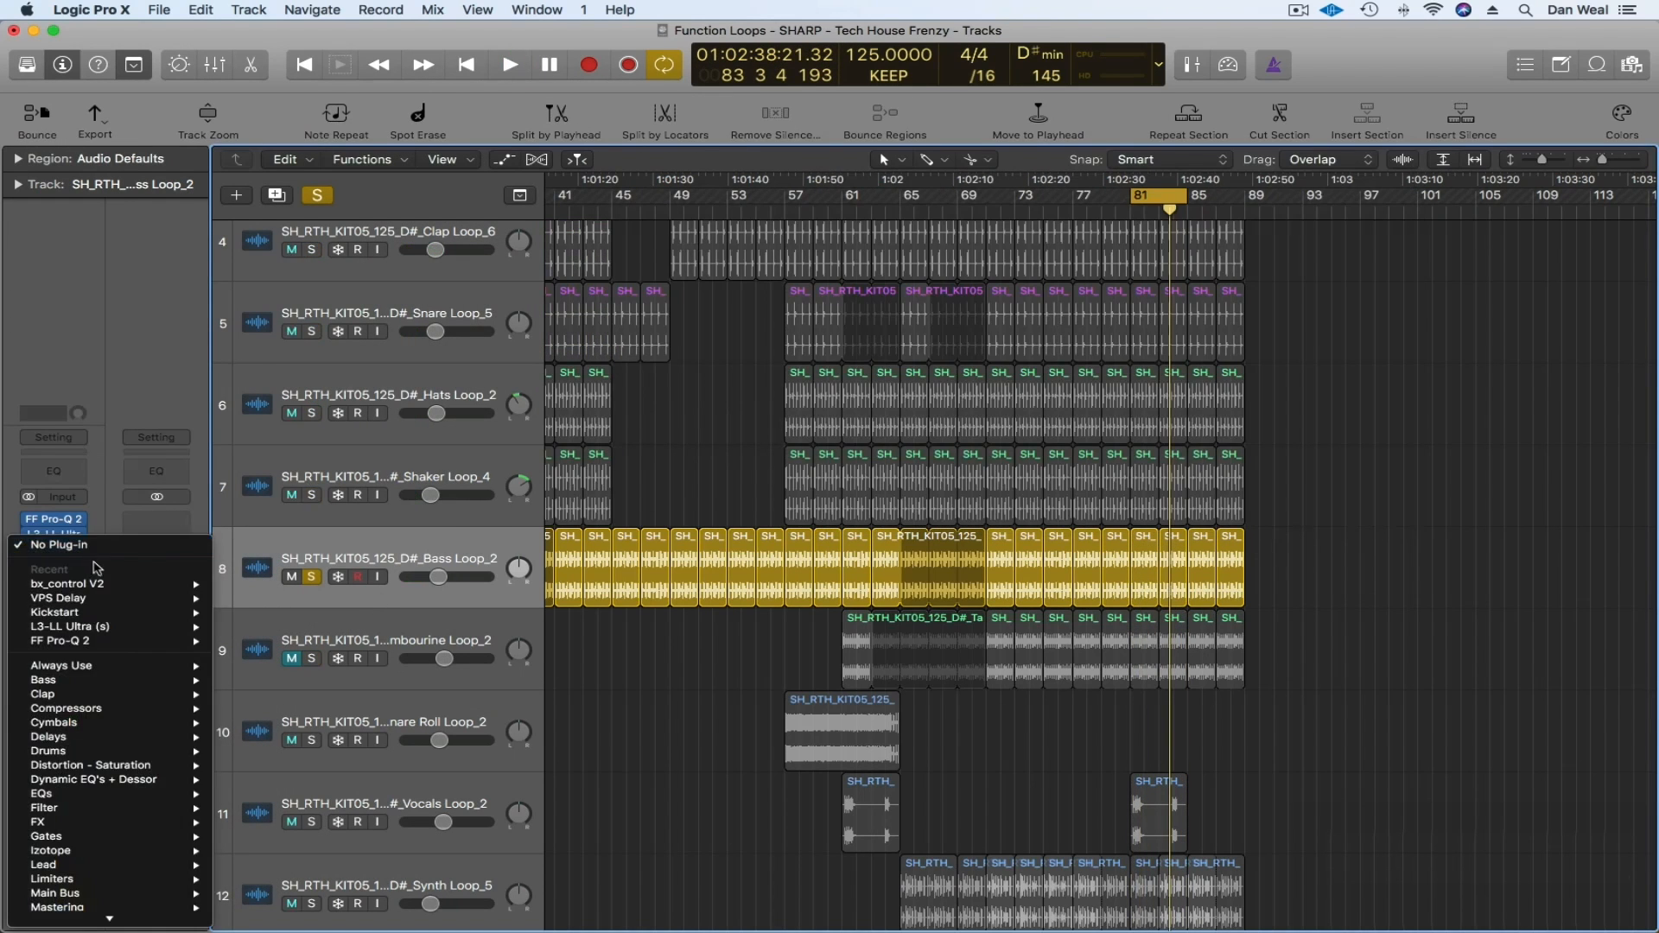
mouse_move(141, 589)
click(309, 612)
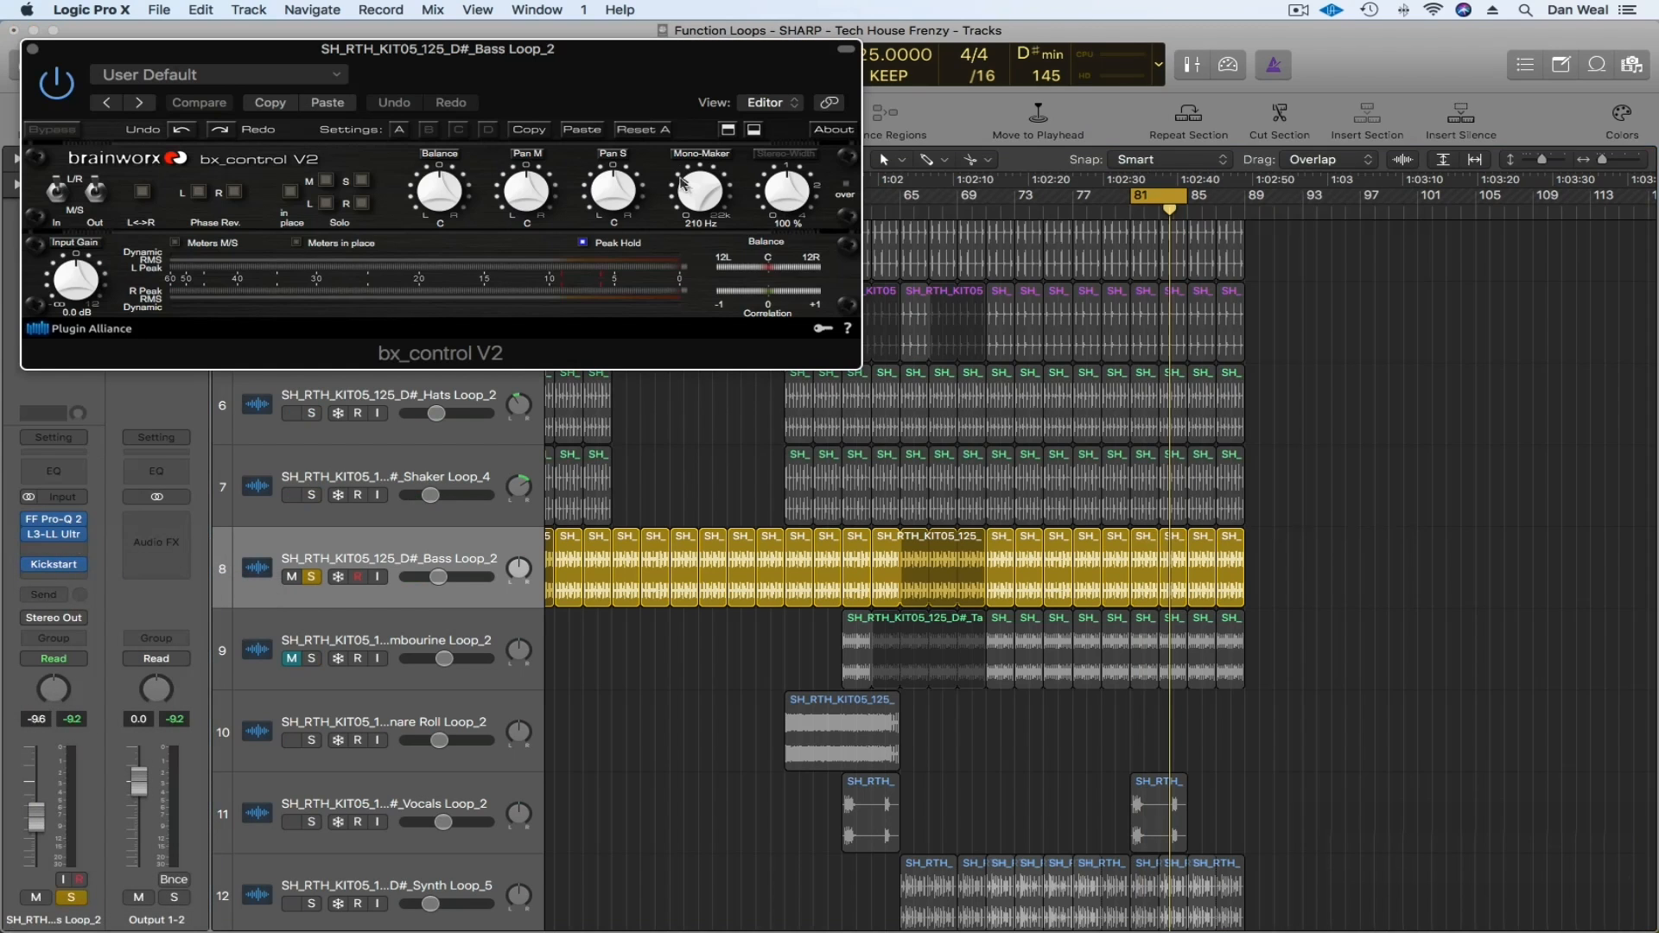
key(space)
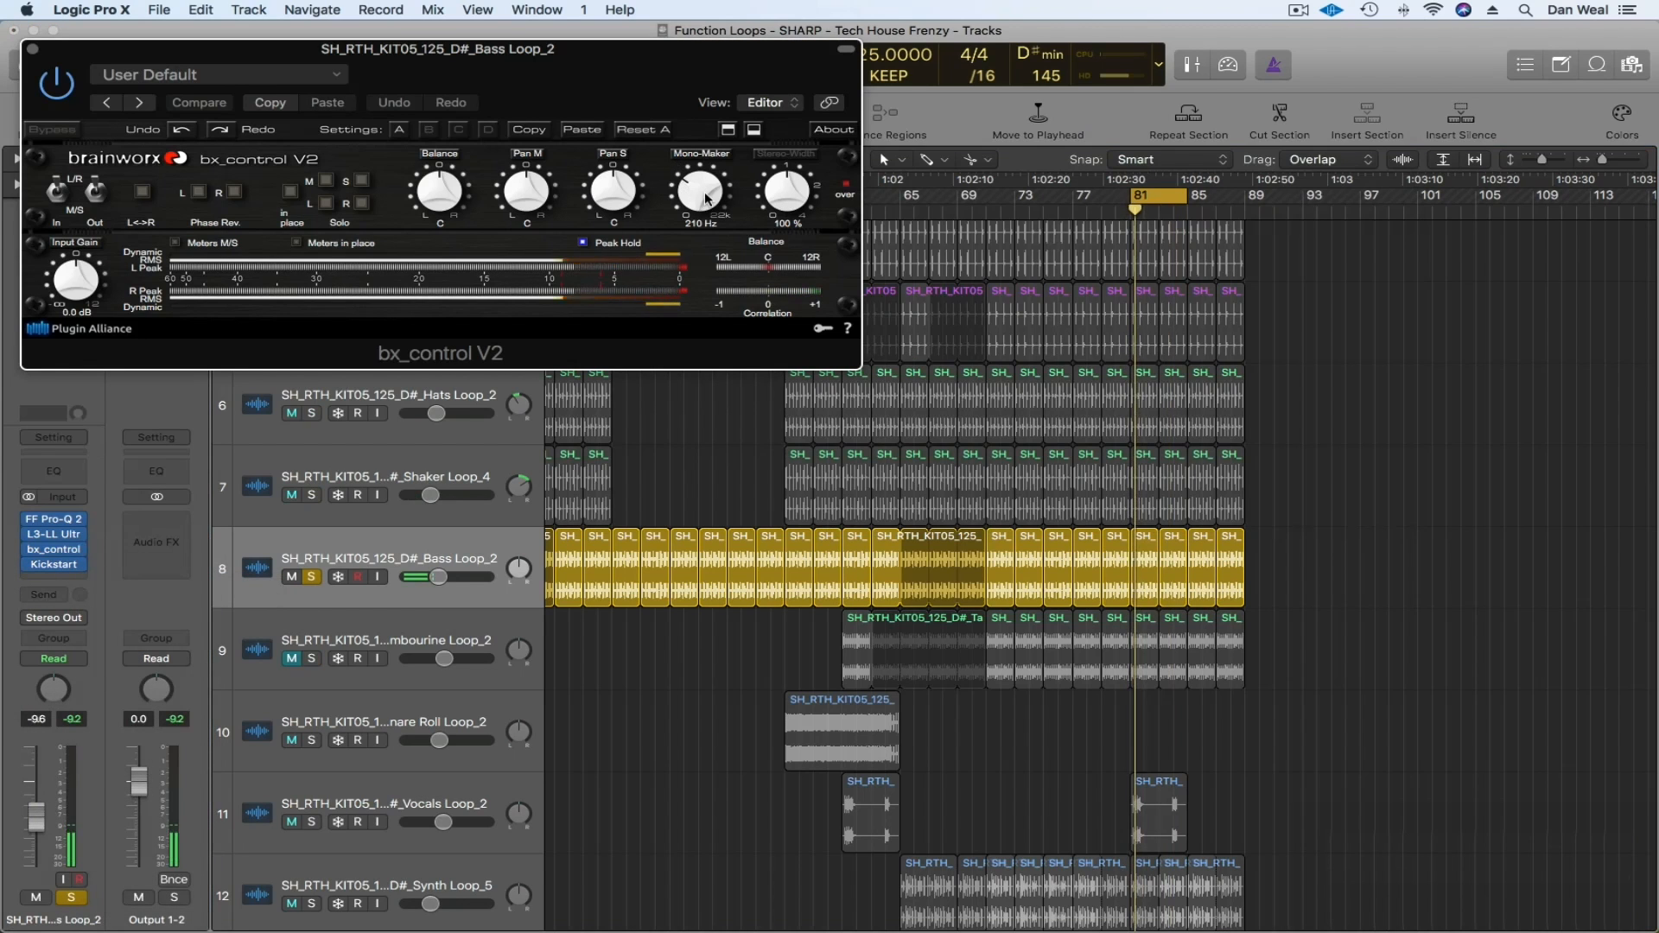
- Raise the Mono-Maker on the bass's bx_control V2 to about 1.51 kHz, close the plug-in and stop playback
drag(701, 198, 705, 151)
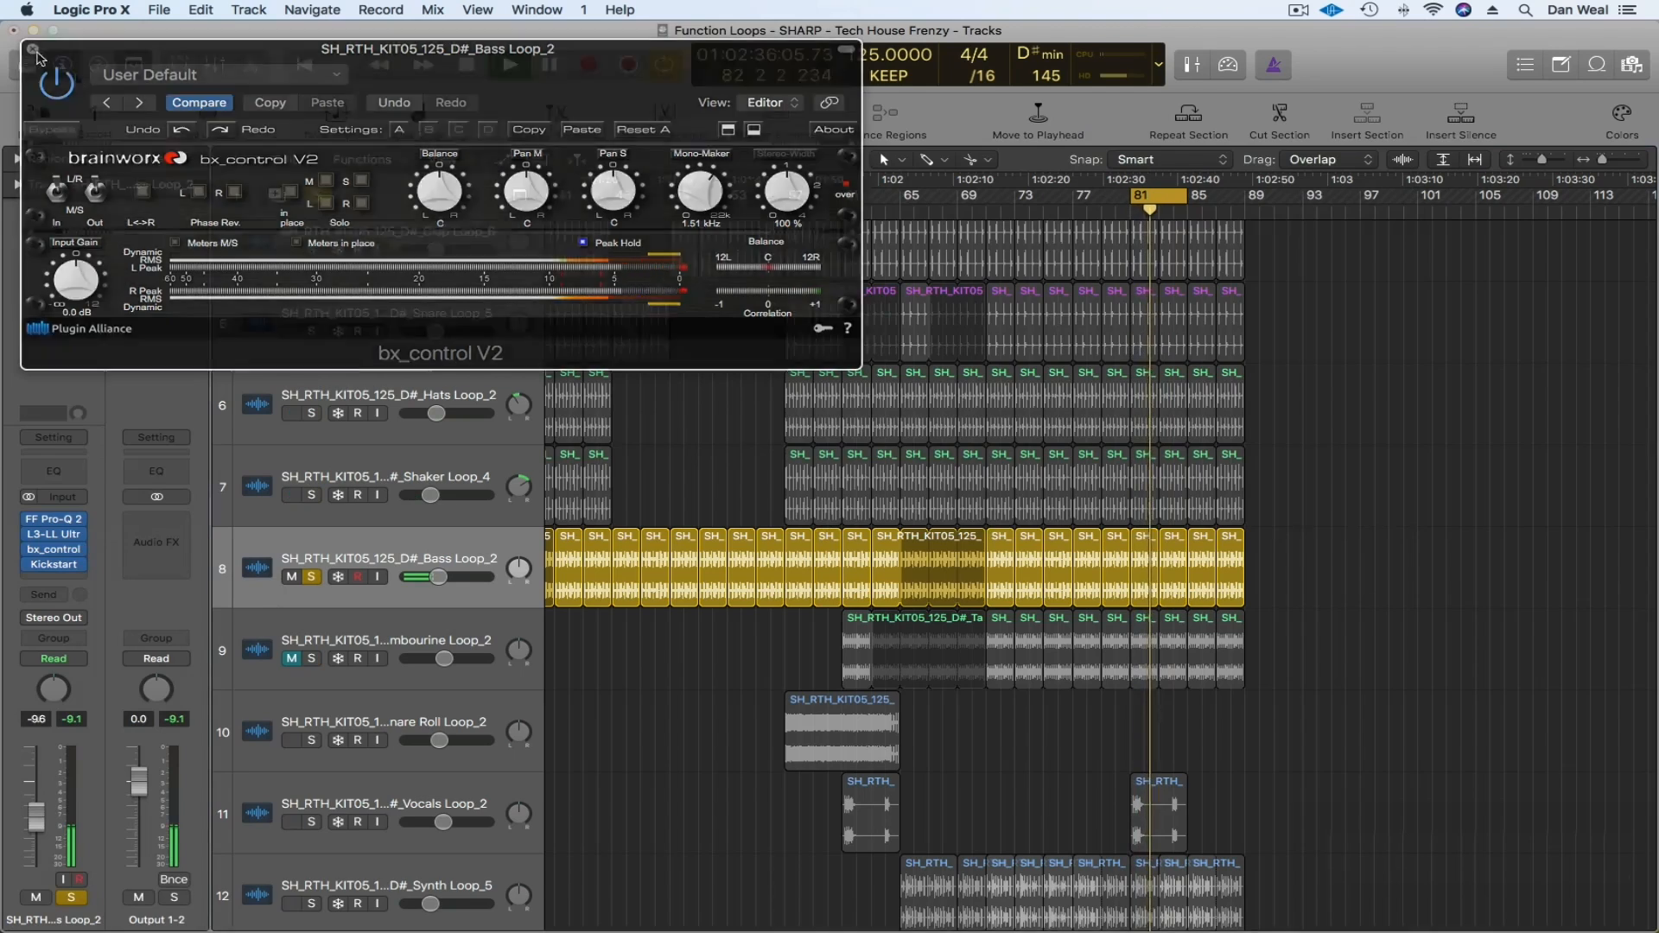
click(32, 48)
scroll(795, 594, down, 5)
key(space)
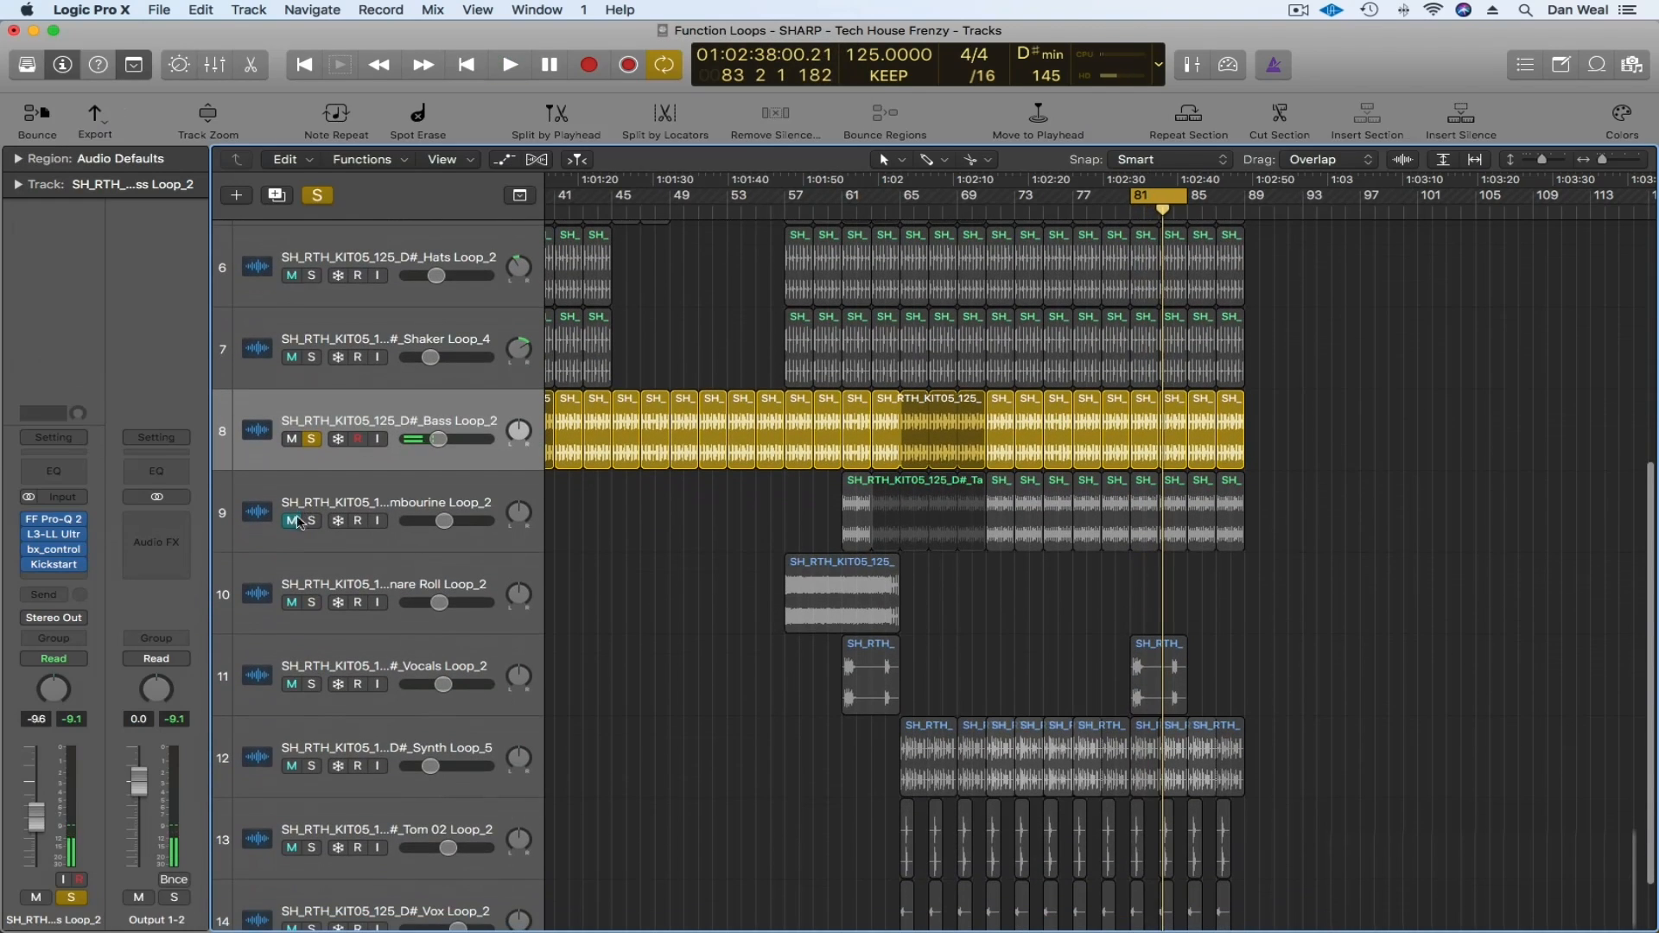
- Solo the tambourine loop together with all tracks from the kick down to the bass, with playback running
click(313, 521)
key(space)
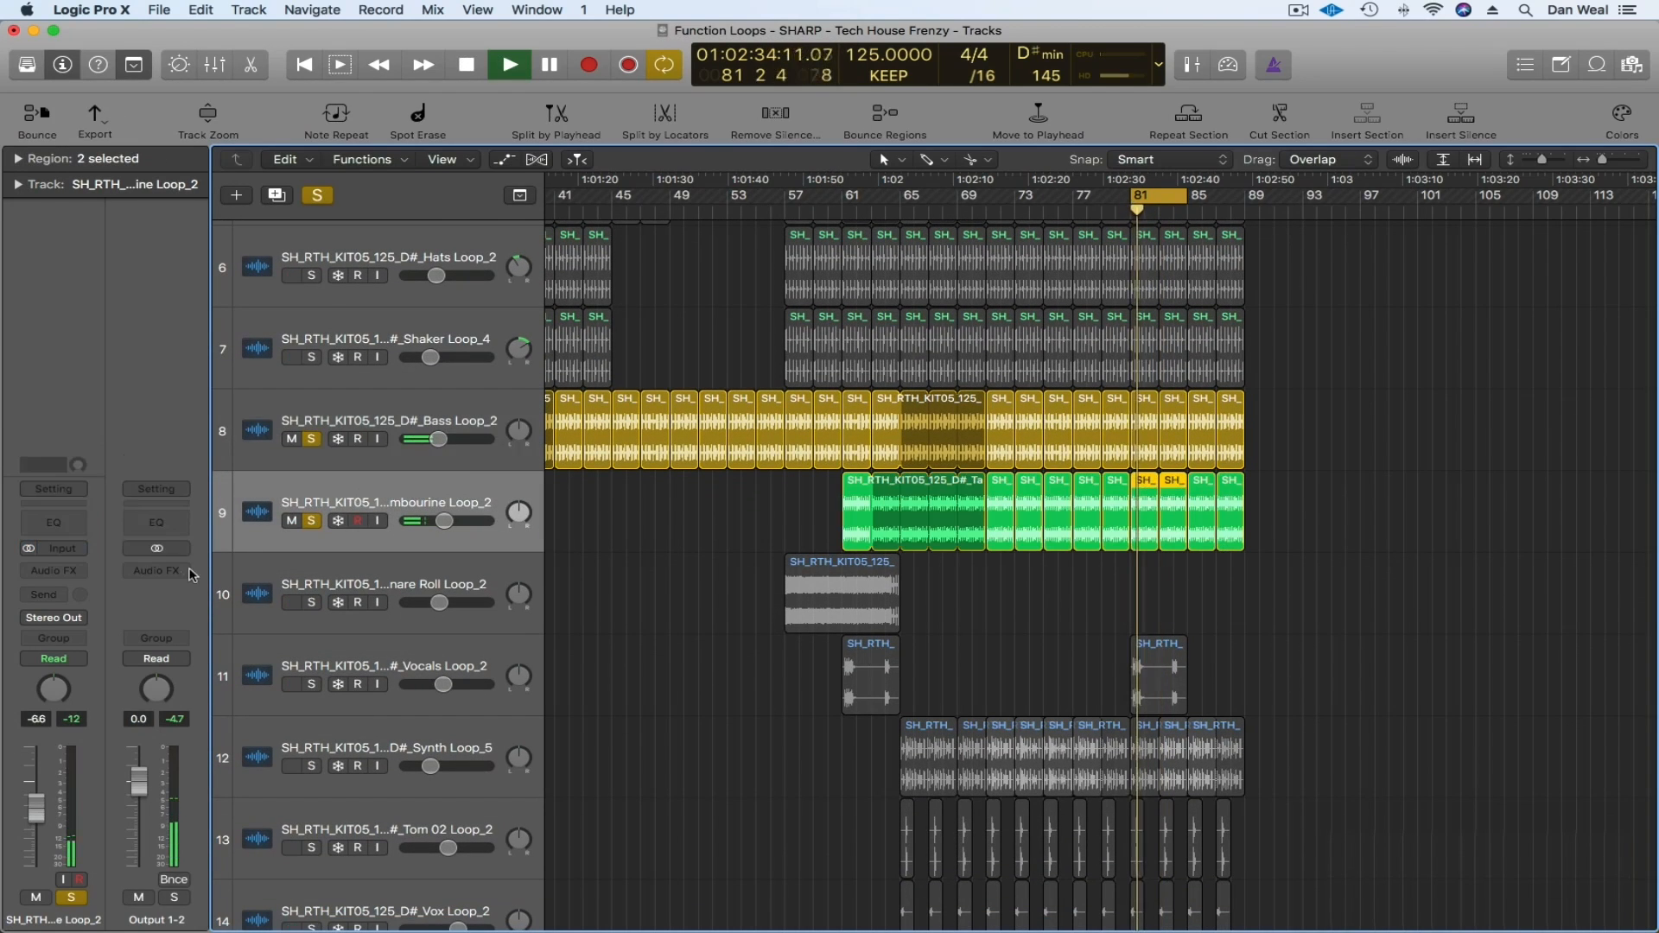
click(314, 441)
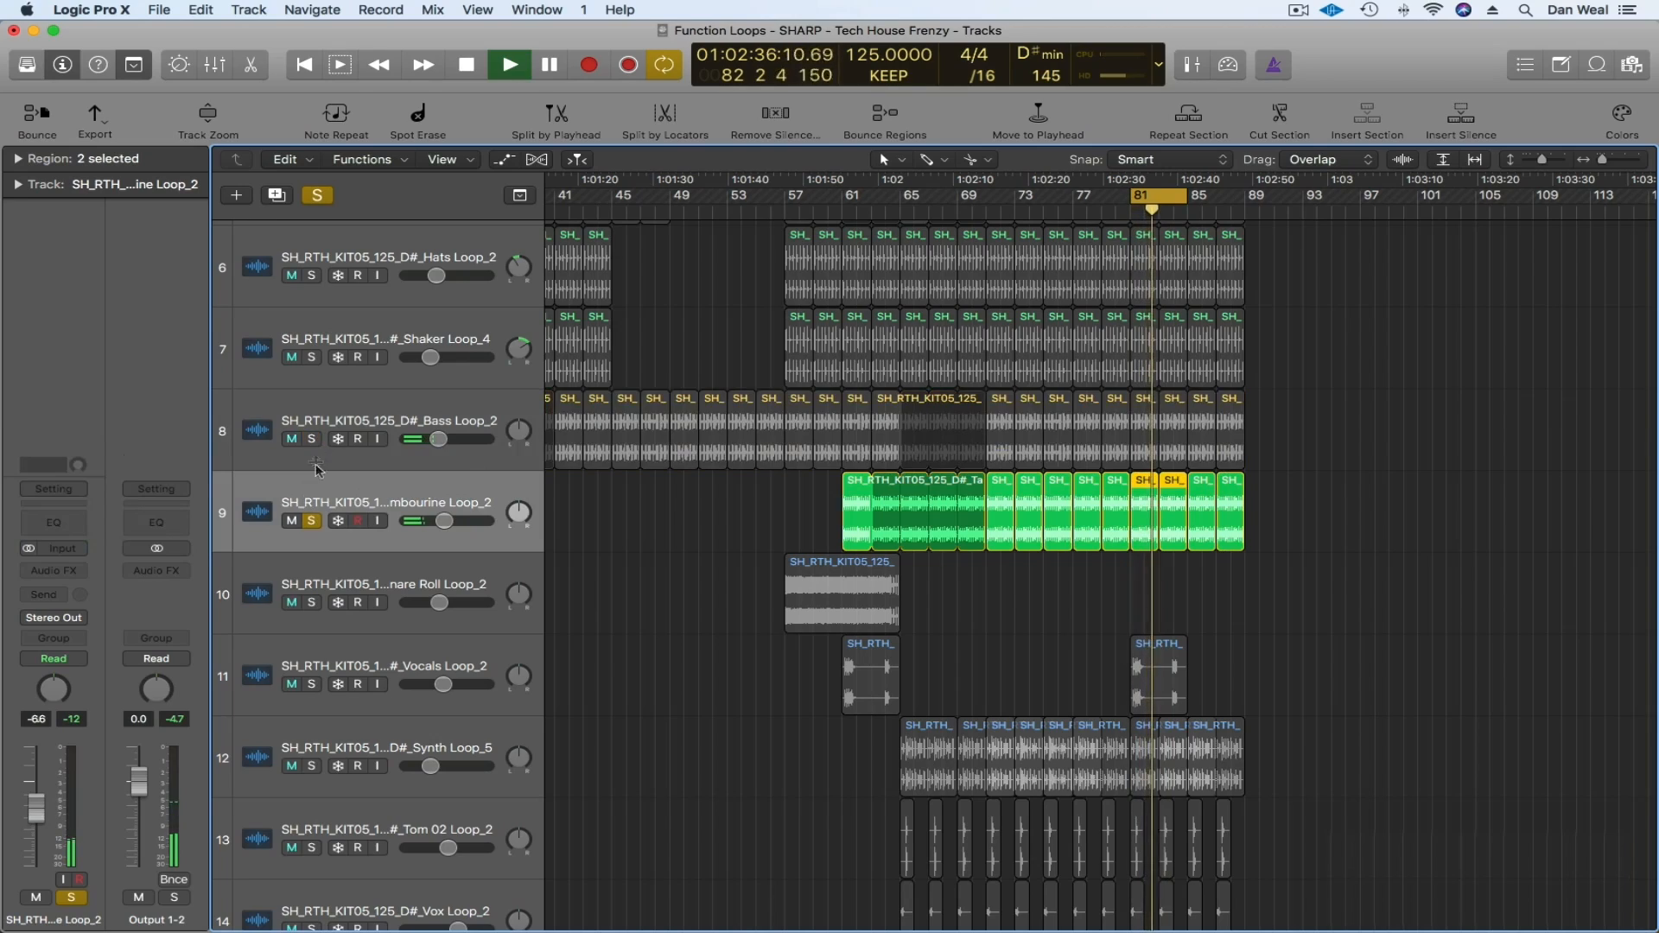
drag(314, 441, 346, 92)
drag(312, 399, 300, 192)
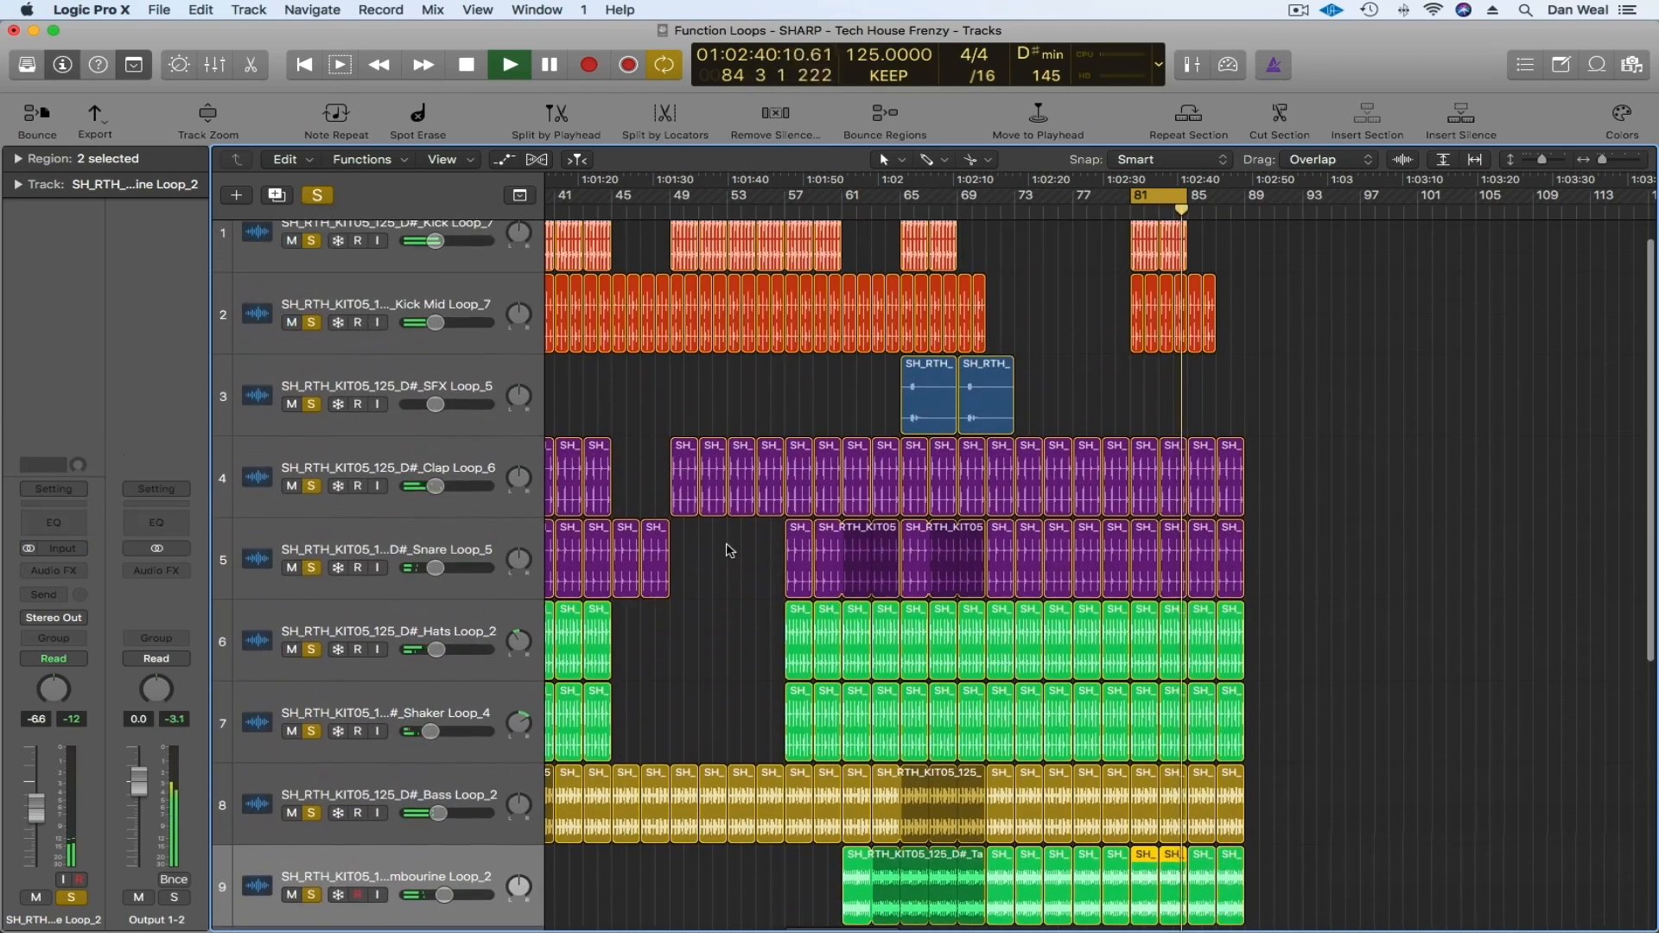
- Insert a stereo FF Pro-Q 2 on Tambourine Loop_2
scroll(482, 752, down, 5)
scroll(482, 751, down, 3)
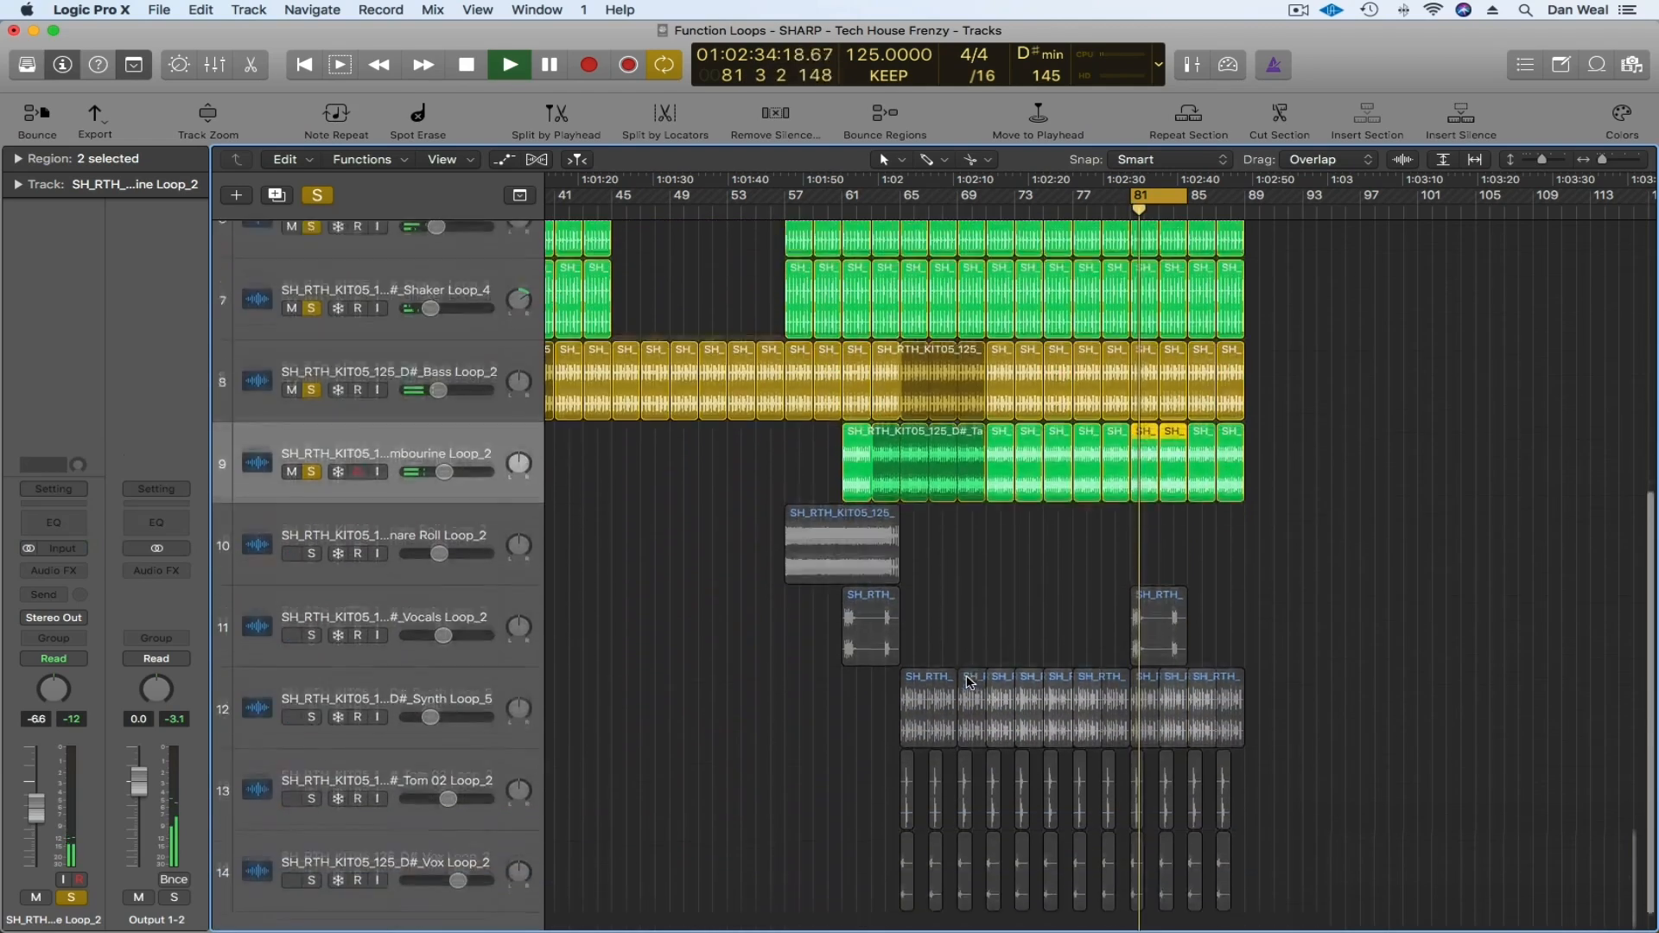
click(73, 572)
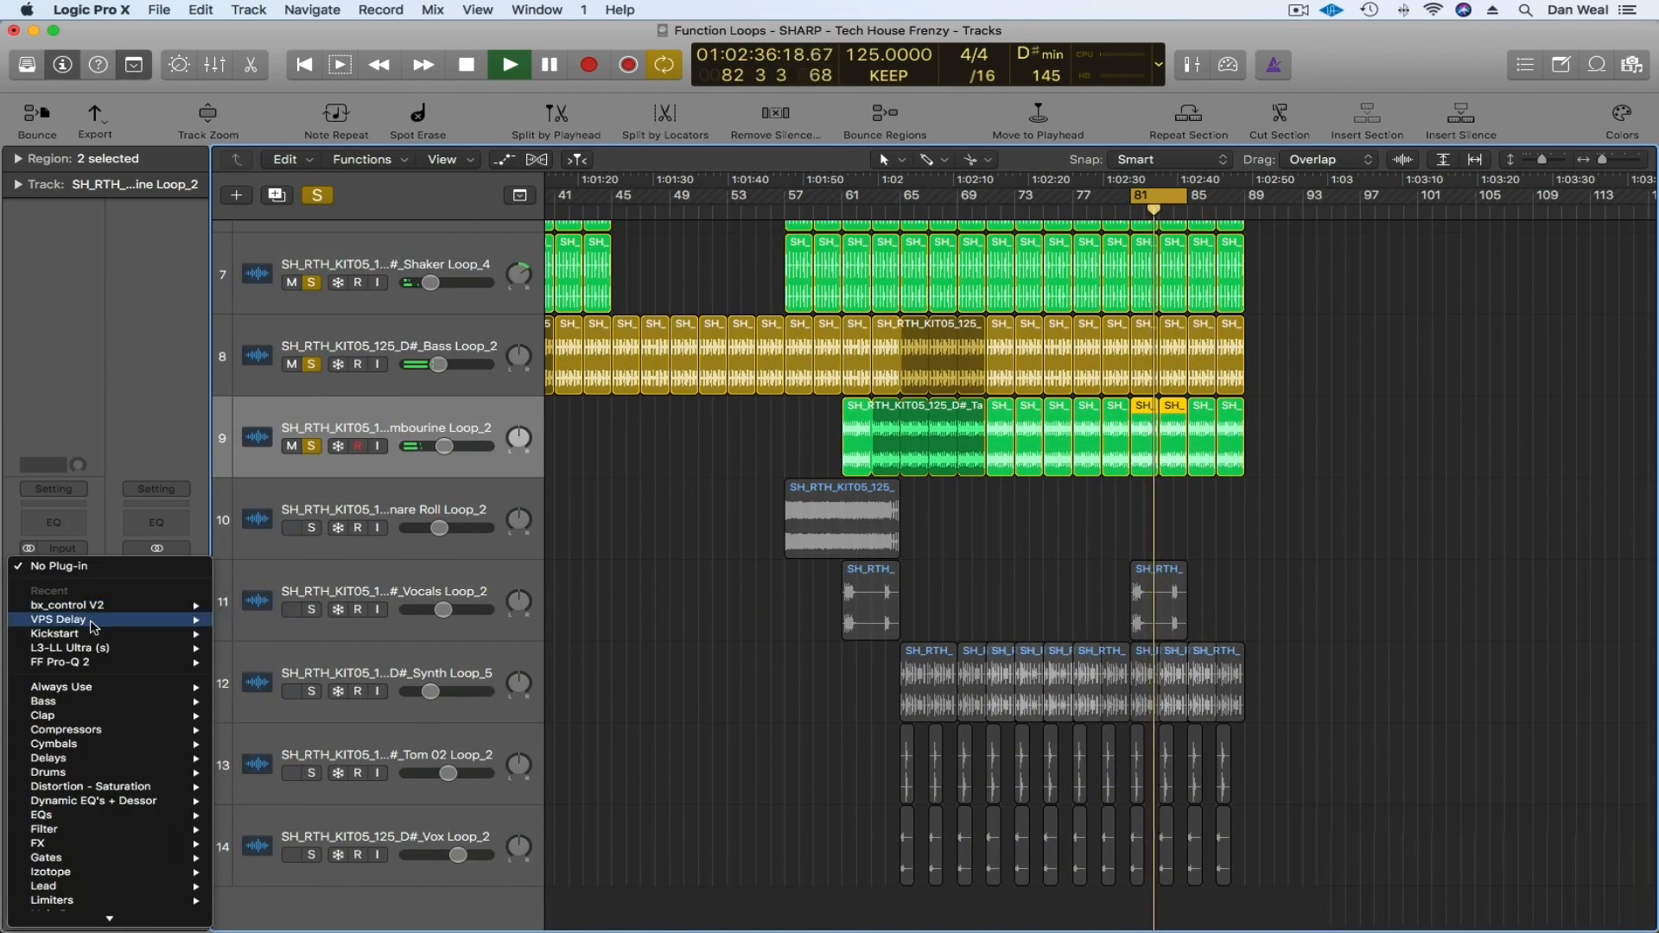
mouse_move(87, 662)
click(276, 667)
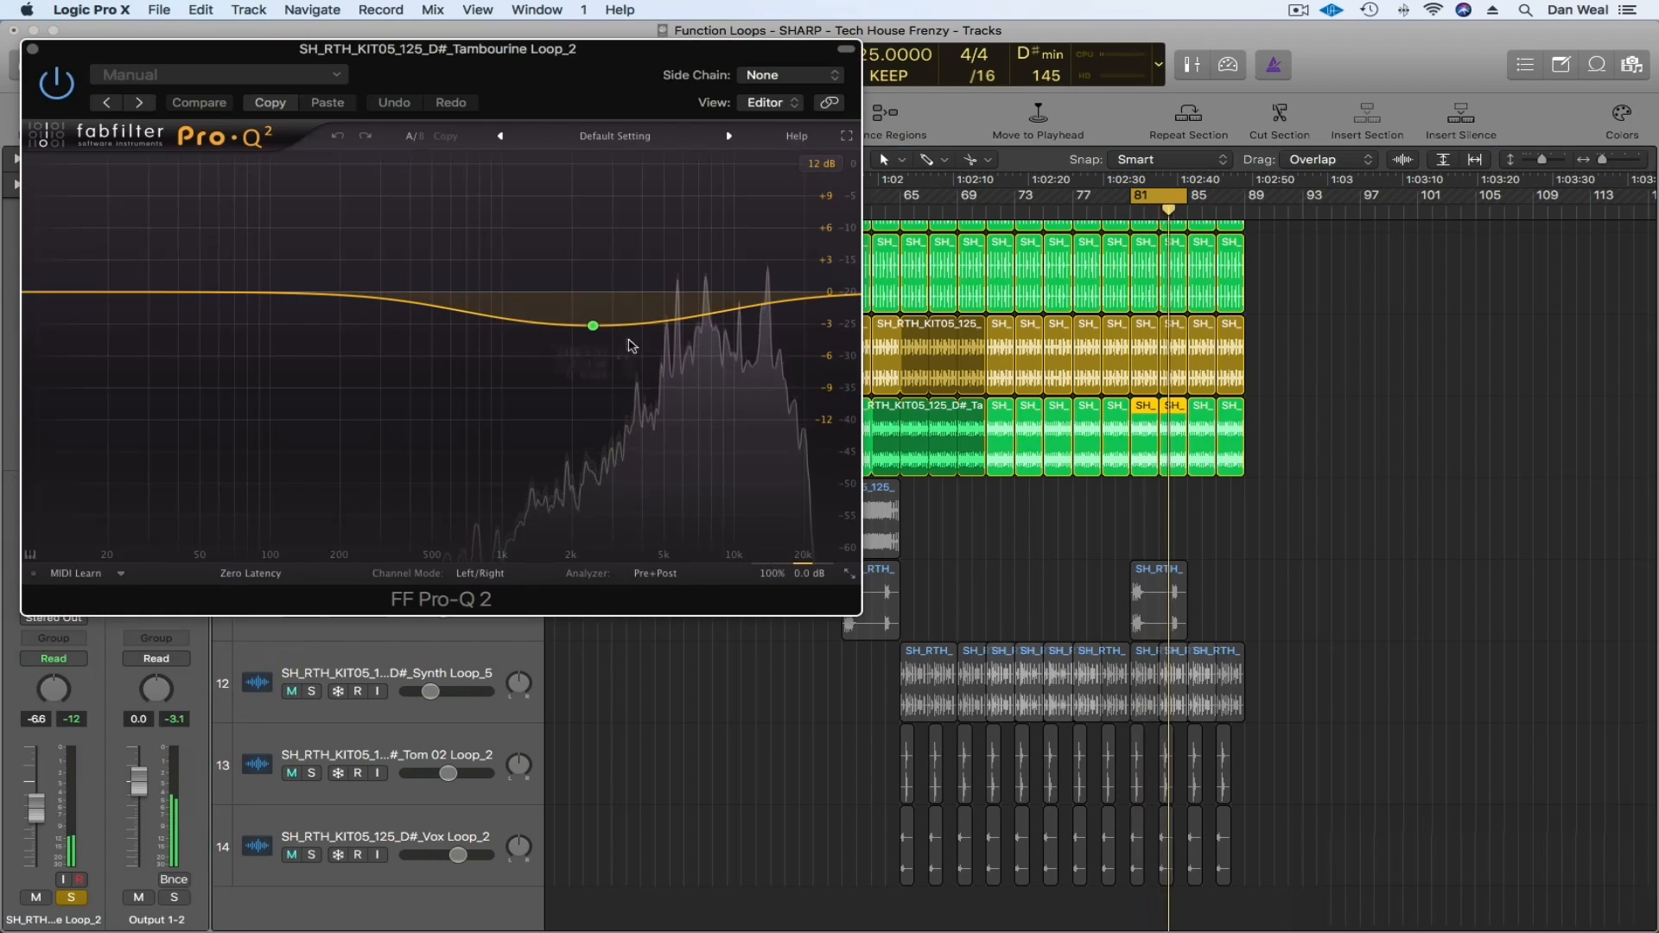
- Add a 12 dB/oct low cut at about 109 Hz and replace the tambourine EQ's default band with a top-end boost of about 5 dB
drag(593, 326, 735, 326)
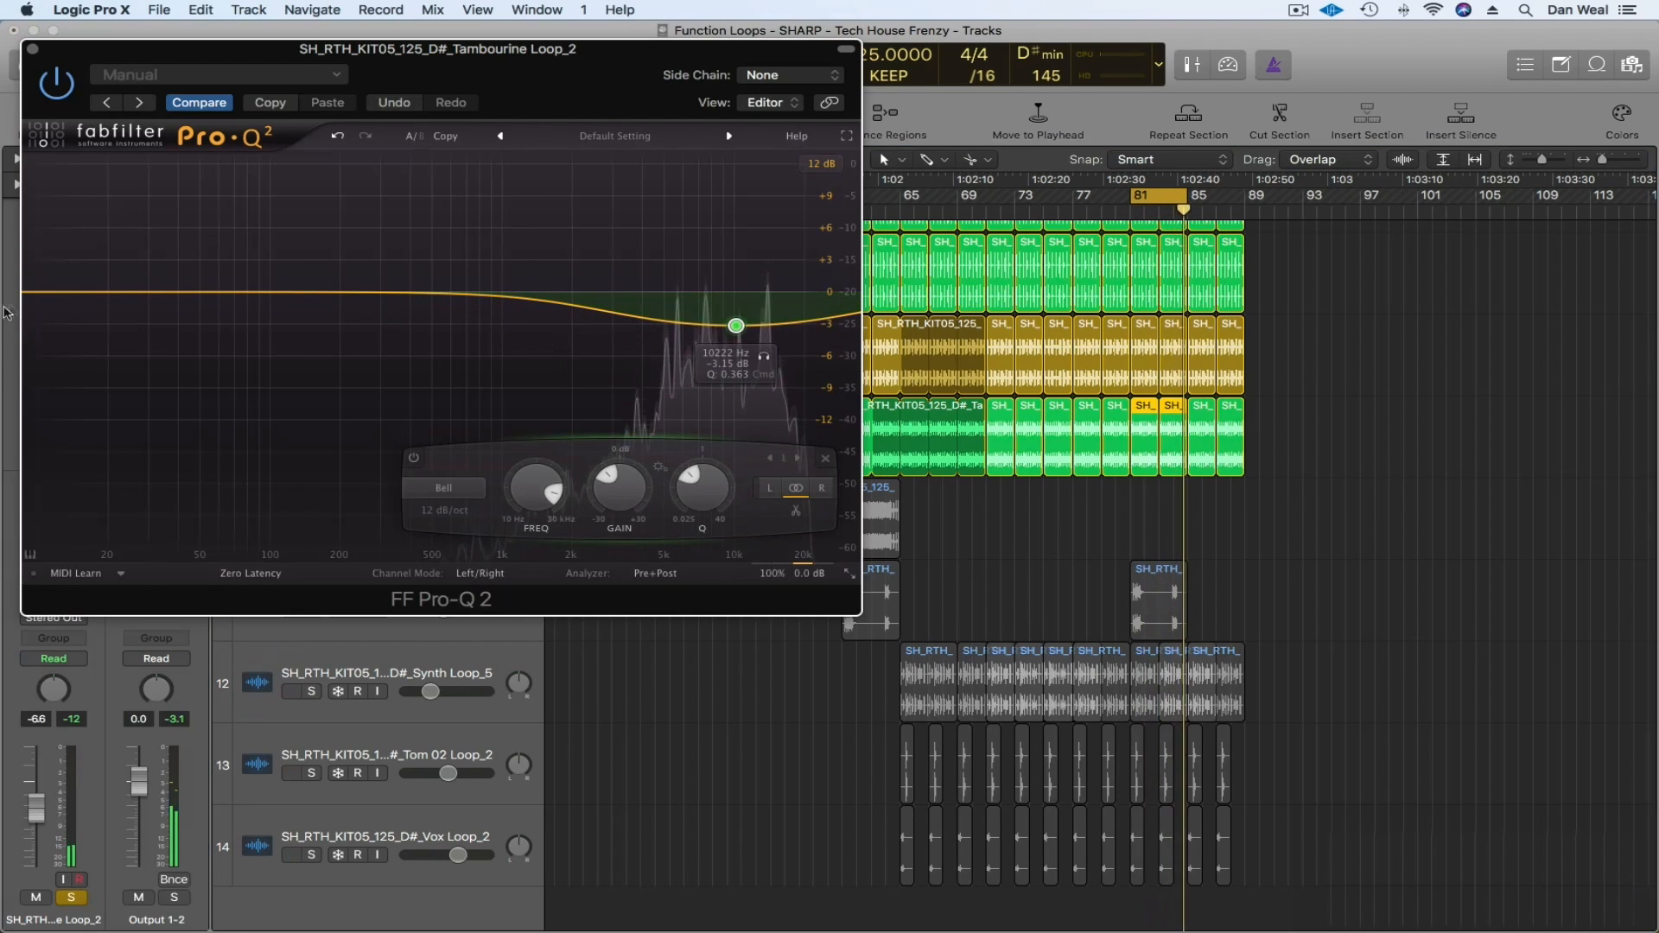
drag(72, 293, 278, 299)
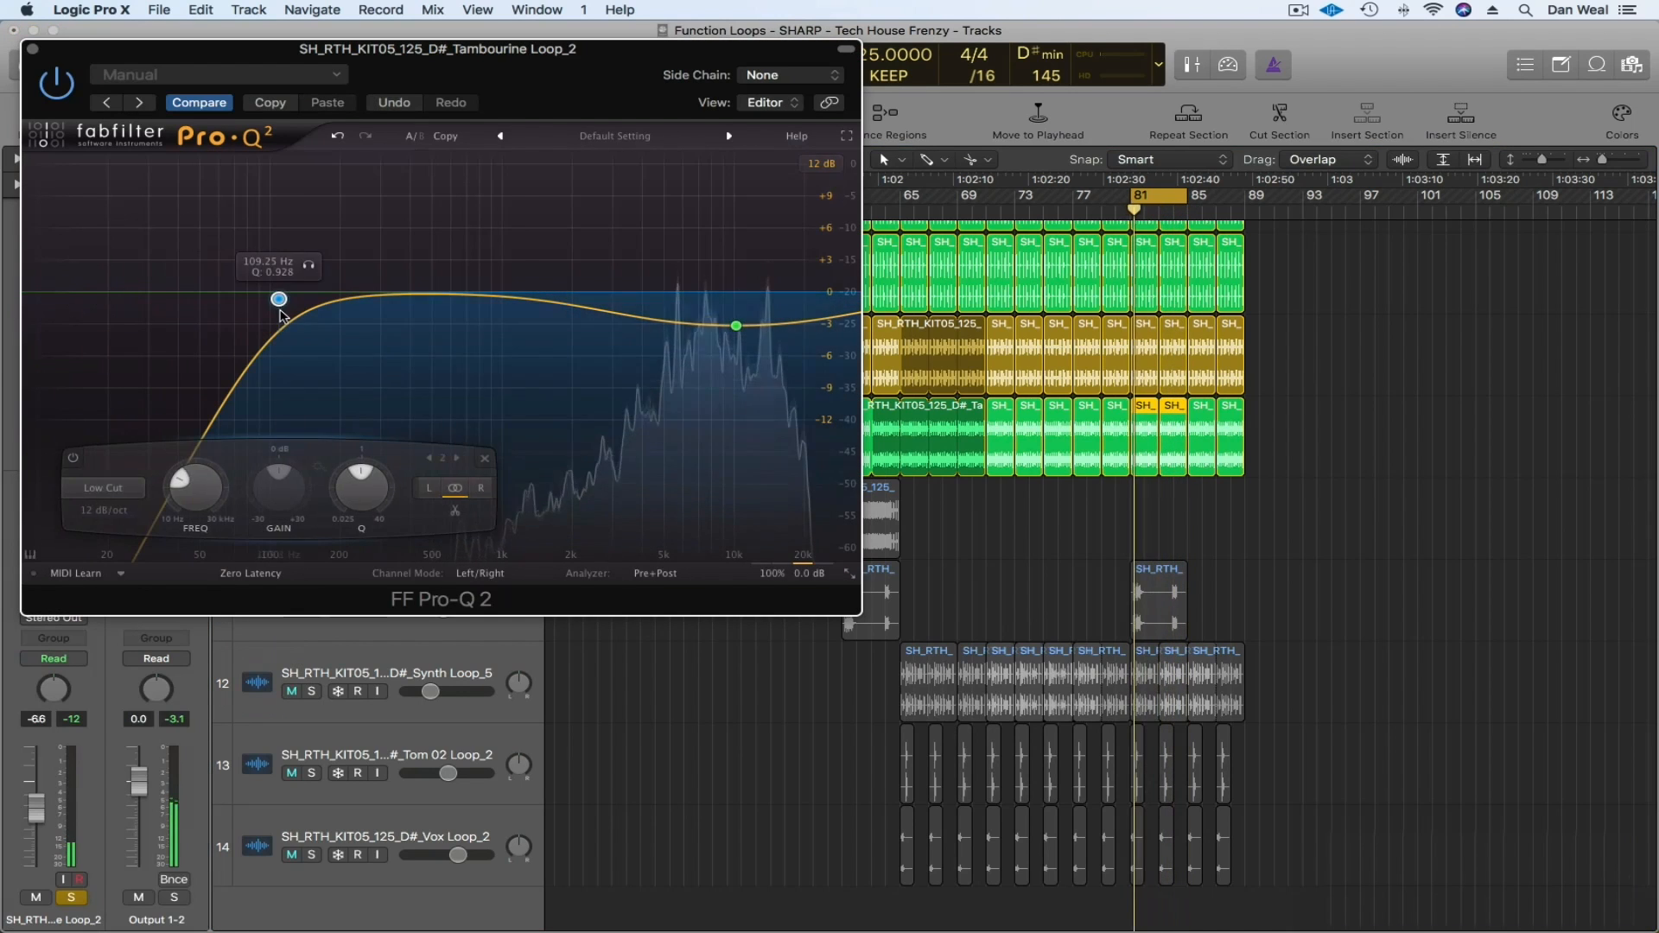
right_click(734, 327)
click(785, 437)
drag(718, 292, 842, 240)
- Dip the tambourine by about 2.9 dB near 2940 Hz, move its low cut higher and close the EQ
drag(622, 290, 611, 322)
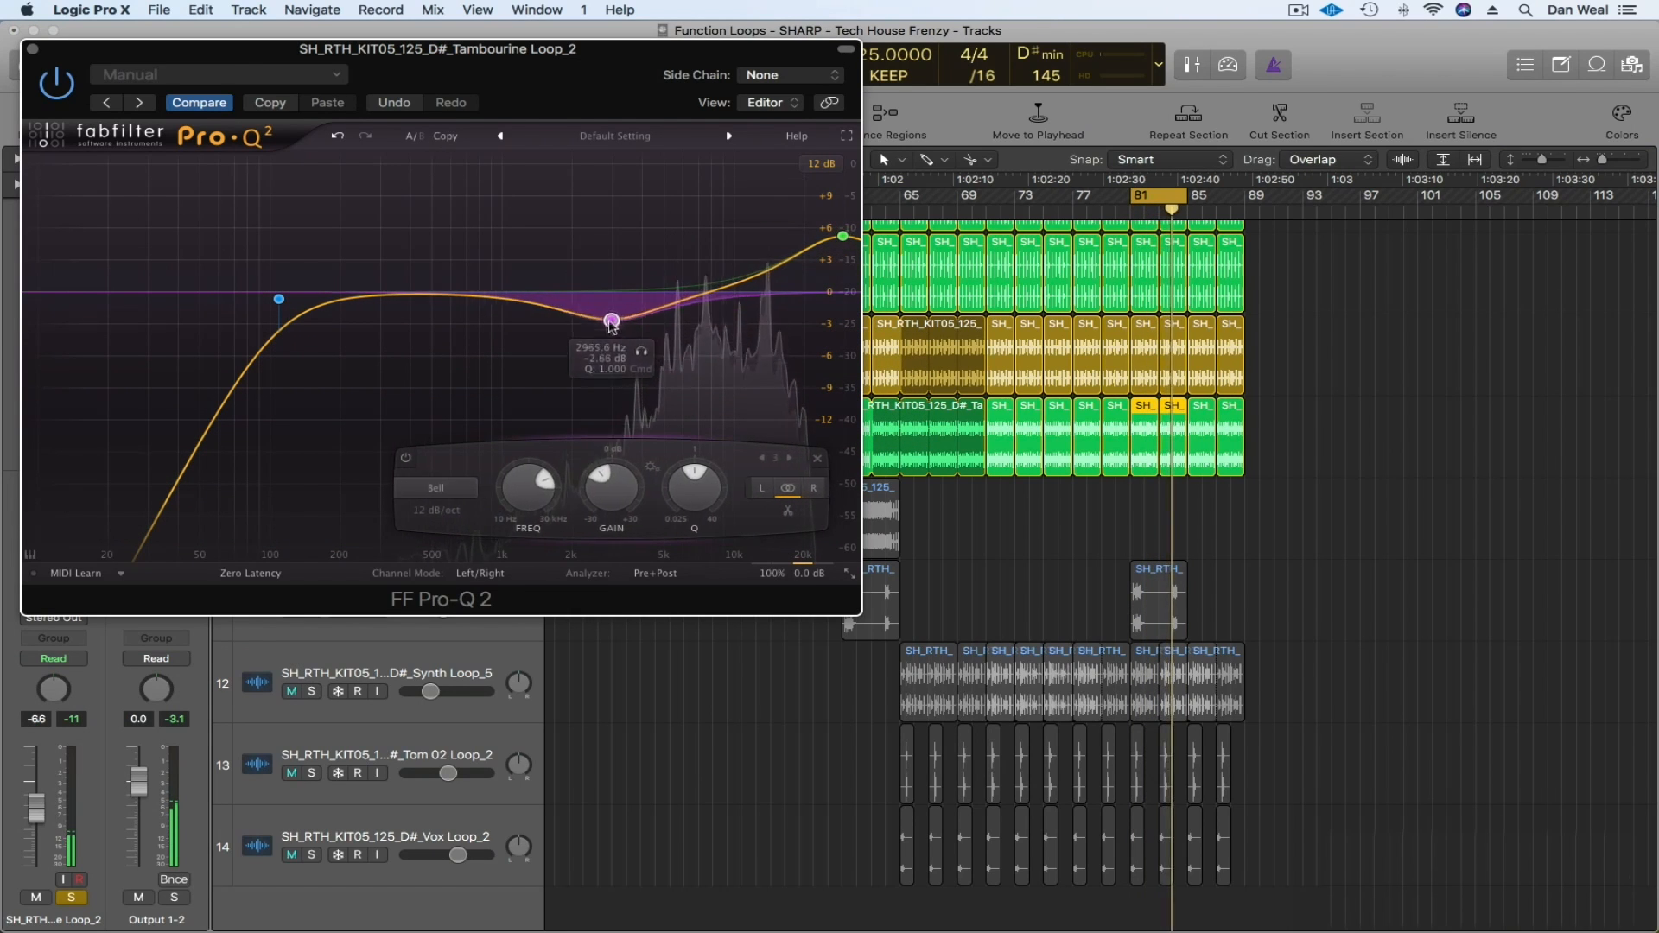
drag(279, 299, 363, 302)
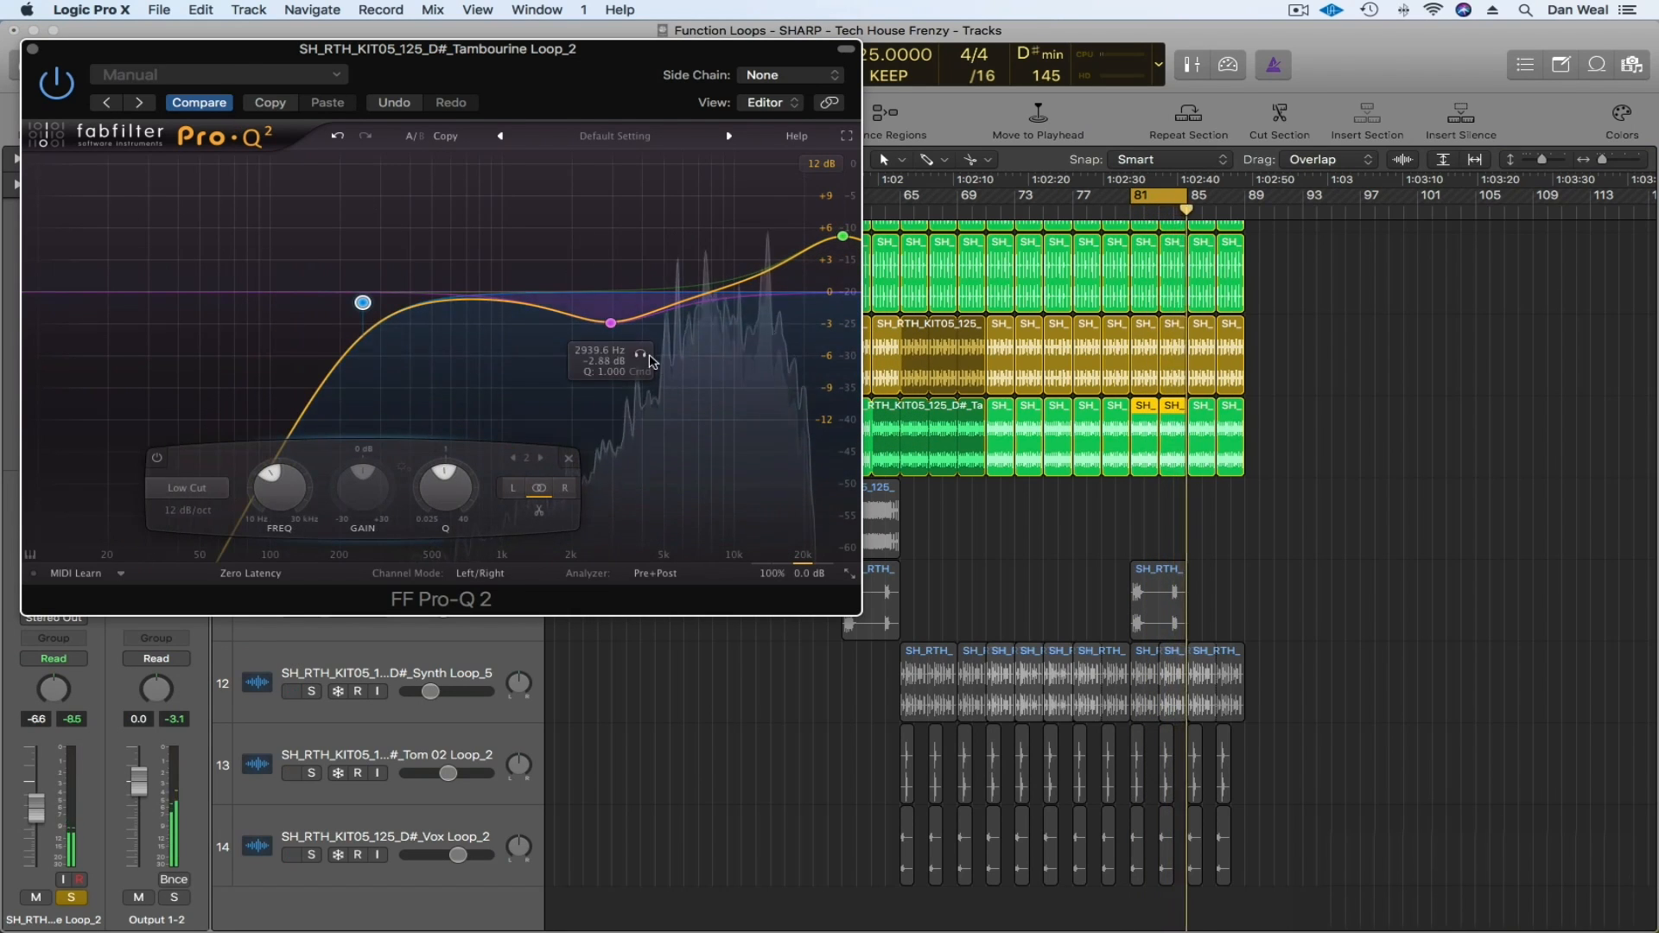
click(642, 355)
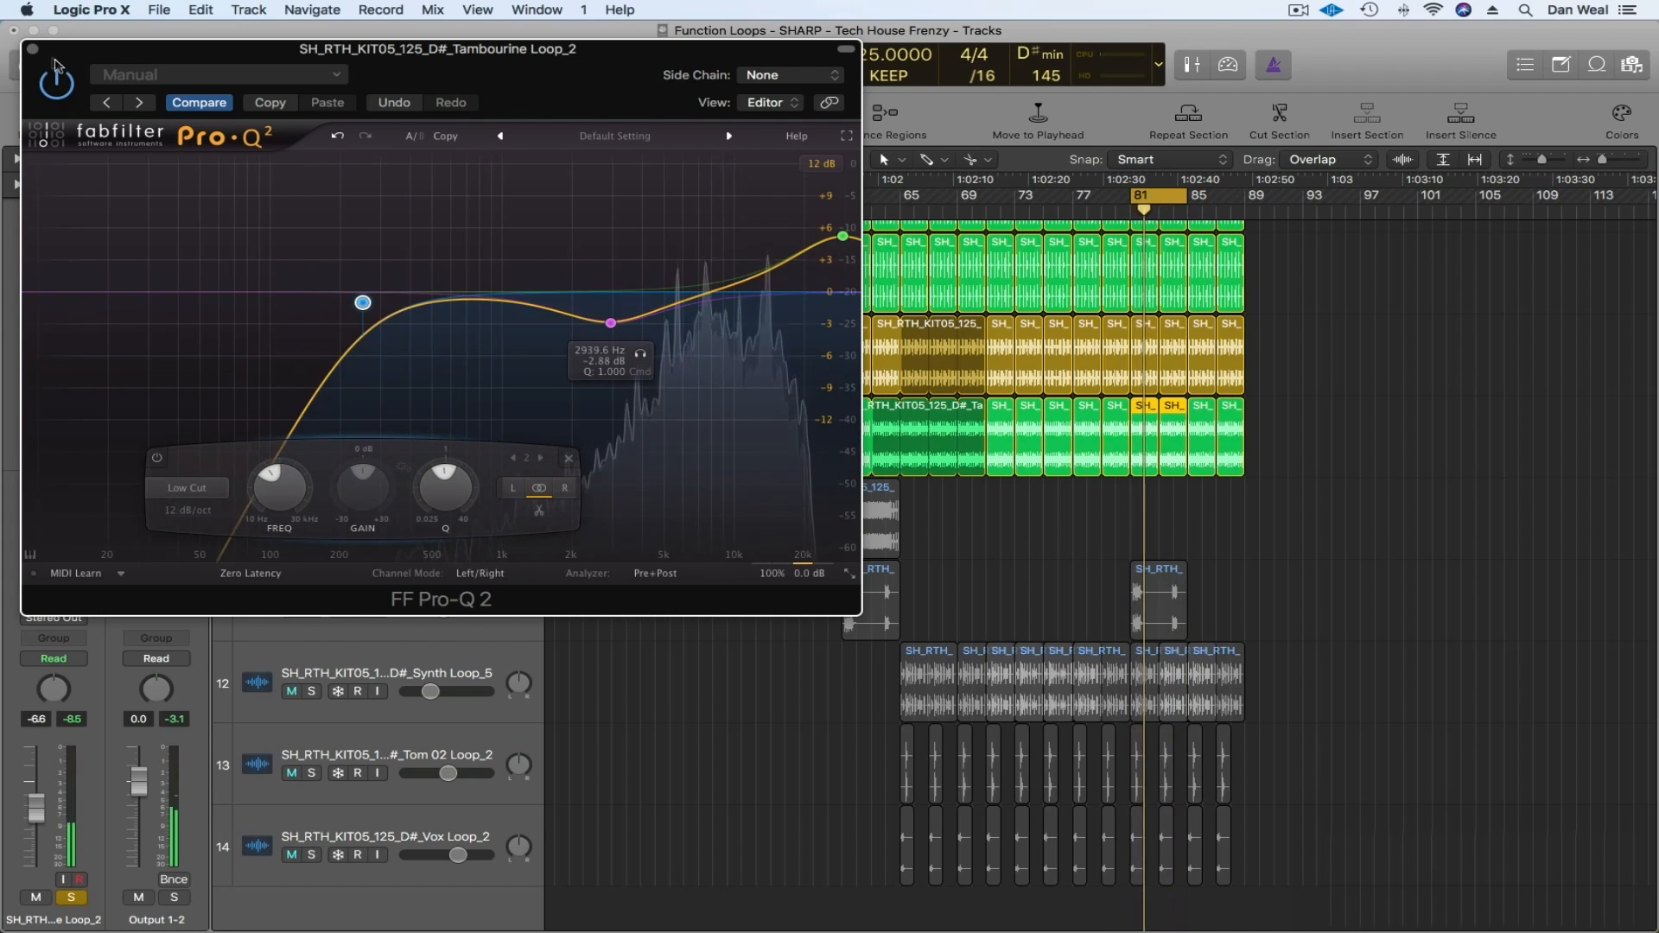
click(33, 49)
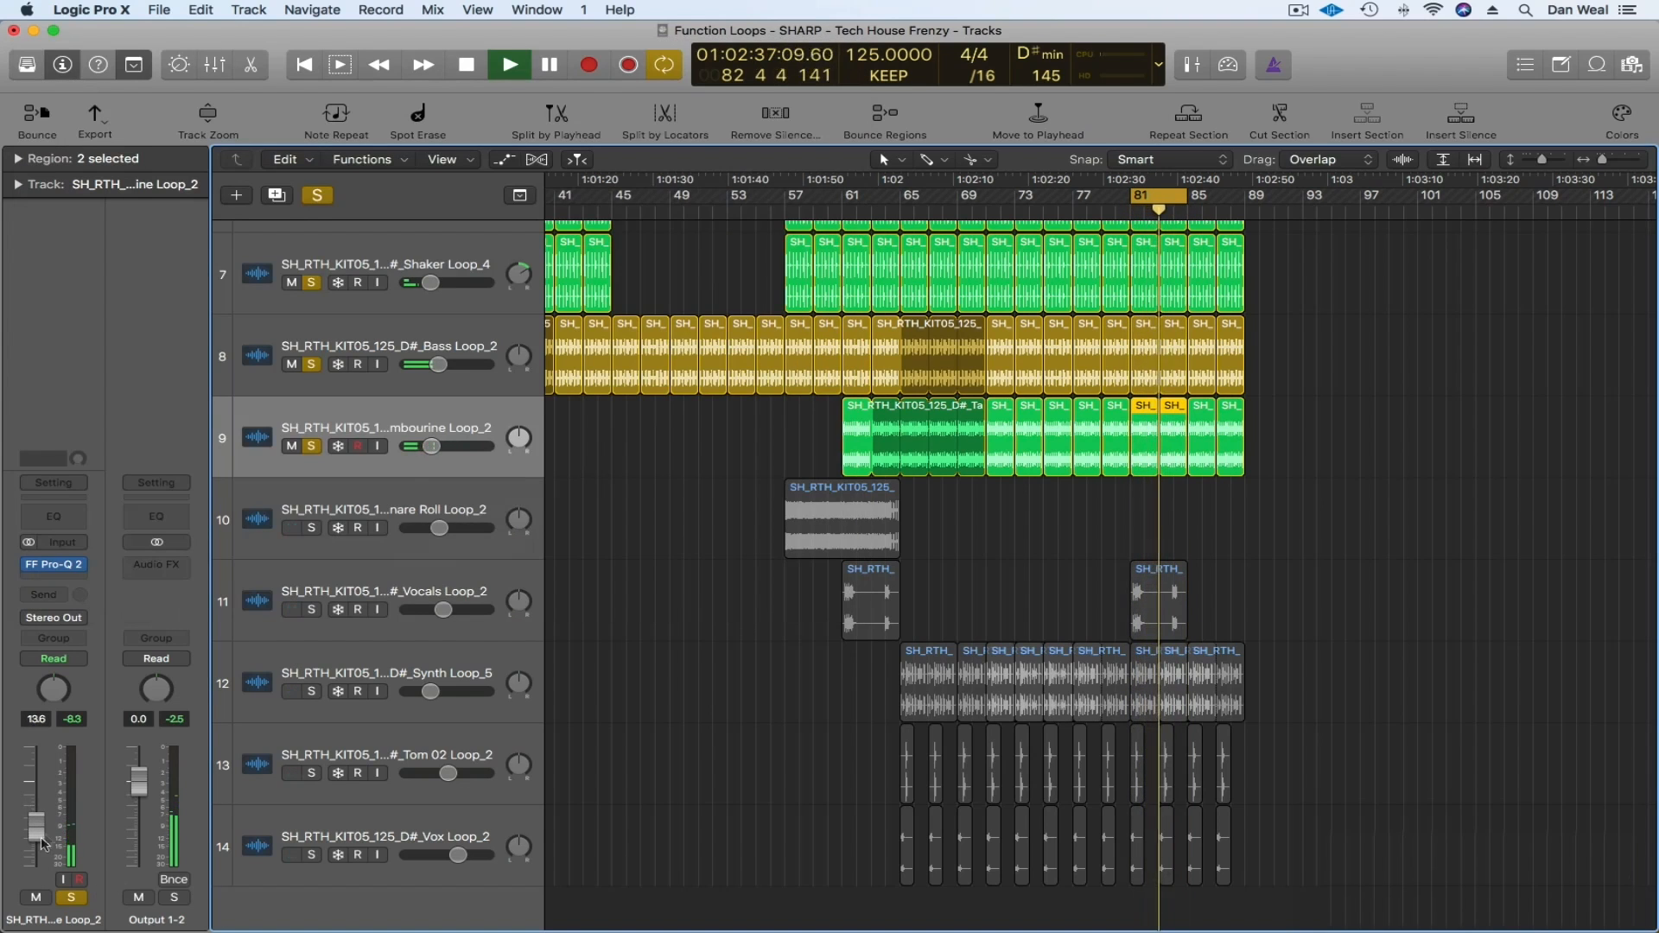
- Insert a stereo L3-LL Ultra with a lowered threshold on the tambourine loop and reduce the track's volume to -17.8 dB
click(60, 585)
mouse_move(105, 671)
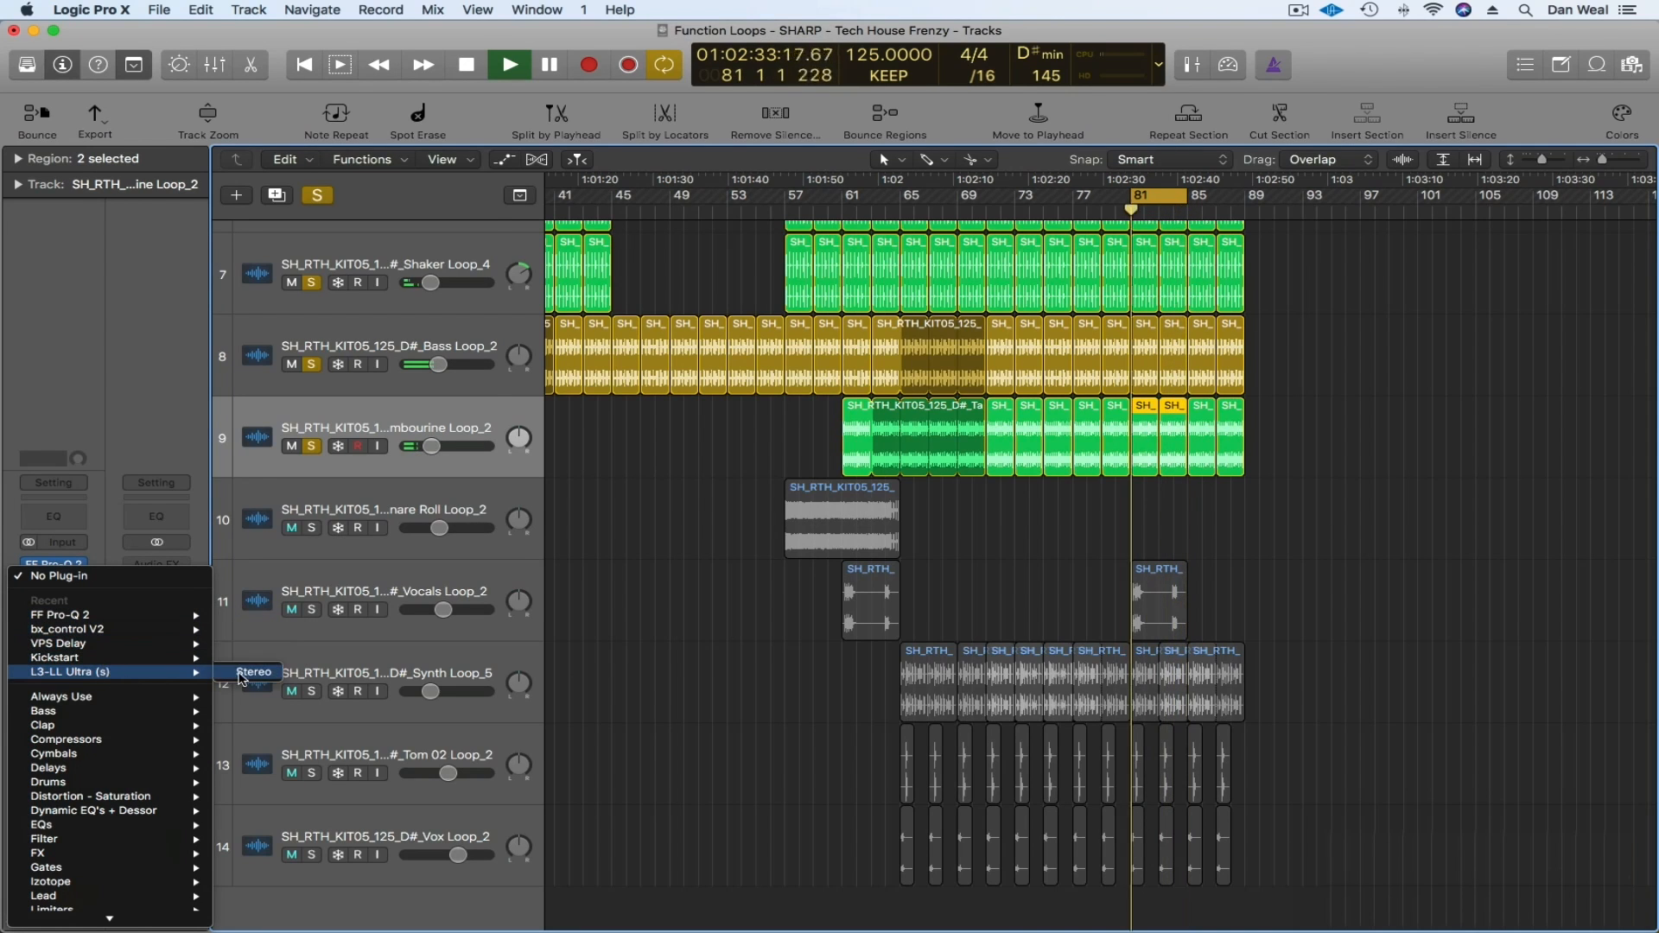
click(250, 673)
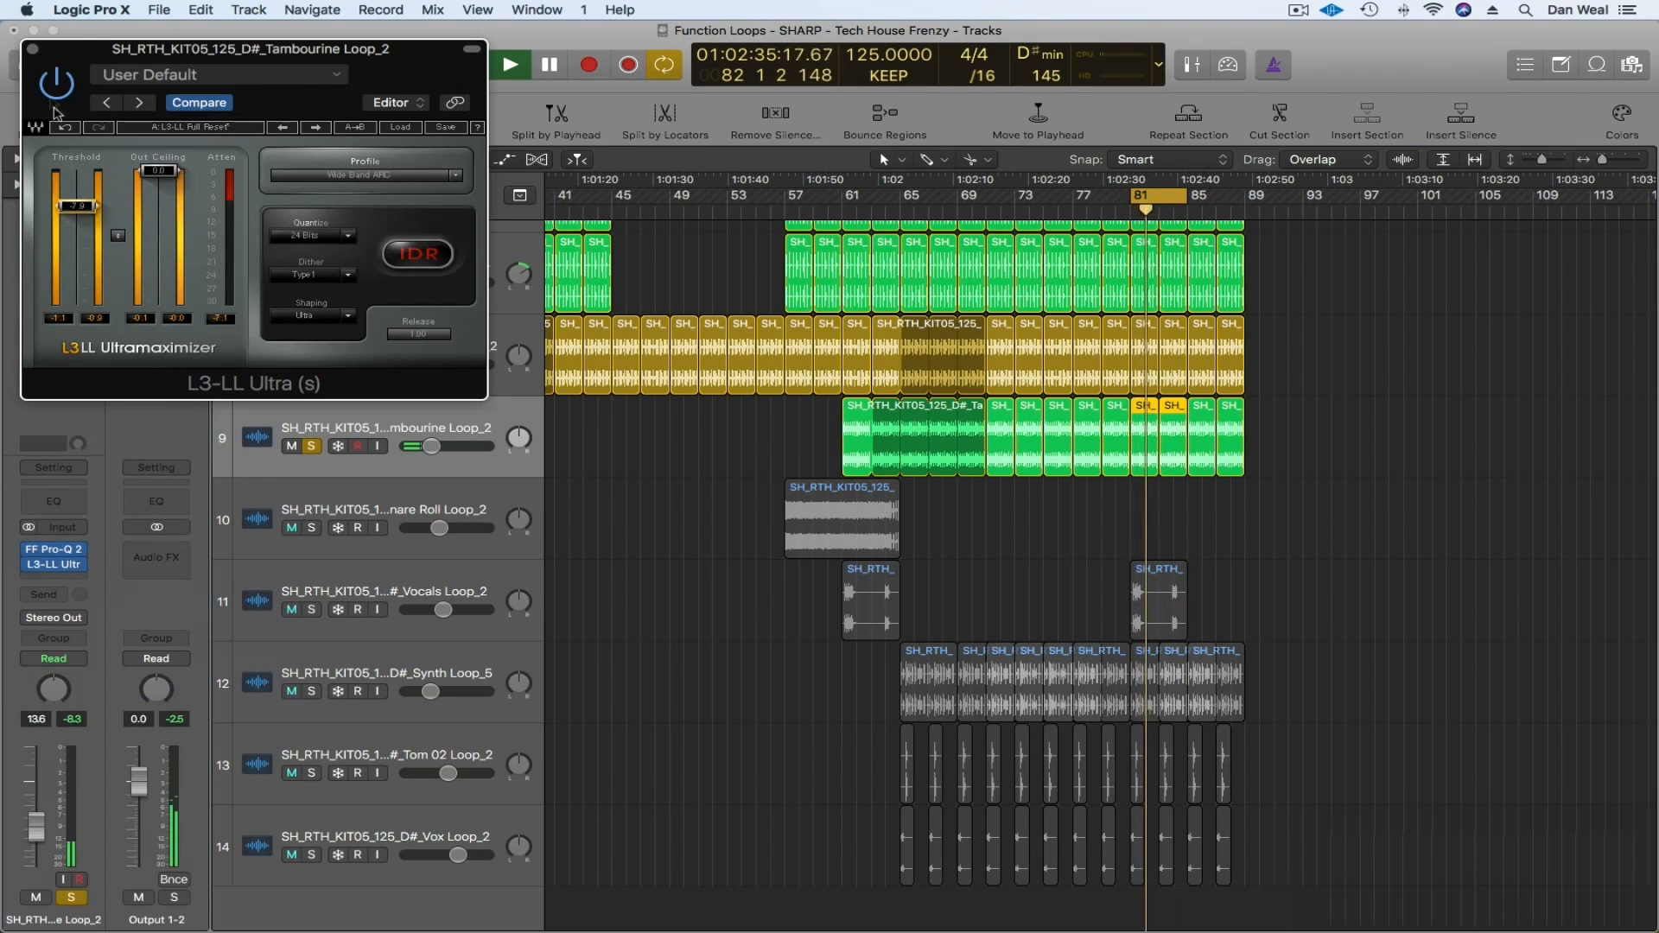
click(33, 49)
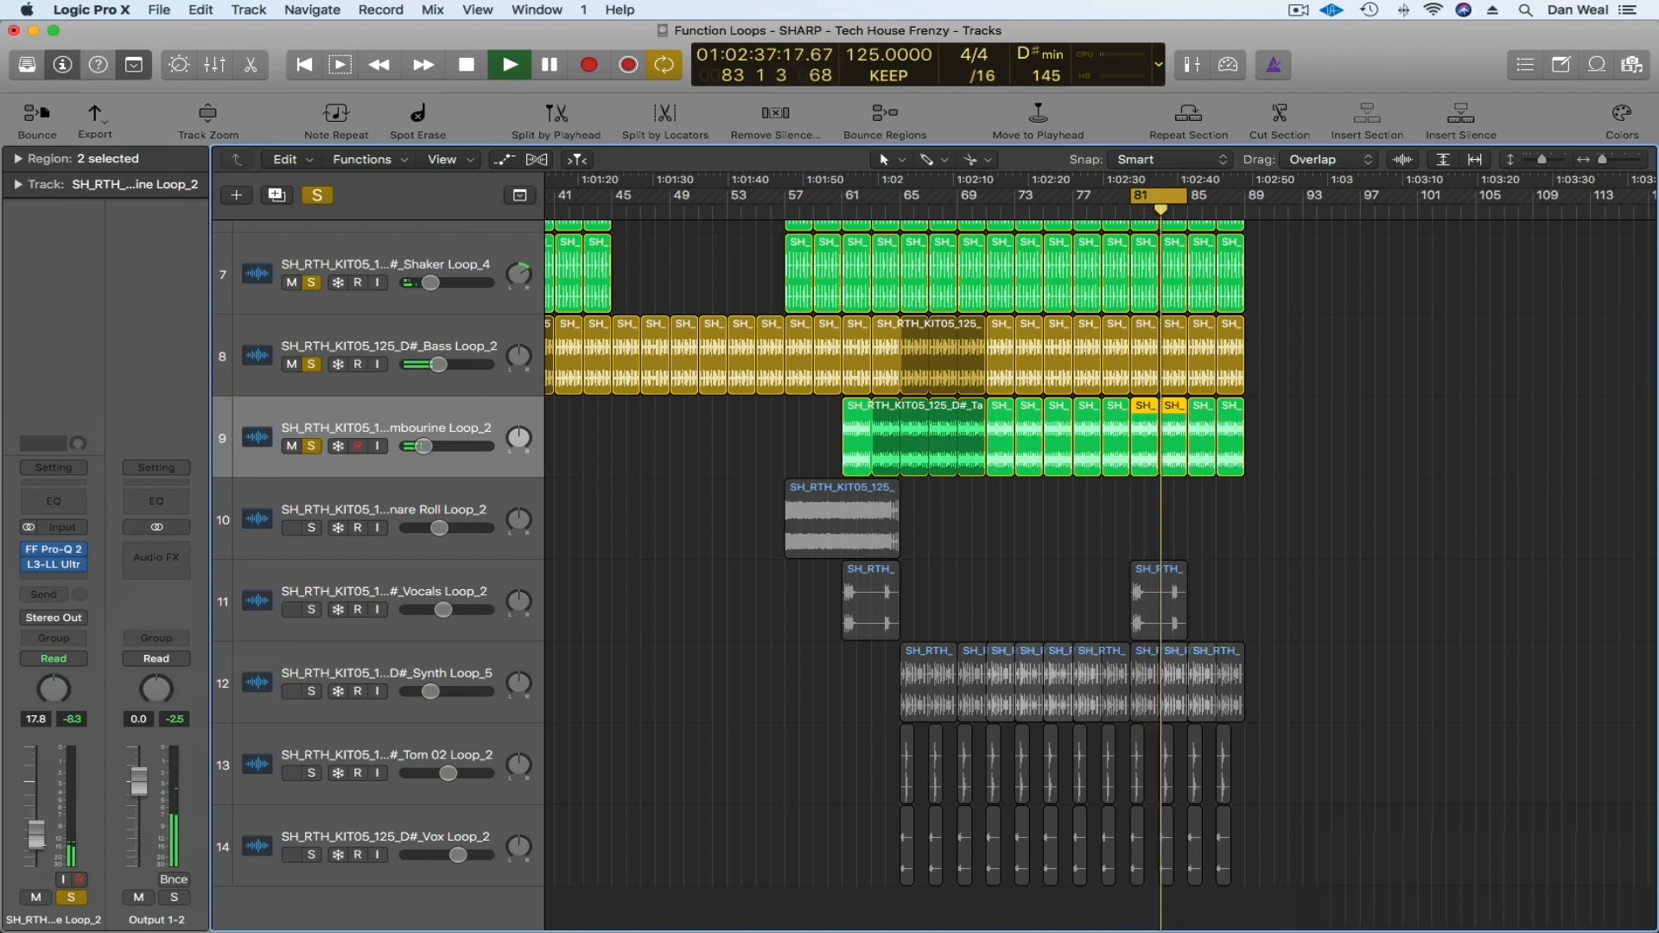
- Solo and select Vocals Loop_2 and insert a stereo FF Pro-Q 2 on it
click(320, 609)
click(365, 592)
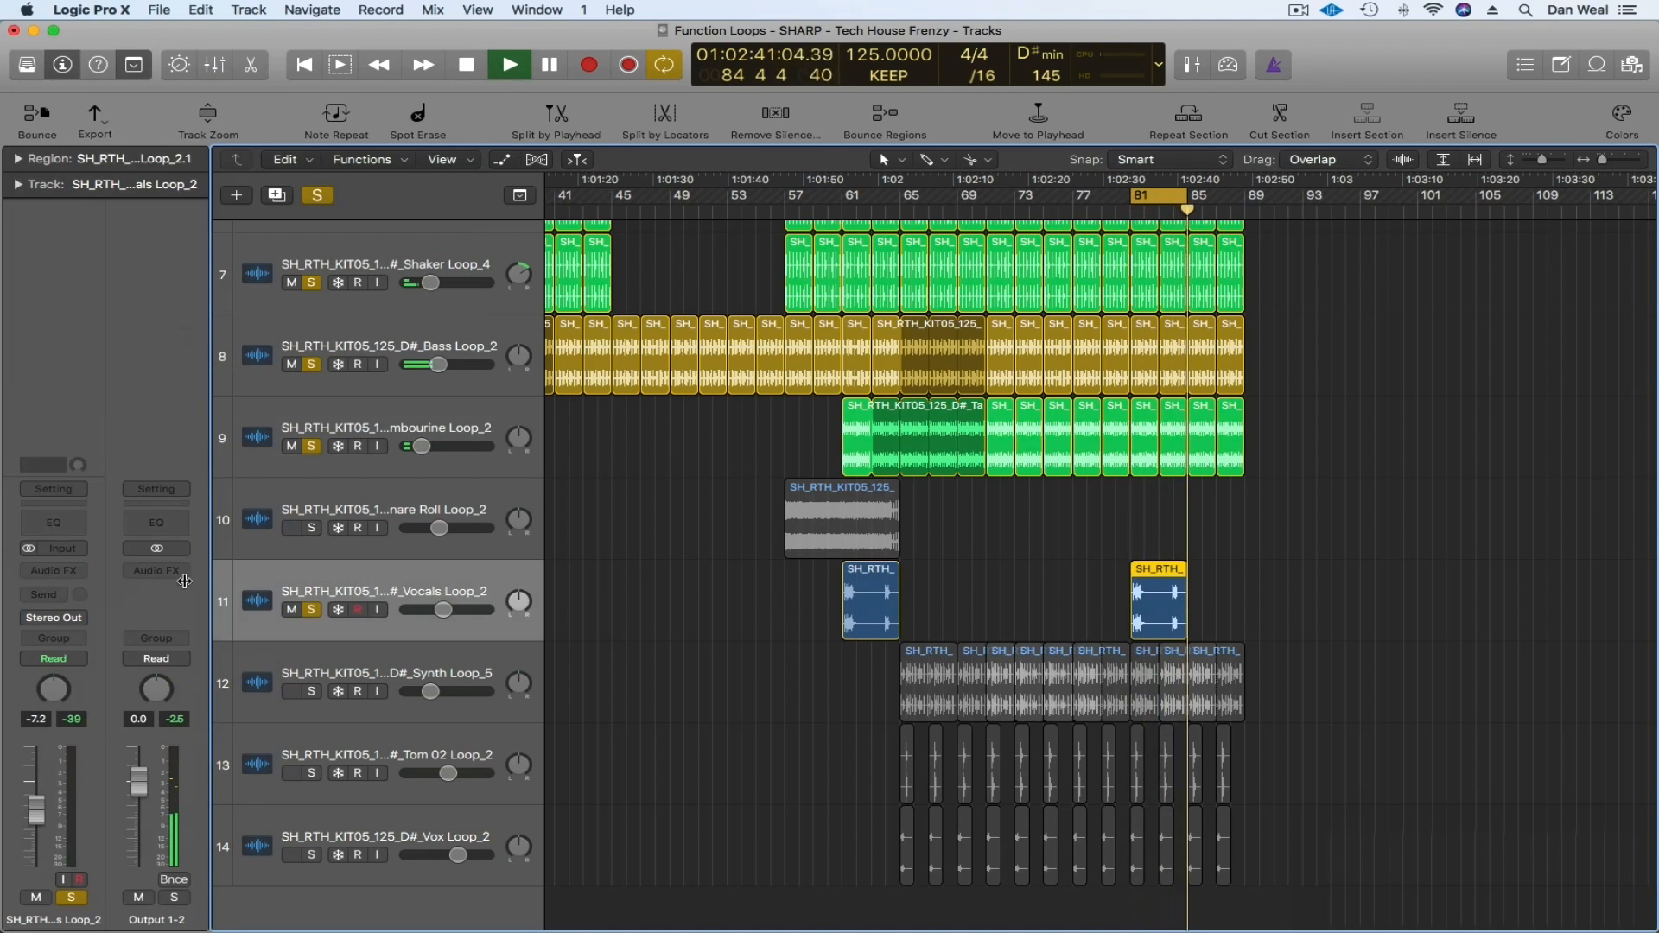
click(75, 574)
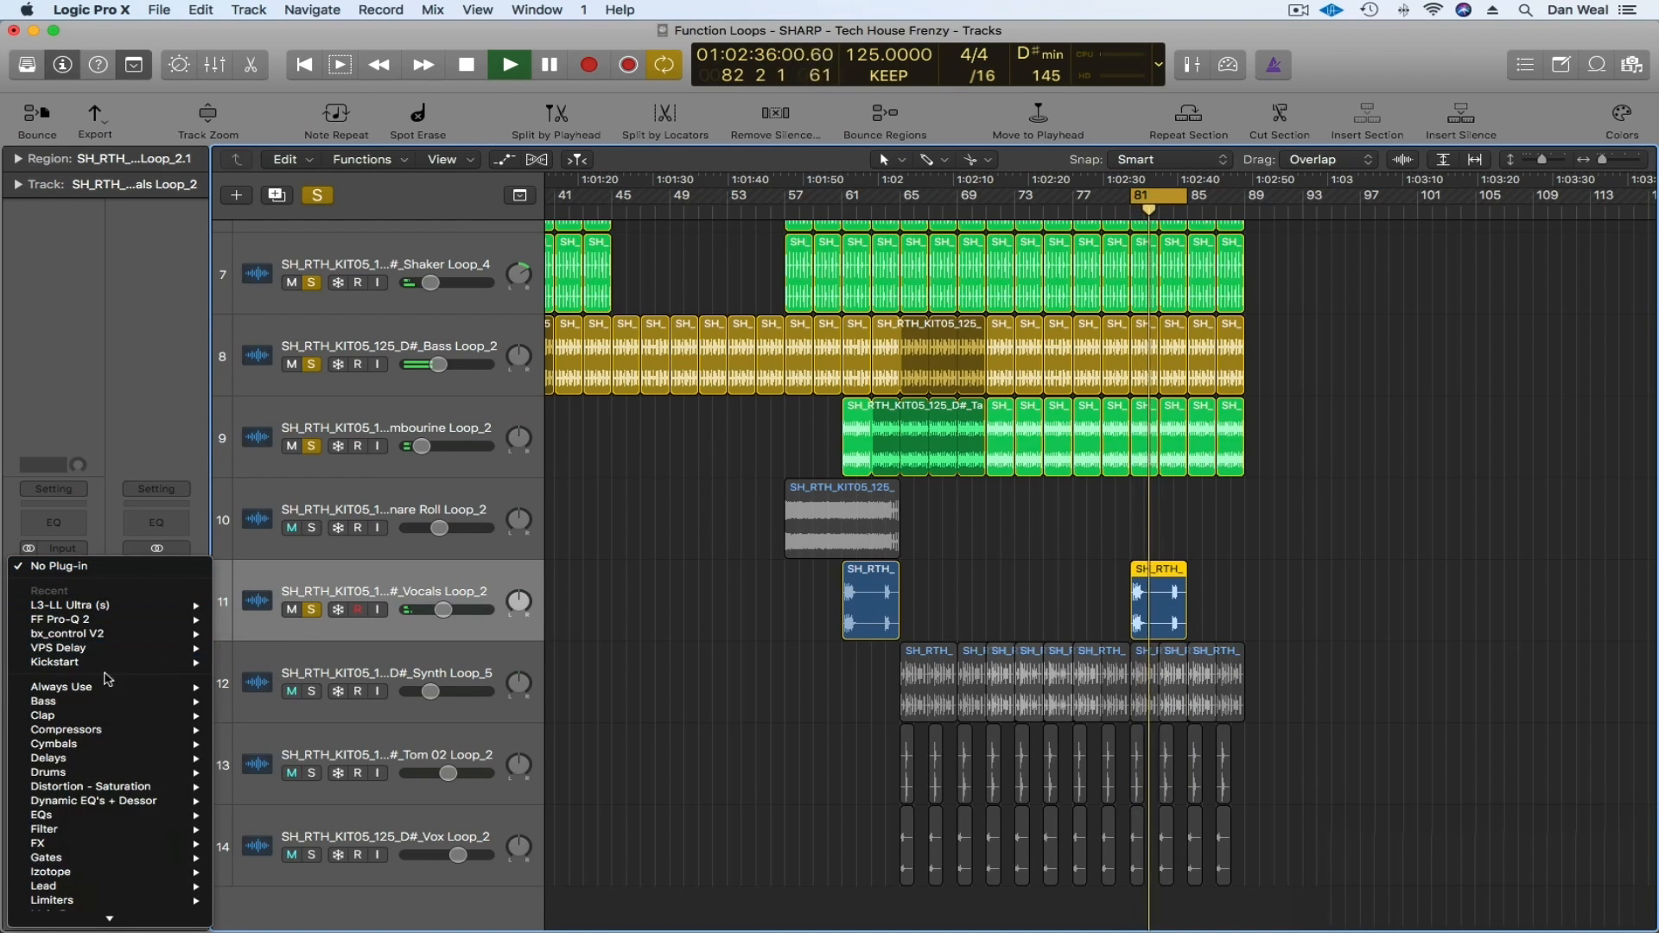
click(255, 620)
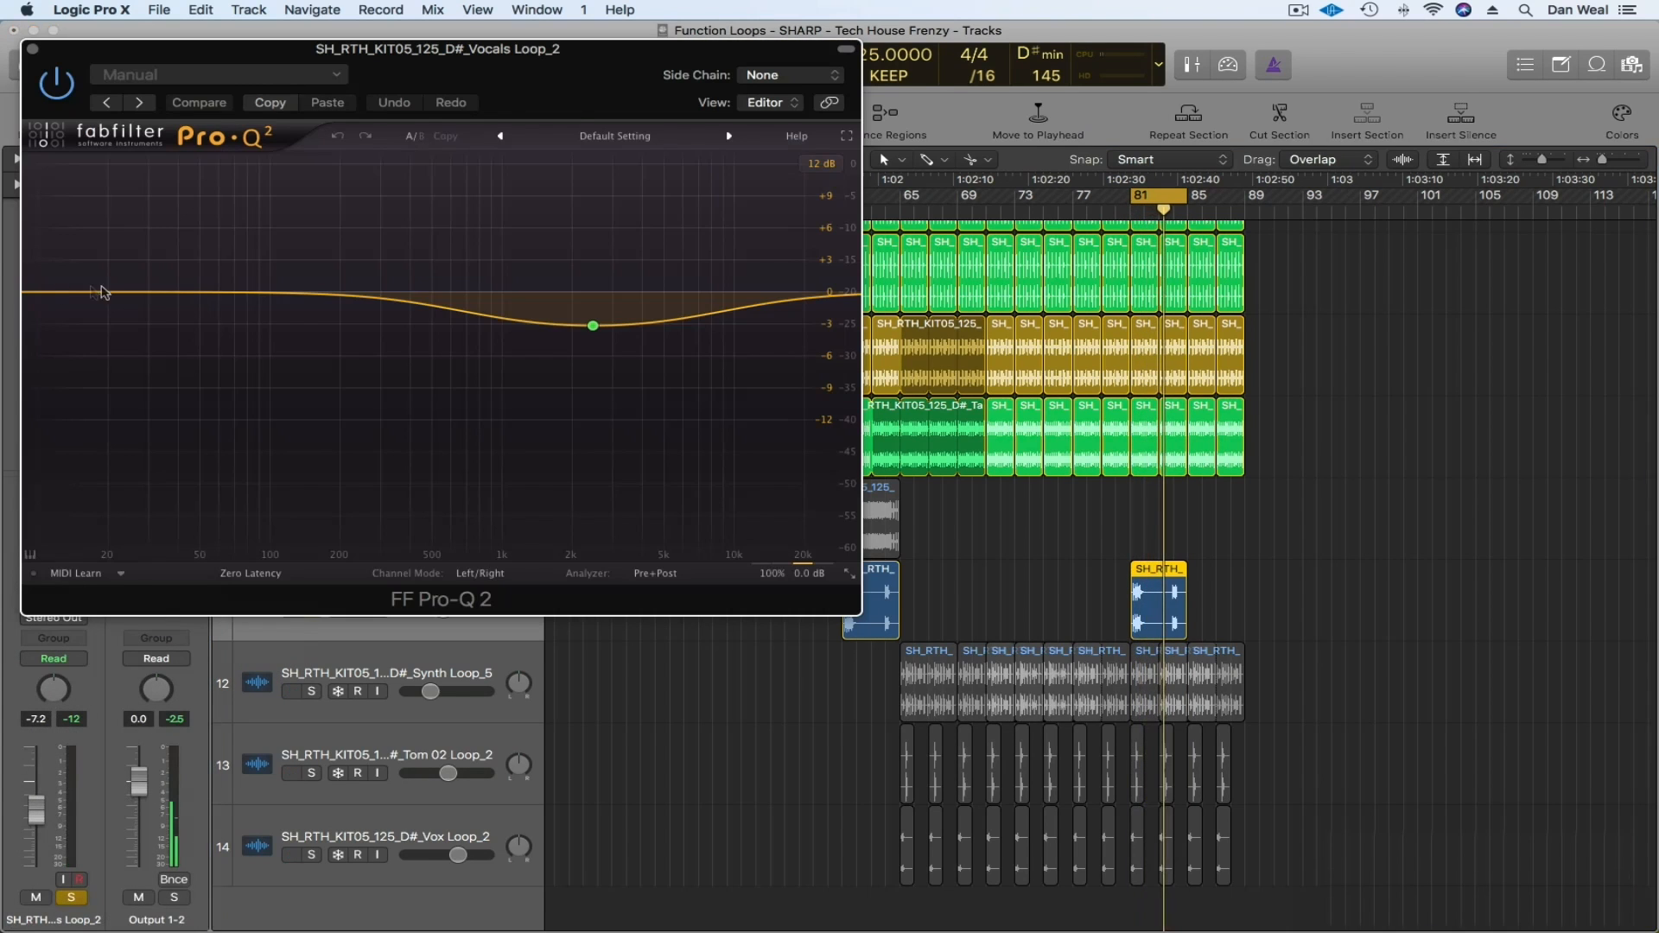
- Add a low cut at about 181 Hz to the vocals EQ and delete its default band
drag(68, 292, 330, 301)
right_click(593, 324)
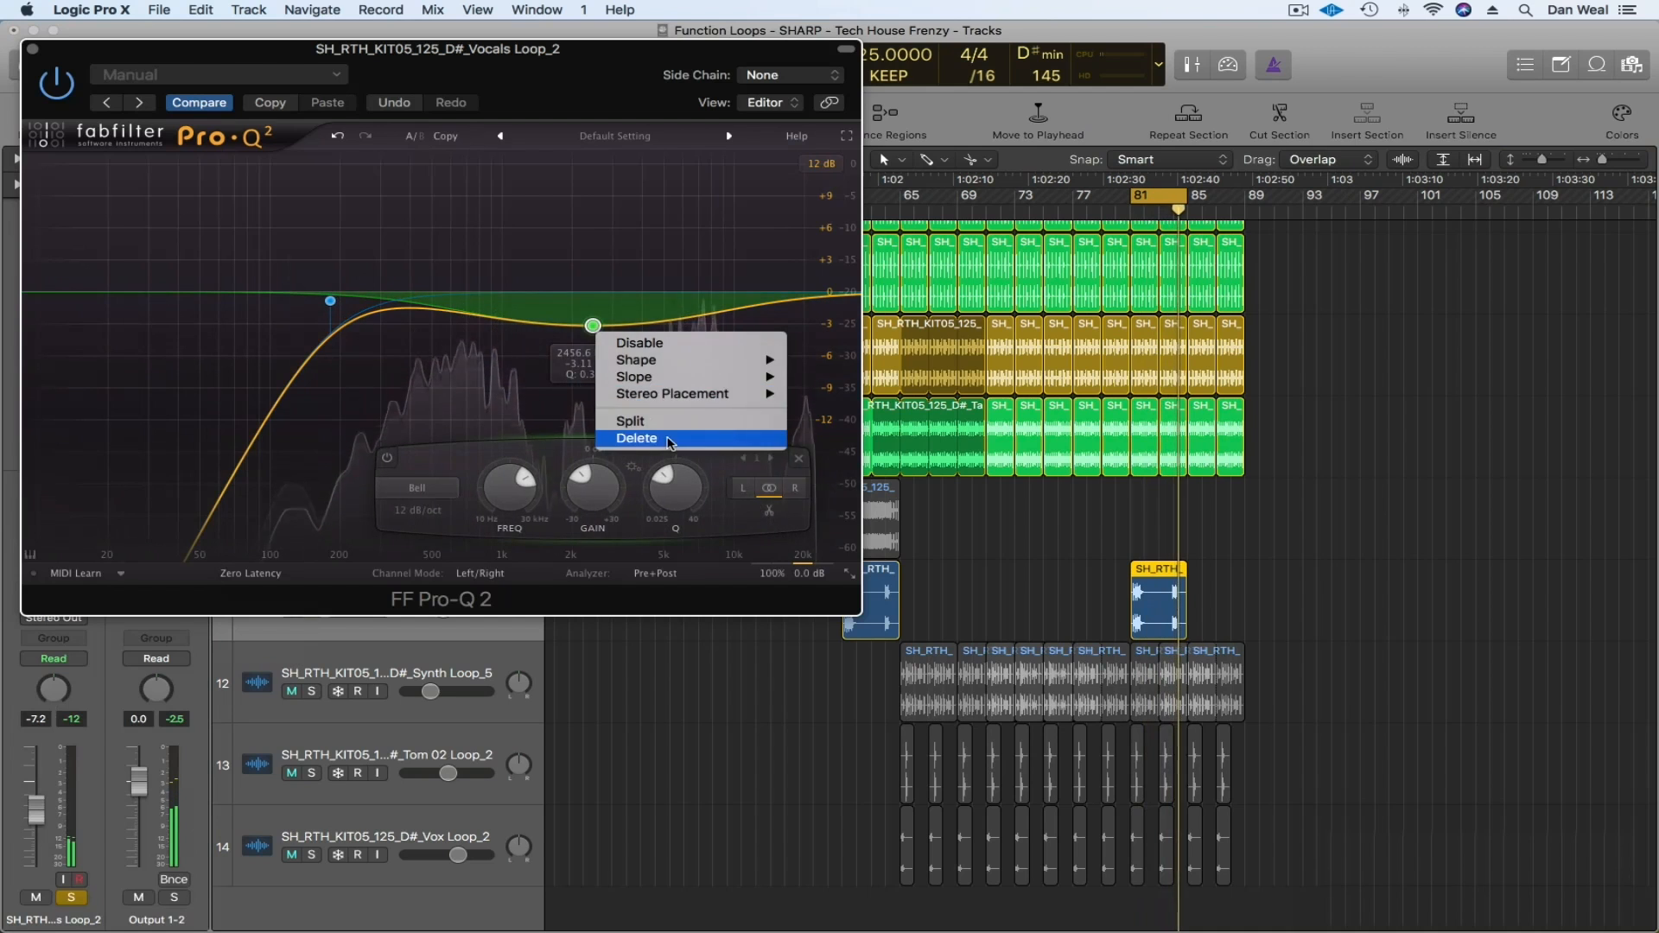
click(630, 440)
double_click(834, 259)
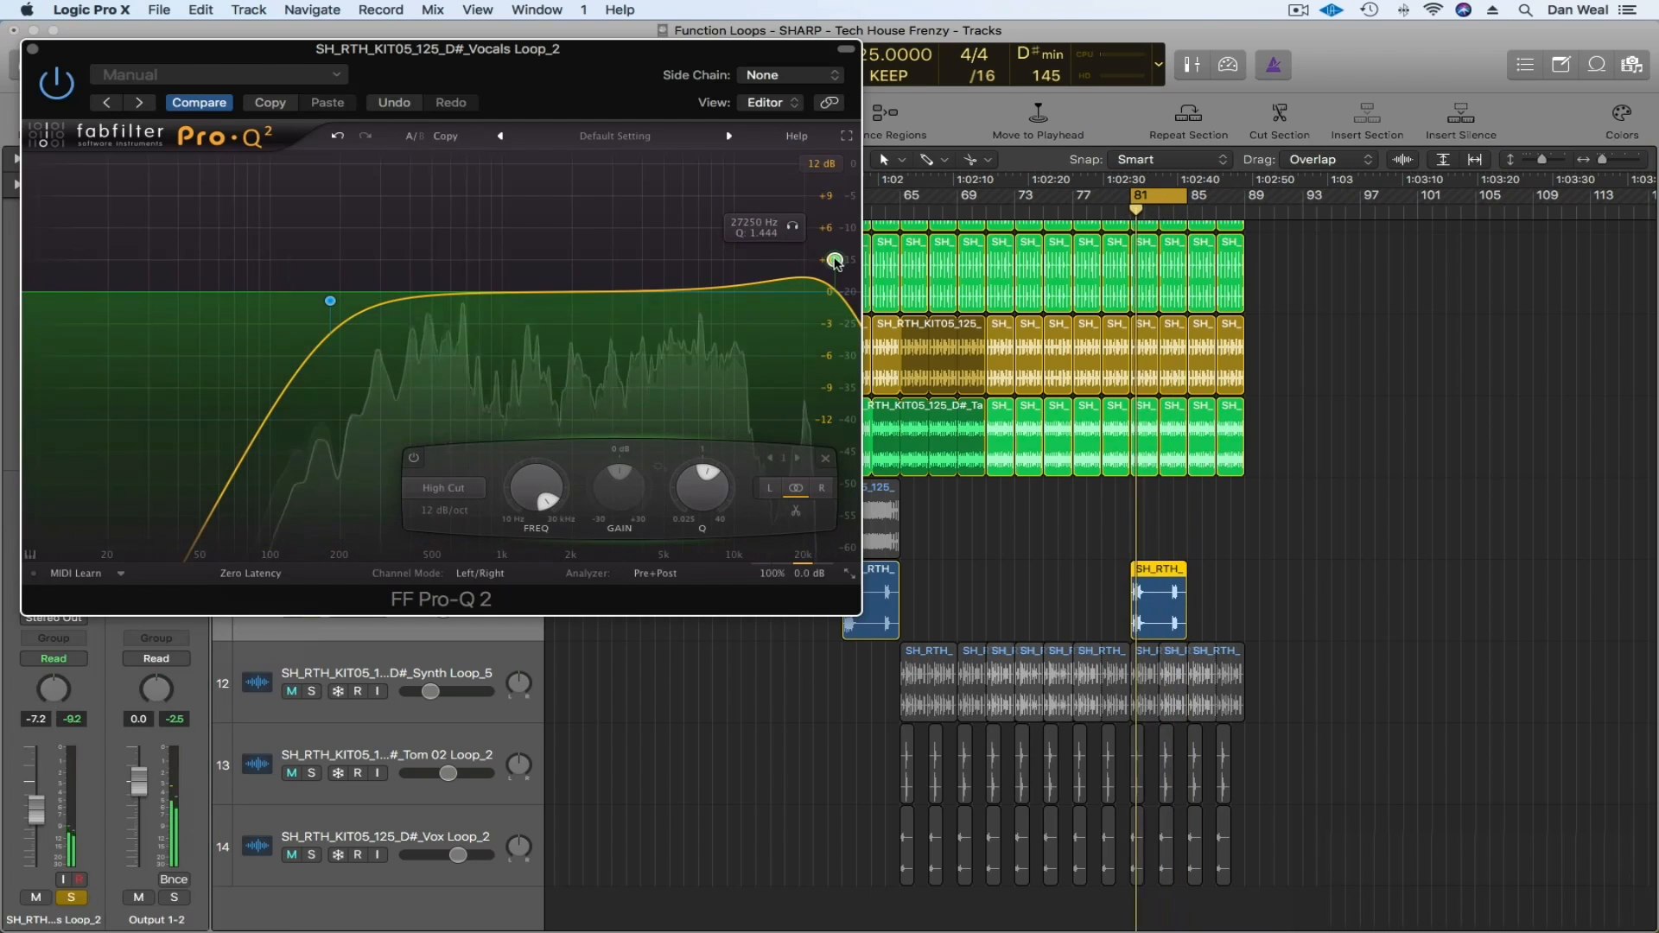
right_click(835, 261)
click(872, 366)
- Add a high shelf boosting the vocals' top end by about 4 dB and close the EQ
double_click(759, 291)
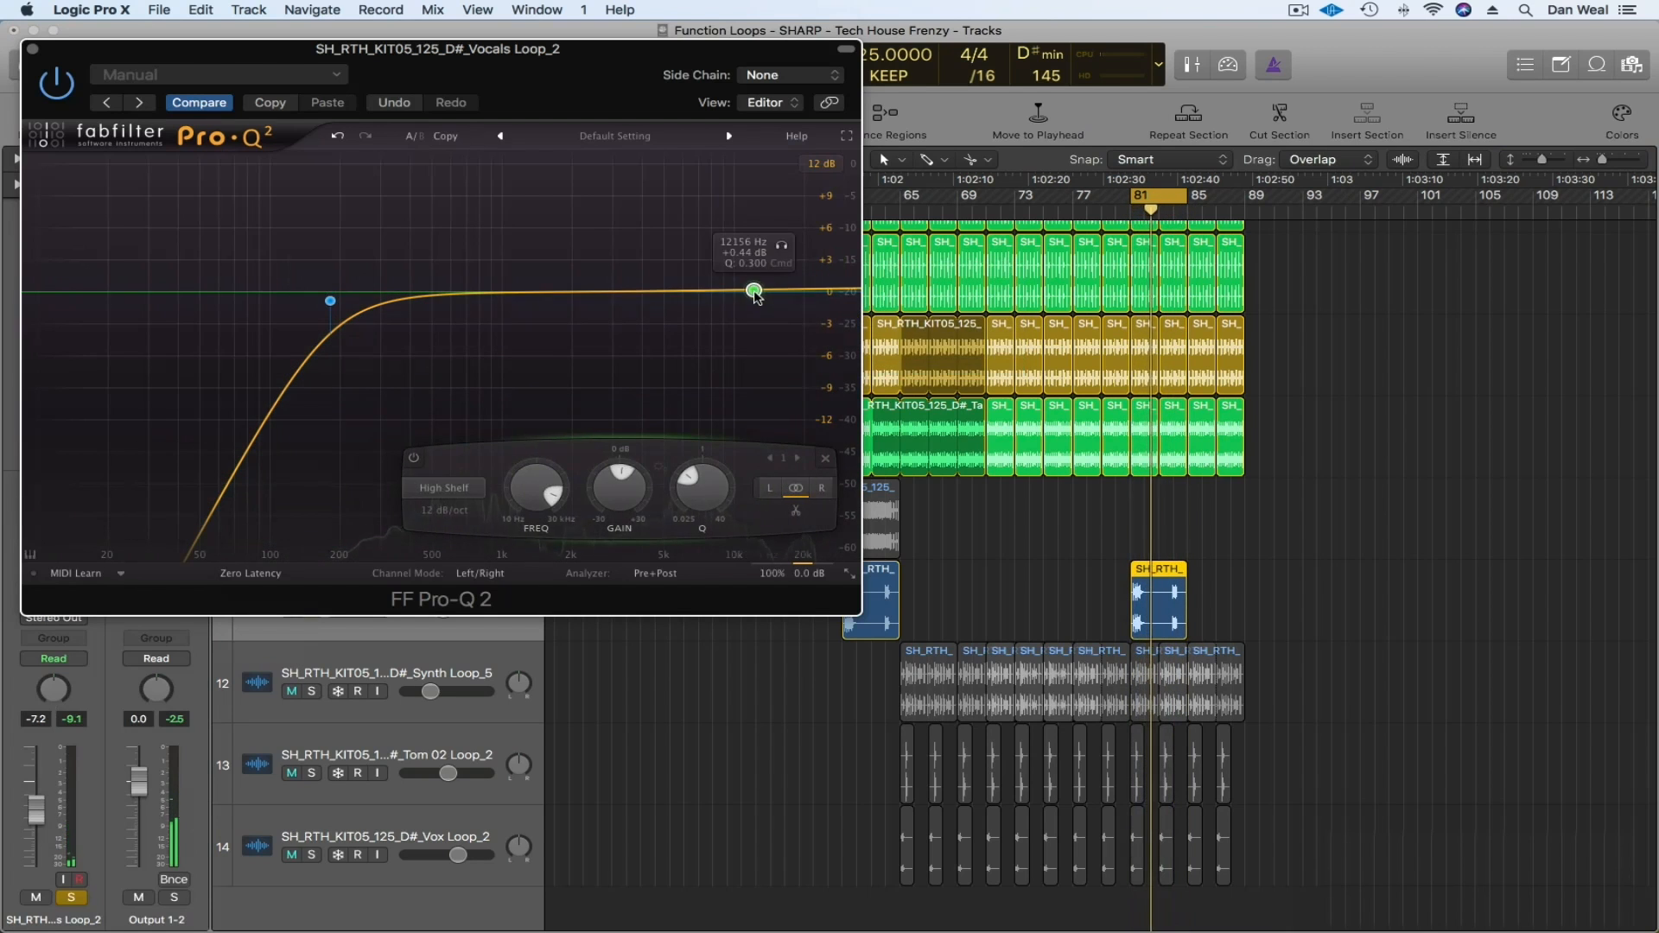
drag(759, 290, 820, 227)
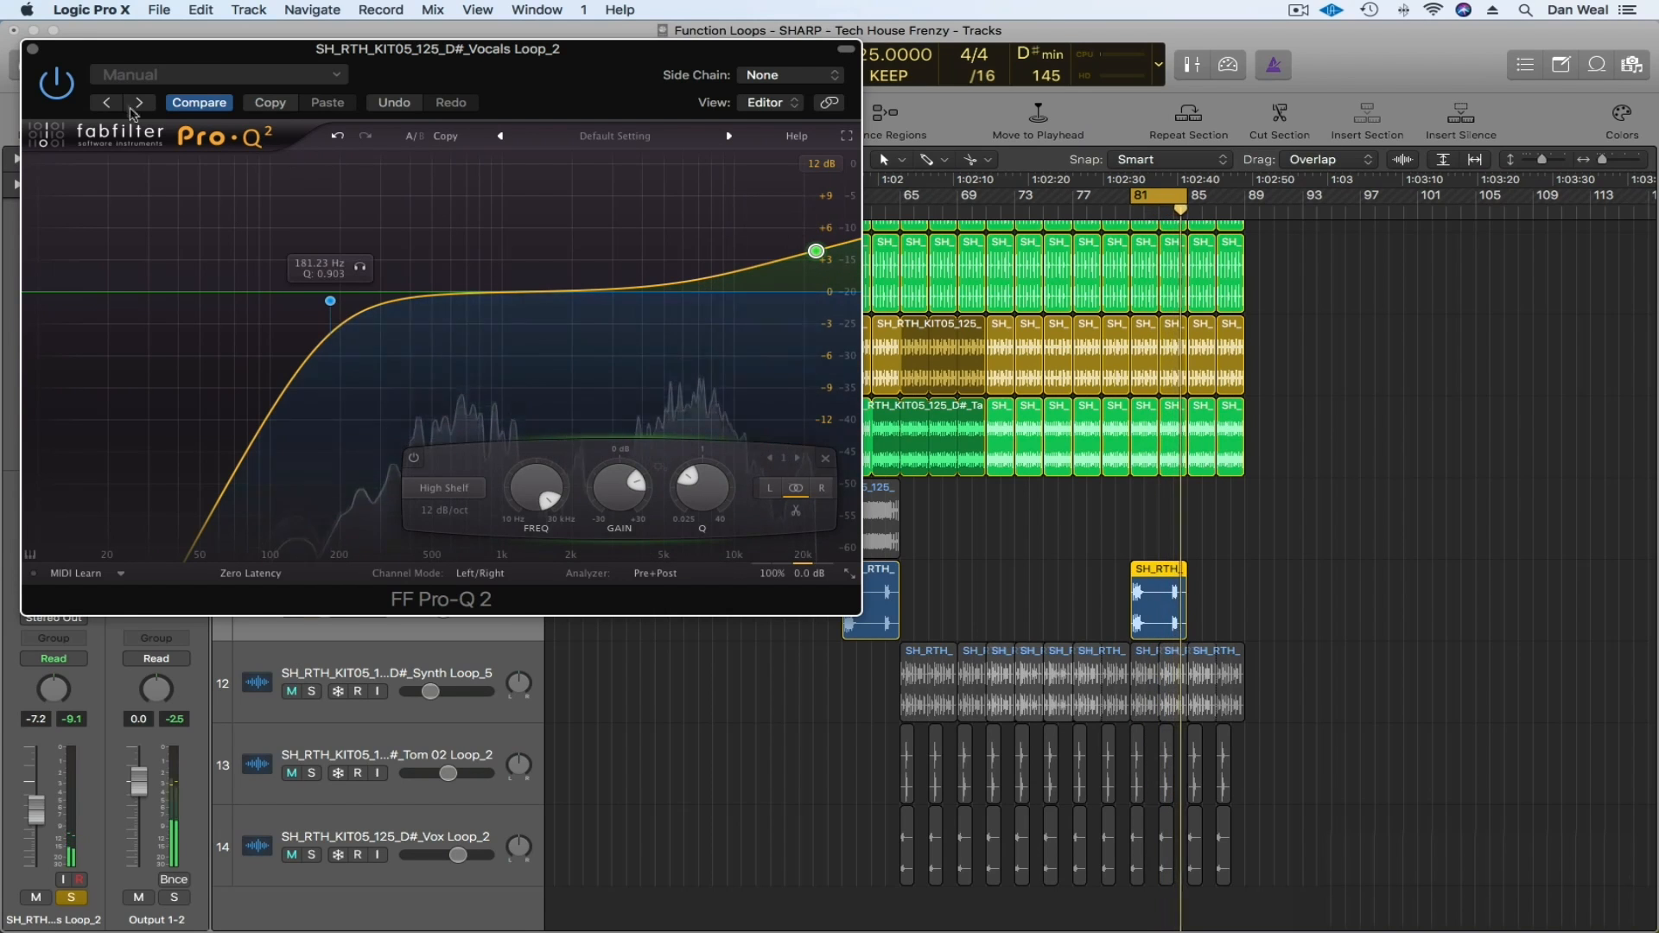
click(33, 49)
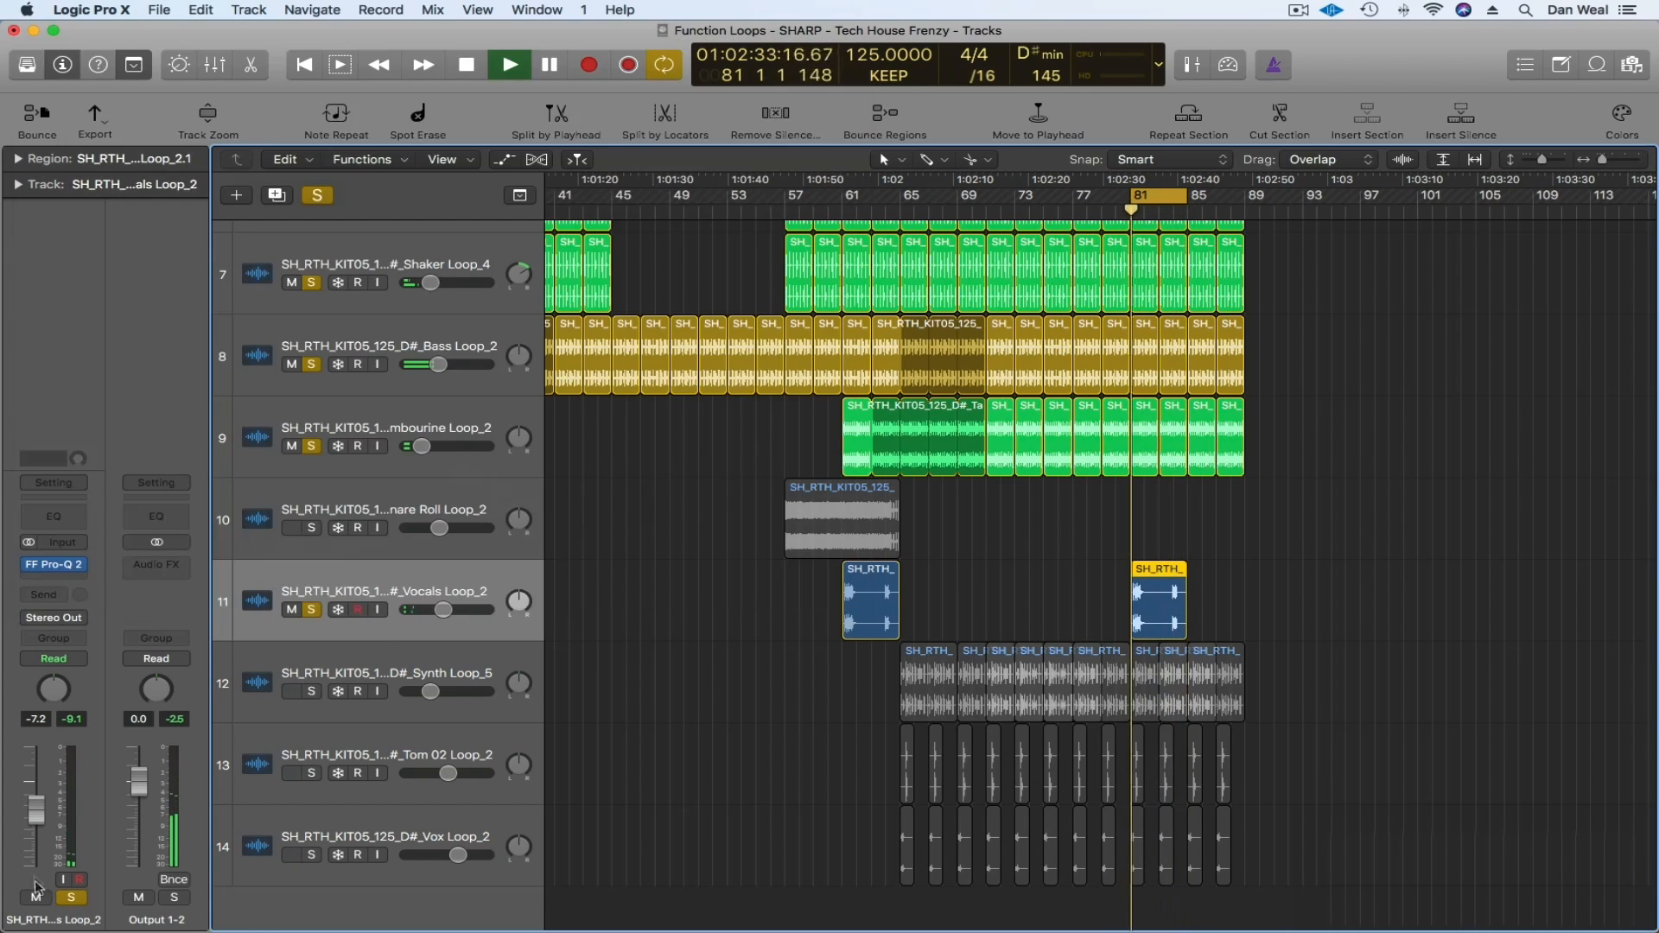
- Insert a stereo L3-LL Ultra with a slightly lowered threshold on the vocals loop and set the track's volume to -11.2 dB
click(78, 569)
mouse_move(102, 631)
click(253, 629)
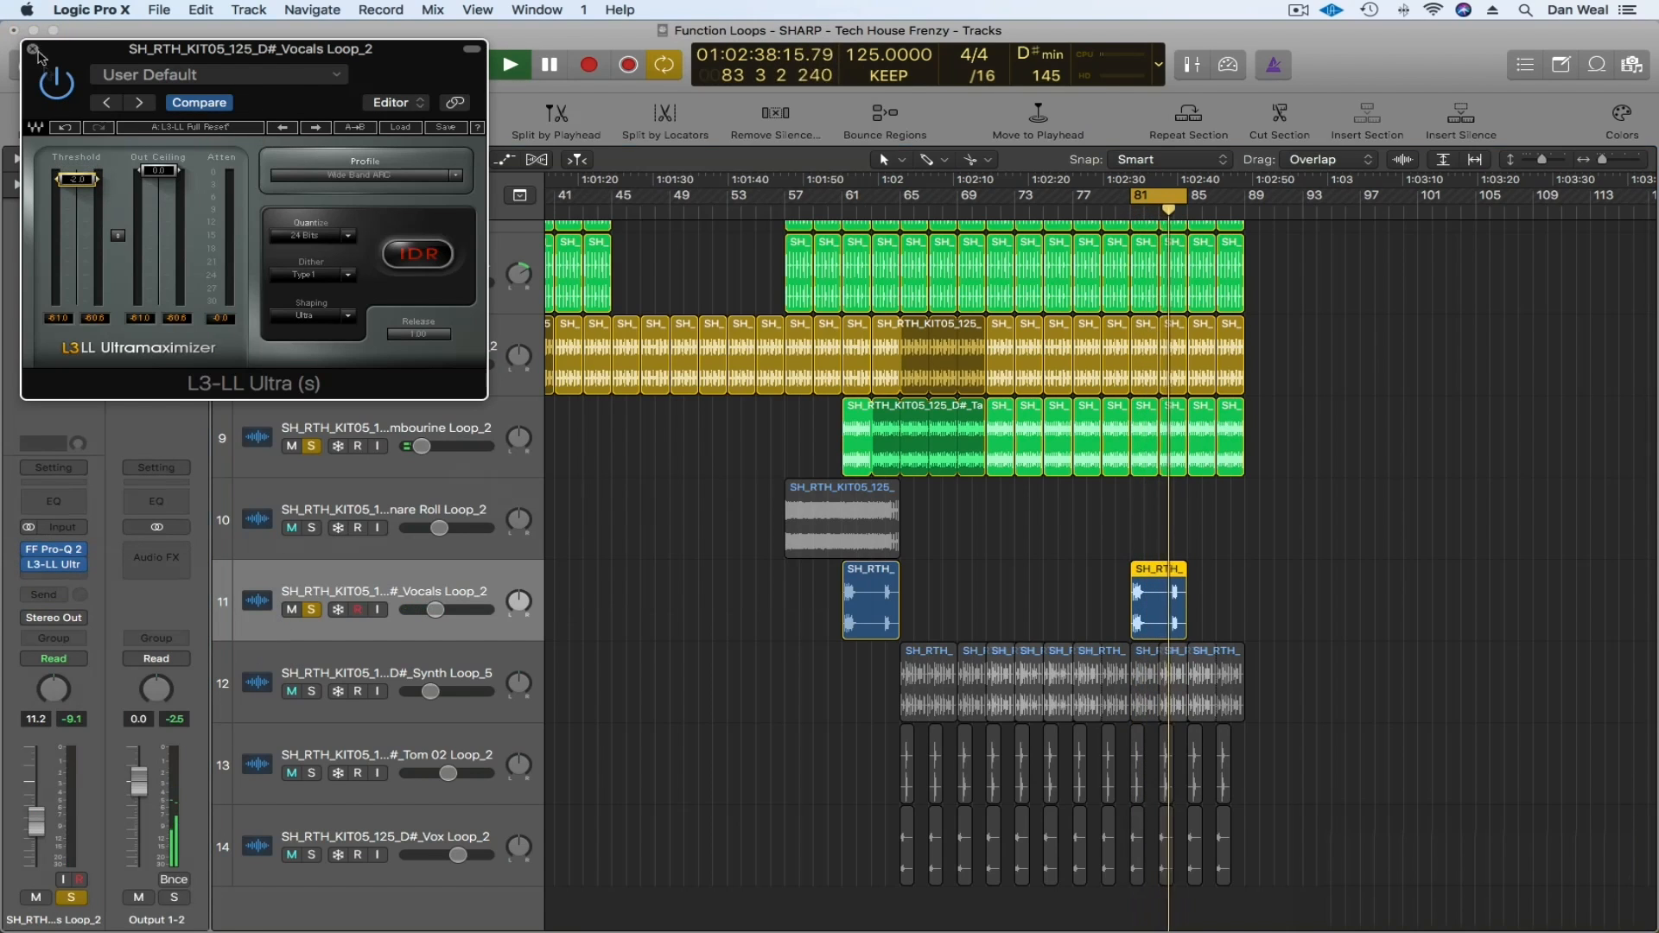
click(34, 50)
- Solo and select Synth Loop_5 and insert a stereo FF Pro-Q 2 on it
click(714, 654)
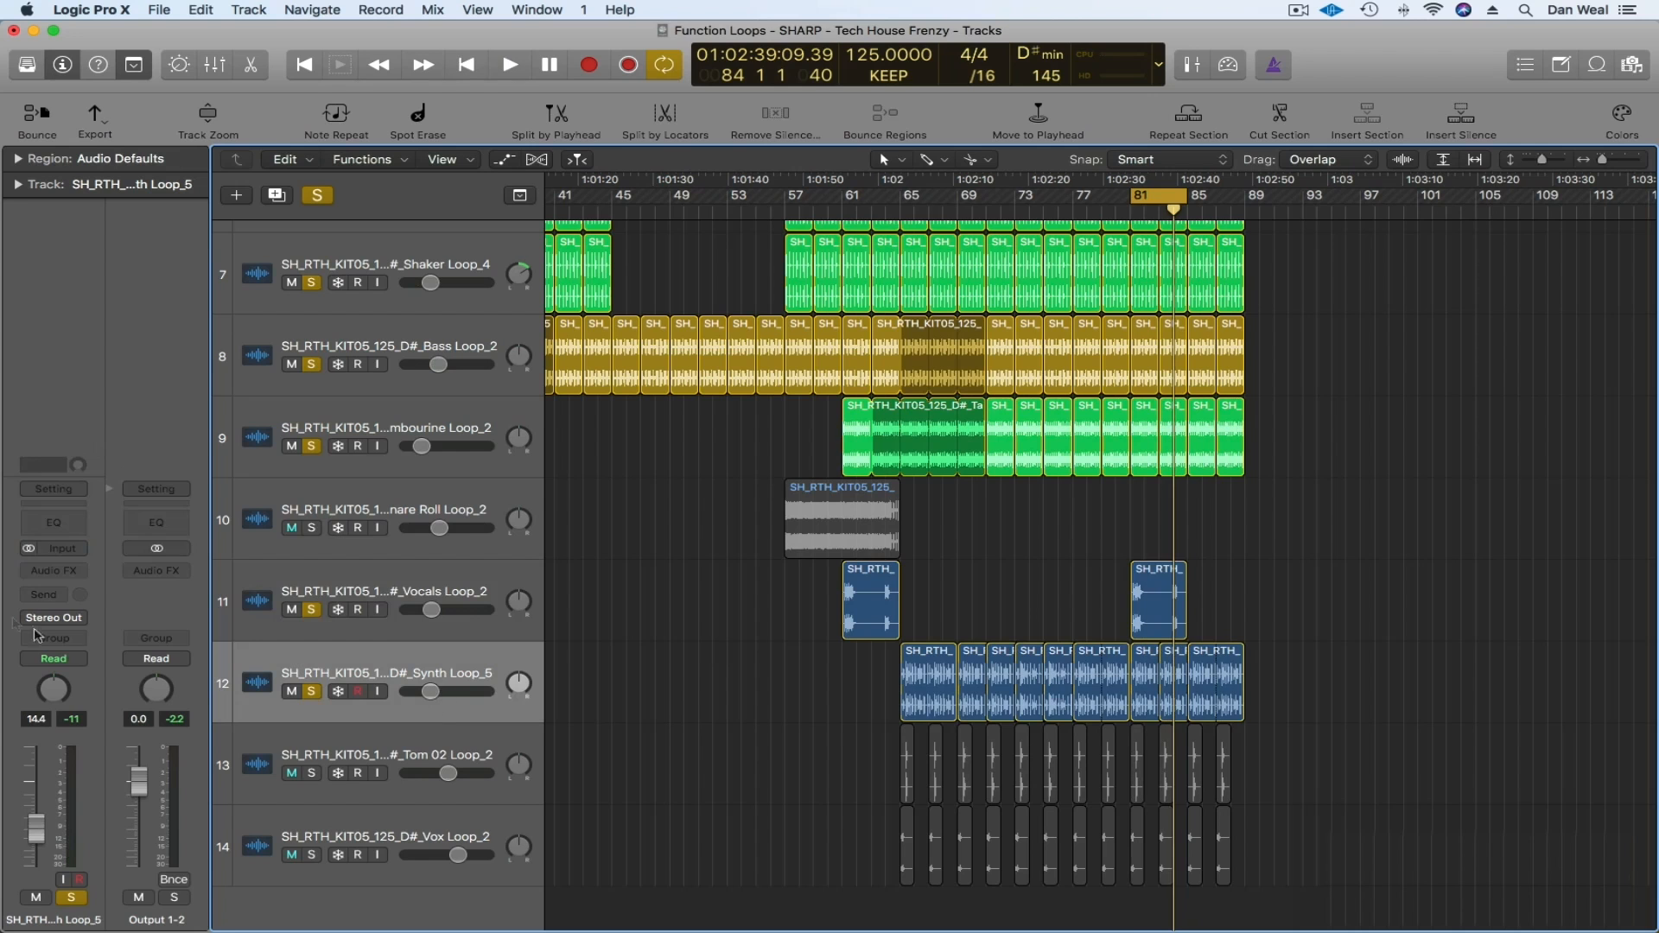
click(54, 570)
mouse_move(91, 635)
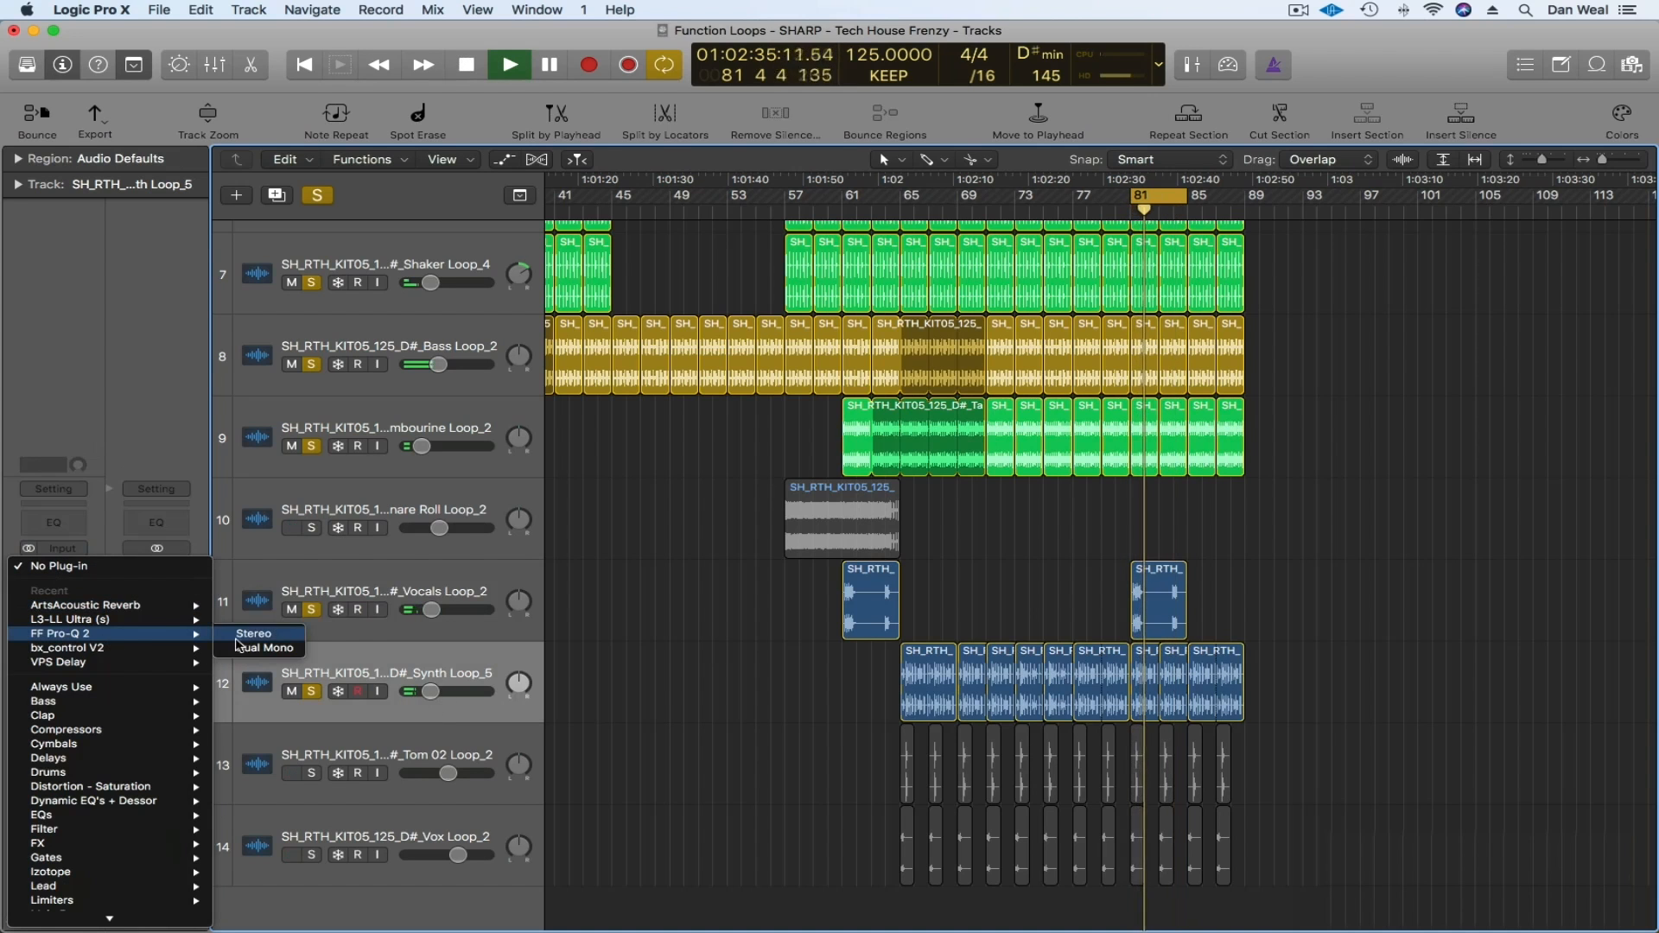
click(250, 627)
- Replace the synth EQ's default band with a low cut at about 197 Hz and close the EQ
drag(70, 293, 338, 310)
right_click(587, 333)
click(628, 433)
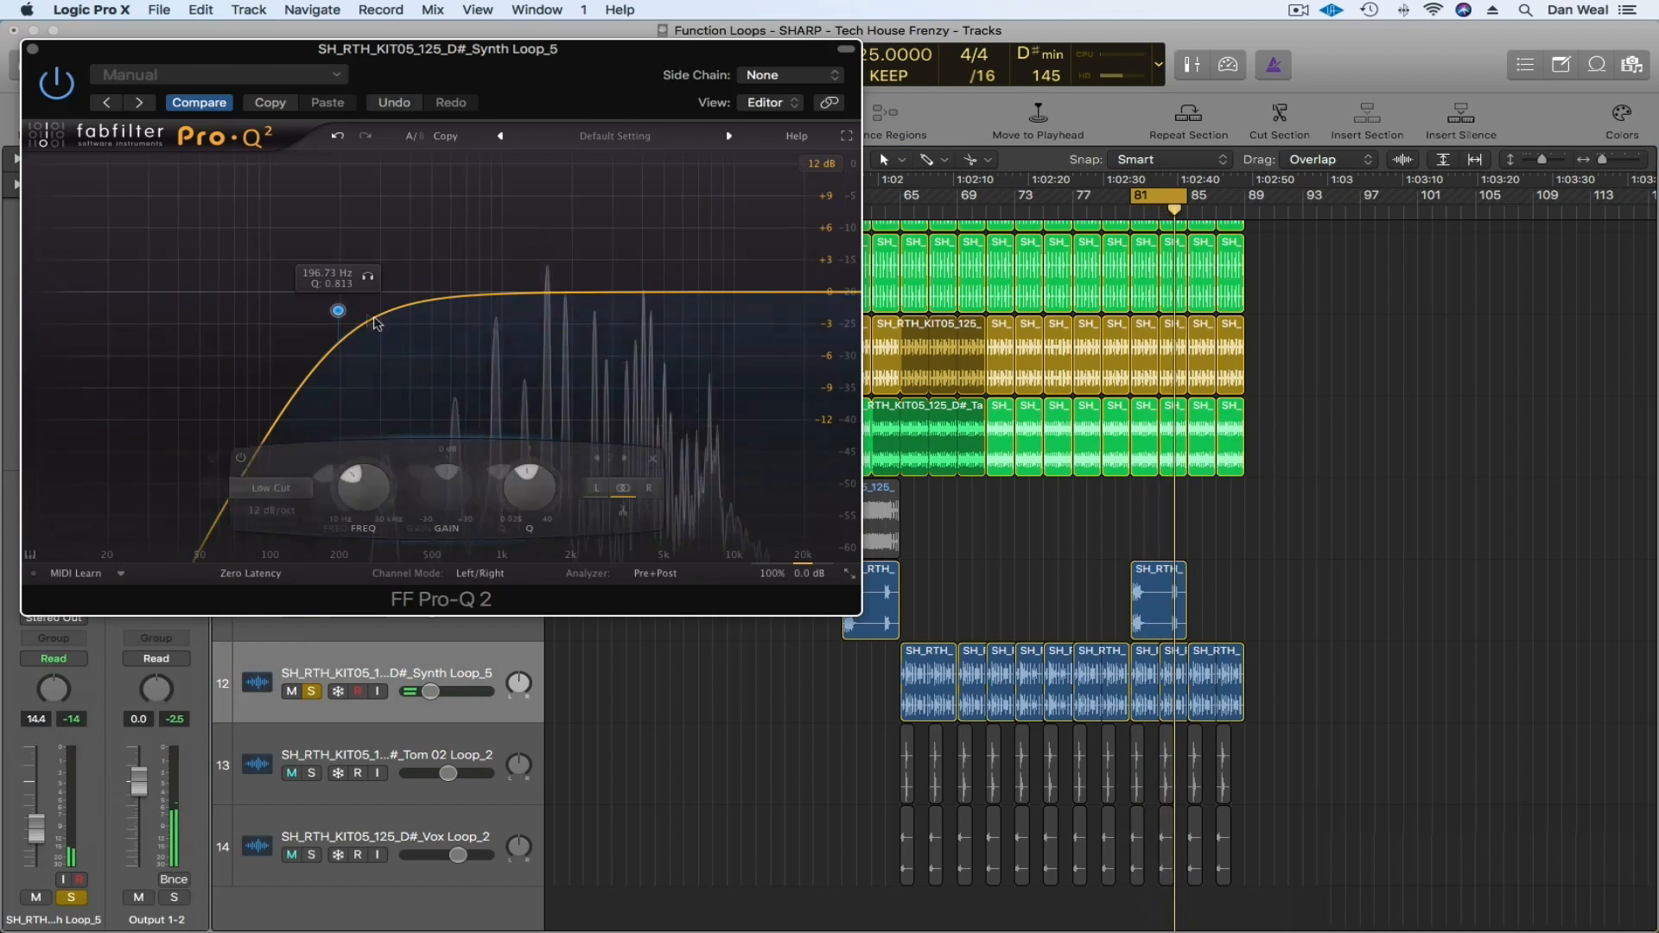
click(33, 49)
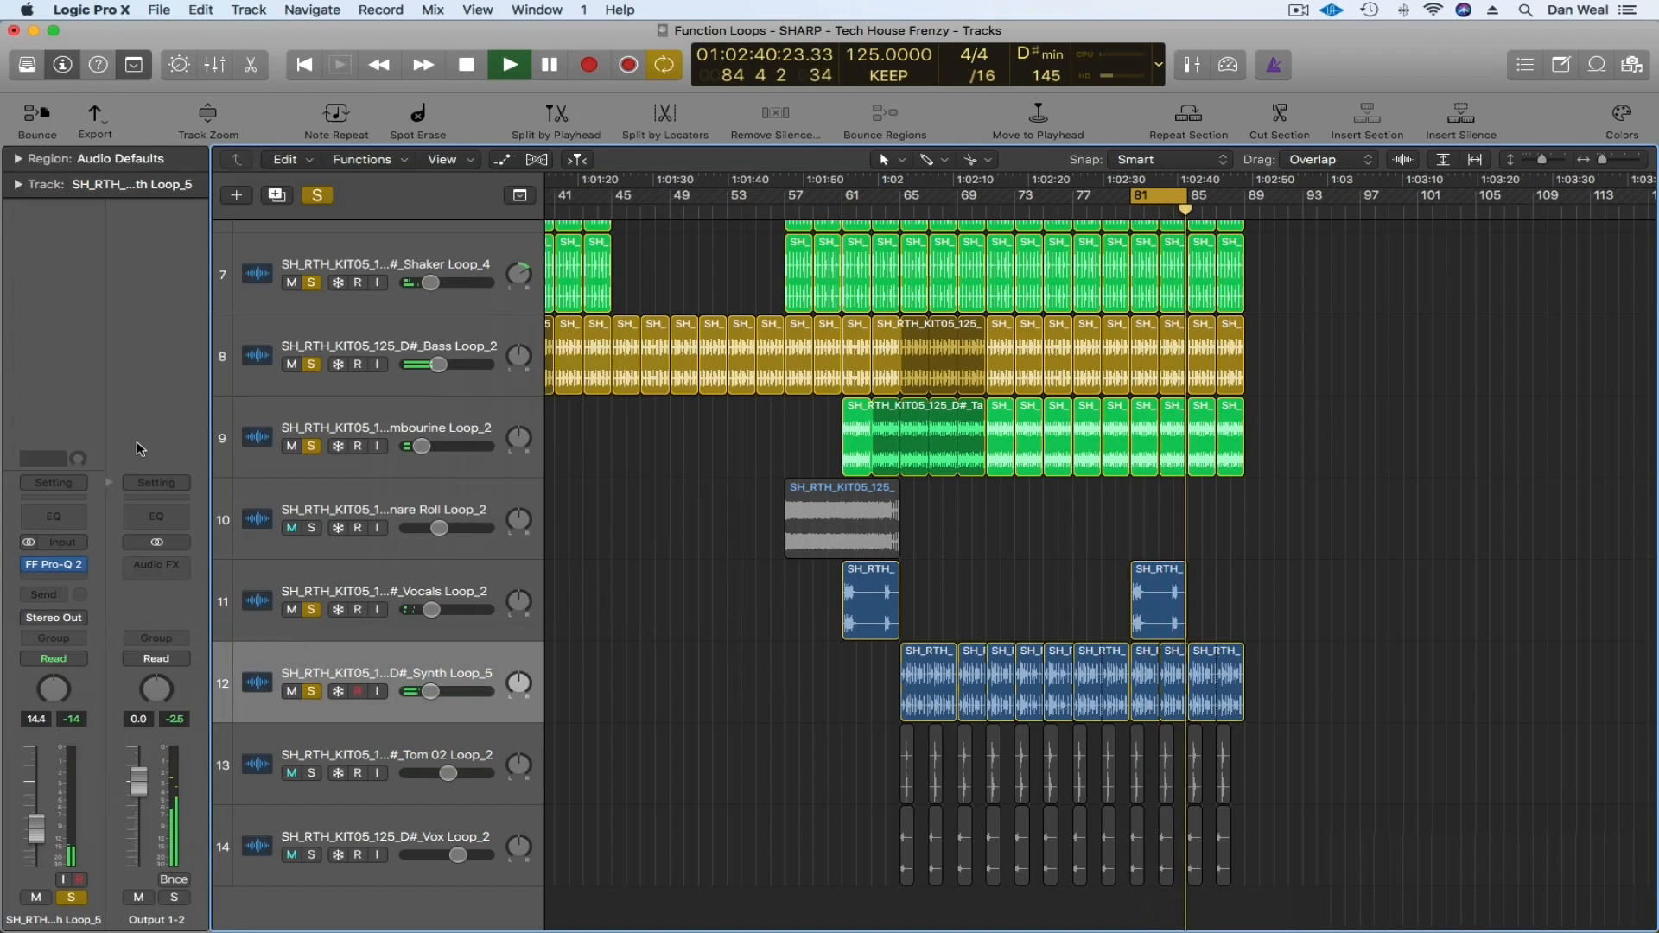
- Insert a stereo L3-LL Ultra after the EQ on Synth Loop_5 and move its window away from the channel strip
click(67, 580)
mouse_move(192, 644)
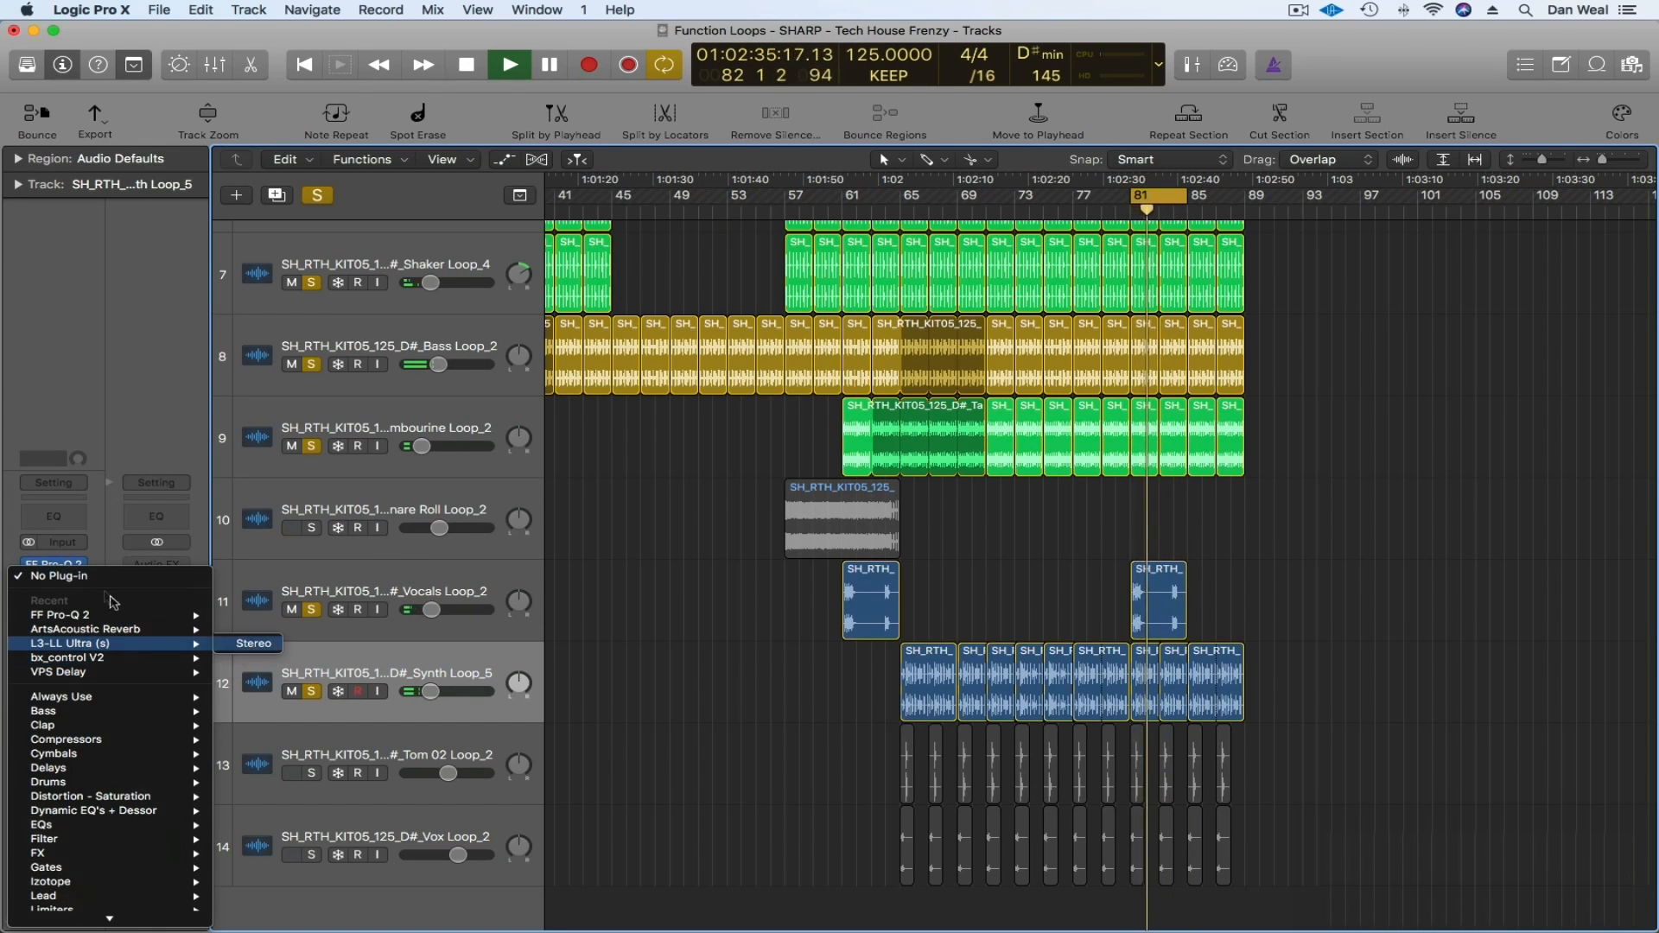
click(253, 643)
drag(295, 53, 555, 89)
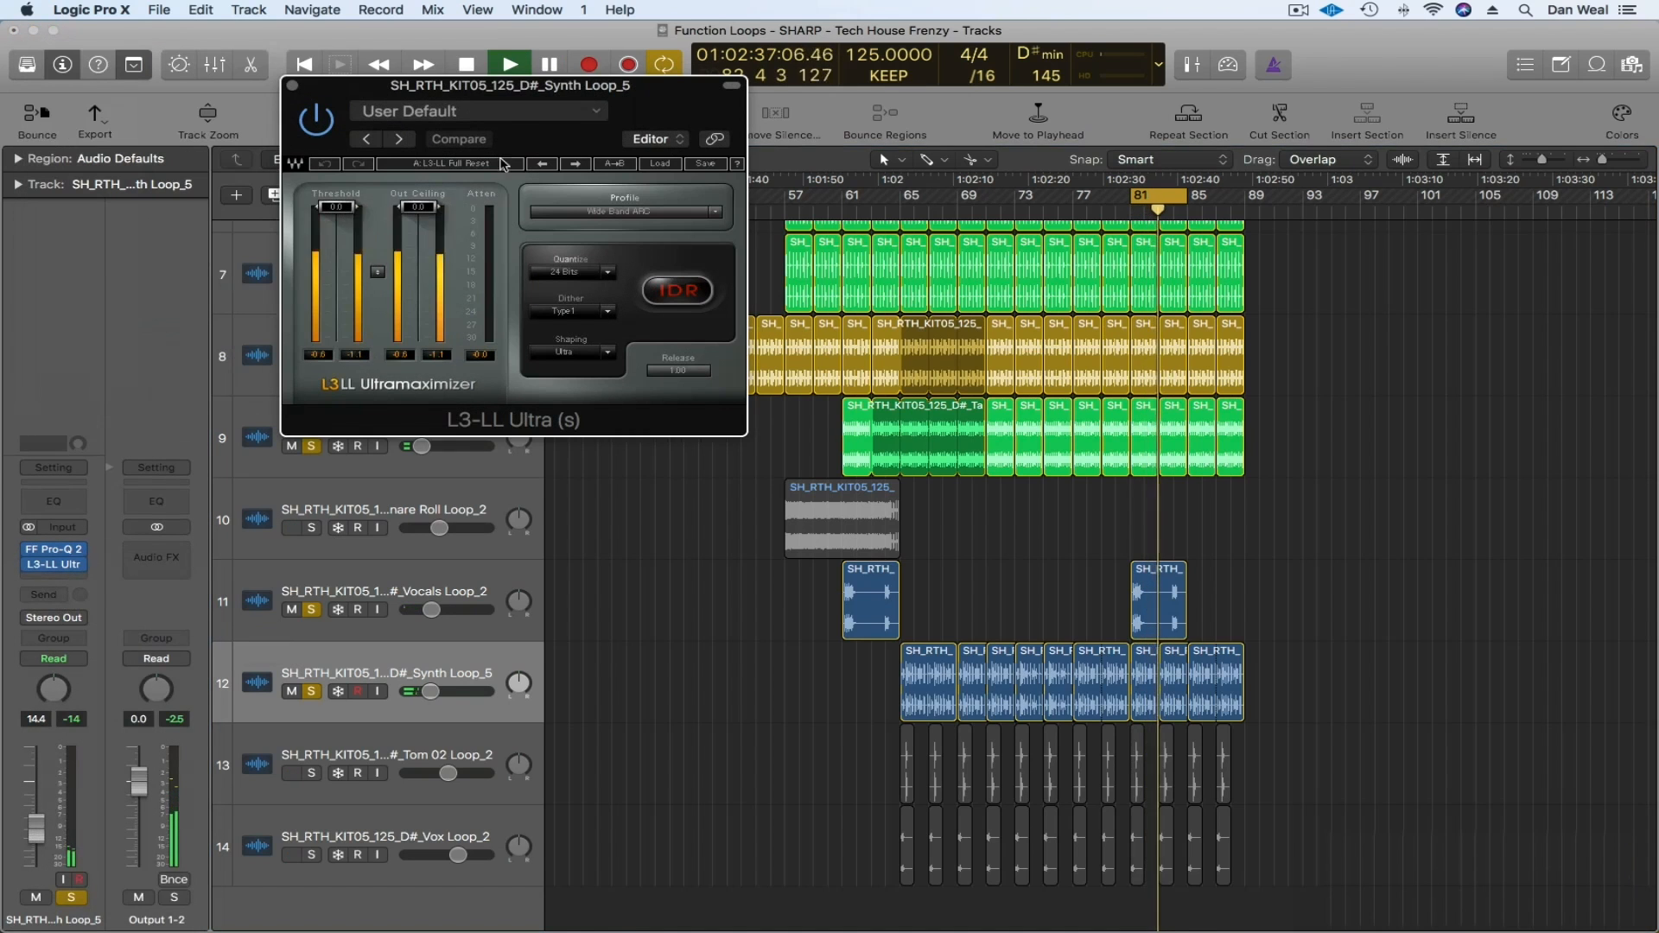
- Insert the S1 Imager from the stereo spread plug-ins on Synth Loop_5 and set its width to 1.53
click(69, 579)
mouse_move(78, 633)
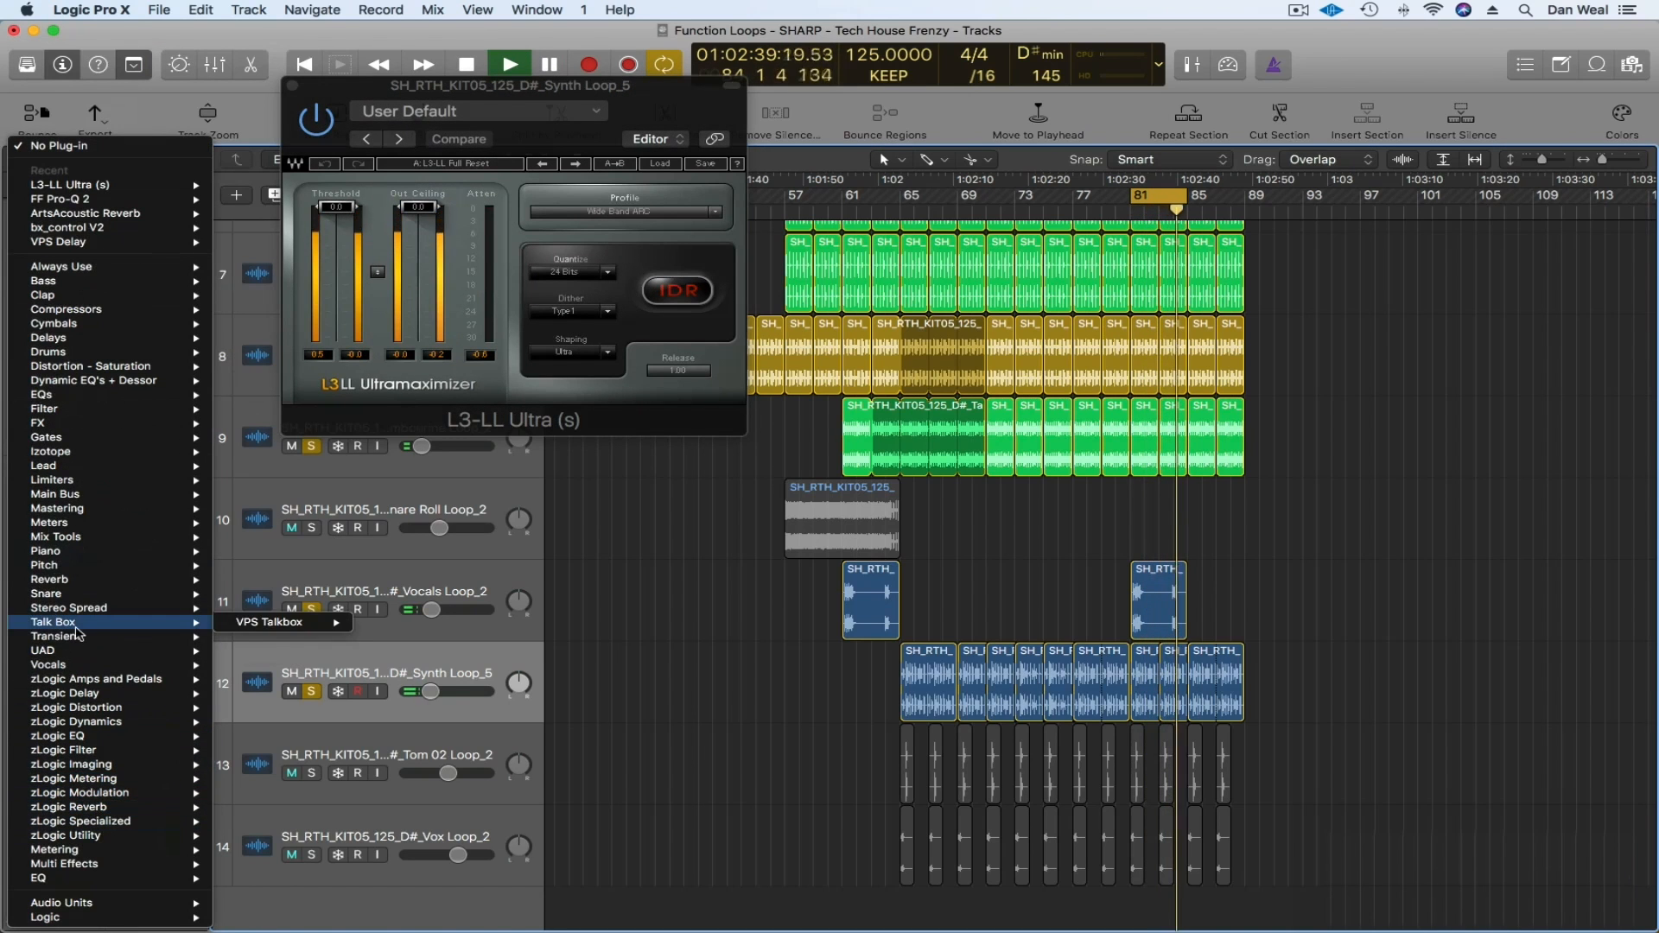
mouse_move(129, 607)
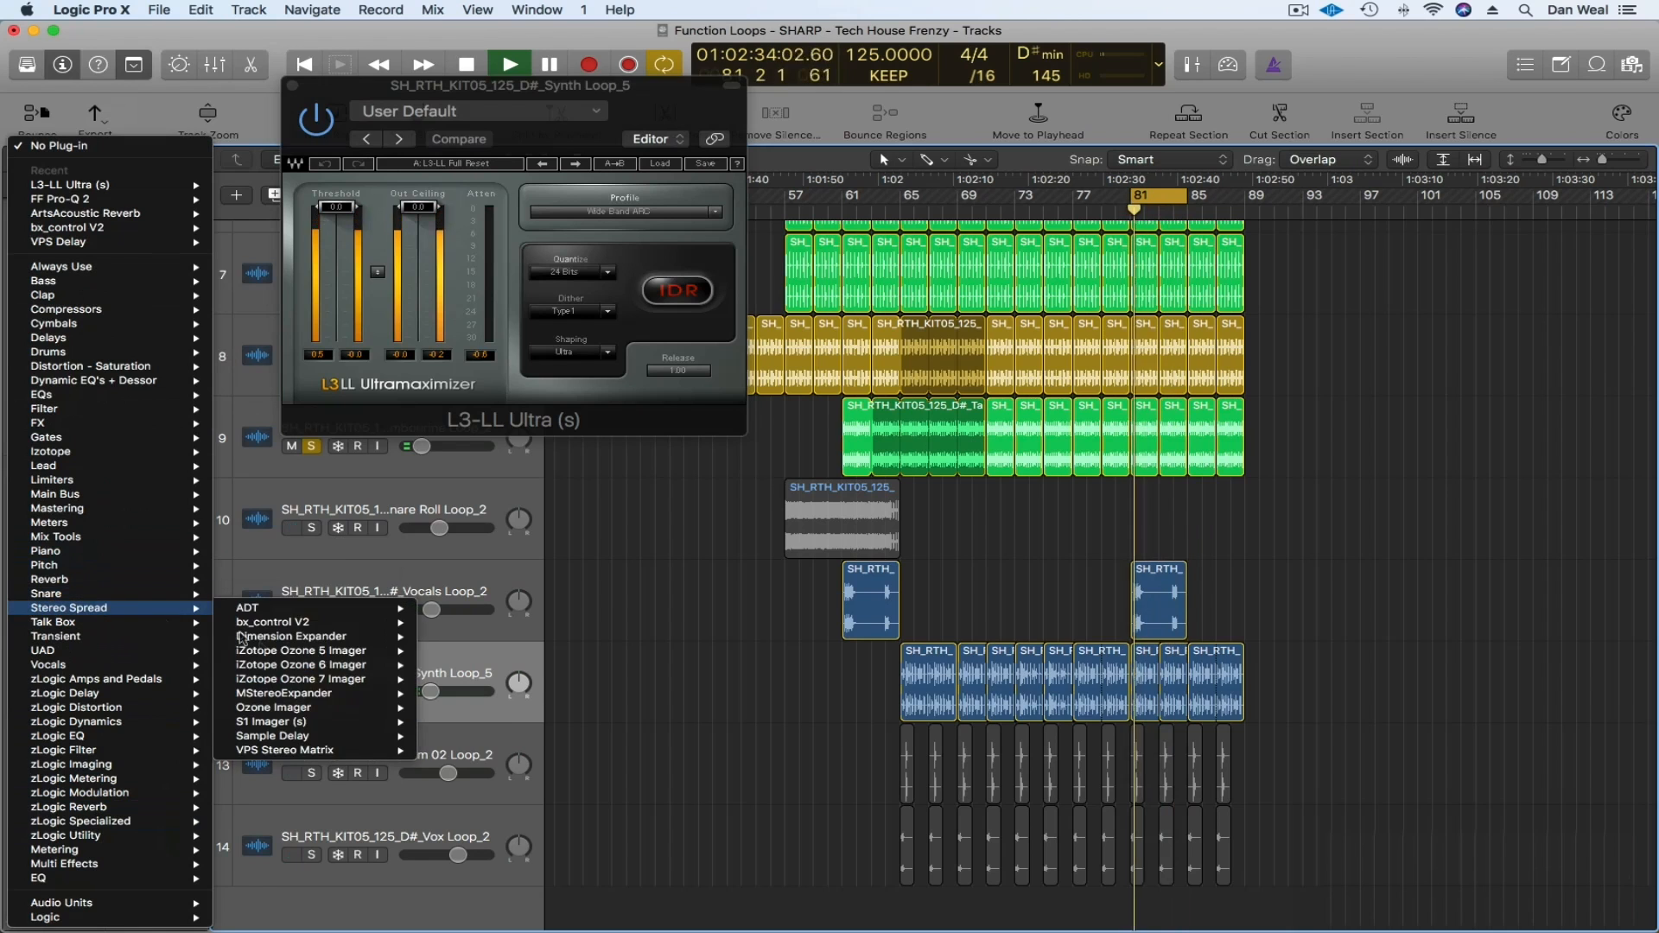
click(304, 724)
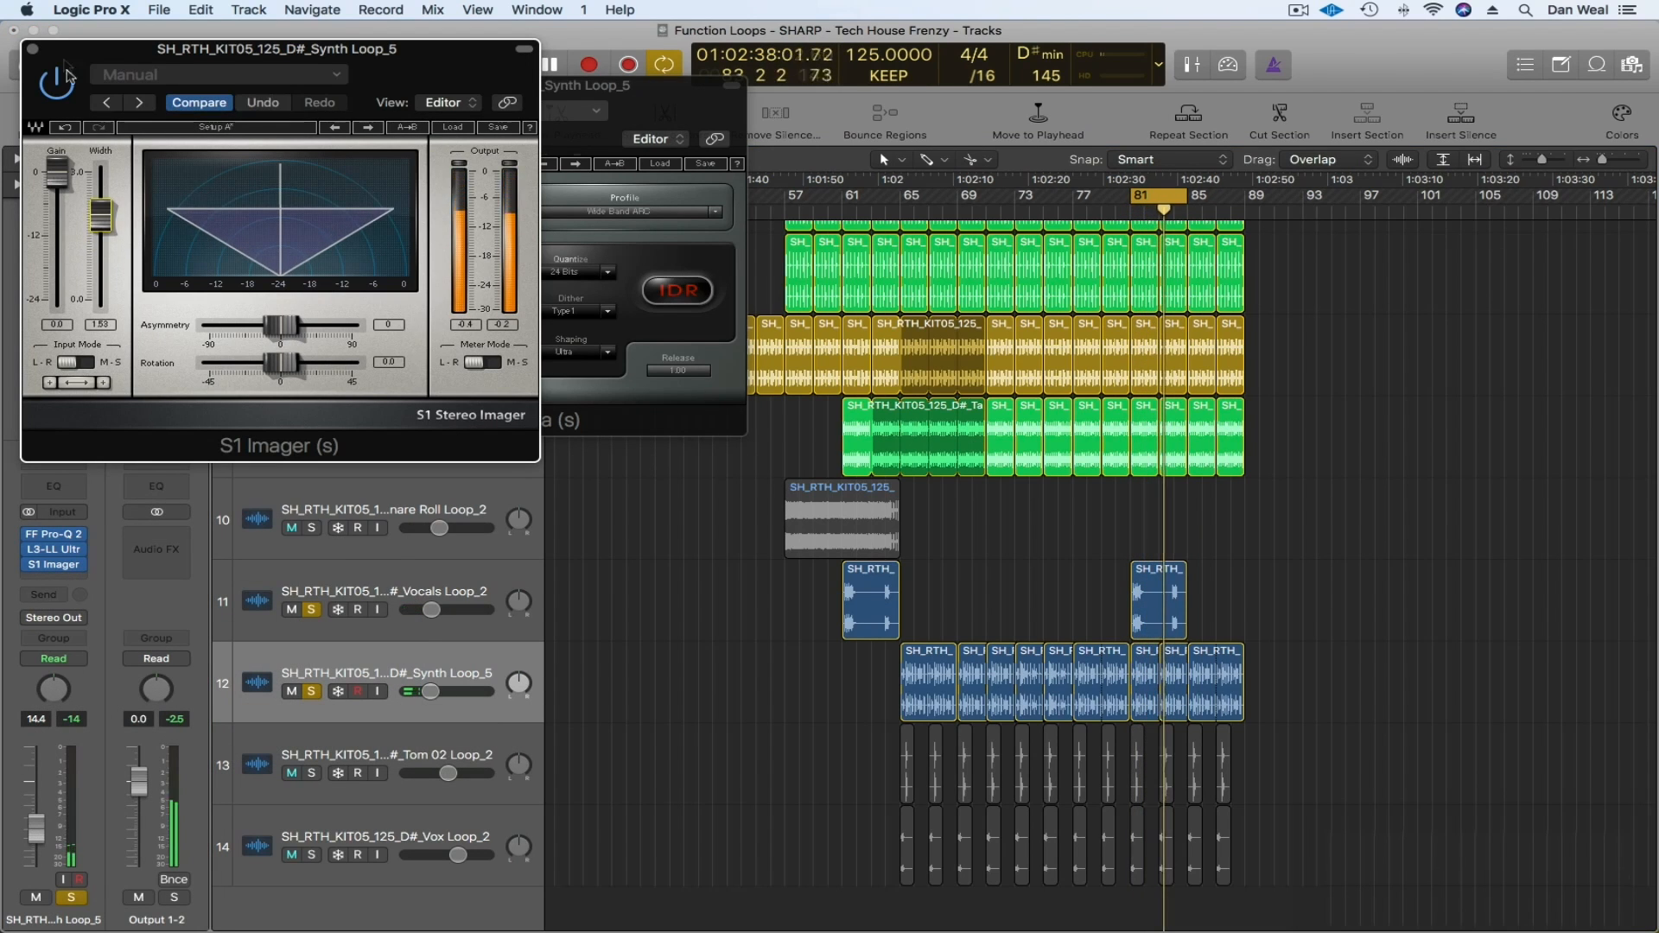
- Move the L3-LL Ultra after the S1 Imager on Synth Loop_5 and check both plug-ins
click(34, 49)
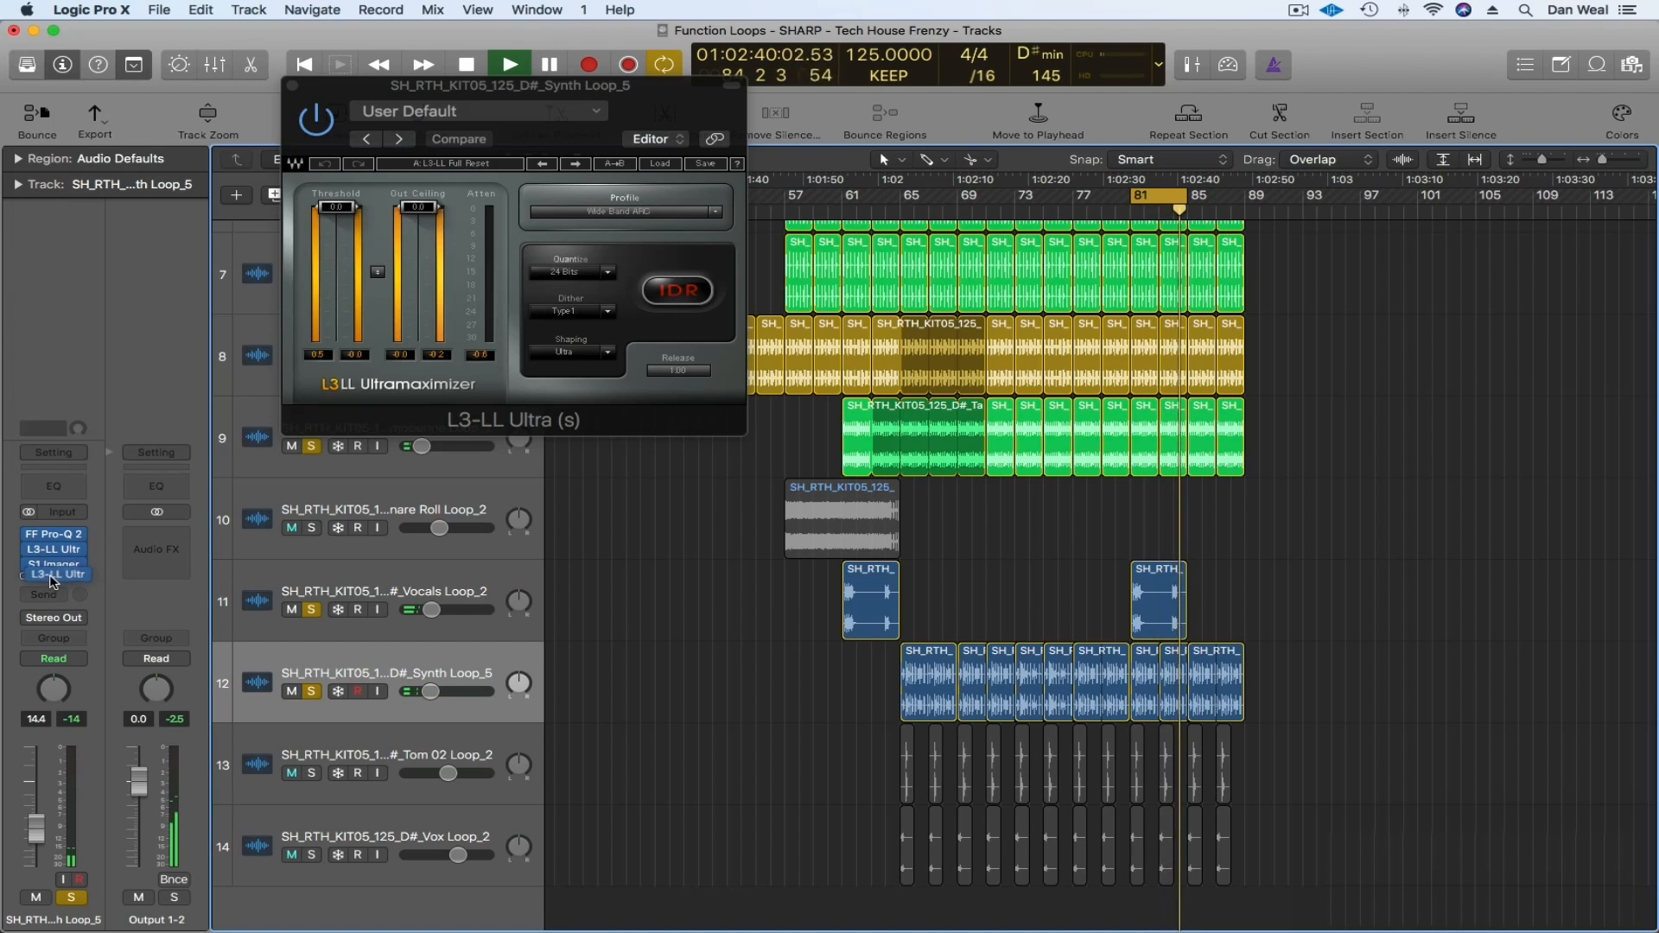
drag(53, 582, 50, 579)
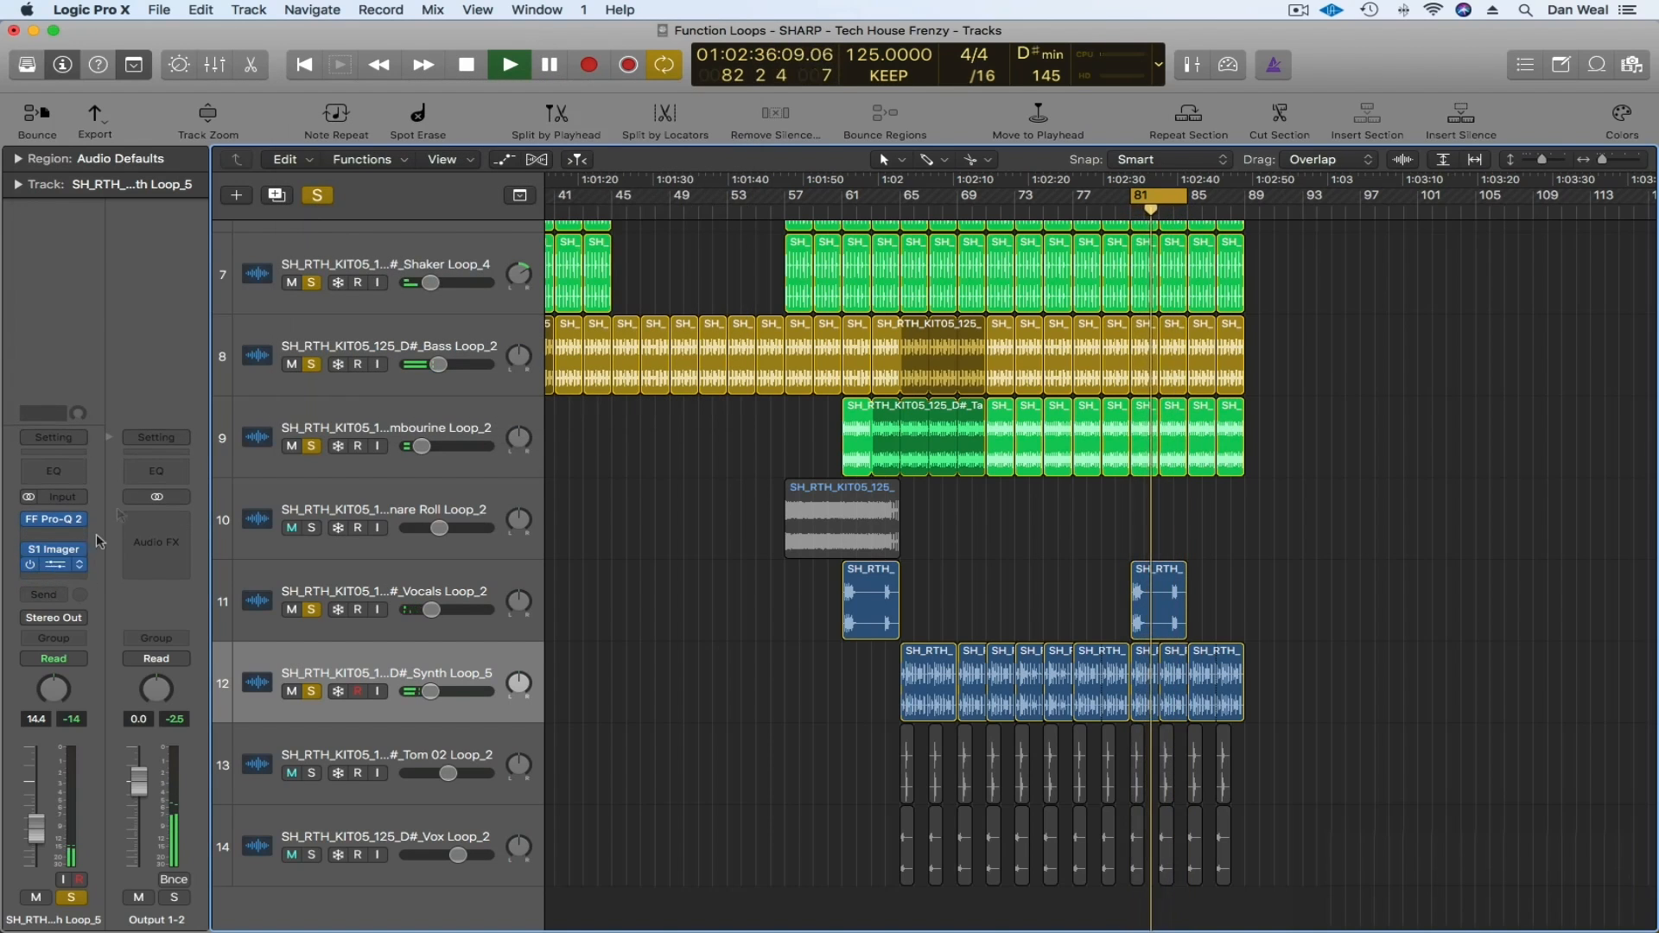
click(52, 565)
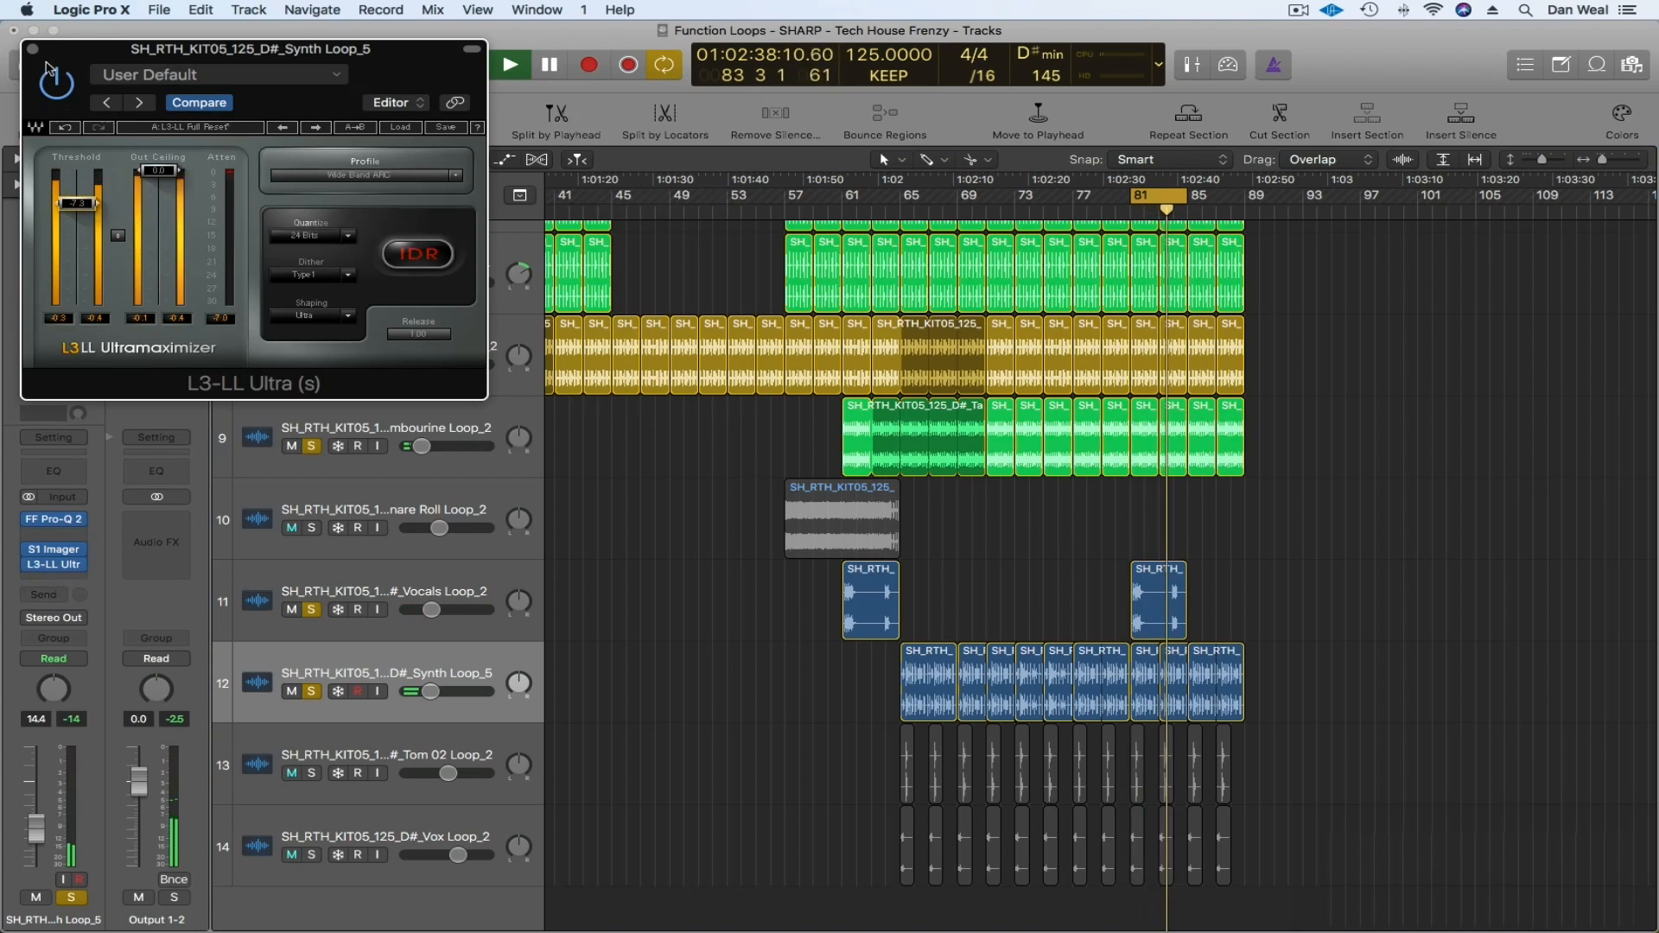
click(33, 48)
click(49, 550)
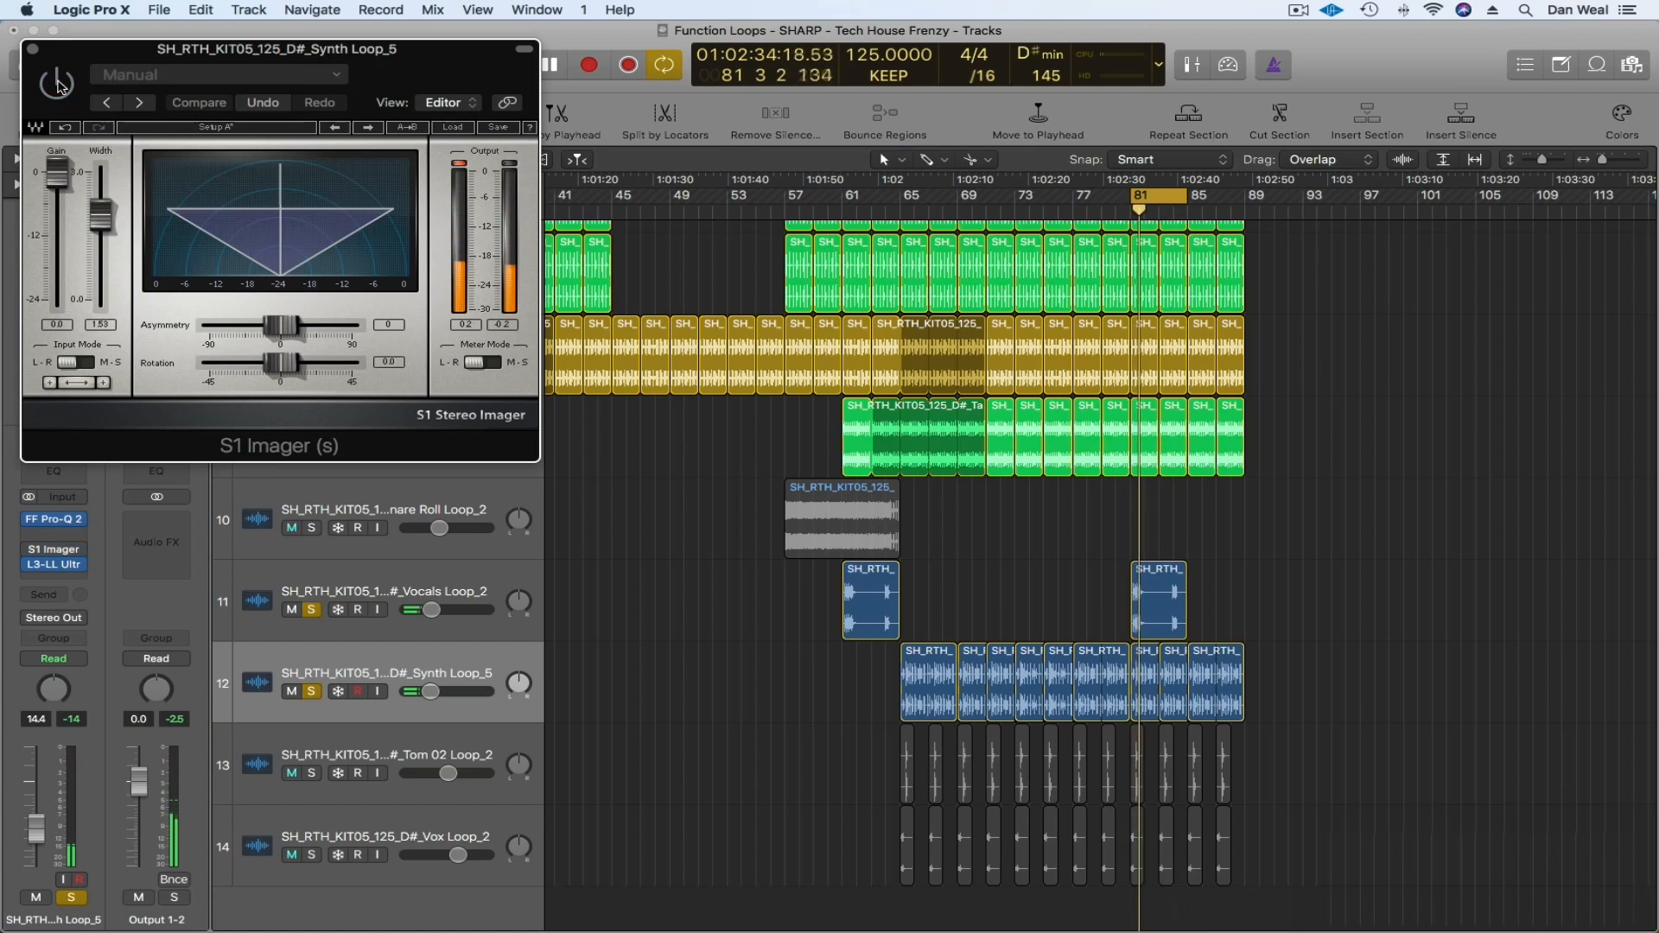
click(33, 48)
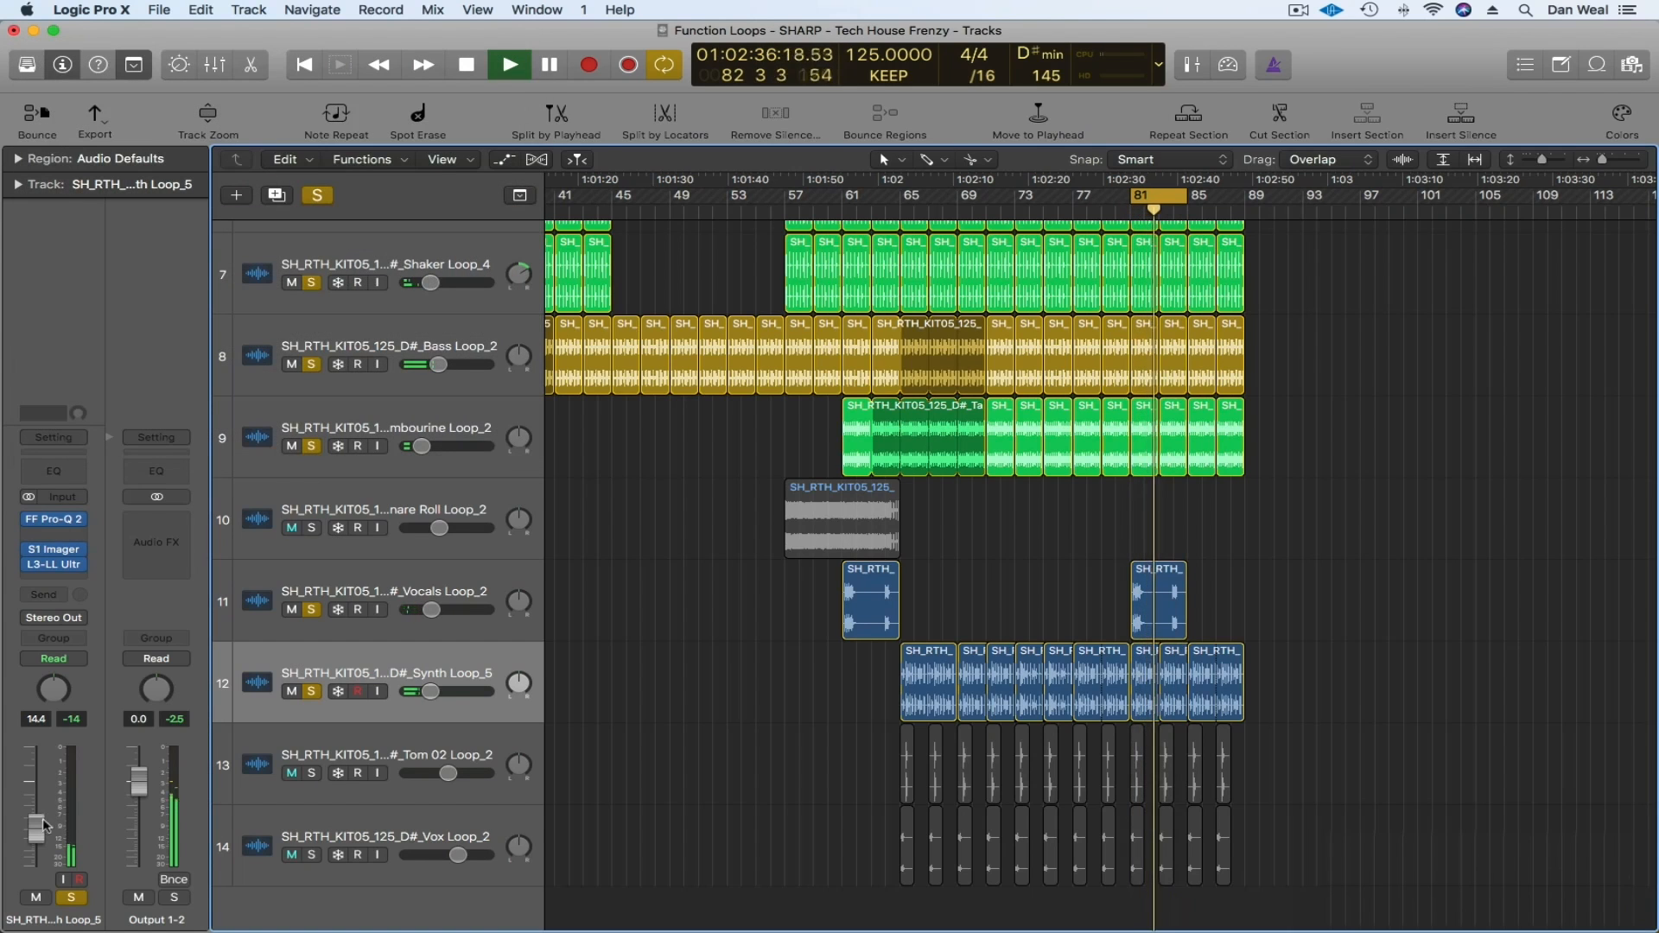
- Lower Synth Loop_5 to -17.4 dB, and solo and select Tom 02 Loop_2 with playback running
click(312, 773)
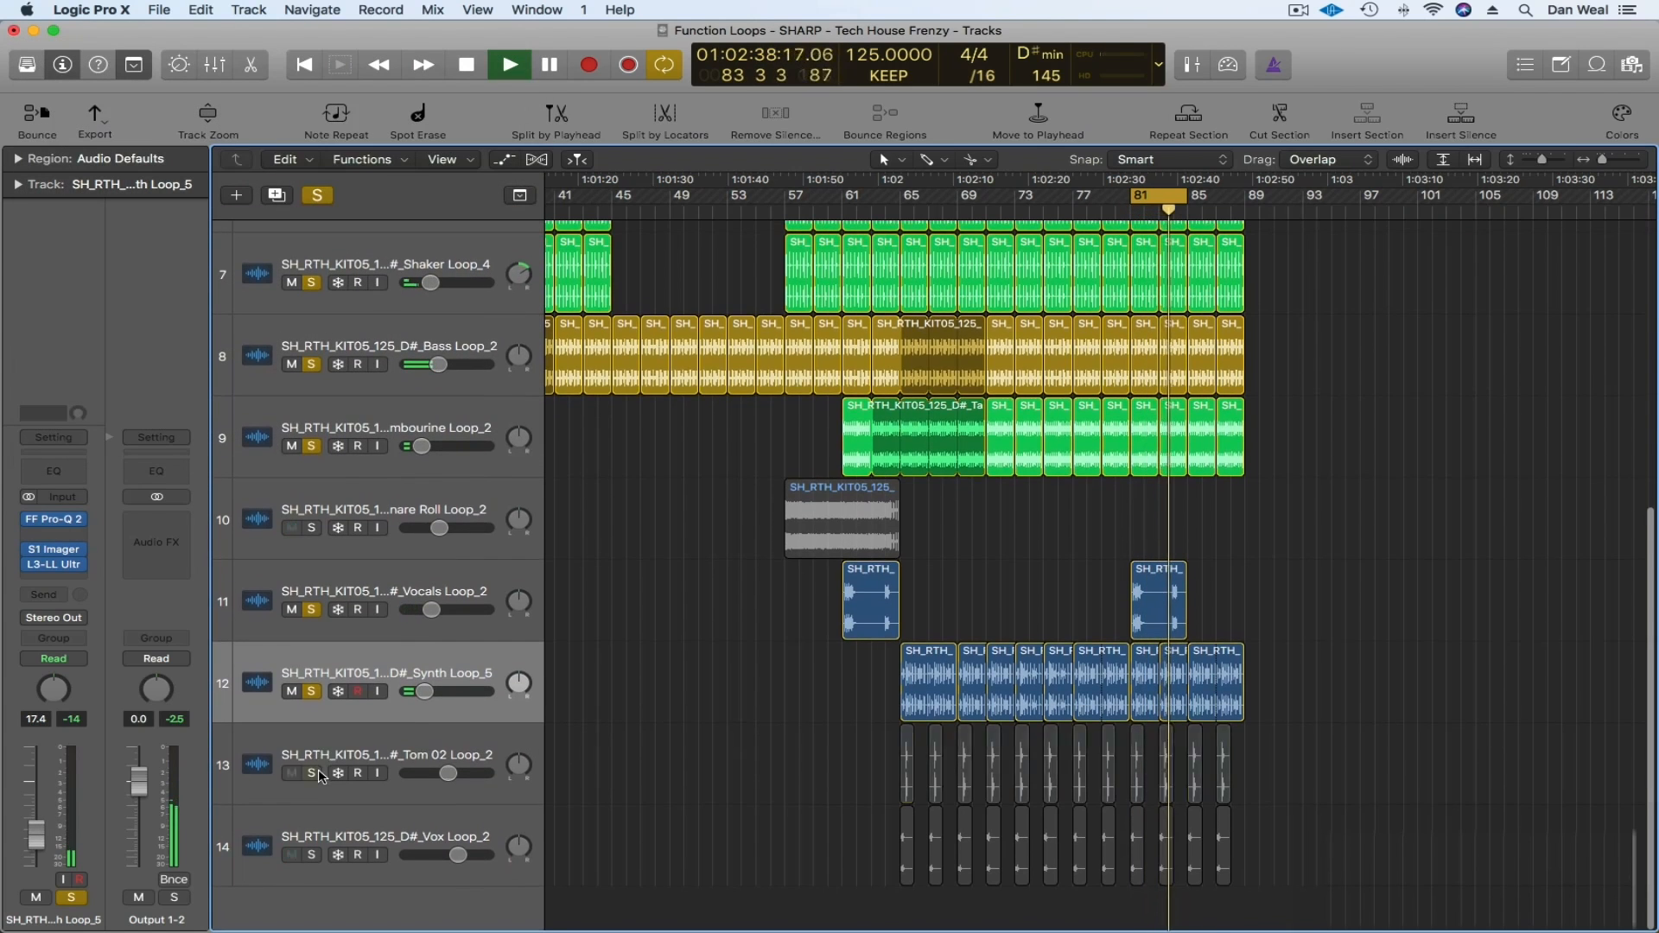
key(space)
click(312, 692)
click(347, 749)
key(space)
click(312, 692)
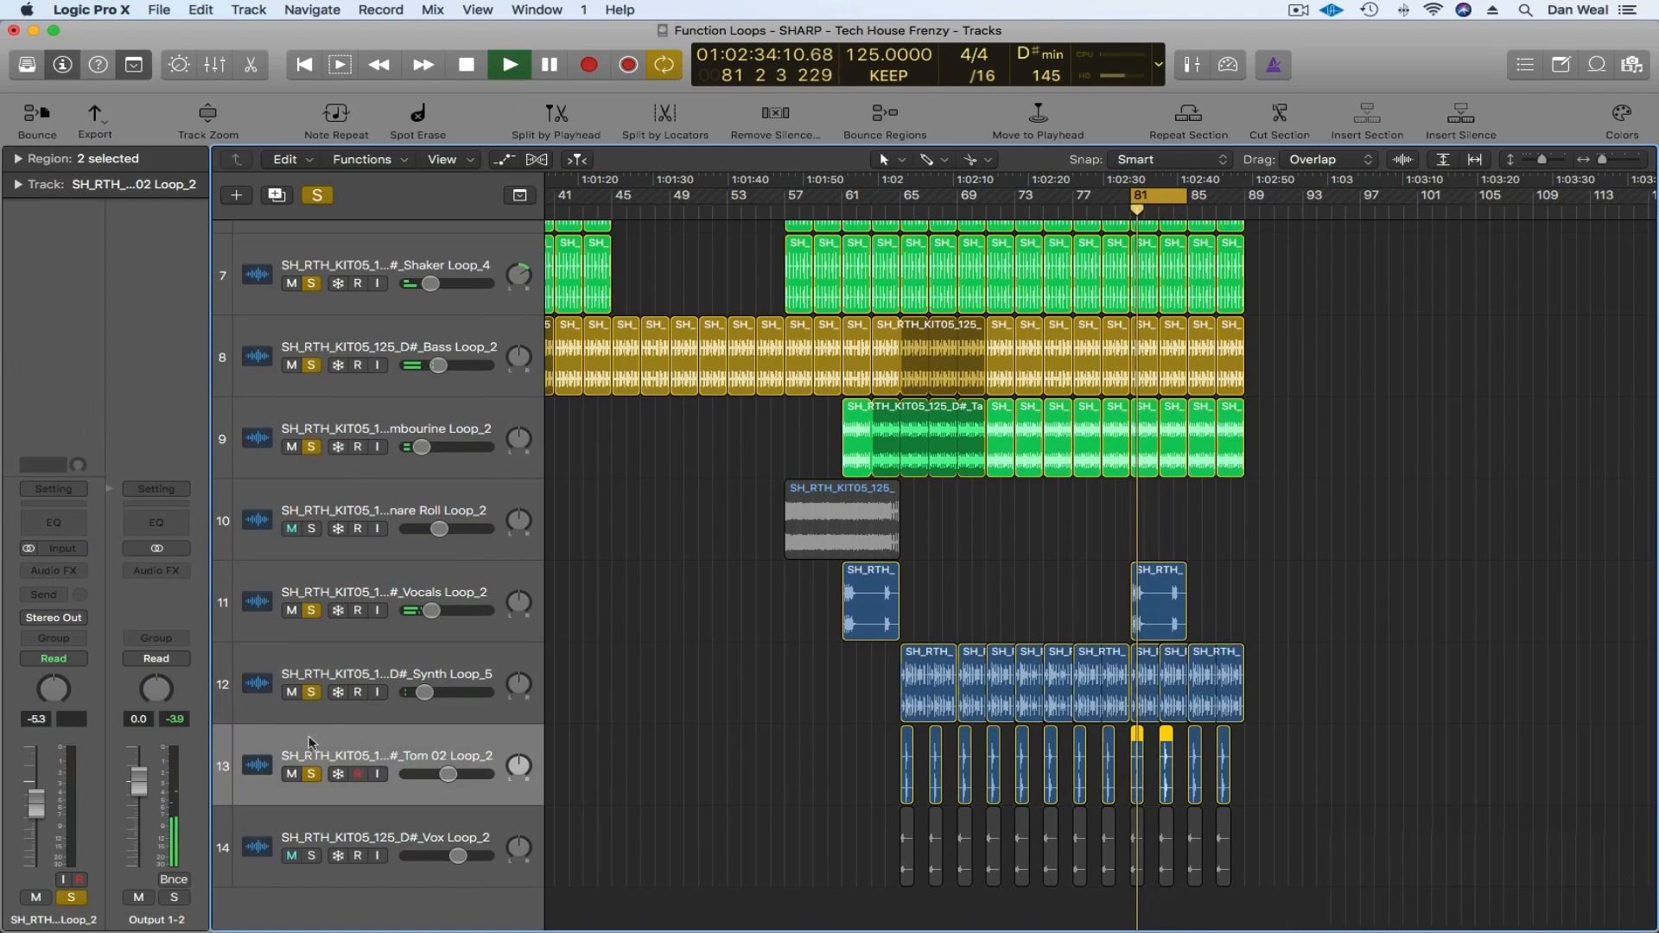
- Insert a stereo FF Pro-Q 2 on Tom 02 Loop_2, add a low cut at about 97 Hz and close the EQ
click(68, 573)
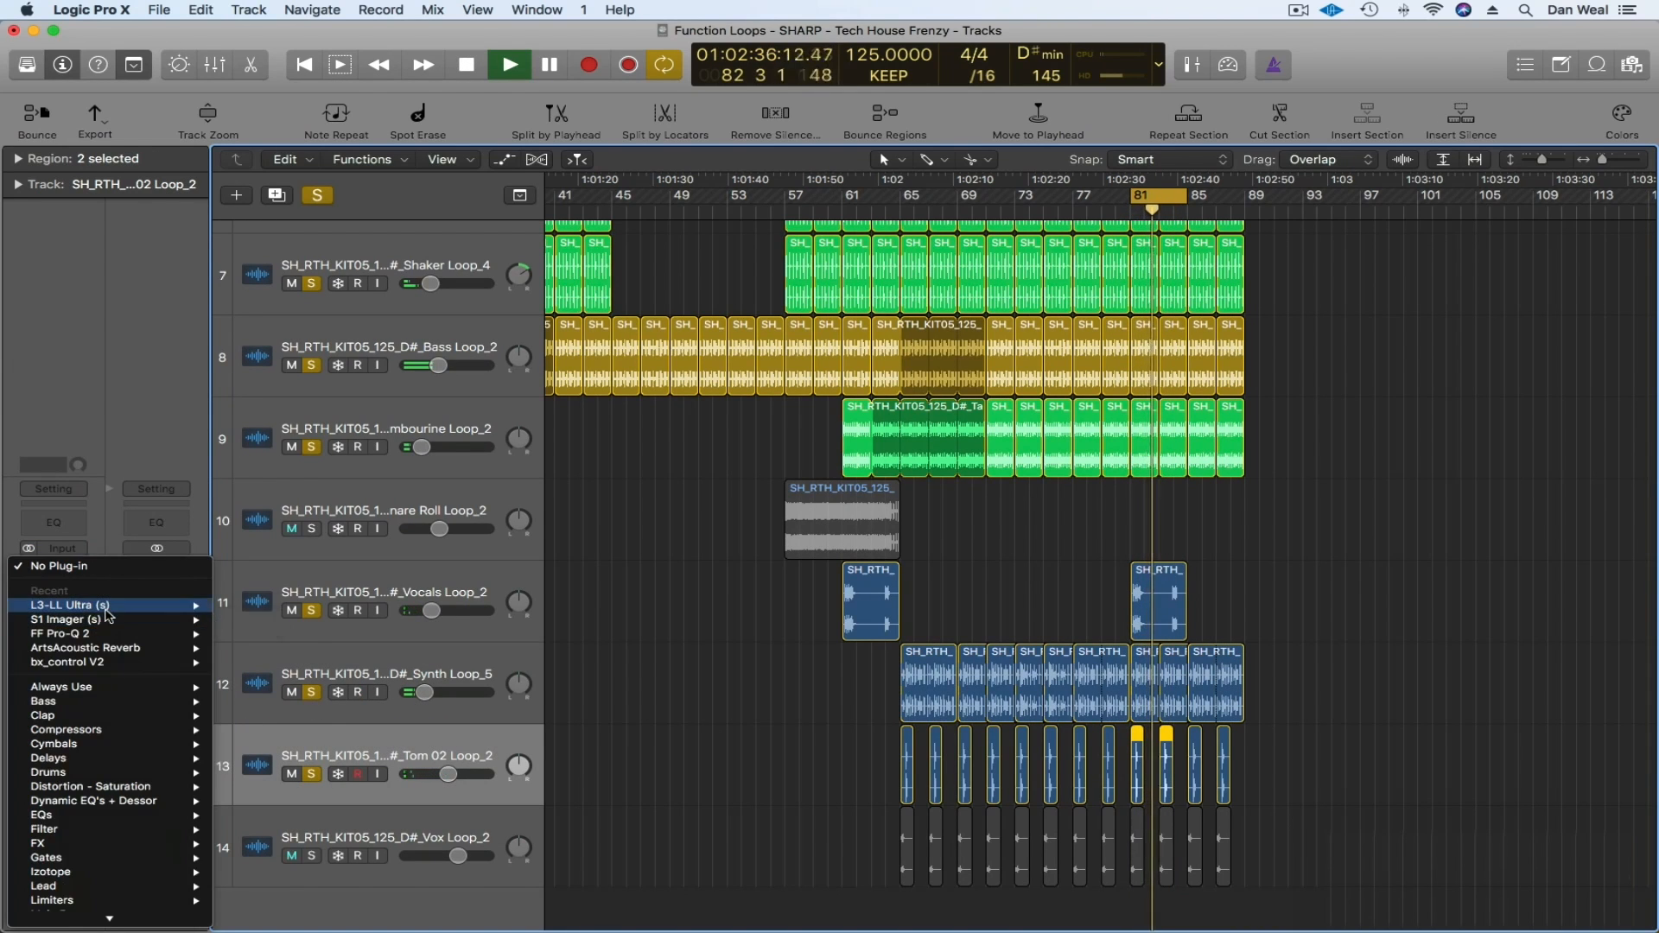
mouse_move(173, 633)
click(228, 638)
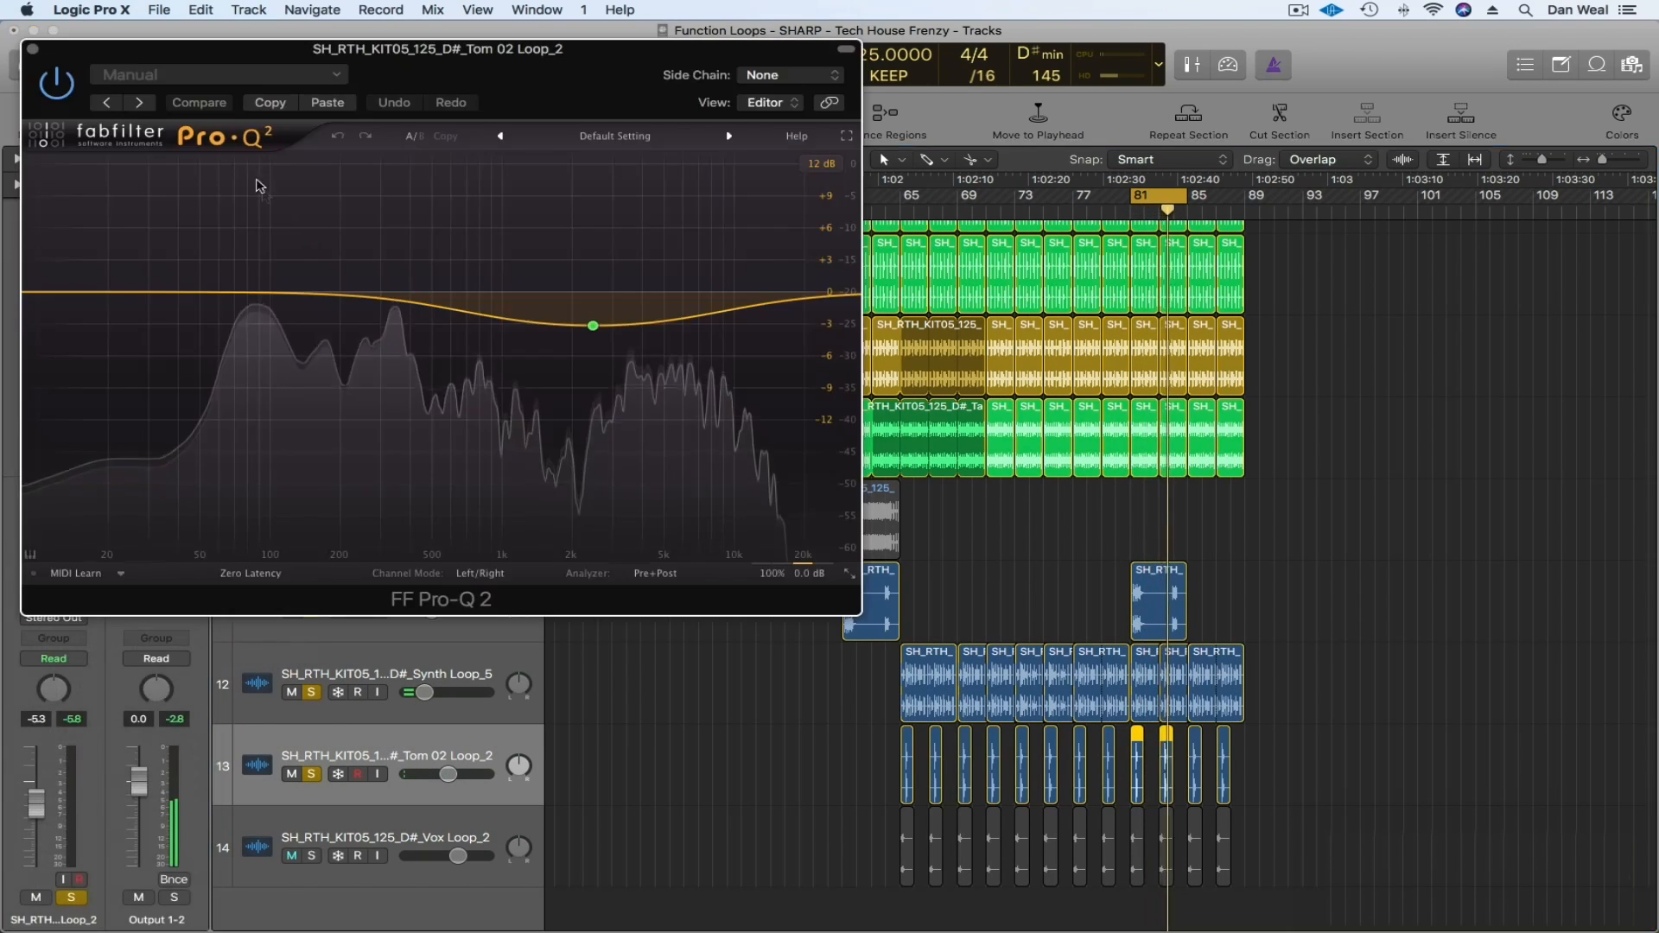
click(67, 286)
drag(67, 286, 199, 297)
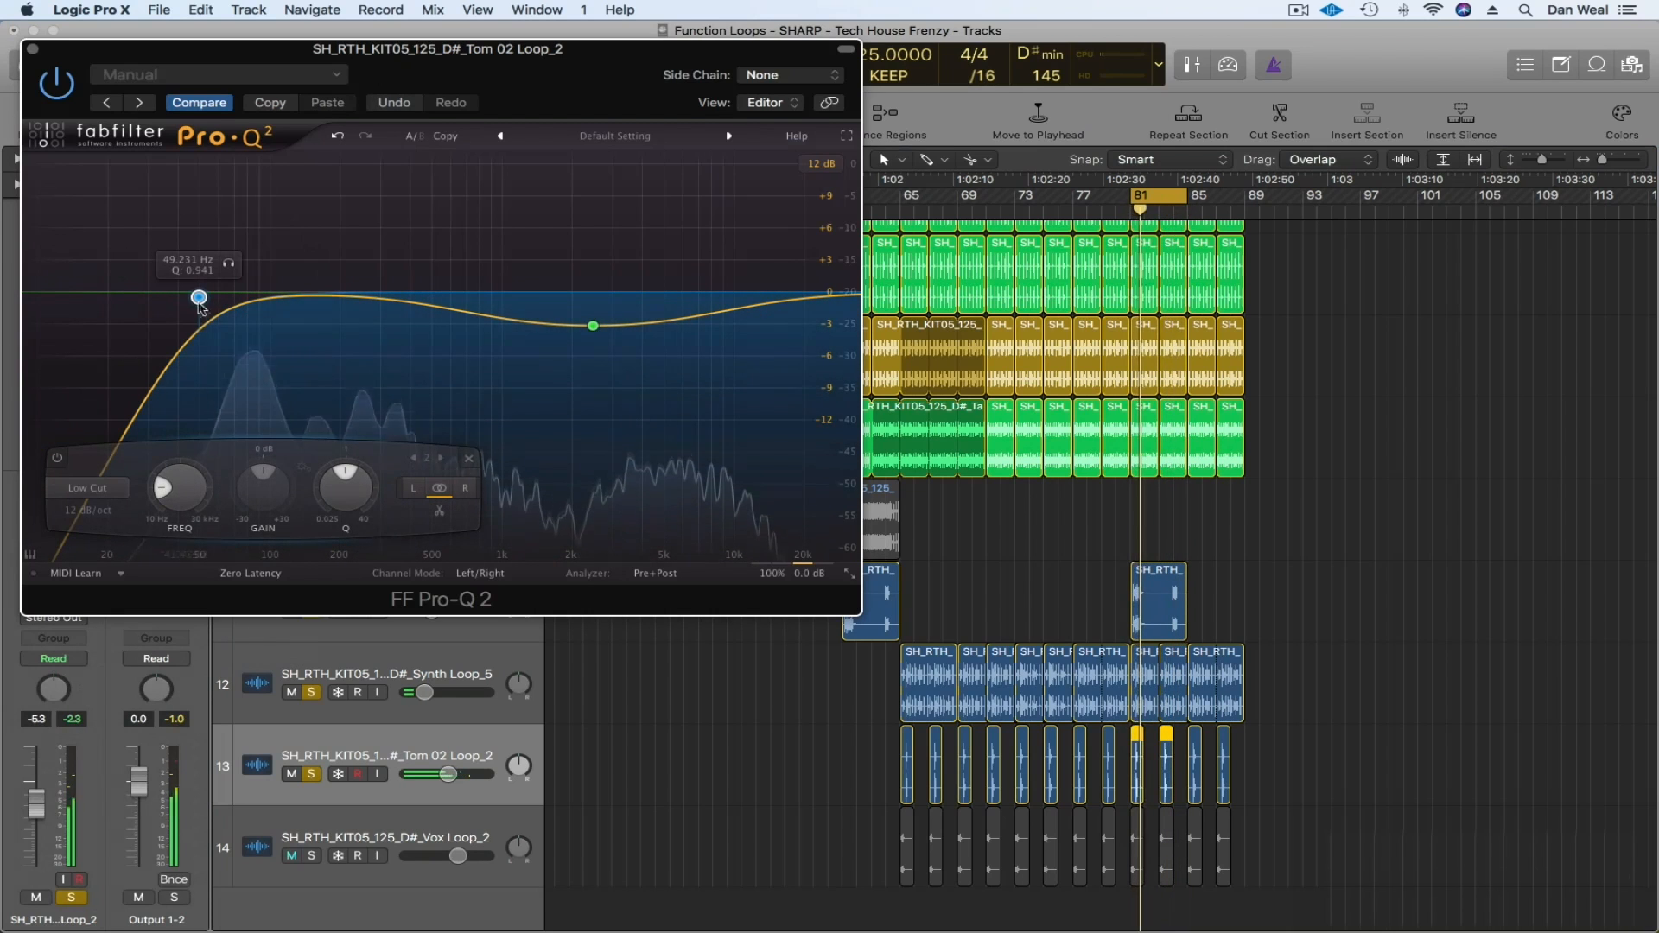
drag(199, 296, 267, 300)
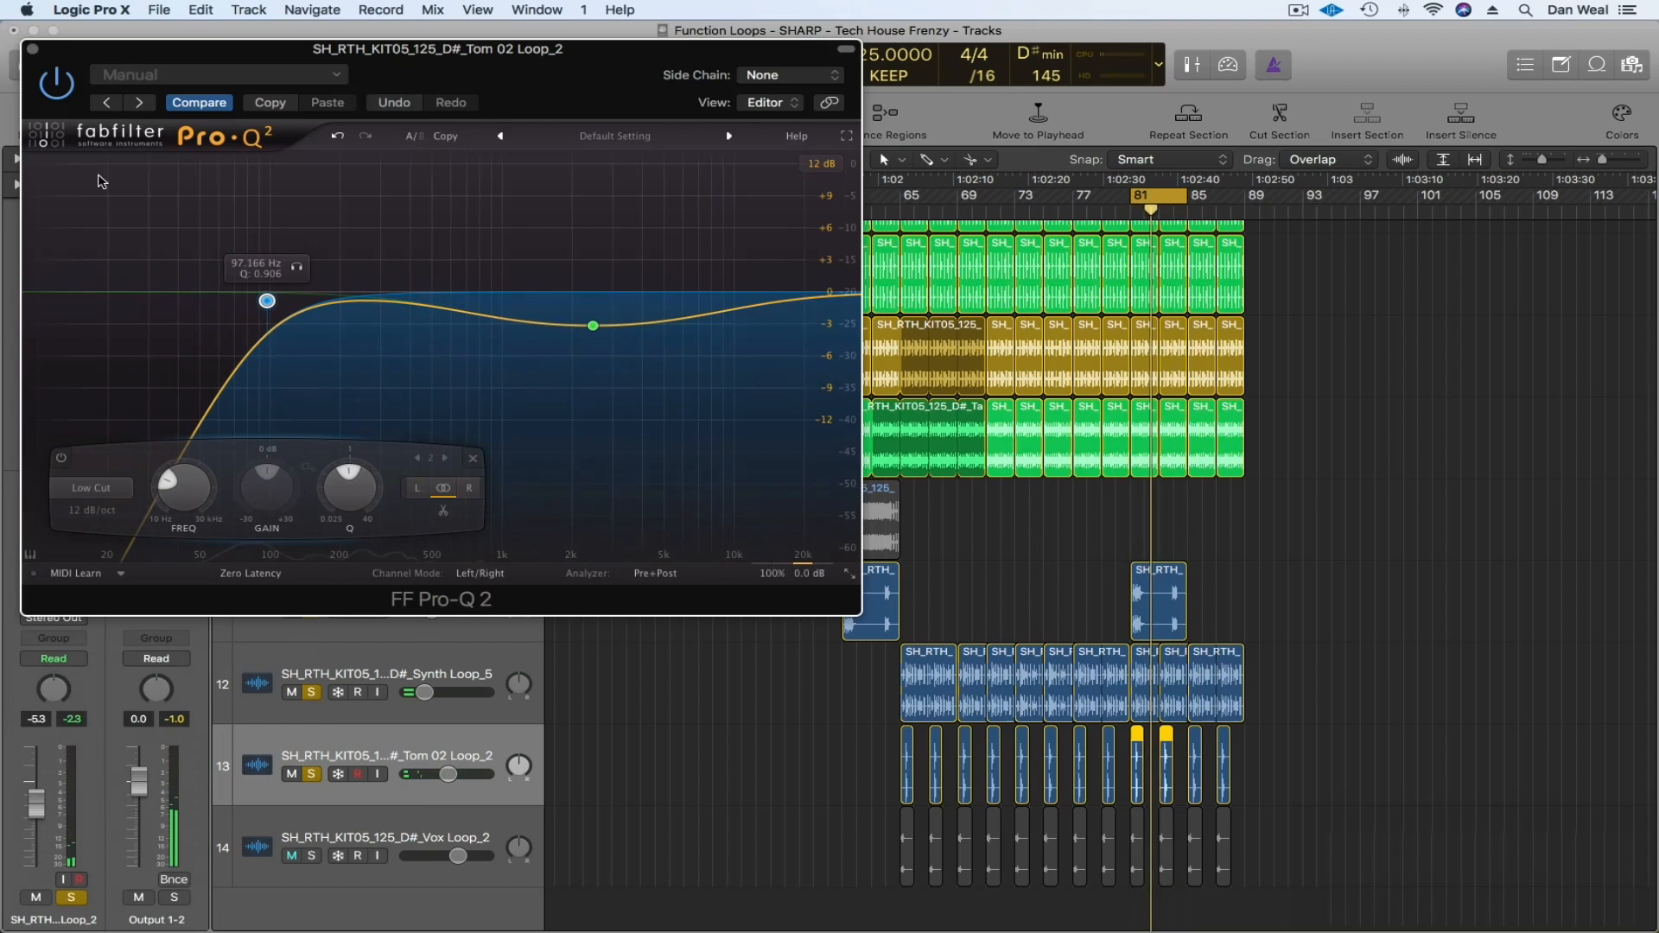
click(32, 48)
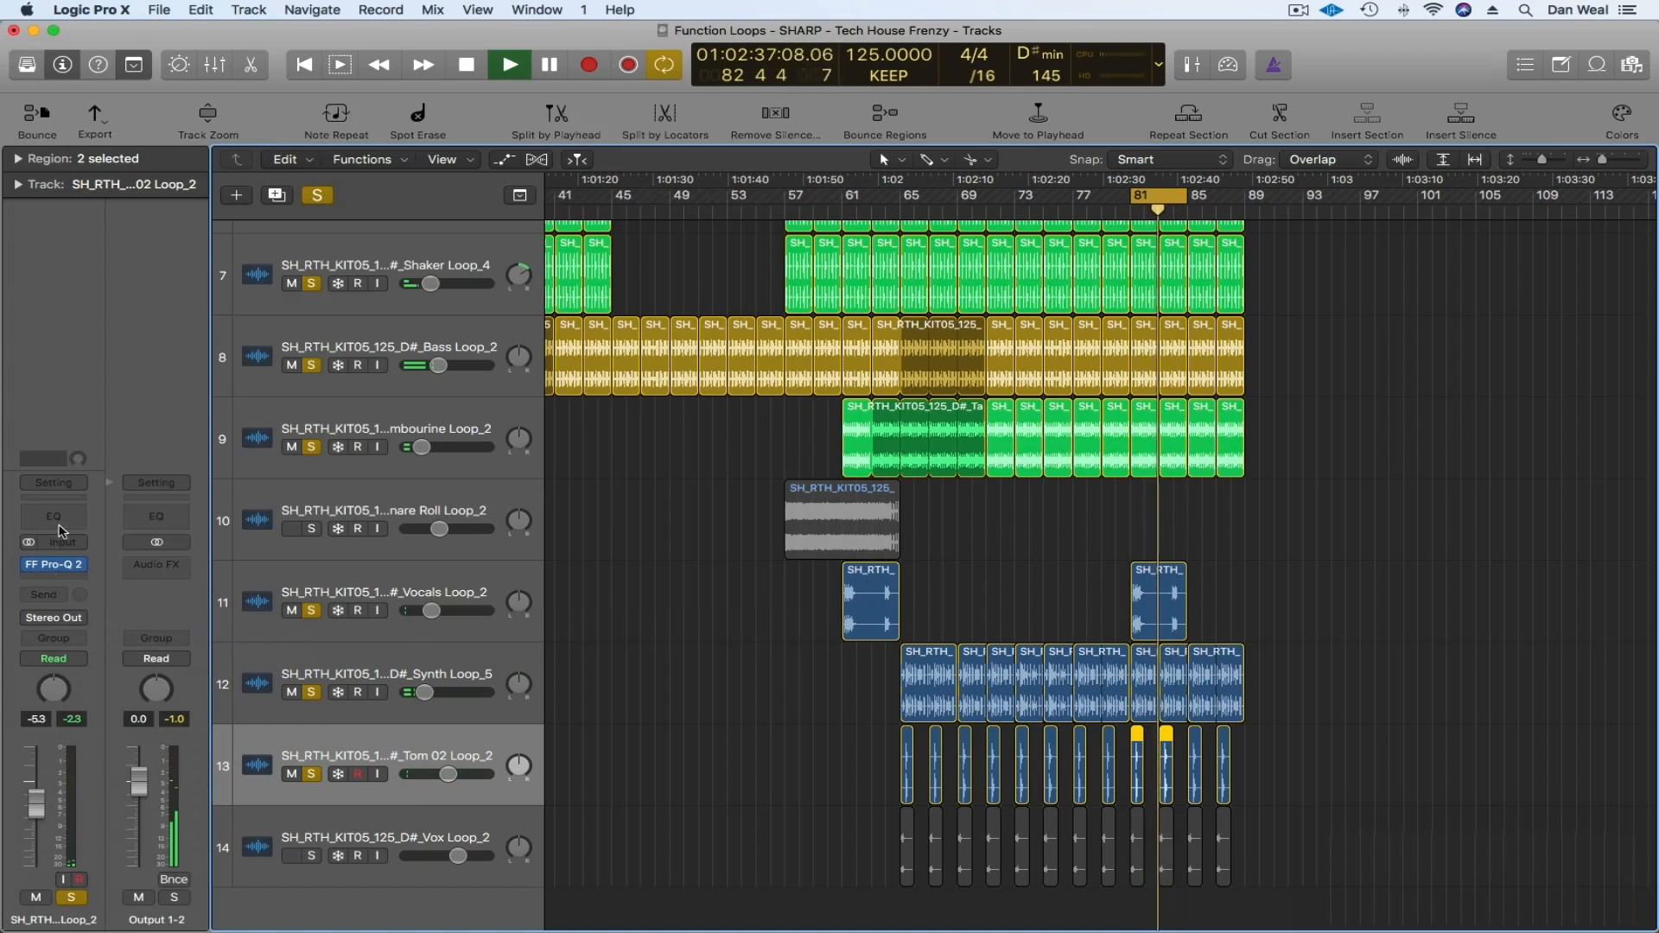
- Insert an L3-LL Ultra after the EQ on Tom 02 Loop_2 and lower the track to -13.6 dB
click(41, 582)
click(596, 540)
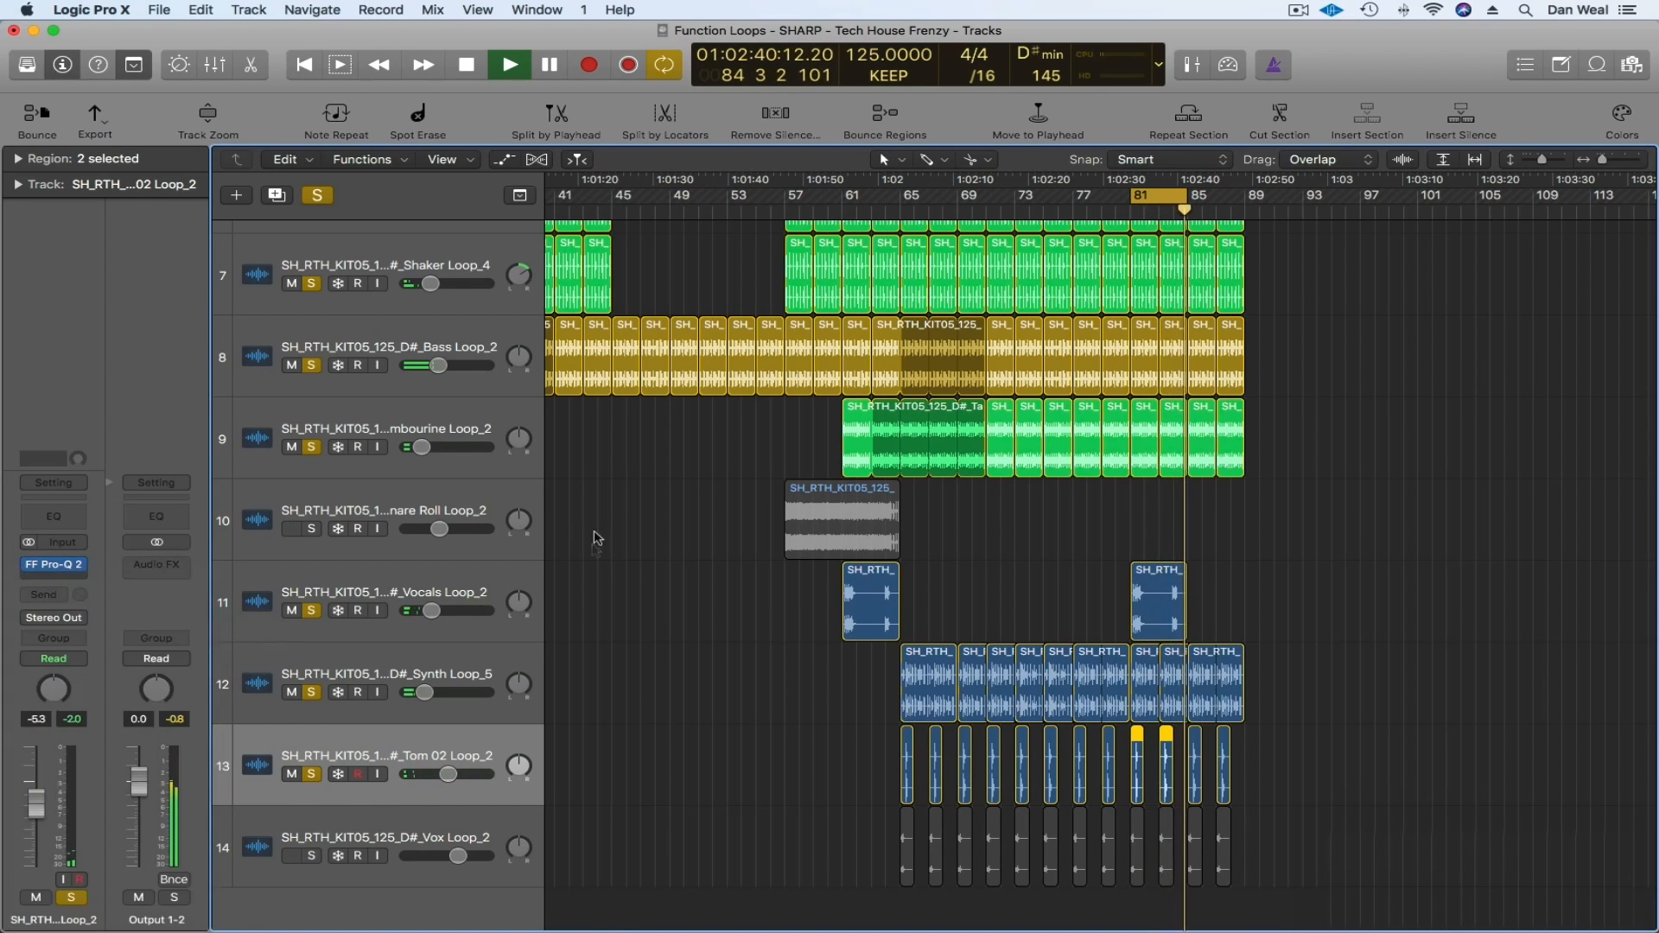
click(32, 48)
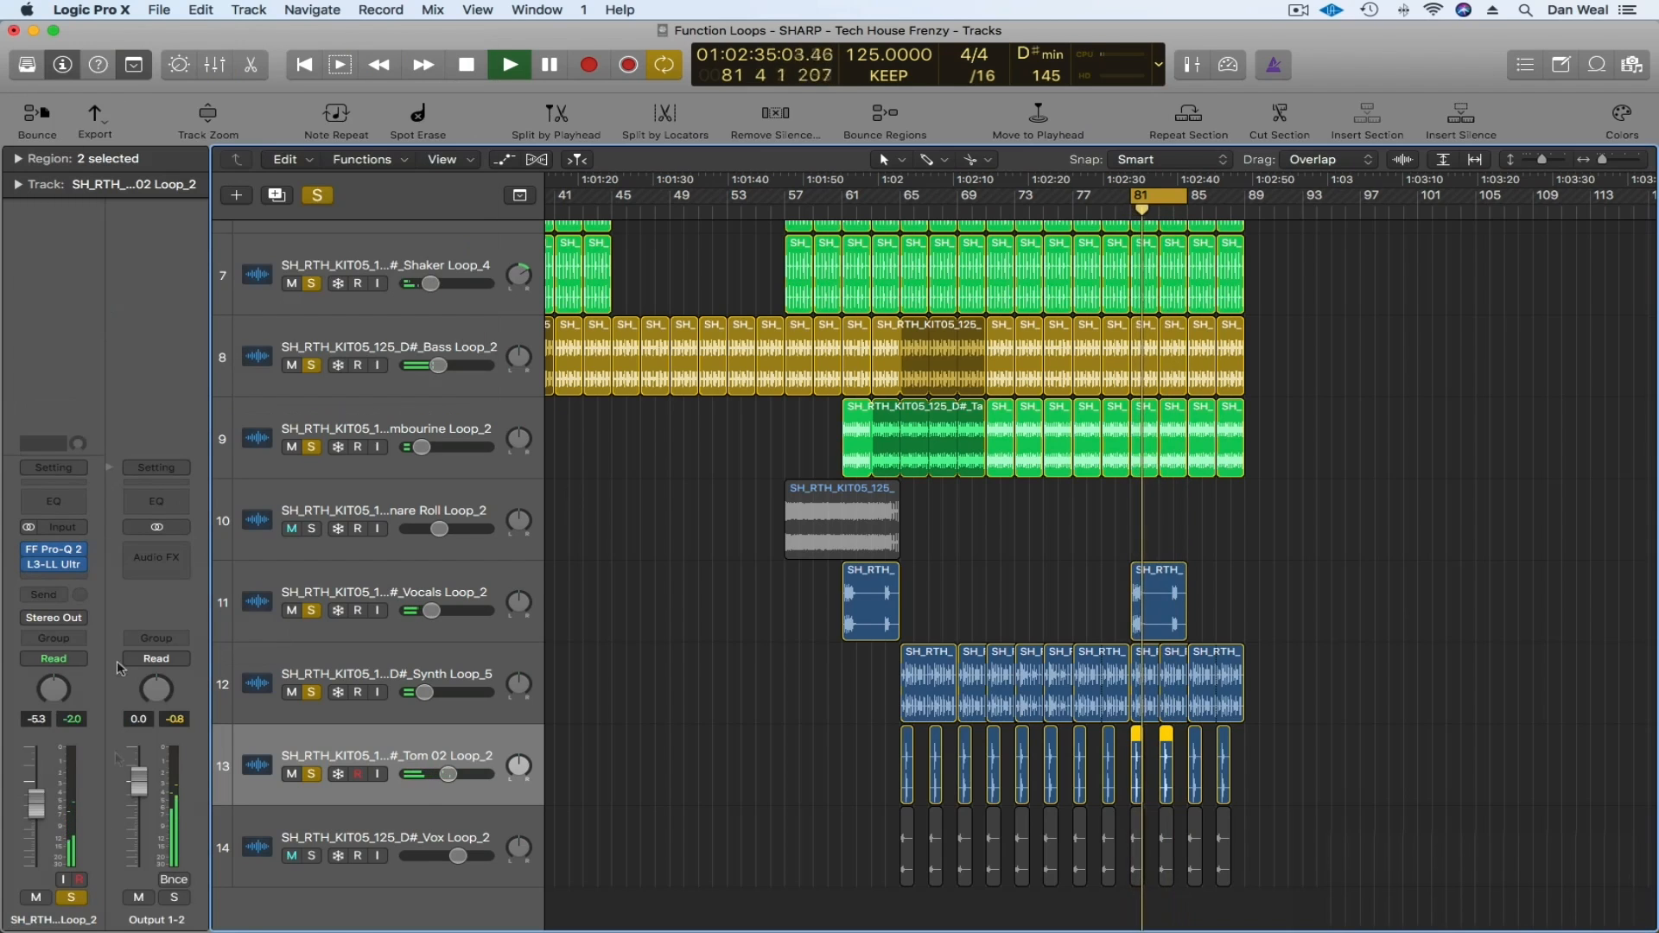
- Select and solo Vox Loop_2, keeping Tom 02 Loop_2 soloed
click(238, 817)
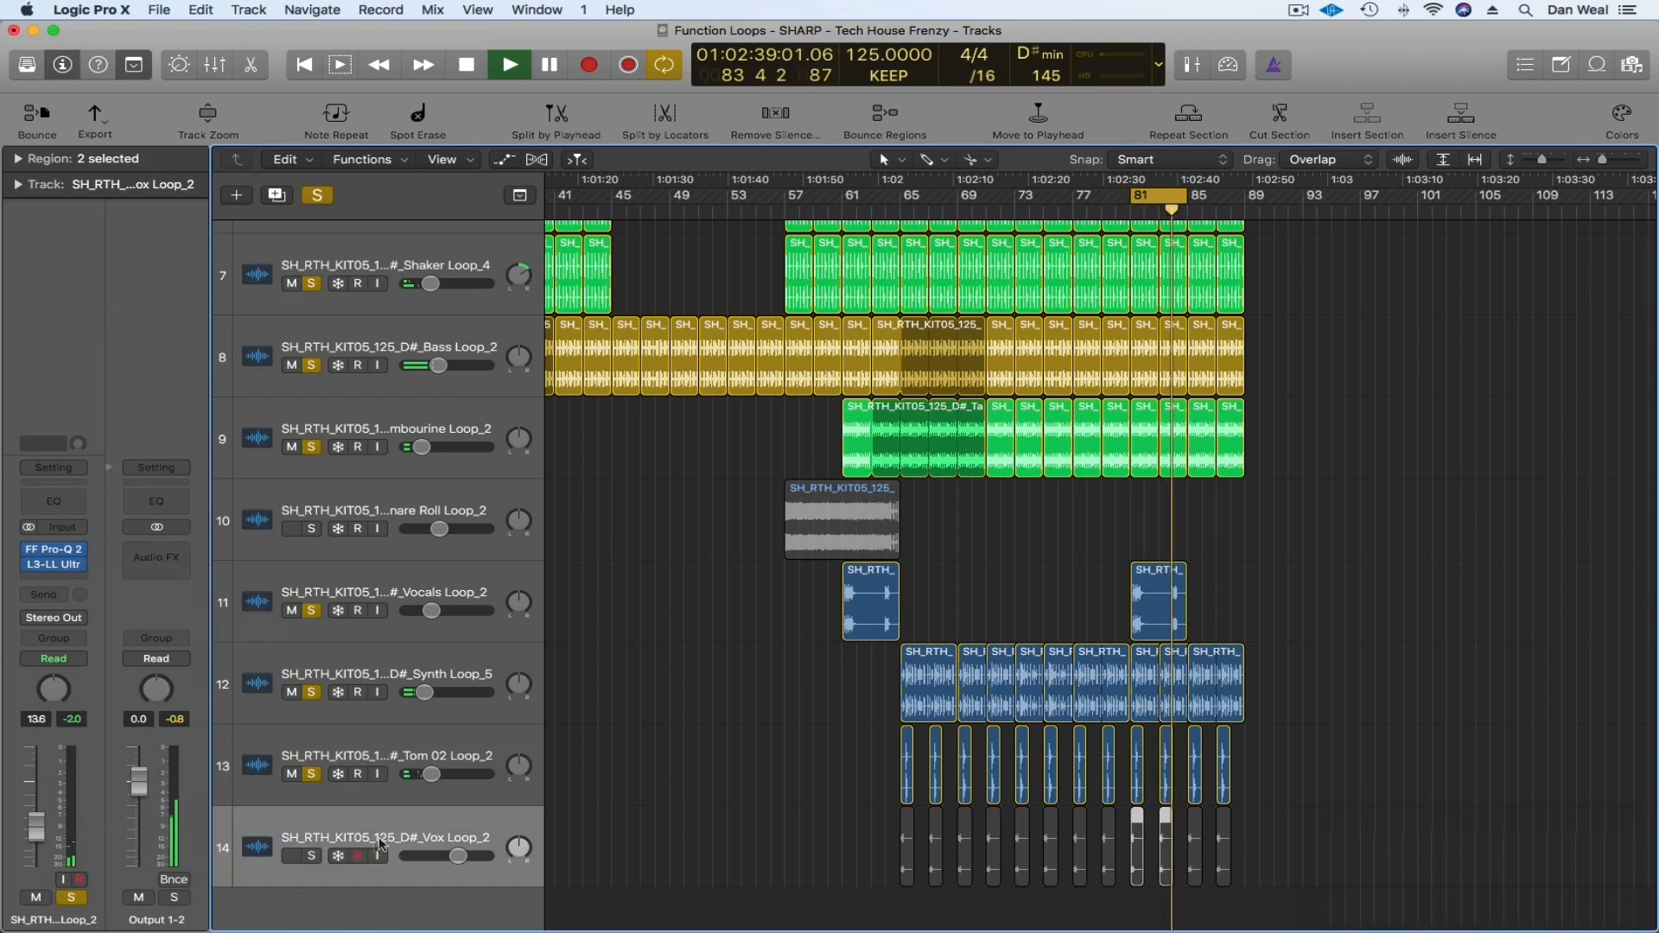
click(312, 856)
click(312, 774)
click(315, 775)
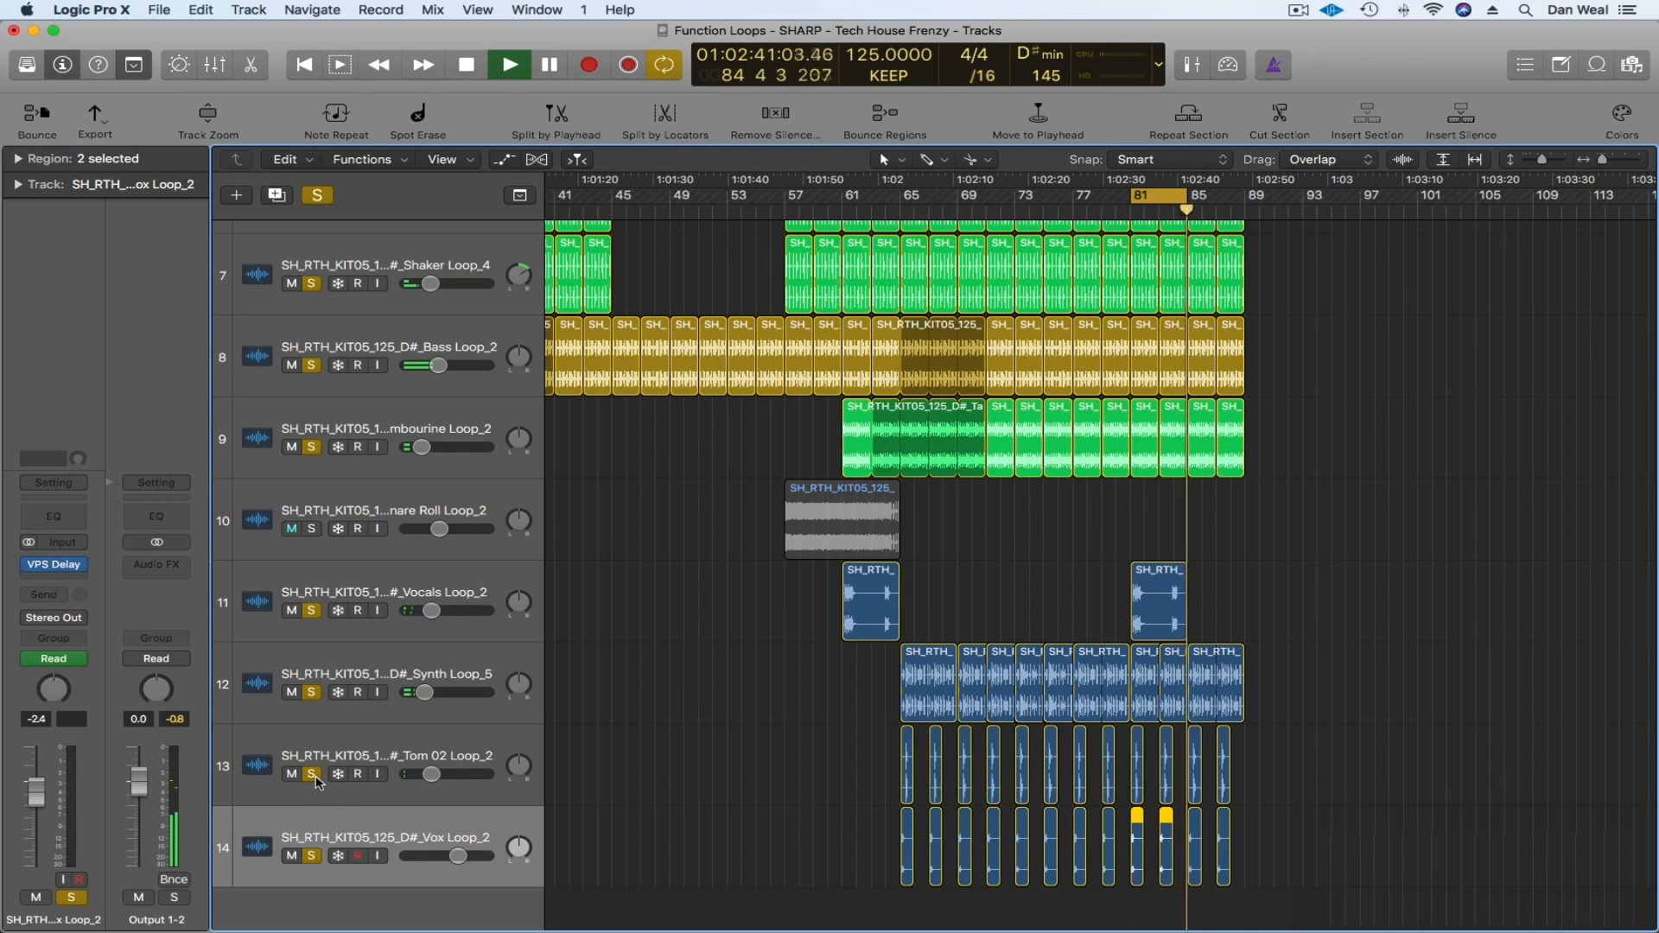
- Insert a stereo FF Pro-Q 2 on Vox Loop_2, add a low cut at about 175 Hz and clear the default mid dip
click(75, 579)
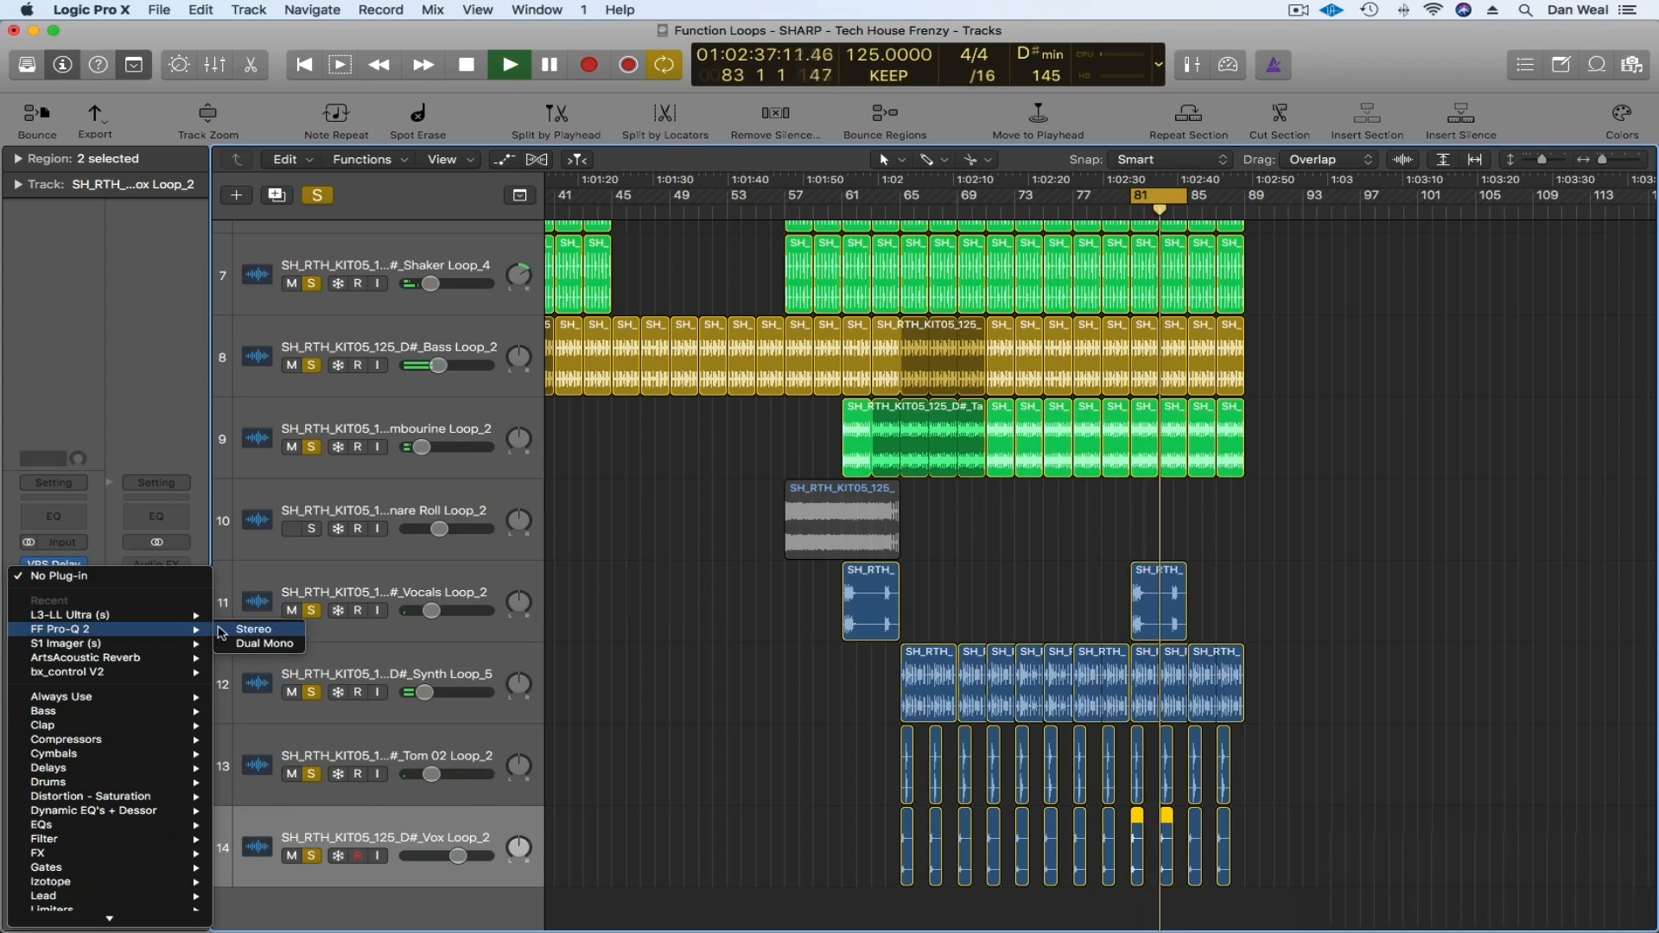
click(225, 630)
click(160, 291)
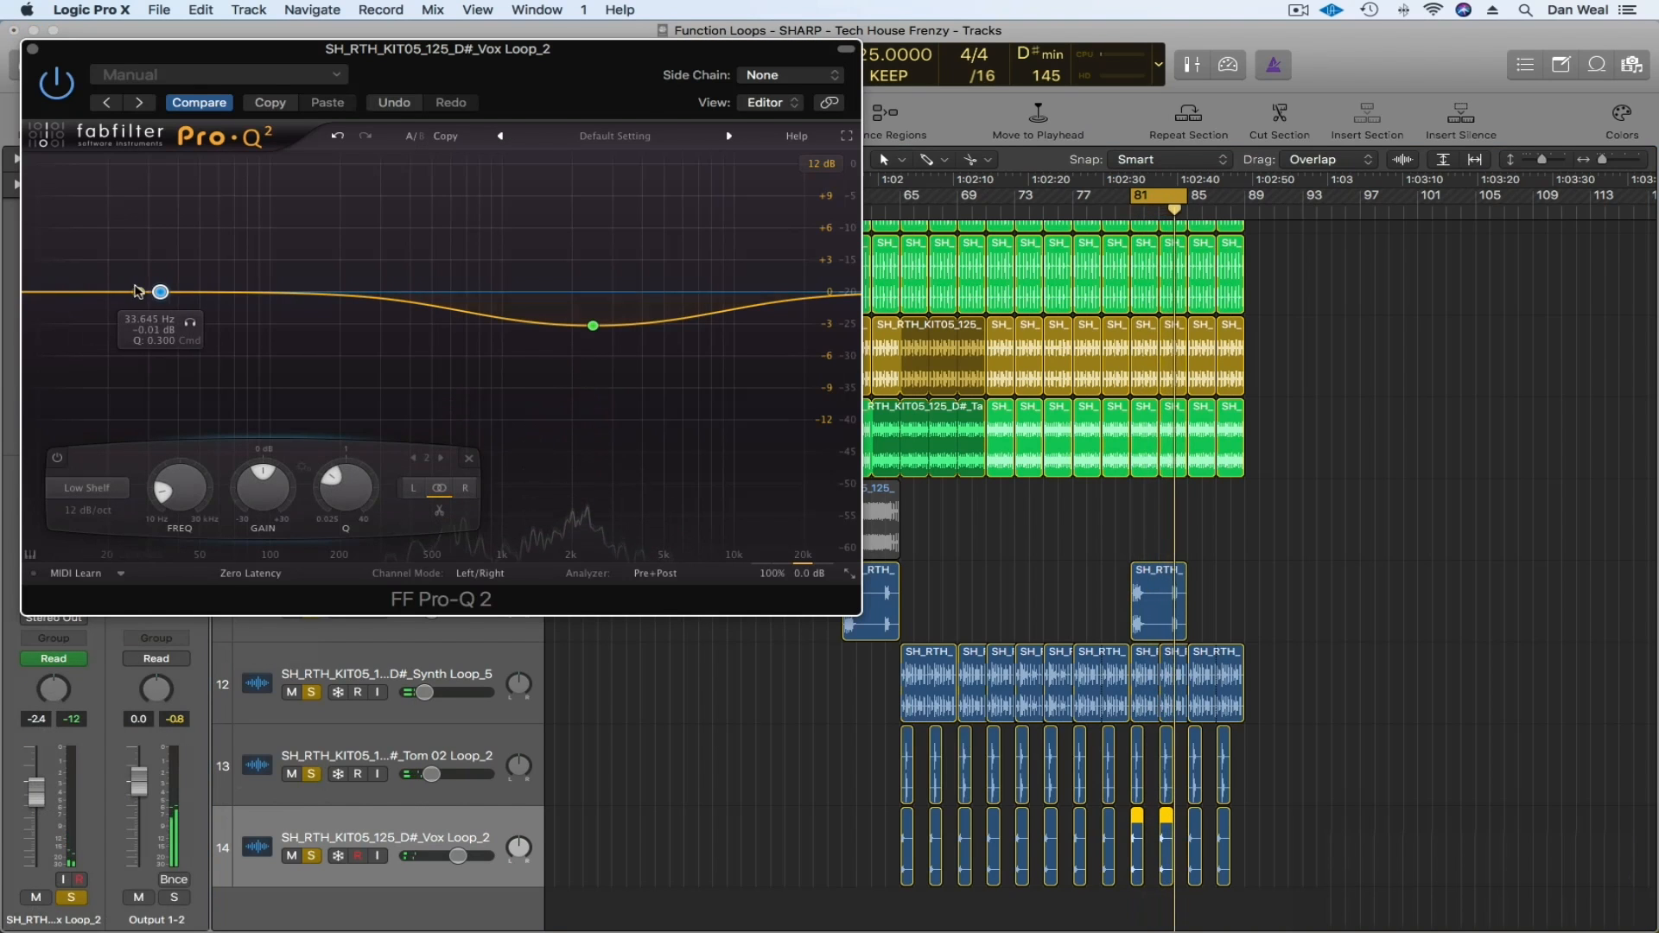
right_click(162, 292)
click(192, 400)
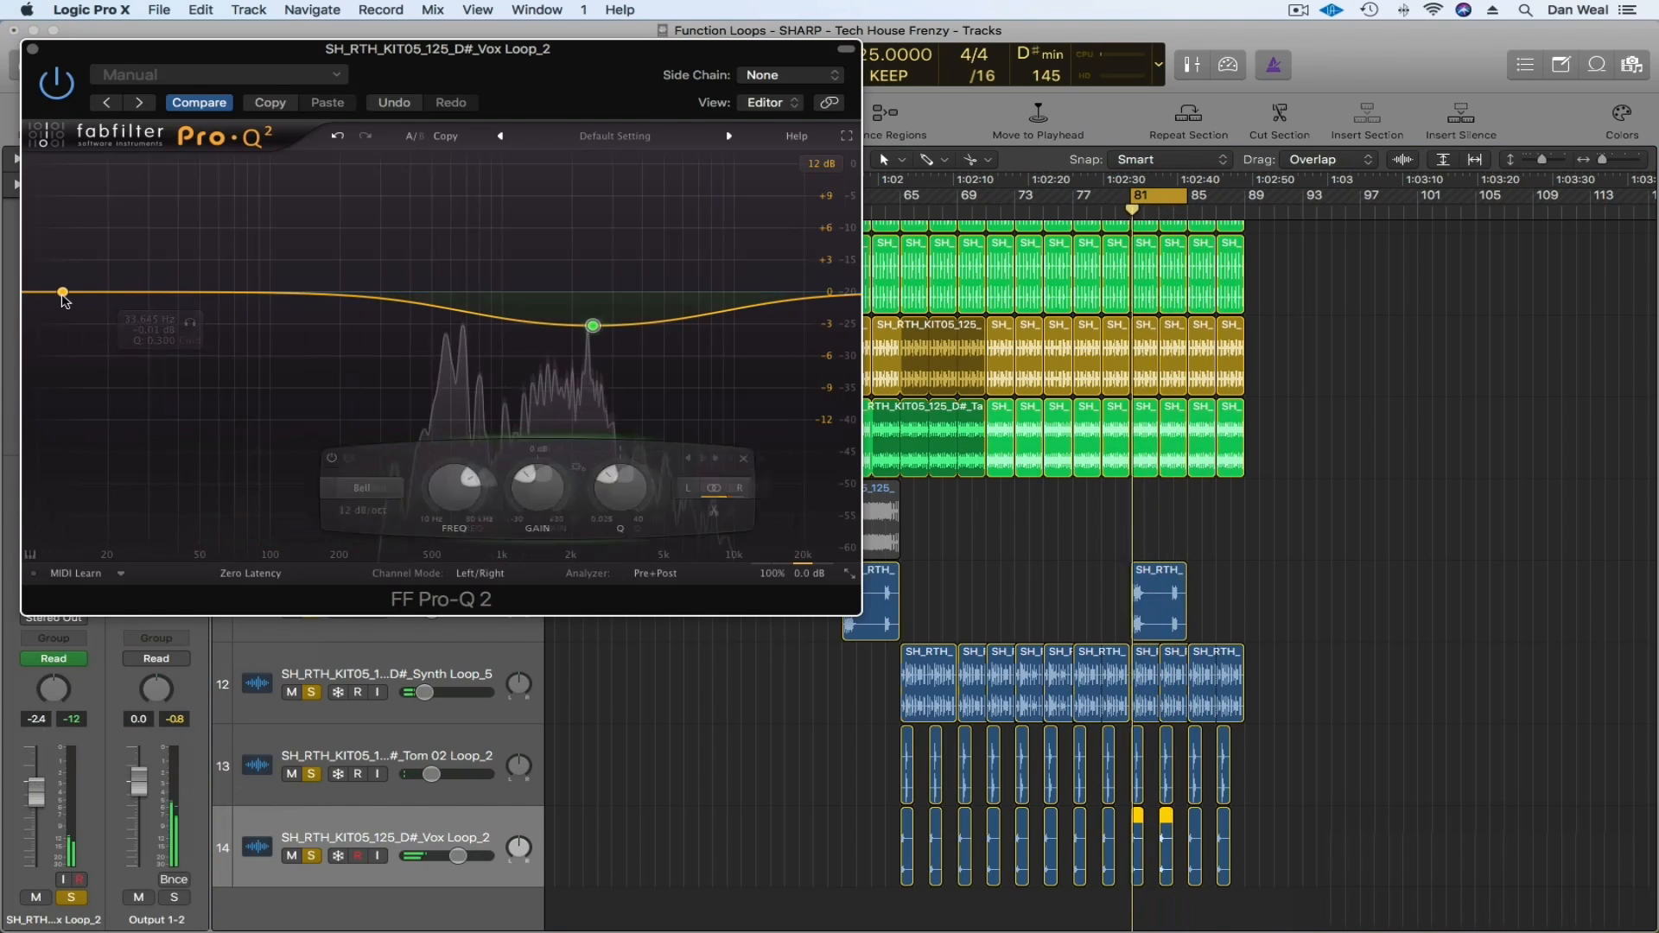
drag(62, 293, 326, 290)
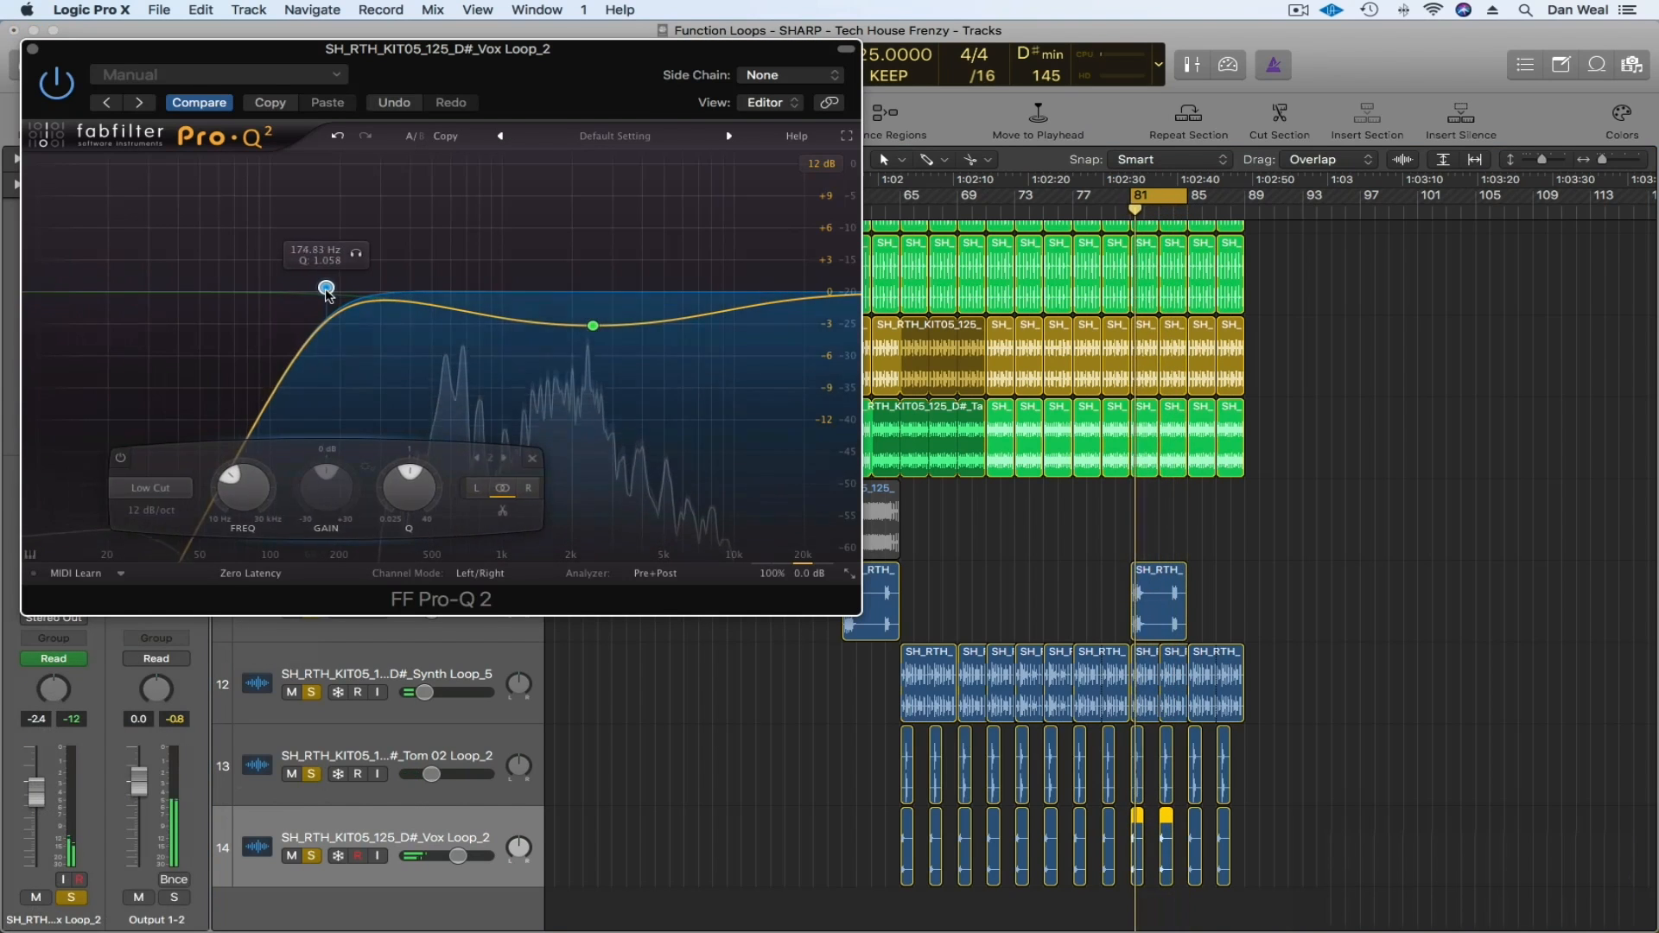
right_click(594, 329)
click(601, 343)
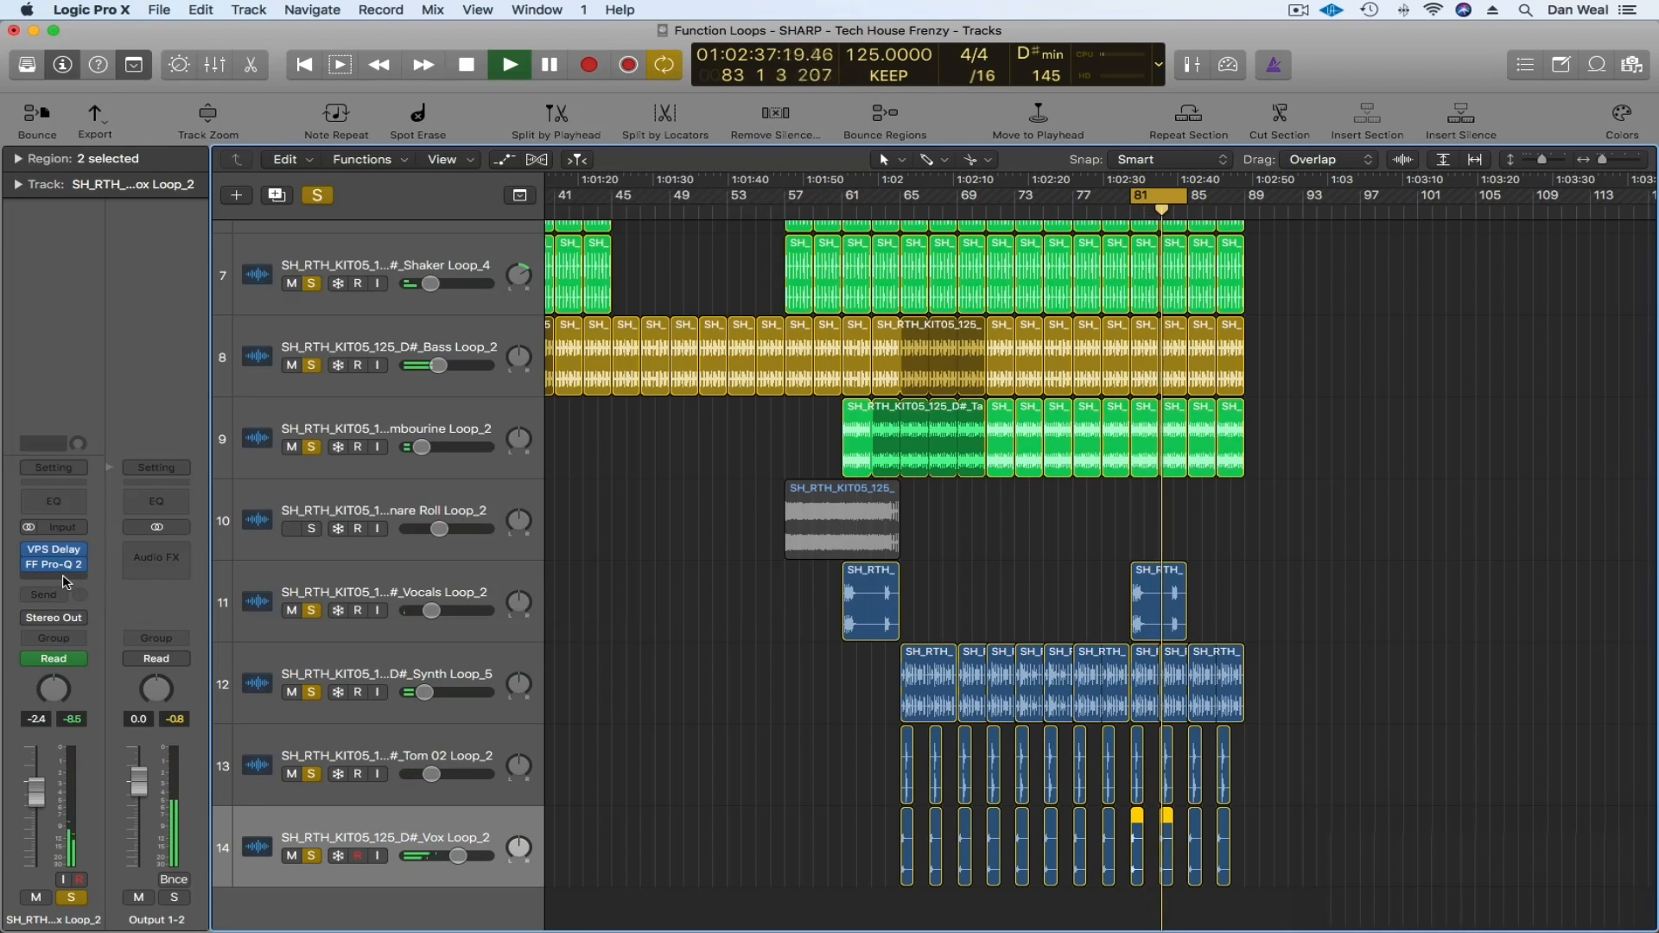
- Insert a stereo L3-LL Ultra after the EQ on Vox Loop_2
click(67, 579)
mouse_move(140, 633)
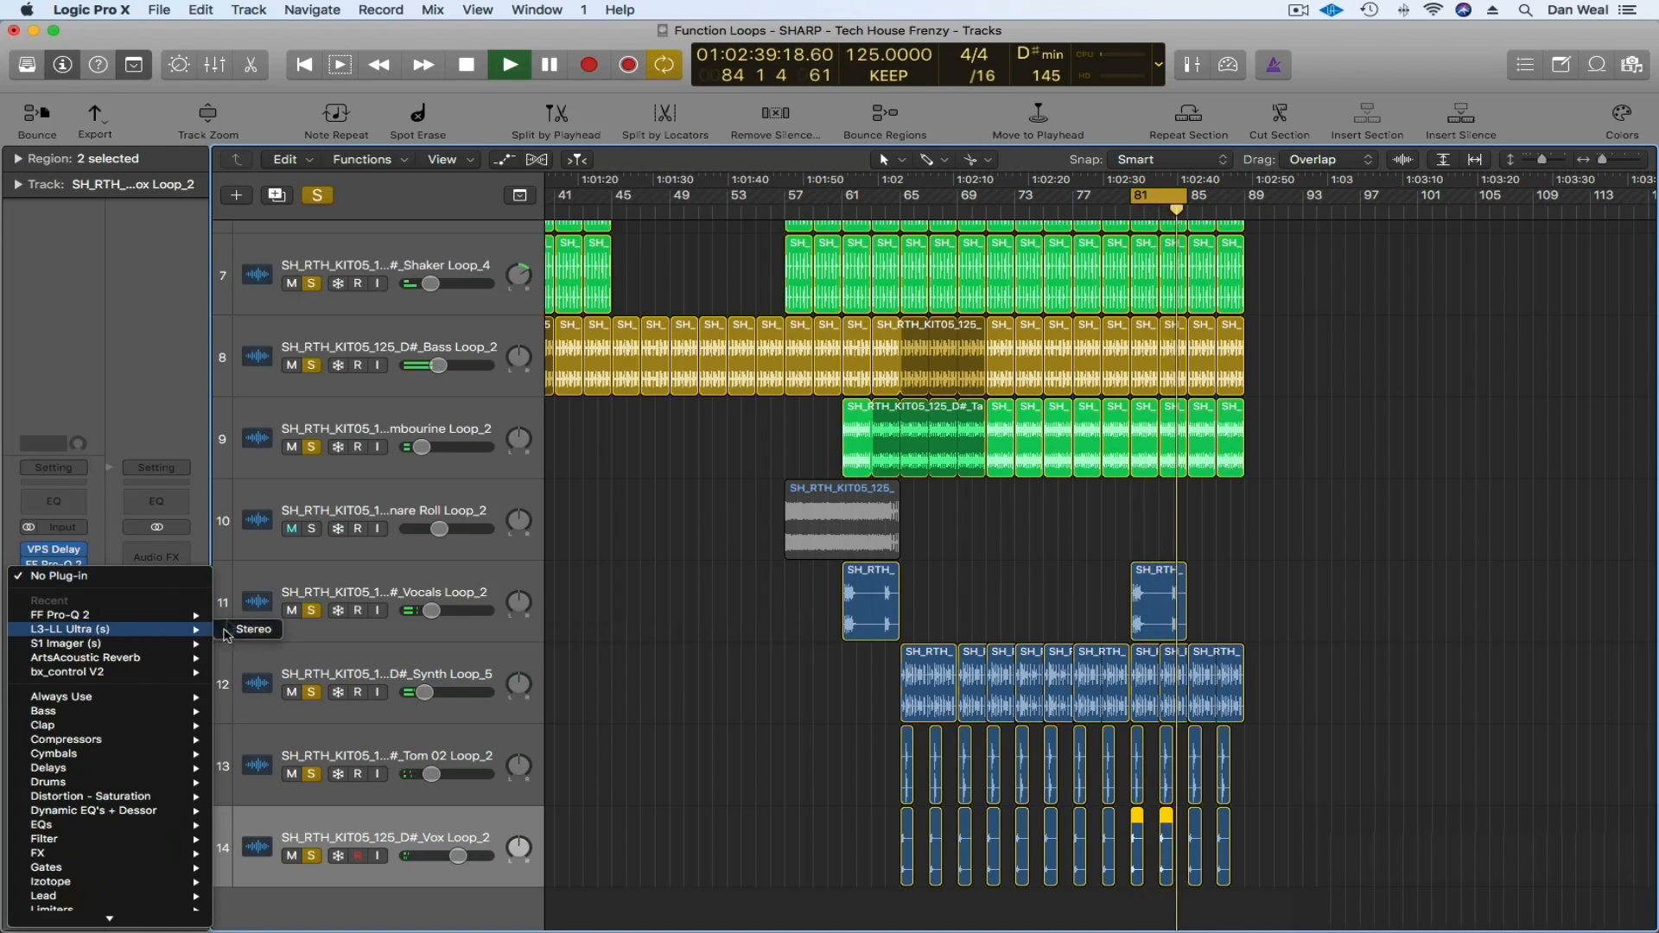
click(251, 629)
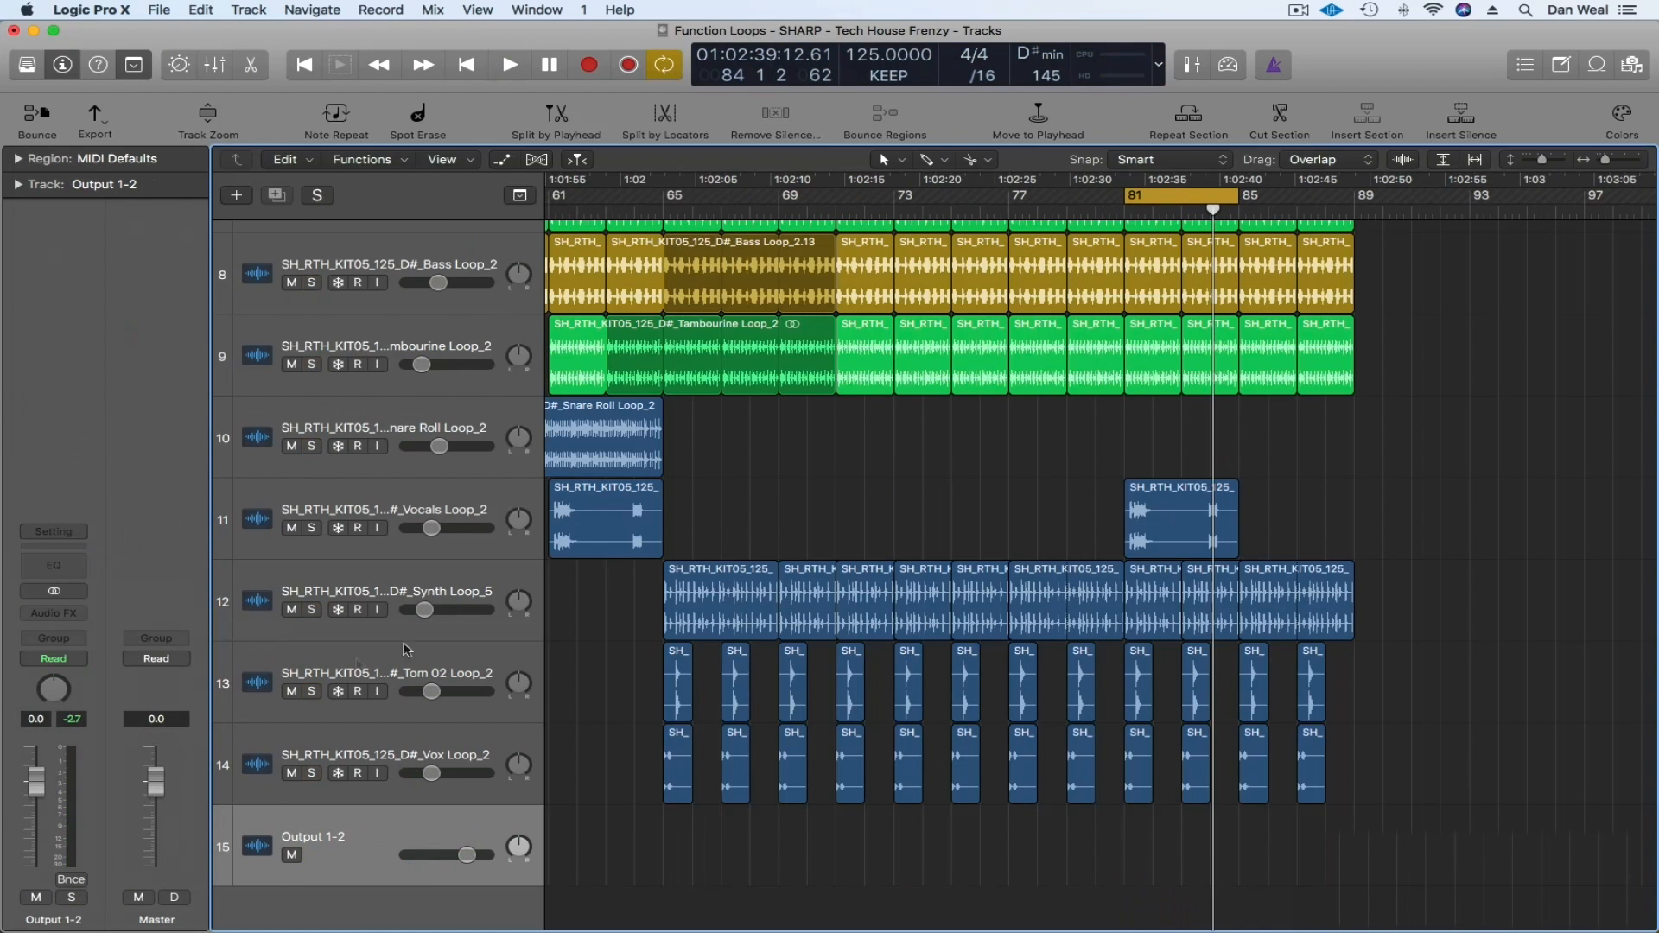
- Insert a stereo FF Pro-Q 2 on Output 1-2, delete its default band and move its window clear of the channel strip
click(83, 614)
mouse_move(86, 654)
click(254, 648)
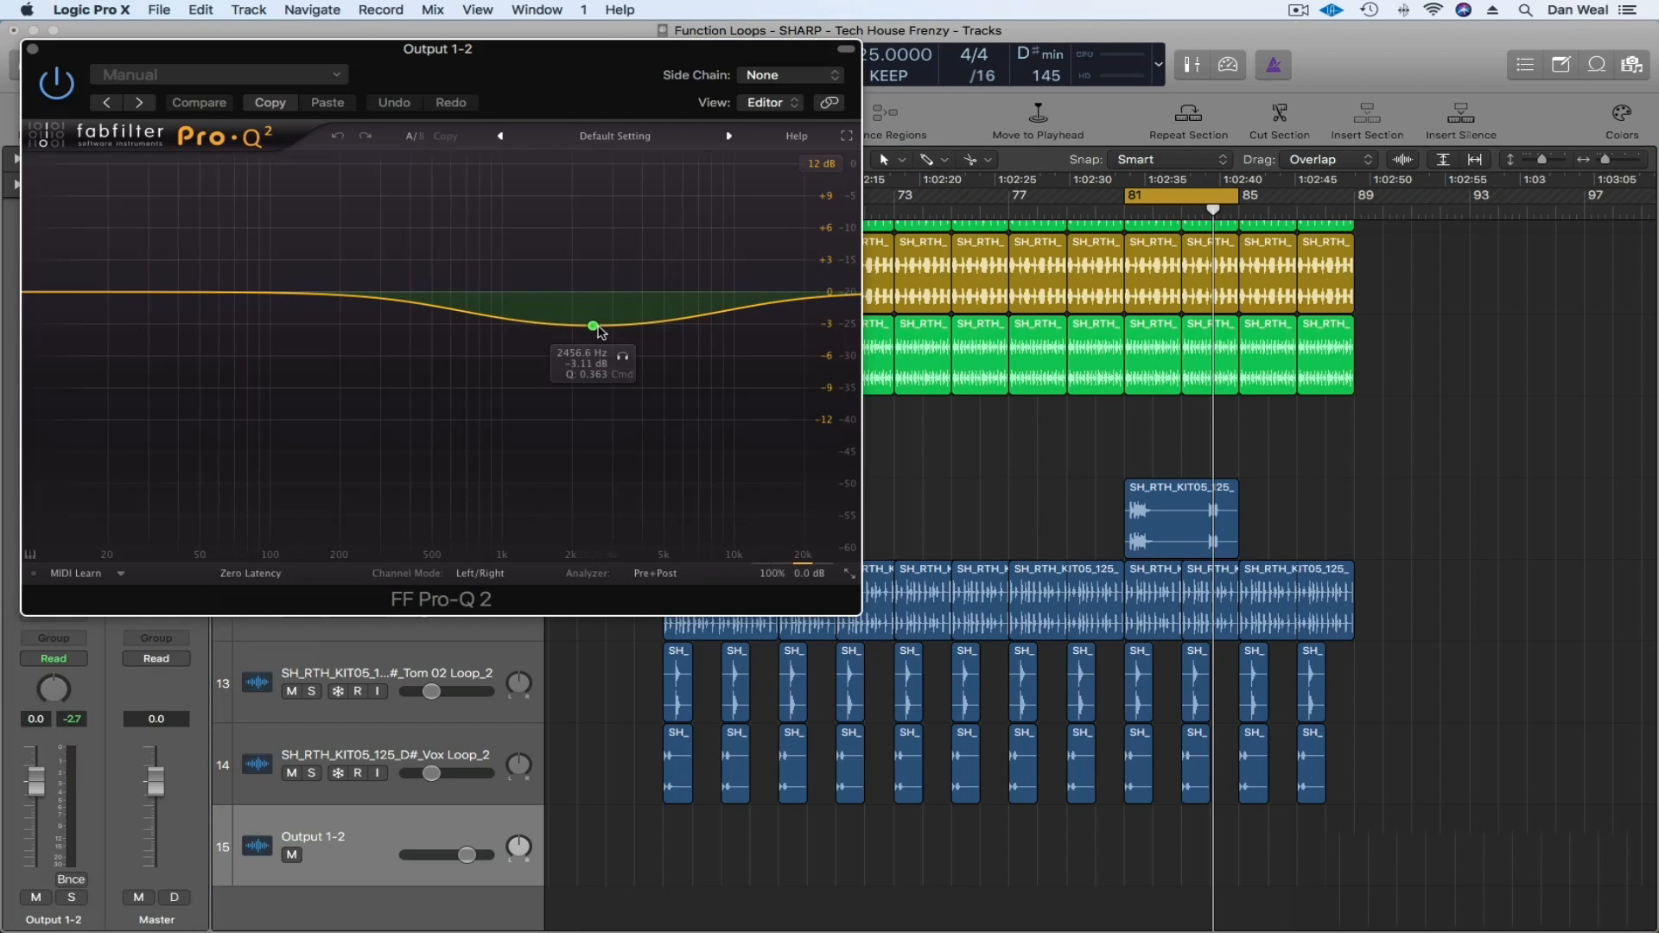
right_click(596, 329)
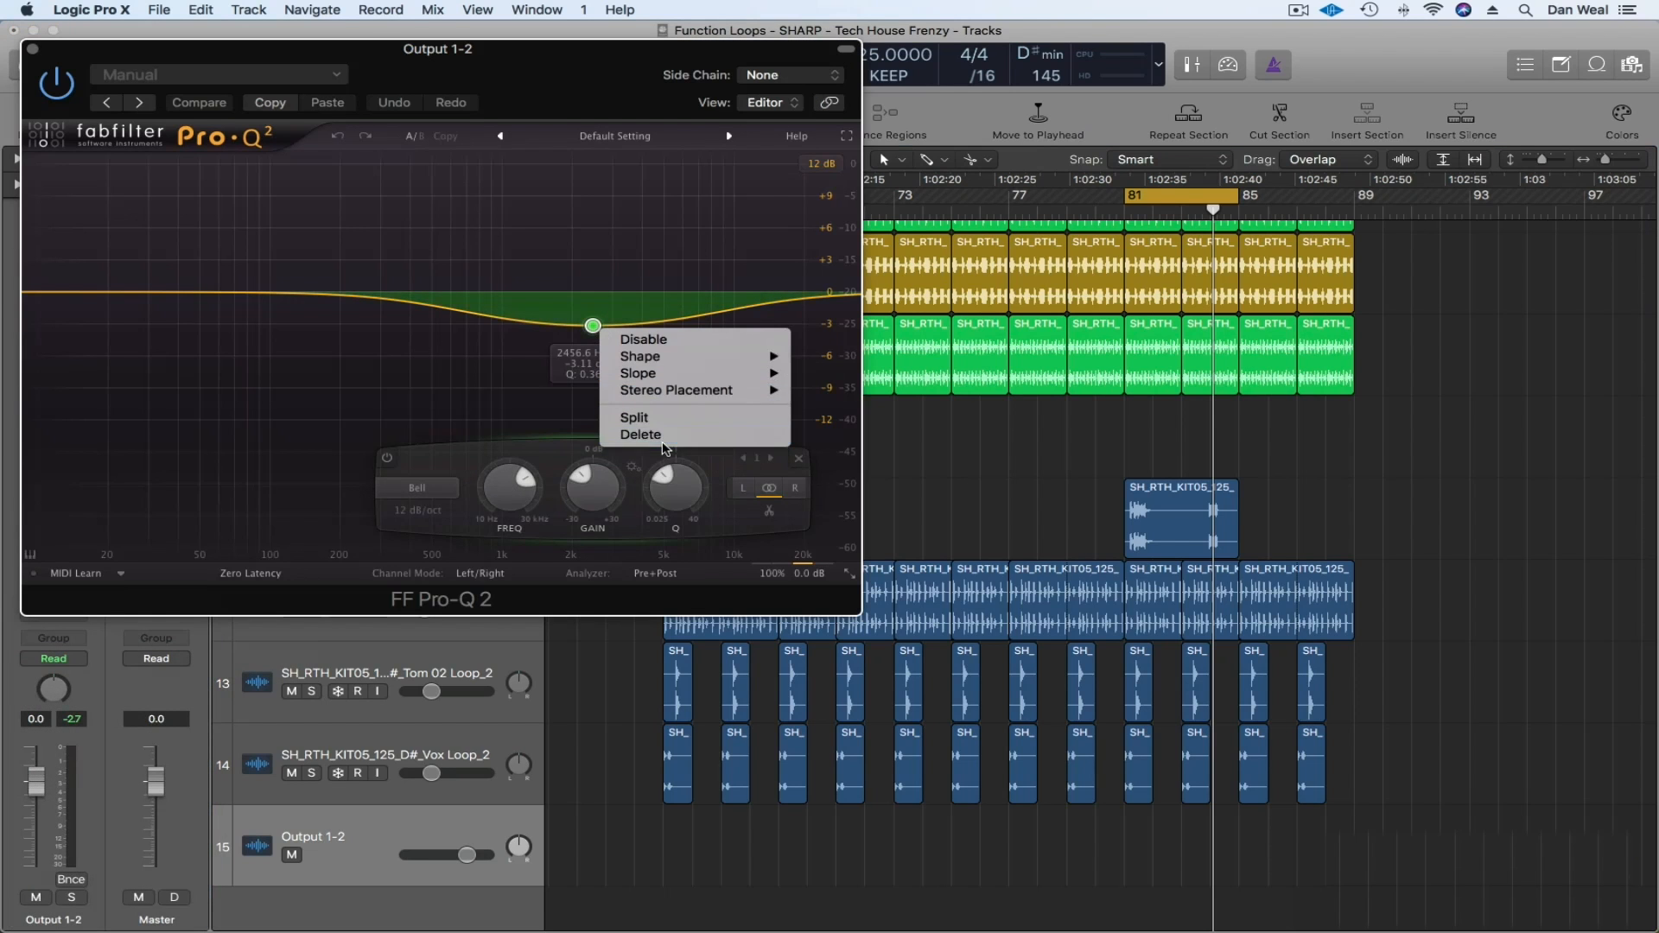
click(669, 443)
drag(413, 54, 707, 78)
- Play the loop with Output 1-2 in Touch mode, add a low cut to its EQ and record a frequency sweep
key(space)
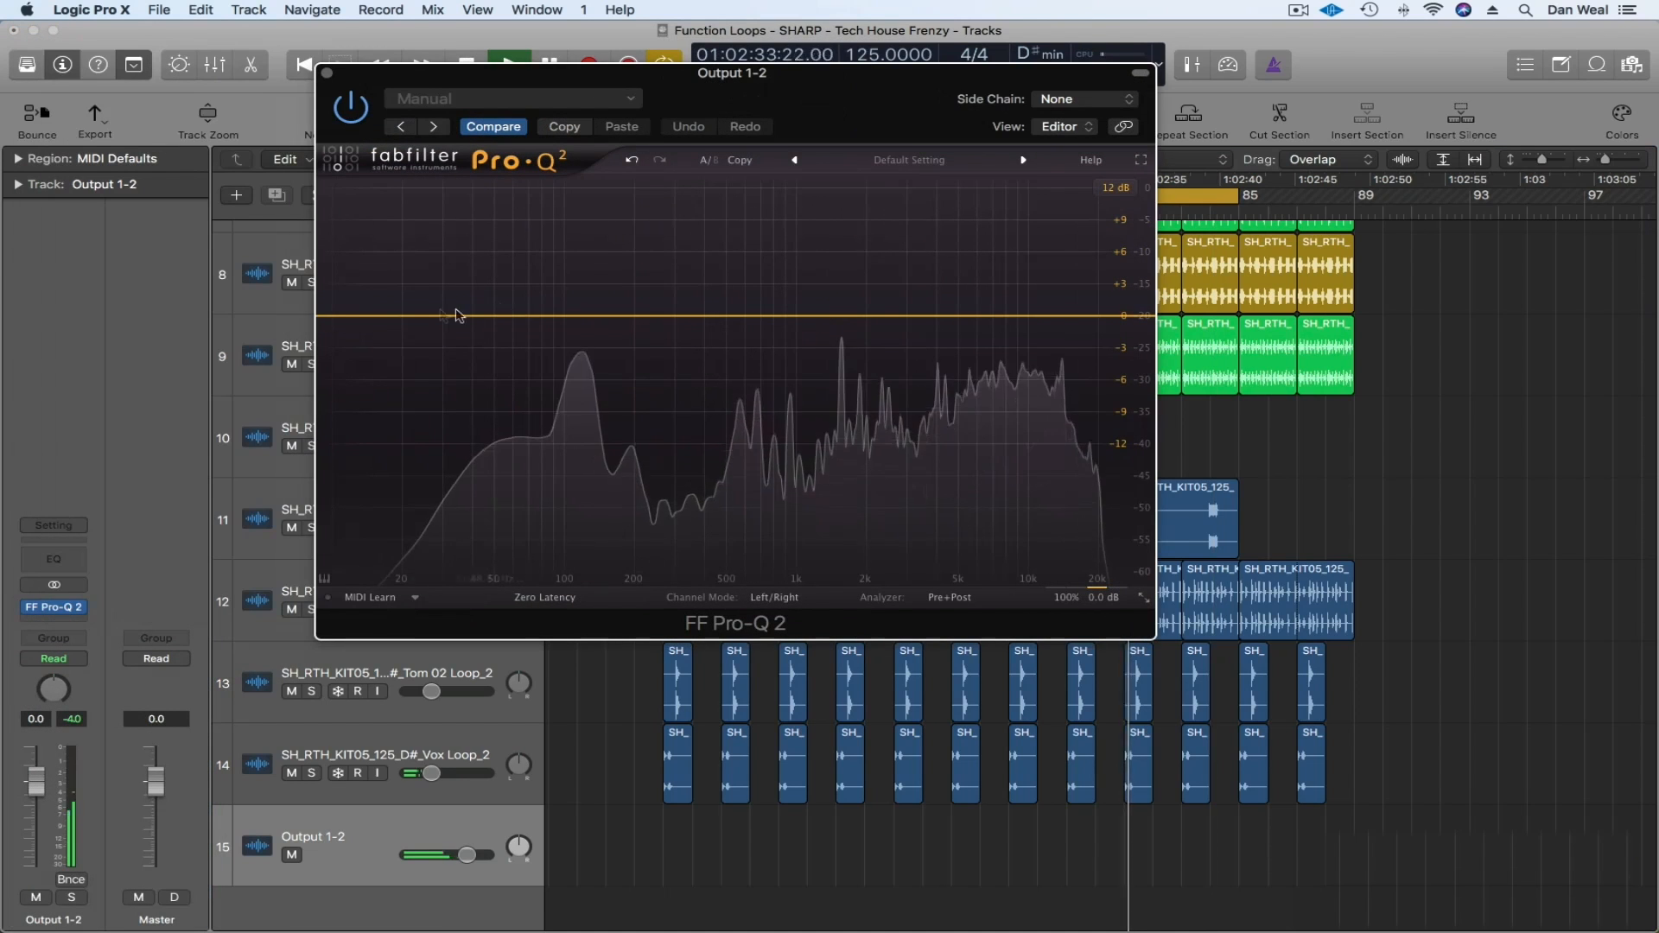
click(65, 660)
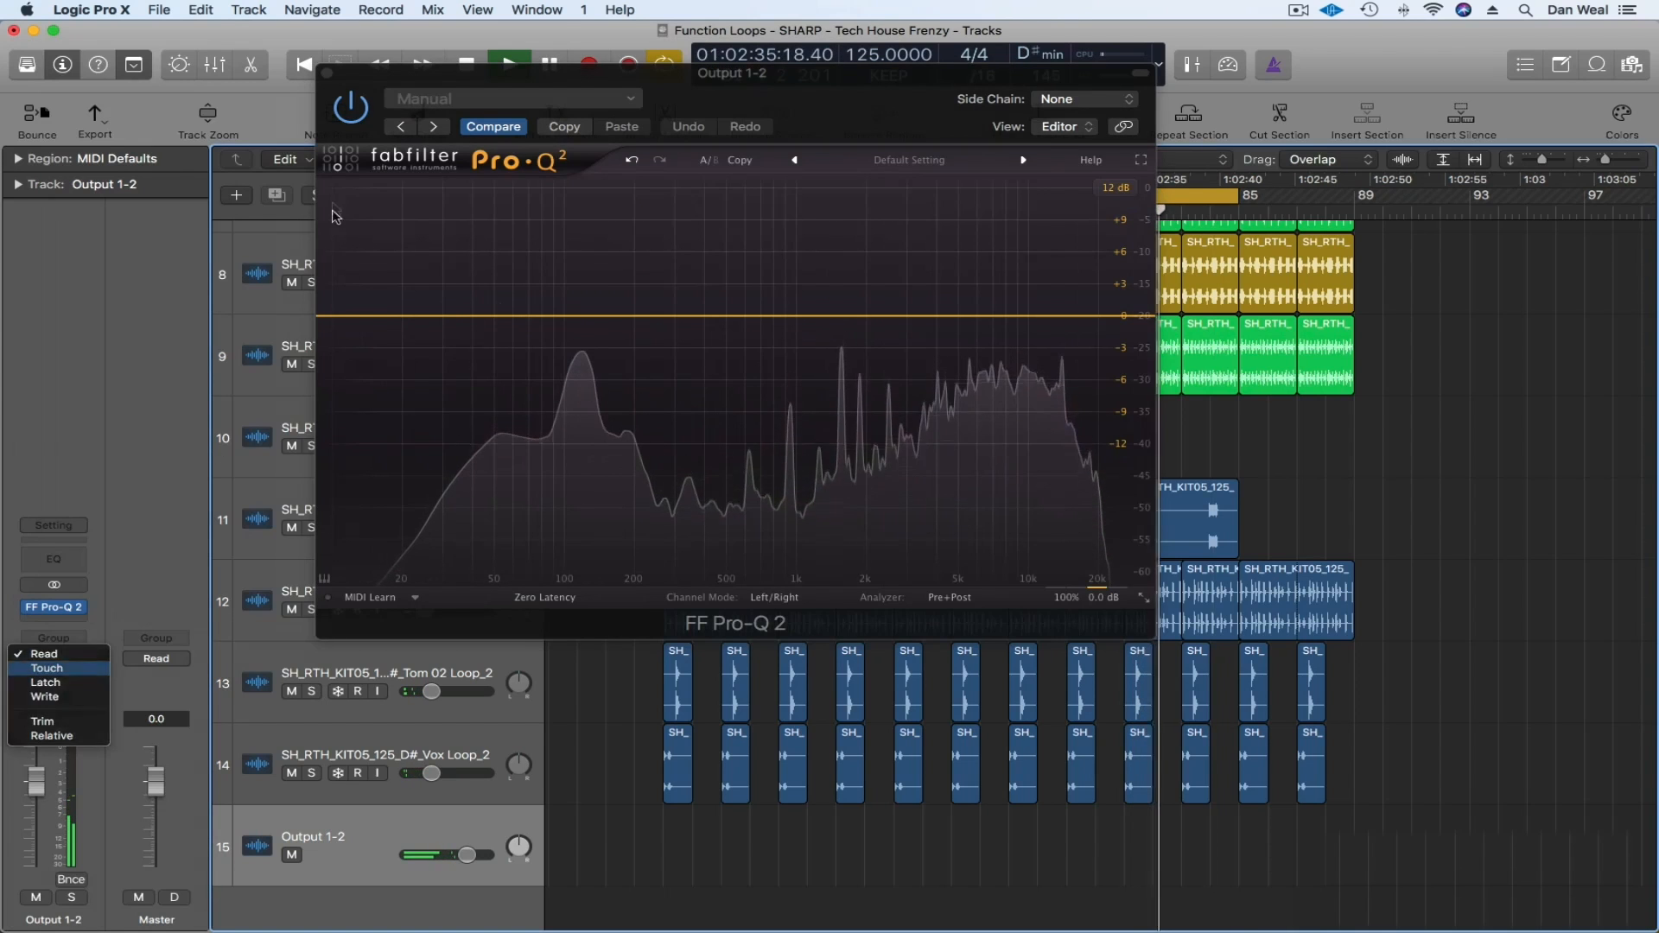
click(52, 678)
double_click(337, 317)
drag(340, 317, 740, 322)
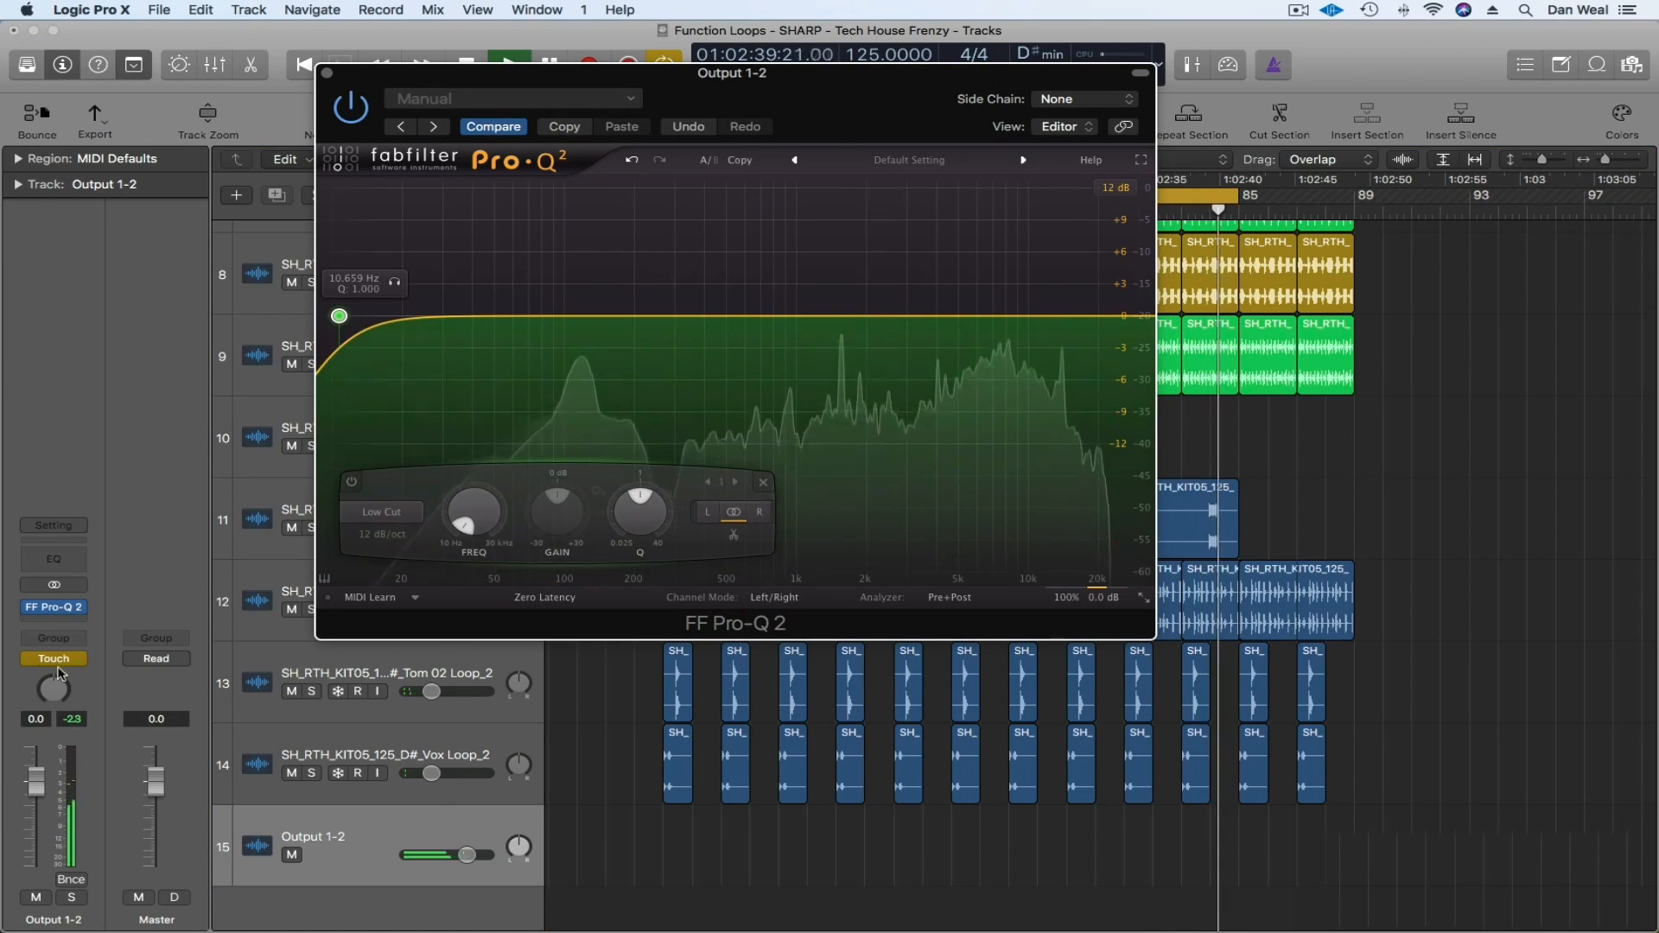
- Return Output 1-2 to Read mode, close the EQ and show the track automation
click(63, 659)
click(62, 642)
click(326, 75)
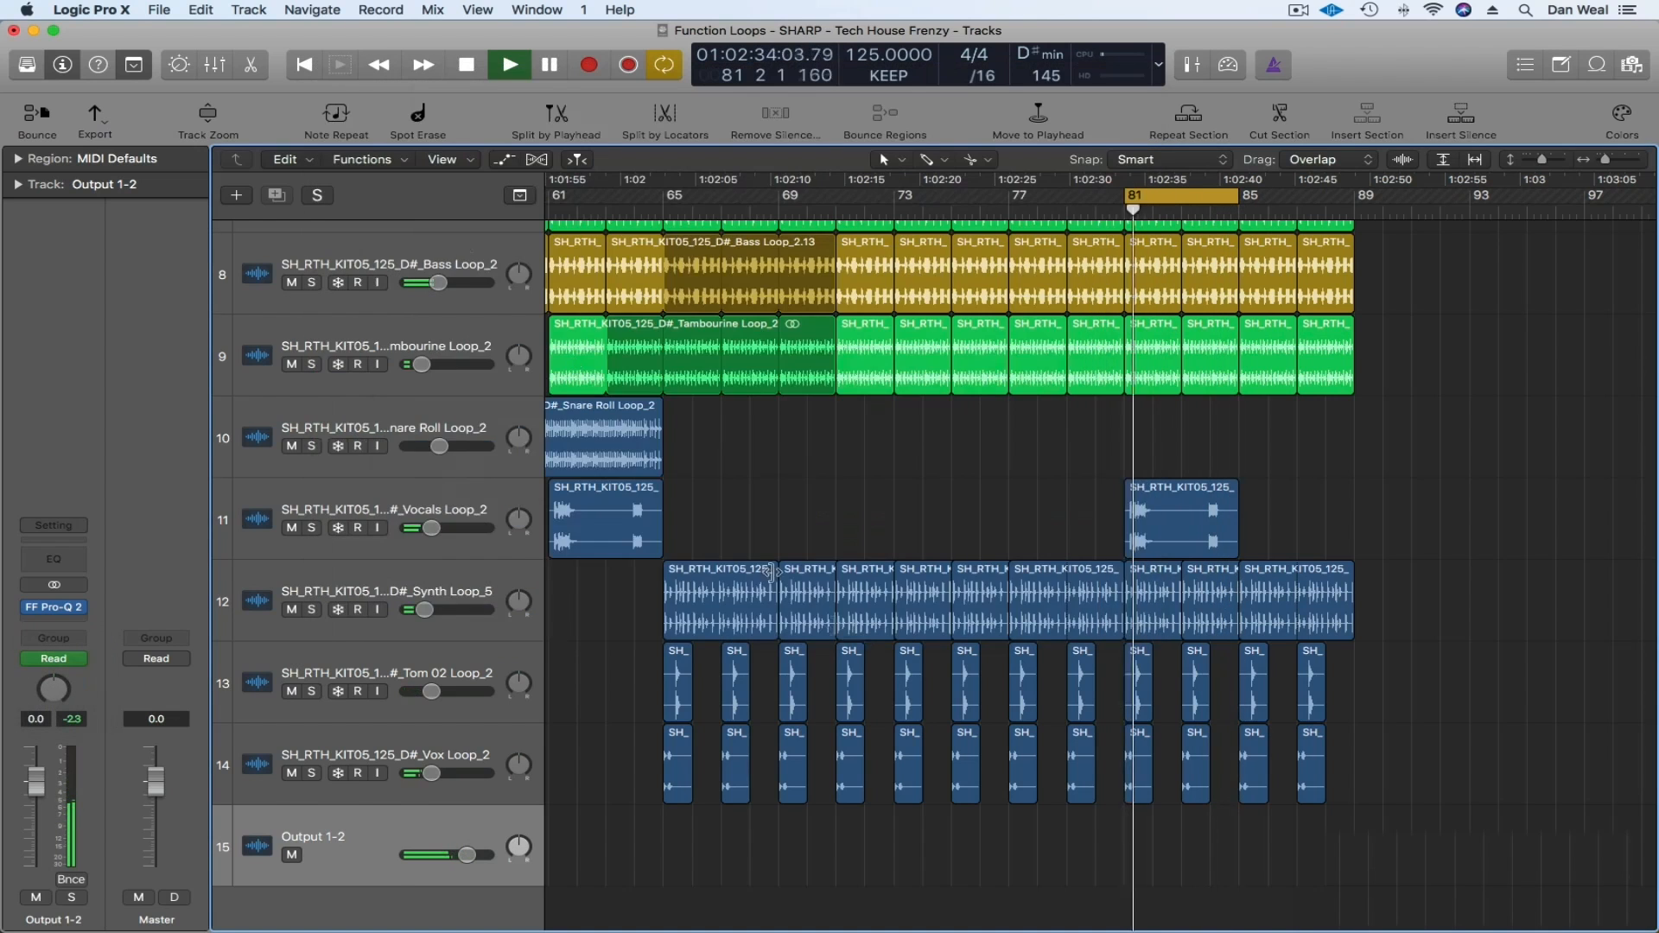
key(a)
click(392, 866)
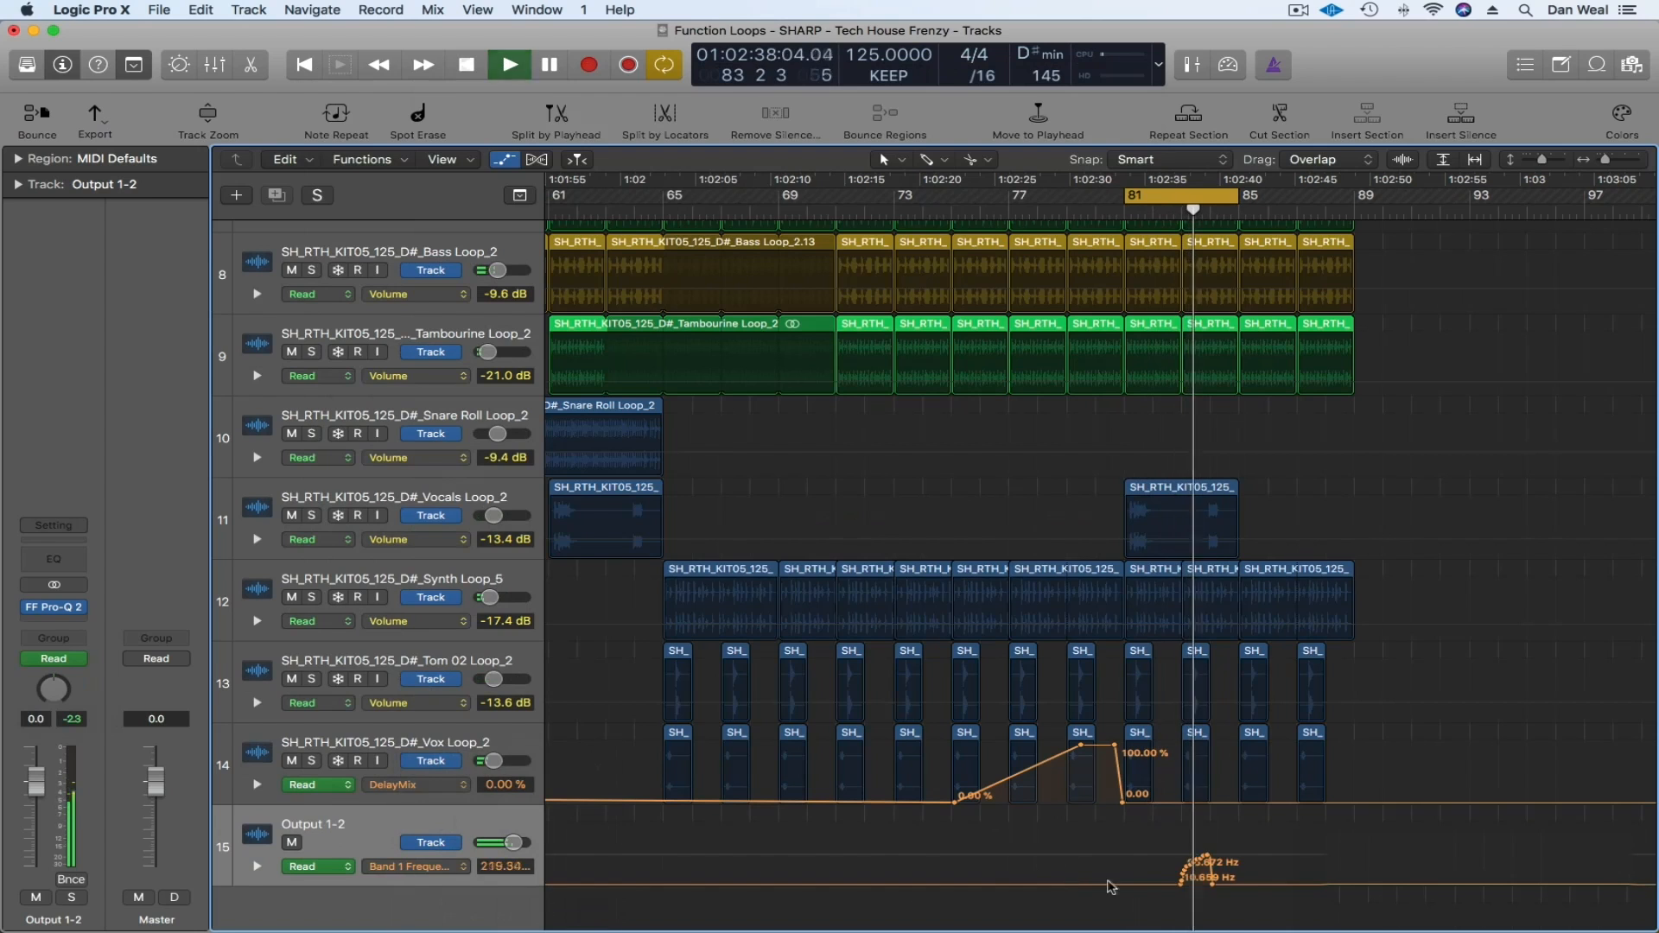
- Replace the recorded Band 1 Frequency automation on Output 1-2 with a ramp from 10 Hz near bar 81 up to 3563.3 Hz
key(space)
drag(1112, 884, 1243, 885)
drag(1141, 885, 1126, 885)
mouse_move(1236, 884)
mouse_down()
mouse_move(1207, 884)
mouse_move(1230, 884)
mouse_move(1201, 840)
mouse_move(1217, 883)
mouse_up()
key(space)
- Shift the ramp's 3563.3 Hz peak to bar 83 and its drop back to 10 Hz to just after that bar
scroll(1172, 784, up, 5)
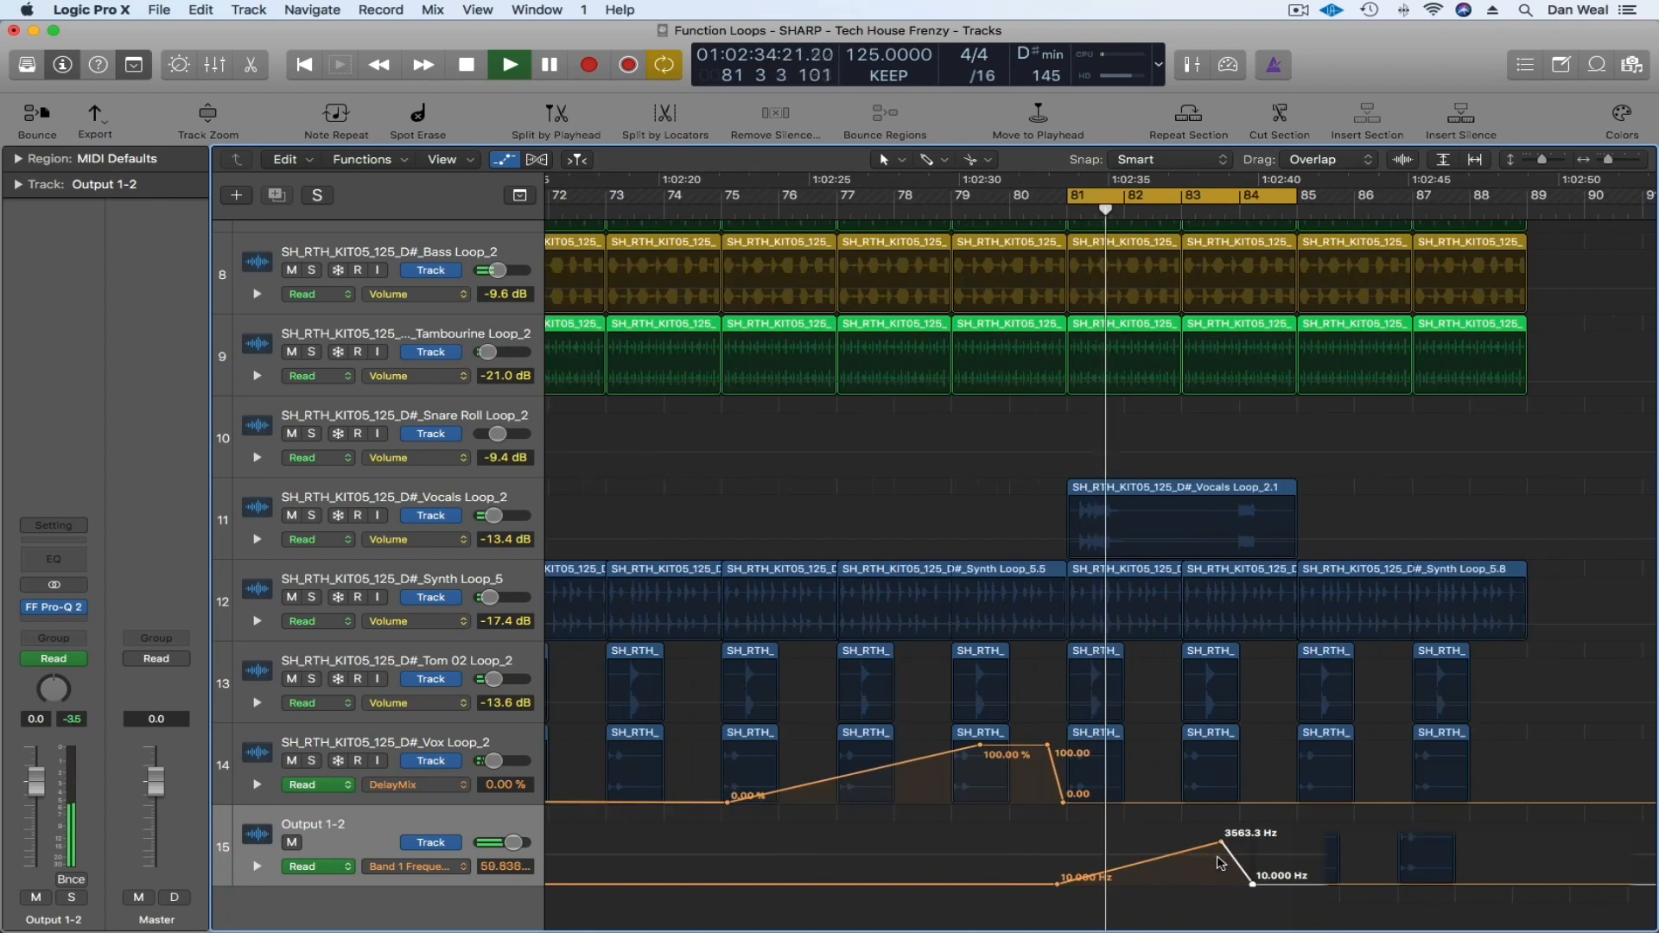
drag(1299, 843, 1249, 884)
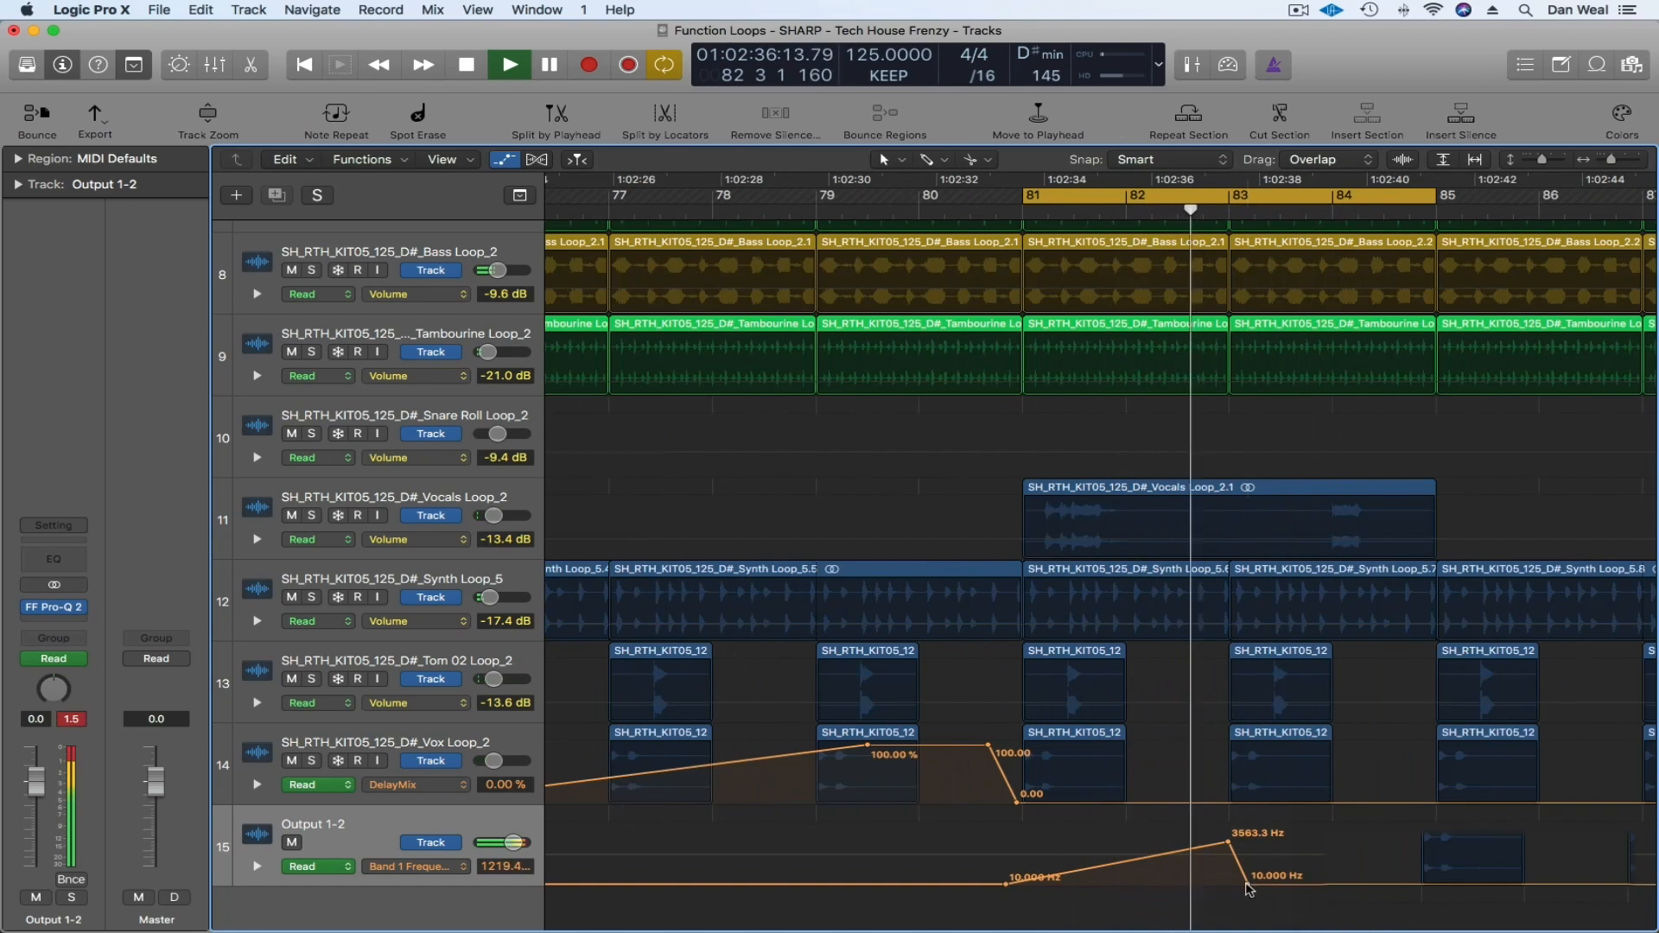
drag(1247, 884, 1242, 884)
key(super+Left)
key(super+Left)
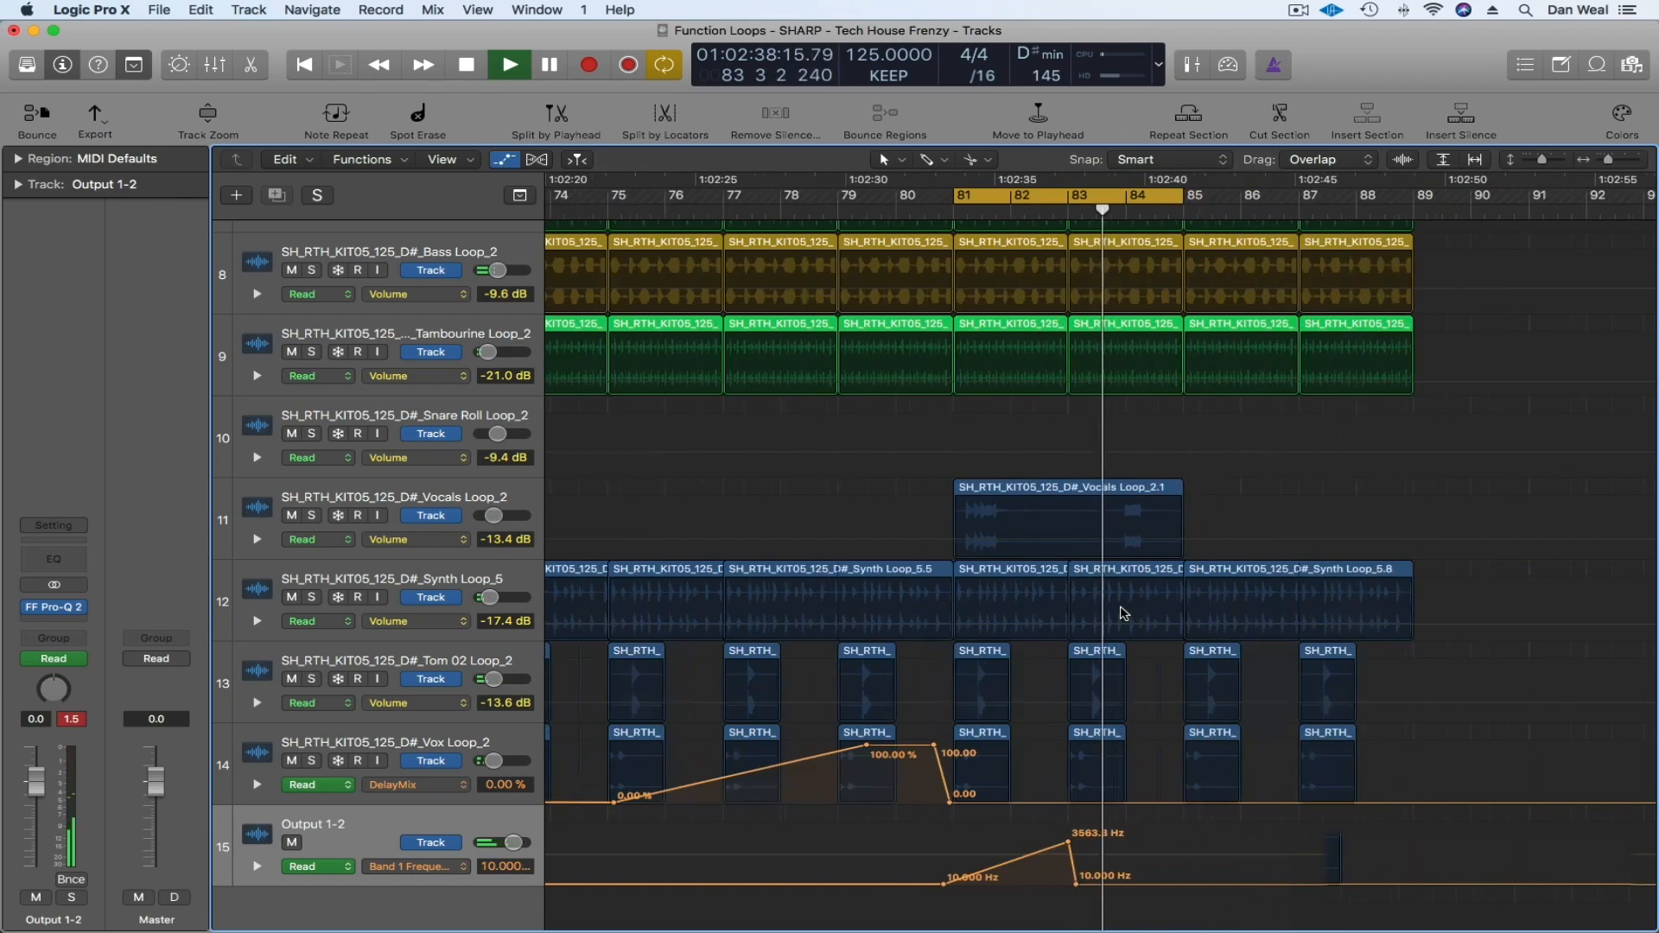